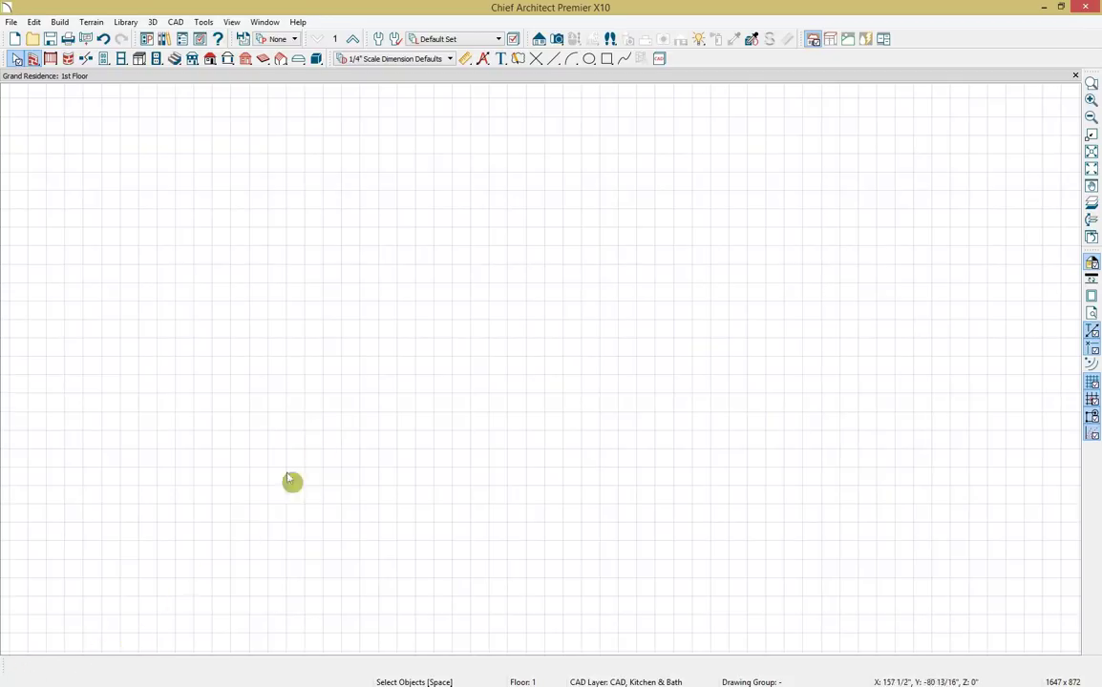
Switch the active layer set to Kitchen & Bath Set and the dimension defaults to NKBA Dimension Defaults.
{"action": "left_click", "coordinate": [499, 39]}
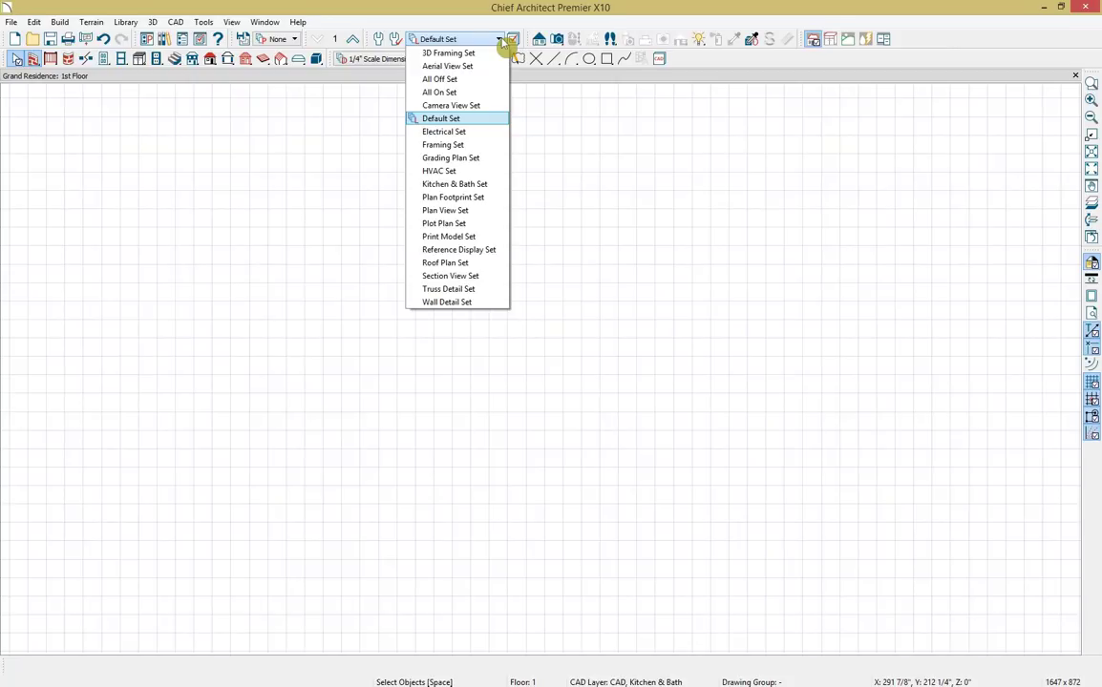
{"action": "left_click", "coordinate": [469, 191]}
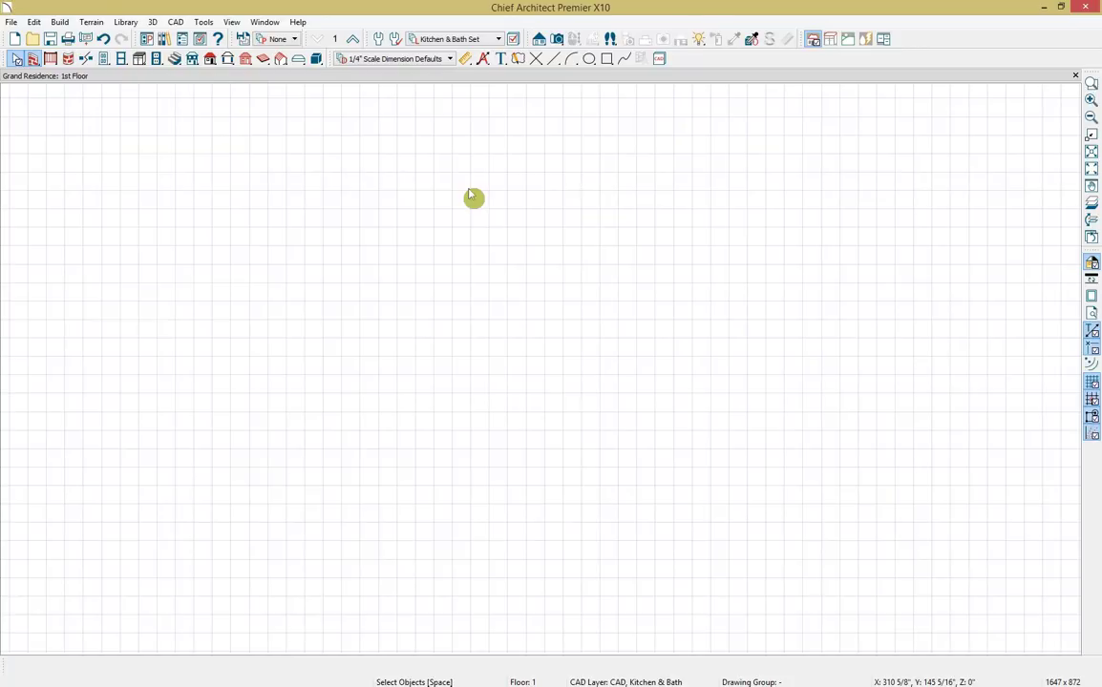
{"action": "left_click", "coordinate": [515, 40]}
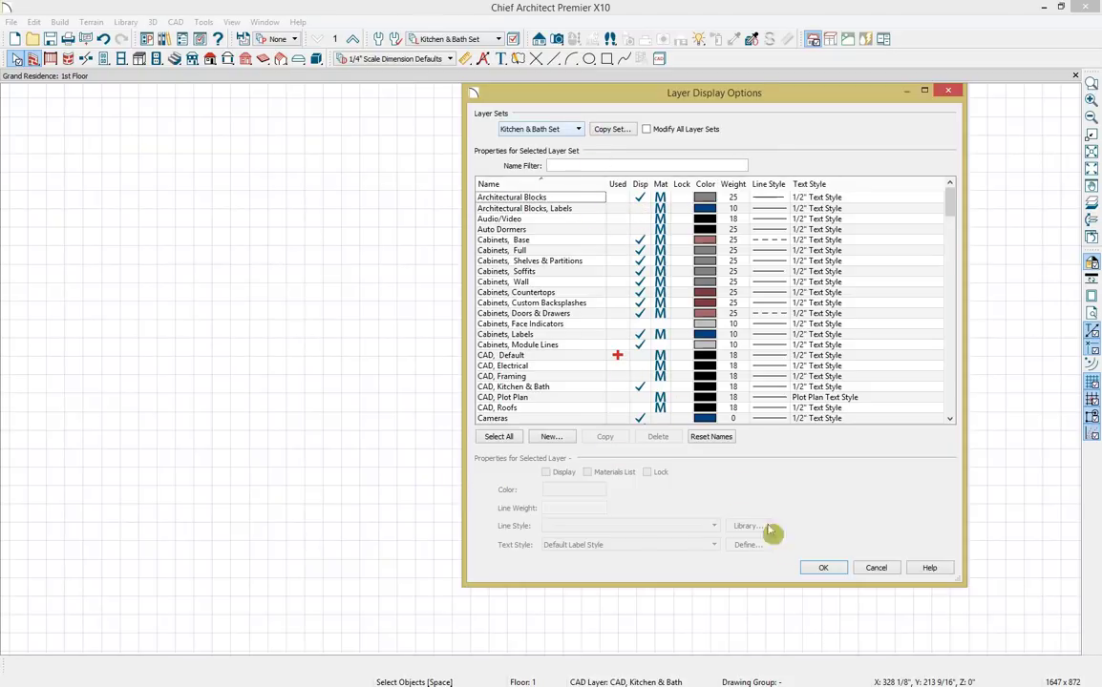
{"action": "left_click", "coordinate": [883, 571]}
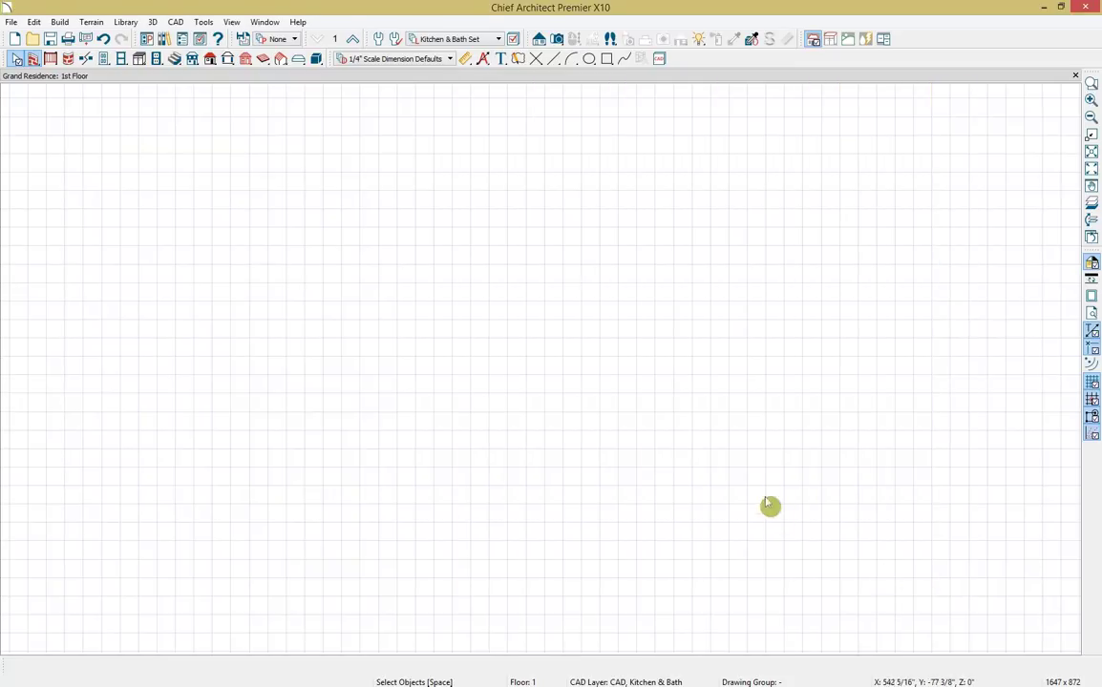
{"action": "left_click", "coordinate": [449, 60]}
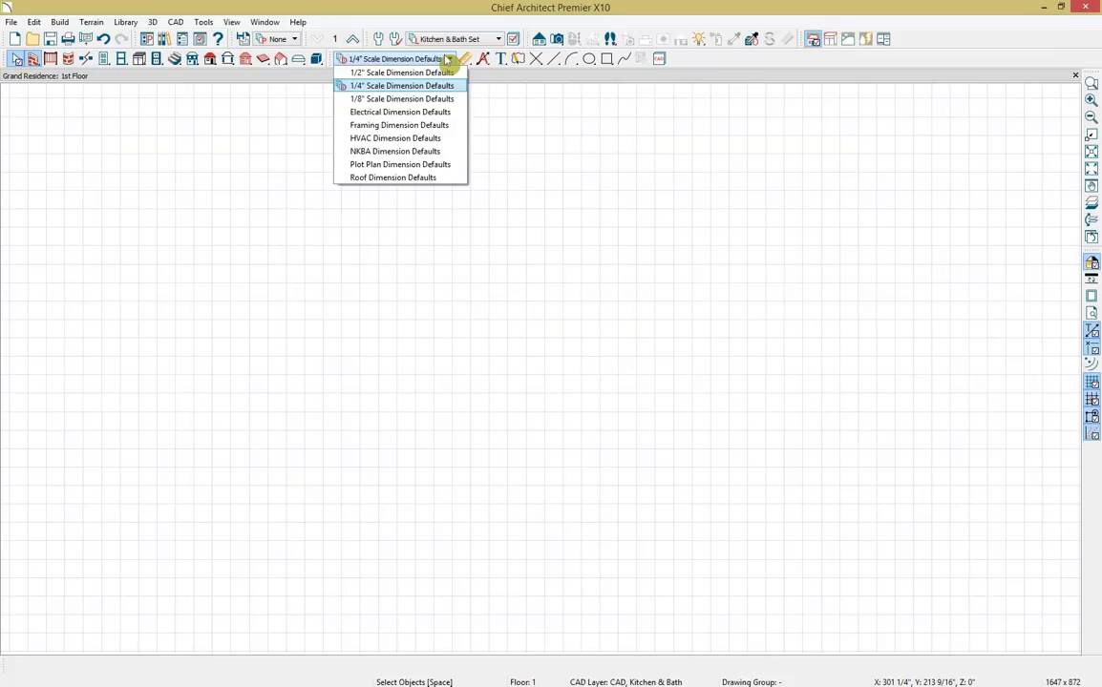
{"action": "left_click", "coordinate": [458, 154]}
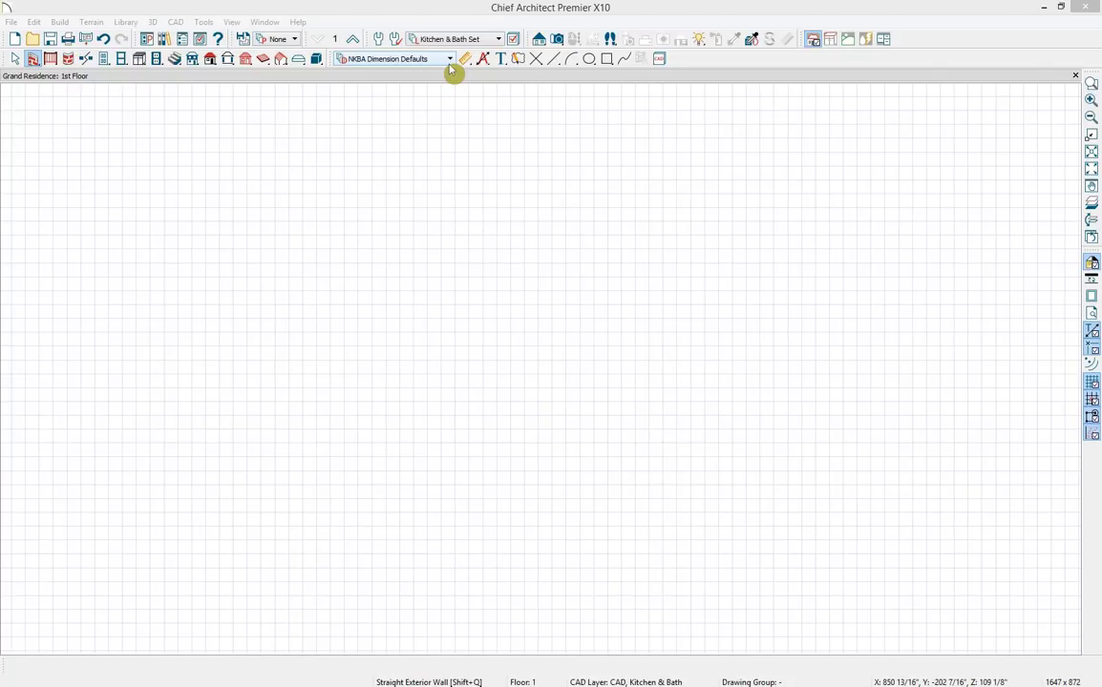
Draw straight interior walls for a room about 297 by 277 inches inside, plus a smaller adjoining room below its lower-right corner.
{"action": "left_click", "coordinate": [34, 61]}
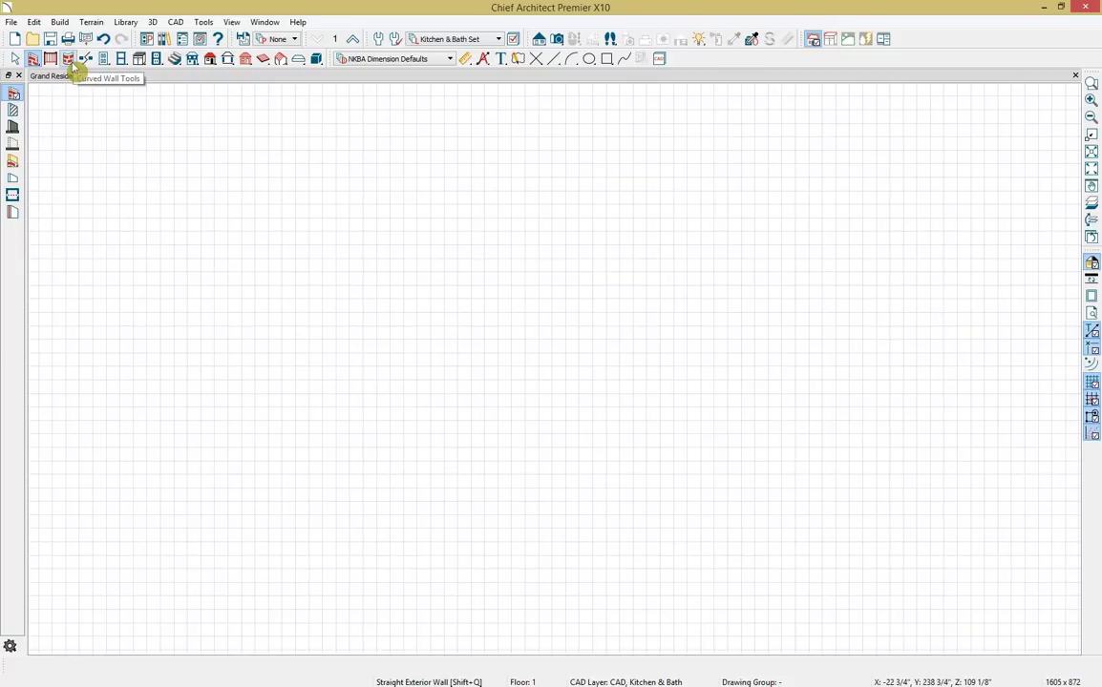
{"action": "left_click", "coordinate": [14, 112]}
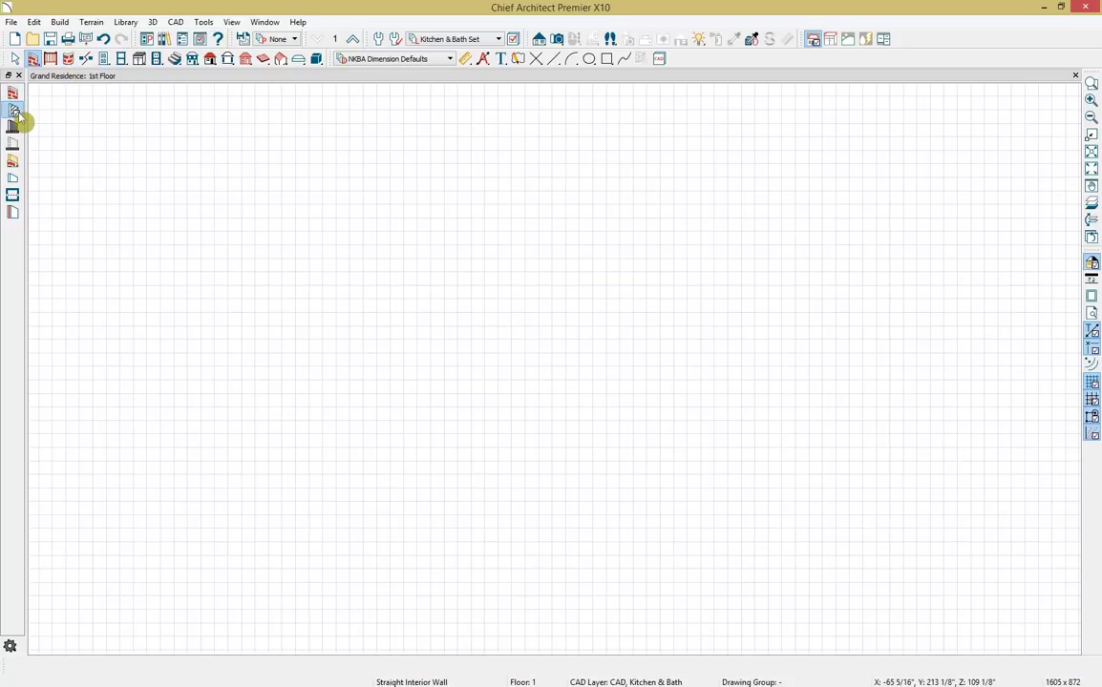
{"action": "mouse_move", "coordinate": [213, 198]}
{"action": "left_mouse_down"}
{"action": "mouse_move", "coordinate": [620, 187]}
{"action": "mouse_move", "coordinate": [533, 198]}
{"action": "mouse_move", "coordinate": [546, 571]}
{"action": "mouse_move", "coordinate": [541, 518]}
{"action": "mouse_move", "coordinate": [189, 519]}
{"action": "mouse_move", "coordinate": [202, 467]}
{"action": "mouse_move", "coordinate": [194, 199]}
{"action": "mouse_move", "coordinate": [236, 211]}
{"action": "mouse_move", "coordinate": [241, 202]}
{"action": "left_mouse_up"}
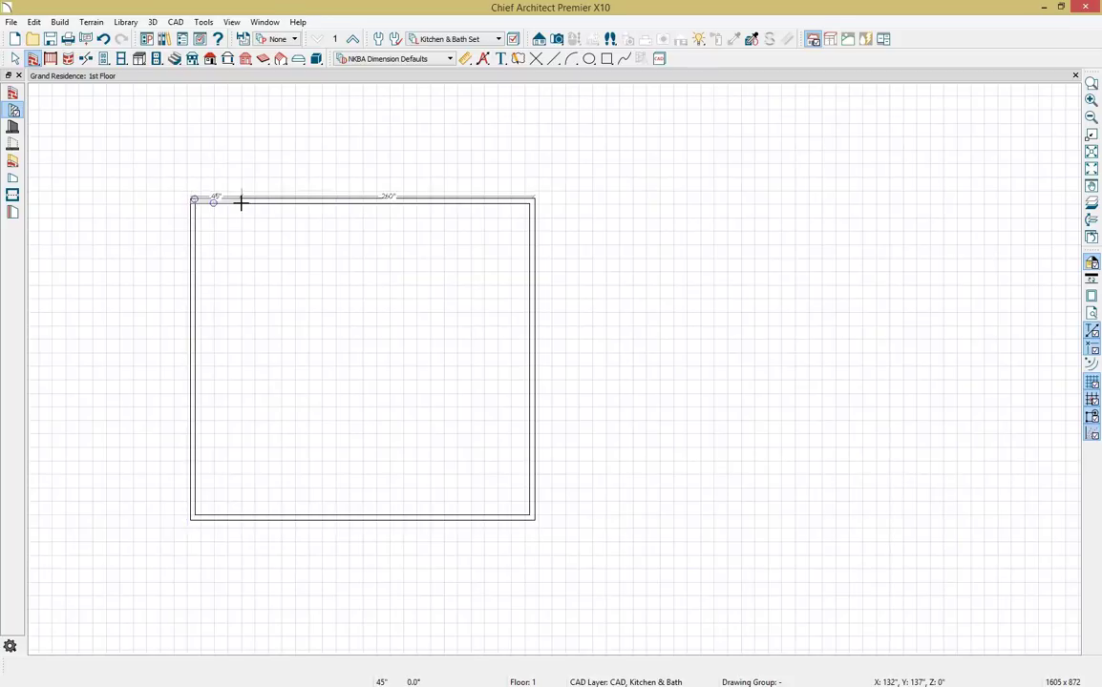
{"action": "scroll", "coordinate": [366, 236], "scroll_direction": "down", "scroll_amount": 1}
{"action": "middle_click_drag", "start_coordinate": [365, 236], "coordinate": [491, 152]}
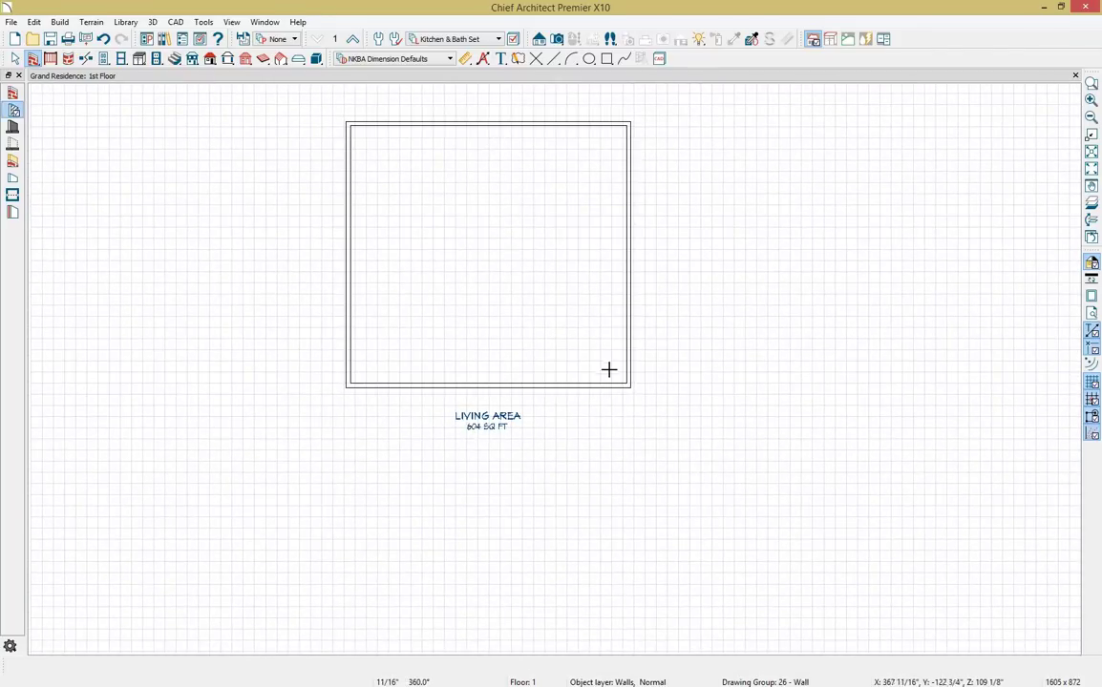
{"action": "mouse_move", "coordinate": [626, 390]}
{"action": "left_mouse_down"}
{"action": "mouse_move", "coordinate": [627, 513]}
{"action": "mouse_move", "coordinate": [519, 510]}
{"action": "mouse_move", "coordinate": [517, 386]}
{"action": "left_mouse_up"}
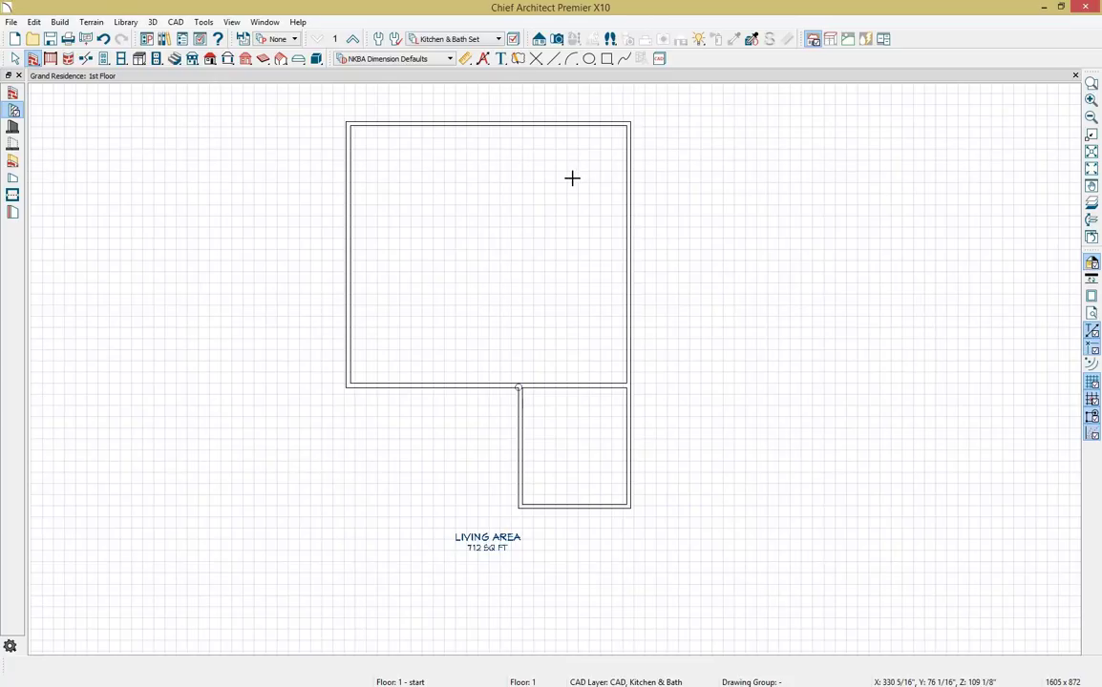
Check both rooms in a perspective floor overview, orbiting to see inside them, and return to the floor plan.
{"action": "left_click", "coordinate": [556, 41]}
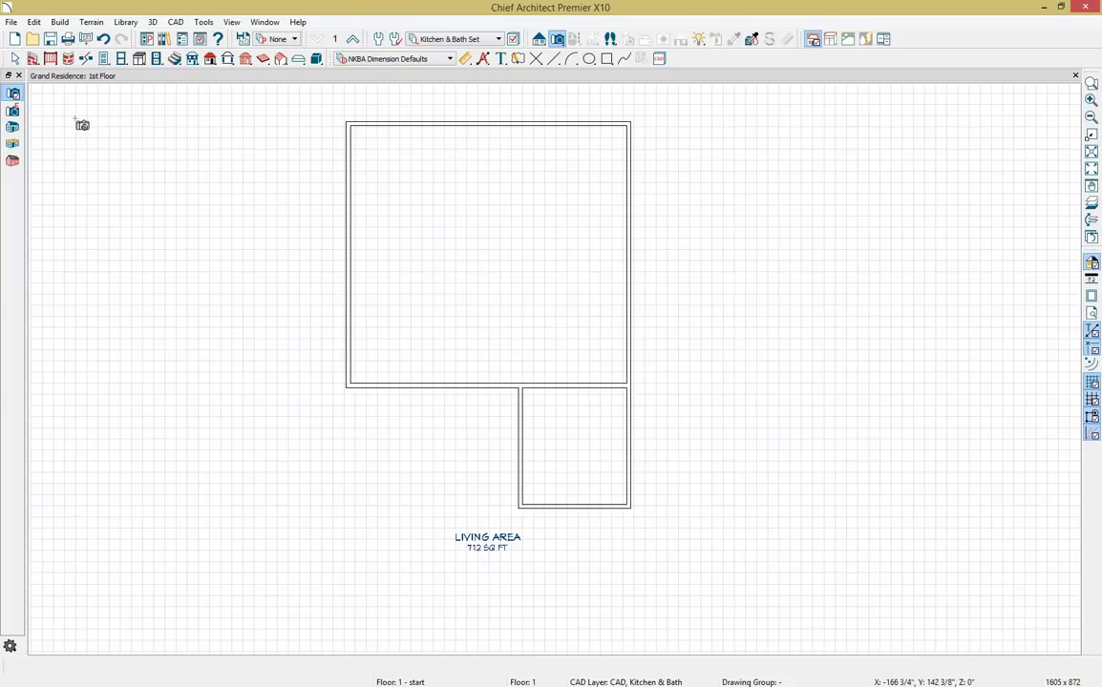
{"action": "left_click", "coordinate": [12, 145]}
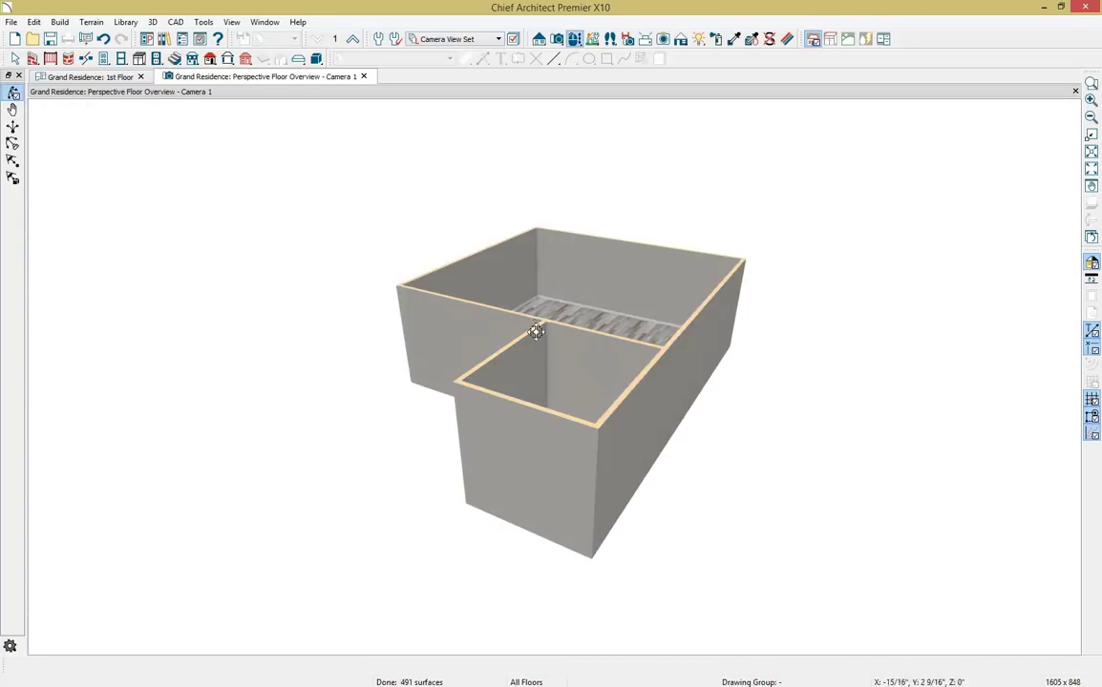
{"action": "left_click_drag", "start_coordinate": [535, 331], "coordinate": [564, 381]}
{"action": "scroll", "coordinate": [564, 288], "scroll_direction": "up", "scroll_amount": 3}
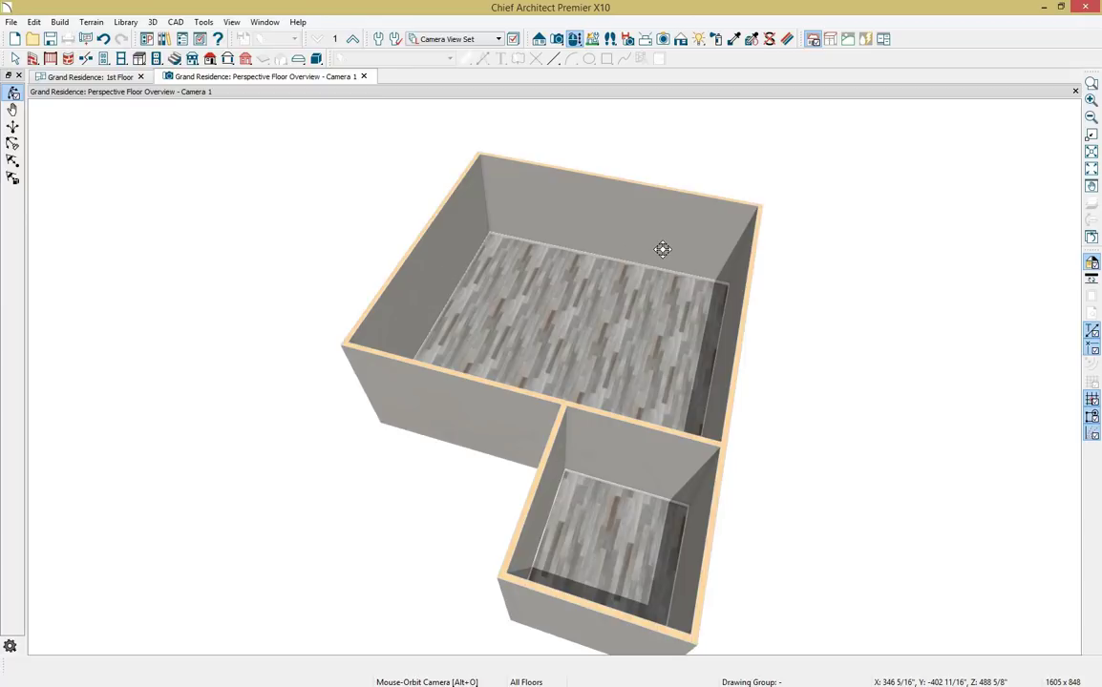
{"action": "left_click", "coordinate": [366, 76]}
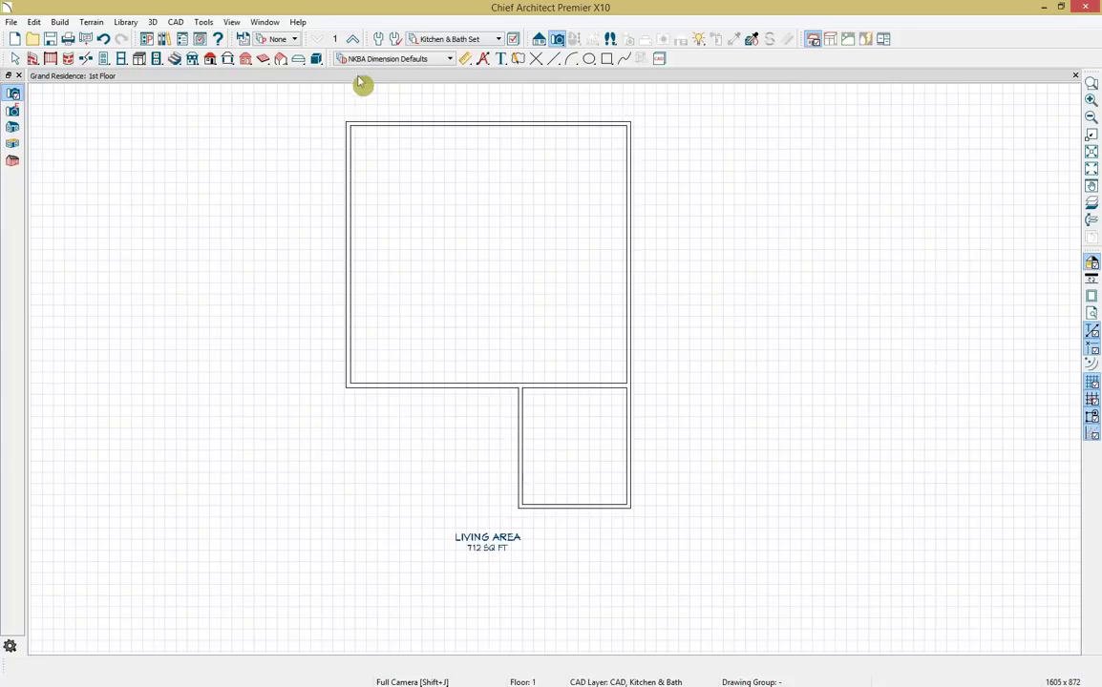
Create a full camera view inside the large room, aimed from its lower-left area toward the upper-right corner.
{"action": "left_click", "coordinate": [14, 95]}
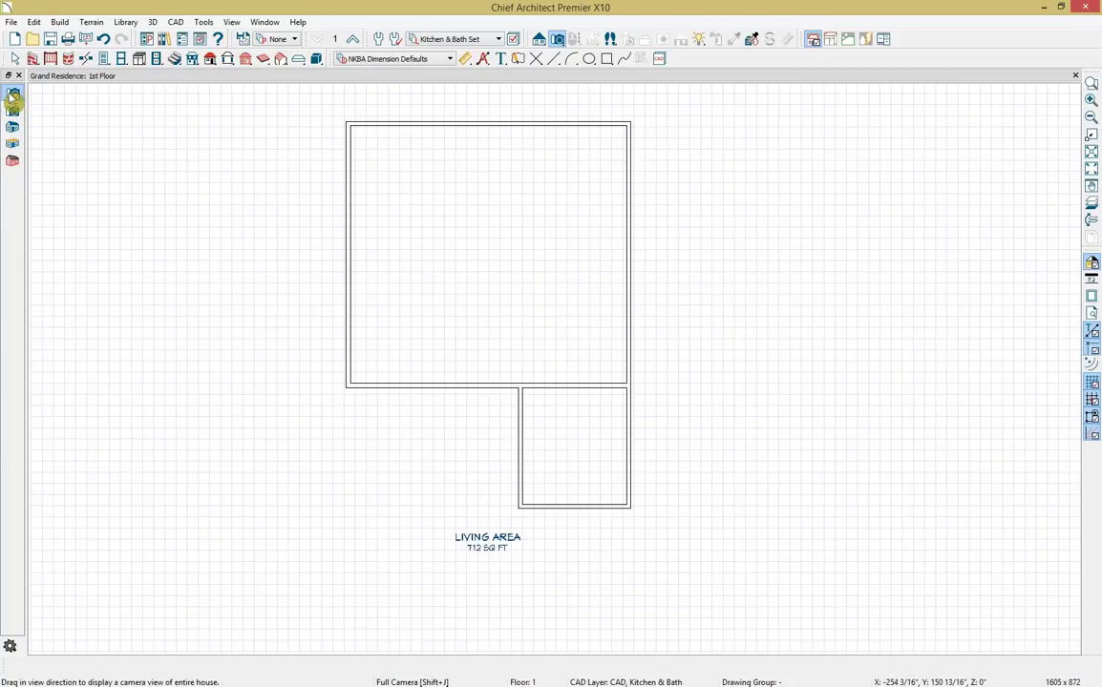
{"action": "left_click_drag", "start_coordinate": [409, 337], "coordinate": [550, 234]}
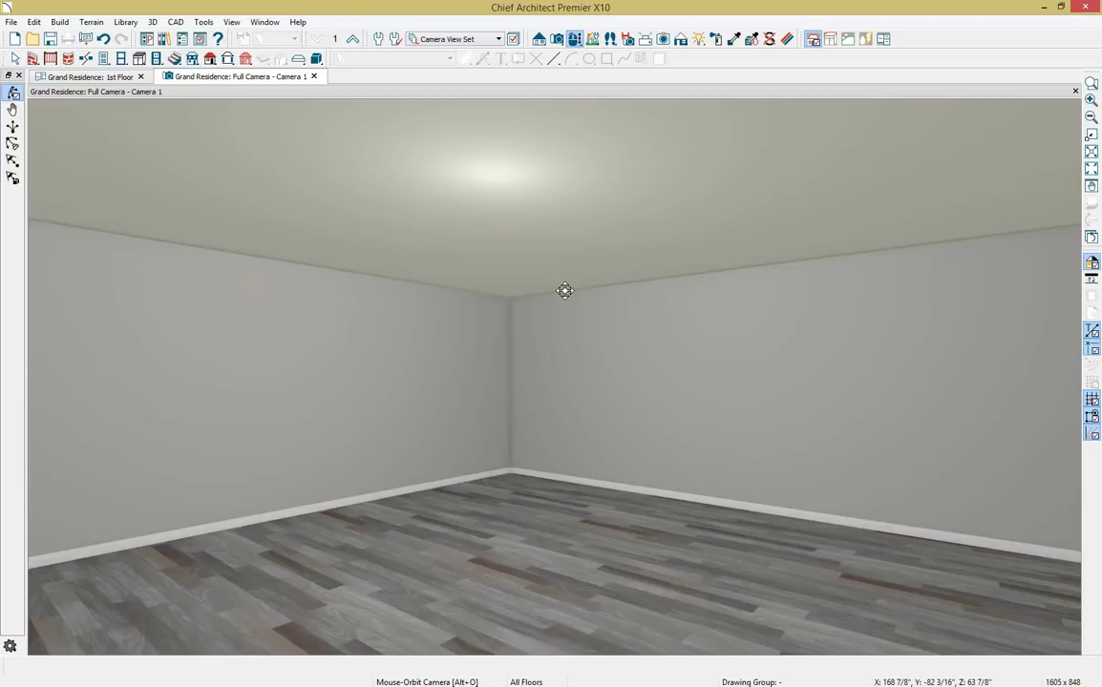
Select the large room in the camera view and set its room type to Kitchen, reviewing the available room types and its structure settings.
{"action": "key", "text": "space"}
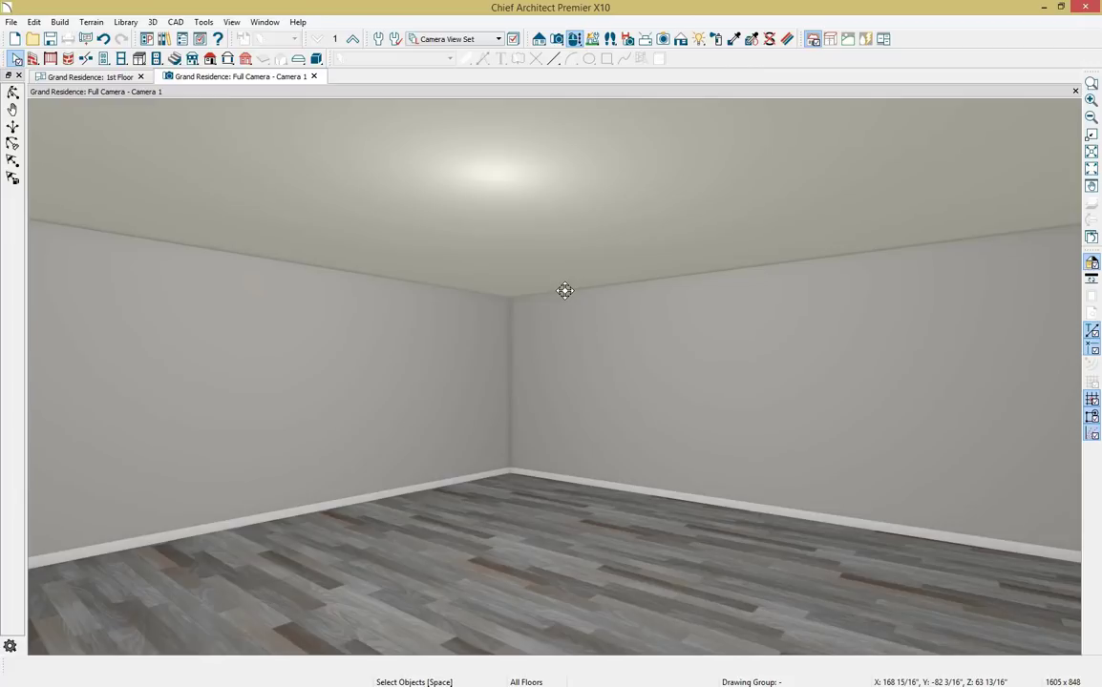
{"action": "left_click", "coordinate": [563, 324]}
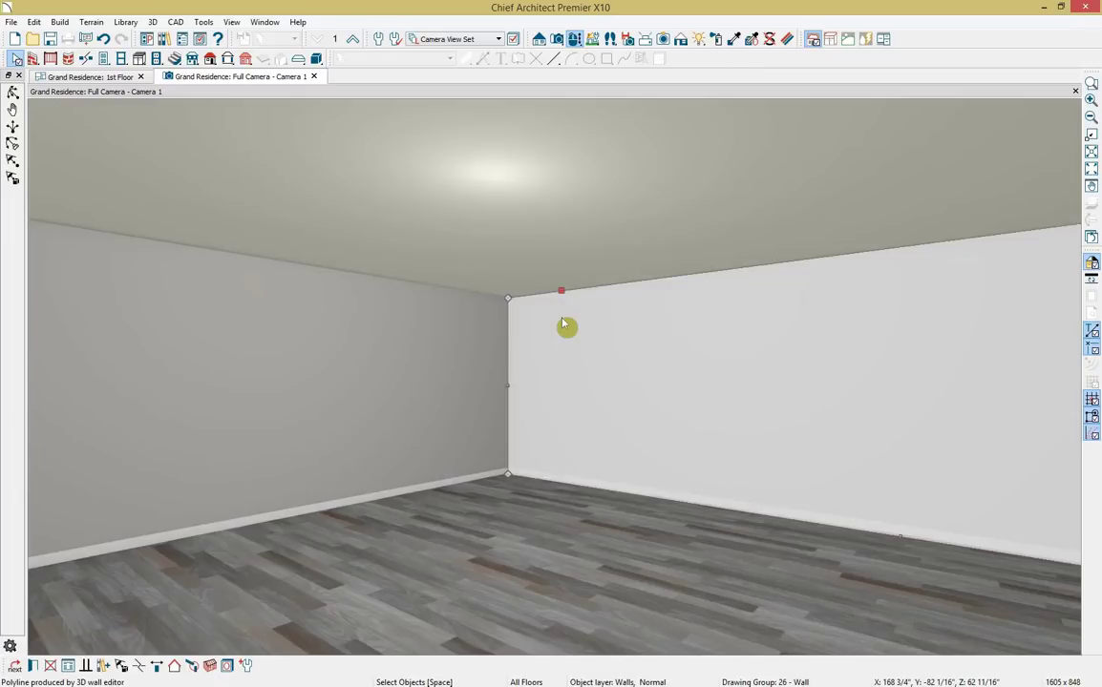
{"action": "key", "text": "Tab"}
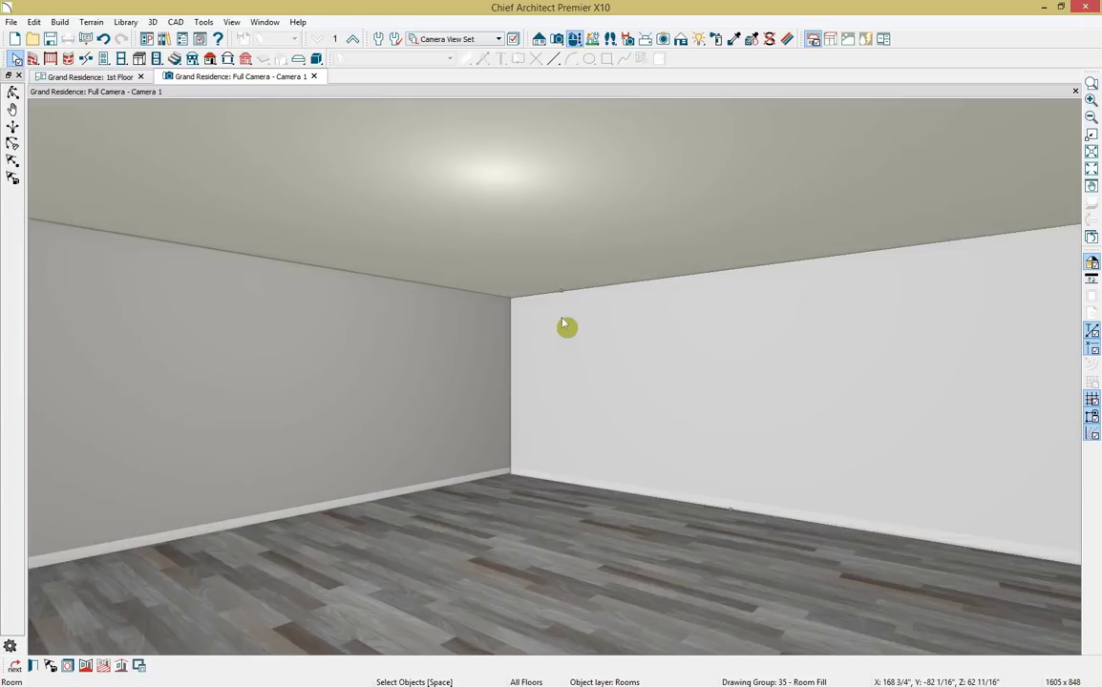
{"action": "key", "text": "Return"}
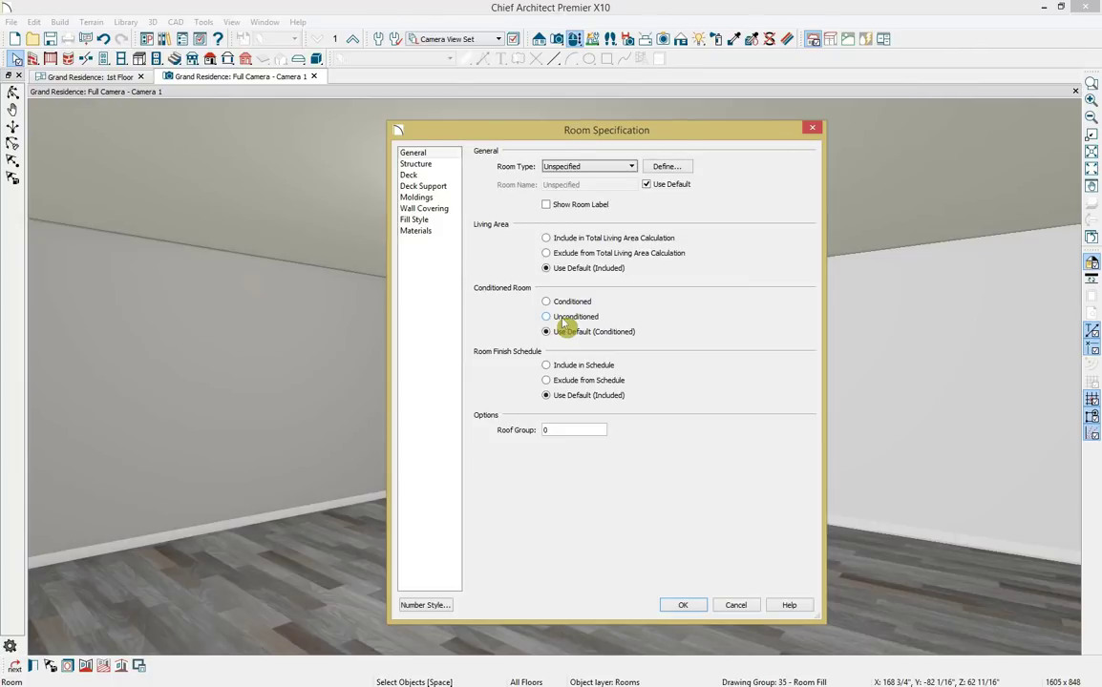
{"action": "left_click", "coordinate": [630, 167]}
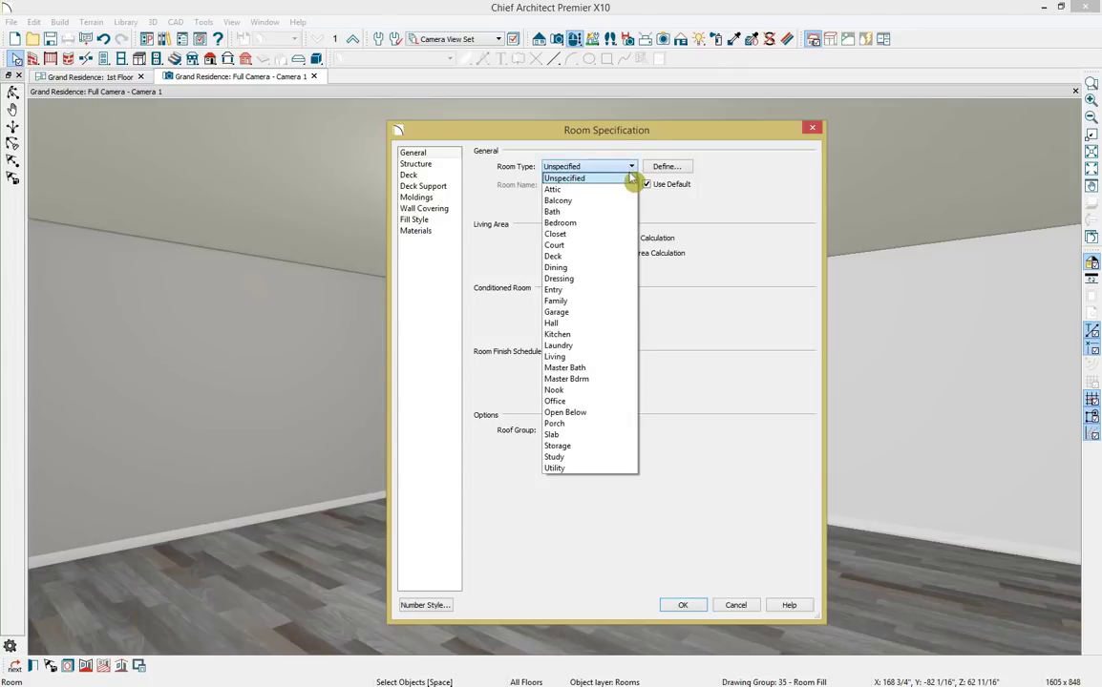
{"action": "left_click", "coordinate": [601, 335]}
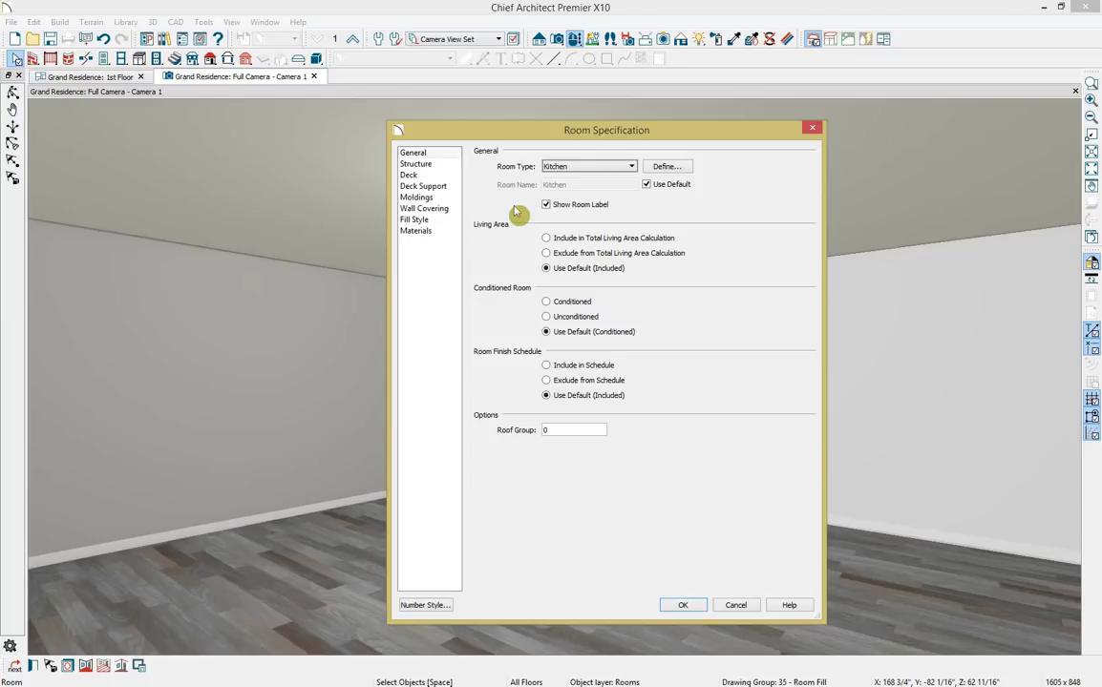
{"action": "left_click", "coordinate": [686, 169]}
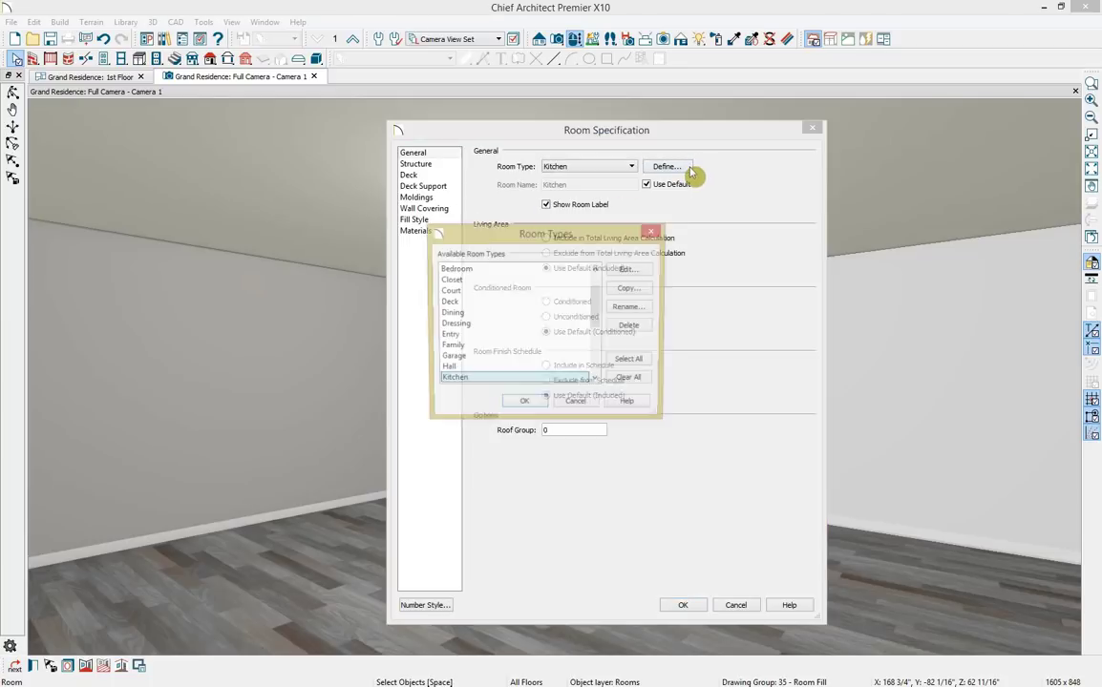
{"action": "left_click", "coordinate": [565, 408]}
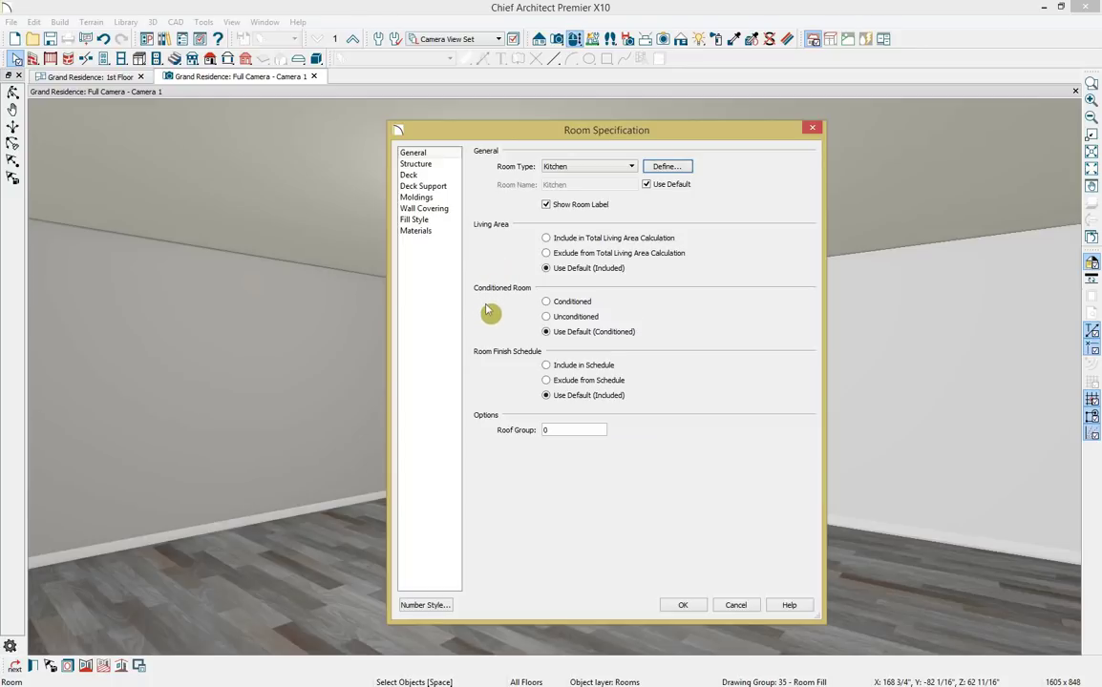
{"action": "left_click", "coordinate": [458, 166]}
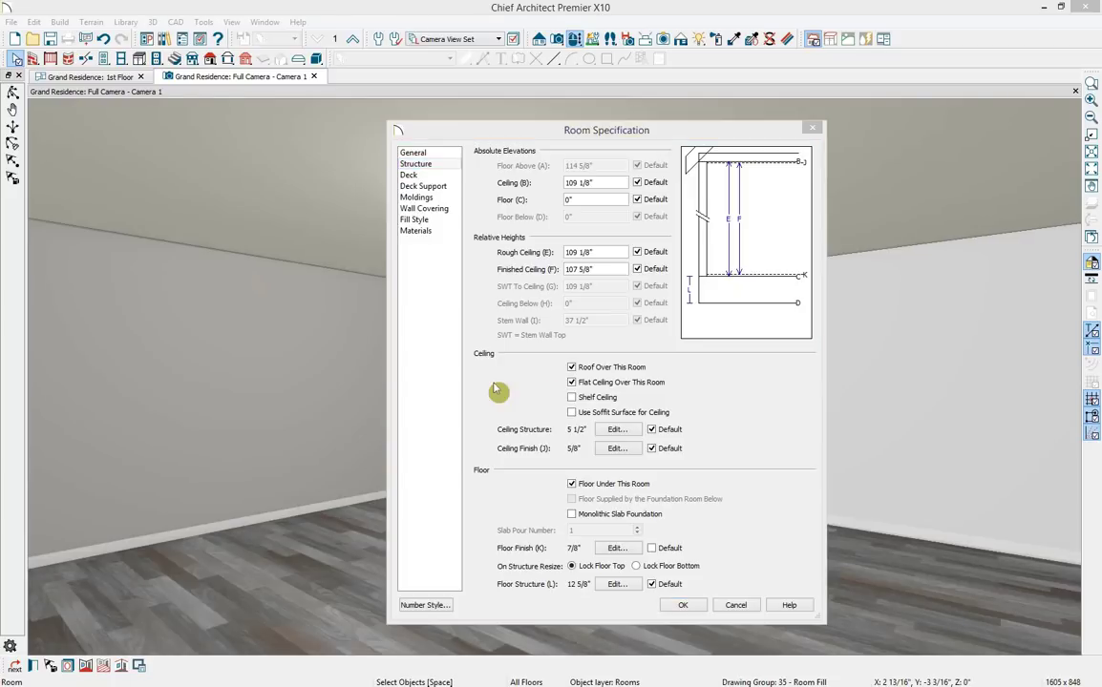
{"action": "left_click", "coordinate": [651, 548]}
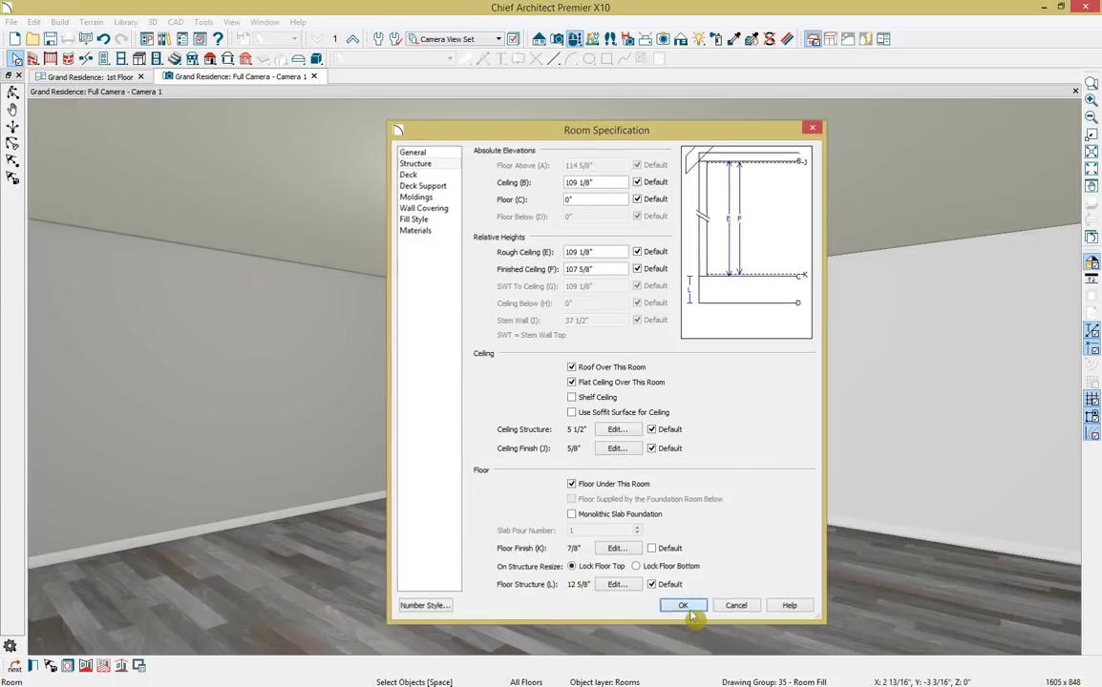
{"action": "left_click", "coordinate": [685, 607]}
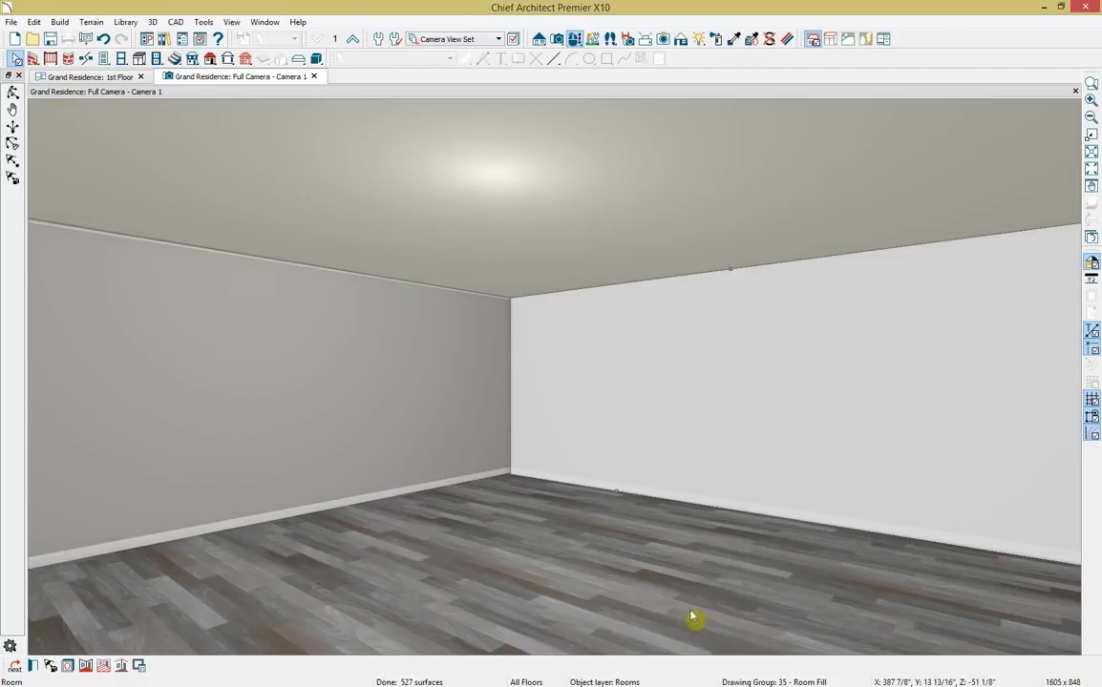
Return to the 1st floor plan and add automatic NKBA dimensions to the kitchen walls.
{"action": "left_click", "coordinate": [91, 77]}
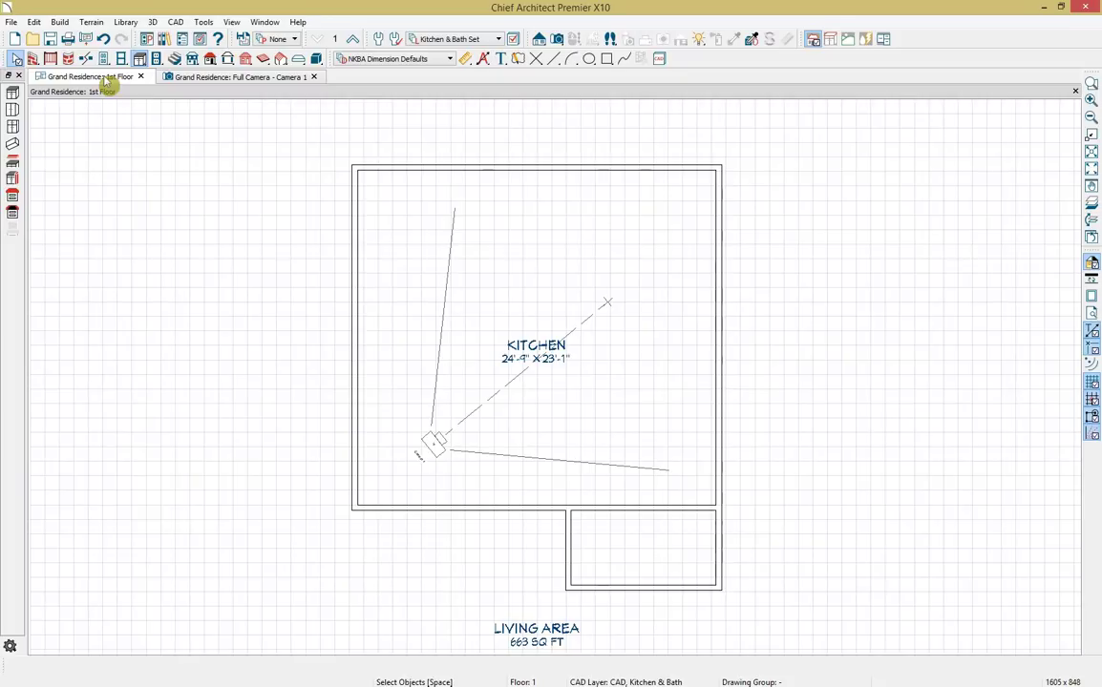
{"action": "left_click", "coordinate": [482, 60]}
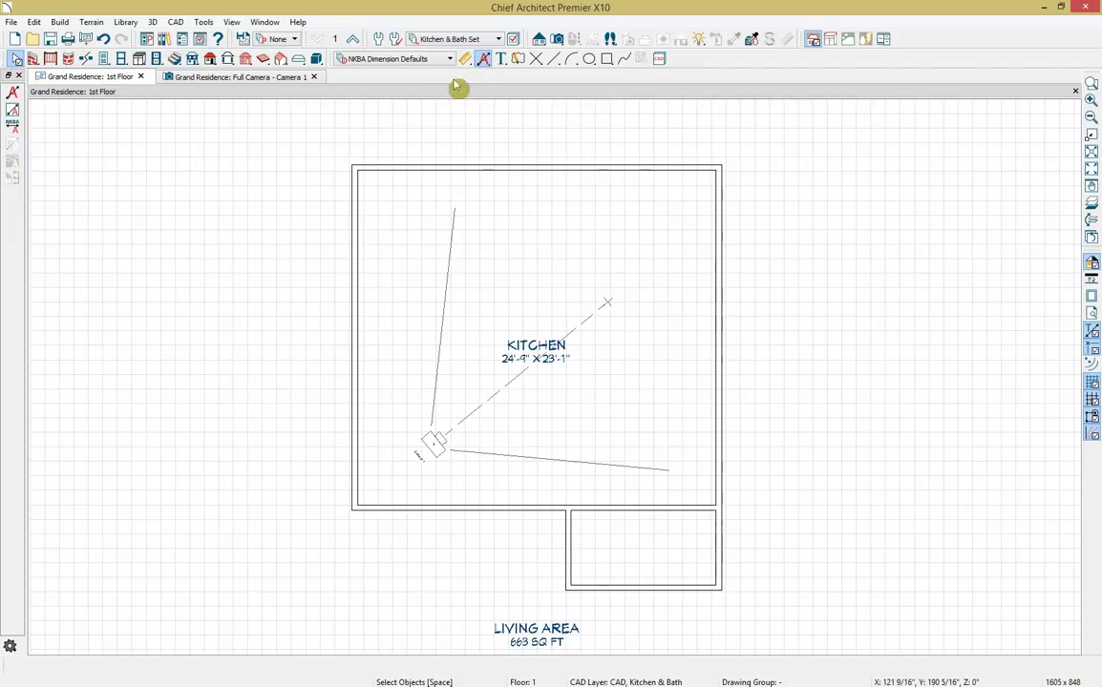
{"action": "left_click", "coordinate": [23, 129]}
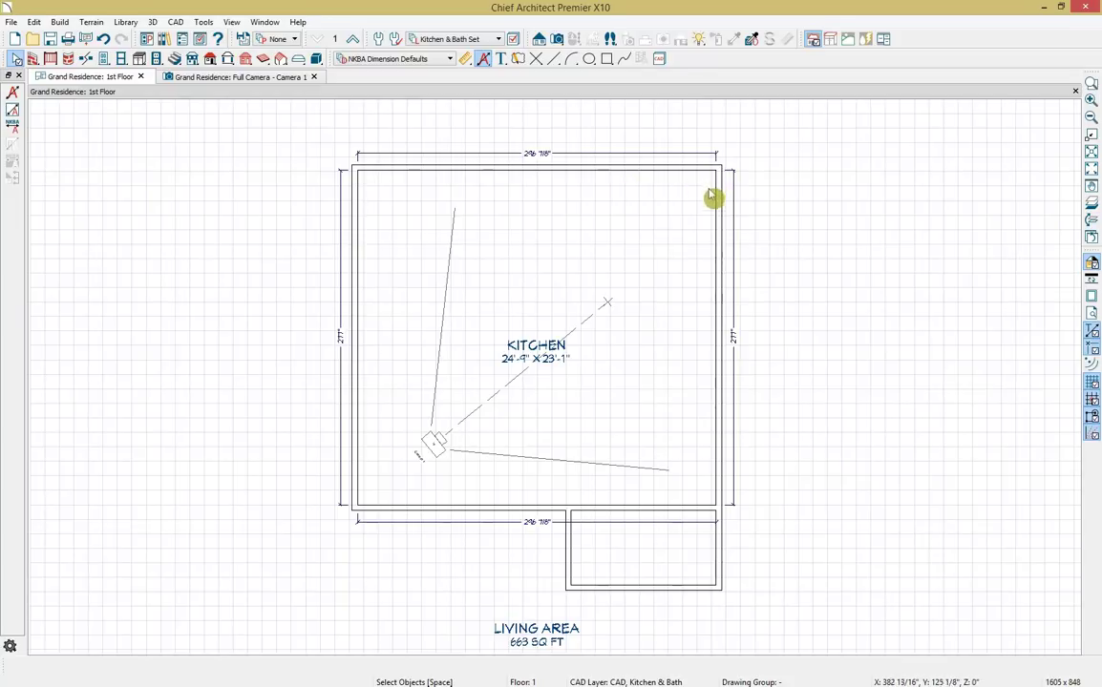
Set the interior dimension along the kitchen's top wall to 214 inches, keeping the wall's left end fixed.
{"action": "left_click", "coordinate": [564, 176]}
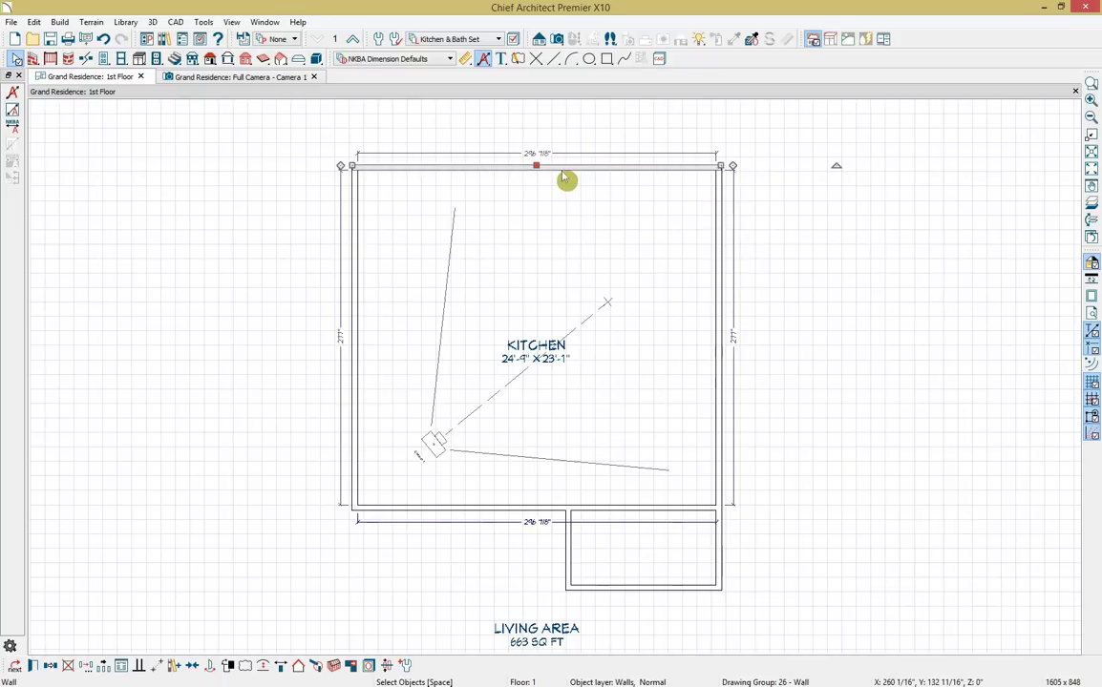
{"action": "left_click", "coordinate": [535, 156]}
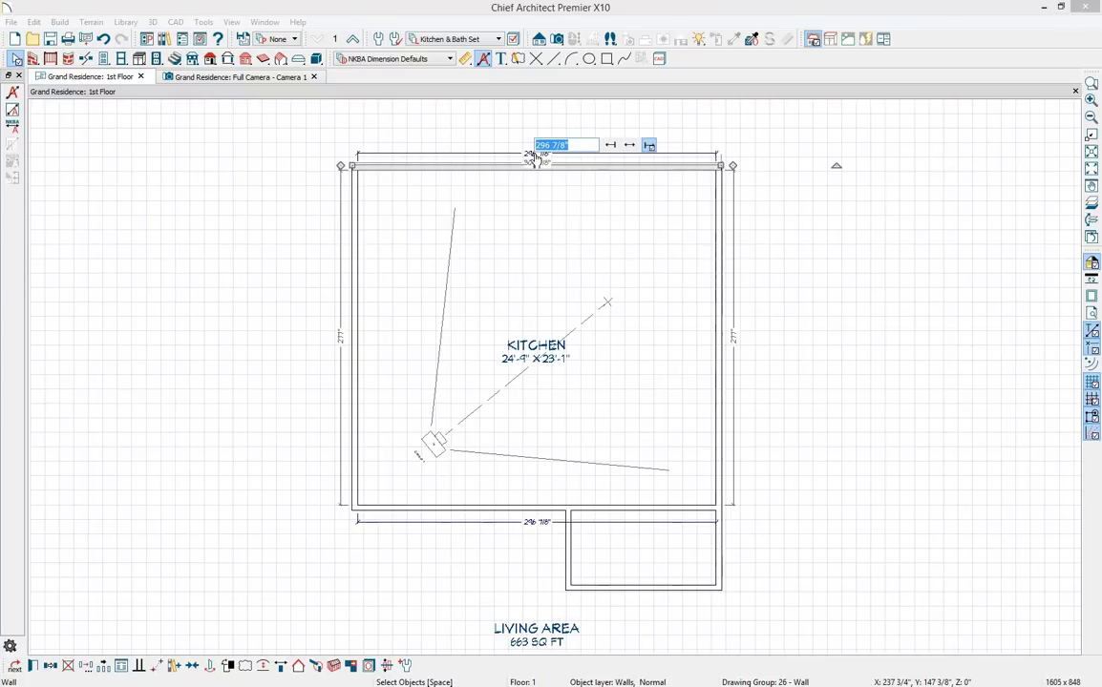
{"action": "type", "text": "214"}
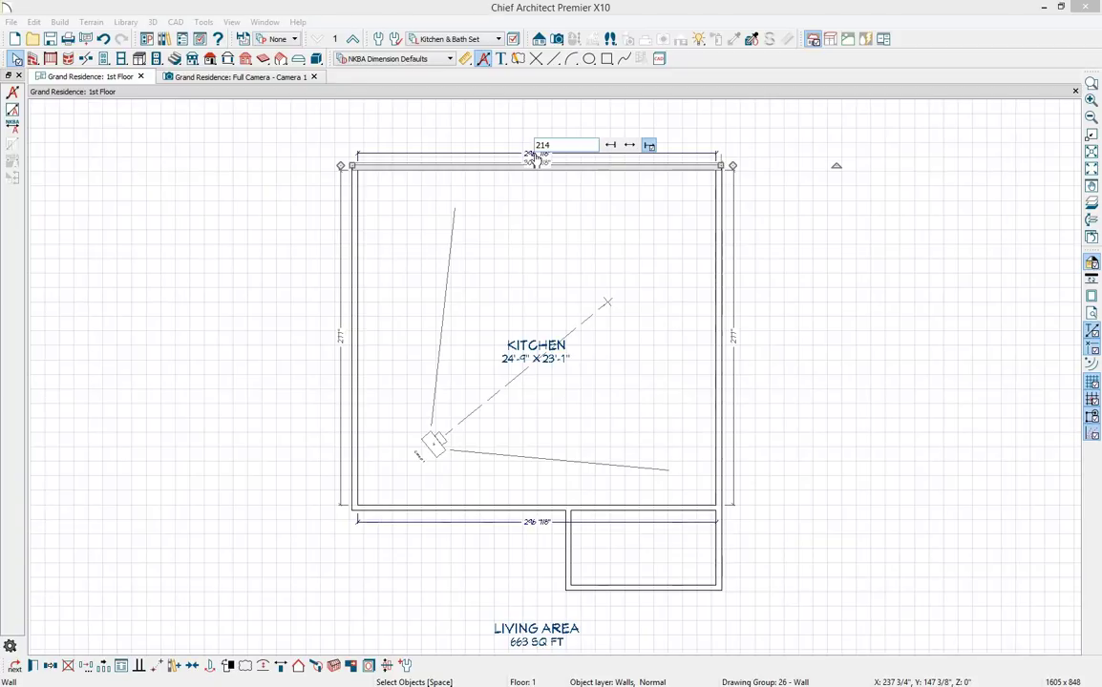
{"action": "left_click", "coordinate": [649, 146]}
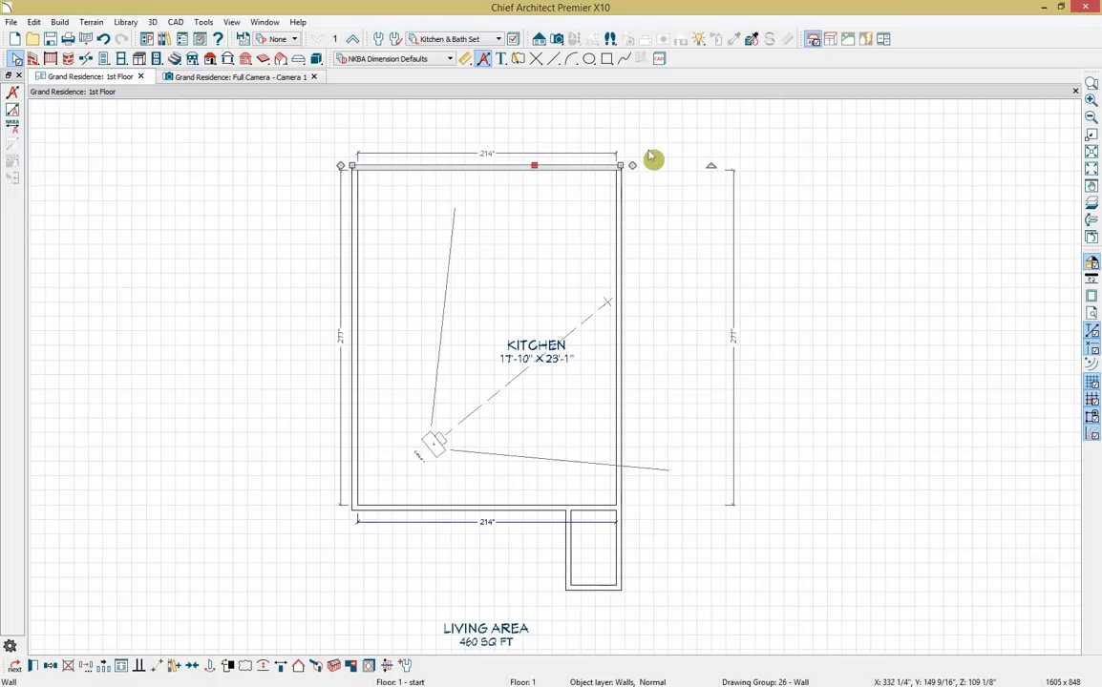
Try to set the dimension along the kitchen's right wall to 257 7/8 inches.
{"action": "left_click", "coordinate": [619, 219]}
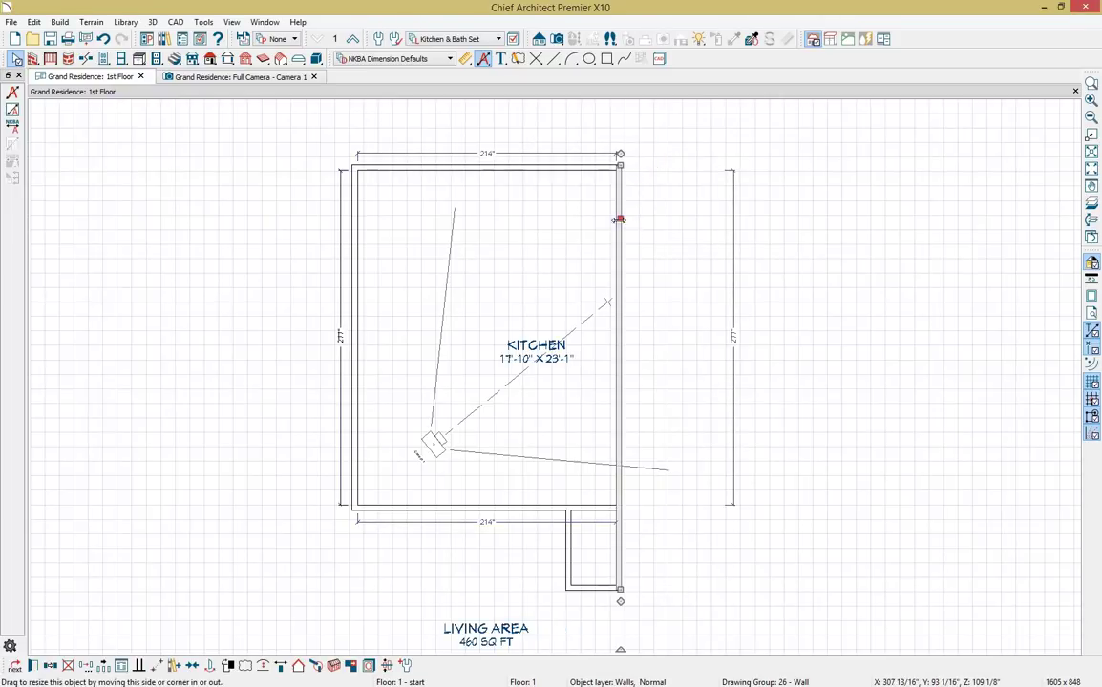
{"action": "left_click", "coordinate": [733, 337]}
{"action": "key", "text": "BackSpace"}
{"action": "type", "text": "257 7/8"}
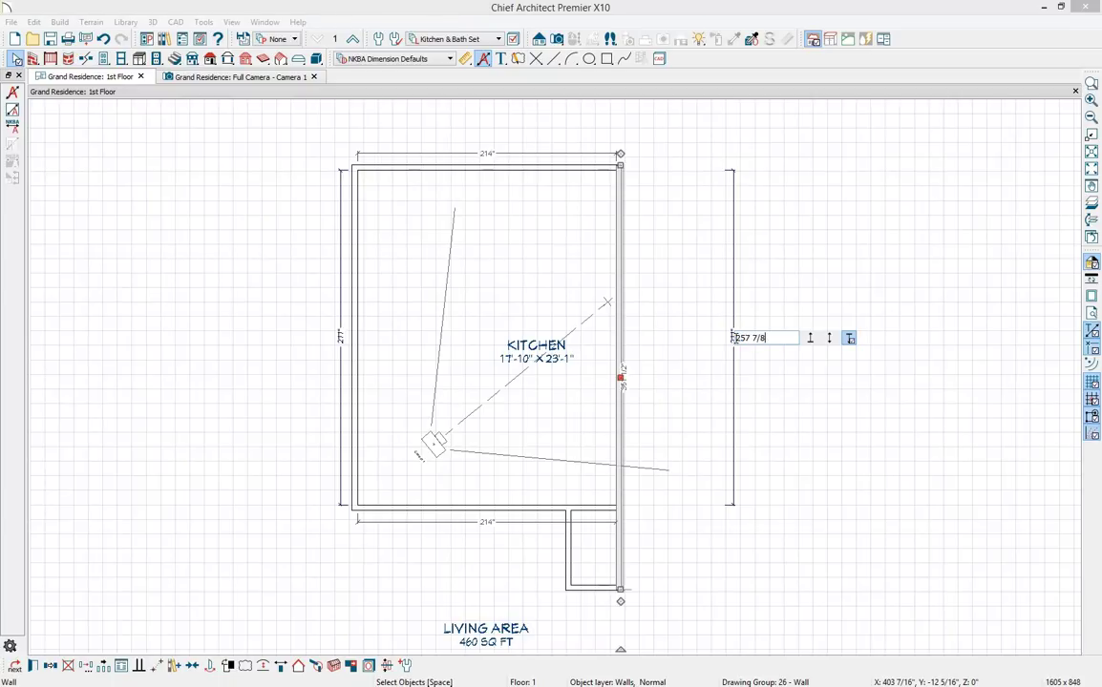
{"action": "key", "text": "Return"}
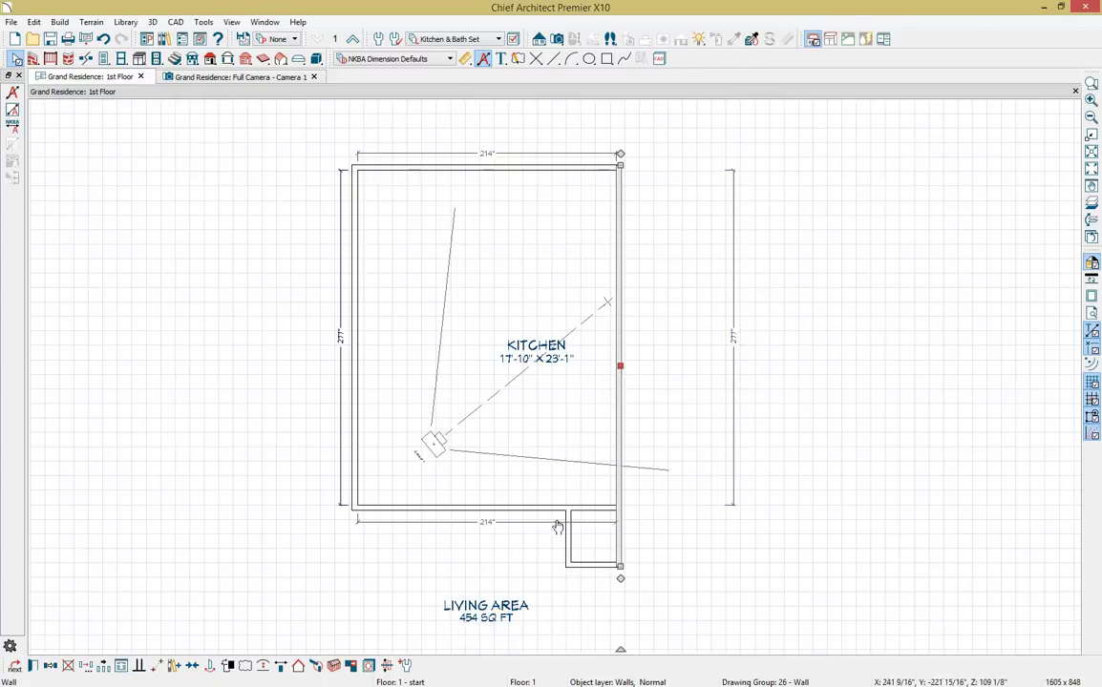
Add manual dimensions for the interior depth and width of the small room below the kitchen.
{"action": "scroll", "coordinate": [557, 527], "scroll_direction": "up", "scroll_amount": 3}
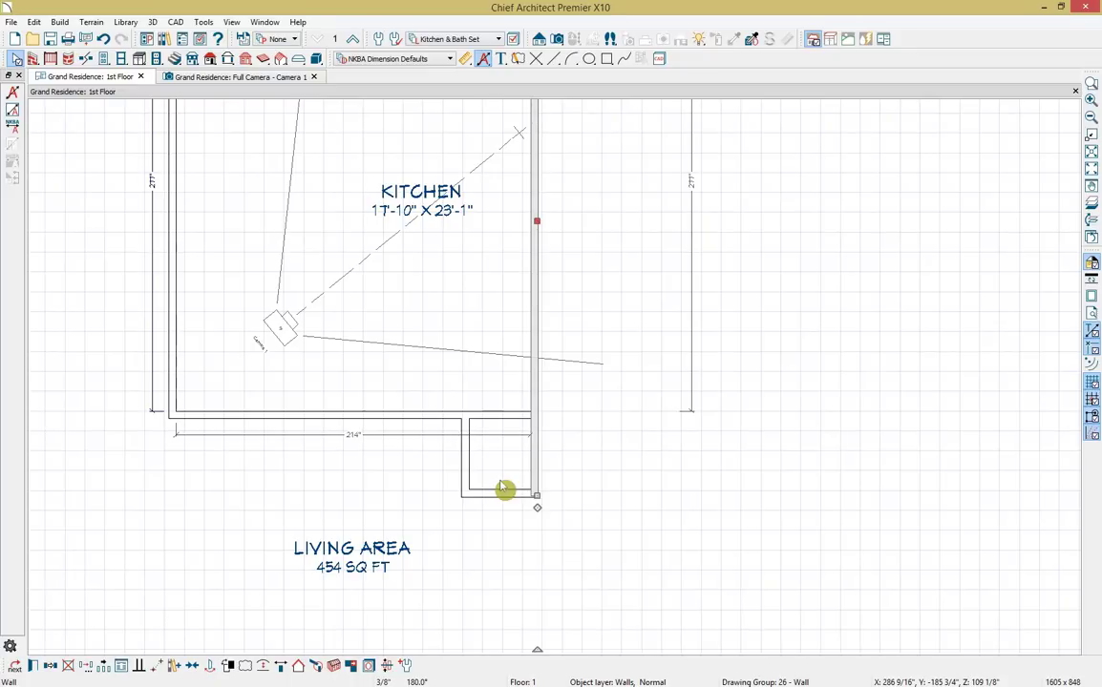
{"action": "left_click", "coordinate": [465, 59]}
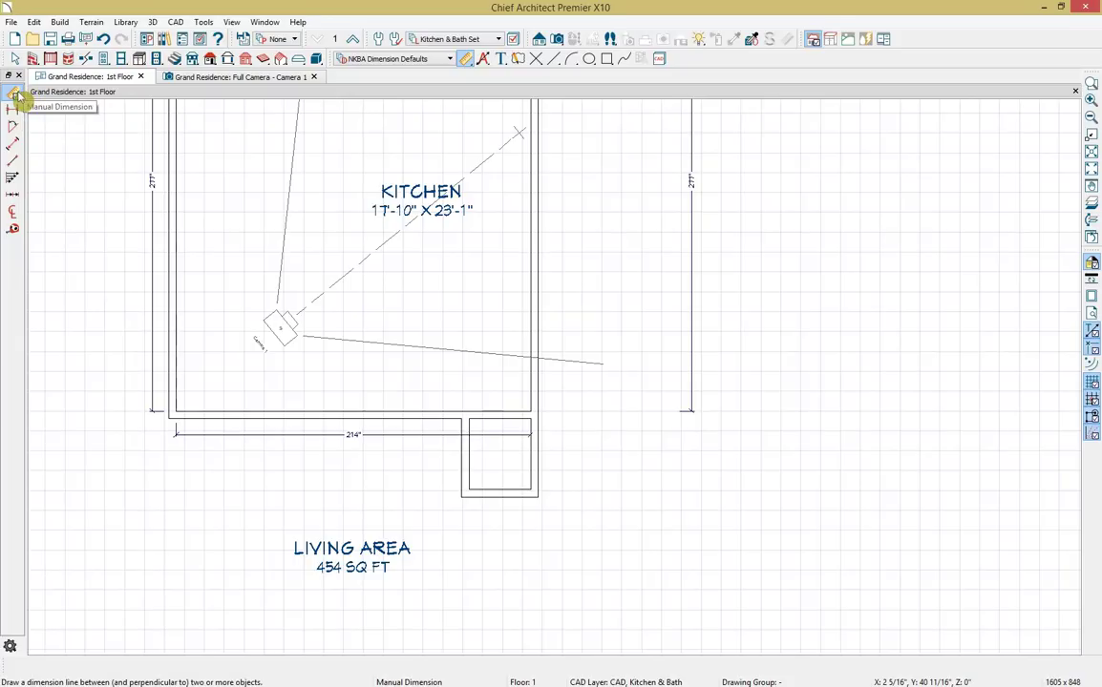
{"action": "left_click", "coordinate": [15, 143]}
{"action": "left_click_drag", "start_coordinate": [499, 492], "coordinate": [485, 418]}
{"action": "left_click_drag", "start_coordinate": [468, 454], "coordinate": [526, 453]}
{"action": "scroll", "coordinate": [543, 453], "scroll_direction": "up", "scroll_amount": 3}
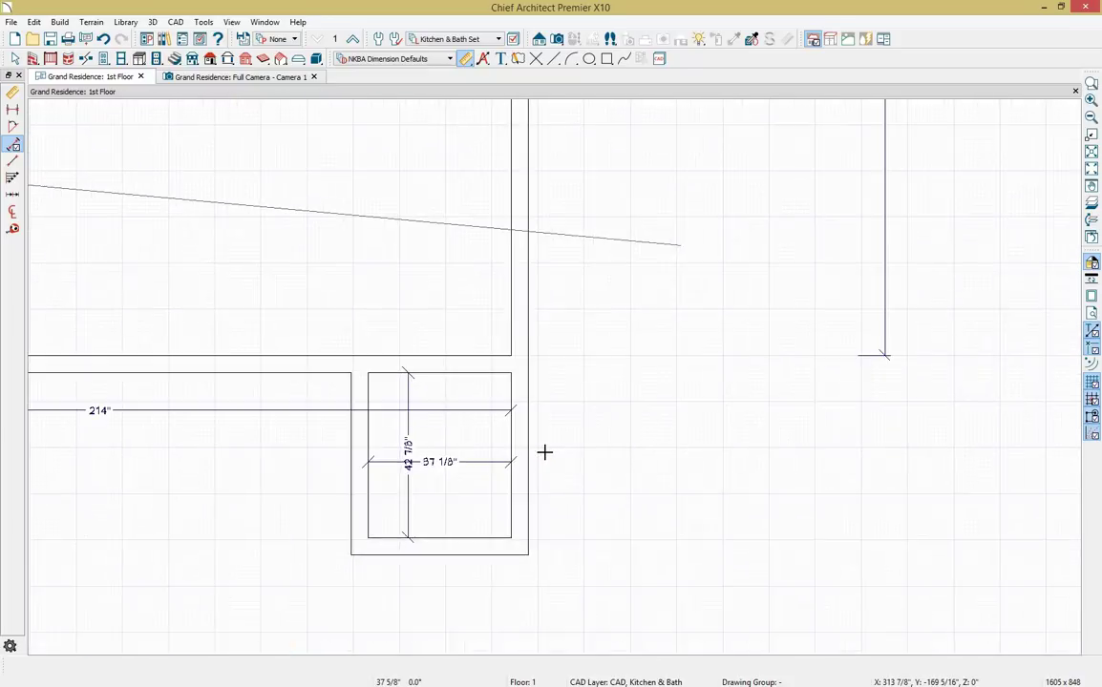
{"action": "scroll", "coordinate": [544, 452], "scroll_direction": "up", "scroll_amount": 1}
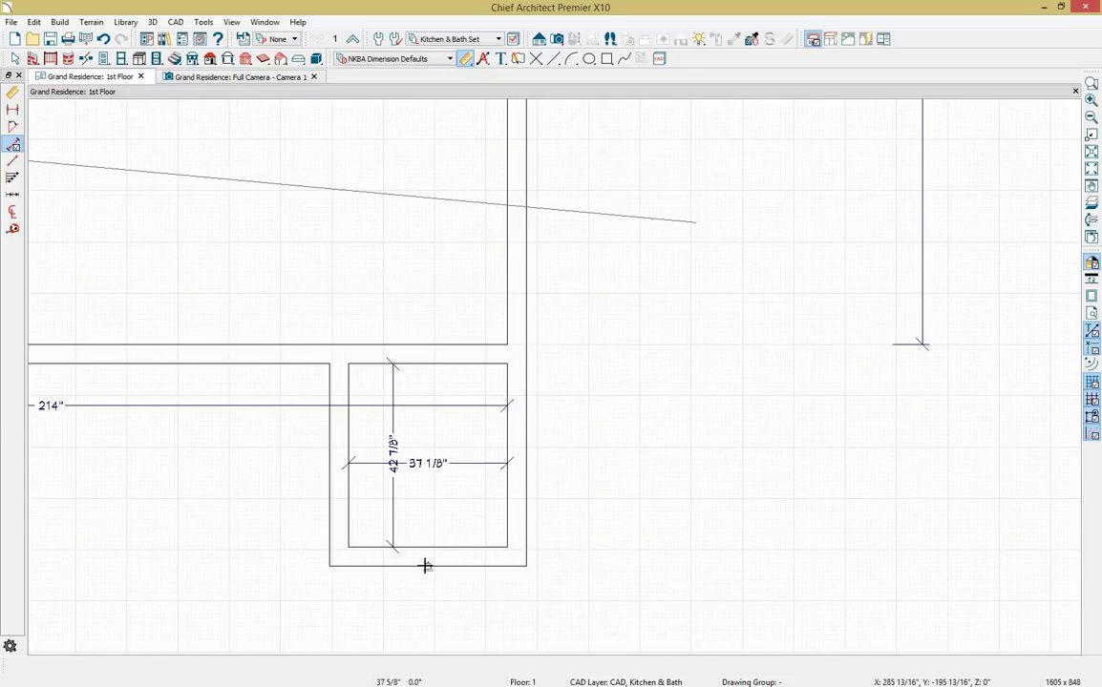
{"action": "key", "text": "Escape"}
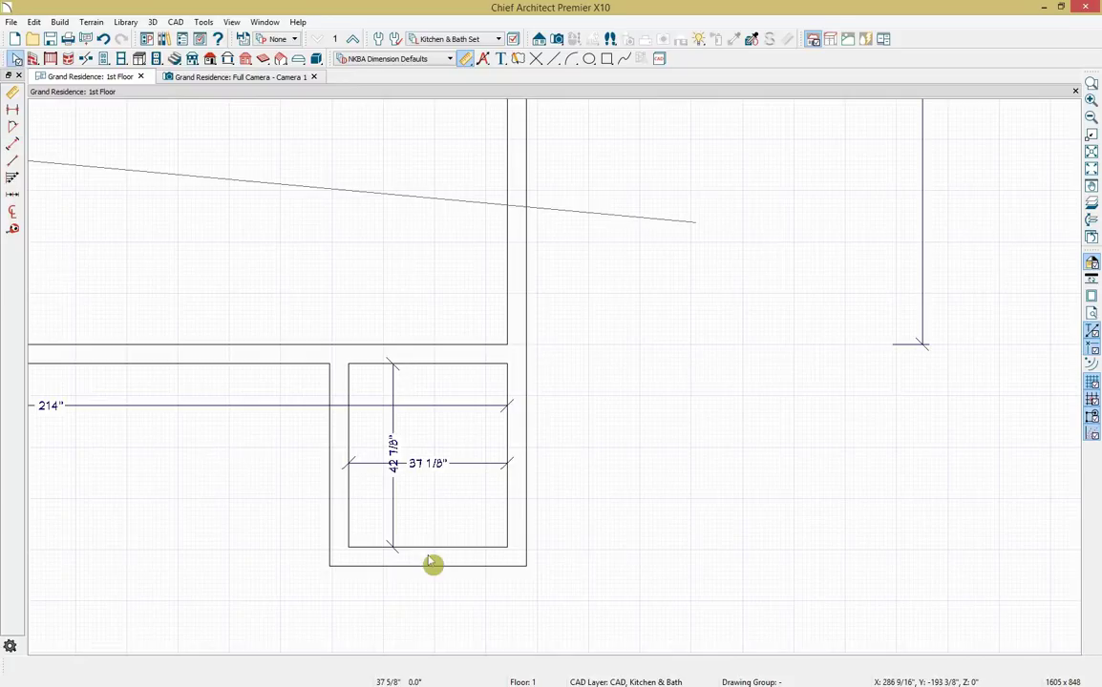
Set the small room's interior depth to 62 inches by moving its bottom wall.
{"action": "left_click", "coordinate": [429, 559]}
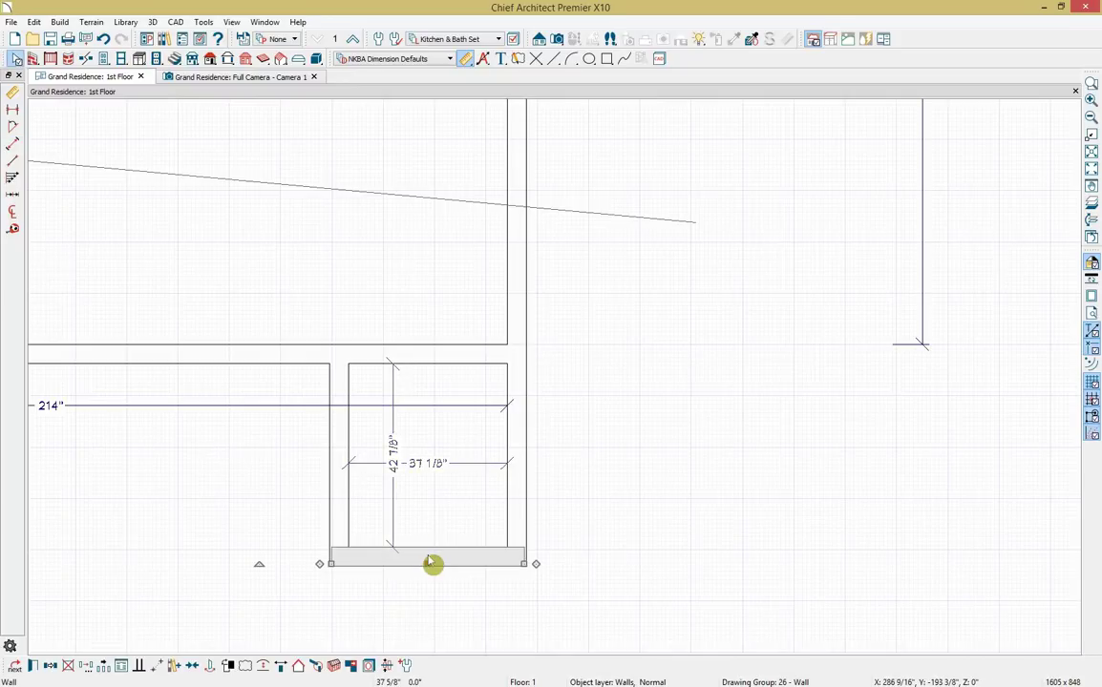
{"action": "left_click", "coordinate": [393, 456]}
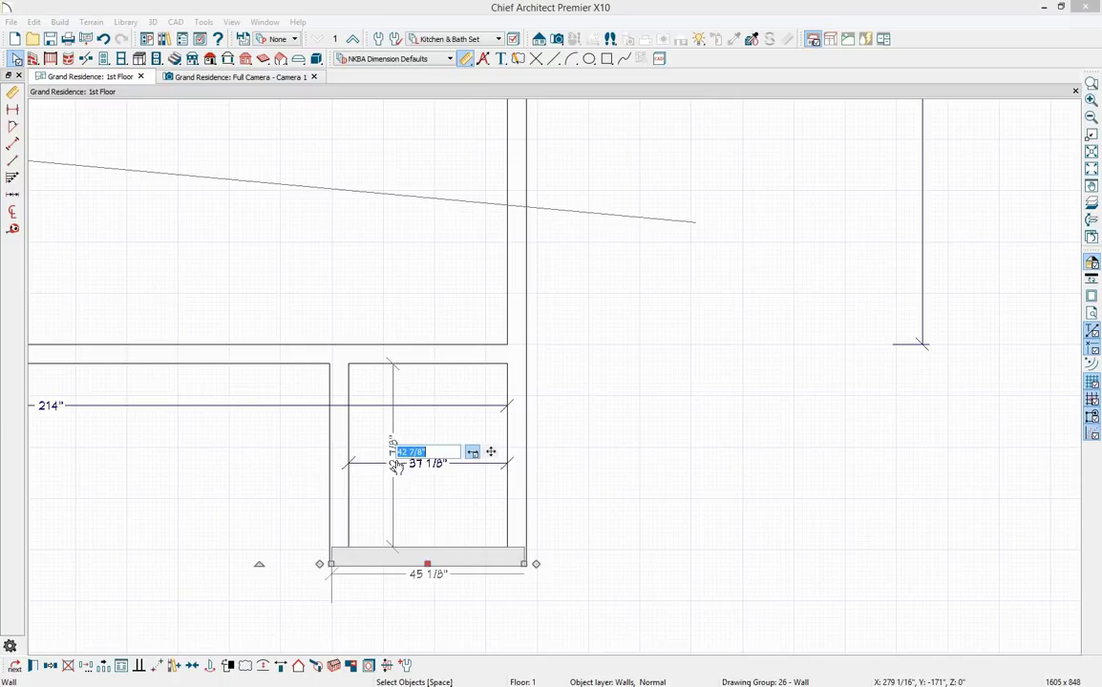
{"action": "type", "text": "62"}
{"action": "key", "text": "Return"}
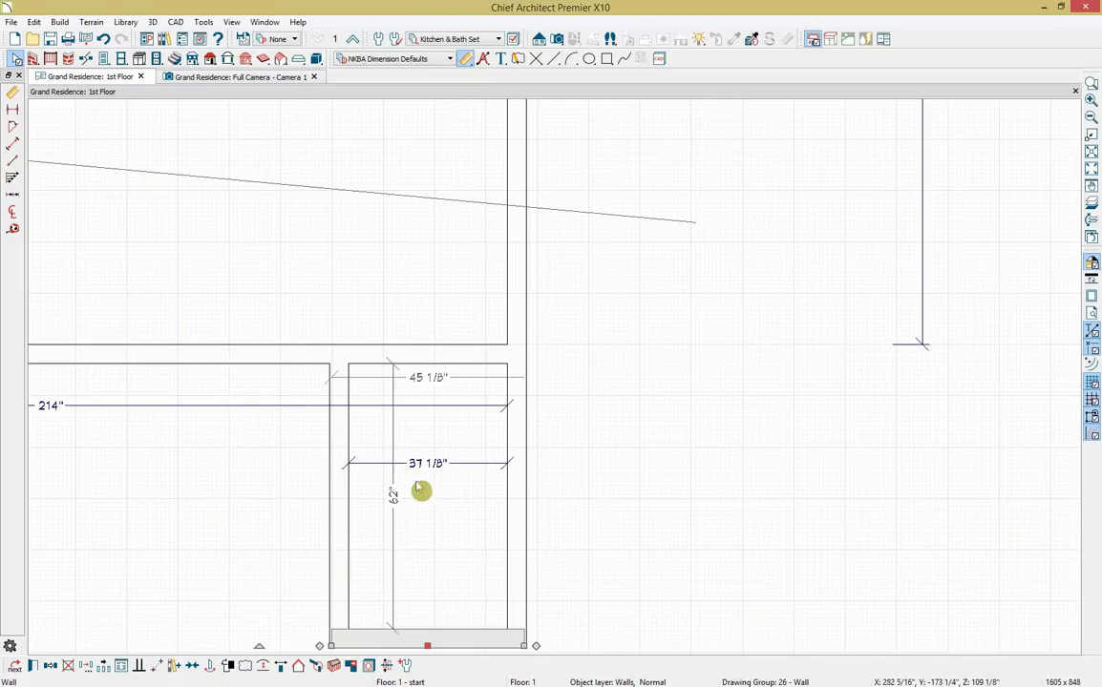
Set the small room's interior width to 81 inches by moving its left wall.
{"action": "left_click", "coordinate": [348, 550]}
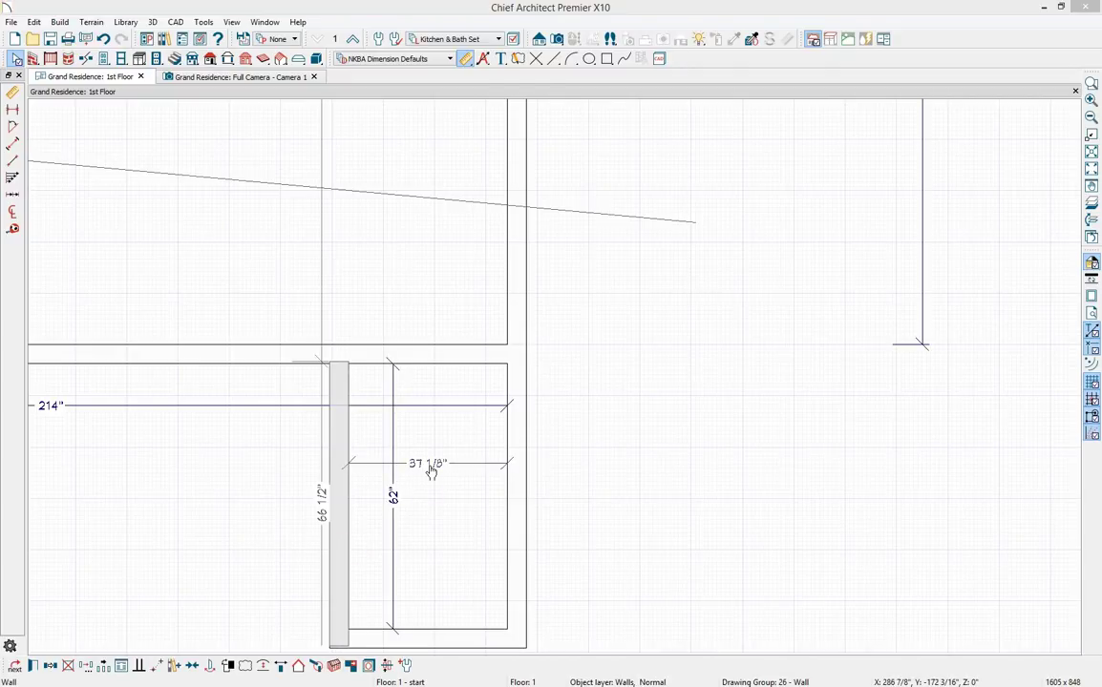
{"action": "left_click", "coordinate": [432, 466]}
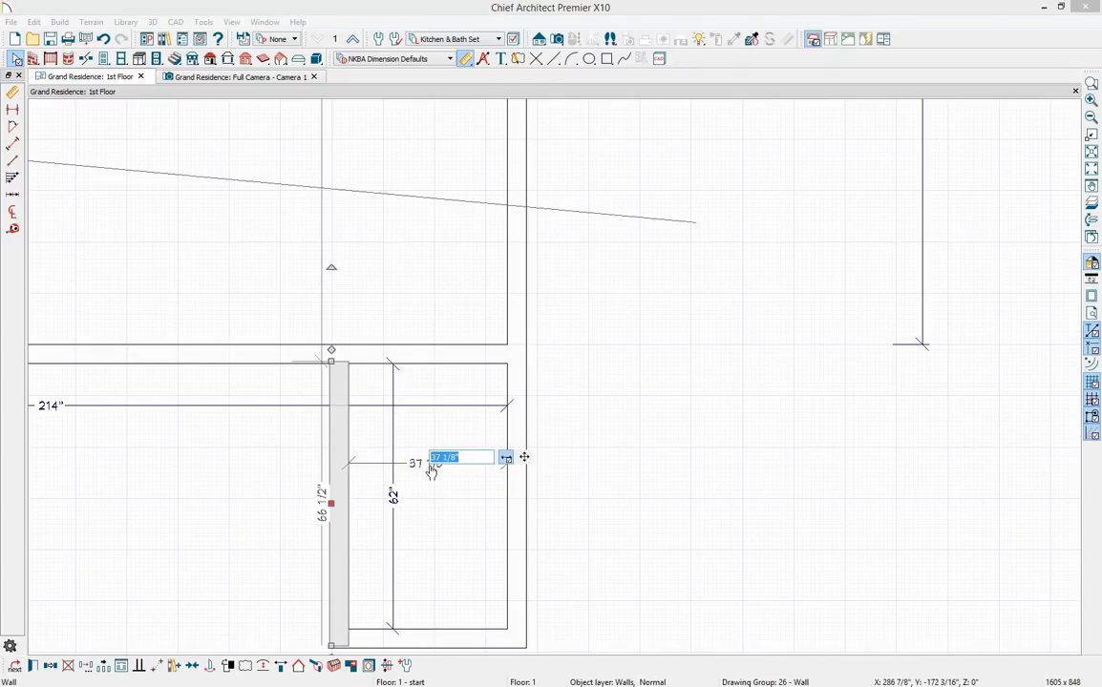
{"action": "type", "text": "81"}
{"action": "key", "text": "Return"}
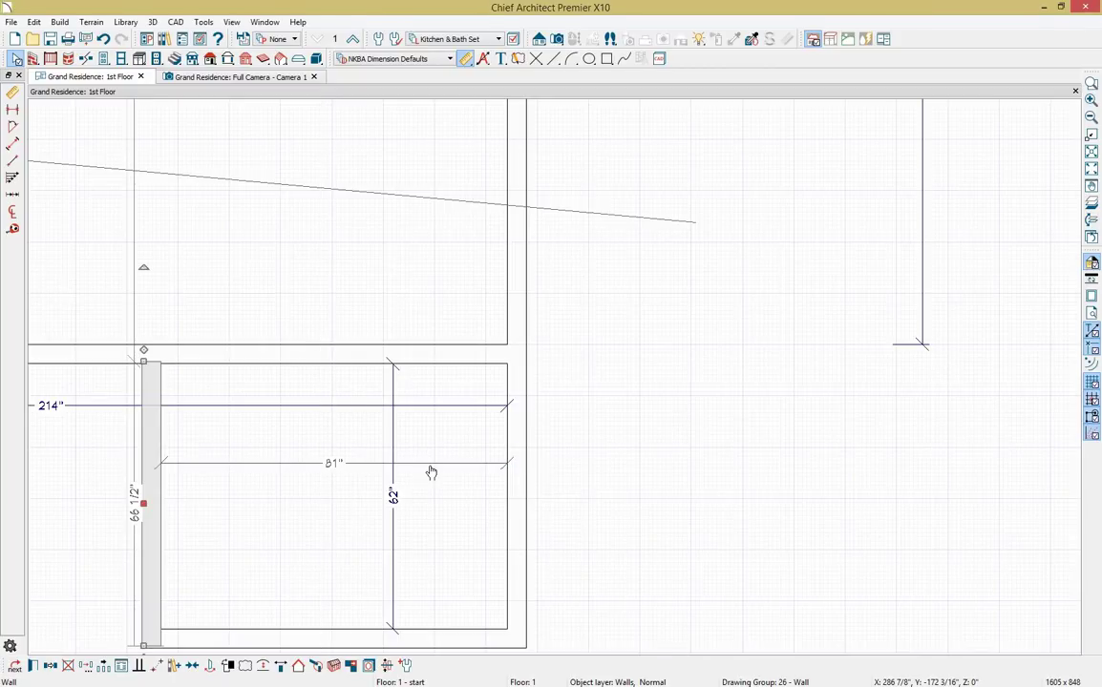
Delete all dimension lines around the kitchen and inside the small room below it.
{"action": "scroll", "coordinate": [428, 466], "scroll_direction": "down", "scroll_amount": 5}
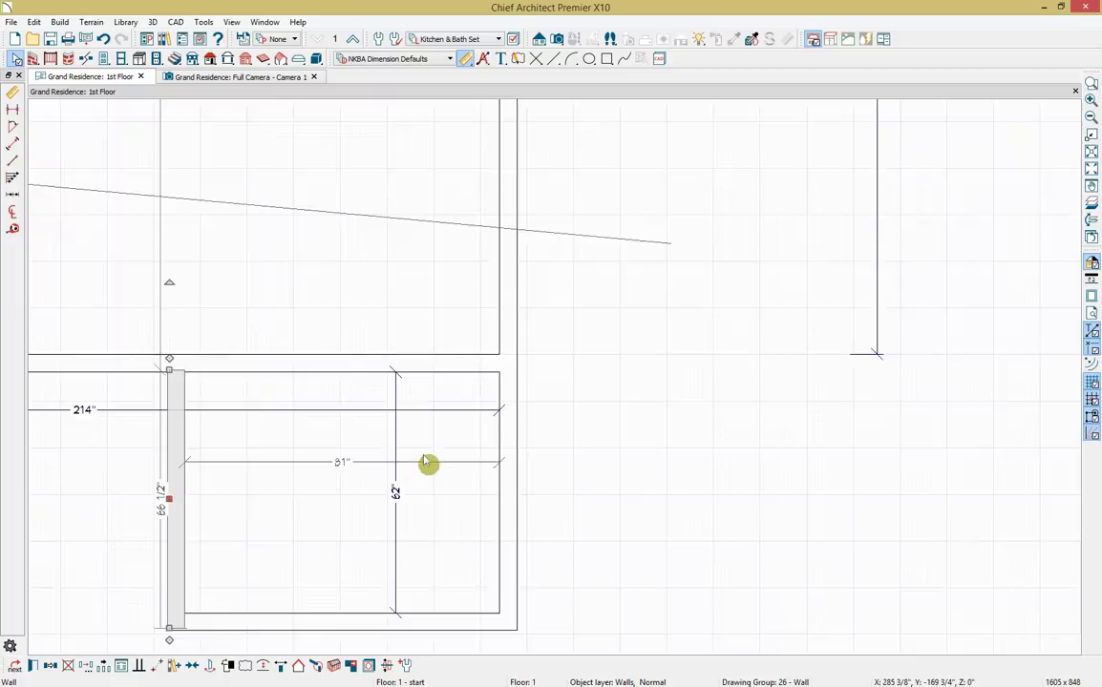
{"action": "left_click_drag", "start_coordinate": [345, 358], "coordinate": [502, 518]}
{"action": "key", "text": "space"}
{"action": "left_click", "coordinate": [497, 522]}
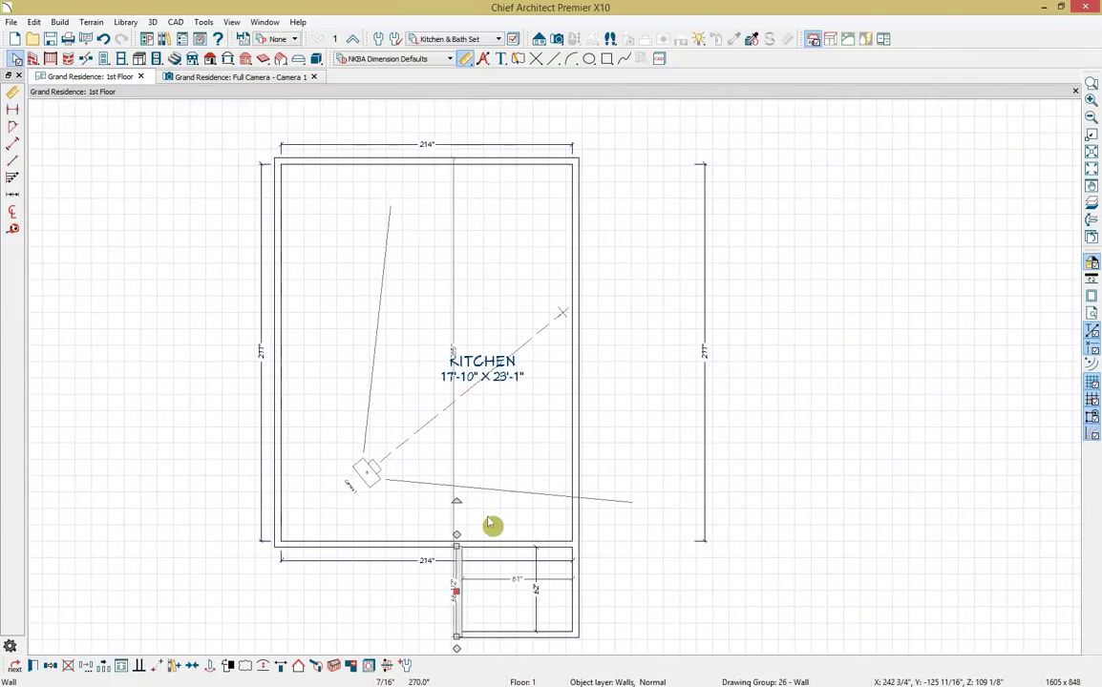
{"action": "left_click", "coordinate": [468, 59]}
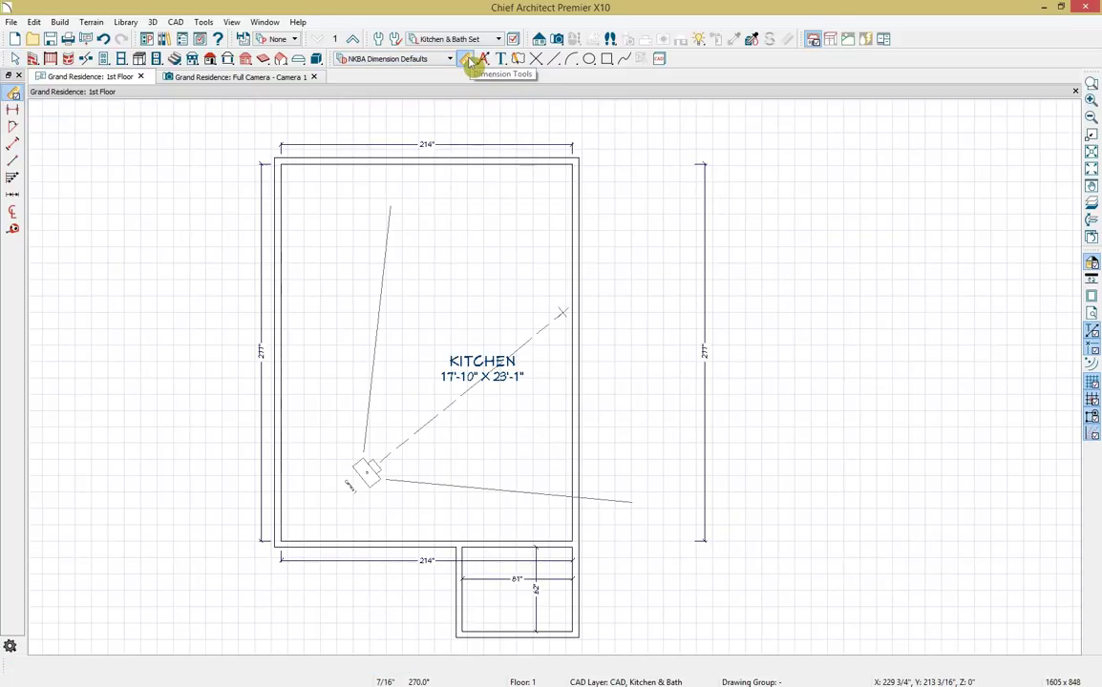
{"action": "left_click_drag", "start_coordinate": [217, 113], "coordinate": [736, 651]}
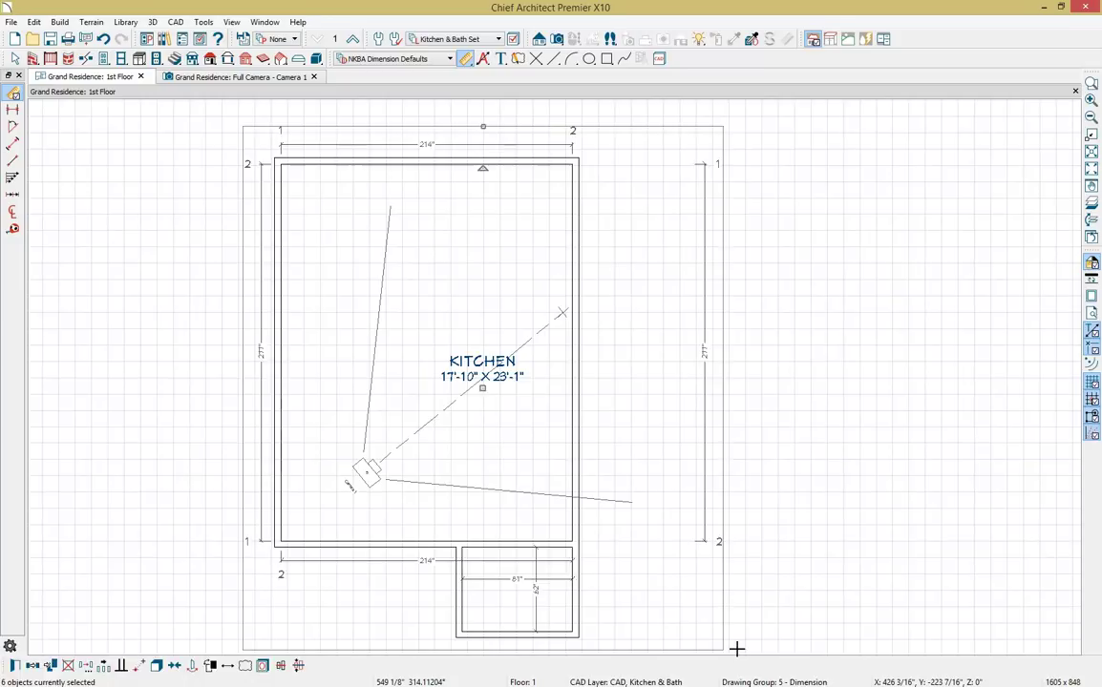
{"action": "key", "text": "Delete"}
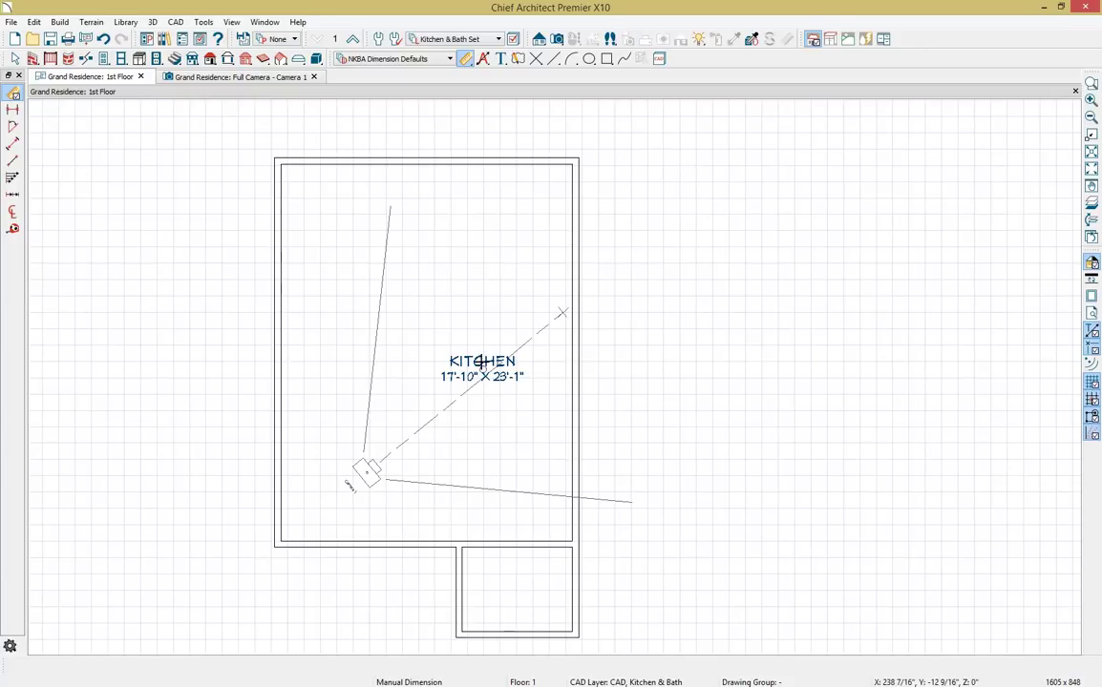
Hide the room label by turning off display of the Room Labels layer in the Kitchen & Bath Set.
{"action": "key", "text": "space"}
{"action": "left_click", "coordinate": [483, 368]}
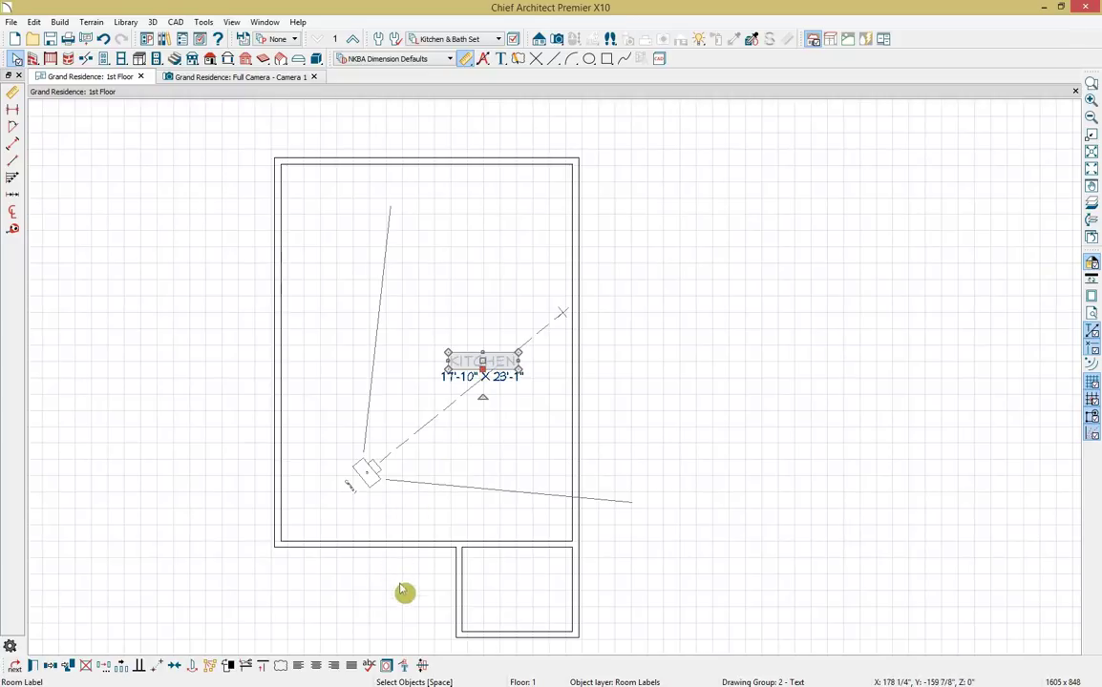
{"action": "left_click", "coordinate": [387, 665]}
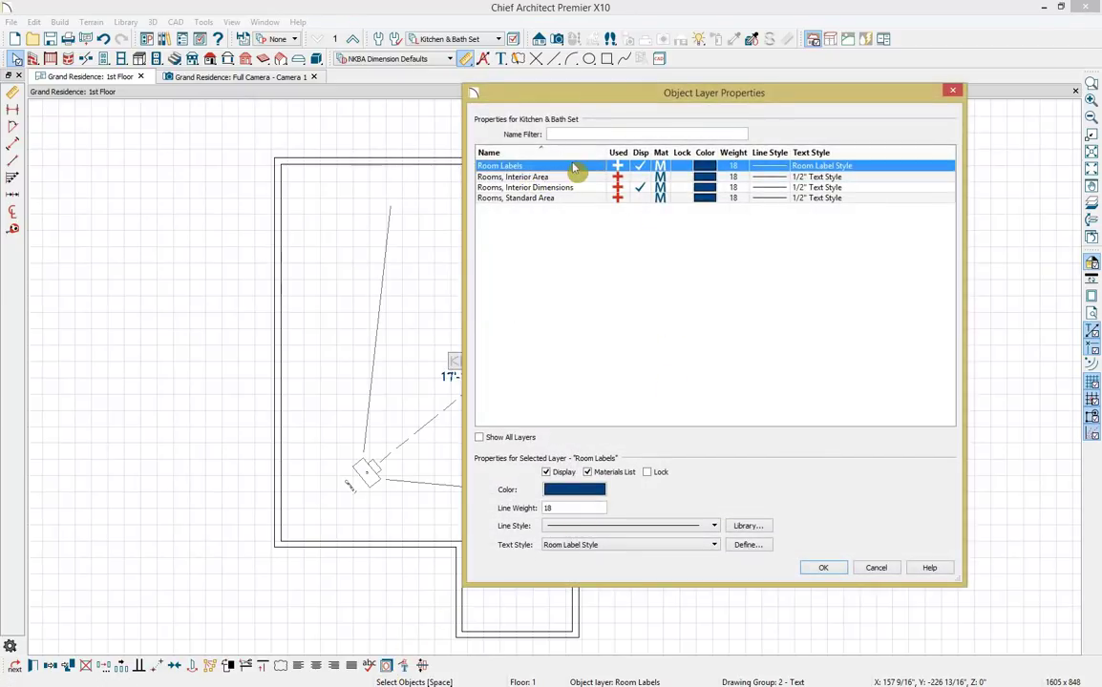
{"action": "left_click", "coordinate": [639, 167]}
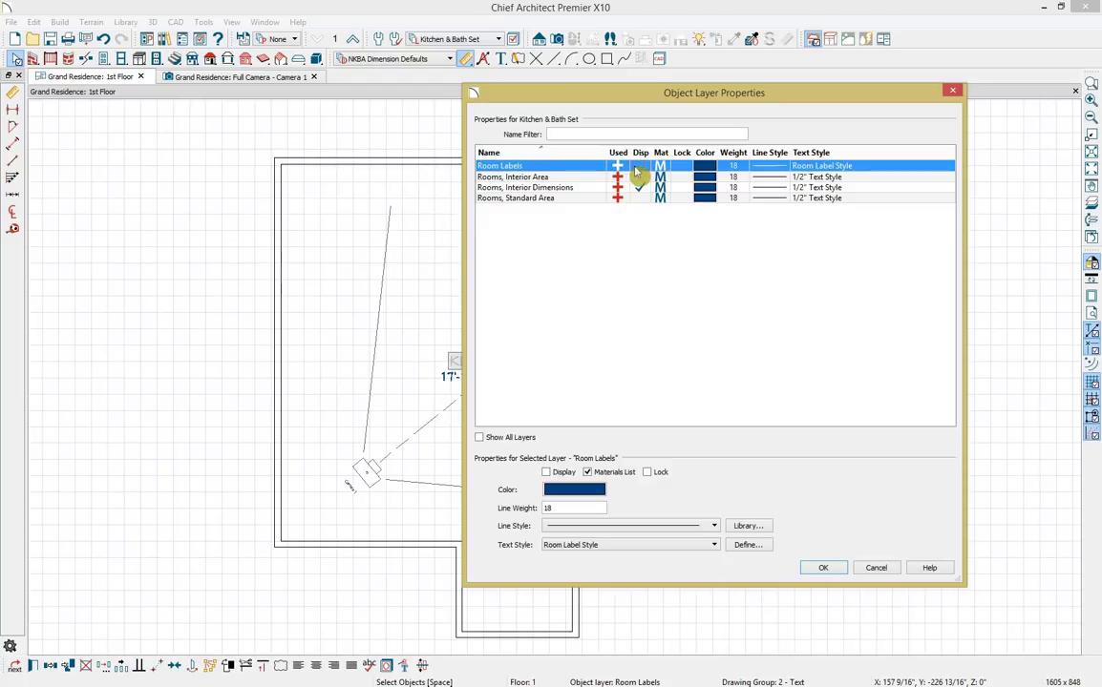
{"action": "left_click", "coordinate": [823, 568]}
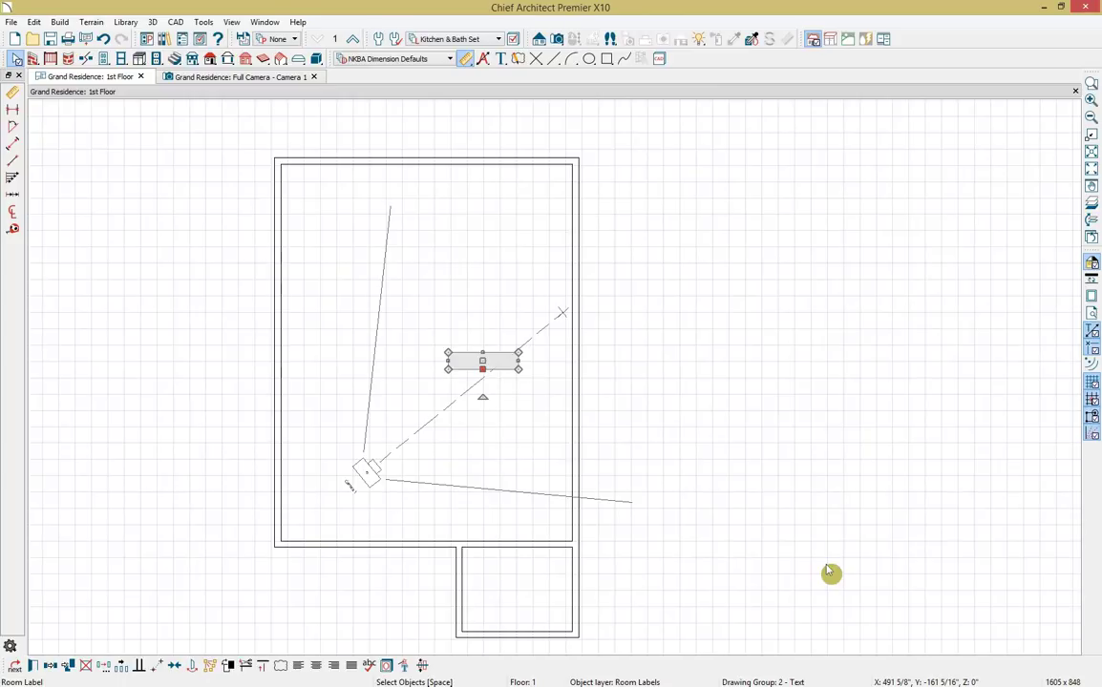
{"action": "left_click", "coordinate": [829, 572]}
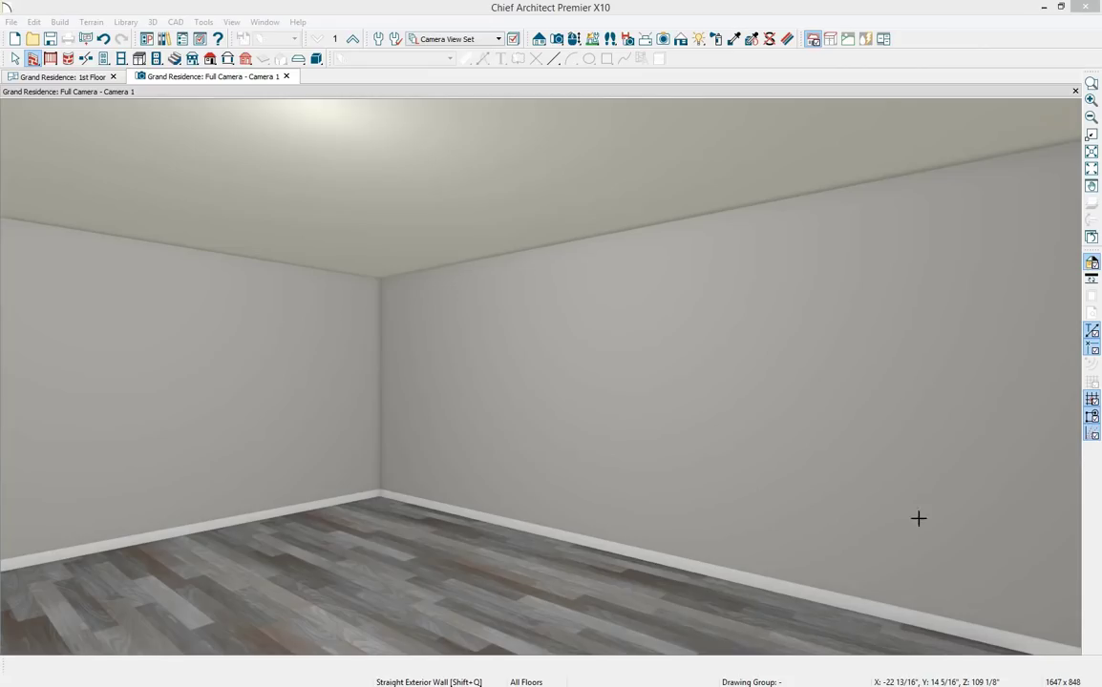
Place a full-height cabinet in the far corner of the kitchen in the camera view.
{"action": "left_click", "coordinate": [139, 60]}
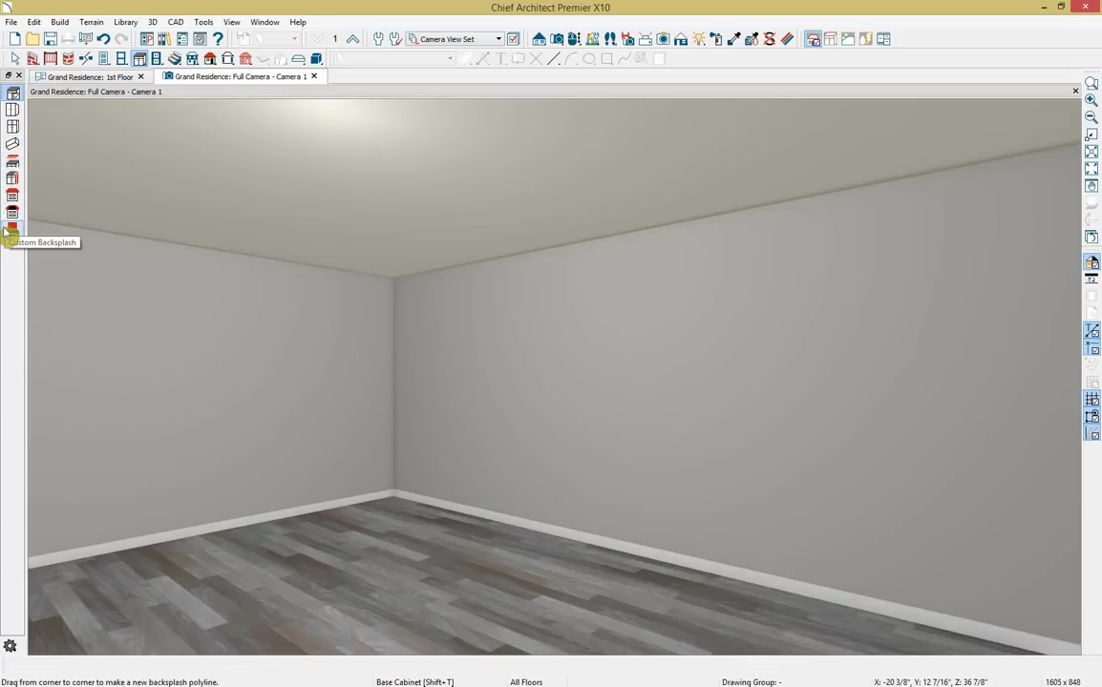
{"action": "left_click", "coordinate": [13, 128]}
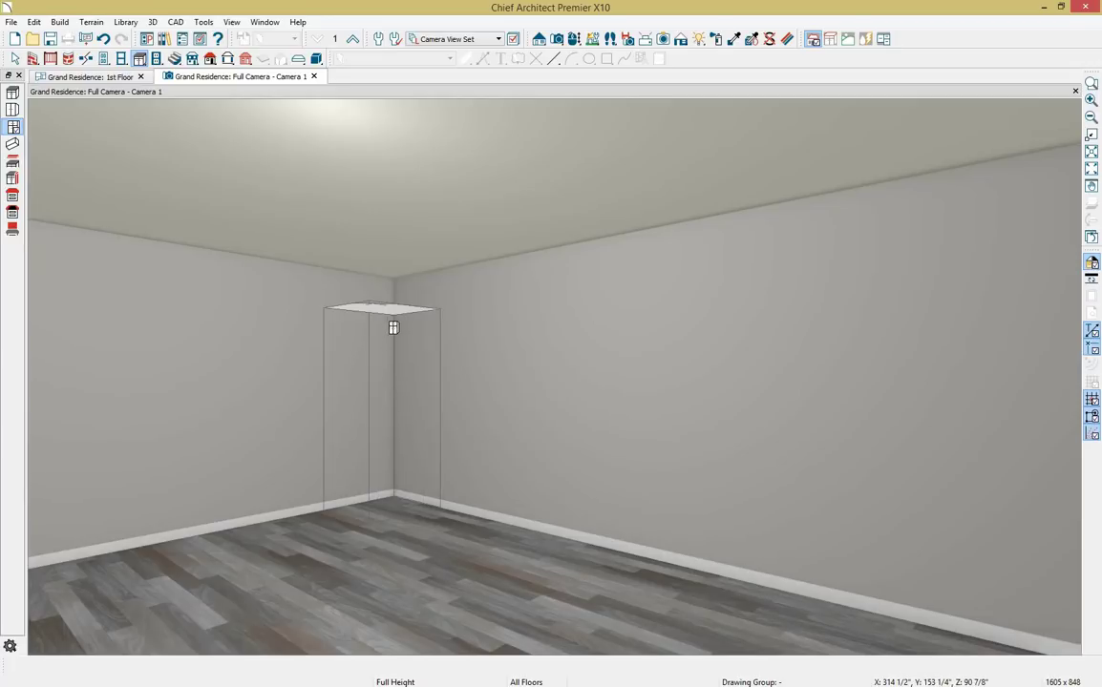
{"action": "left_click", "coordinate": [394, 327]}
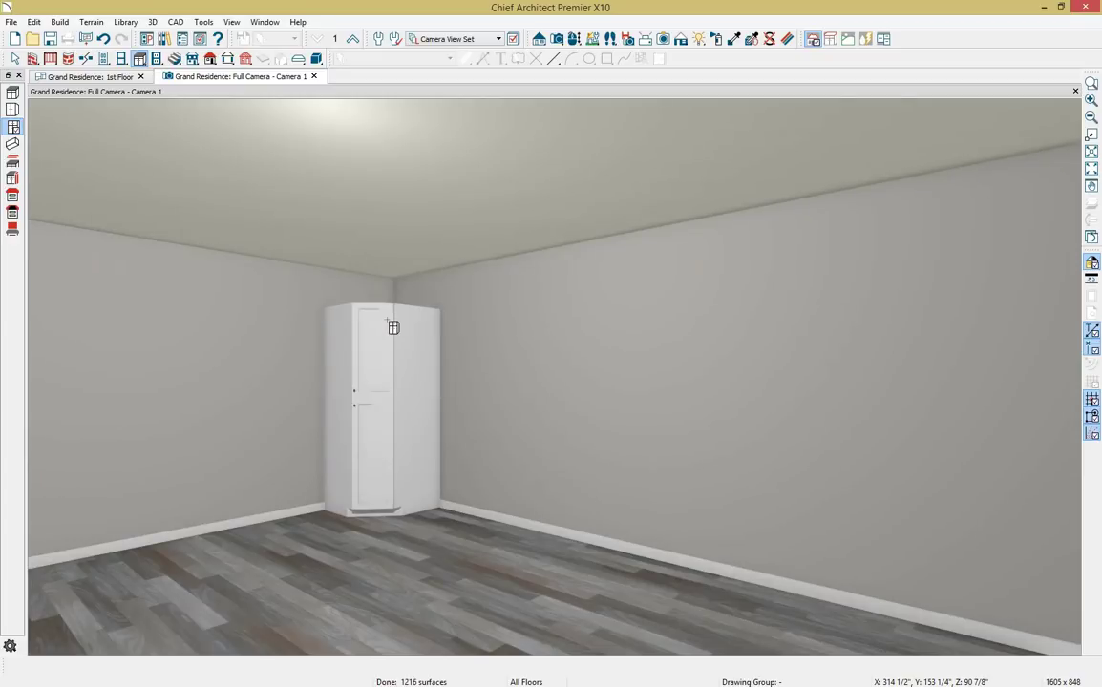
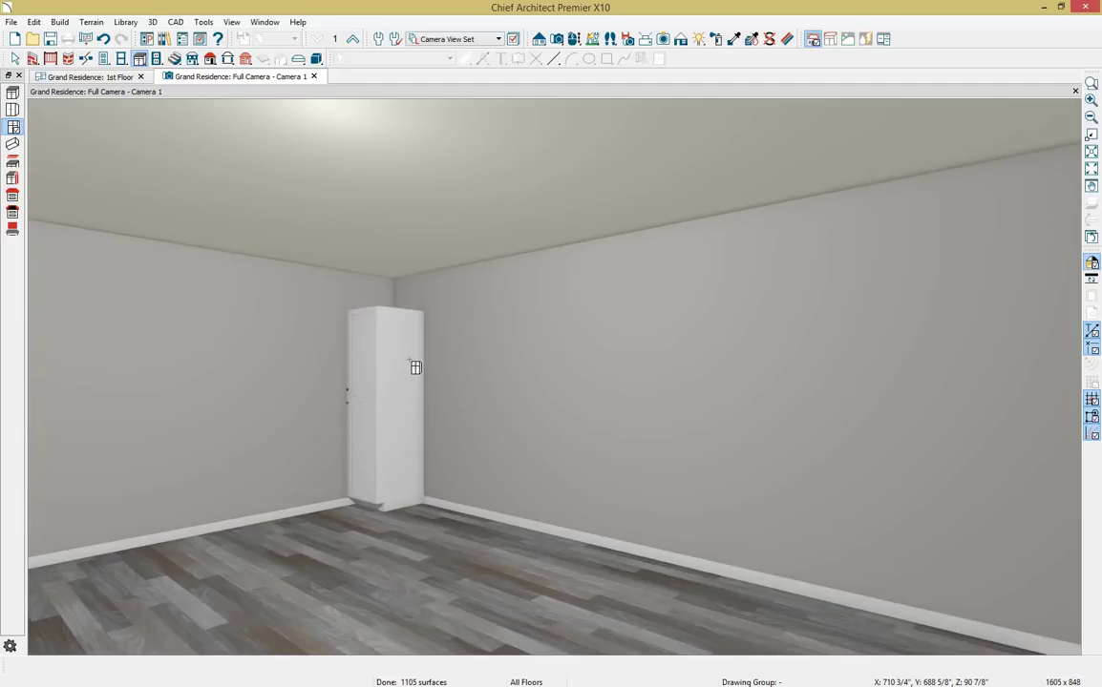
Set the corner full-height cabinet's height to 108 inches and its width to 27 inches.
{"action": "left_click", "coordinate": [415, 368]}
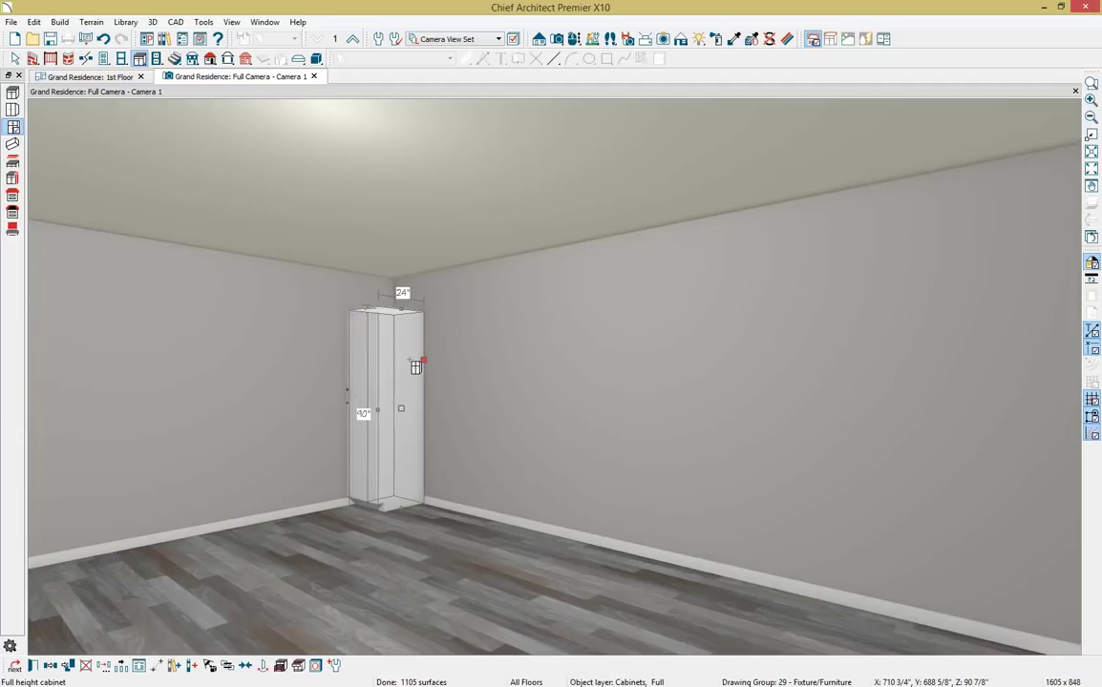
{"action": "left_click", "coordinate": [34, 667]}
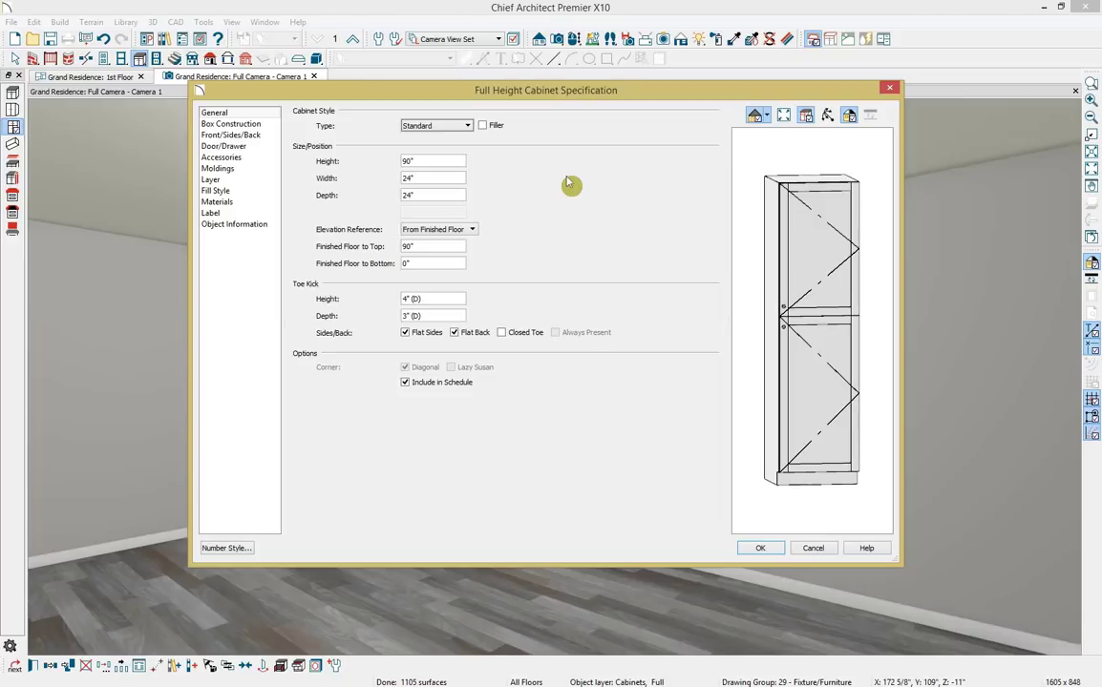
{"action": "left_click_drag", "start_coordinate": [415, 160], "coordinate": [373, 155]}
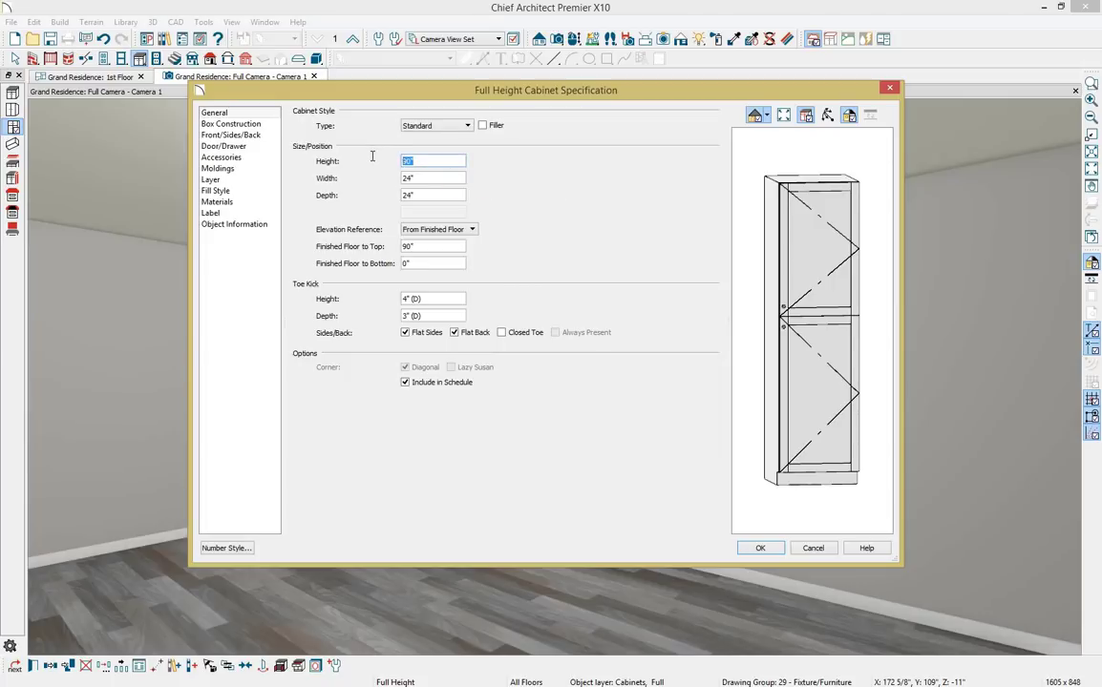
{"action": "type", "text": "108"}
{"action": "key", "text": "Tab"}
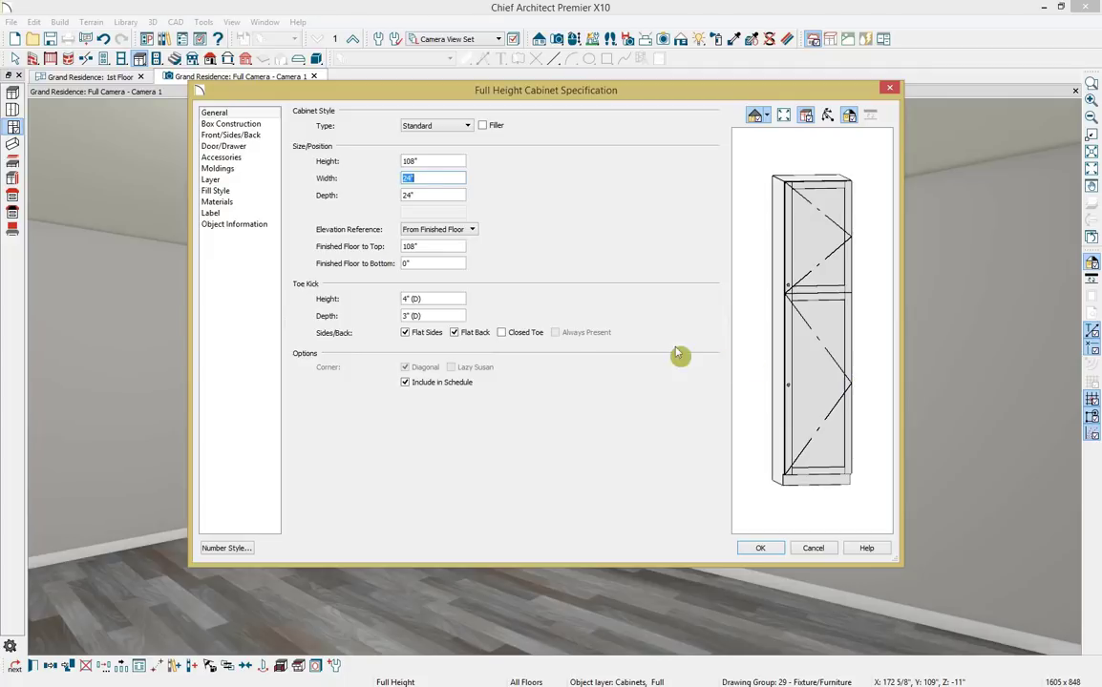
{"action": "type", "text": "27"}
{"action": "key", "text": "Tab"}
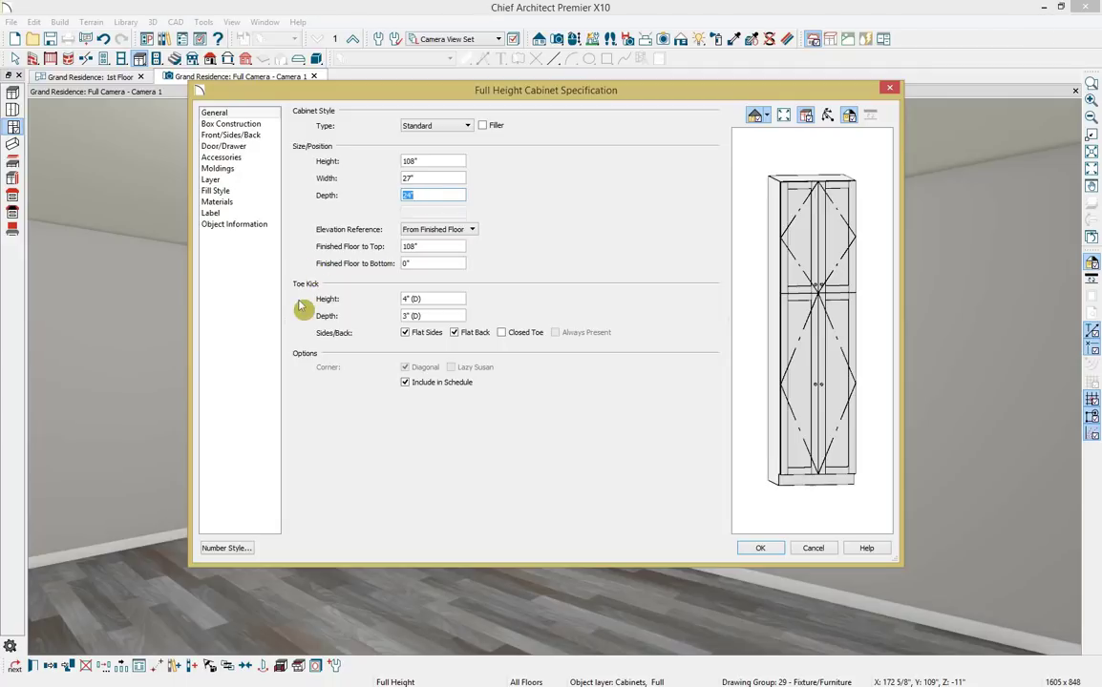
Review the corner cabinet's box construction, front face, door/drawer and accessories settings, and accept the specification.
{"action": "left_click", "coordinate": [268, 126]}
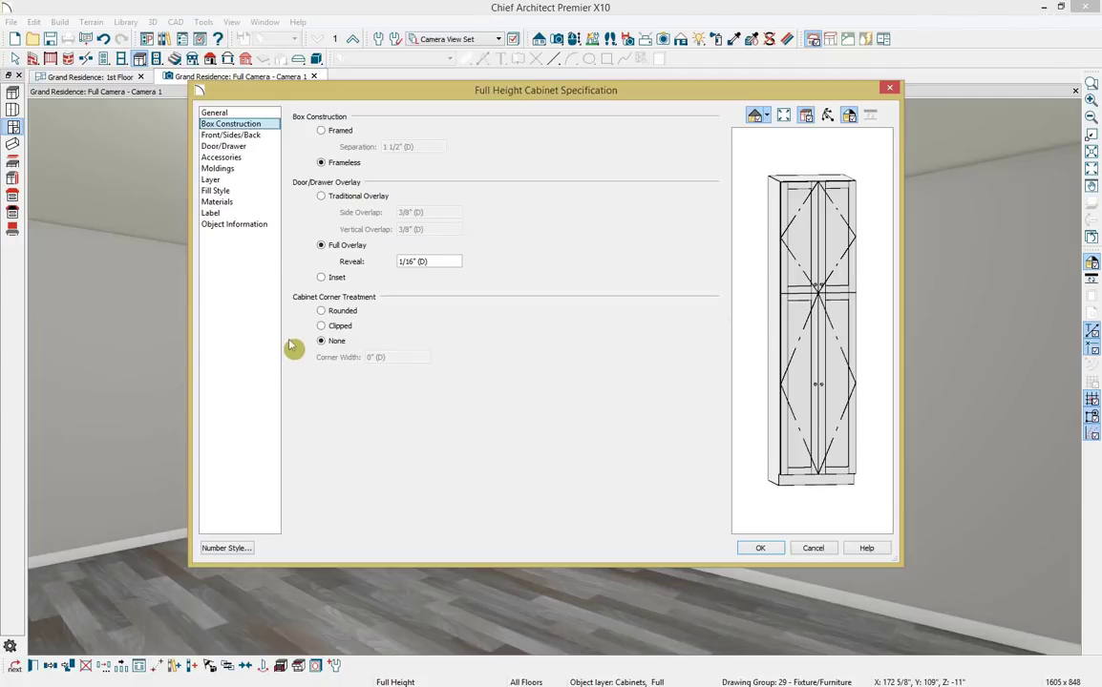
{"action": "left_click", "coordinate": [257, 135]}
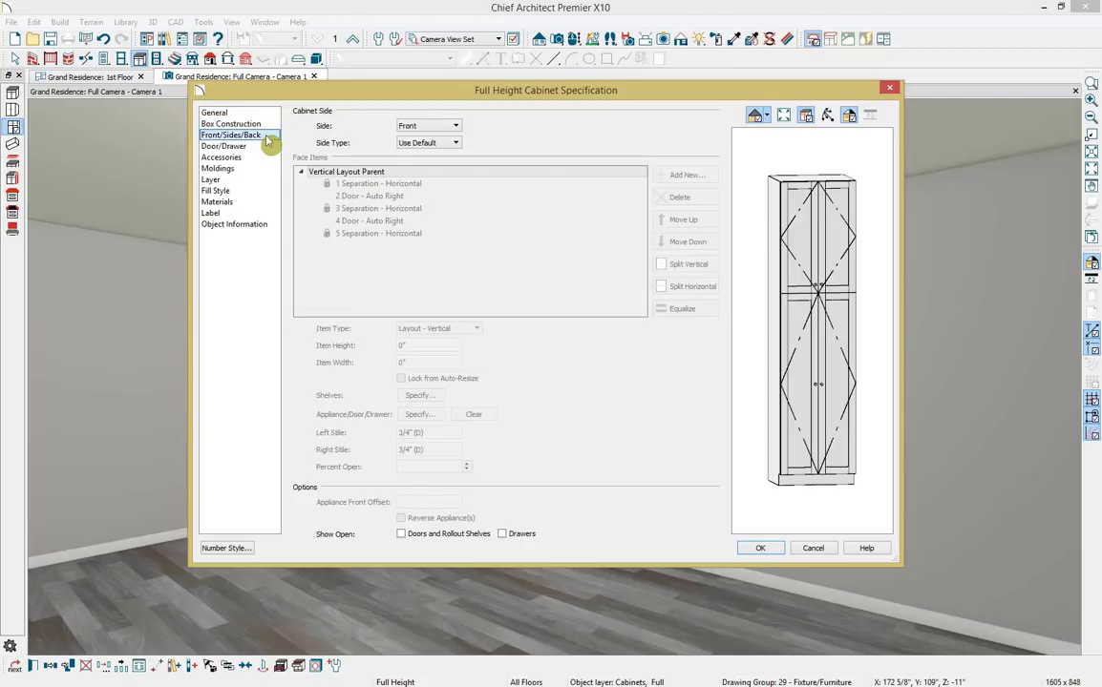
{"action": "left_click", "coordinate": [844, 279]}
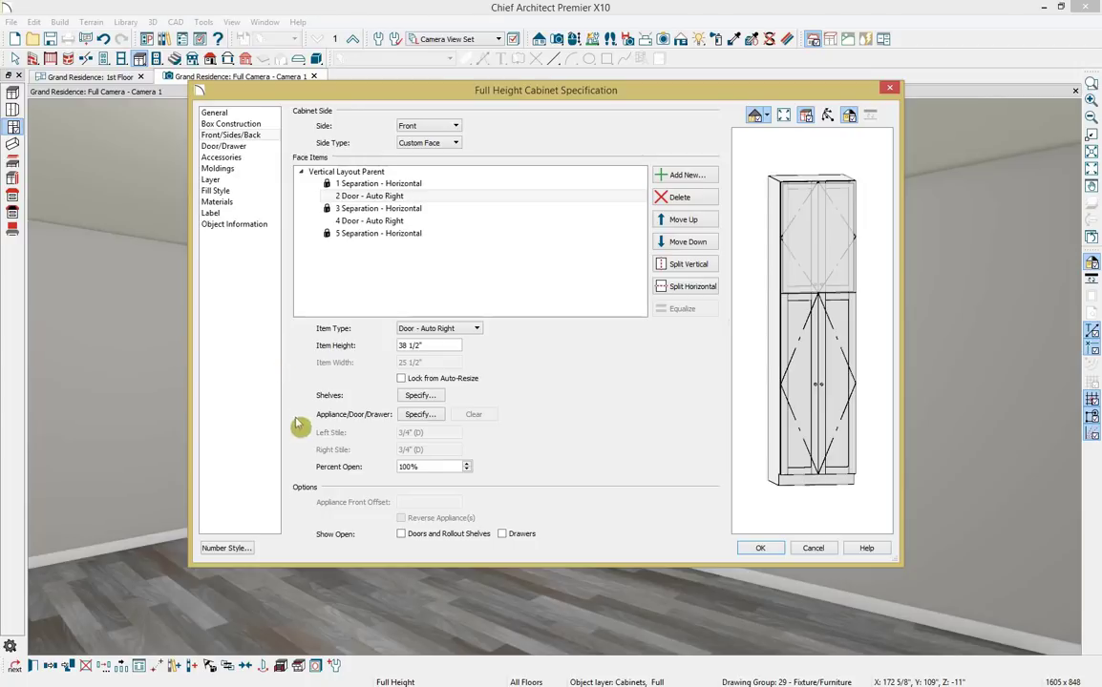
{"action": "left_click", "coordinate": [259, 148]}
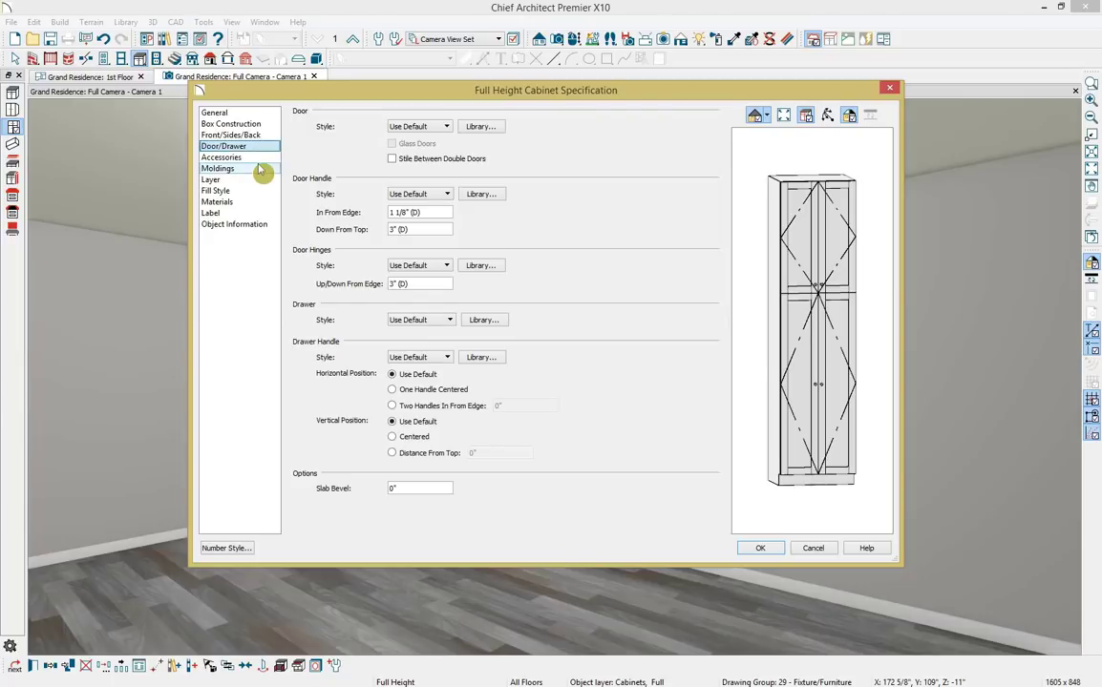
{"action": "left_click", "coordinate": [260, 158]}
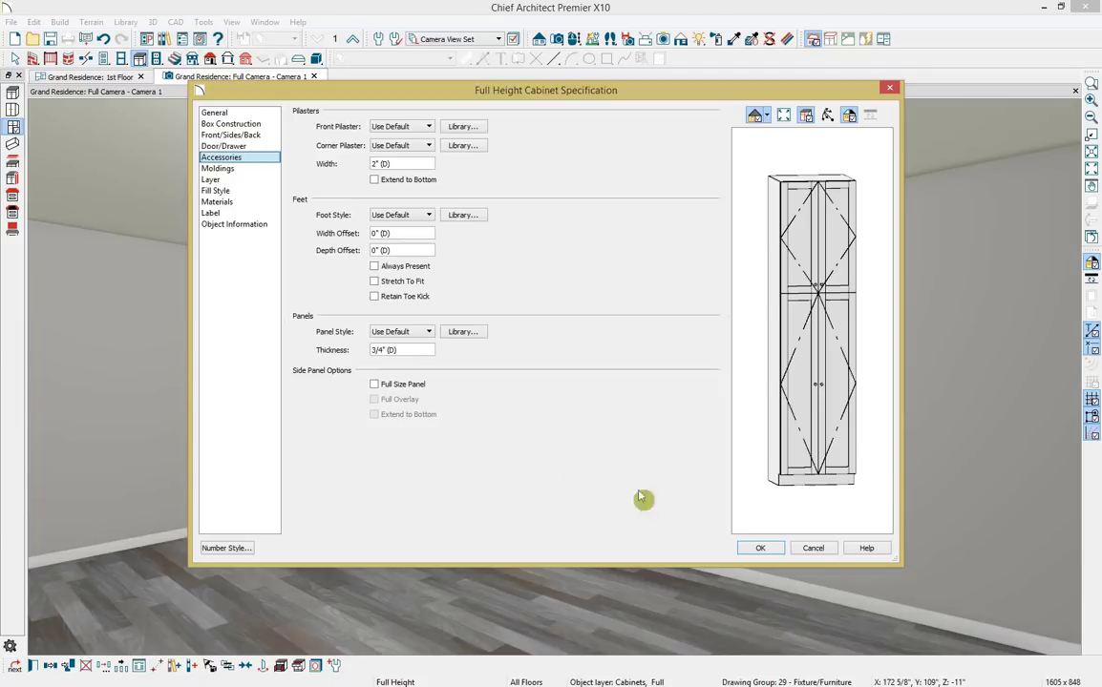
{"action": "left_click", "coordinate": [760, 548]}
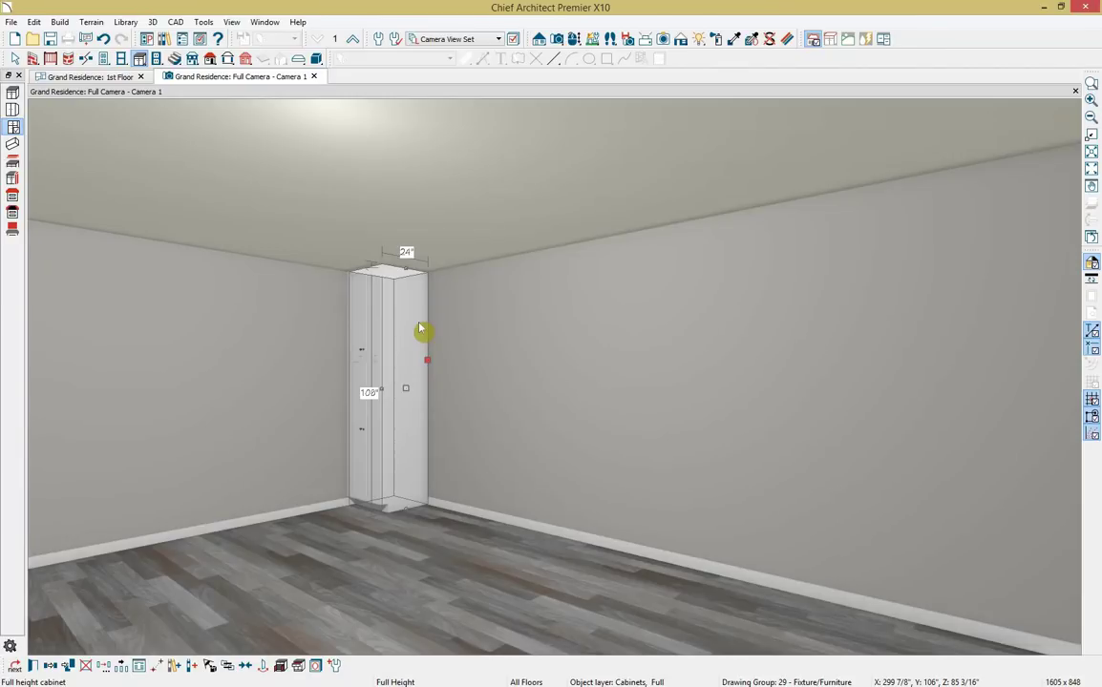
Save the corner cabinet's settings as the full-height cabinet defaults and place a second full-height cabinet directly beside it.
{"action": "left_click", "coordinate": [335, 671]}
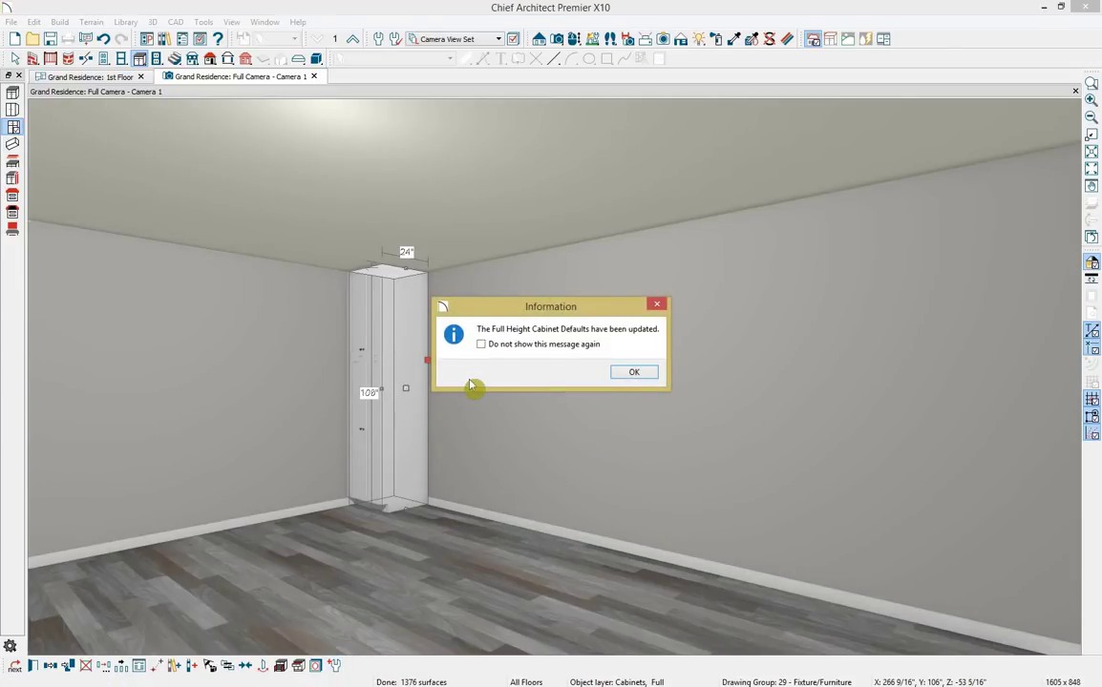
{"action": "left_click", "coordinate": [632, 374]}
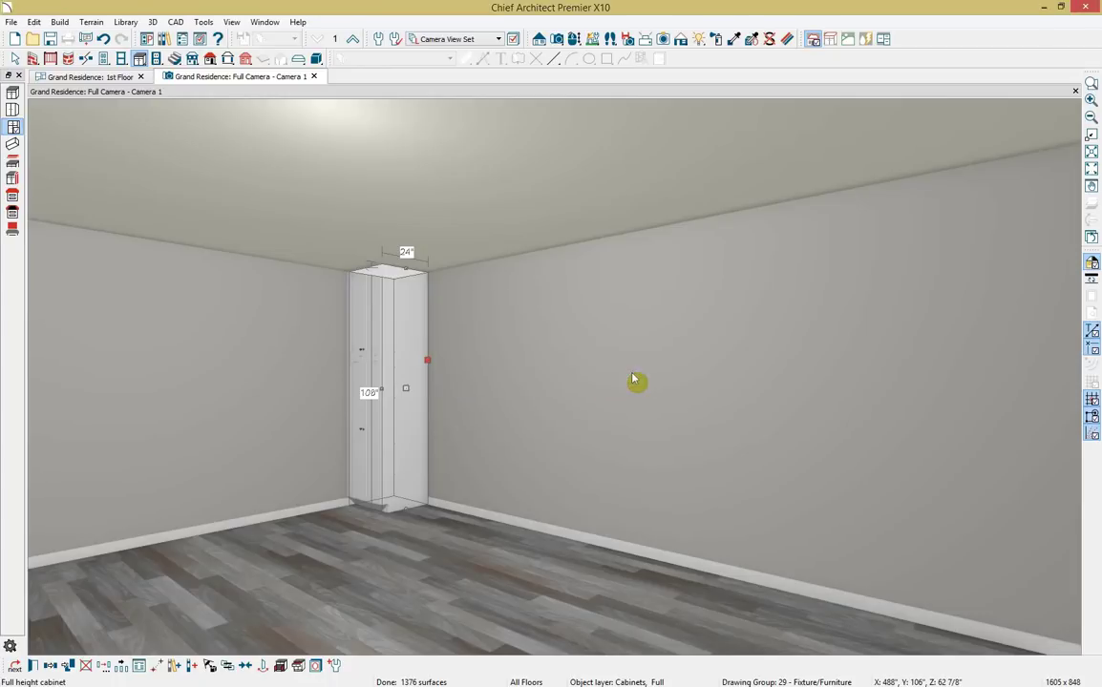
{"action": "left_click", "coordinate": [13, 129]}
{"action": "left_click", "coordinate": [402, 316]}
{"action": "left_click", "coordinate": [448, 326]}
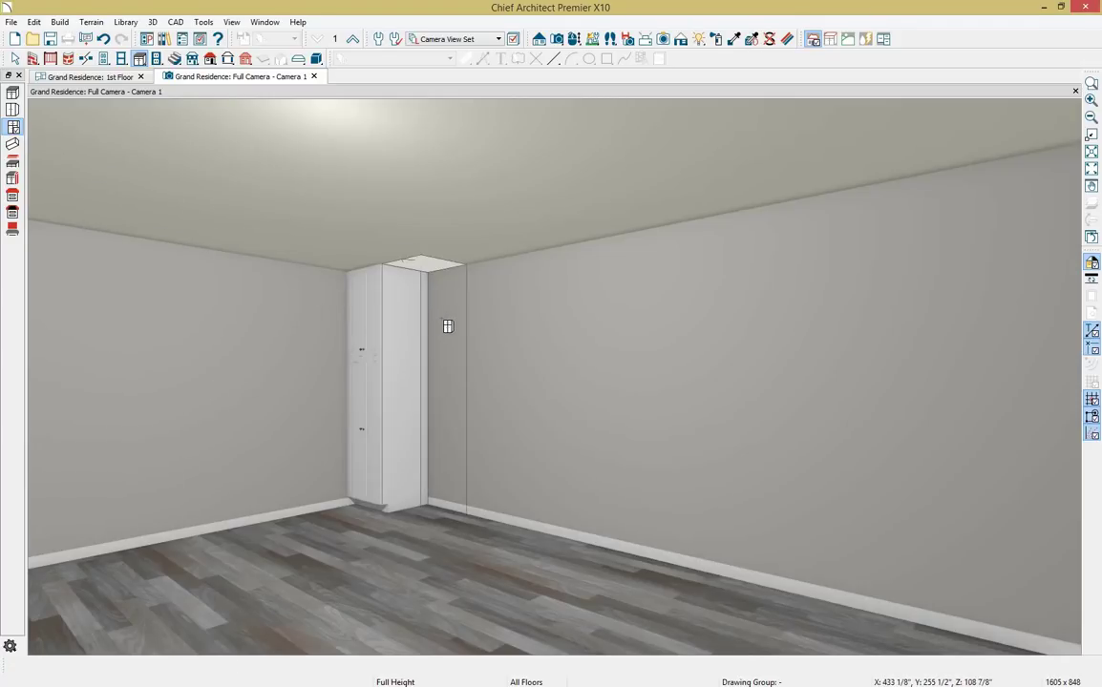
{"action": "left_click", "coordinate": [447, 327]}
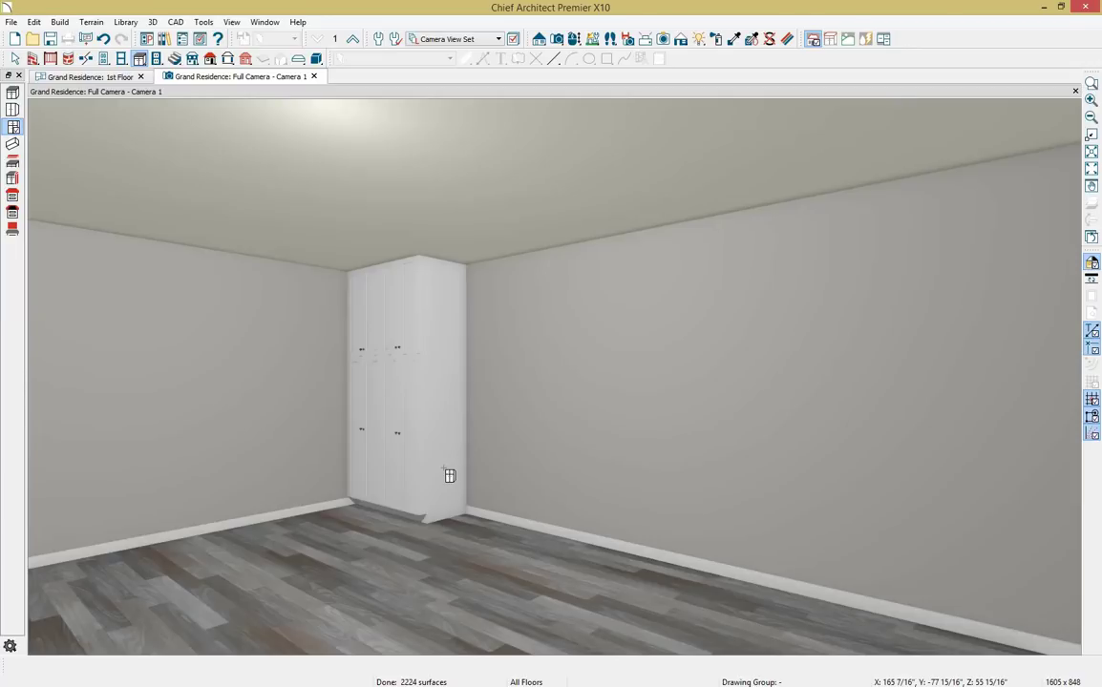
Open the second full-height cabinet's specification and set its width to 33 inches.
{"action": "left_click", "coordinate": [450, 475]}
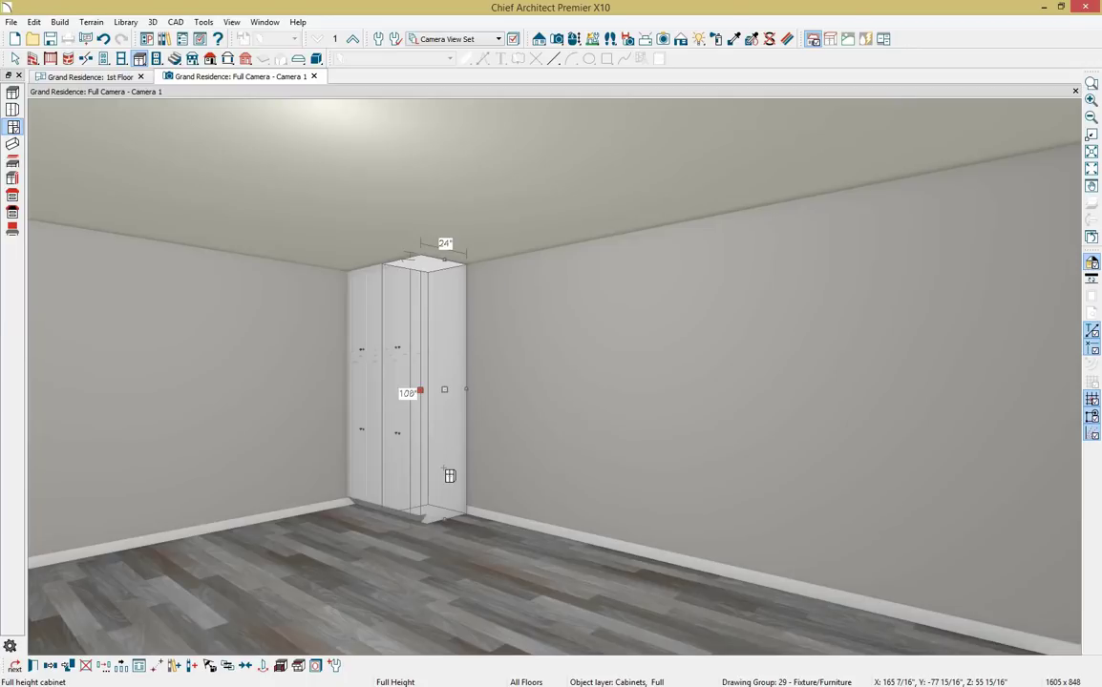
{"action": "double_click", "coordinate": [449, 476]}
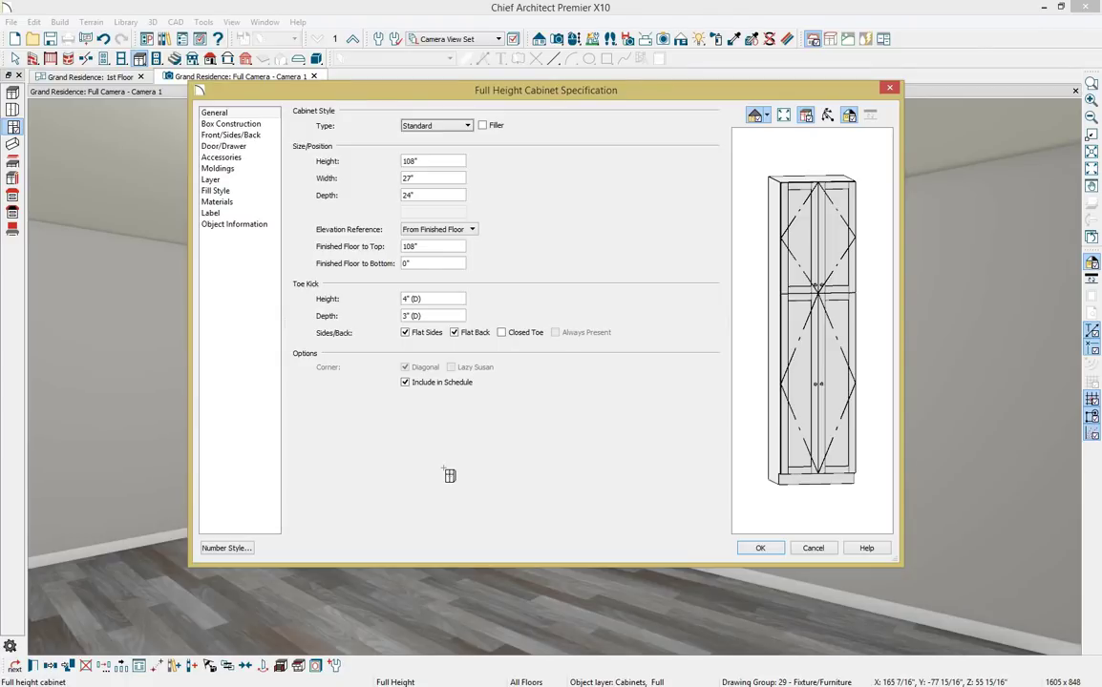
{"action": "left_click_drag", "start_coordinate": [412, 179], "coordinate": [368, 180]}
{"action": "type", "text": "33"}
{"action": "key", "text": "Tab"}
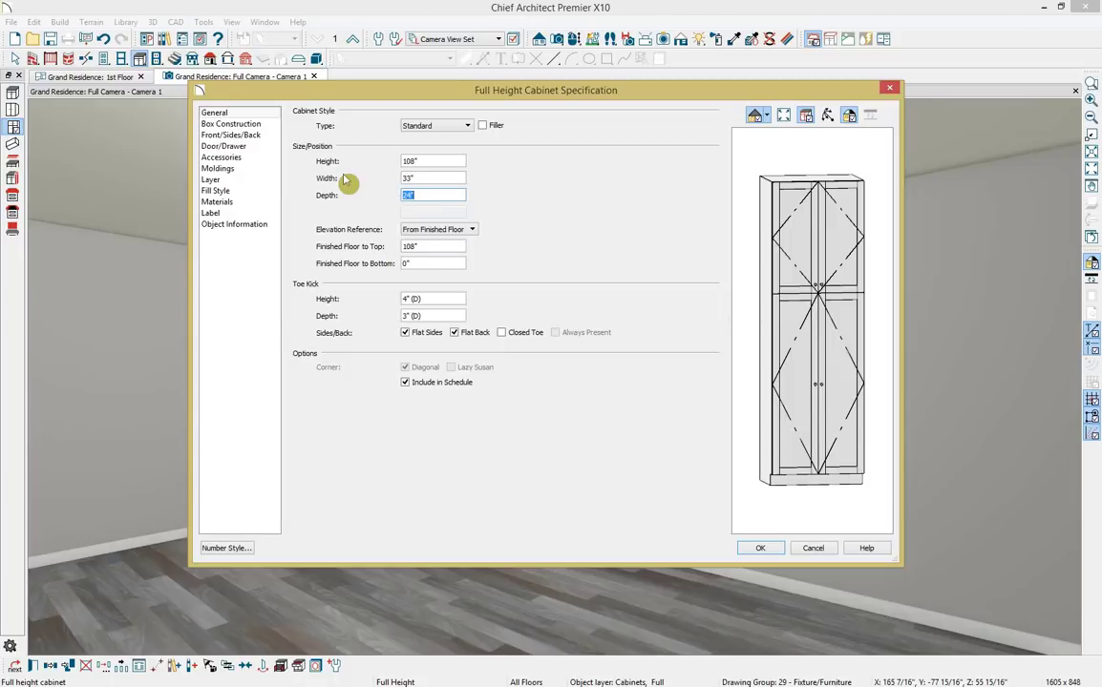
Set the height of the upper door on the 33-inch cabinet's front face to 30 inches.
{"action": "left_click", "coordinate": [244, 138]}
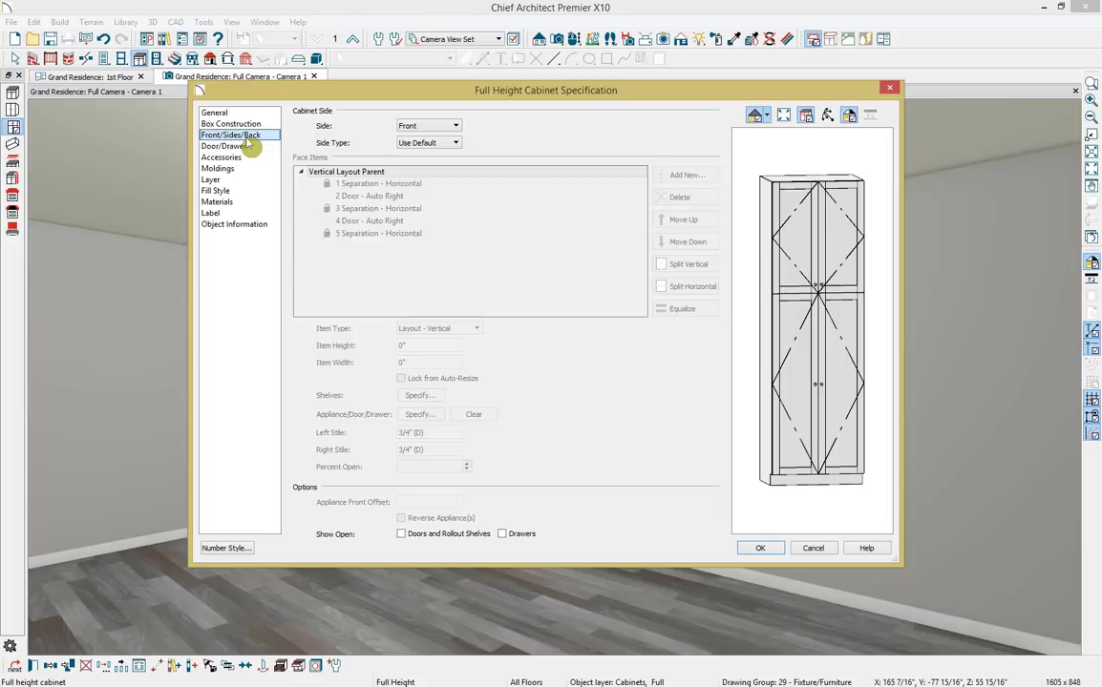
{"action": "left_click", "coordinate": [443, 174]}
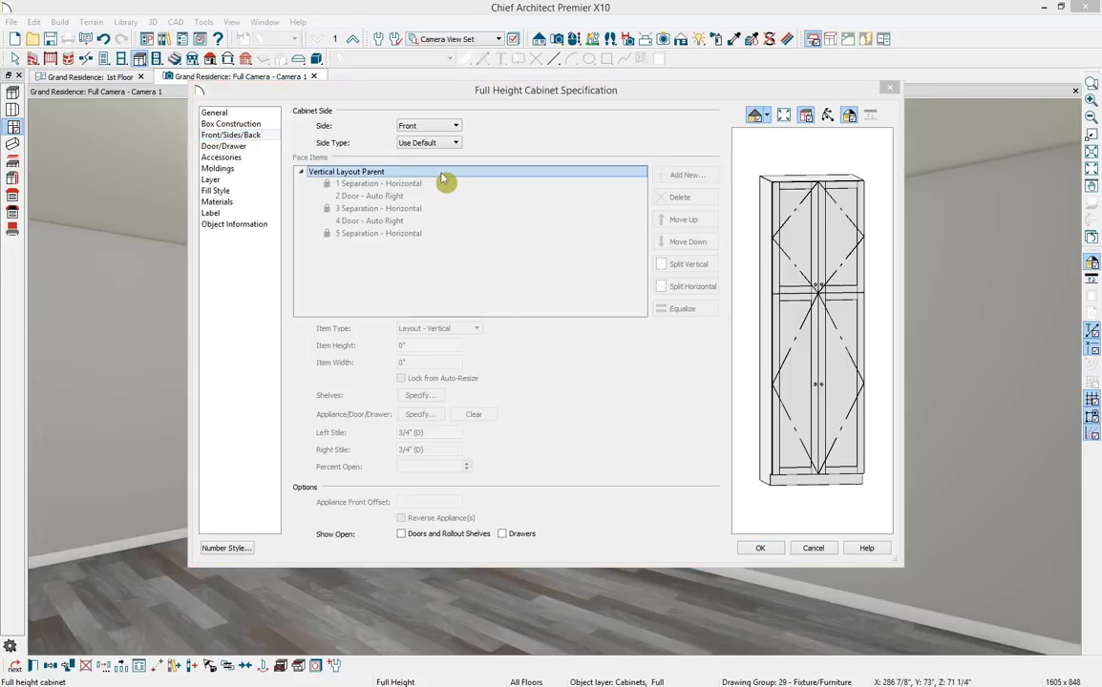
{"action": "left_click", "coordinate": [802, 260]}
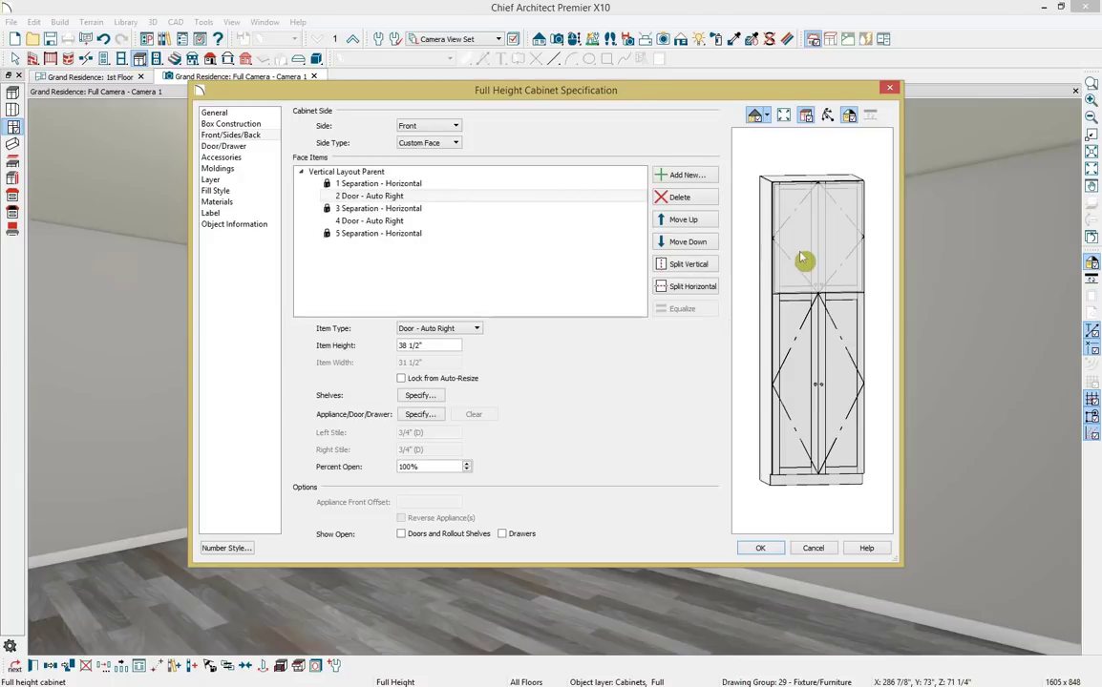
{"action": "double_click", "coordinate": [420, 345]}
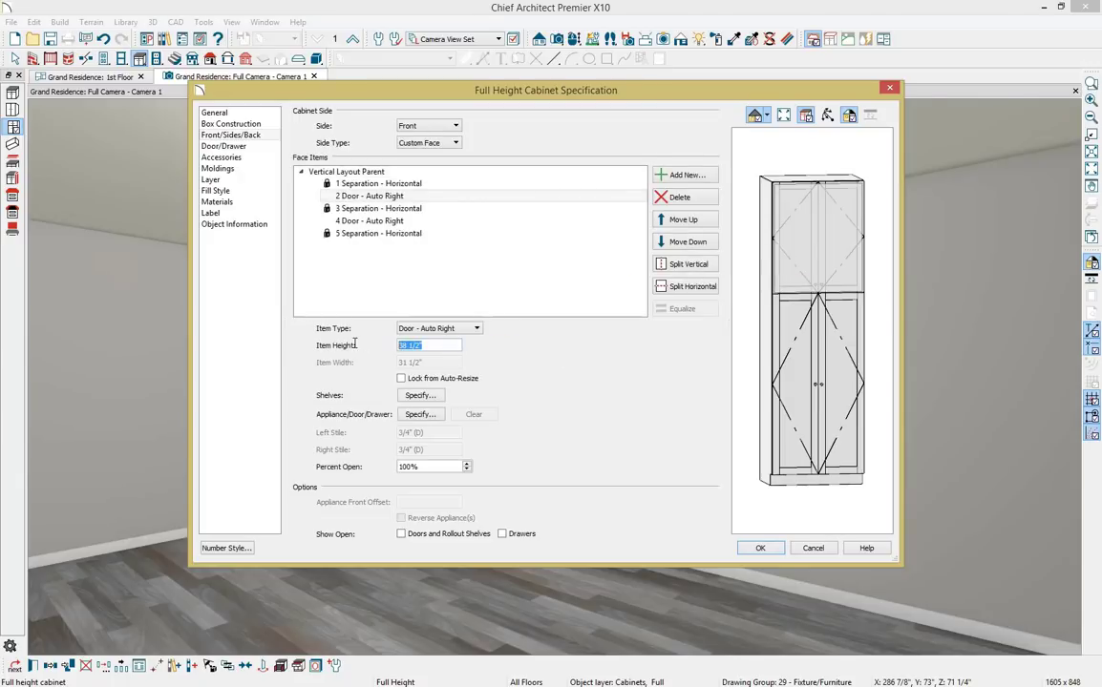
{"action": "type", "text": "30"}
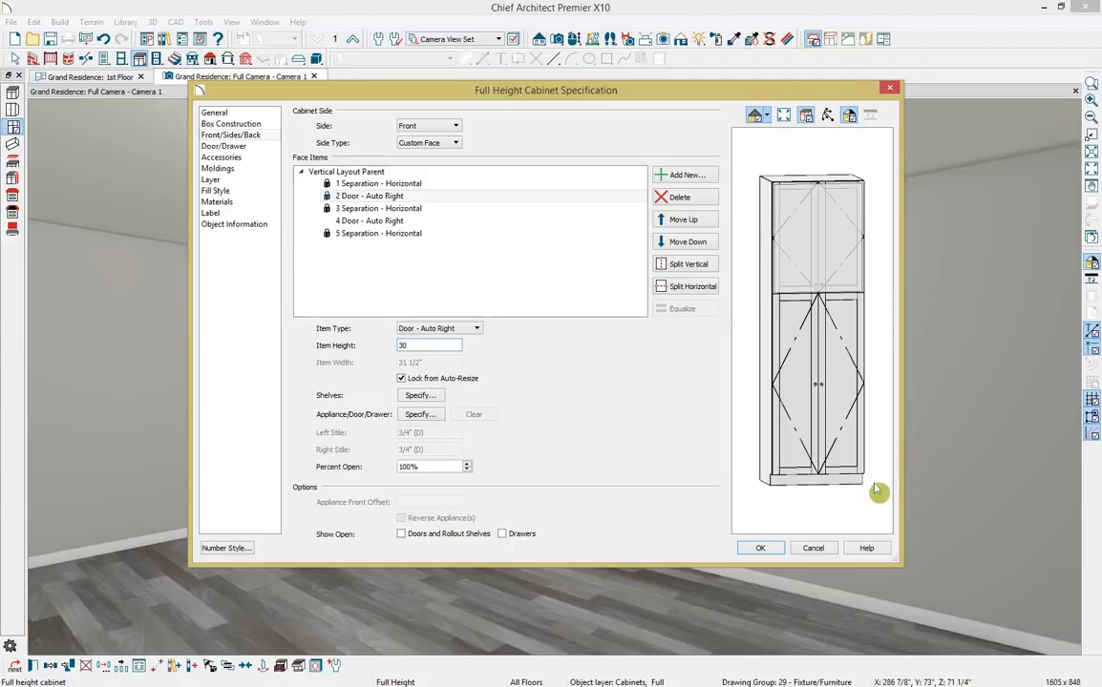
Split the cabinet's lower door section horizontally and set the resulting middle section's height to 56 inches.
{"action": "left_click", "coordinate": [844, 389]}
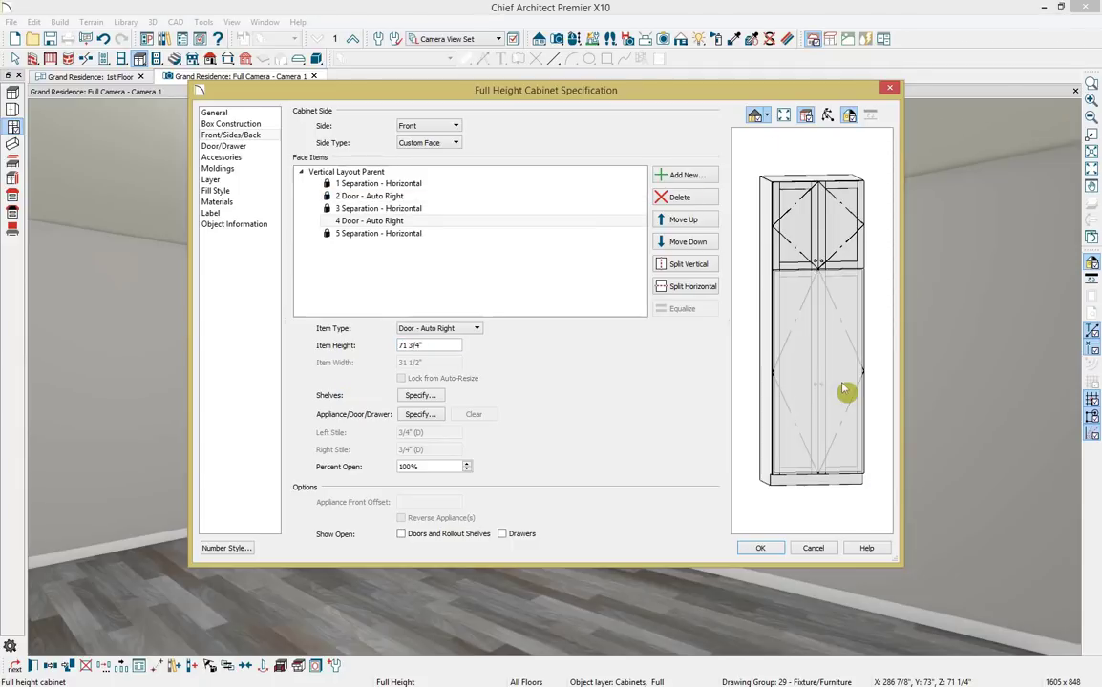
{"action": "left_click", "coordinate": [697, 288]}
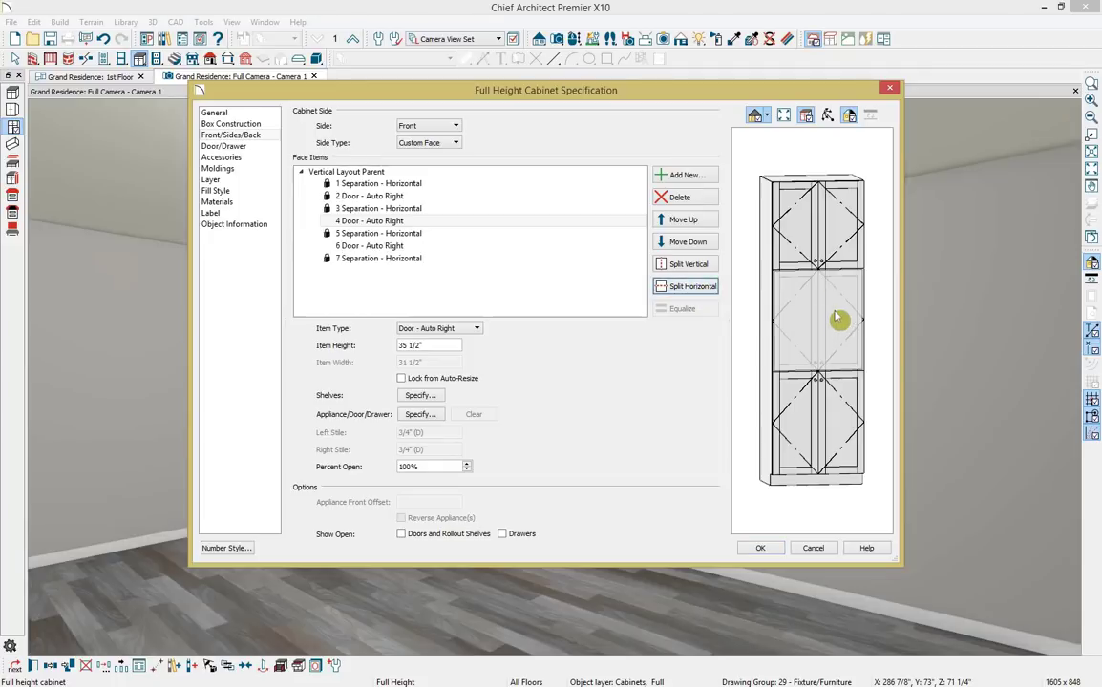
{"action": "left_click", "coordinate": [427, 347]}
{"action": "left_click_drag", "start_coordinate": [427, 348], "coordinate": [392, 350]}
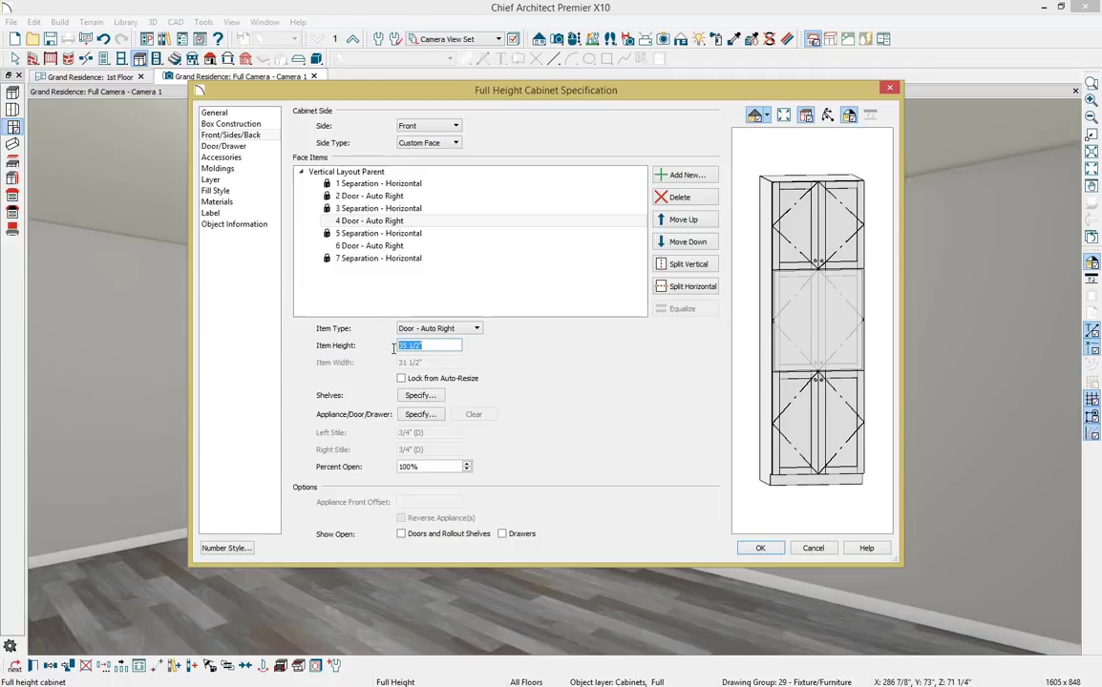
{"action": "type", "text": "56"}
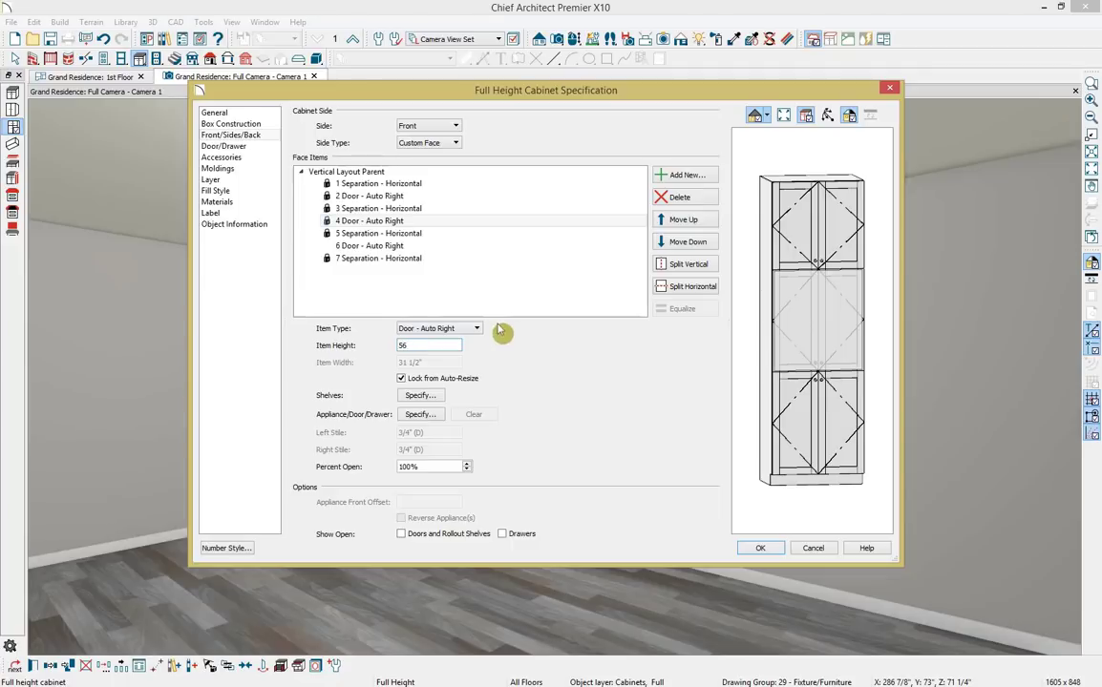
Change the middle section to an Appliance and assign the ChefSeries Wall Oven from the Kitchen X10 folder of the User Catalog.
{"action": "left_click", "coordinate": [467, 329]}
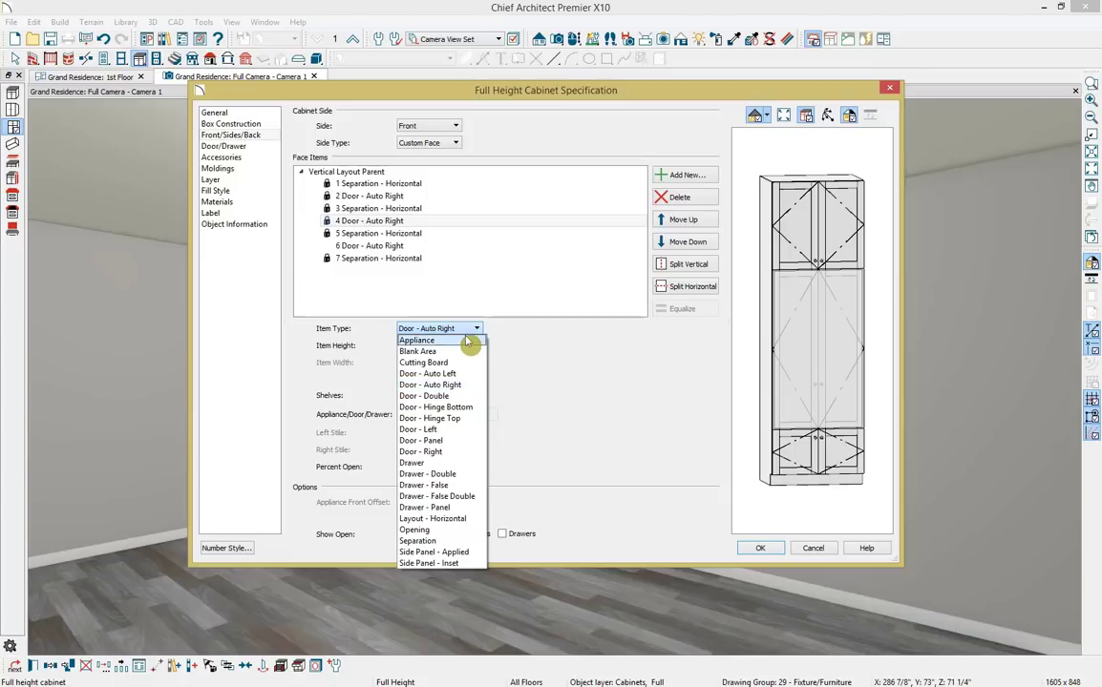
{"action": "left_click", "coordinate": [417, 340]}
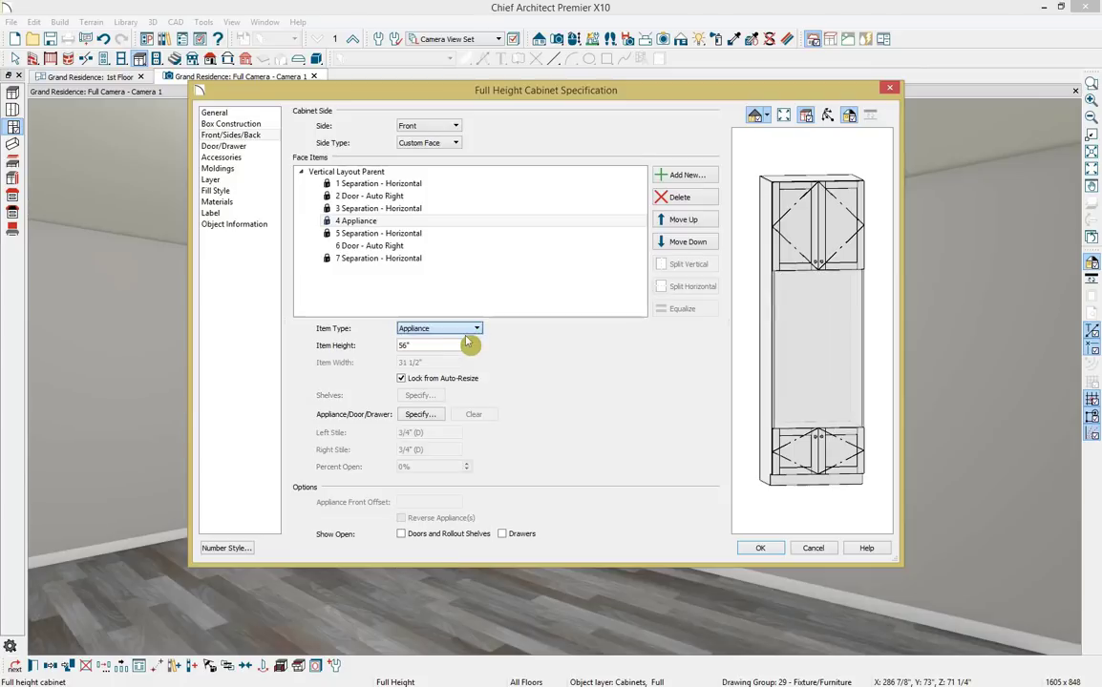
{"action": "left_click", "coordinate": [420, 414]}
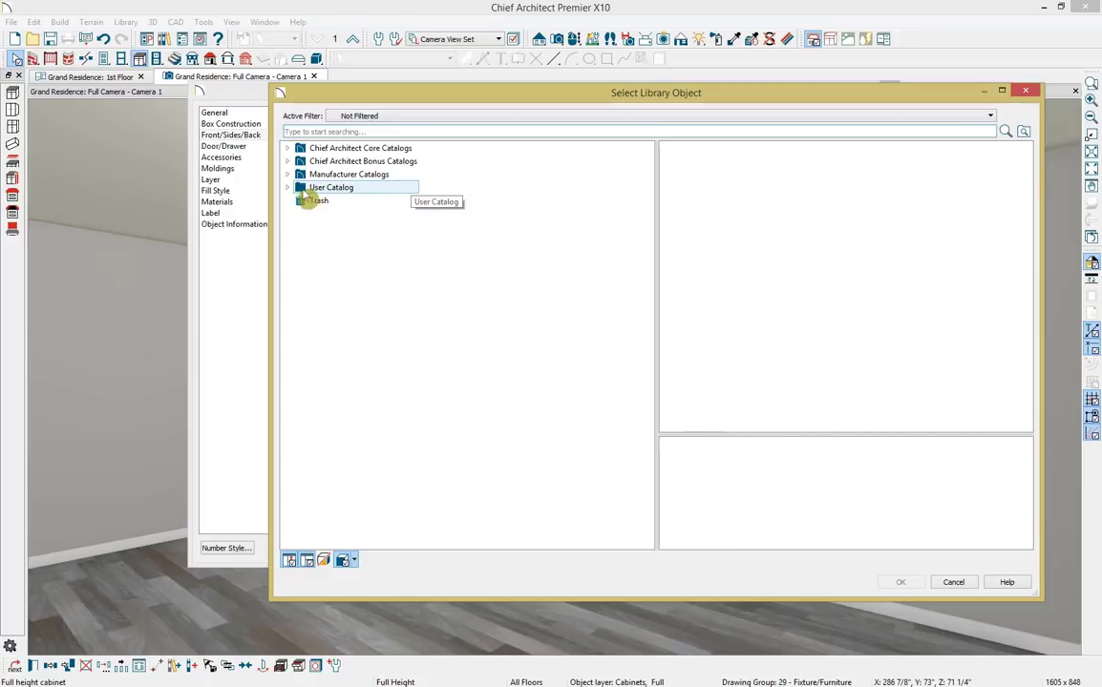
{"action": "left_click", "coordinate": [292, 193]}
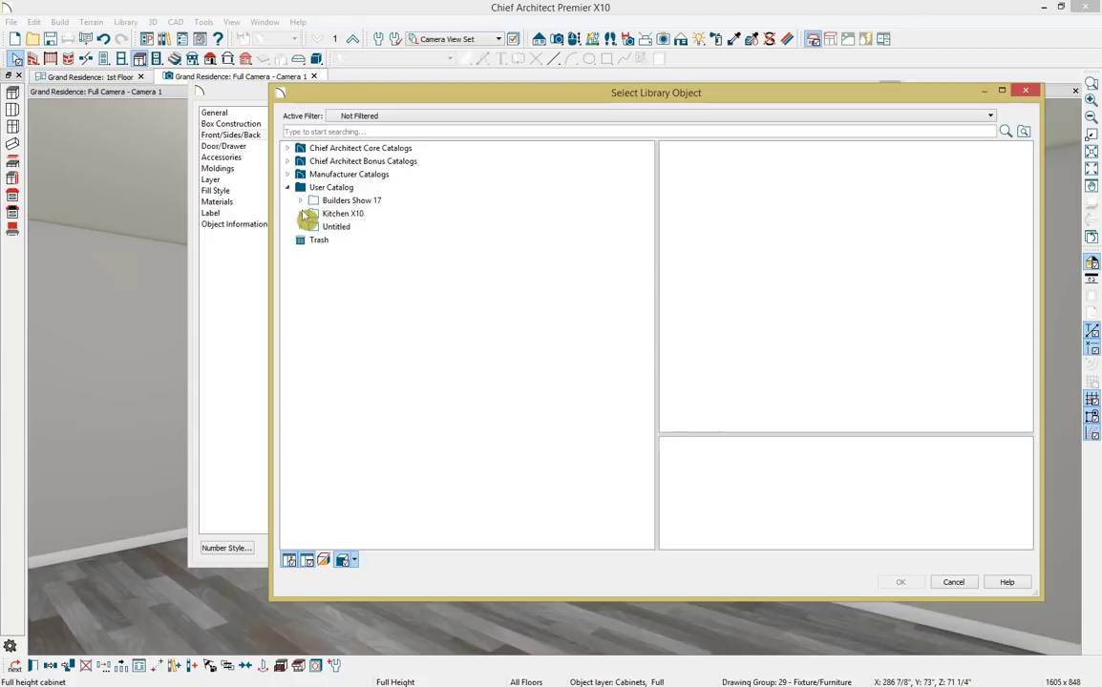
{"action": "left_click", "coordinate": [302, 214]}
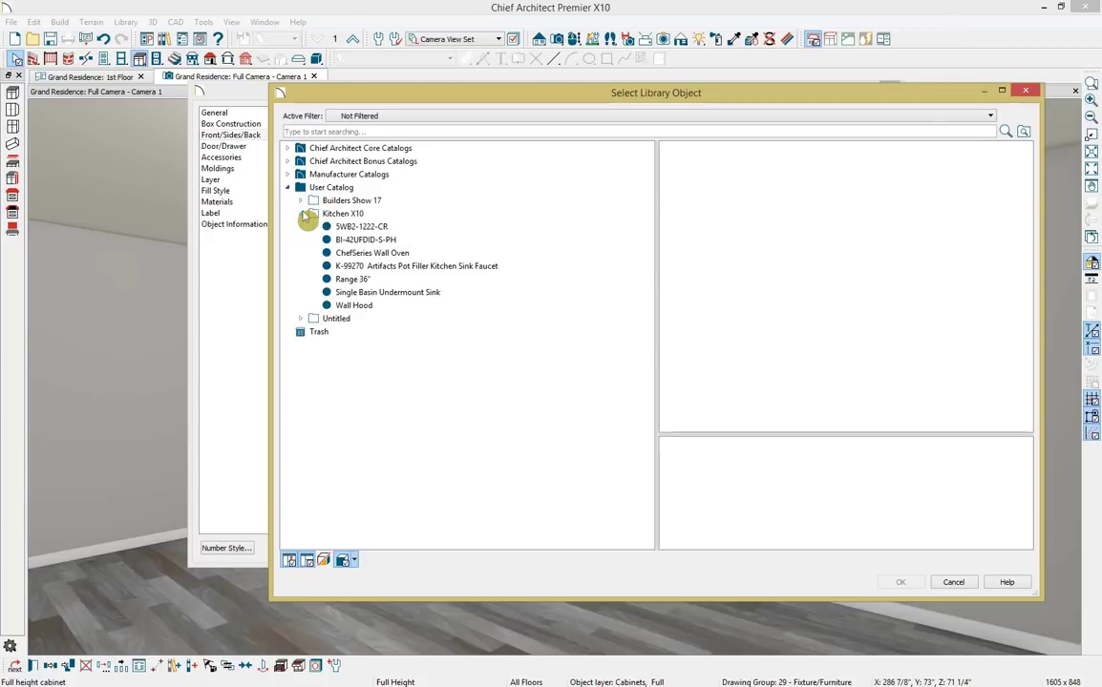
{"action": "left_click", "coordinate": [326, 253]}
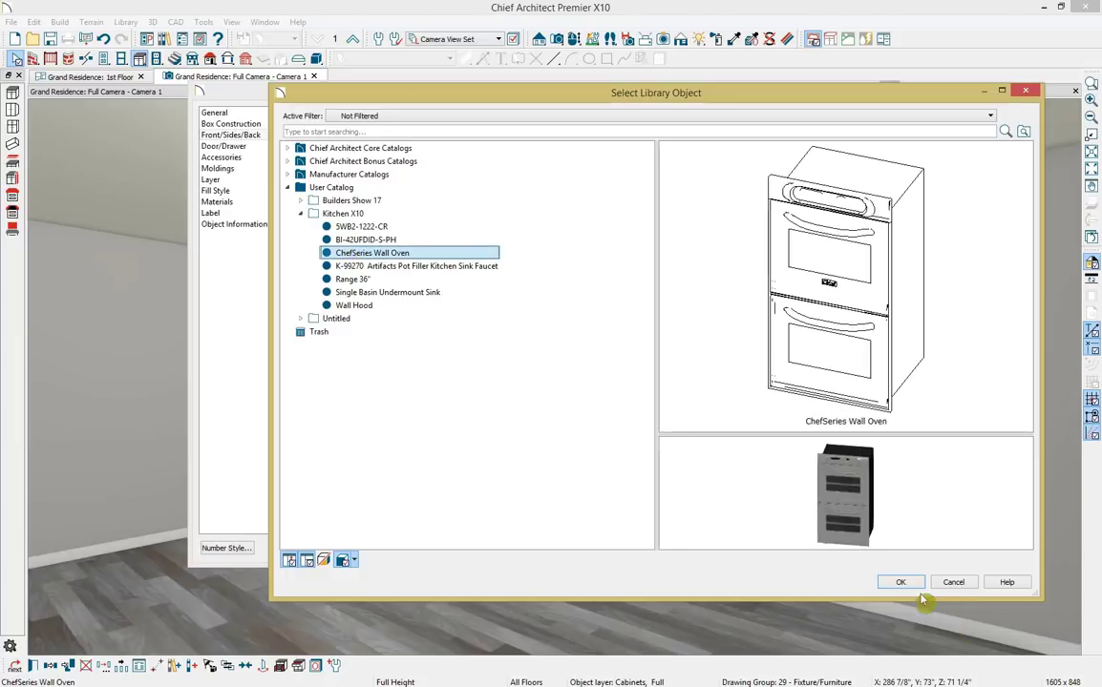
{"action": "left_click", "coordinate": [910, 588]}
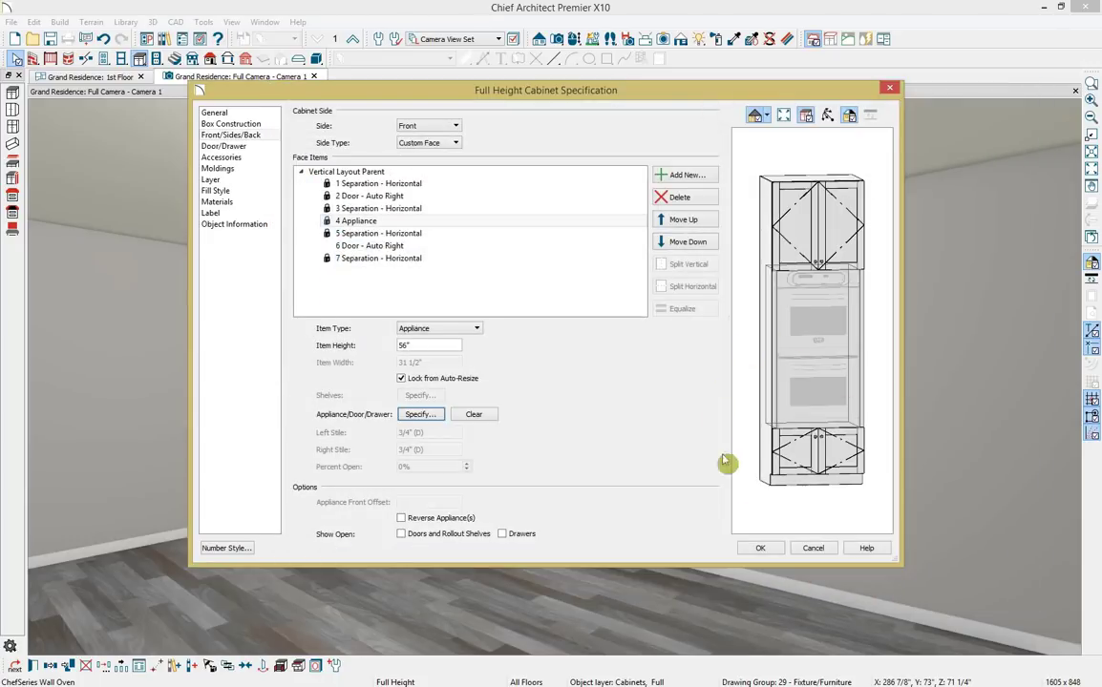
Change the door section below the wall oven to a Drawer and accept the cabinet specification.
{"action": "left_click", "coordinate": [834, 453]}
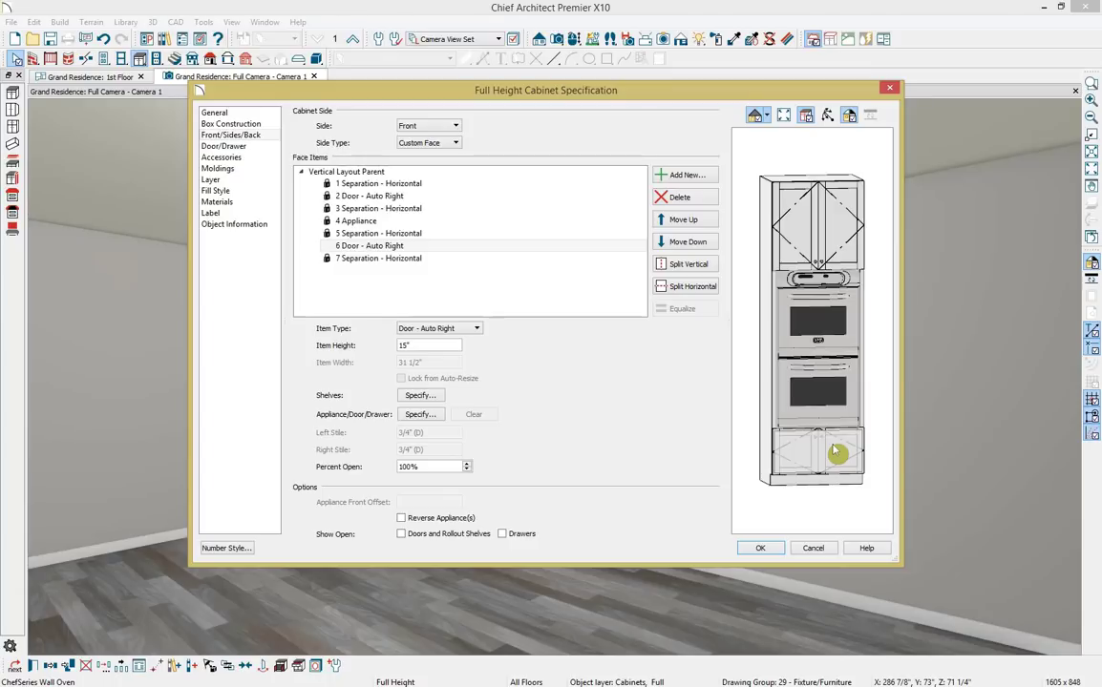
{"action": "left_click", "coordinate": [478, 329]}
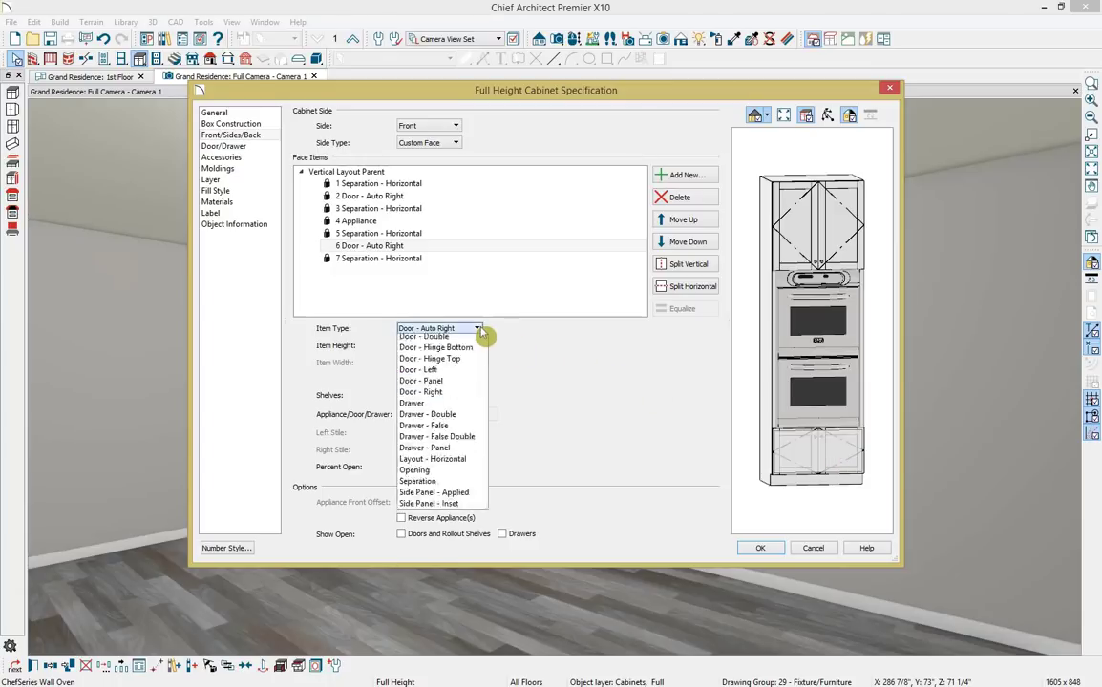
{"action": "left_click", "coordinate": [478, 463]}
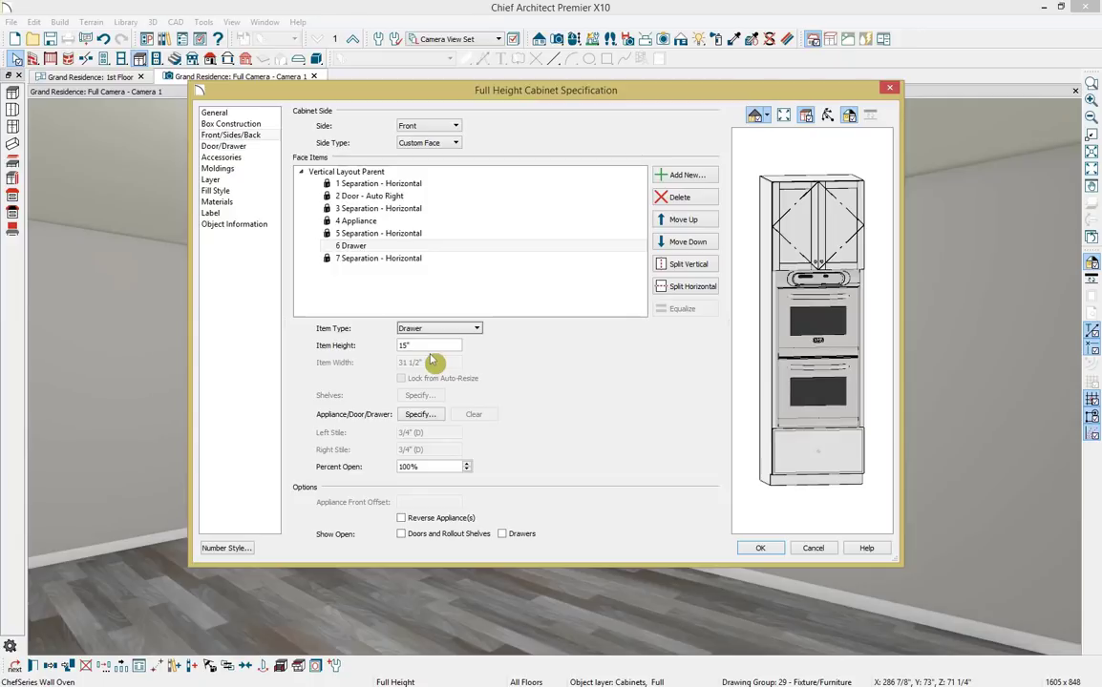
{"action": "left_click", "coordinate": [775, 550]}
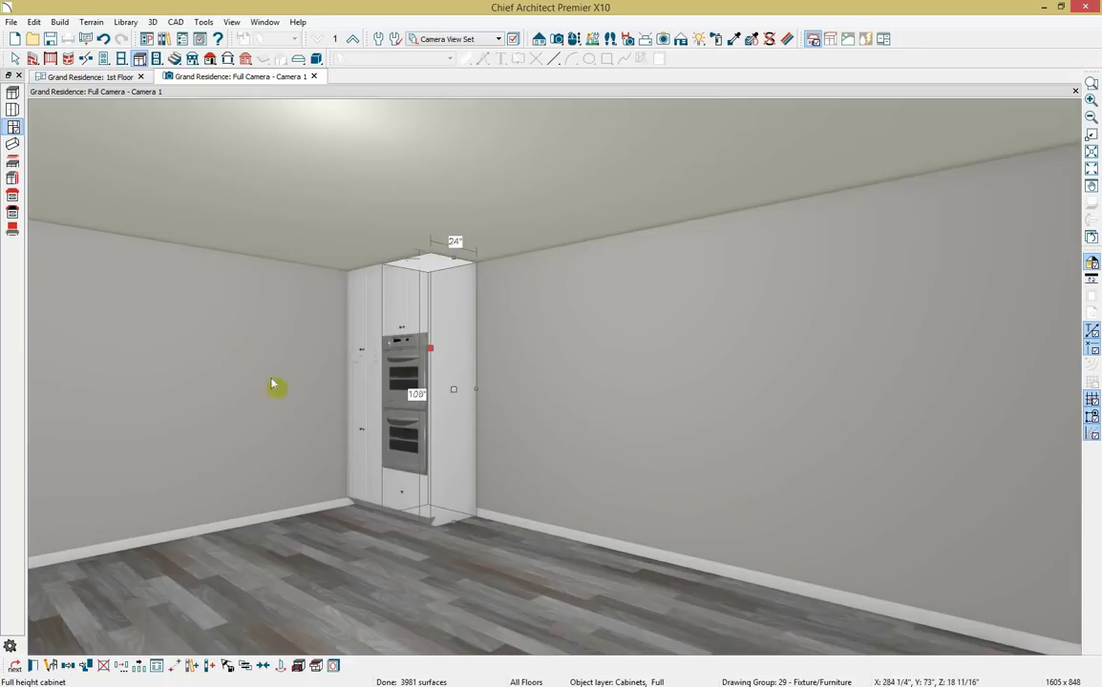
Place a base cabinet against the long wall directly beside the oven cabinet.
{"action": "left_click", "coordinate": [12, 96]}
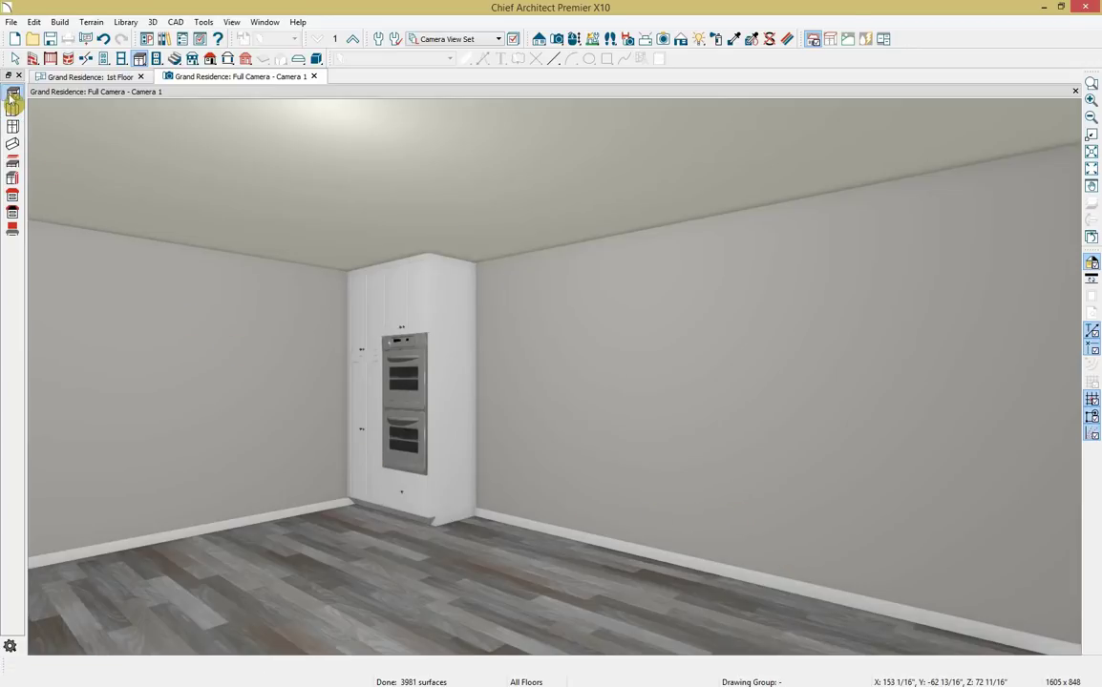
{"action": "left_click", "coordinate": [492, 473]}
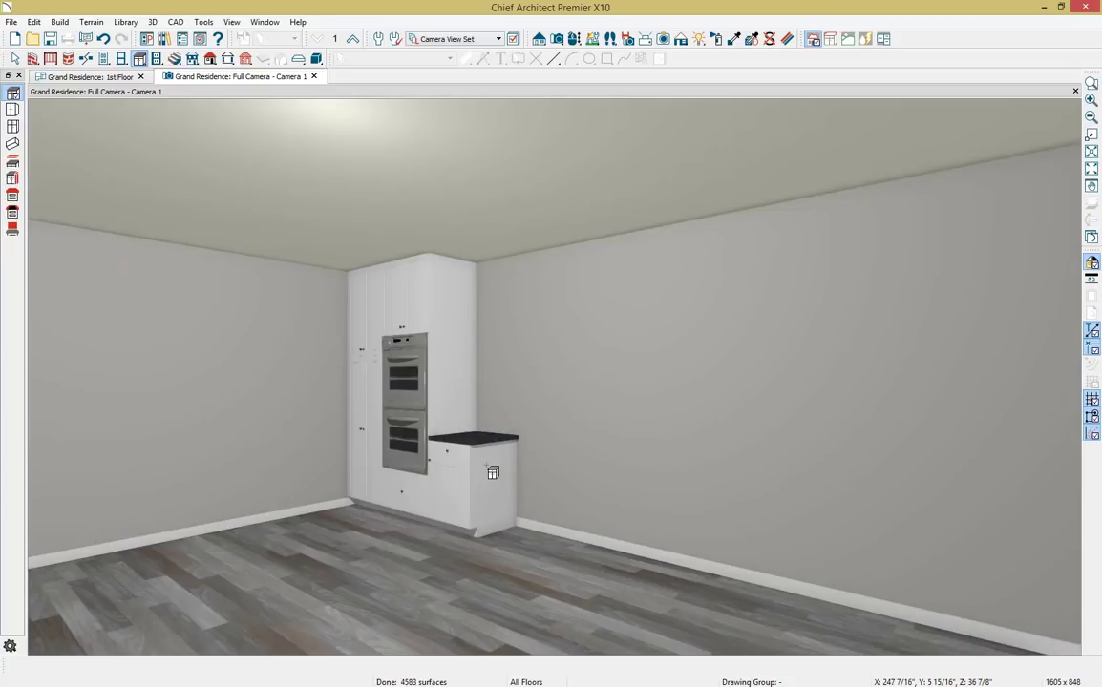
Set the width of the base cabinet beside the wall oven to 27 inches.
{"action": "left_click", "coordinate": [492, 473]}
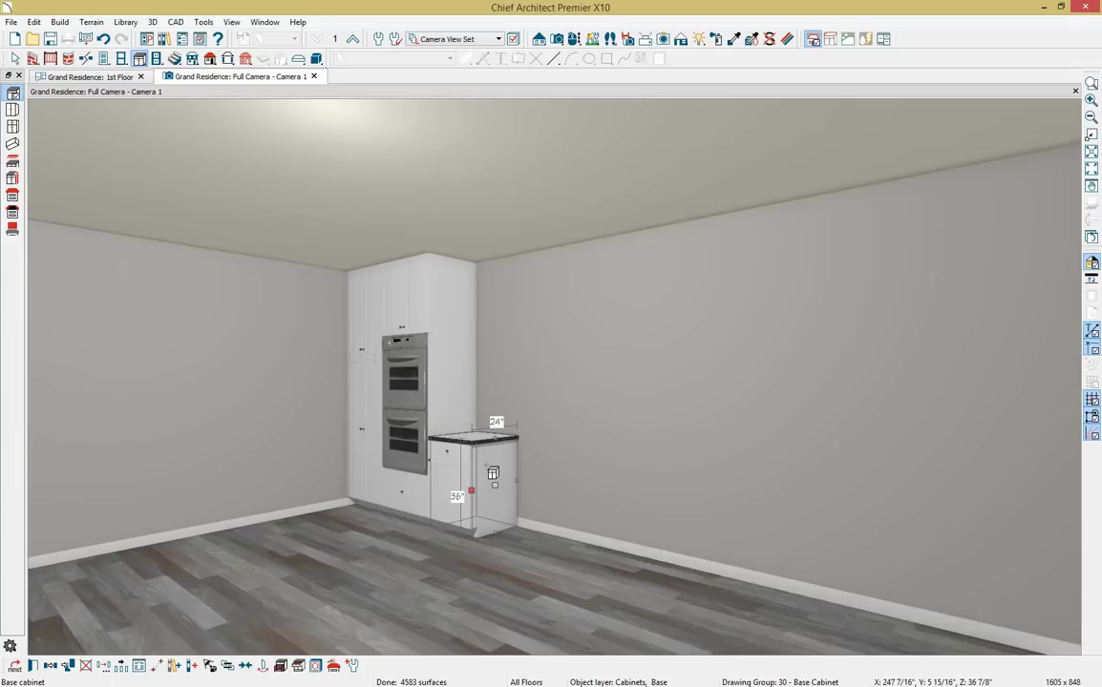
{"action": "double_click", "coordinate": [493, 472]}
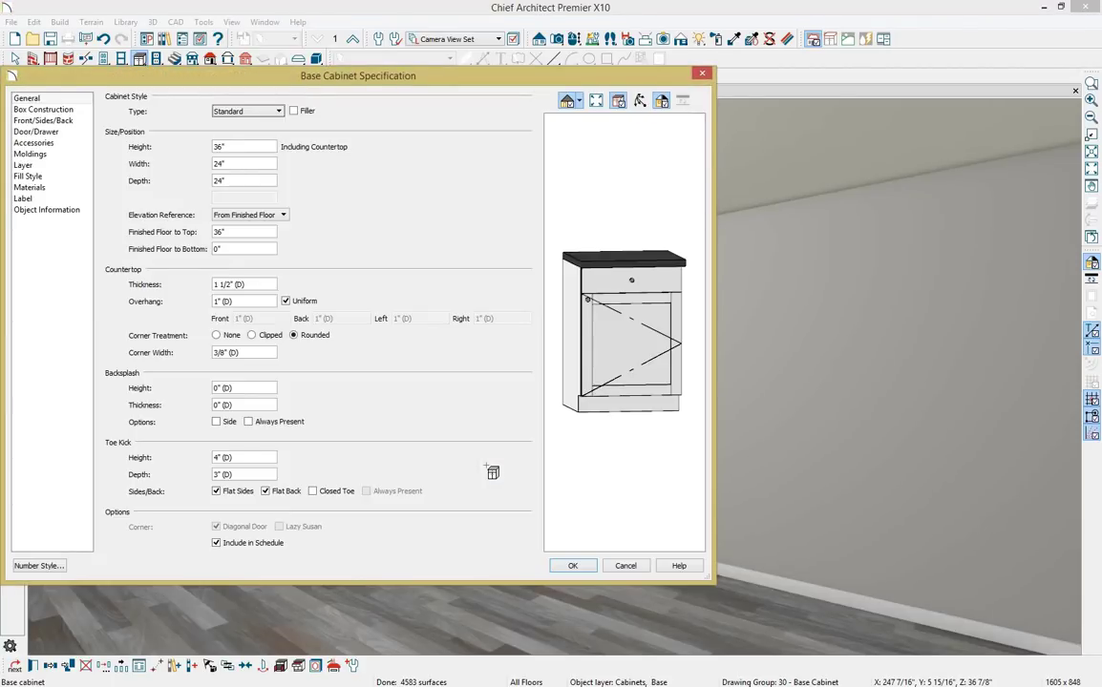
{"action": "double_click", "coordinate": [219, 163]}
{"action": "type", "text": "27"}
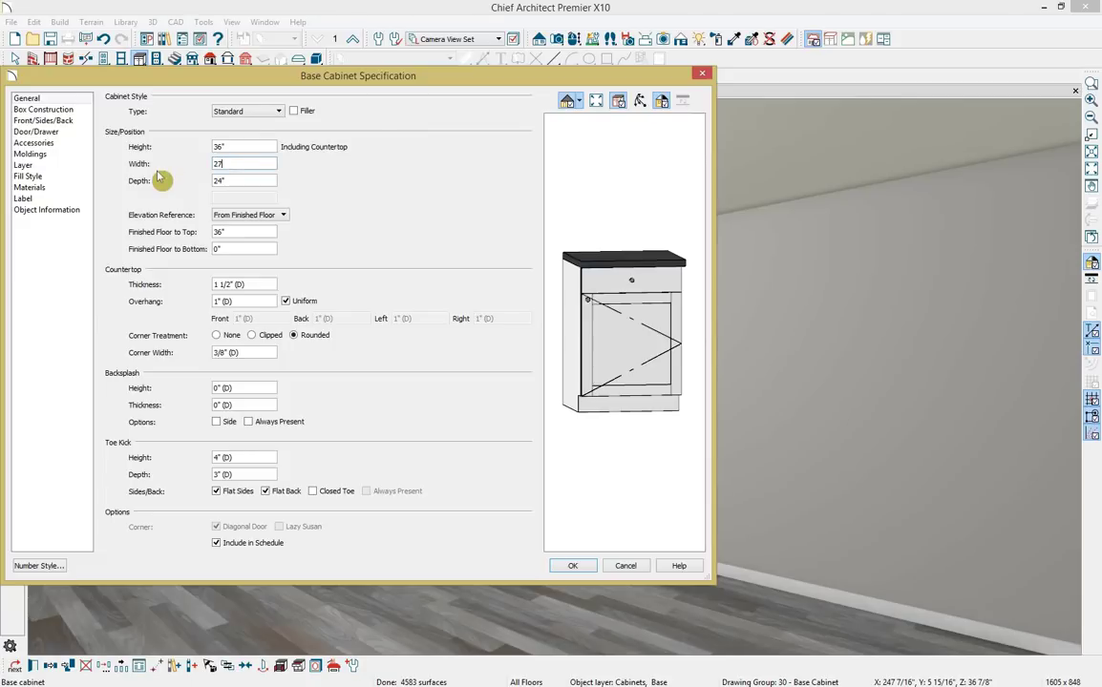
{"action": "key", "text": "Tab"}
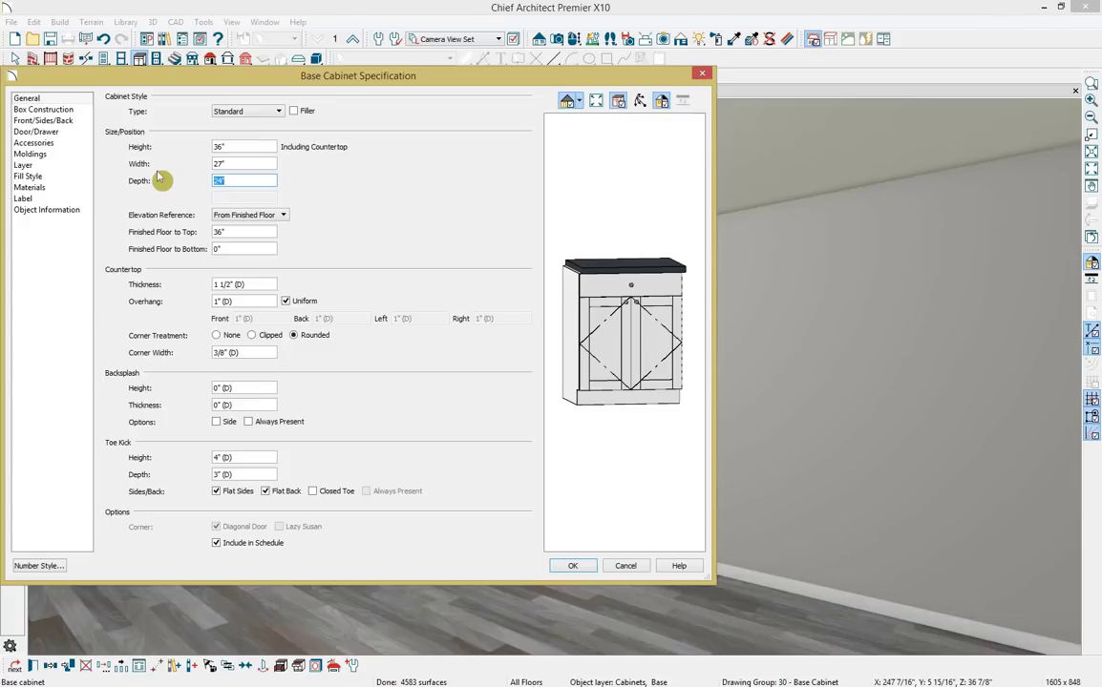
{"action": "left_click", "coordinate": [572, 567]}
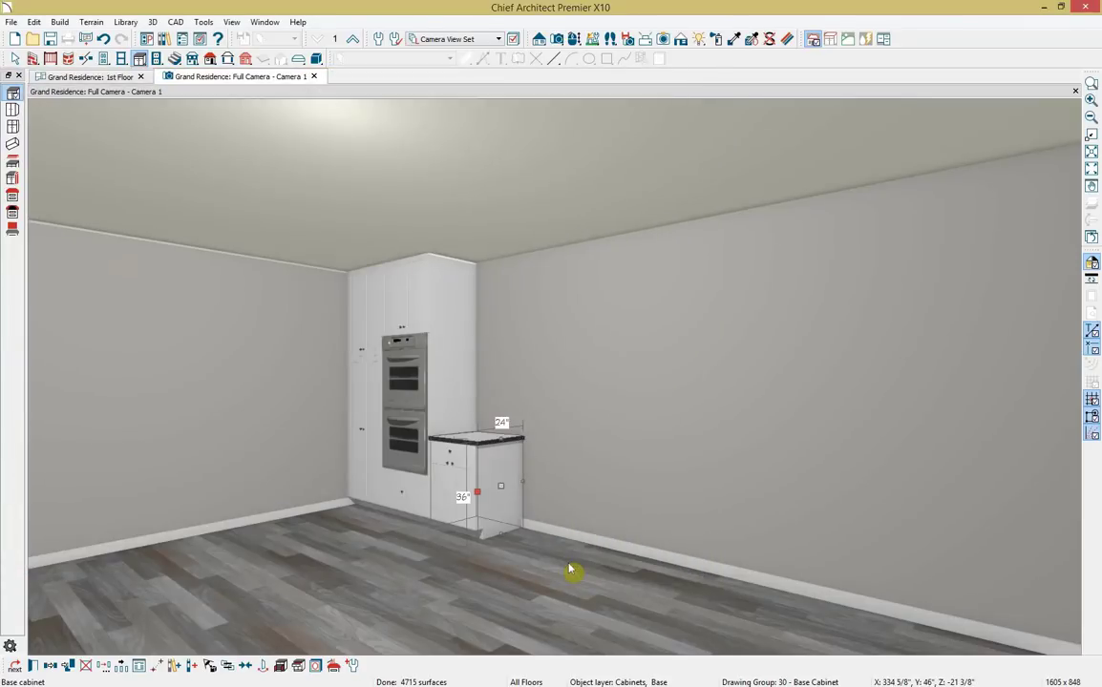
Set the 27-inch base cabinet as the default for base cabinets.
{"action": "left_click", "coordinate": [491, 502]}
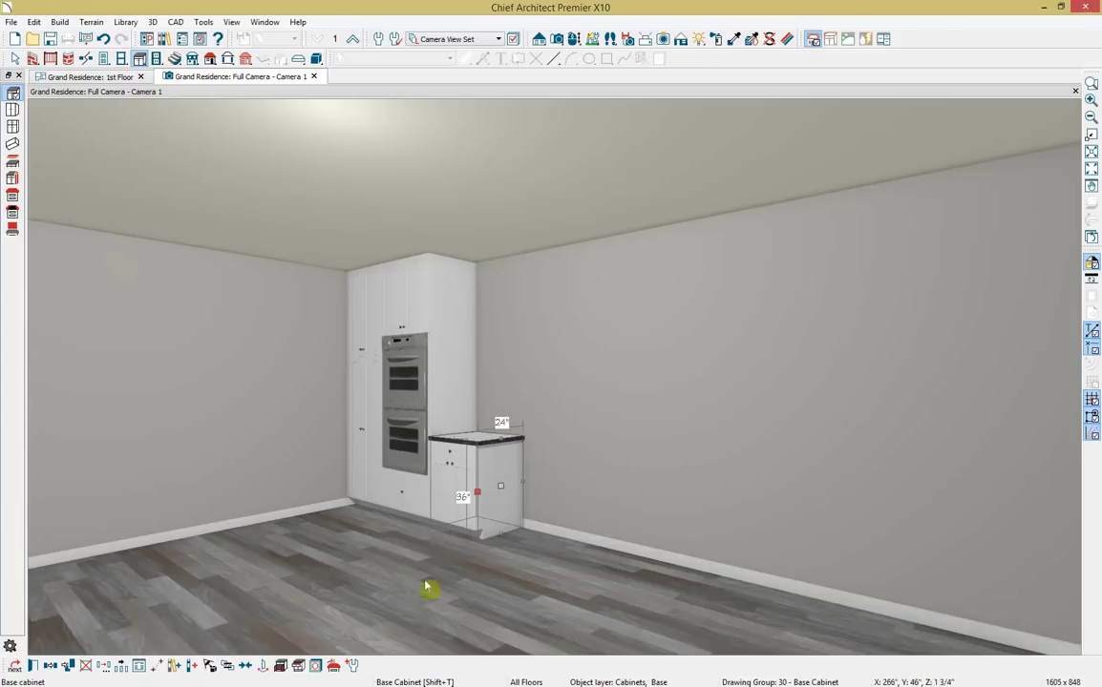
{"action": "left_click", "coordinate": [353, 666]}
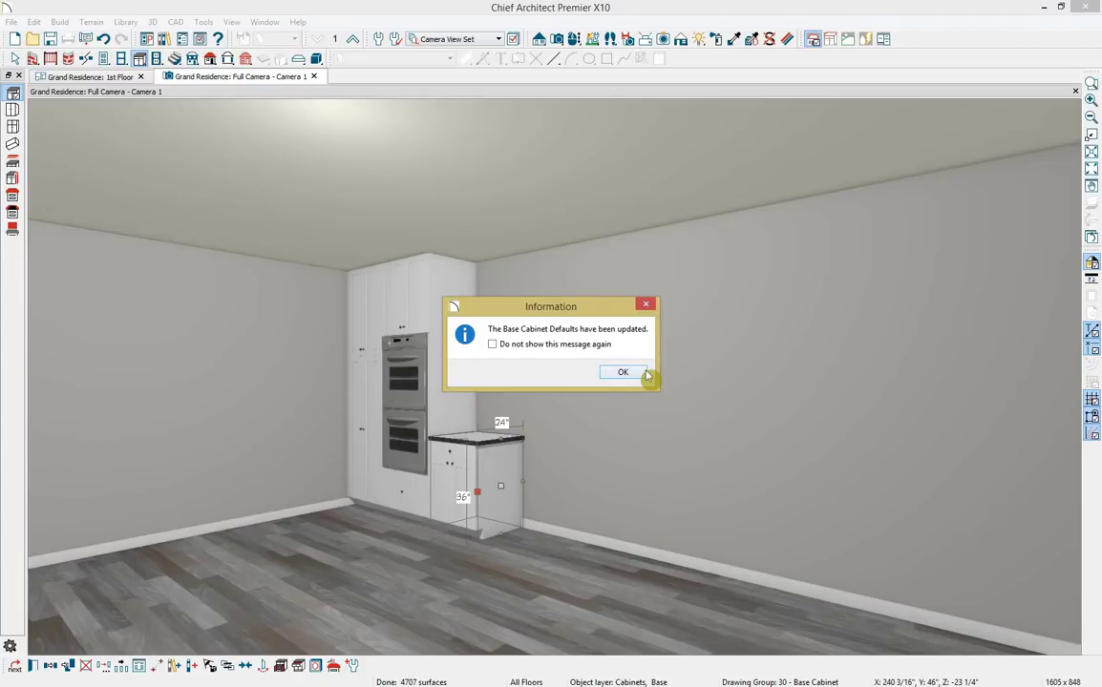
{"action": "left_click", "coordinate": [638, 374]}
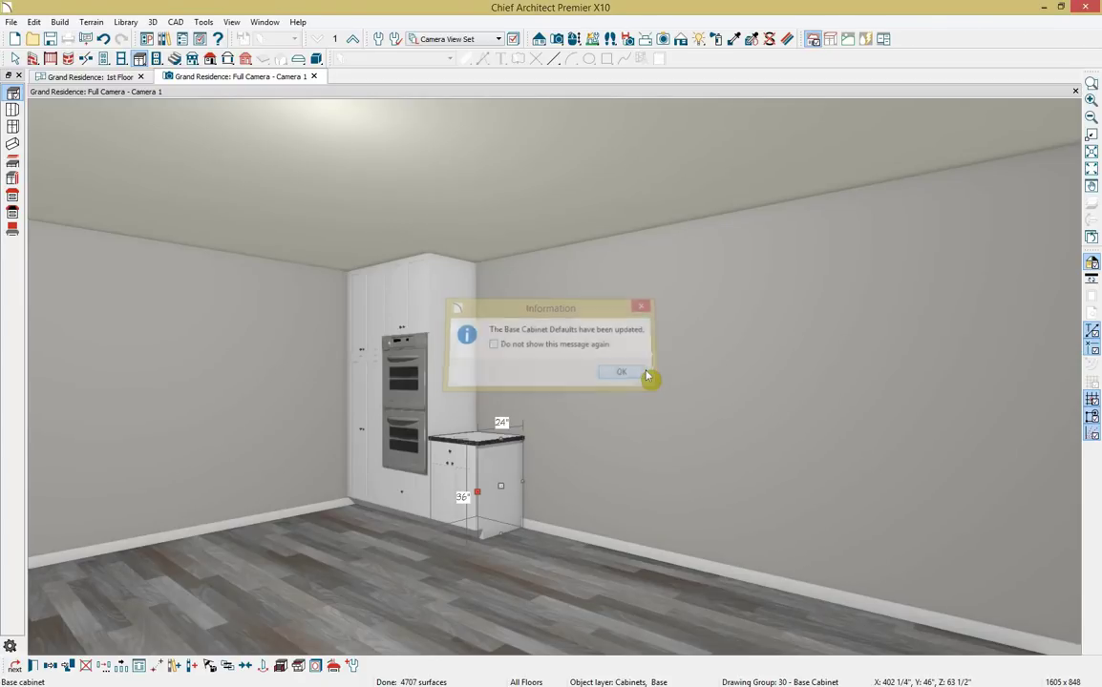
Place a second base cabinet at the free end of the base run and set its width to 33 inches.
{"action": "left_click", "coordinate": [11, 103]}
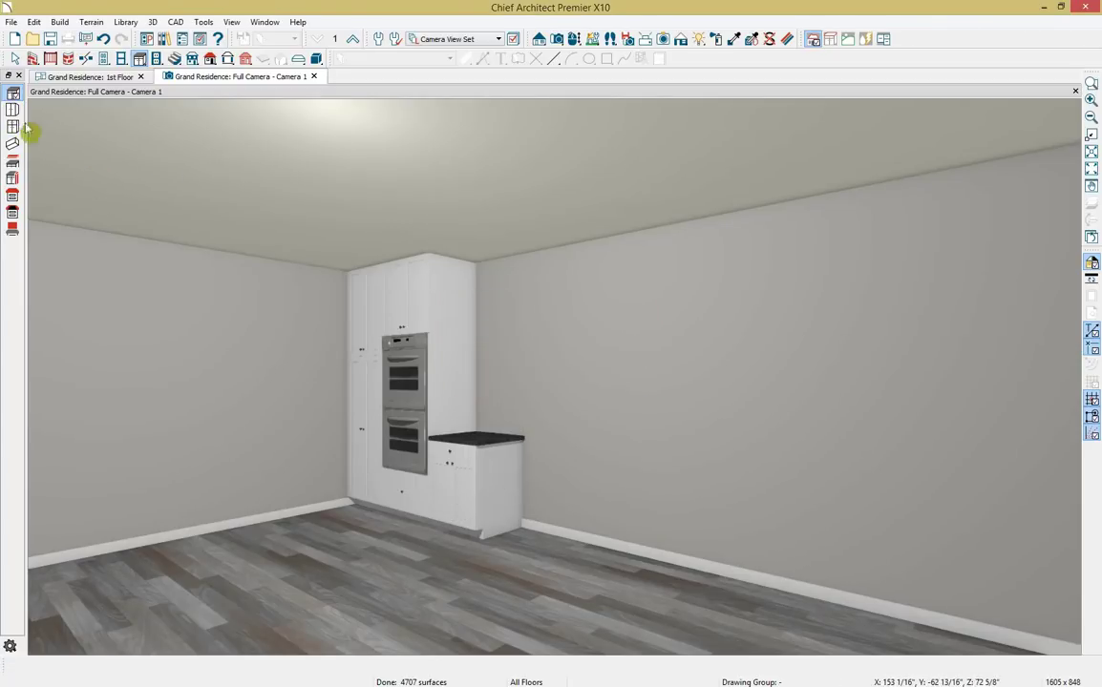
{"action": "left_click", "coordinate": [534, 544]}
{"action": "scroll", "coordinate": [497, 480], "scroll_direction": "up", "scroll_amount": 2}
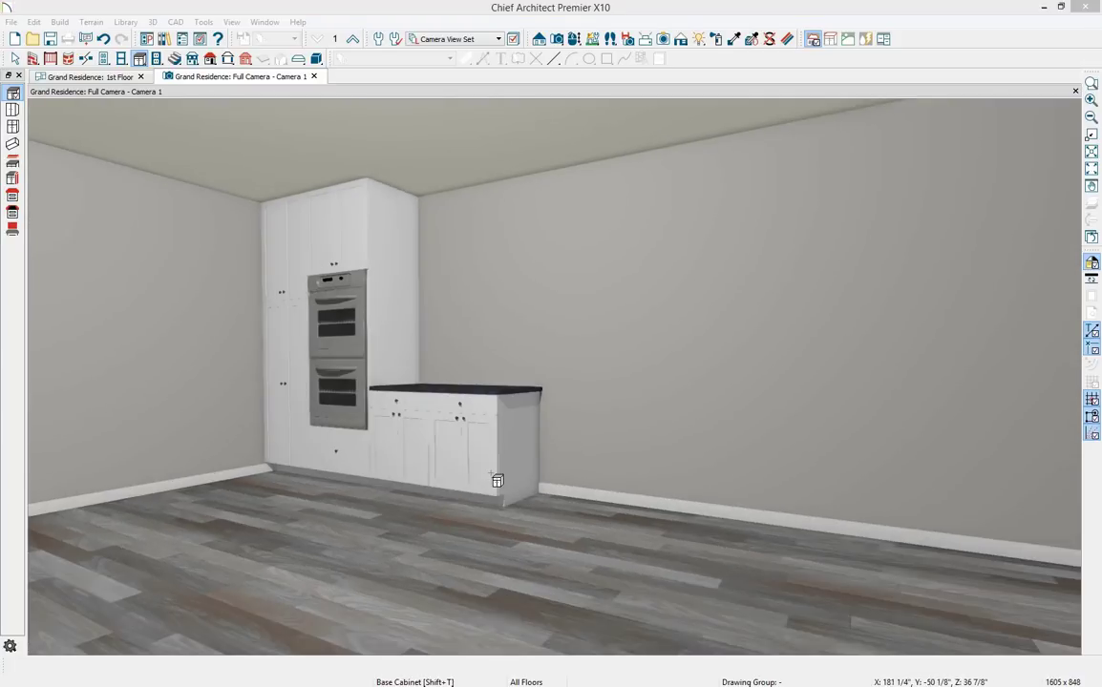
{"action": "double_click", "coordinate": [497, 480]}
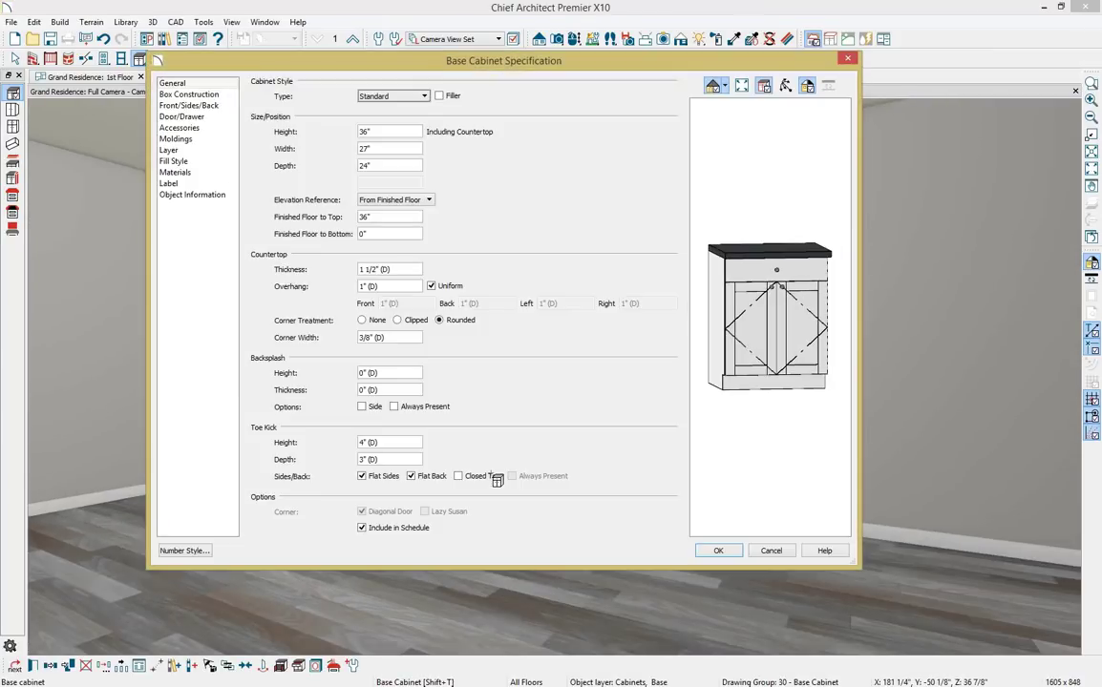
{"action": "left_click_drag", "start_coordinate": [382, 149], "coordinate": [312, 147]}
{"action": "type", "text": "33"}
{"action": "key", "text": "Tab"}
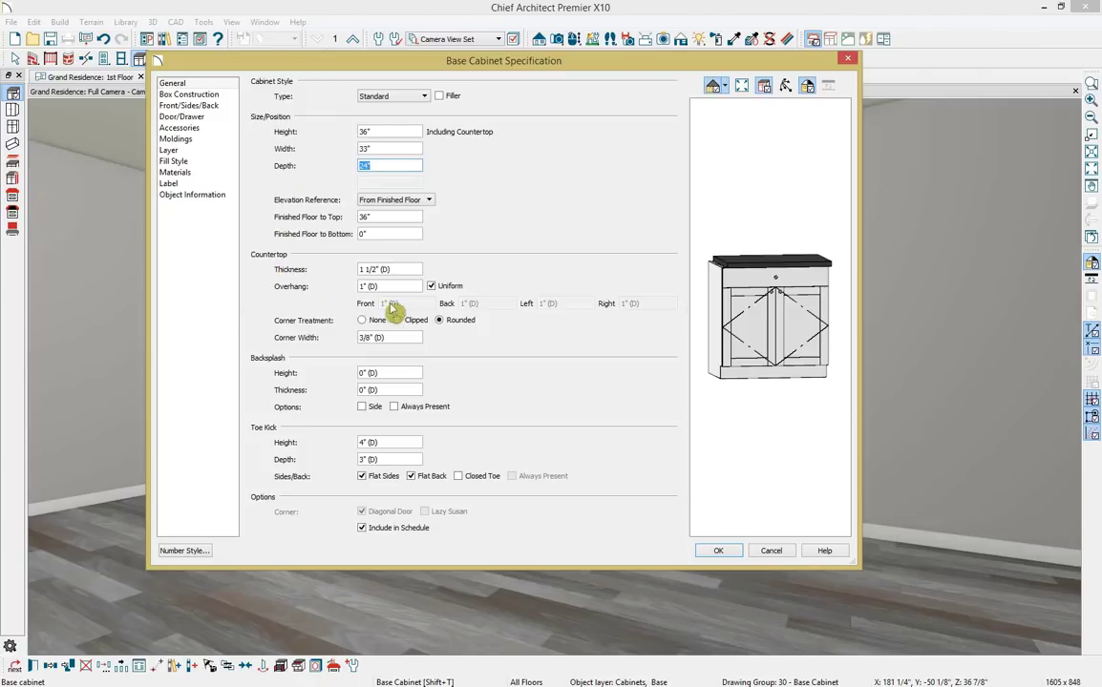
Turn off the uniform countertop overhang on the 33-inch cabinet, set its right overhang to 0, and accept the specification.
{"action": "left_click", "coordinate": [431, 286]}
{"action": "left_click_drag", "start_coordinate": [638, 304], "coordinate": [601, 303]}
{"action": "type", "text": "0"}
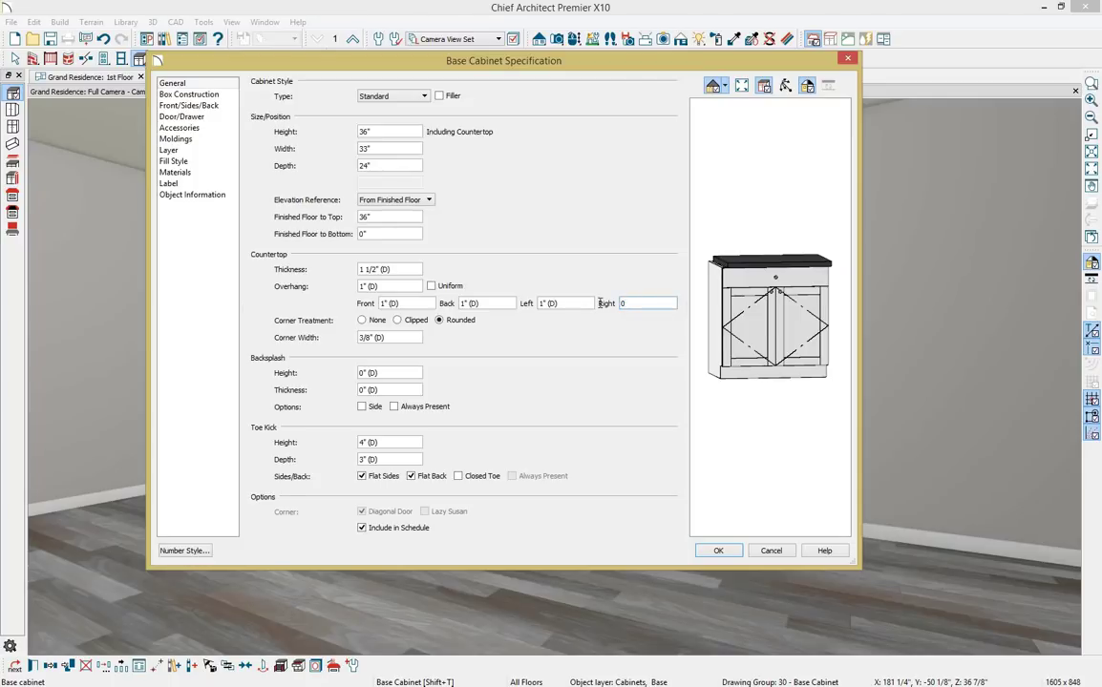
{"action": "key", "text": "Tab"}
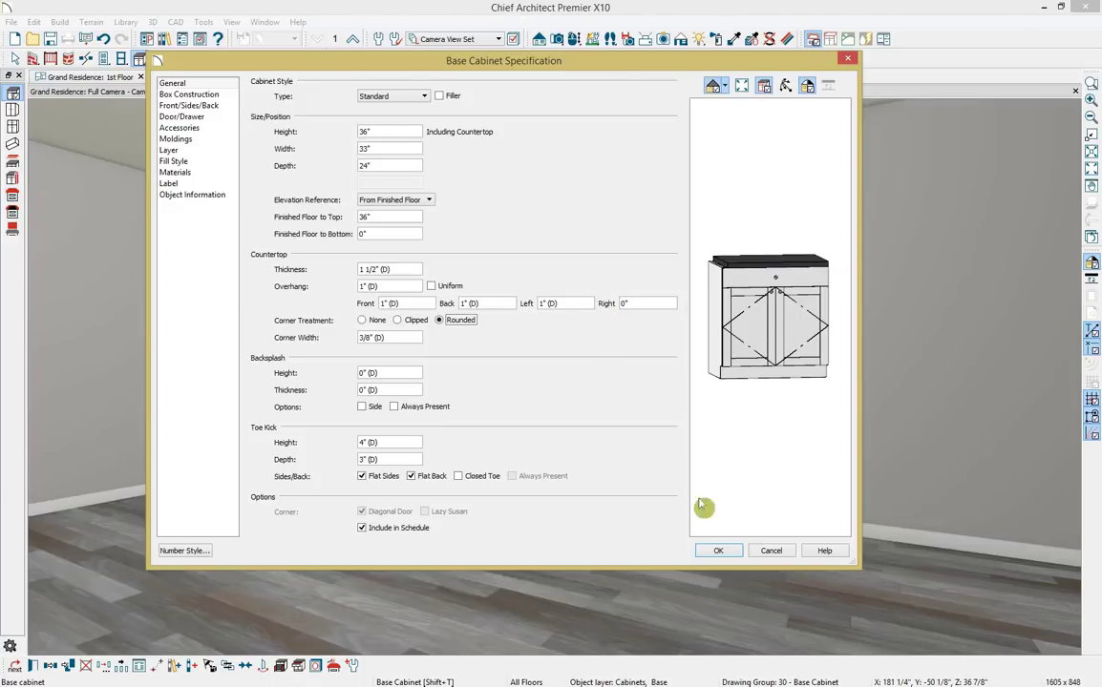
{"action": "left_click", "coordinate": [719, 551]}
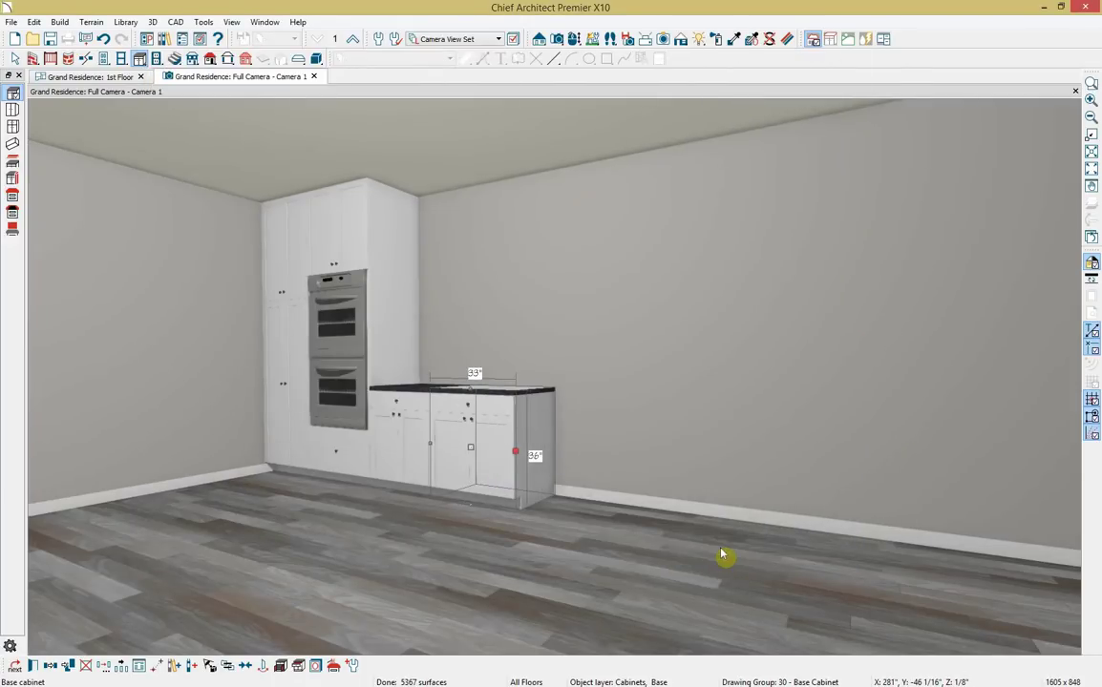
Place the Range 36" from the Kitchen X10 library folder directly beside the 33-inch base cabinet.
{"action": "left_click", "coordinate": [232, 21]}
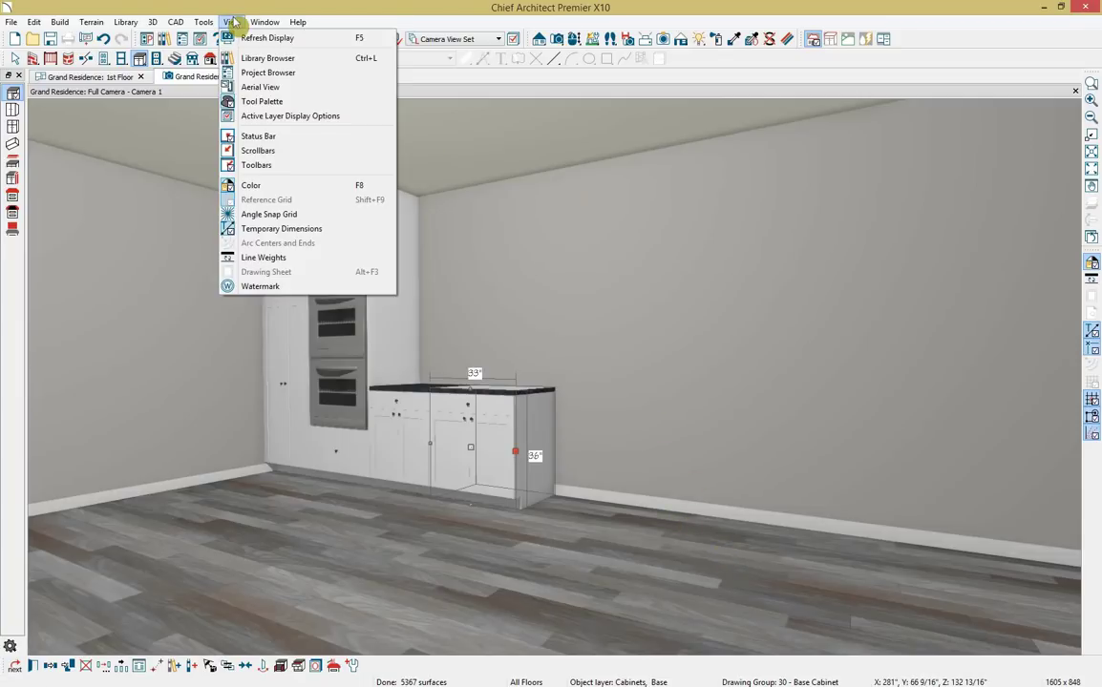
{"action": "left_click", "coordinate": [256, 58]}
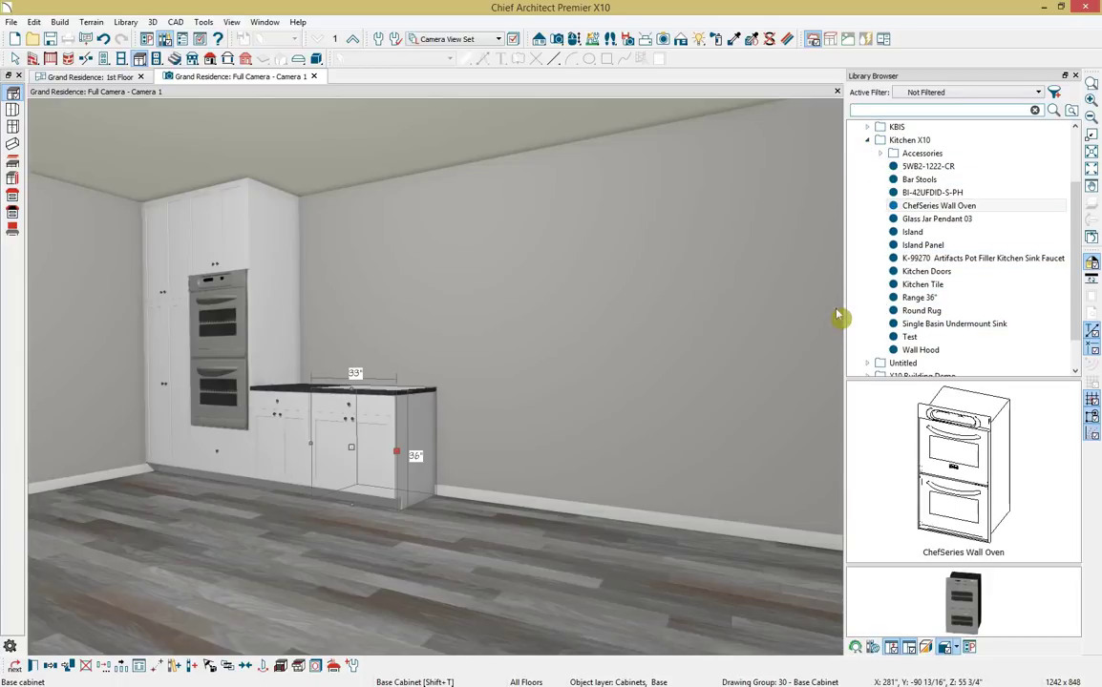
{"action": "left_click", "coordinate": [921, 298]}
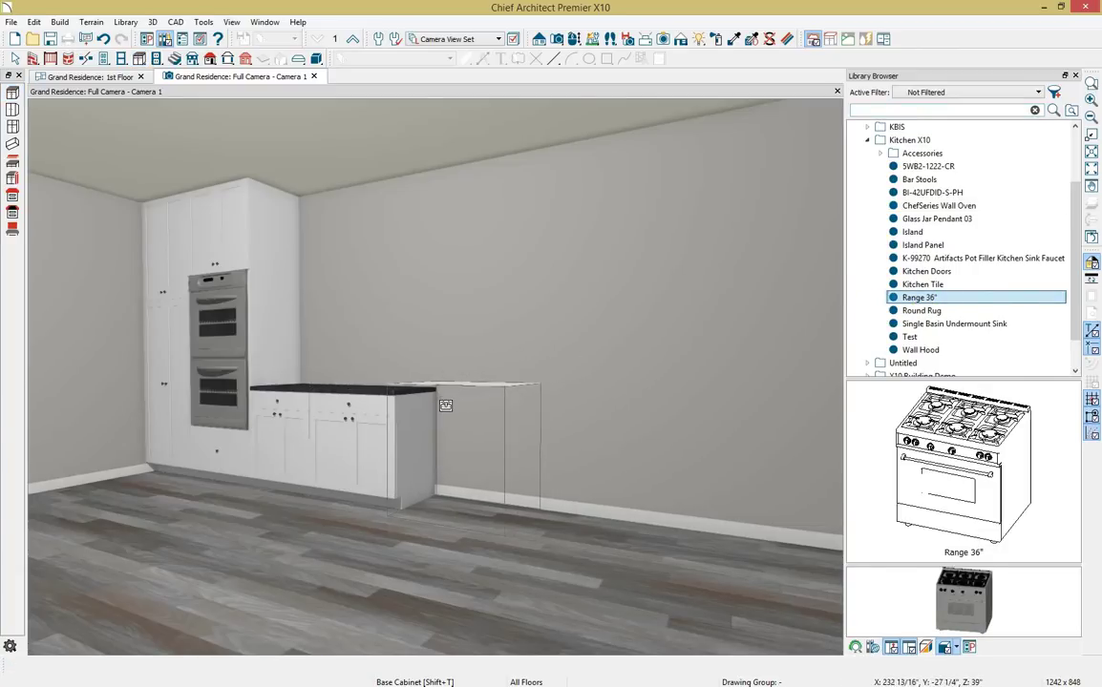
{"action": "left_click", "coordinate": [445, 405]}
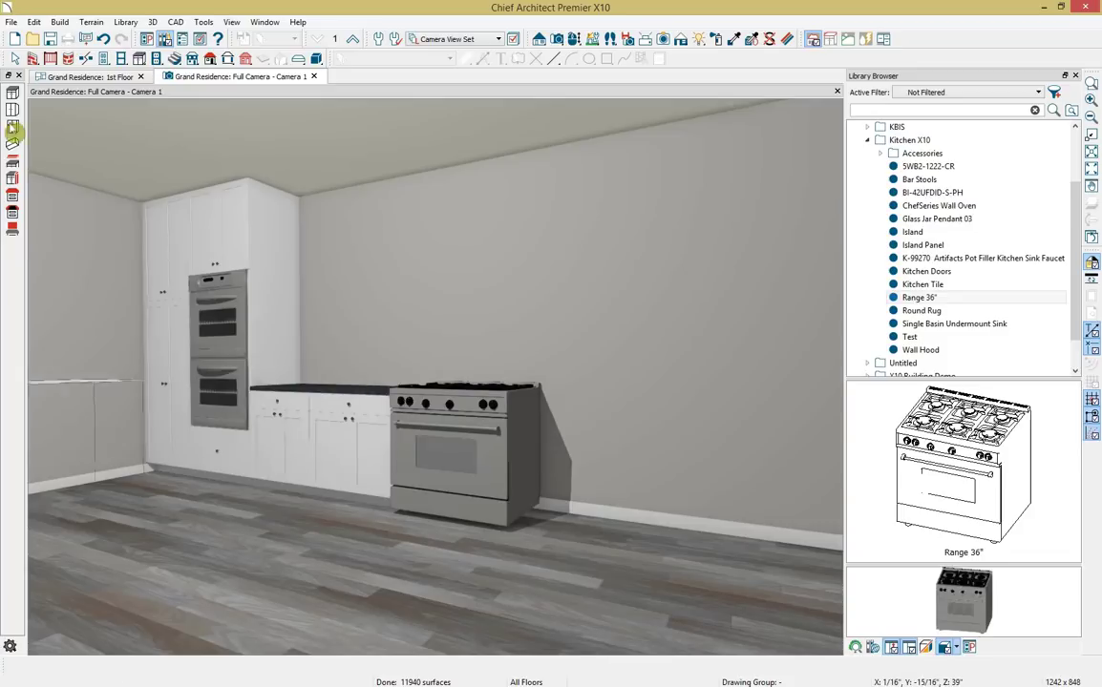
Place a base cabinet on the open side of the range and set its width to 21 inches.
{"action": "left_click", "coordinate": [12, 93]}
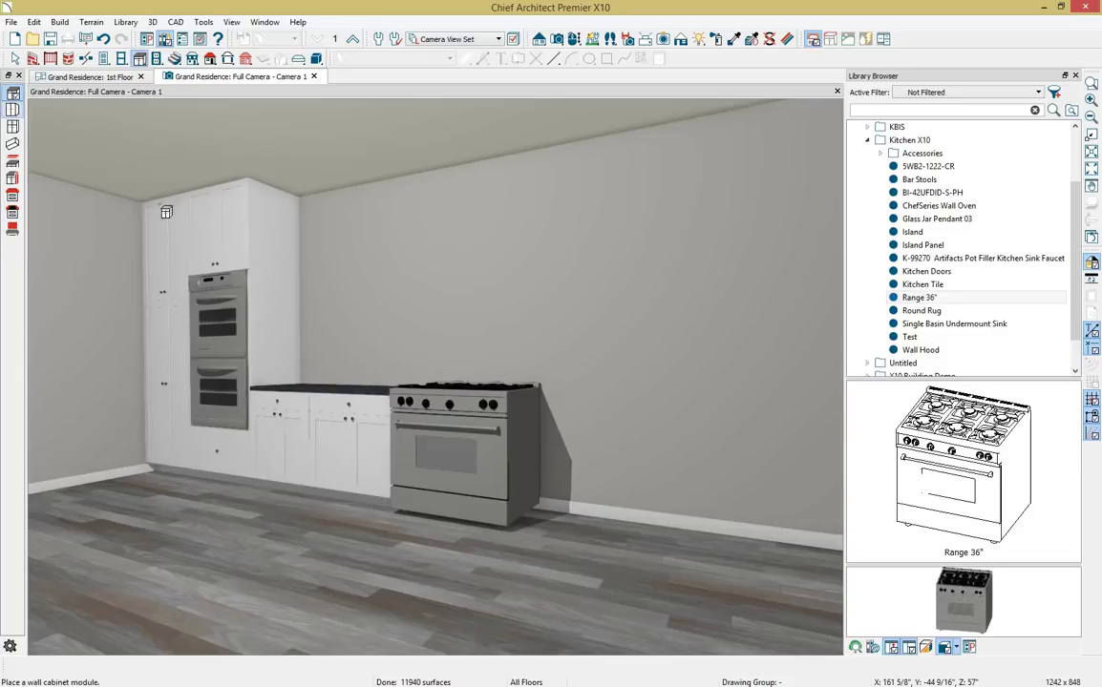
{"action": "left_click", "coordinate": [557, 448]}
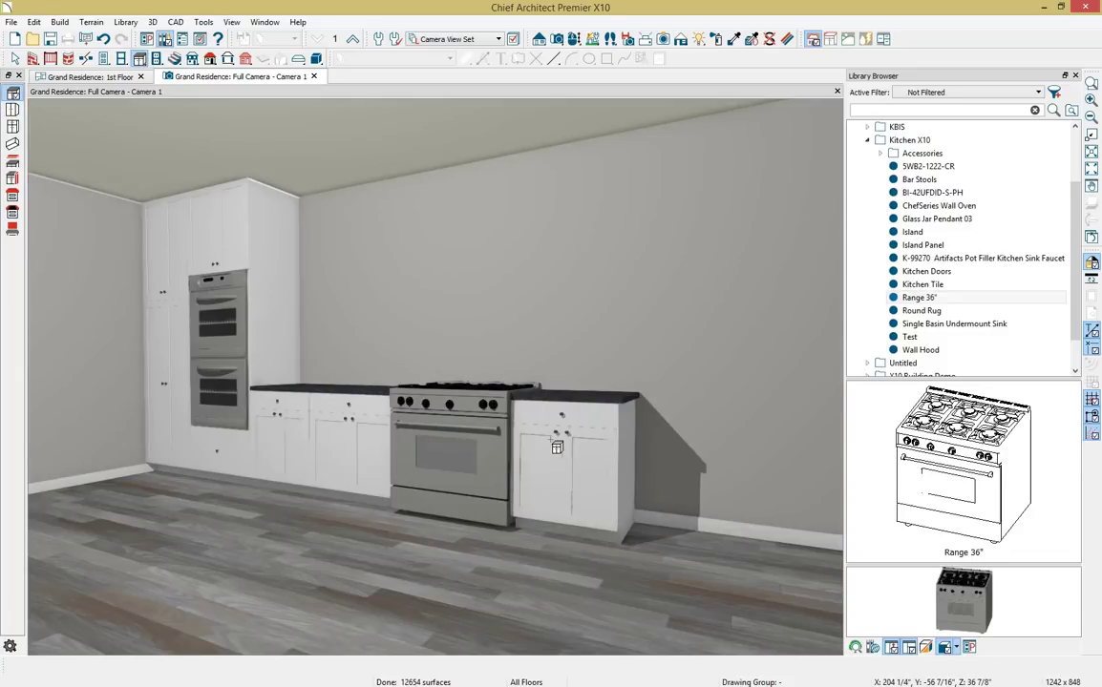
{"action": "double_click", "coordinate": [556, 447]}
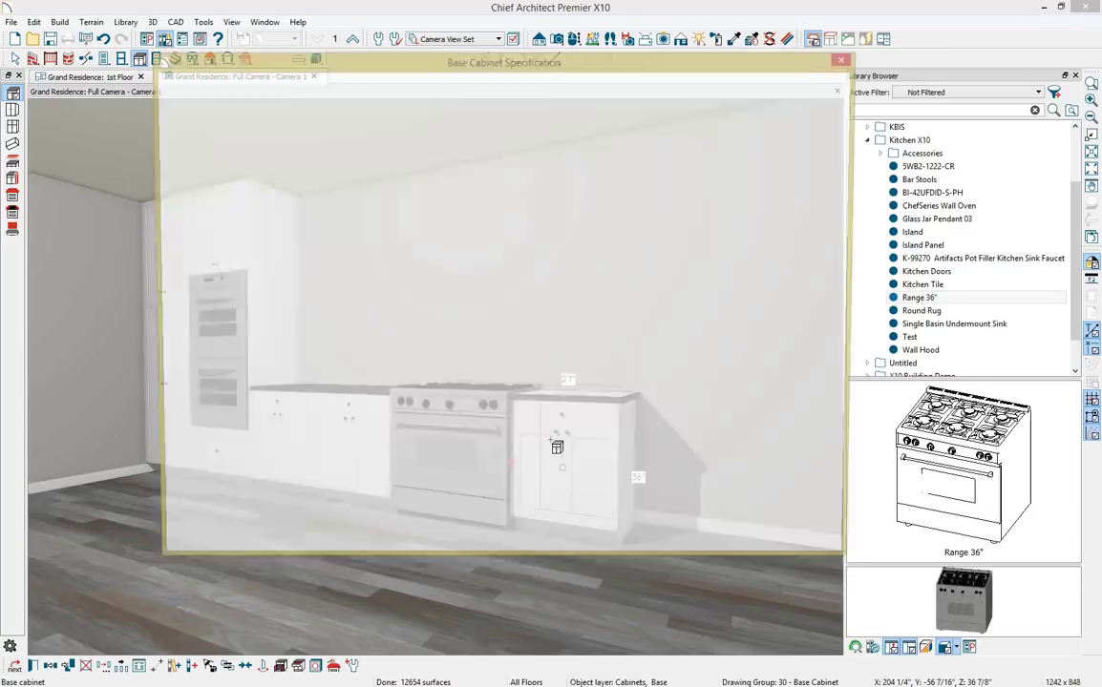
{"action": "key", "text": "Tab"}
{"action": "key", "text": "Tab"}
{"action": "key", "text": "Tab"}
{"action": "type", "text": "21"}
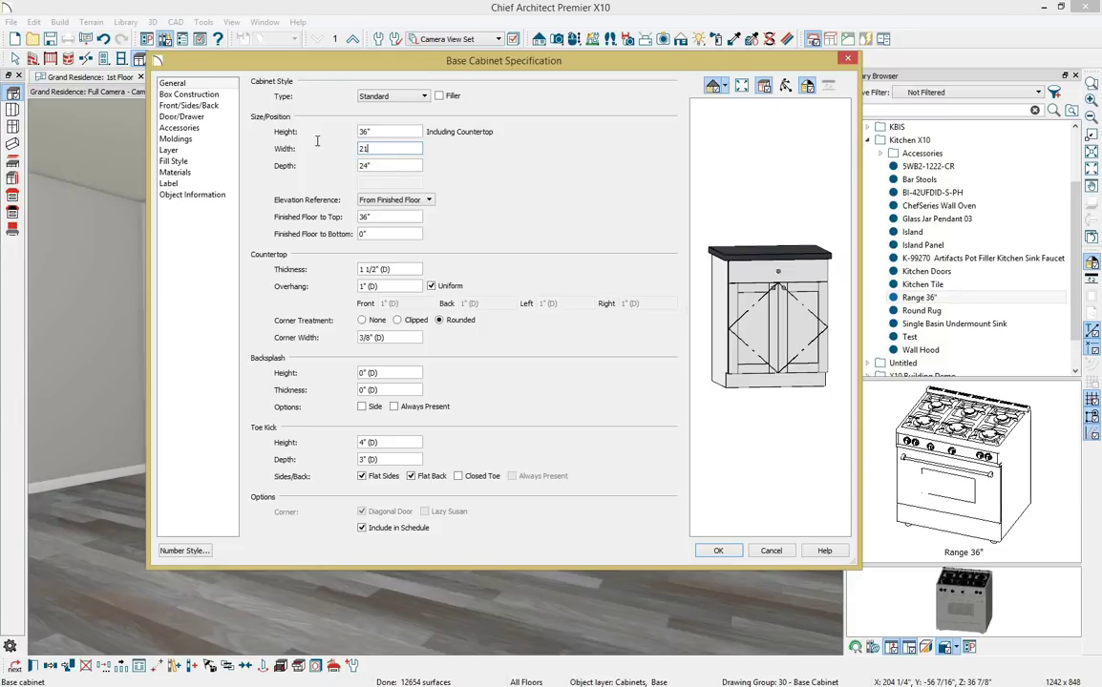
{"action": "key", "text": "Tab"}
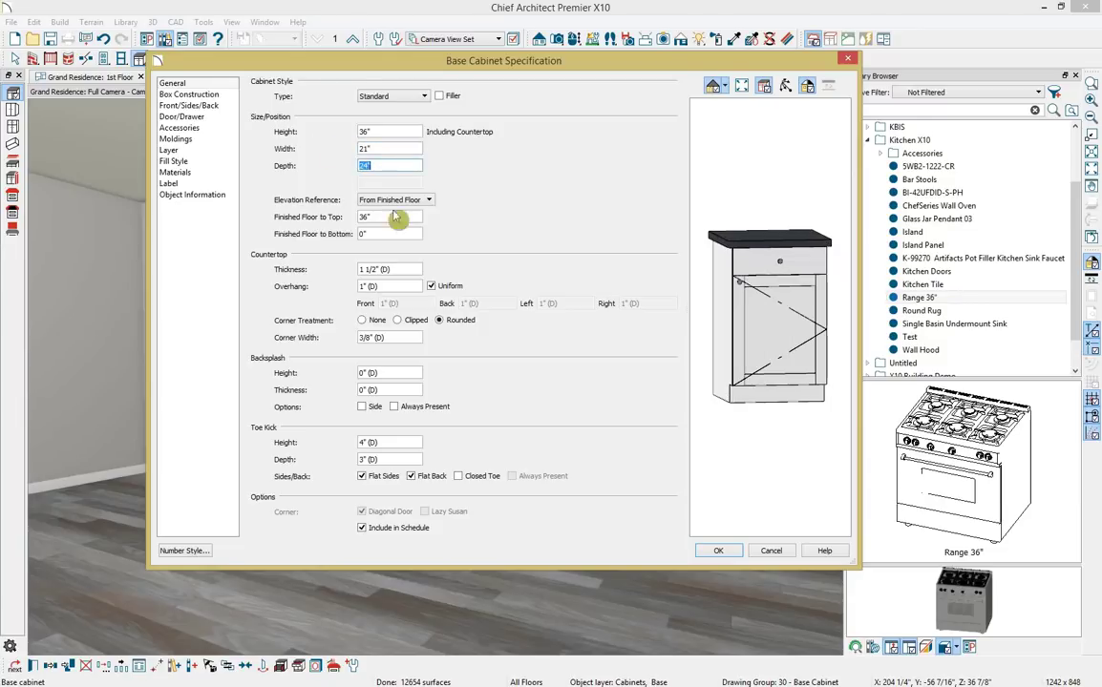
Turn off the 21-inch cabinet's uniform countertop overhang and set its left overhang to 0.
{"action": "left_click", "coordinate": [430, 286]}
{"action": "double_click", "coordinate": [571, 304]}
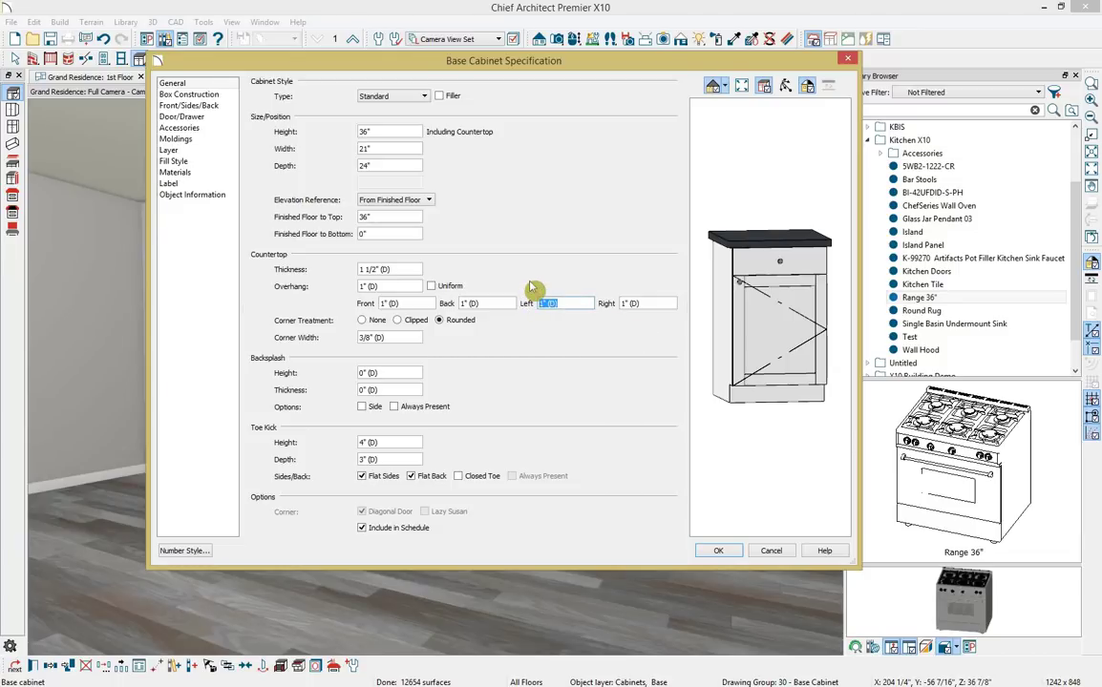
{"action": "type", "text": "0"}
{"action": "key", "text": "Tab"}
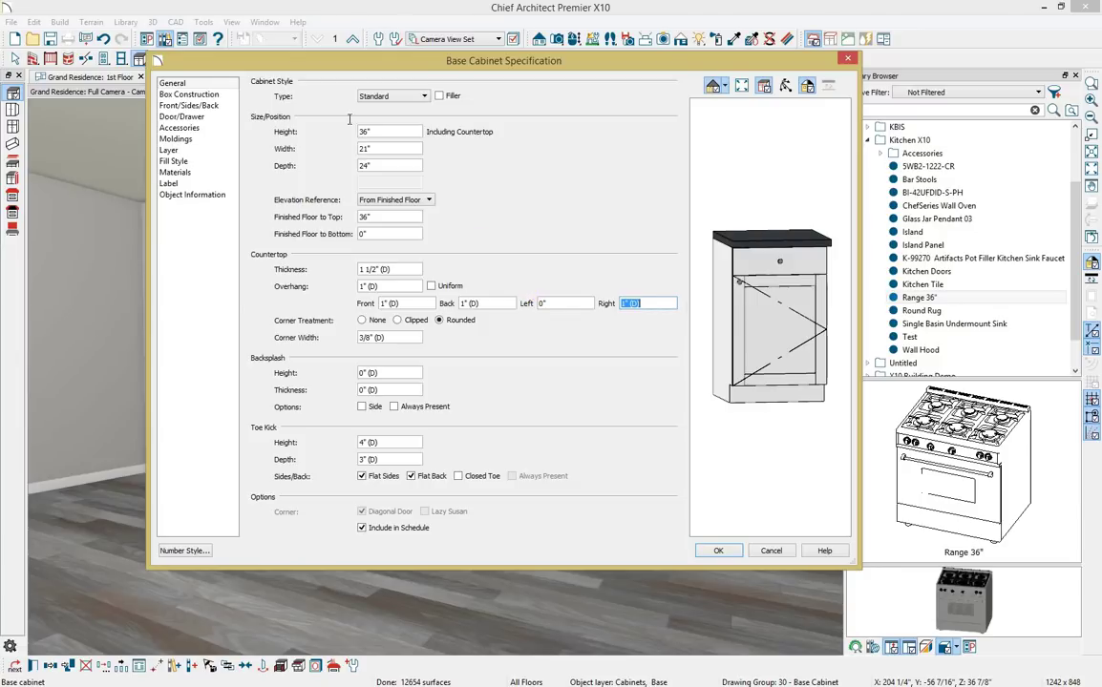
Delete the top drawer from the 21-inch cabinet's front and change the remaining door to a Drawer.
{"action": "left_click", "coordinate": [196, 105]}
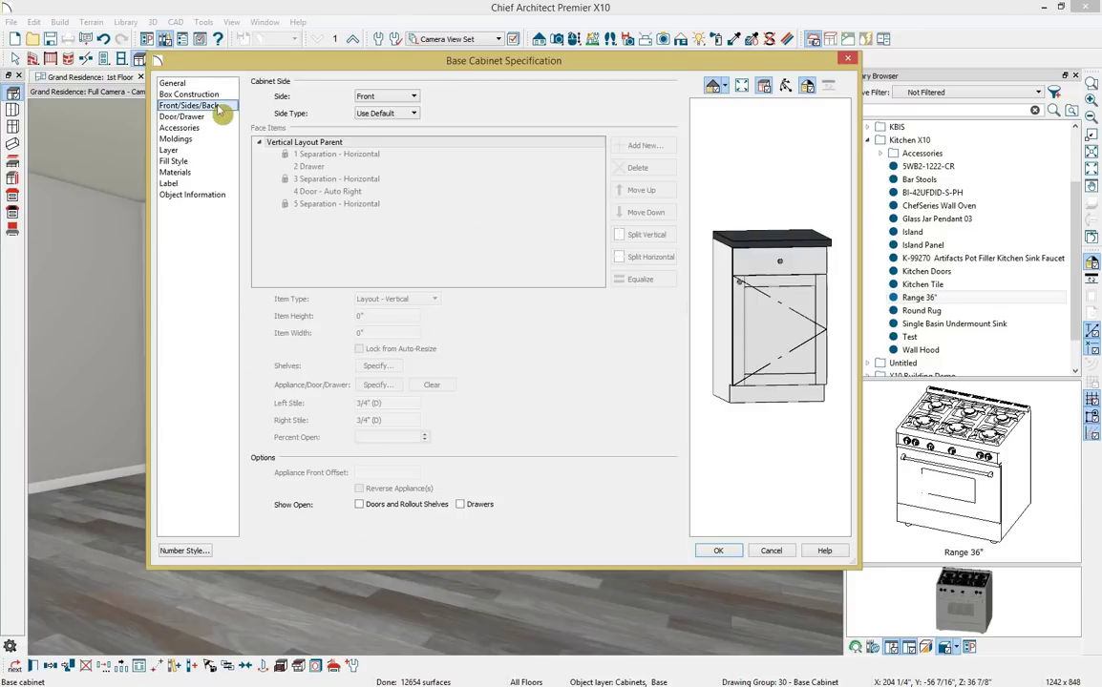
{"action": "left_click", "coordinate": [793, 272]}
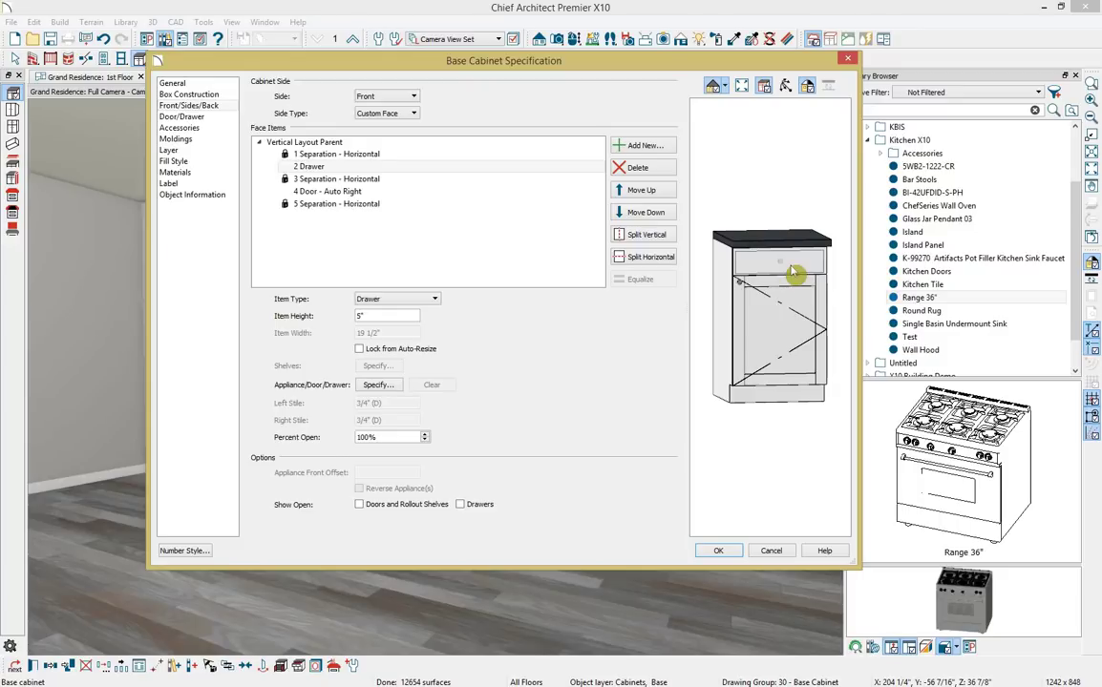
{"action": "key", "text": "Delete"}
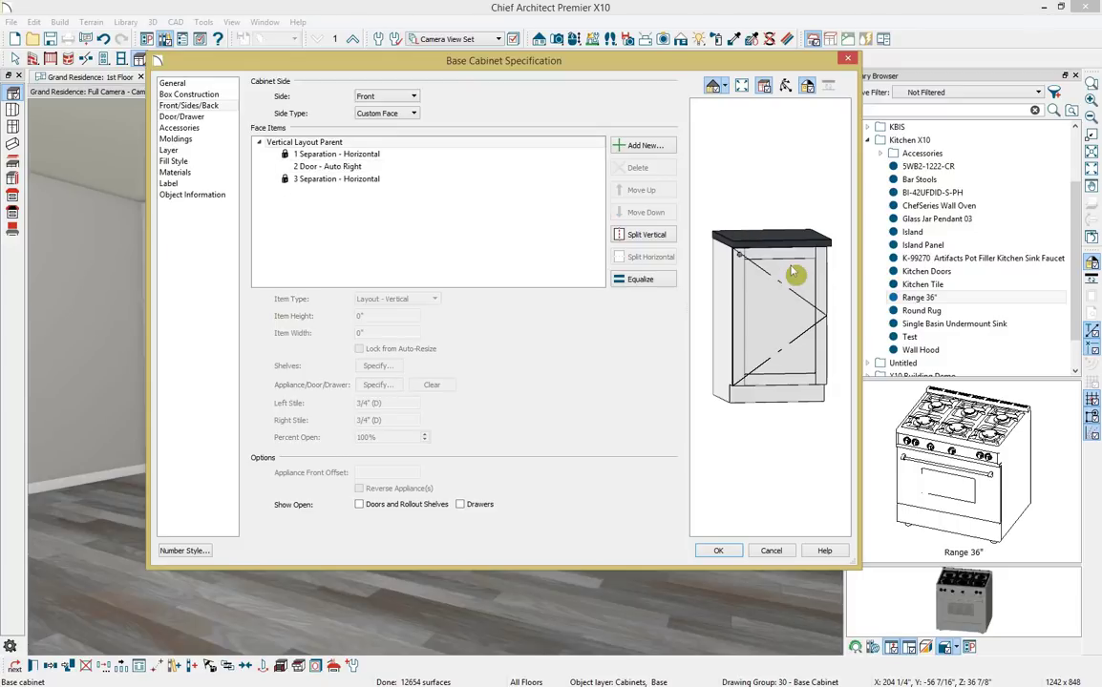
{"action": "left_click", "coordinate": [792, 274]}
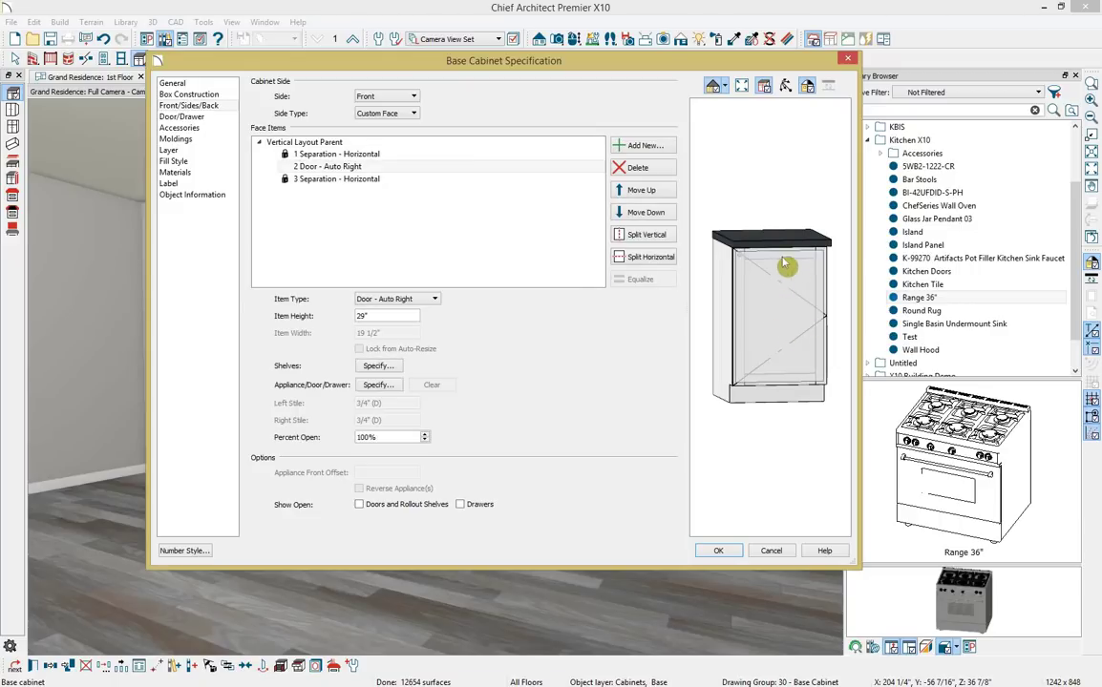
{"action": "left_click", "coordinate": [426, 302]}
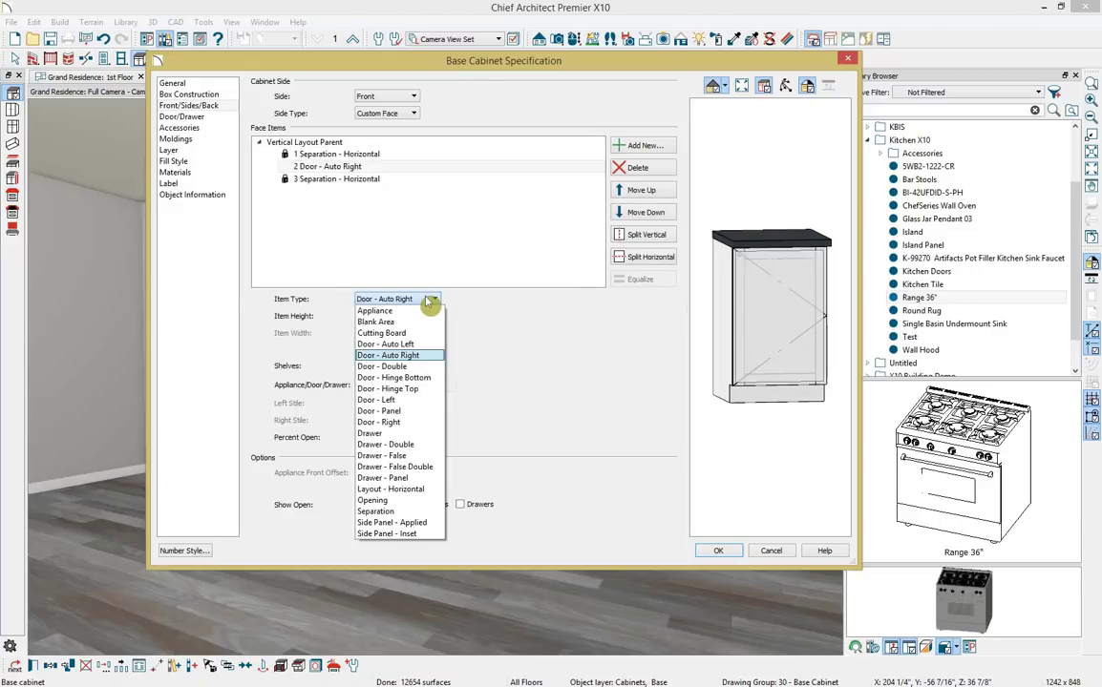
{"action": "left_click", "coordinate": [425, 435]}
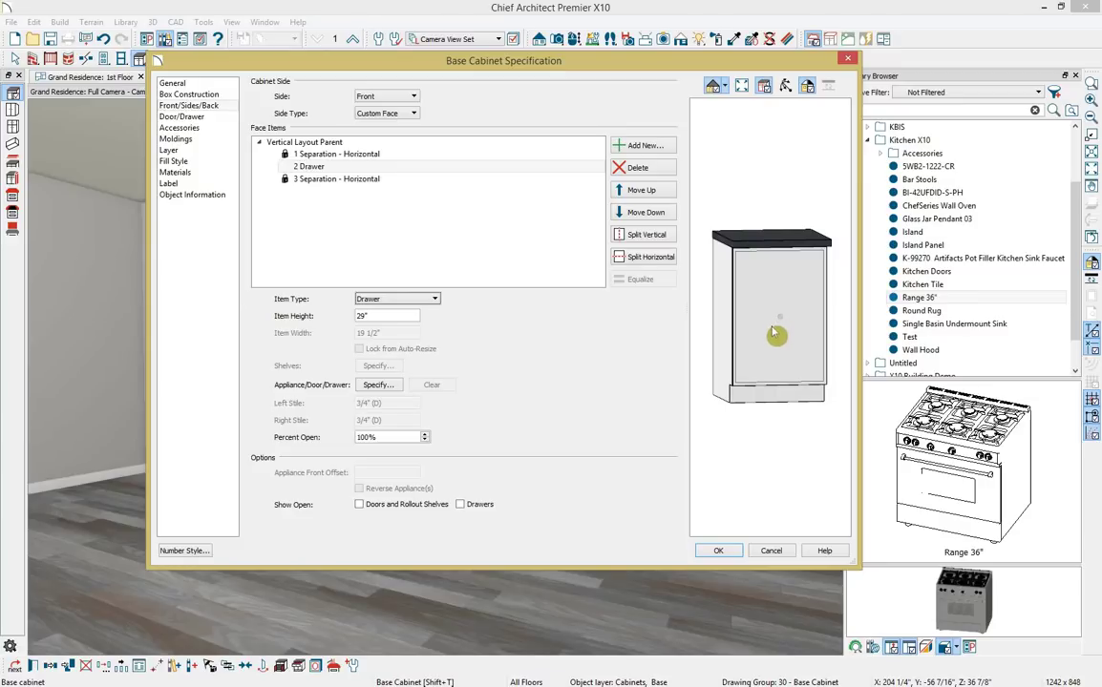
Set the 21-inch cabinet's drawer handle 3 inches from the top and move the cabinet flush against the range.
{"action": "left_click", "coordinate": [200, 118]}
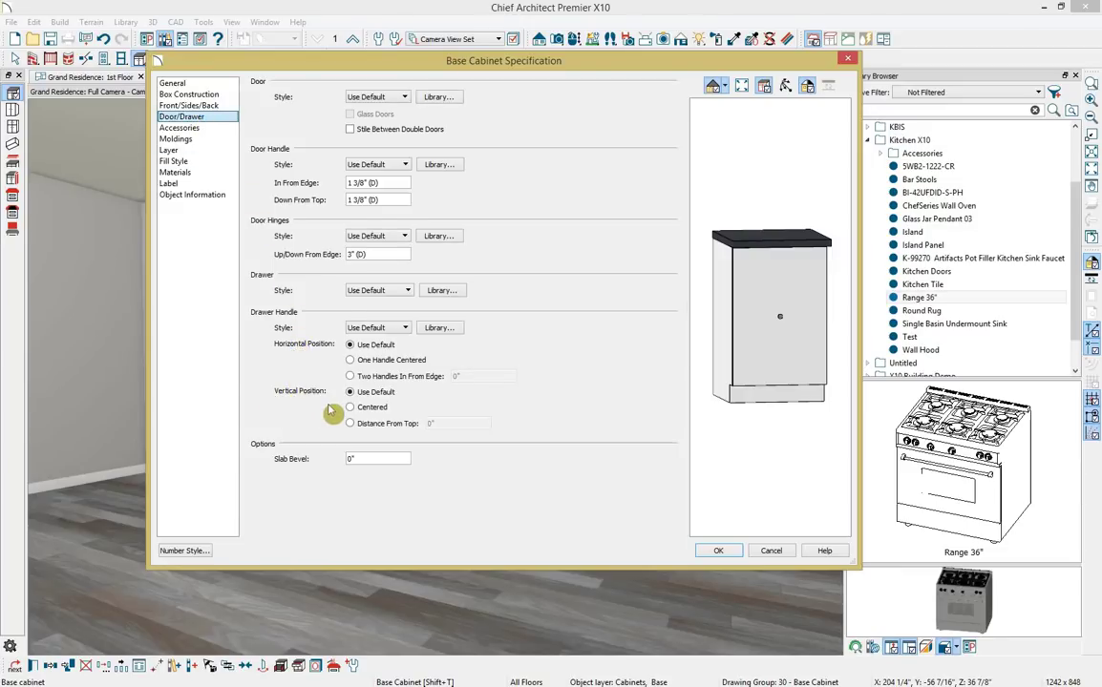
{"action": "left_click", "coordinate": [351, 425]}
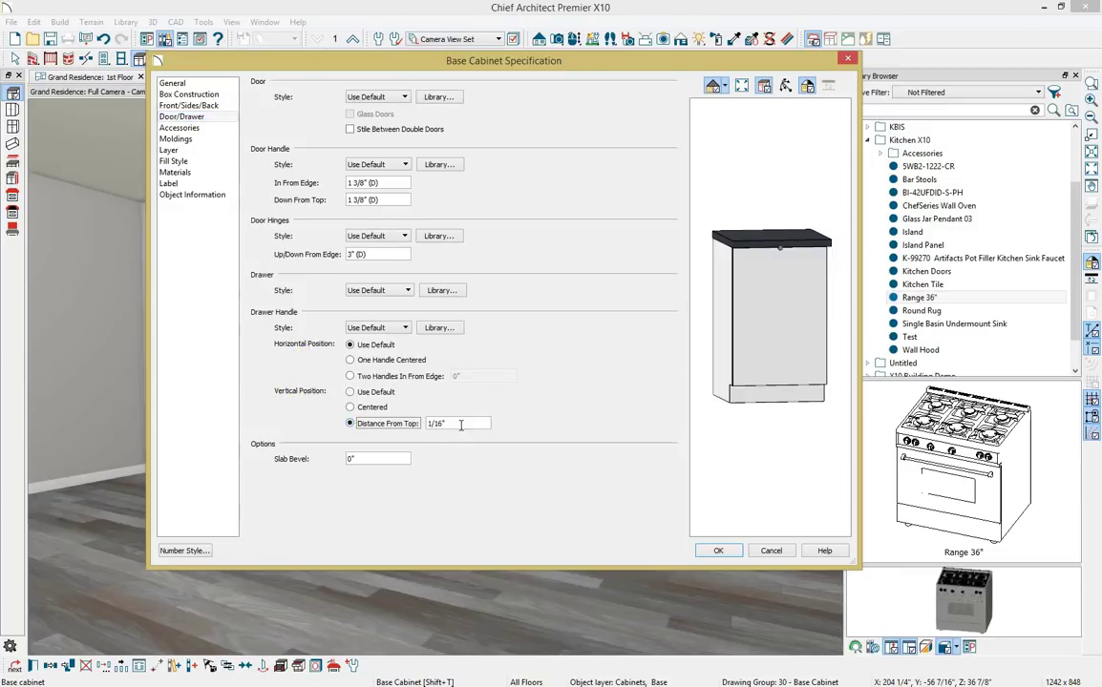
{"action": "type", "text": "3"}
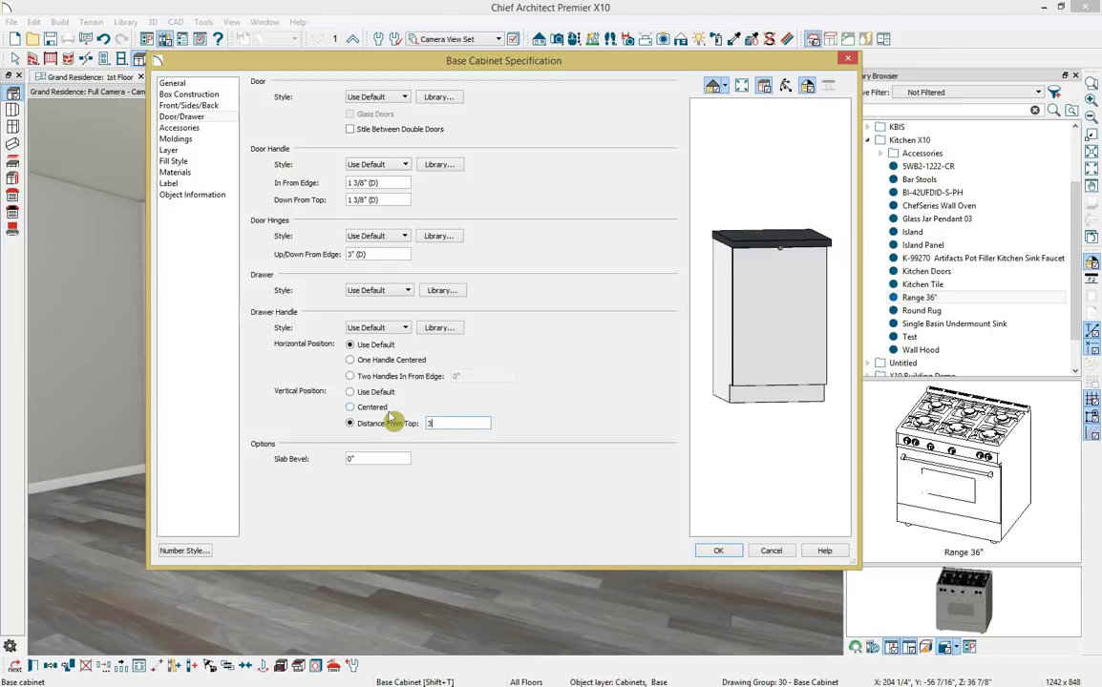
{"action": "key", "text": "Tab"}
{"action": "left_click", "coordinate": [717, 551]}
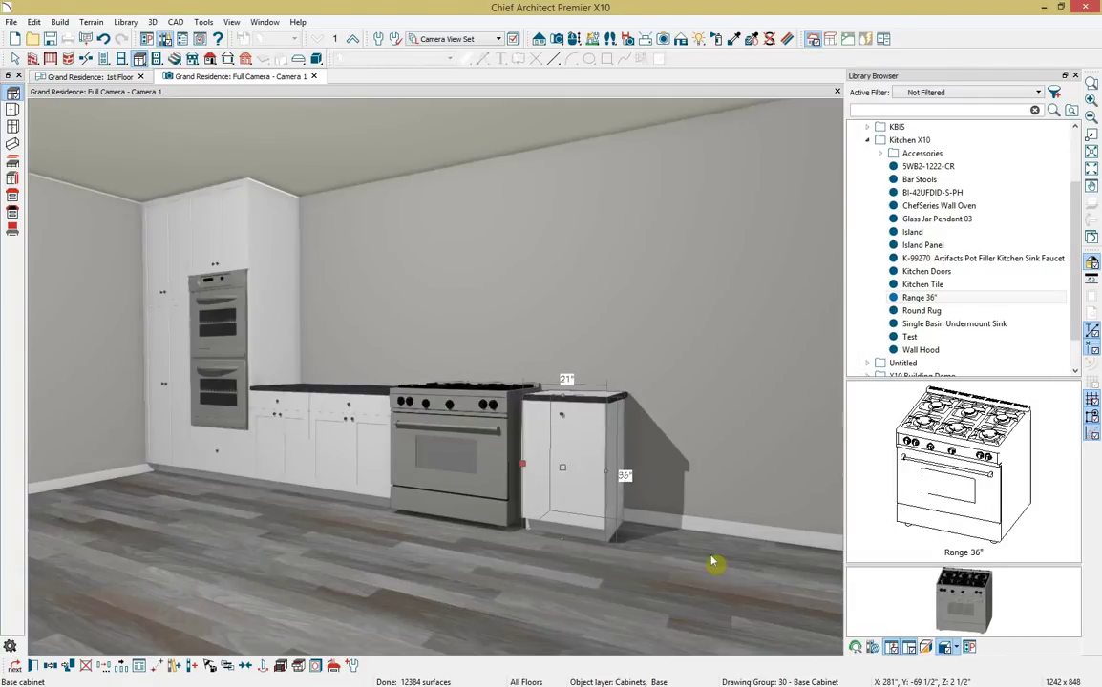
{"action": "left_click_drag", "start_coordinate": [562, 468], "coordinate": [550, 466]}
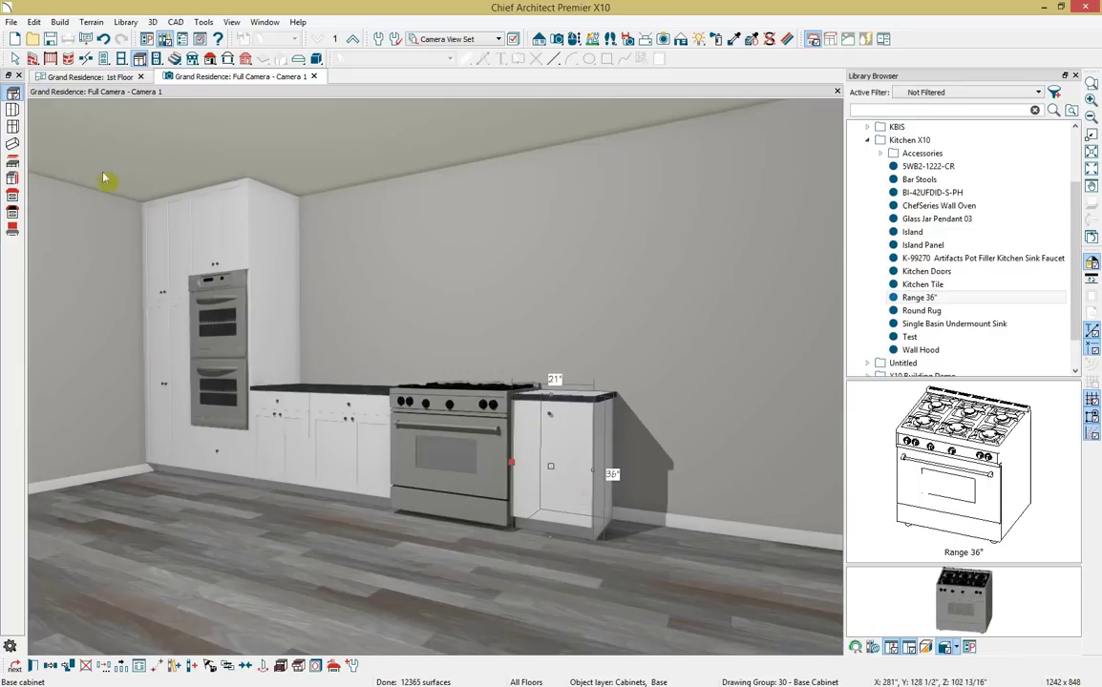
Place another base cabinet on the open side of the 21-inch cabinet and set its width to 33 inches.
{"action": "left_click", "coordinate": [13, 94]}
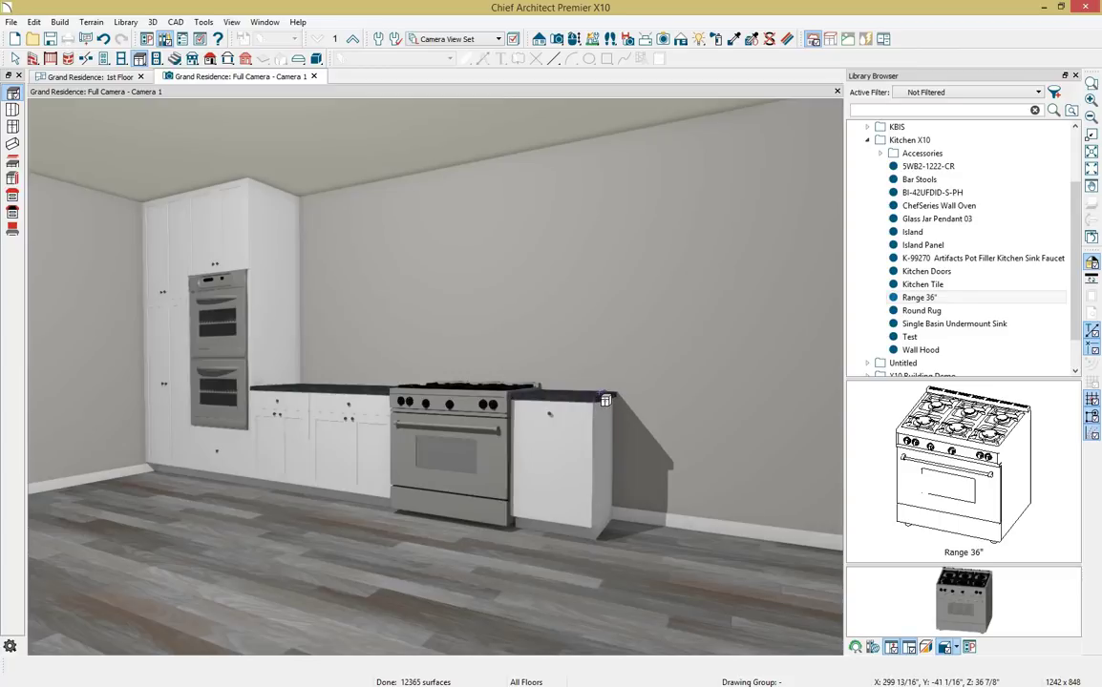
{"action": "left_click", "coordinate": [647, 445]}
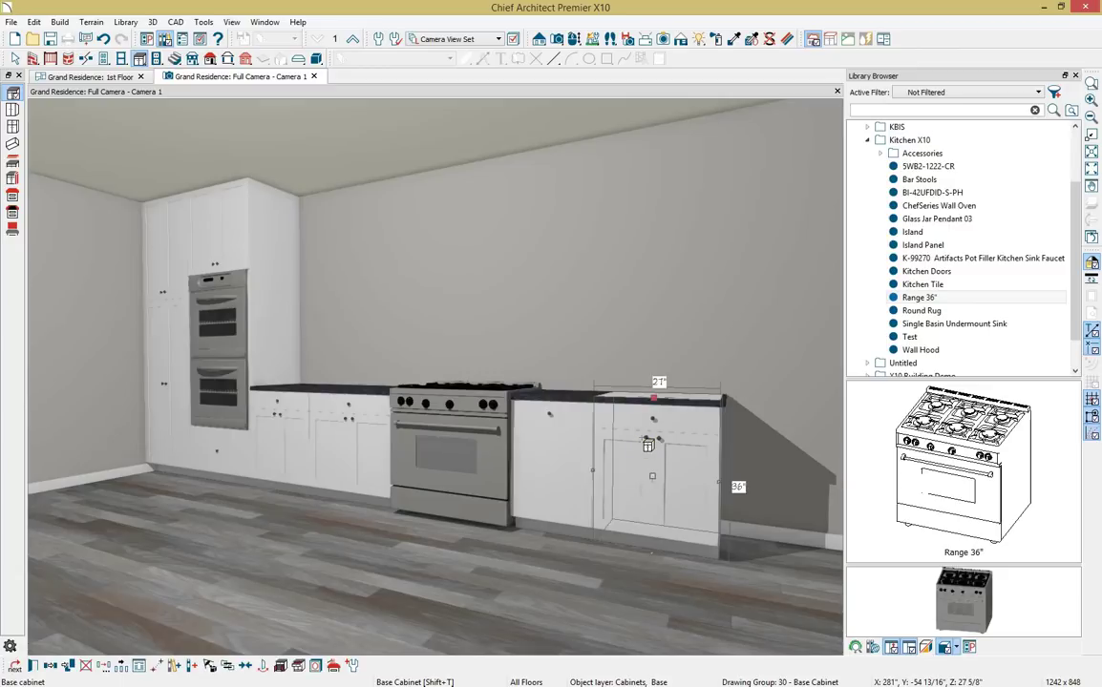
{"action": "left_click", "coordinate": [647, 446]}
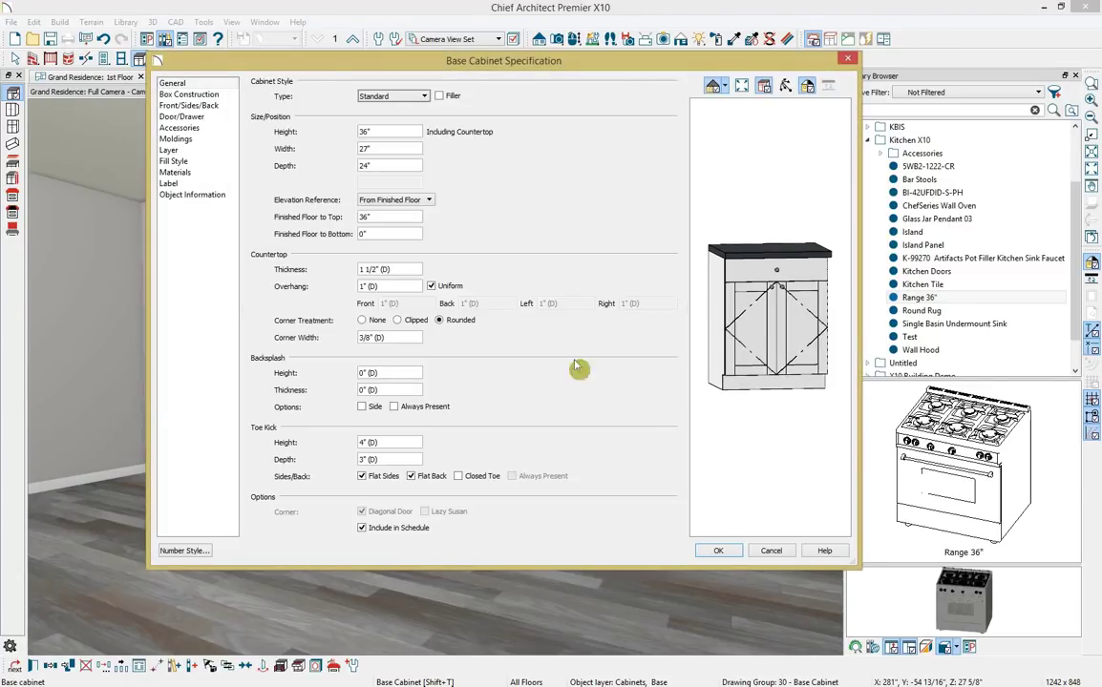
{"action": "left_click", "coordinate": [323, 153]}
{"action": "type", "text": "33"}
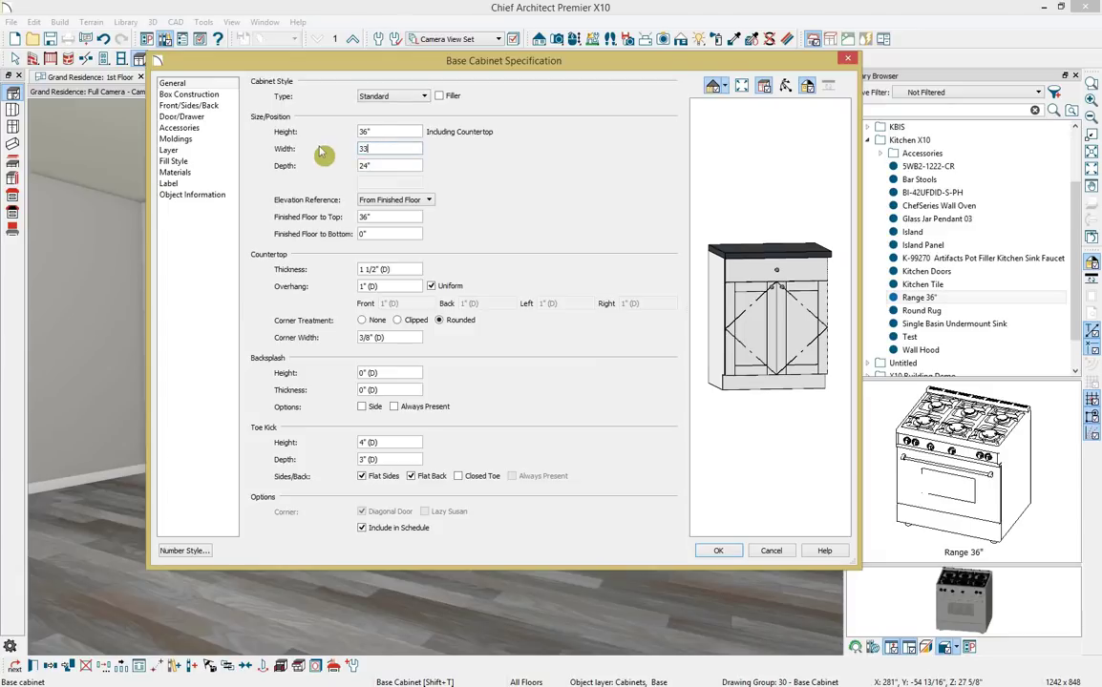
{"action": "key", "text": "Tab"}
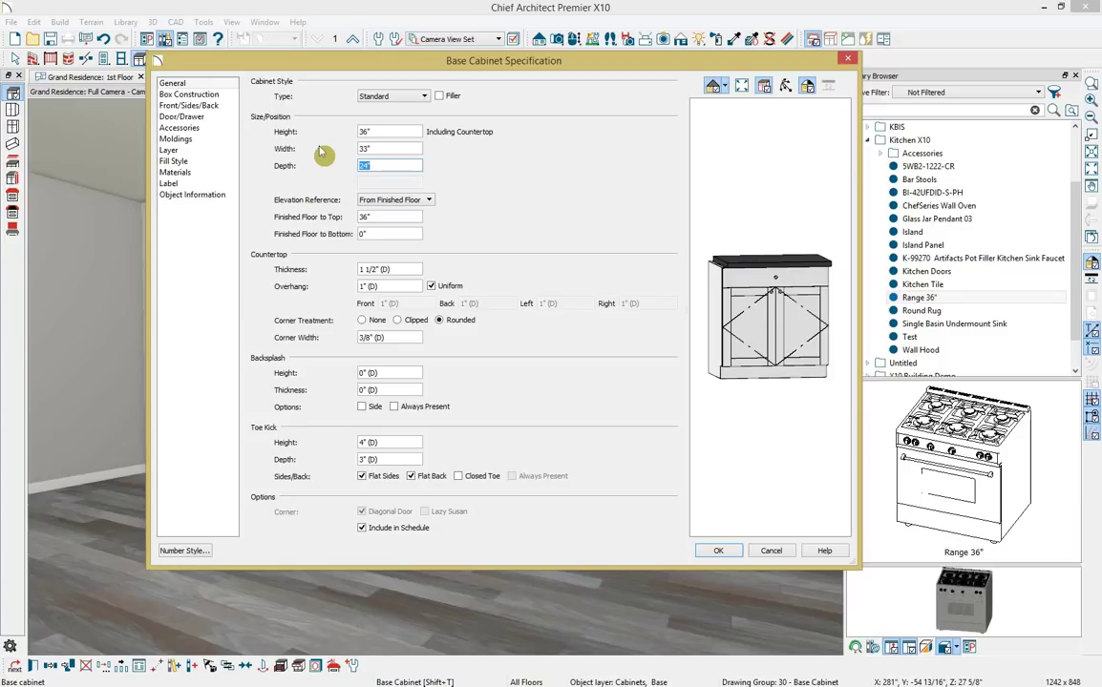
Turn off the new 33-inch cabinet's uniform countertop overhang and set its right overhang to 0.
{"action": "left_click", "coordinate": [431, 287]}
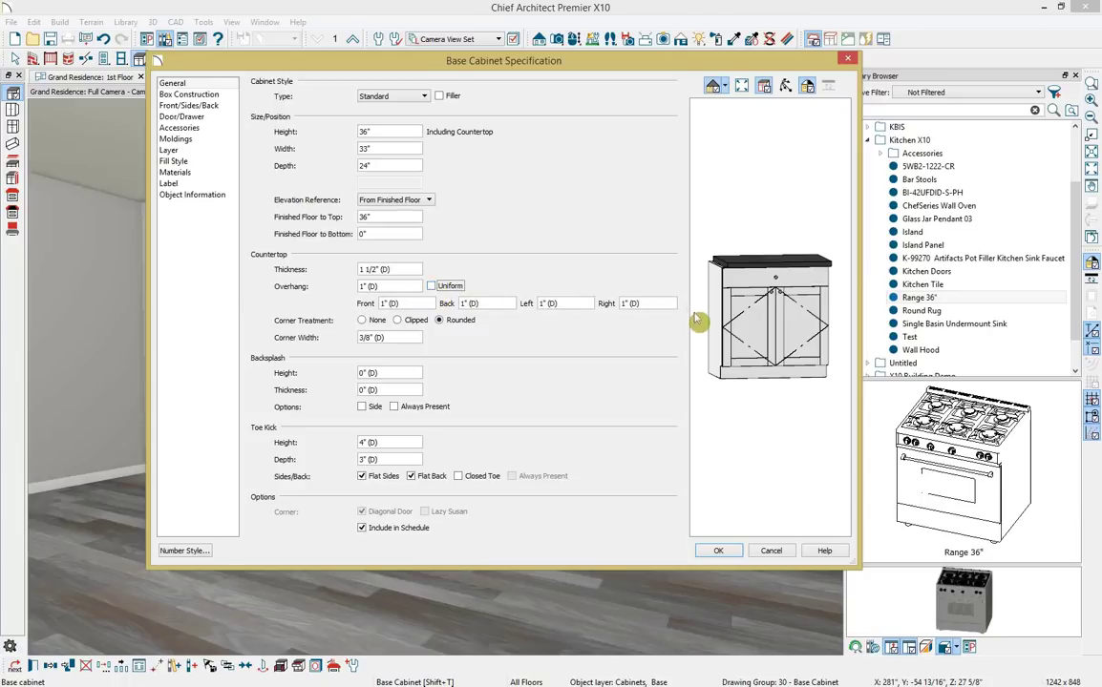
{"action": "left_click", "coordinate": [627, 303]}
{"action": "type", "text": "0"}
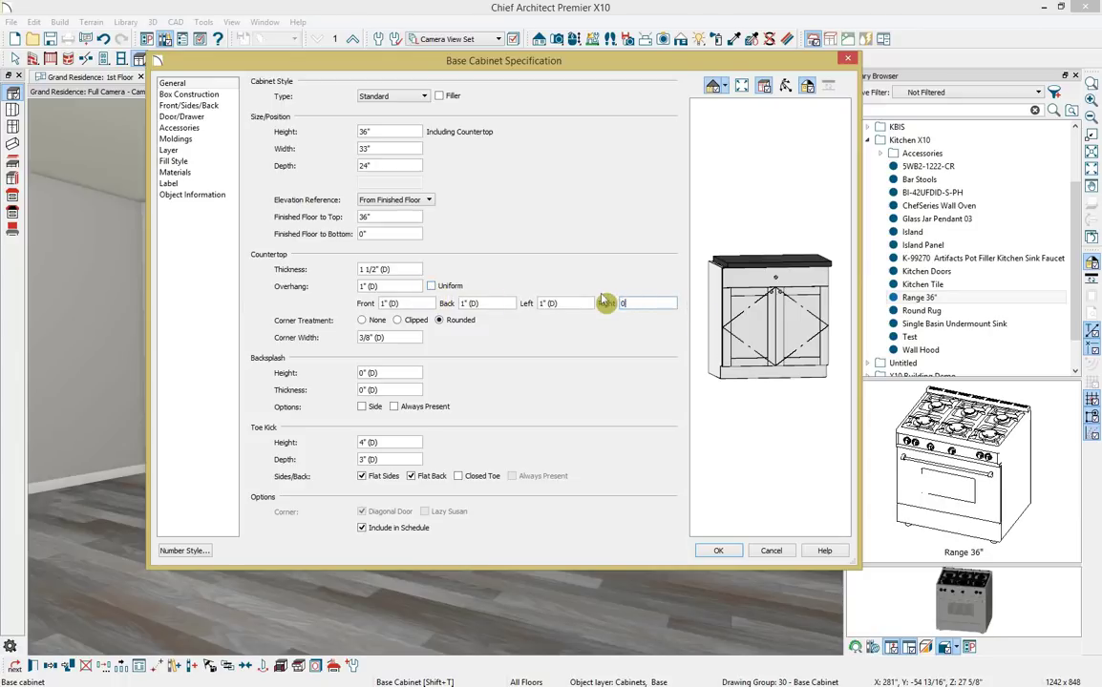
{"action": "key", "text": "Tab"}
{"action": "left_click", "coordinate": [709, 553]}
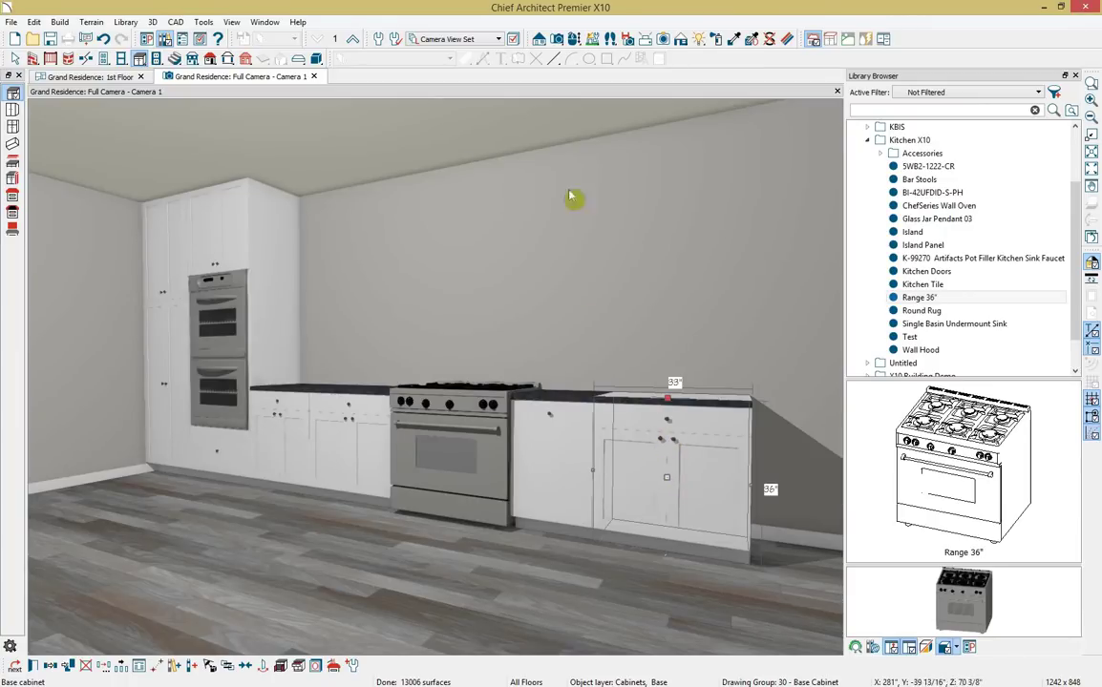
Place the BI-42UFDID-S-PH refrigerator from the Kitchen X10 library folder between the end base cabinet and the room corner.
{"action": "left_click", "coordinate": [573, 39]}
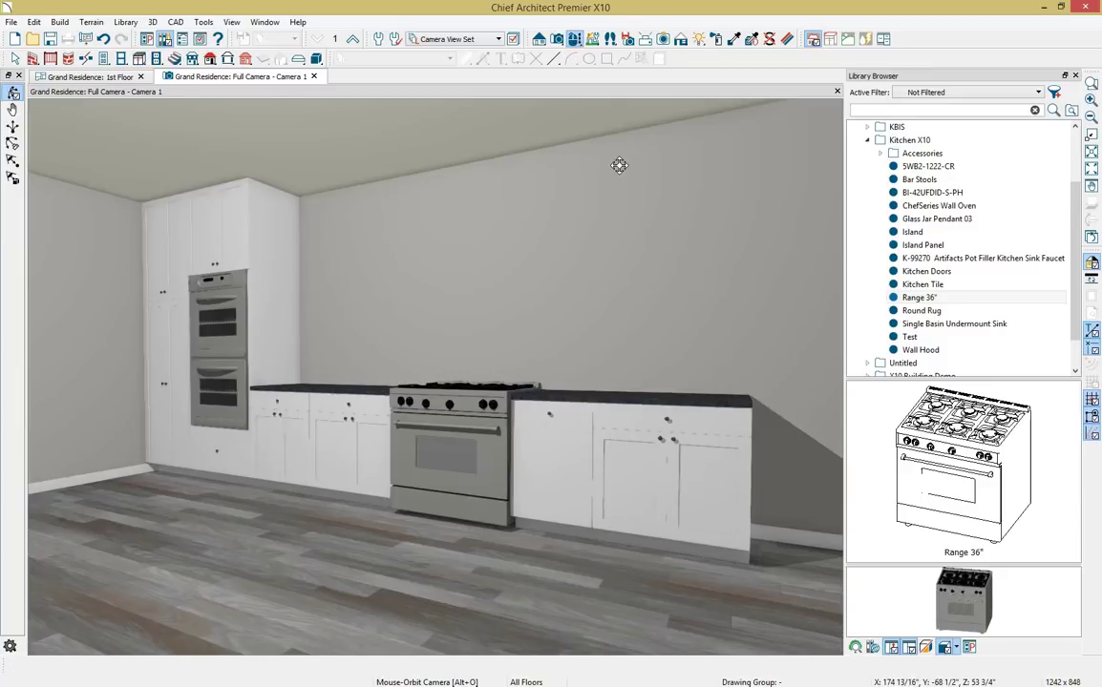
{"action": "left_click_drag", "start_coordinate": [620, 165], "coordinate": [644, 201]}
{"action": "key", "text": "space"}
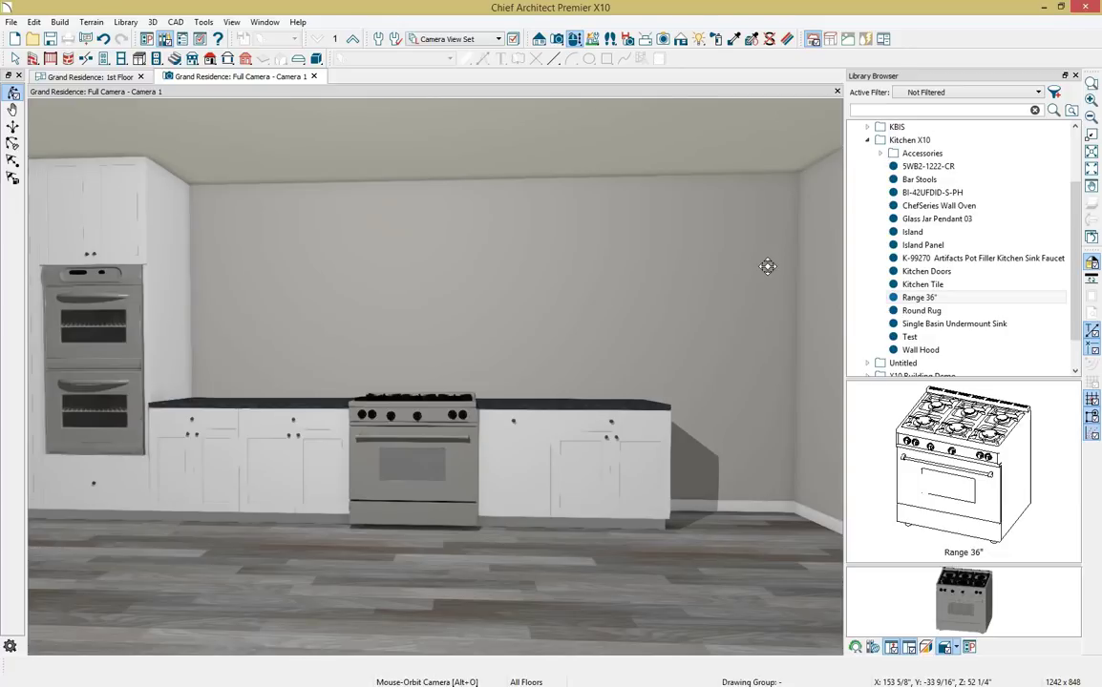
{"action": "left_click", "coordinate": [958, 196]}
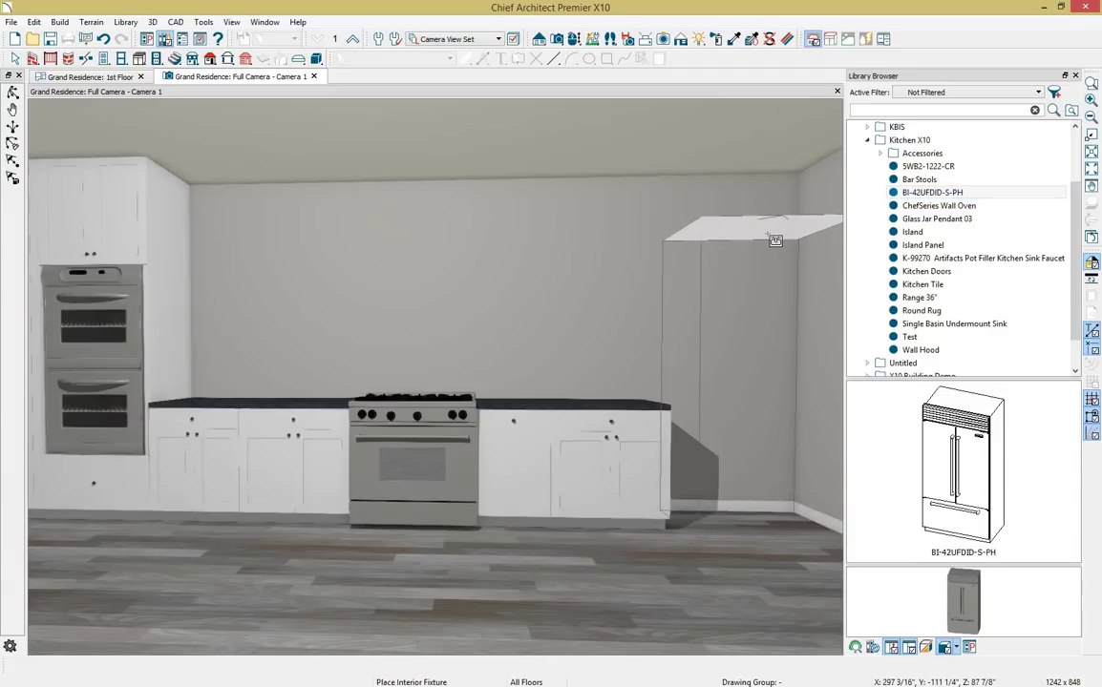
{"action": "left_click", "coordinate": [775, 240]}
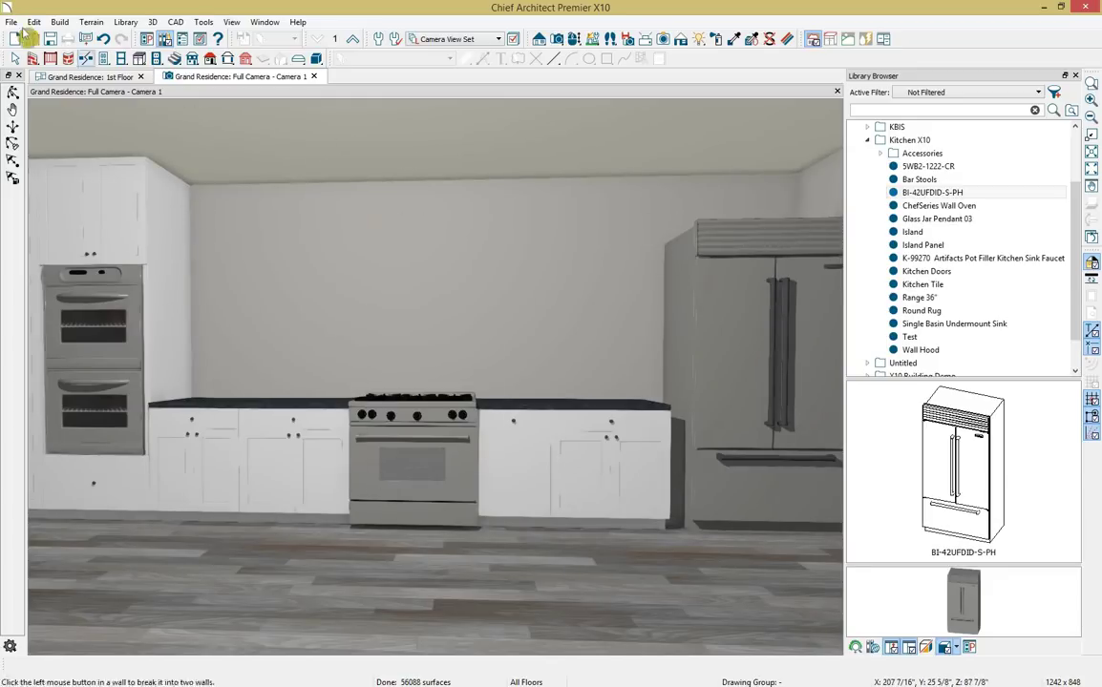
In the floor plan, draw a CAD line about 48 inches long from the wall beside the refrigerator to the end base cabinet.
{"action": "left_click", "coordinate": [72, 77]}
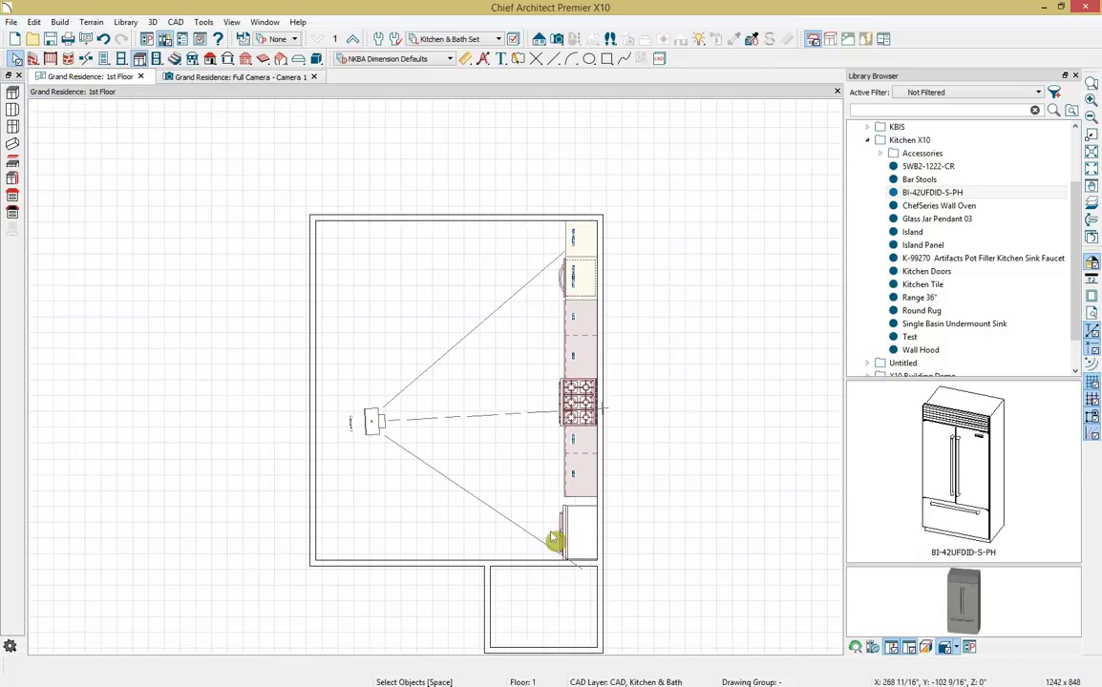
{"action": "scroll", "coordinate": [553, 535], "scroll_direction": "up", "scroll_amount": 5}
{"action": "middle_click_drag", "start_coordinate": [543, 482], "coordinate": [529, 435]}
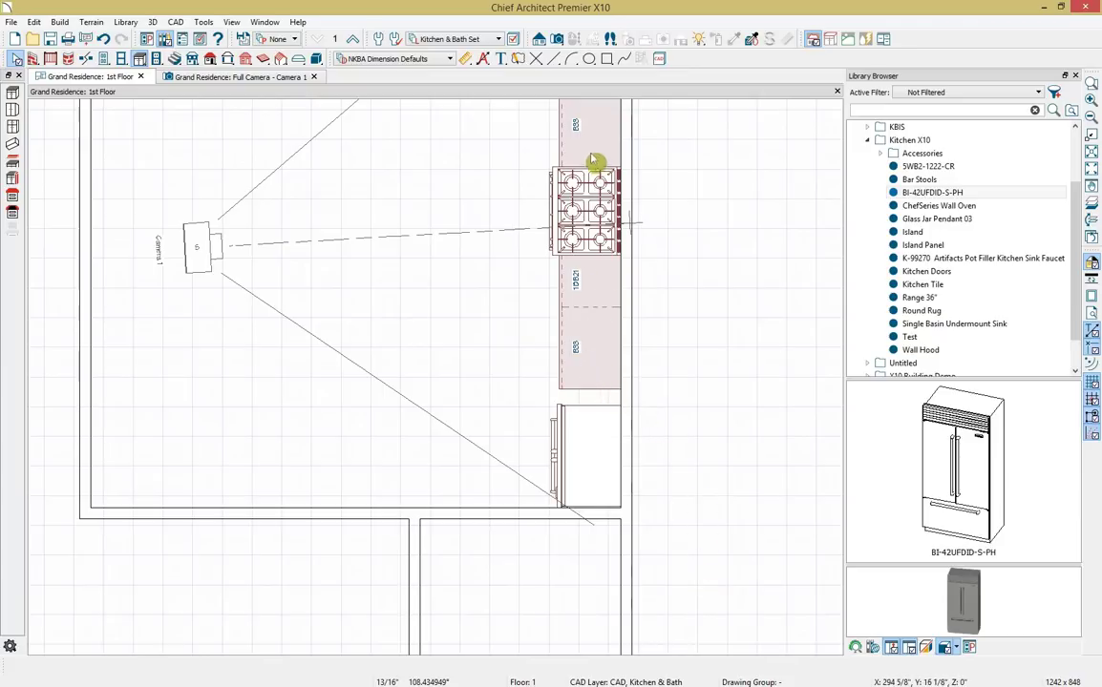
{"action": "left_click", "coordinate": [562, 62]}
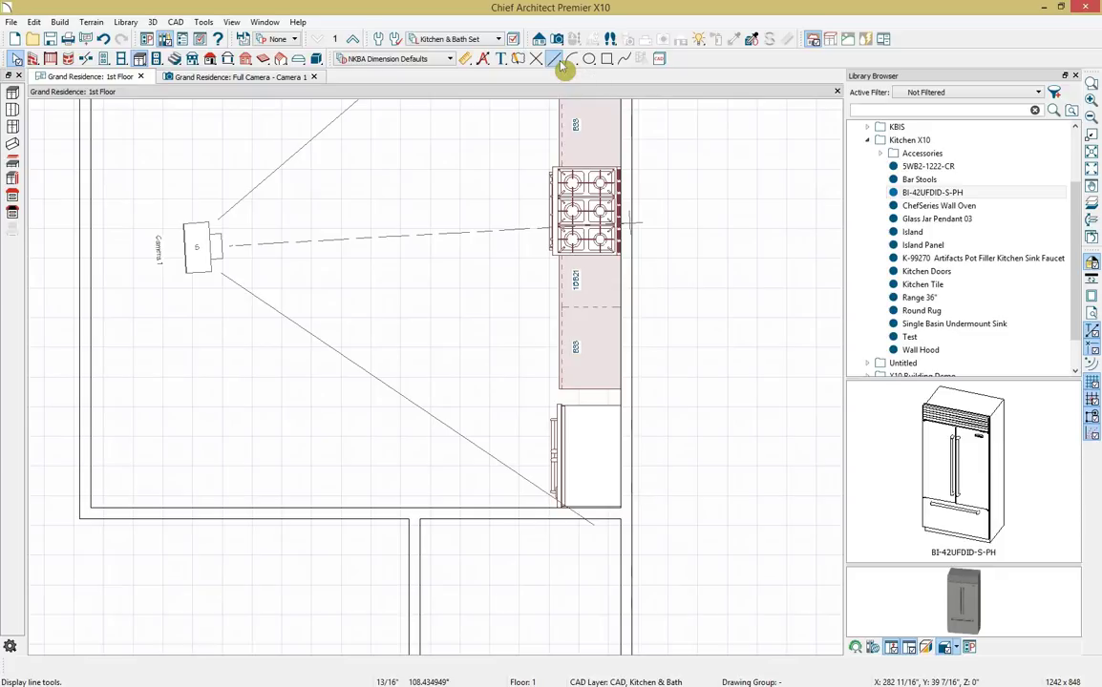
{"action": "left_click_drag", "start_coordinate": [594, 508], "coordinate": [595, 390]}
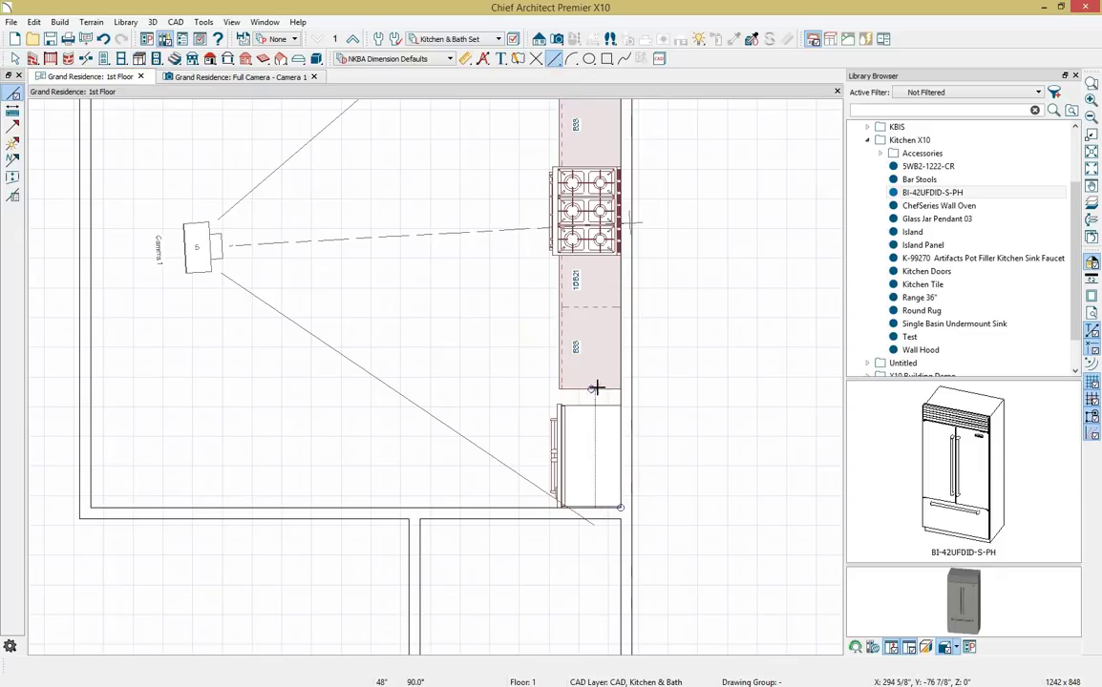
{"action": "key", "text": "space"}
Center the refrigerator on the CAD line between the wall and the end base cabinet.
{"action": "left_click", "coordinate": [576, 460]}
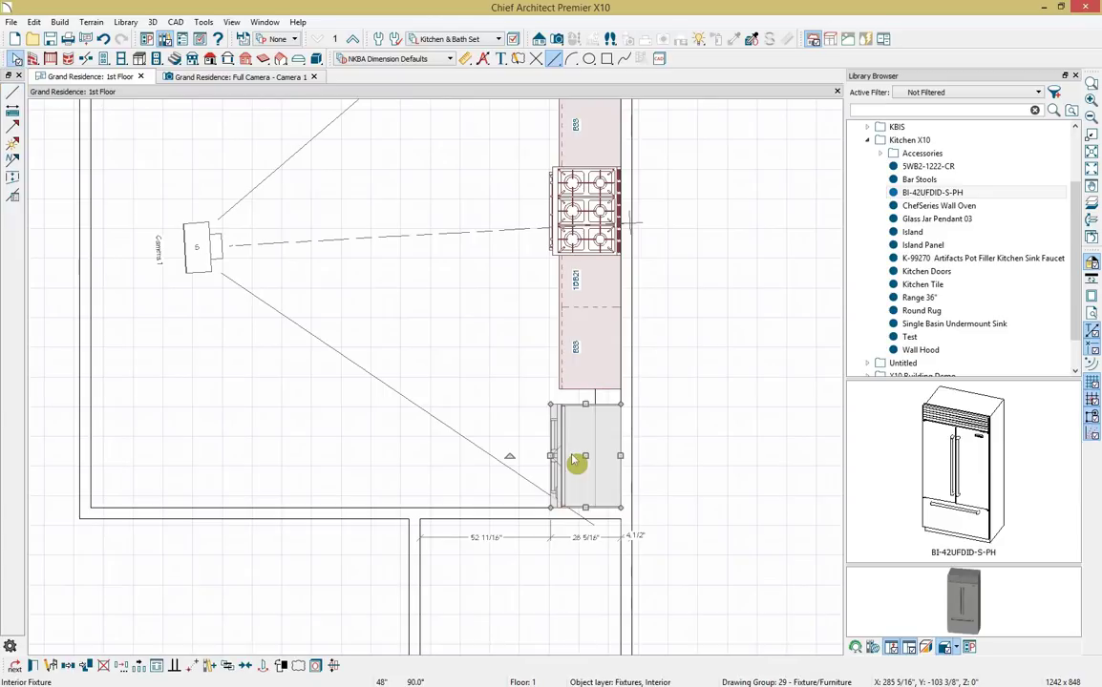
{"action": "left_click", "coordinate": [246, 665]}
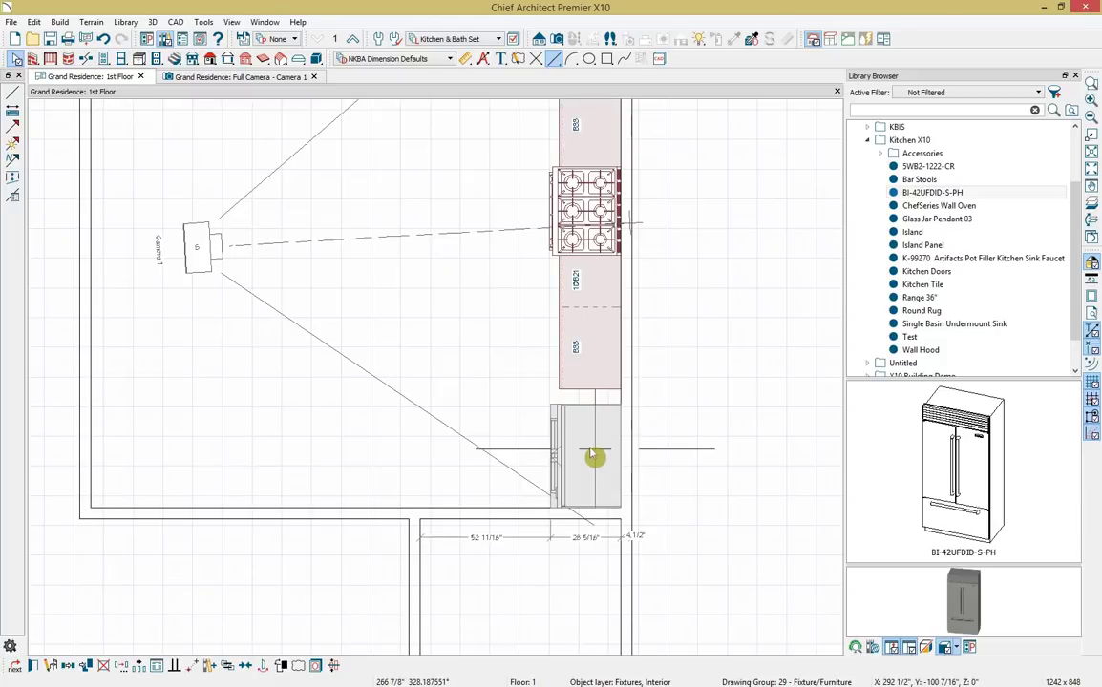
{"action": "left_click", "coordinate": [591, 454]}
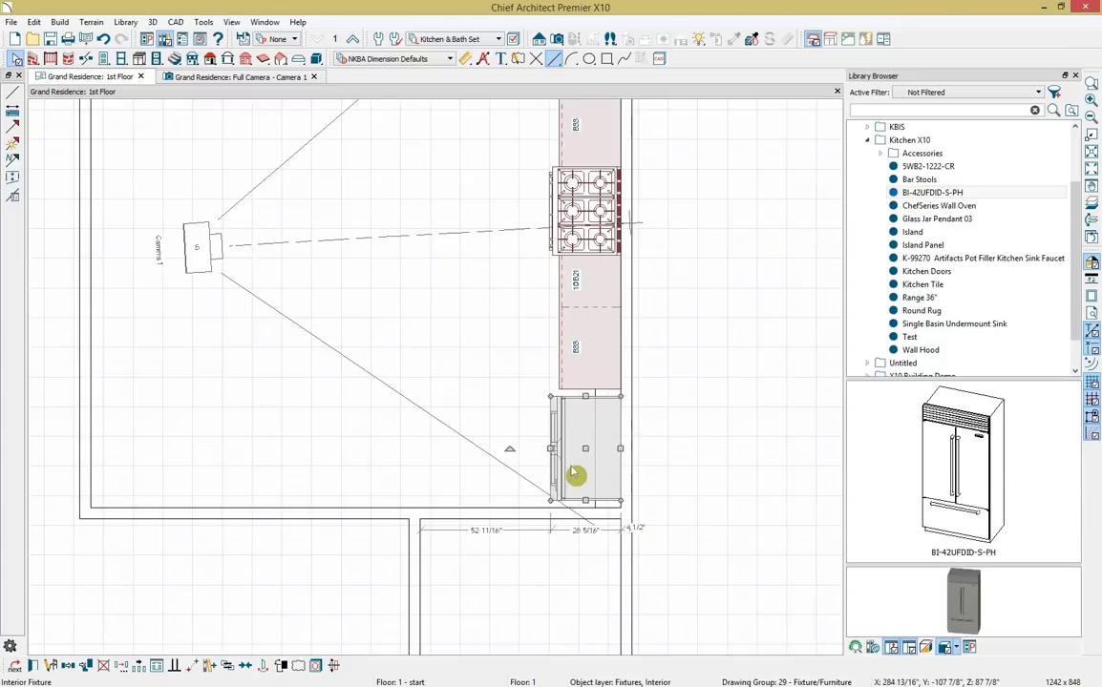
Delete the CAD reference line running through the refrigerator.
{"action": "left_click", "coordinate": [531, 443]}
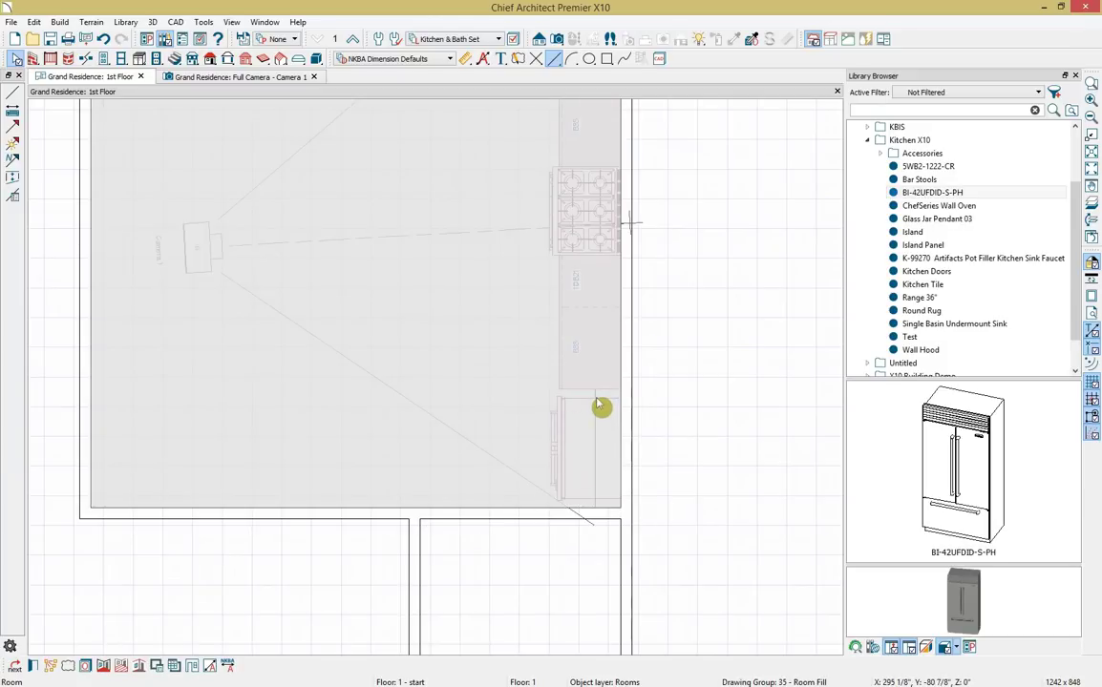
{"action": "left_click", "coordinate": [594, 410]}
{"action": "left_click", "coordinate": [590, 414]}
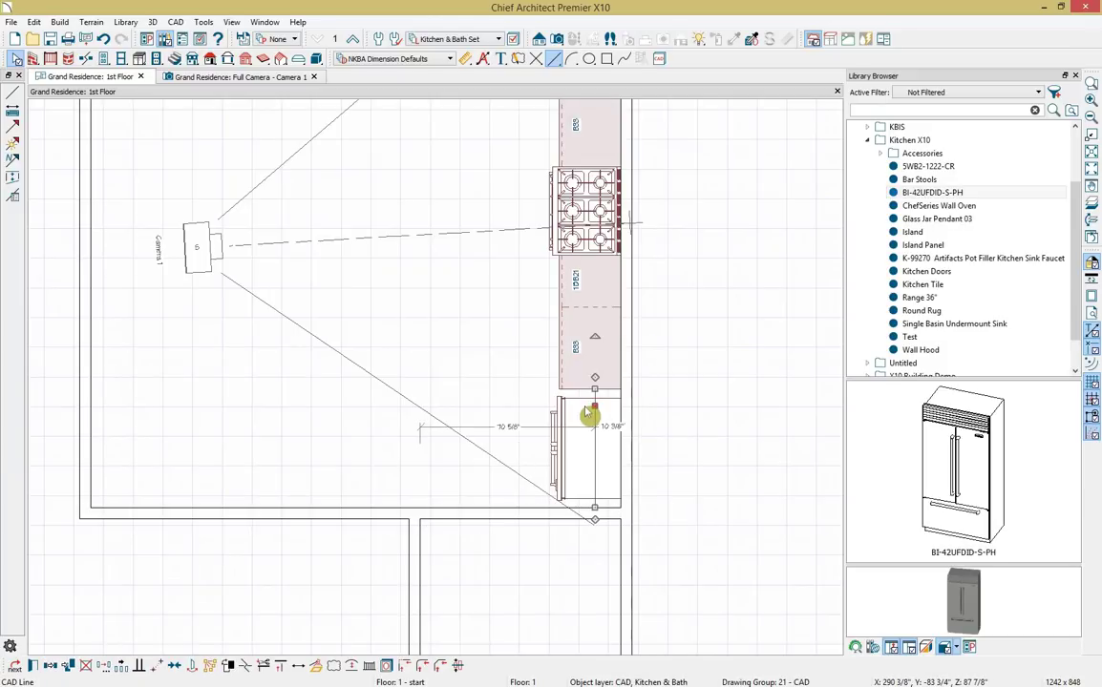
{"action": "key", "text": "Delete"}
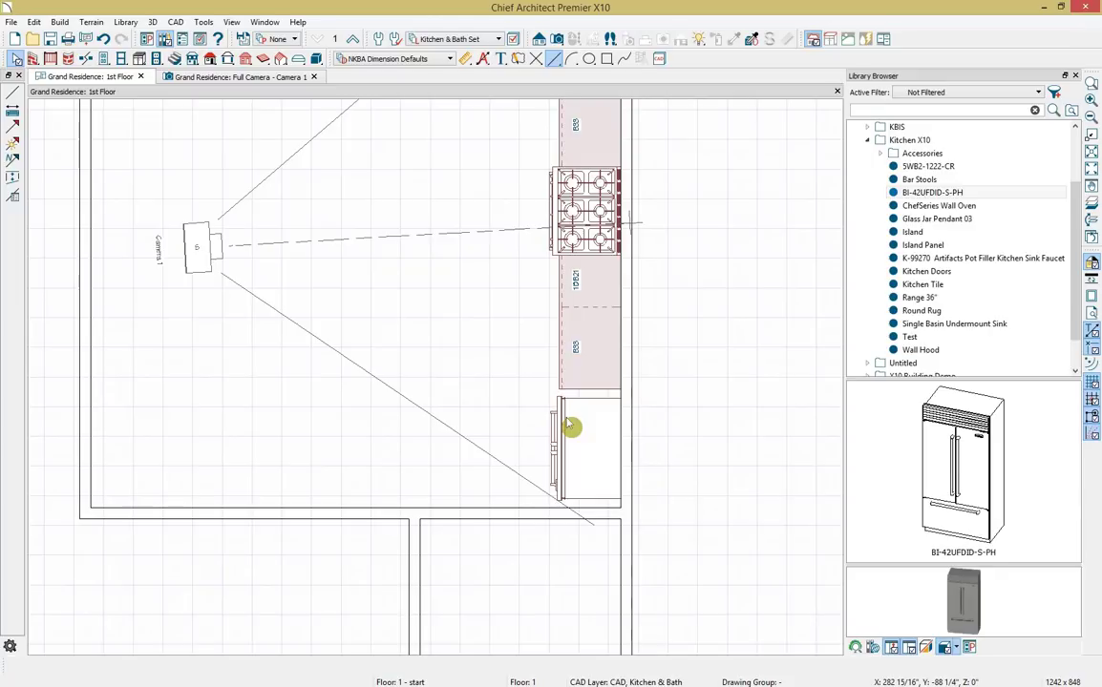
Create a wall elevation view of the wall with the cabinets, range and refrigerator.
{"action": "scroll", "coordinate": [570, 427], "scroll_direction": "up", "scroll_amount": 5}
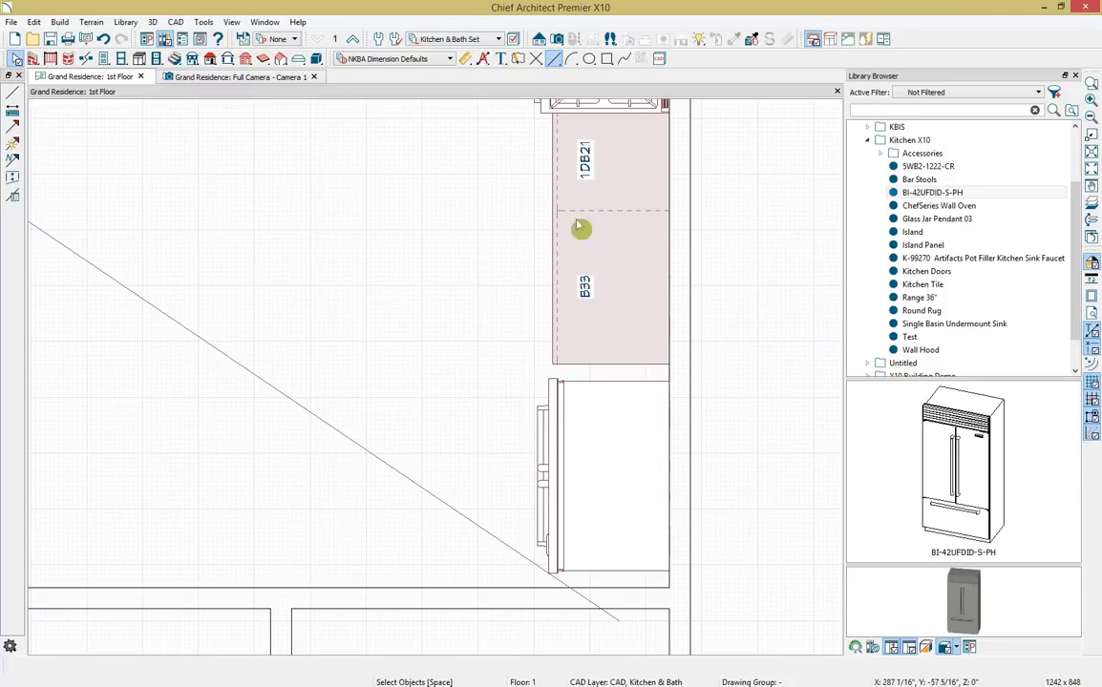
{"action": "left_click", "coordinate": [538, 39]}
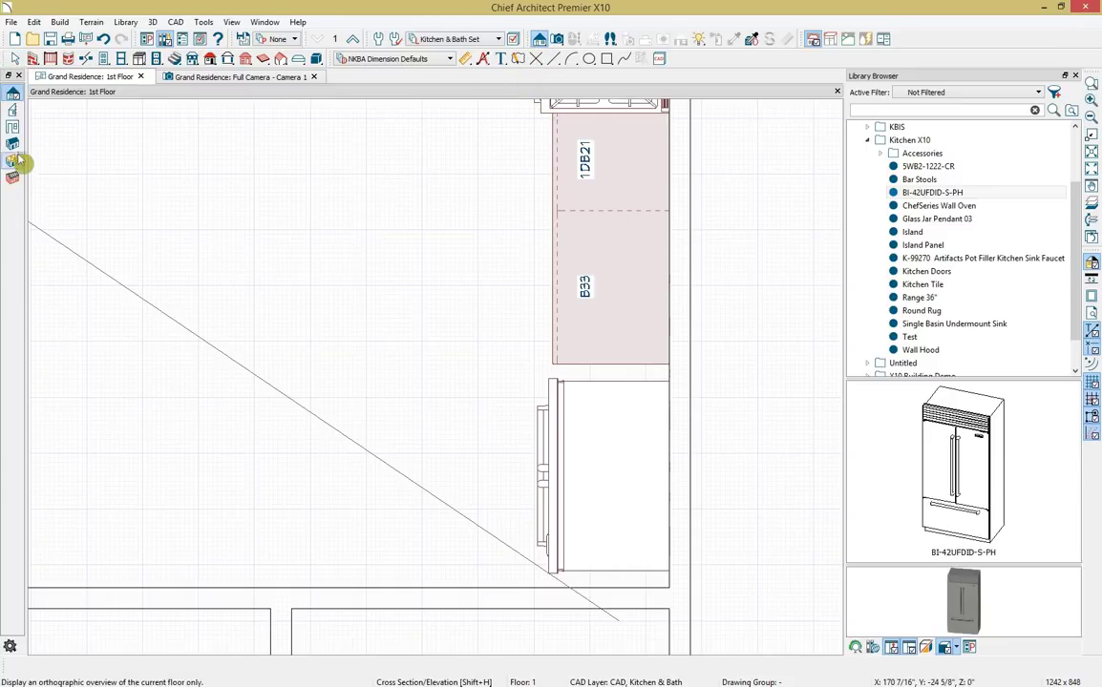
{"action": "left_click", "coordinate": [13, 126]}
{"action": "left_click_drag", "start_coordinate": [355, 188], "coordinate": [541, 188]}
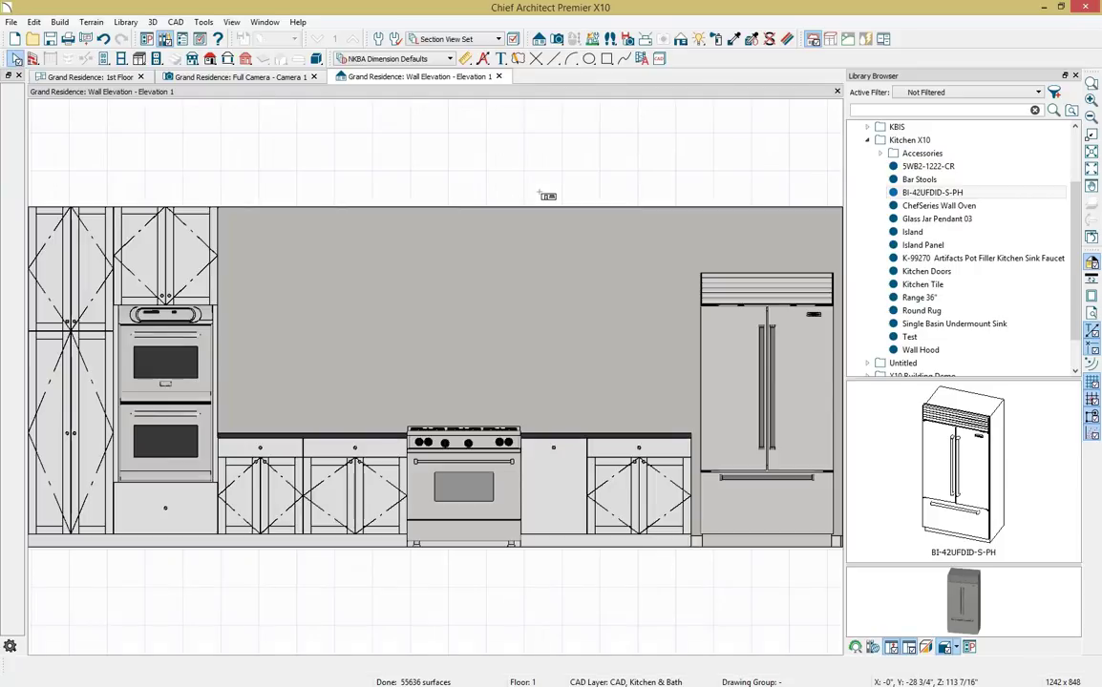
{"action": "scroll", "coordinate": [705, 277], "scroll_direction": "up", "scroll_amount": 5}
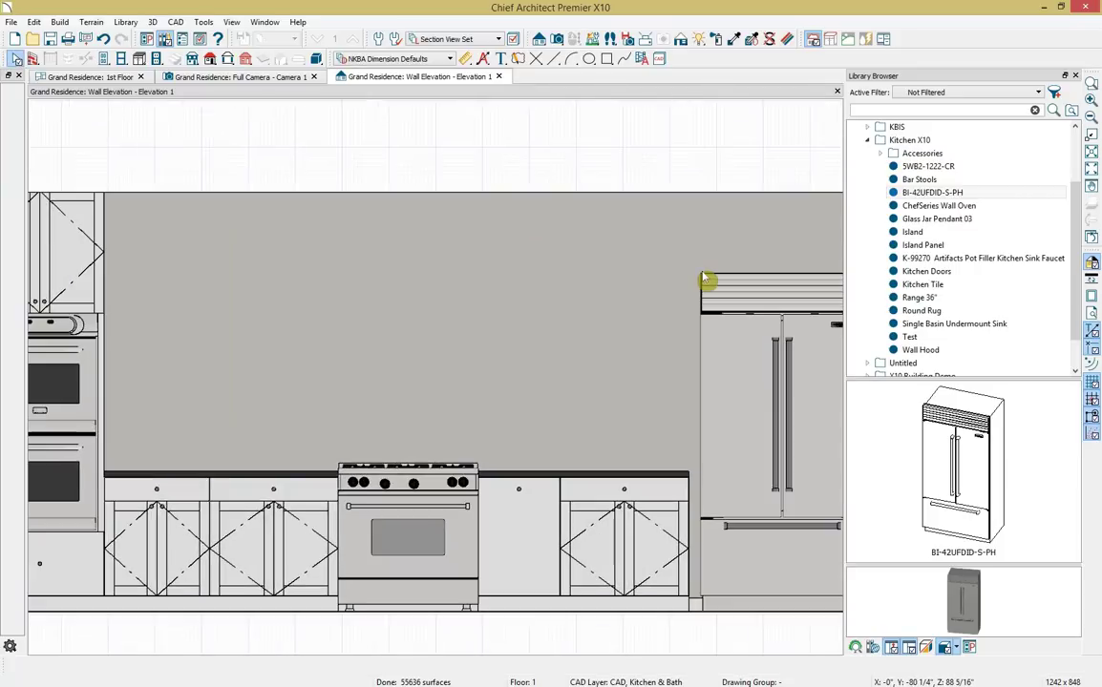
{"action": "scroll", "coordinate": [548, 250], "scroll_direction": "down", "scroll_amount": 1}
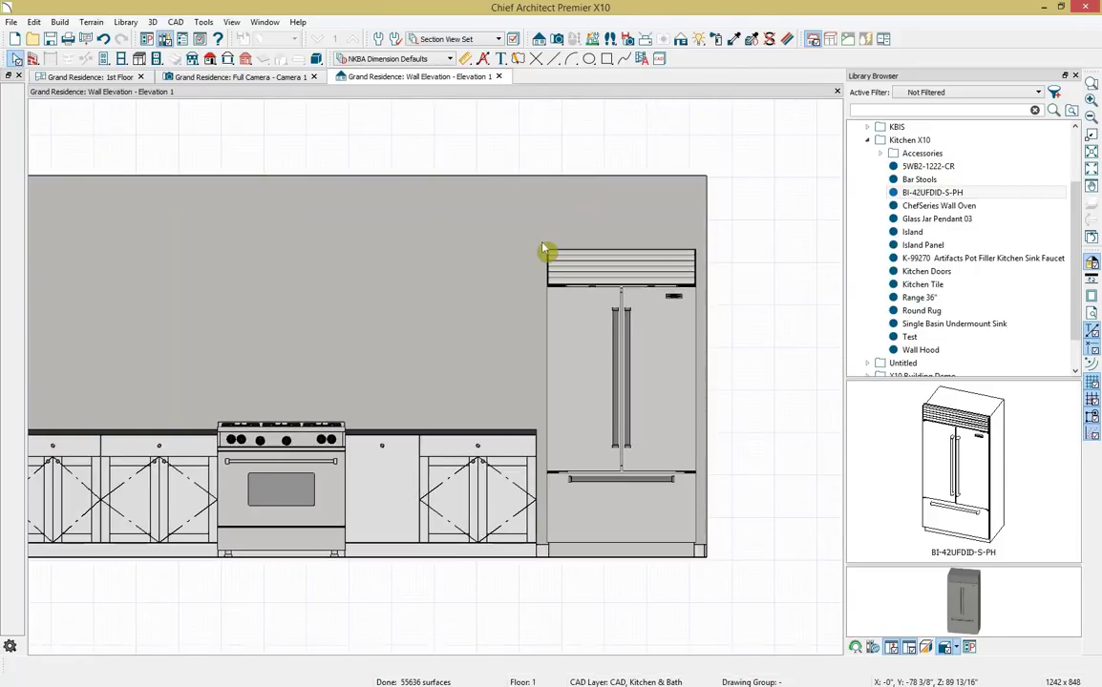
Place a cabinet partition in the gap between the end base cabinet and the refrigerator.
{"action": "left_click", "coordinate": [145, 59]}
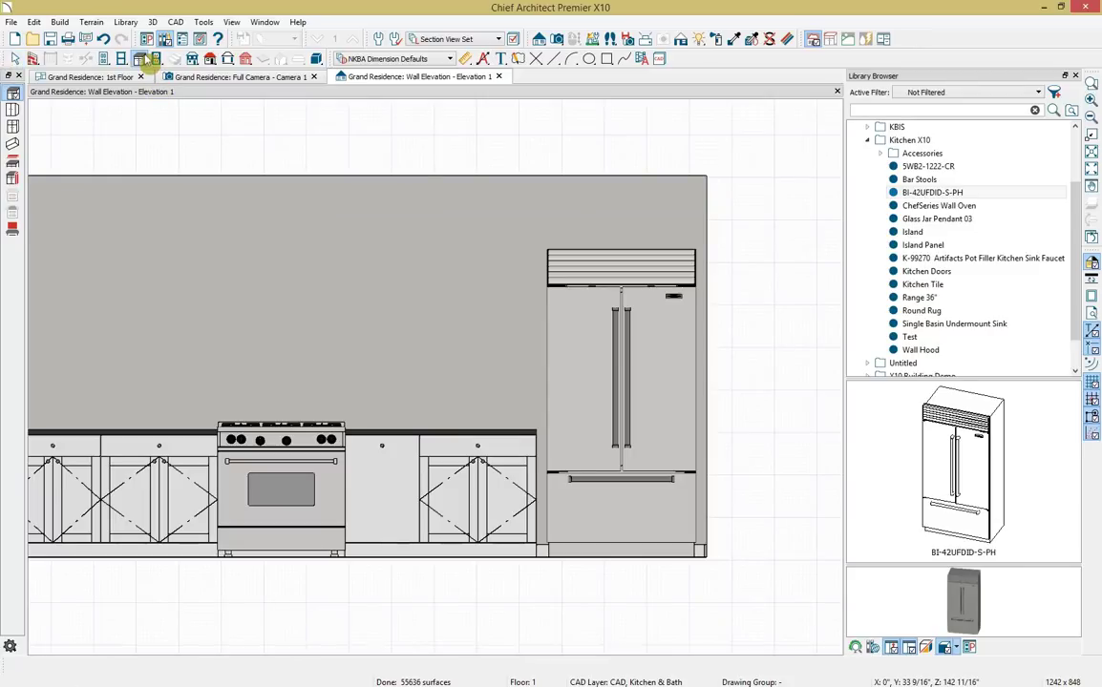
{"action": "left_click", "coordinate": [12, 179]}
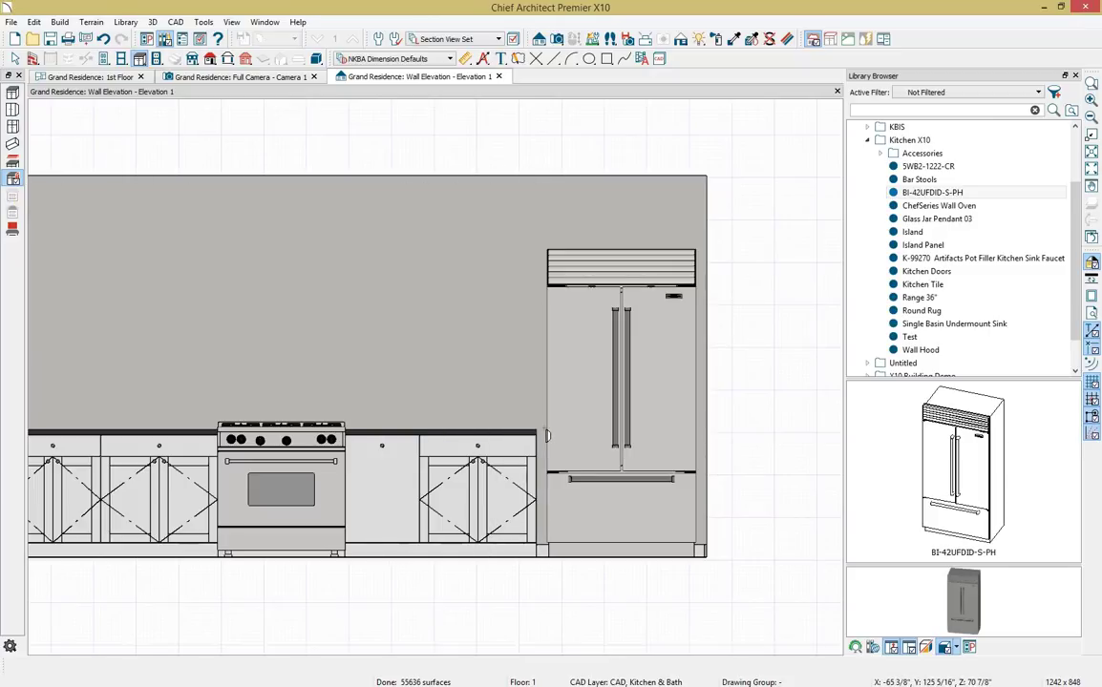
{"action": "left_click", "coordinate": [547, 436]}
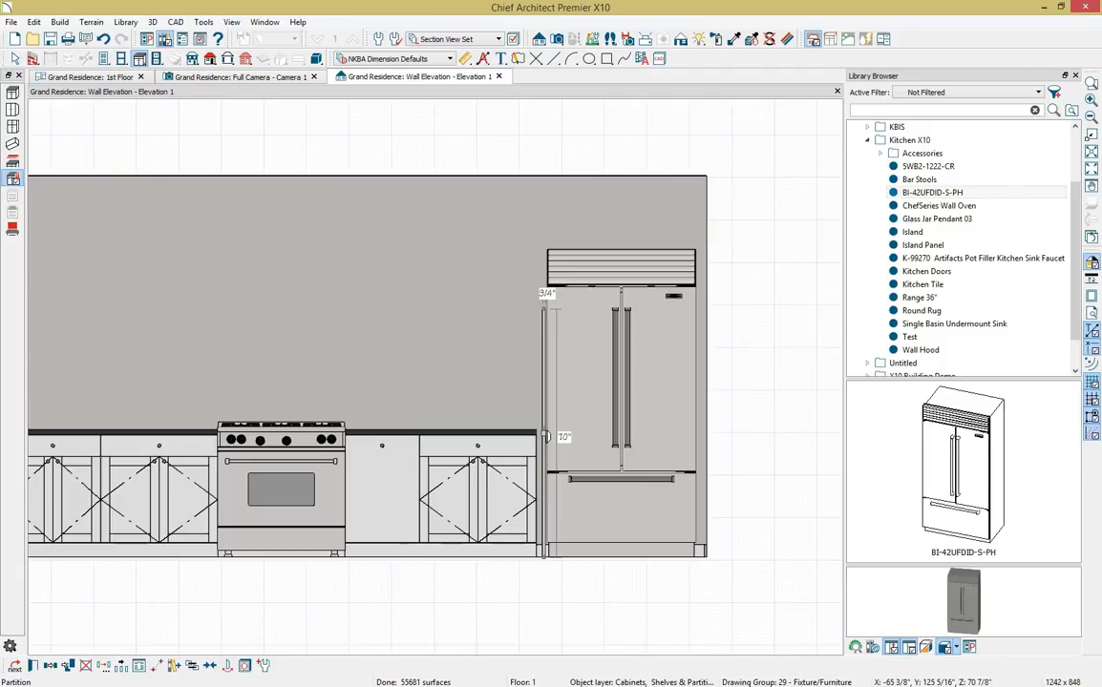
Size the partition beside the refrigerator to 87" high, 3" wide and 24" deep.
{"action": "double_click", "coordinate": [546, 436]}
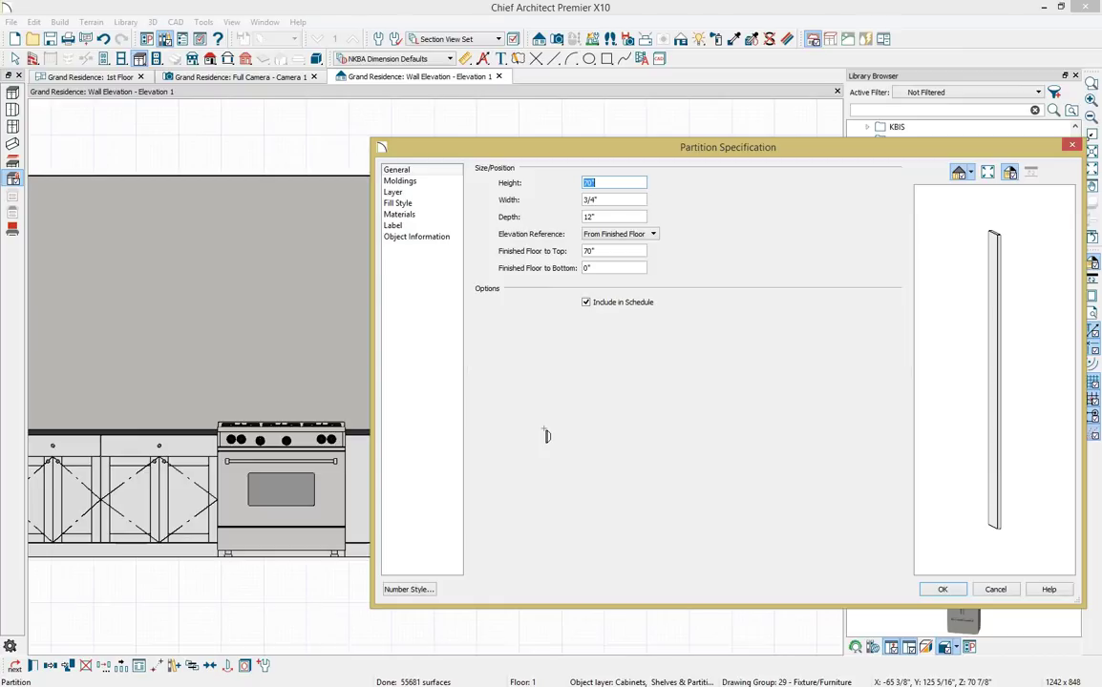
{"action": "type", "text": "87"}
{"action": "key", "text": "Tab"}
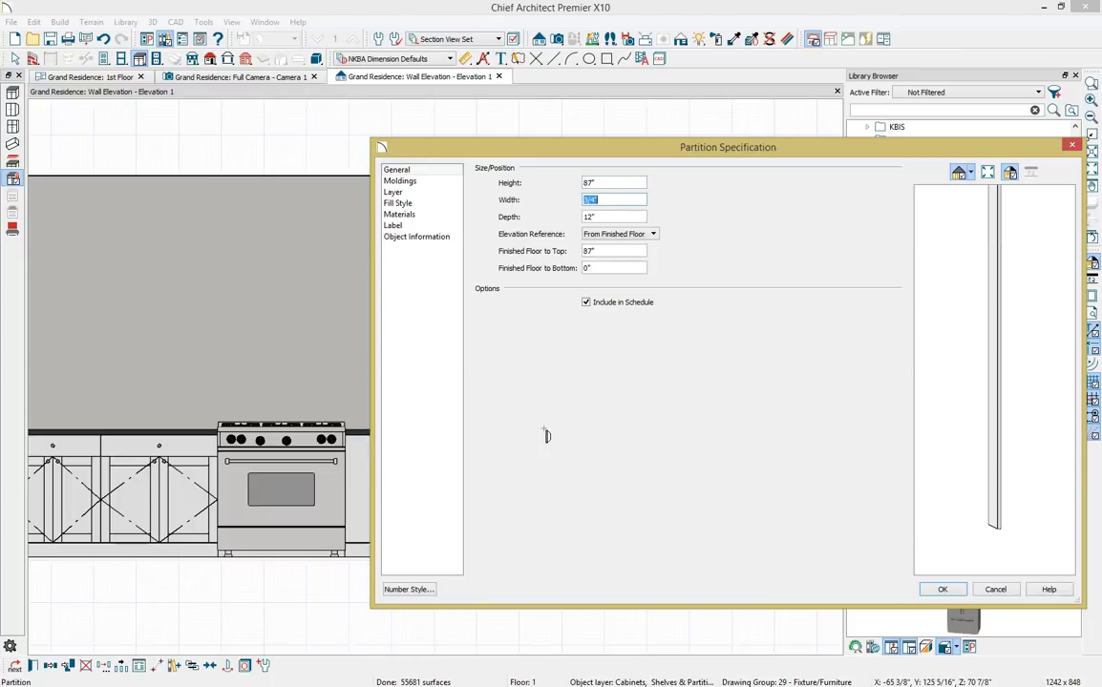
{"action": "type", "text": "3"}
{"action": "key", "text": "Tab"}
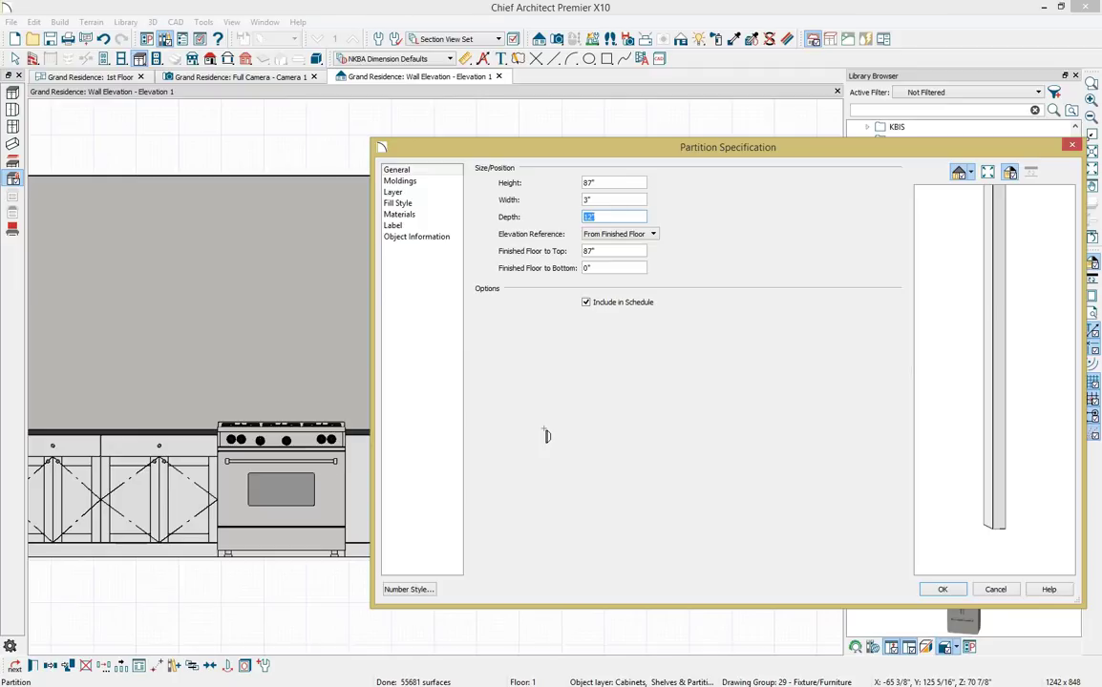
{"action": "type", "text": "24"}
{"action": "left_click", "coordinate": [944, 589]}
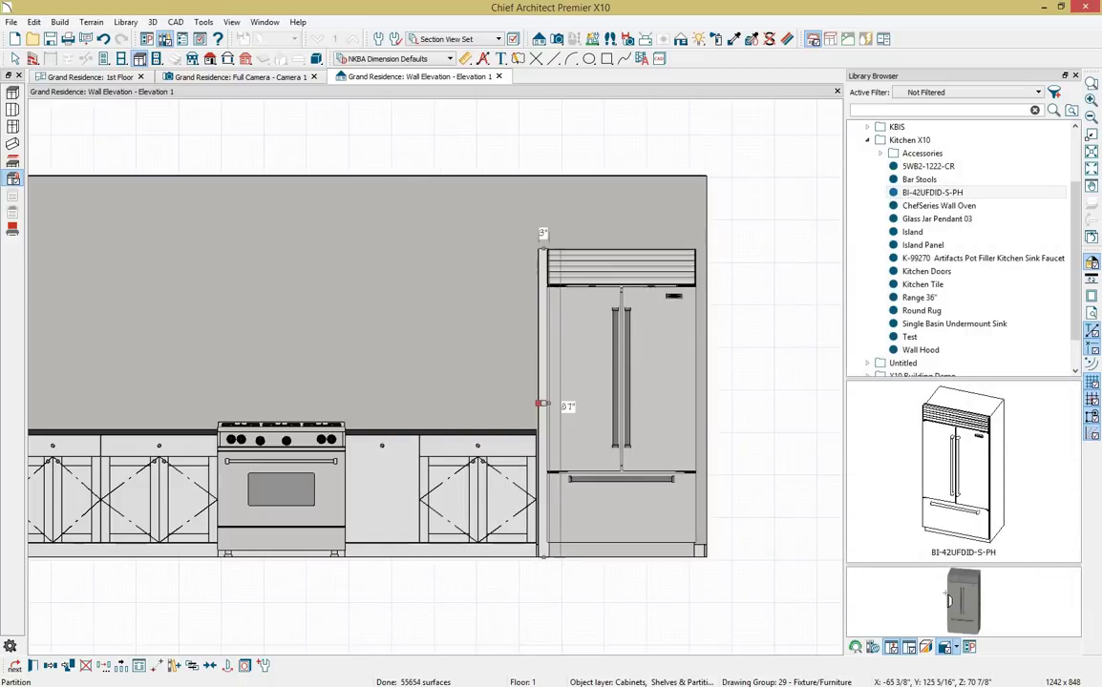
Move the partition flush against the end base cabinet and mirror a copy of it to the other side of the refrigerator.
{"action": "left_click", "coordinate": [538, 403]}
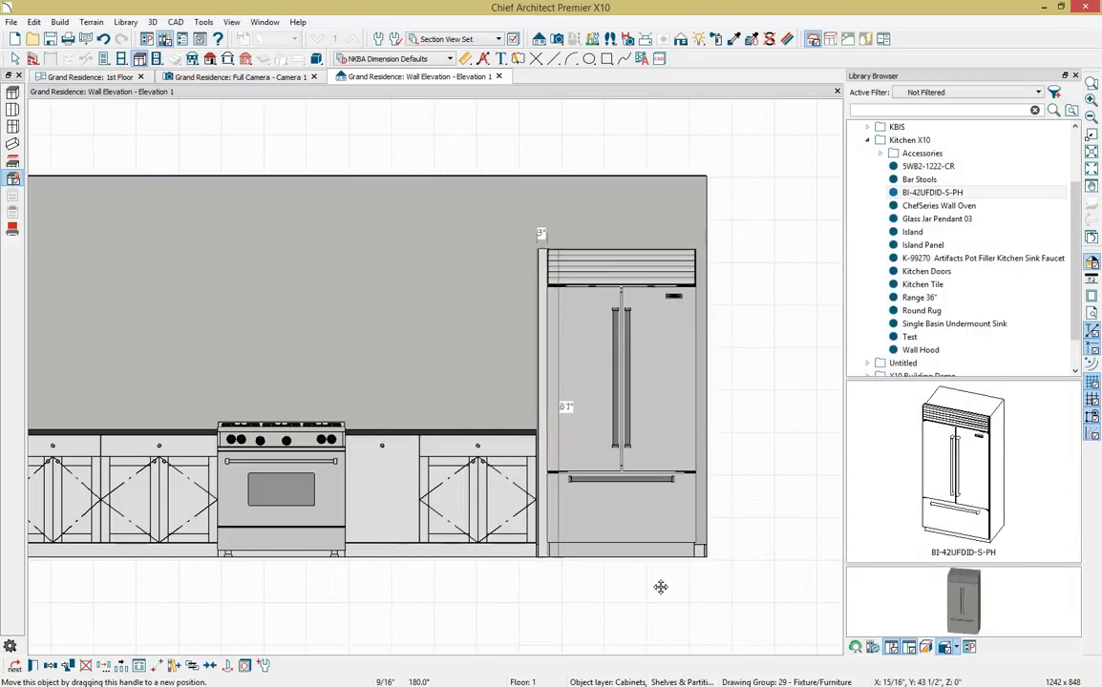
{"action": "left_click", "coordinate": [50, 665]}
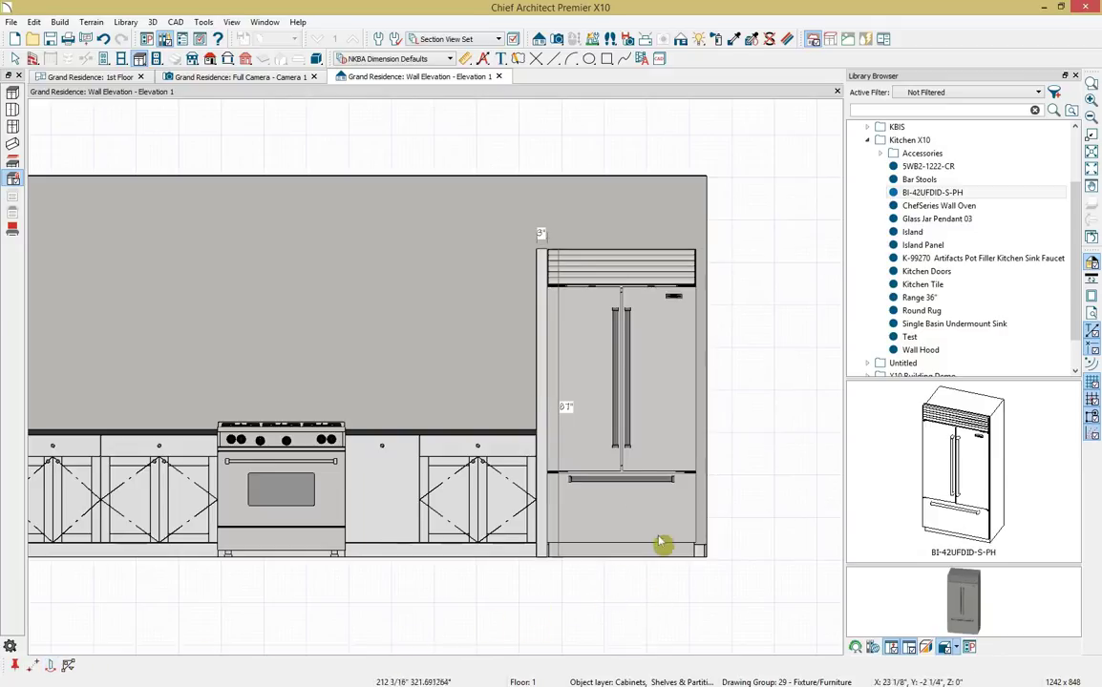
{"action": "left_click", "coordinate": [620, 541]}
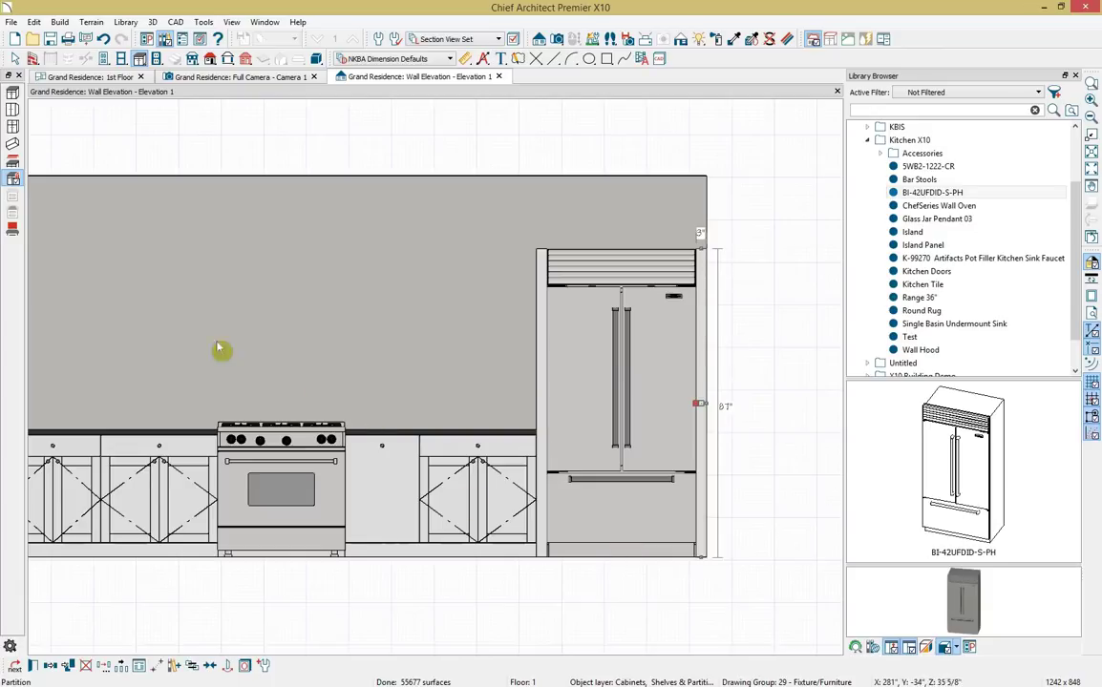
Place a wall cabinet above the refrigerator and size it 21" high, 48" wide and 24" deep.
{"action": "left_click", "coordinate": [13, 110]}
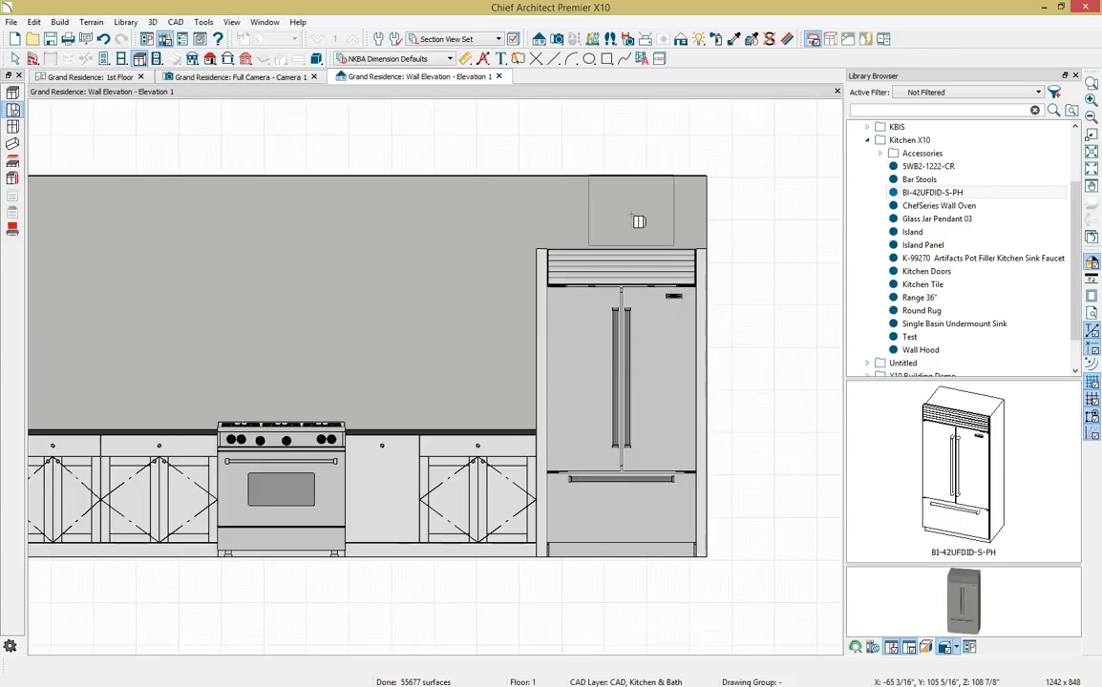
{"action": "left_click", "coordinate": [639, 222]}
{"action": "double_click", "coordinate": [639, 222]}
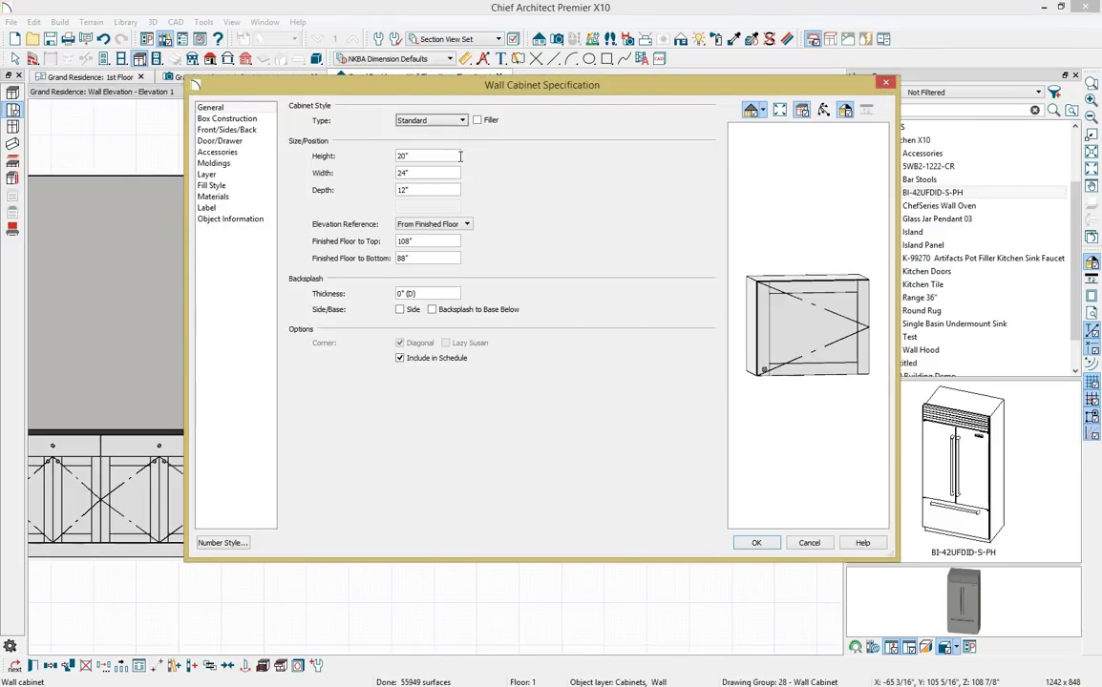
{"action": "left_click_drag", "start_coordinate": [459, 155], "coordinate": [363, 159]}
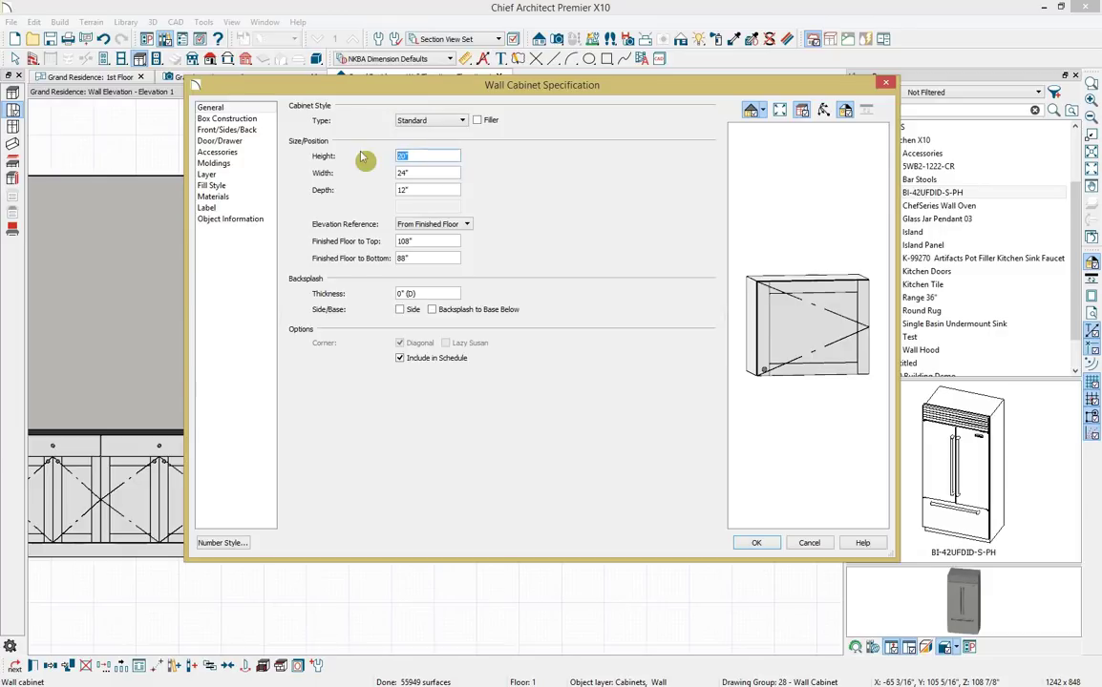
{"action": "type", "text": "21"}
{"action": "key", "text": "Tab"}
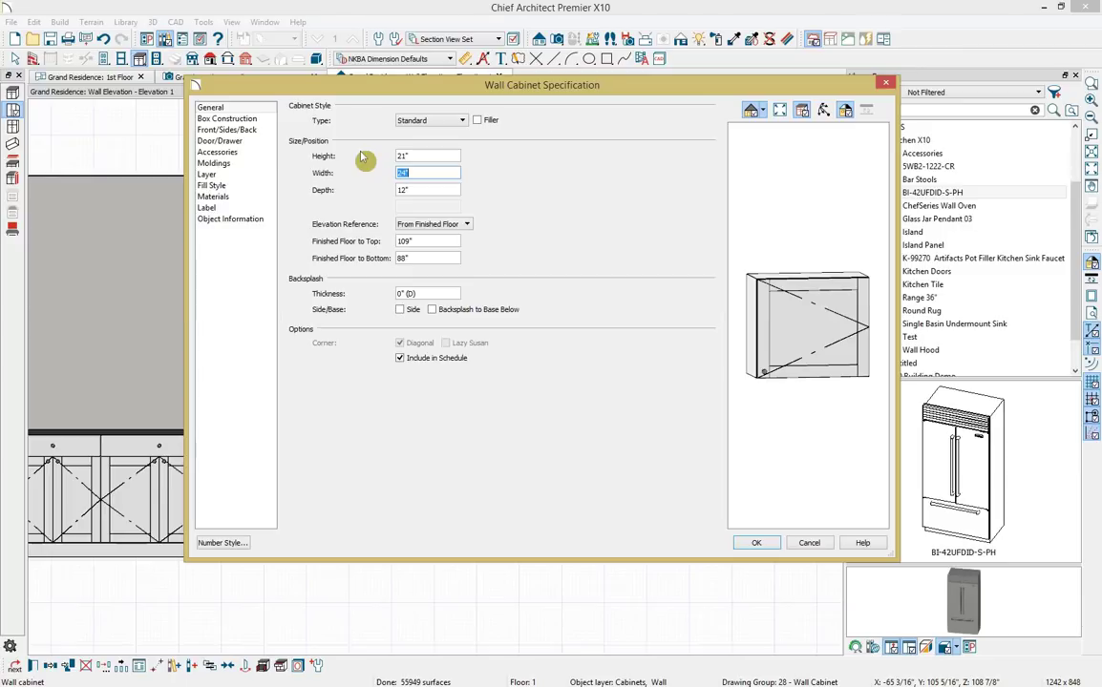
{"action": "type", "text": "48"}
{"action": "key", "text": "Tab"}
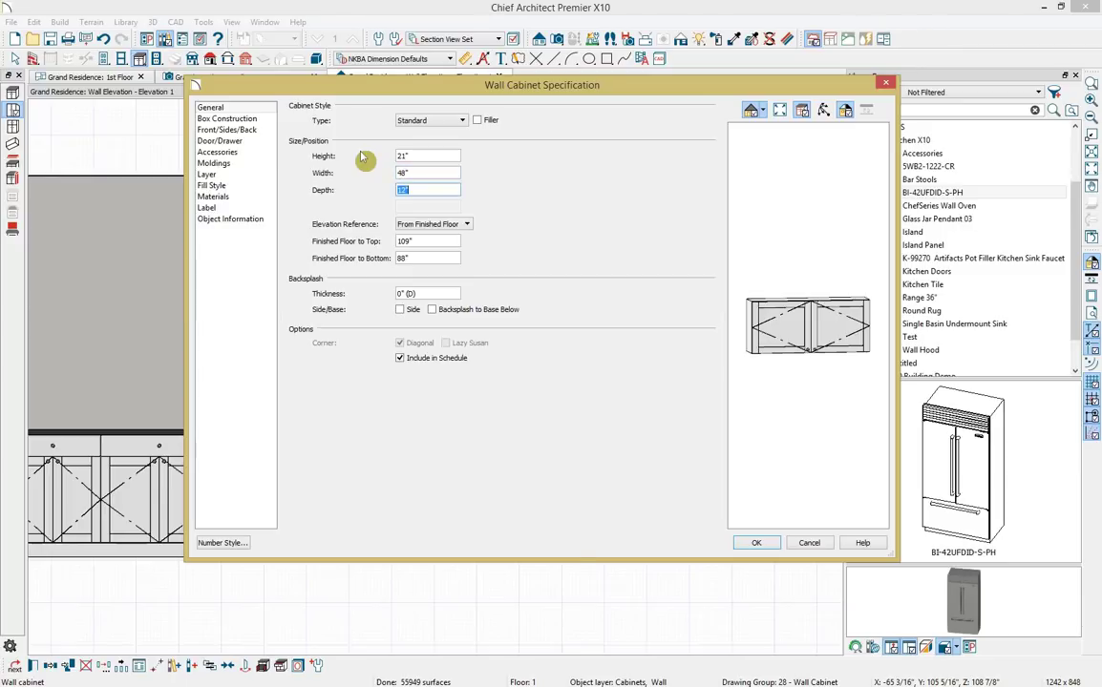
{"action": "type", "text": "24"}
{"action": "left_click", "coordinate": [775, 549]}
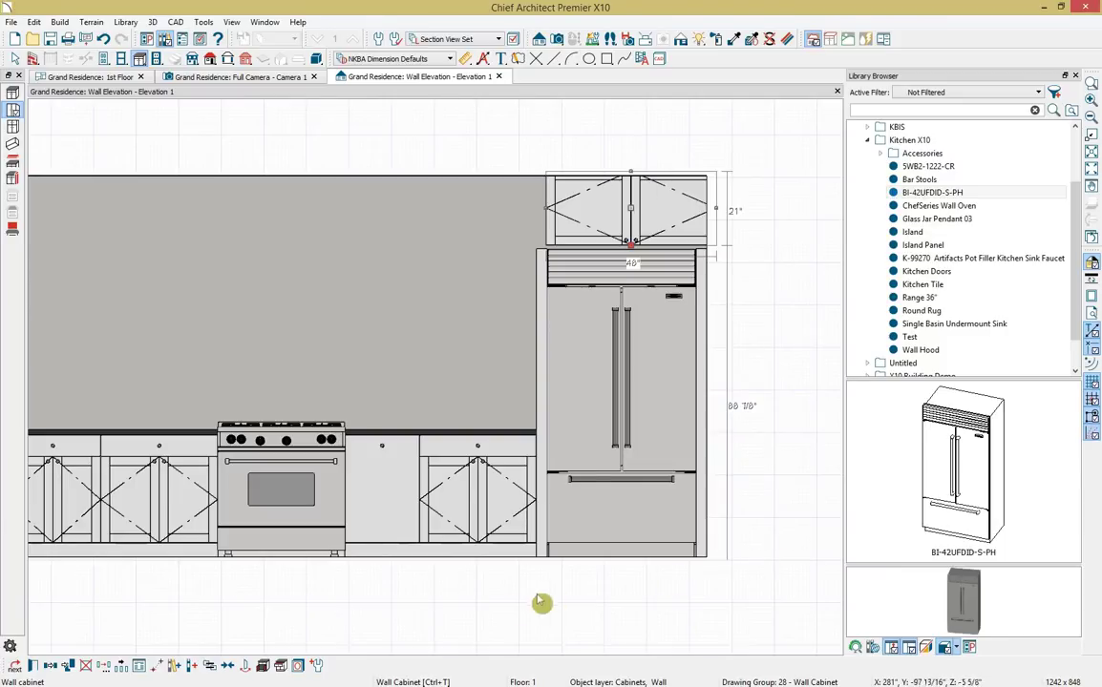
Center the wall cabinet over the refrigerator and set its finished floor to top height to 108".
{"action": "left_click", "coordinate": [245, 665]}
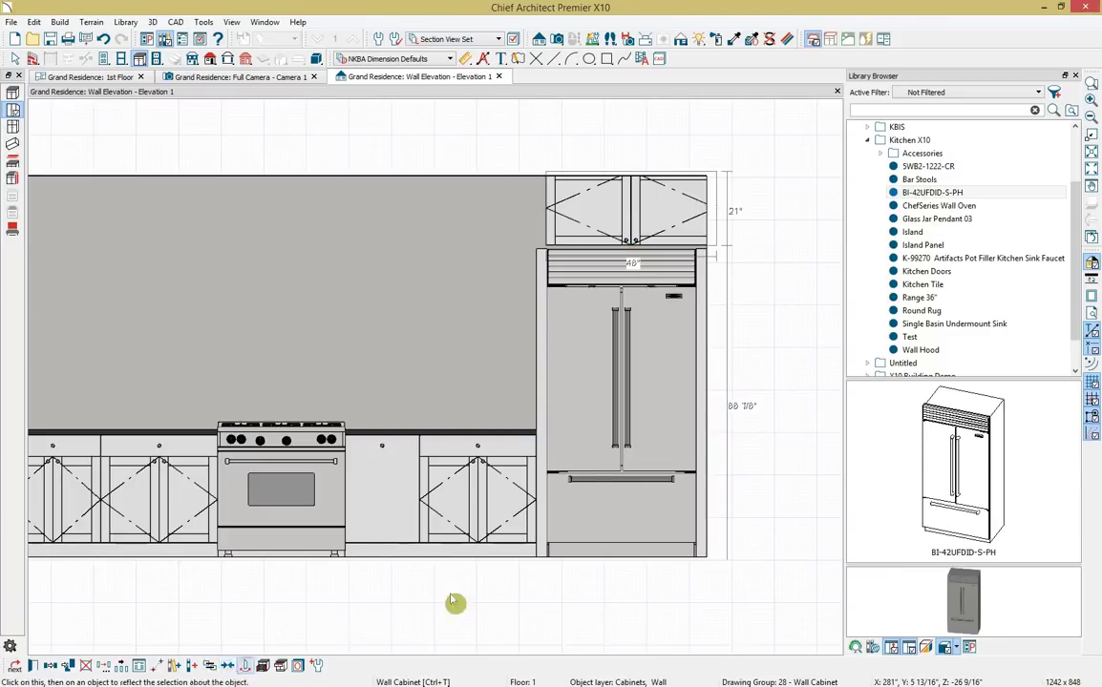
{"action": "left_click", "coordinate": [621, 389]}
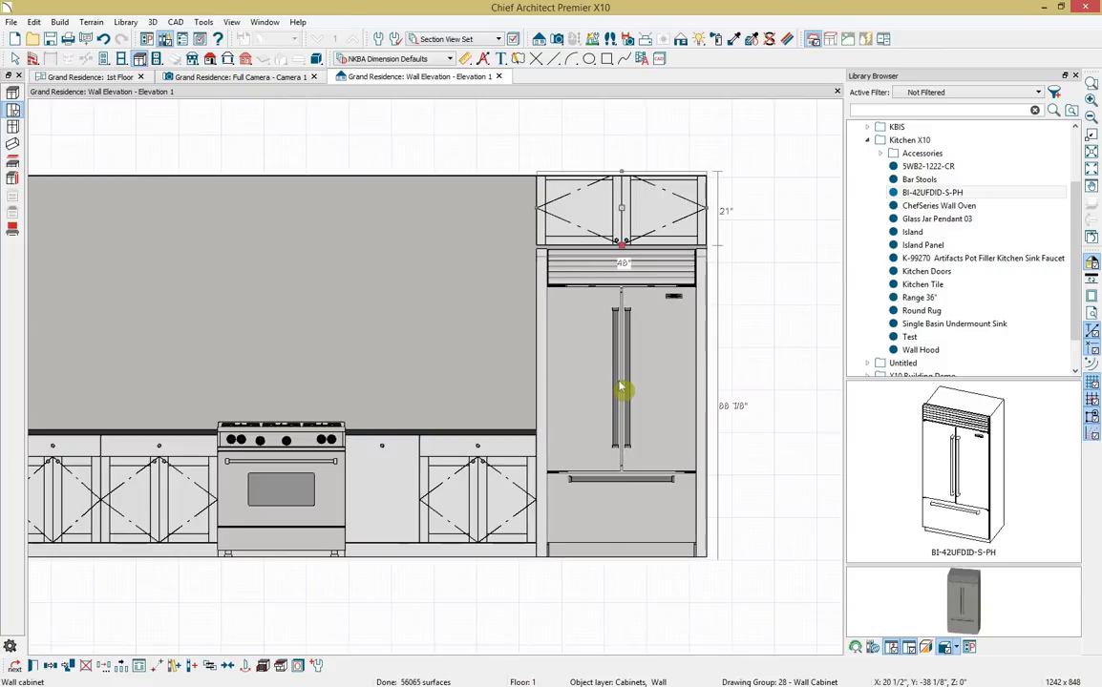
{"action": "double_click", "coordinate": [658, 245]}
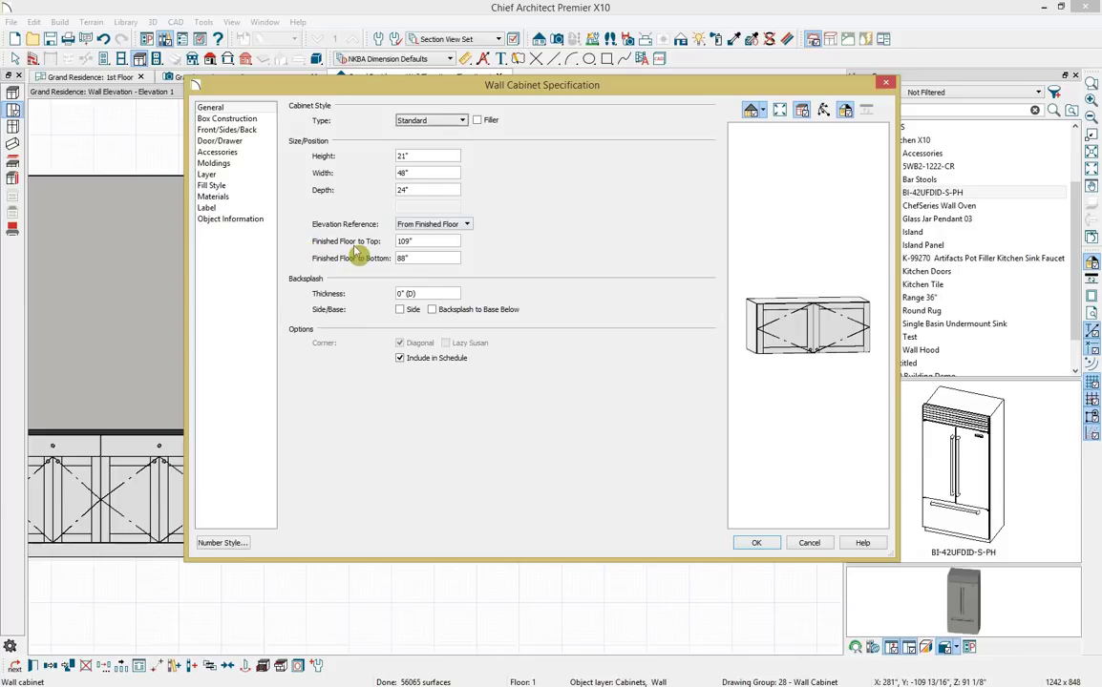
{"action": "double_click", "coordinate": [403, 241]}
{"action": "type", "text": "108"}
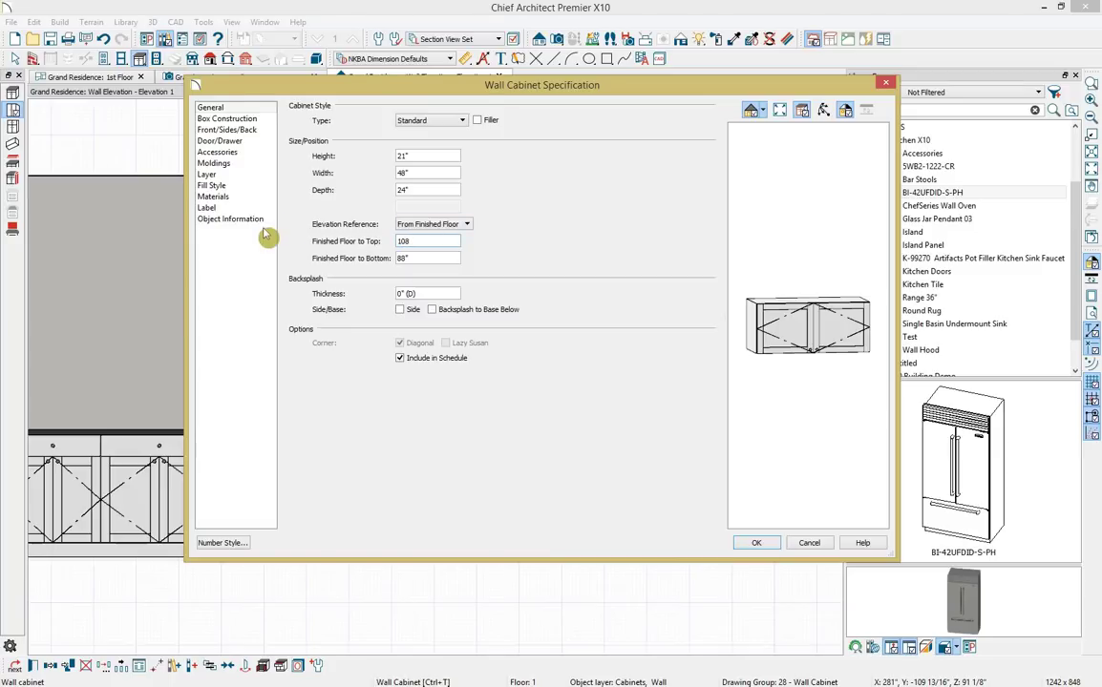
{"action": "key", "text": "Return"}
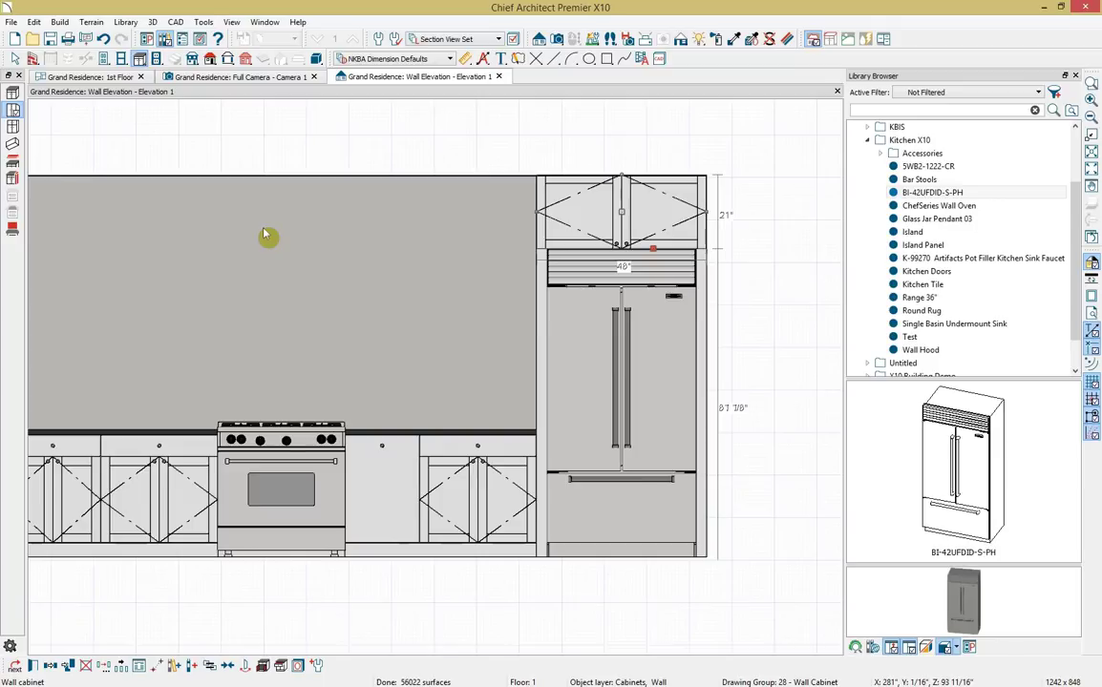
Place a wall cabinet on the range side of the over-refrigerator cabinet and set its width to 33".
{"action": "left_click", "coordinate": [13, 108]}
{"action": "left_click_drag", "start_coordinate": [300, 230], "coordinate": [512, 252]}
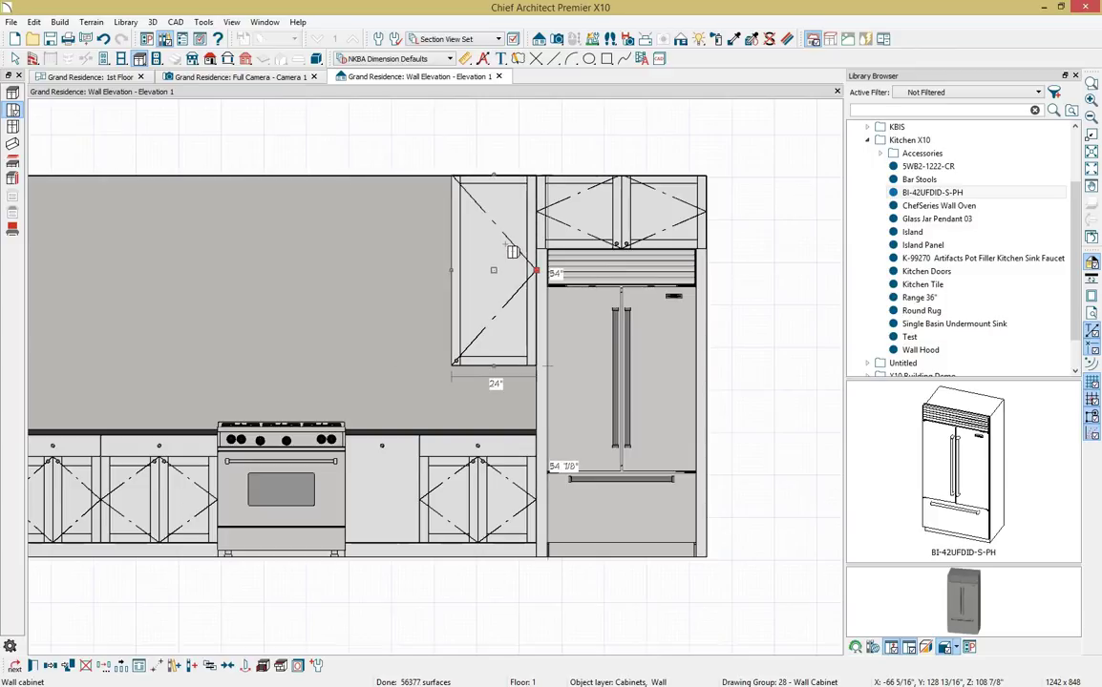
{"action": "double_click", "coordinate": [513, 252]}
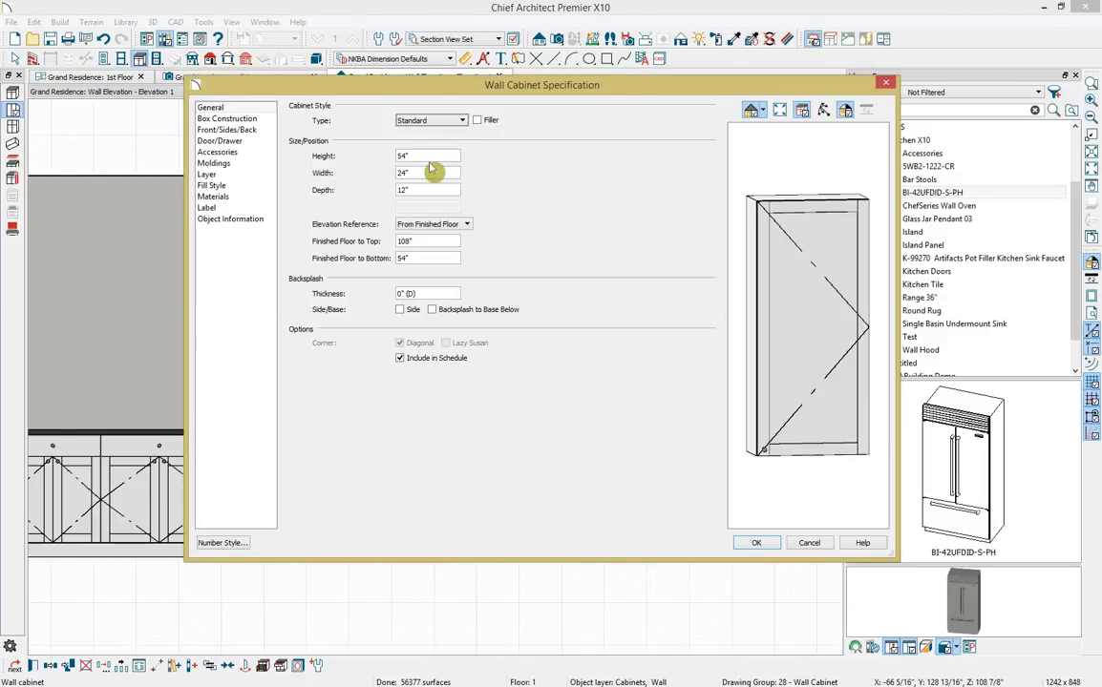
{"action": "left_click_drag", "start_coordinate": [431, 169], "coordinate": [344, 174]}
{"action": "type", "text": "33"}
{"action": "key", "text": "Tab"}
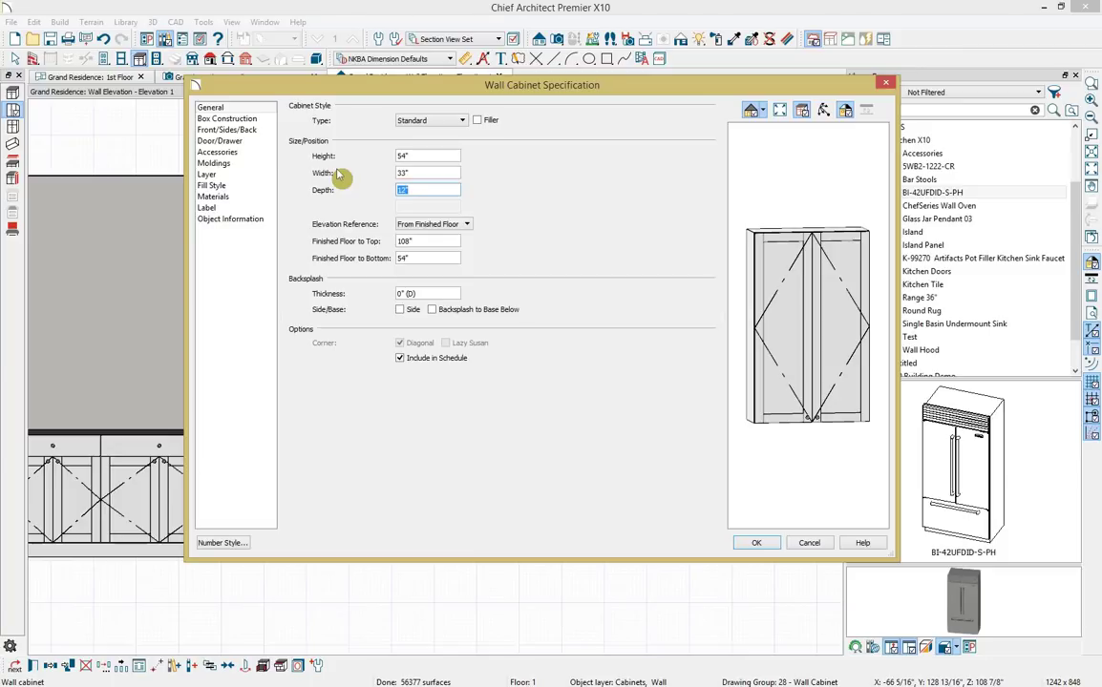
Split the 33" wall cabinet's door face horizontally and set the upper door item's height to 20".
{"action": "left_click", "coordinate": [254, 131]}
{"action": "left_click", "coordinate": [798, 321]}
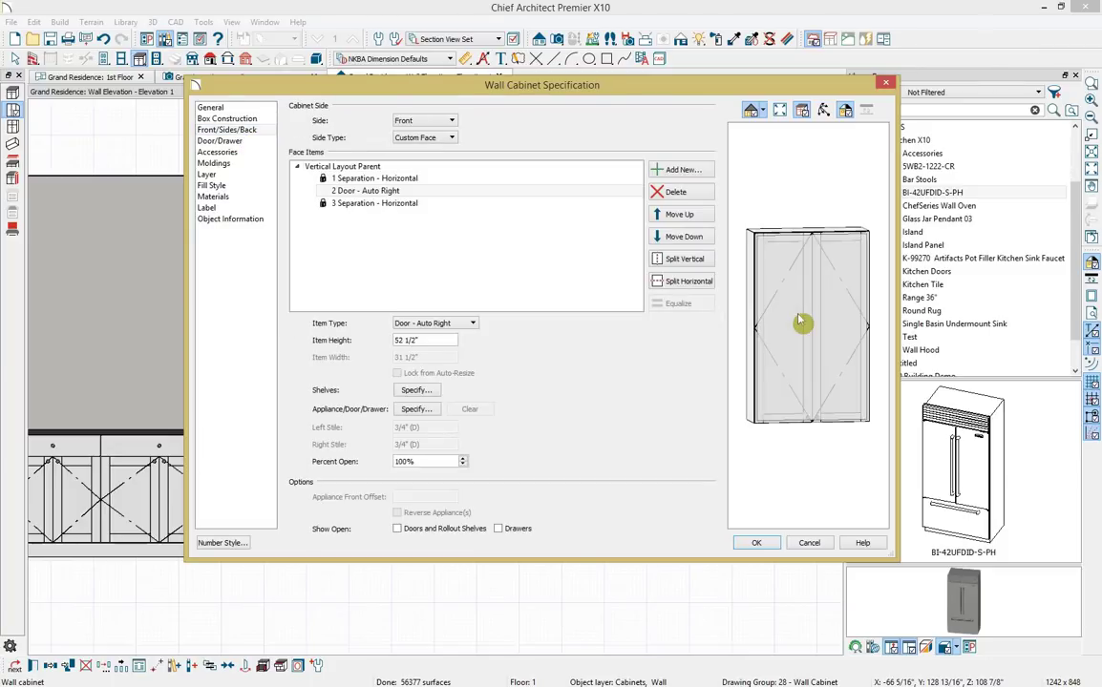
{"action": "left_click", "coordinate": [700, 285]}
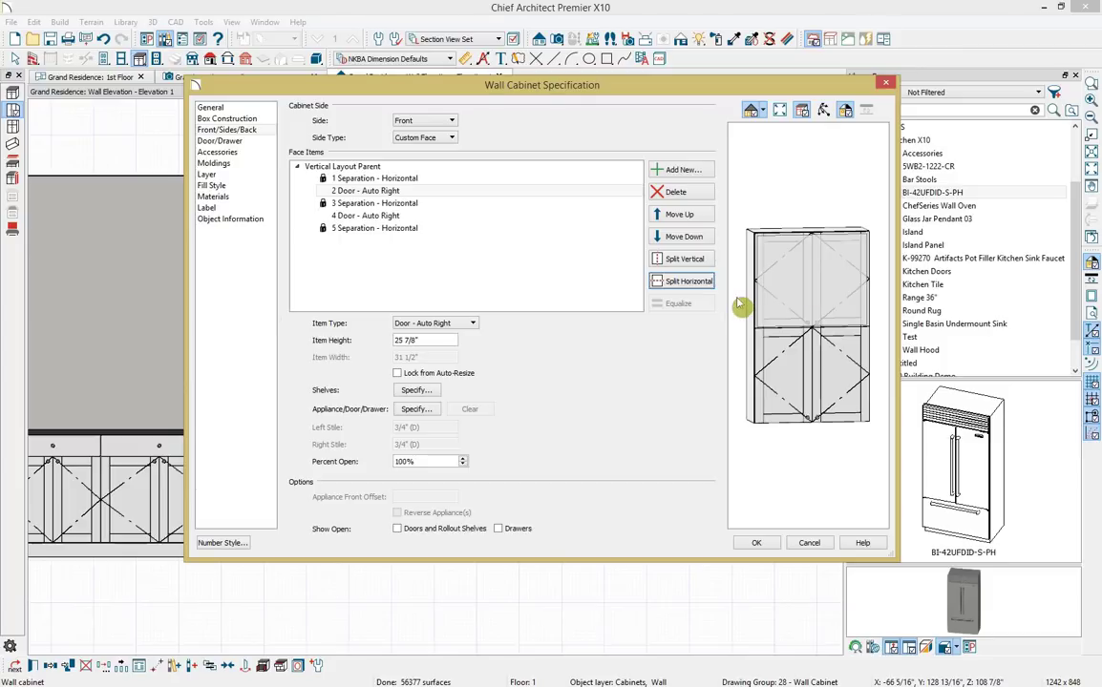
{"action": "left_click", "coordinate": [425, 340]}
{"action": "type", "text": "20"}
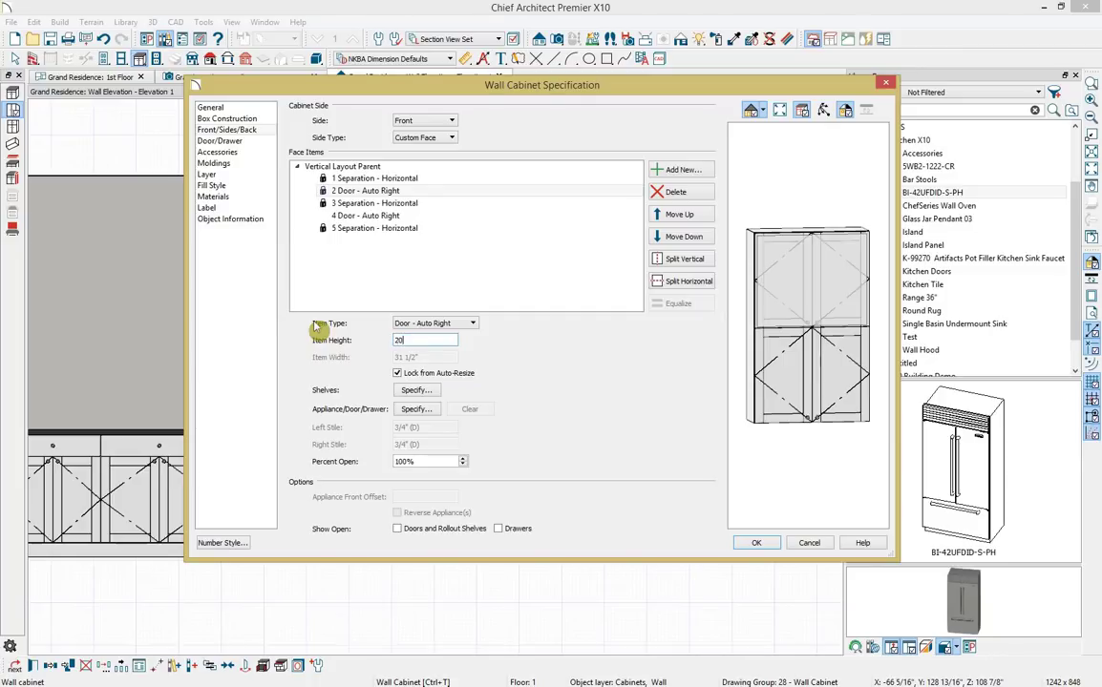
{"action": "key", "text": "Tab"}
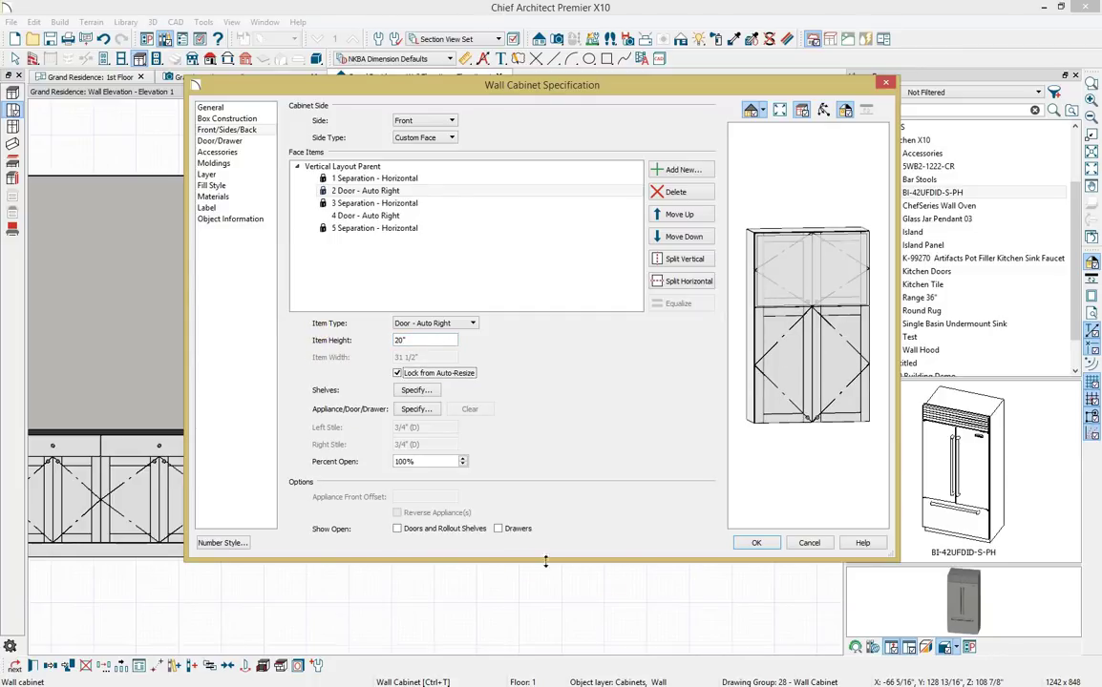
{"action": "left_click", "coordinate": [757, 543]}
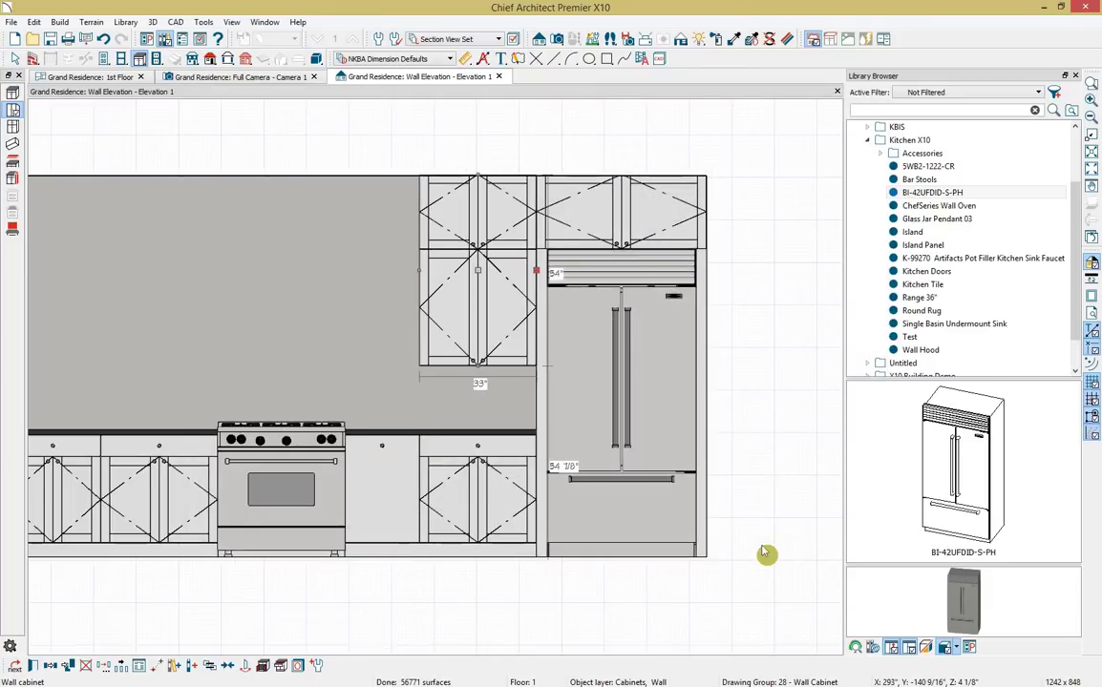
Set the split-door wall cabinet as the wall cabinet default and place another one beside it toward the range.
{"action": "left_click", "coordinate": [316, 667]}
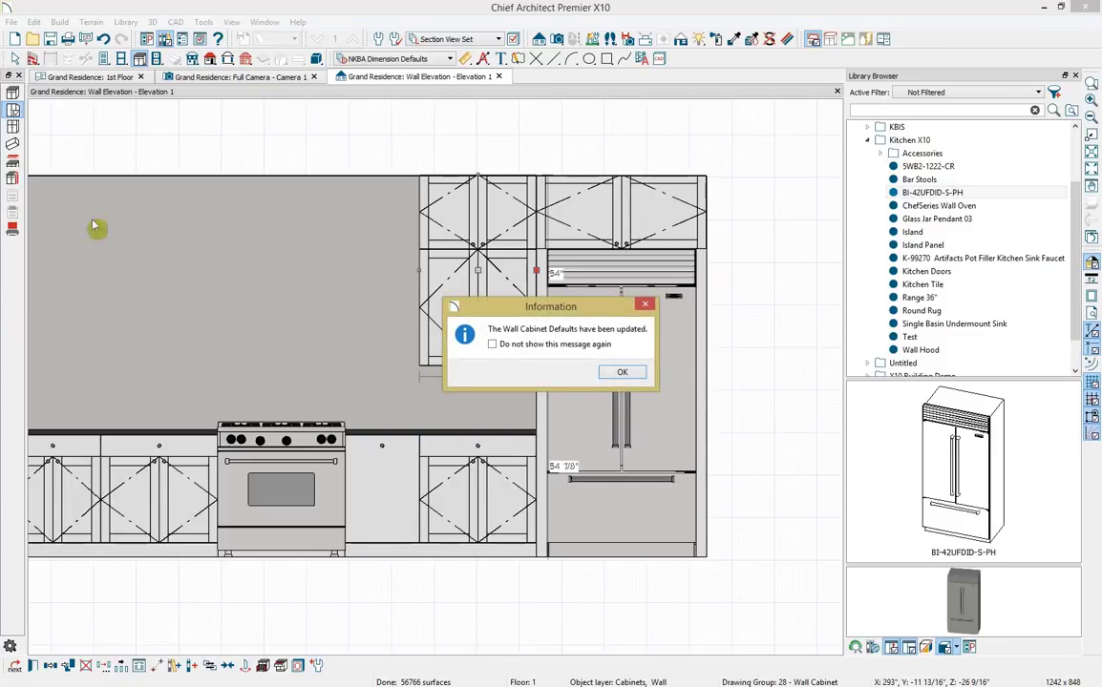
{"action": "left_click", "coordinate": [626, 372]}
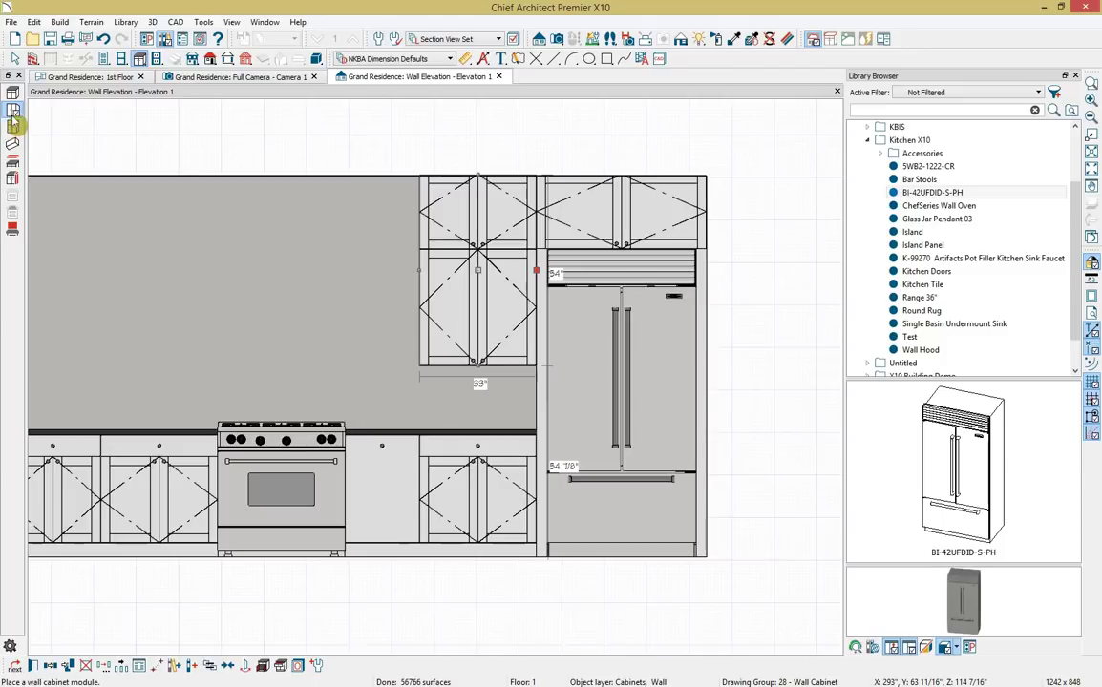
{"action": "left_click", "coordinate": [12, 111]}
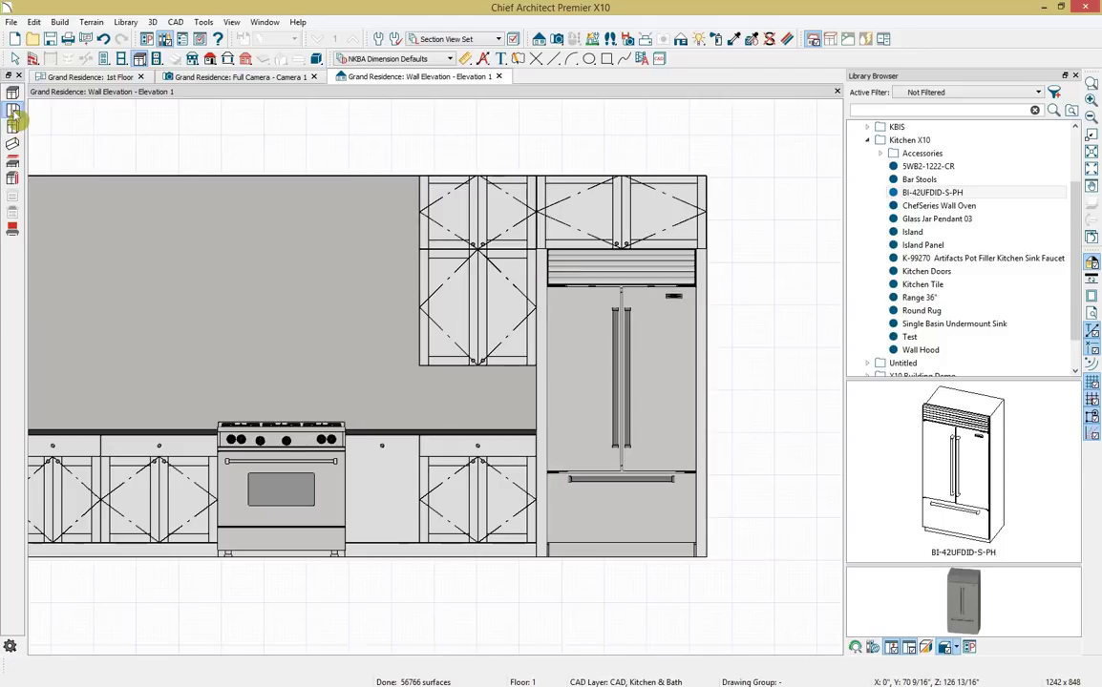
{"action": "left_click", "coordinate": [382, 259]}
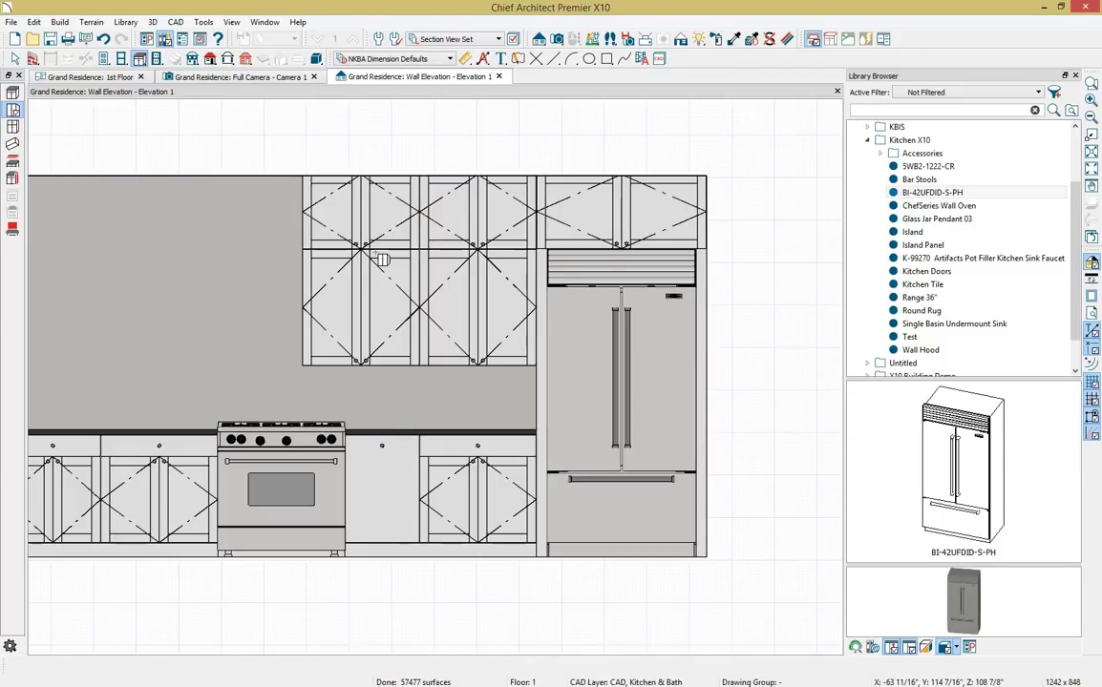
Set the new wall cabinet's width to 18" and move it flush against the 33" wall cabinet.
{"action": "double_click", "coordinate": [381, 259]}
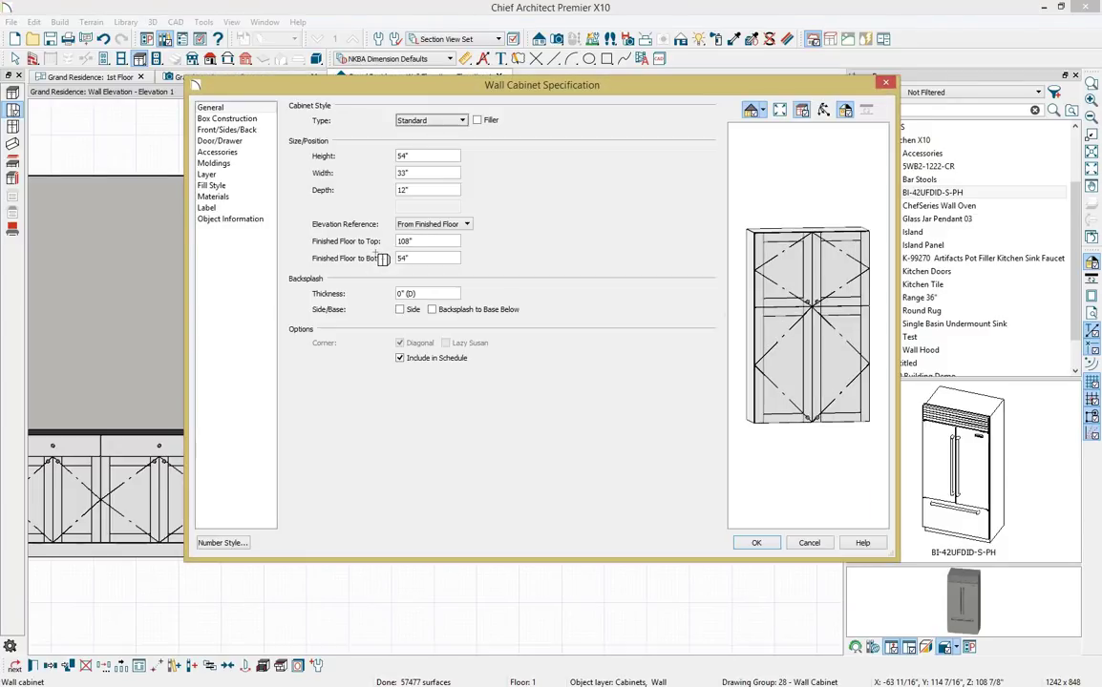
{"action": "left_click", "coordinate": [429, 173]}
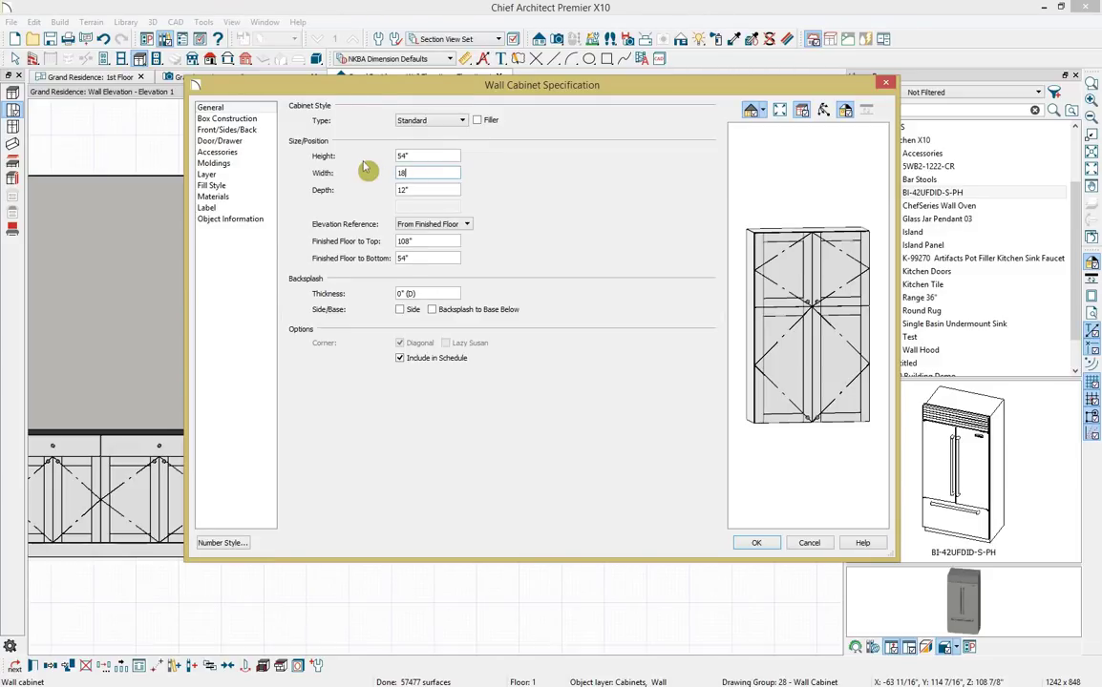
{"action": "type", "text": "18"}
{"action": "key", "text": "Tab"}
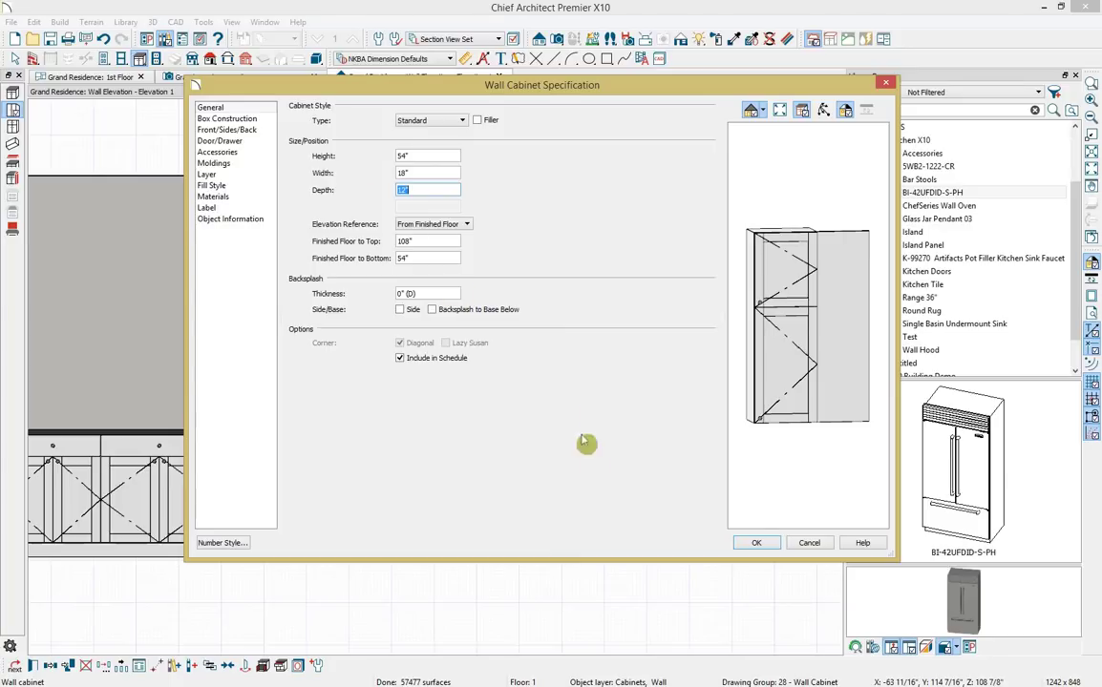
{"action": "left_click", "coordinate": [755, 542]}
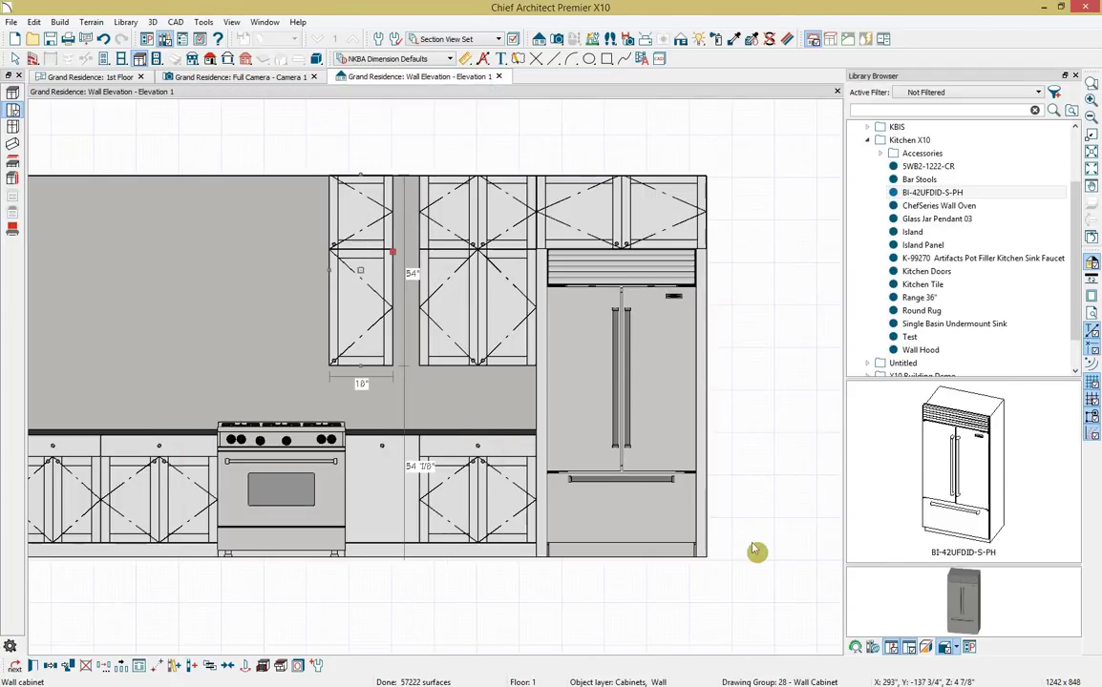
{"action": "left_click_drag", "start_coordinate": [361, 272], "coordinate": [418, 281]}
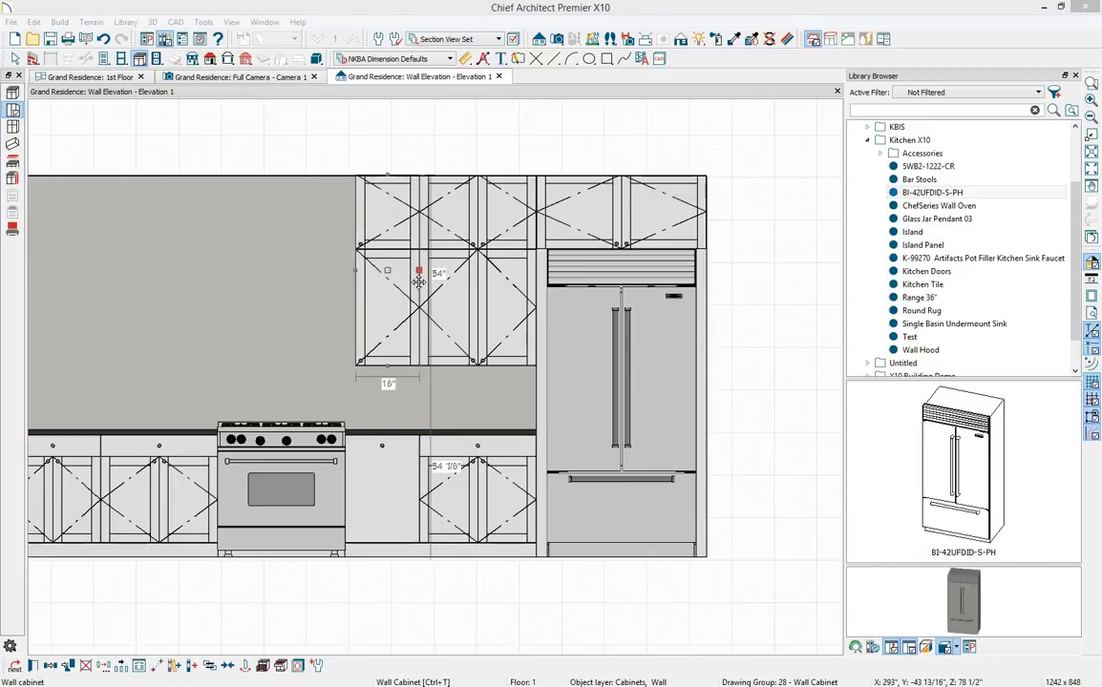
Place the Wall Hood from the library on the wall above the range and center it on the range.
{"action": "left_click", "coordinate": [918, 350]}
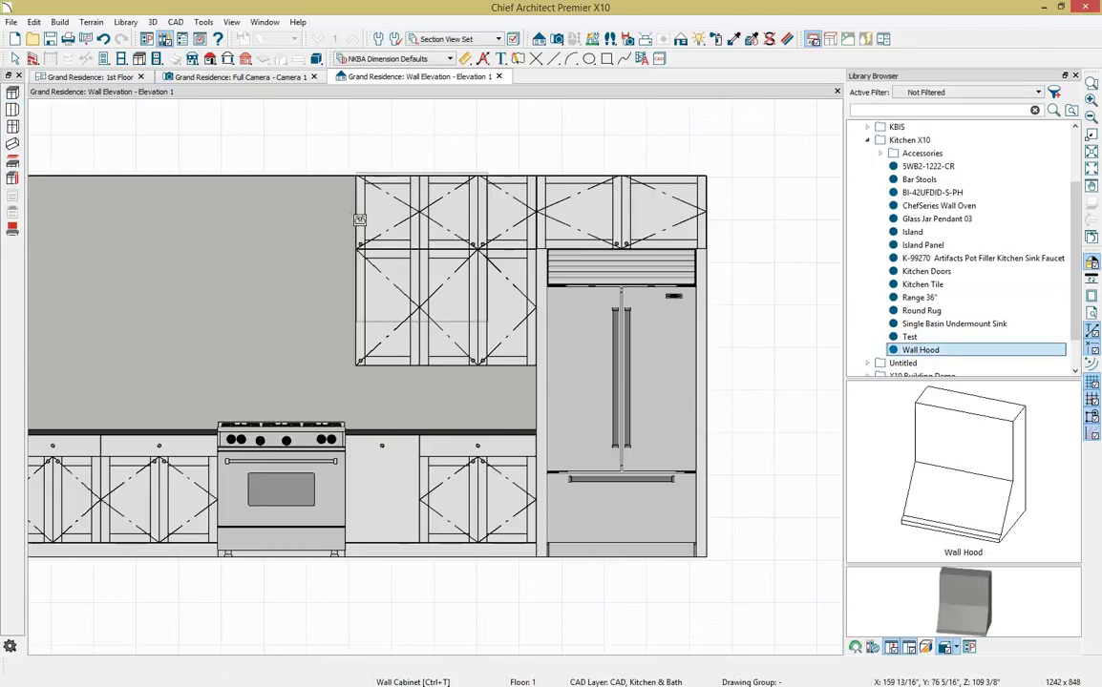
{"action": "left_click", "coordinate": [293, 216]}
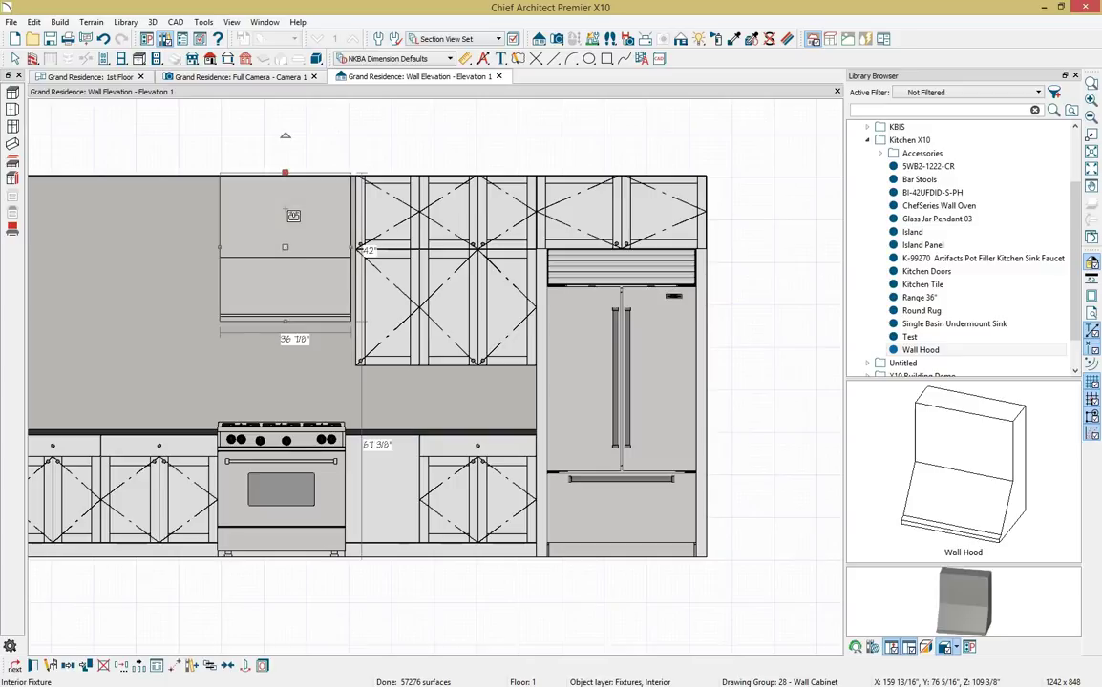
{"action": "left_click", "coordinate": [296, 536]}
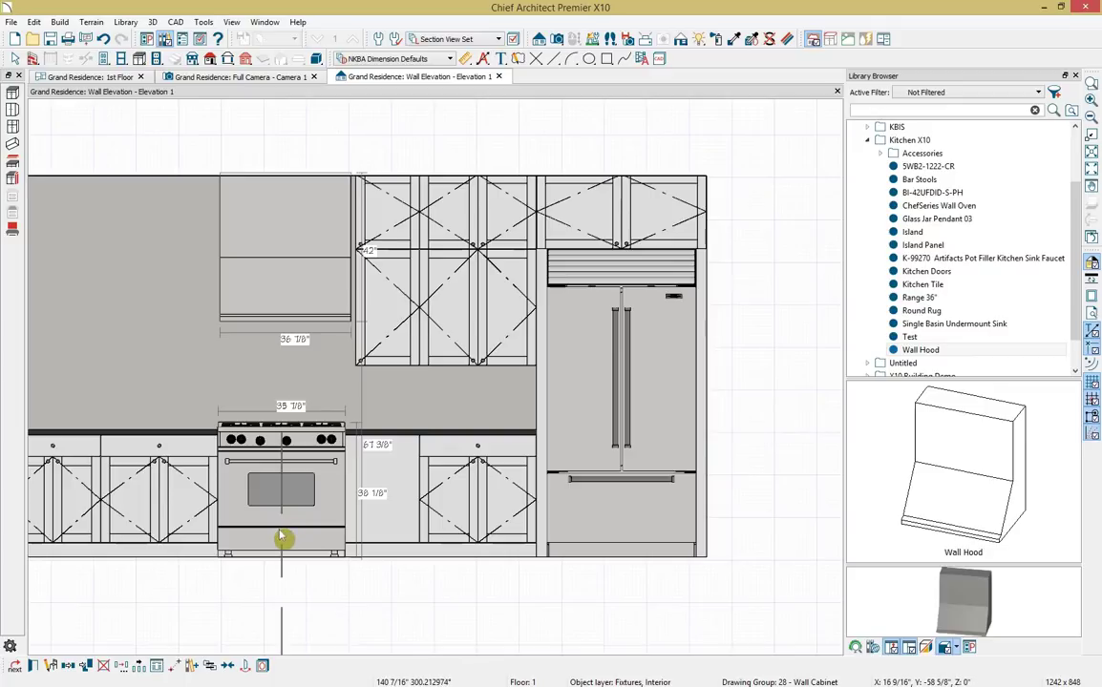
{"action": "left_click", "coordinate": [281, 538]}
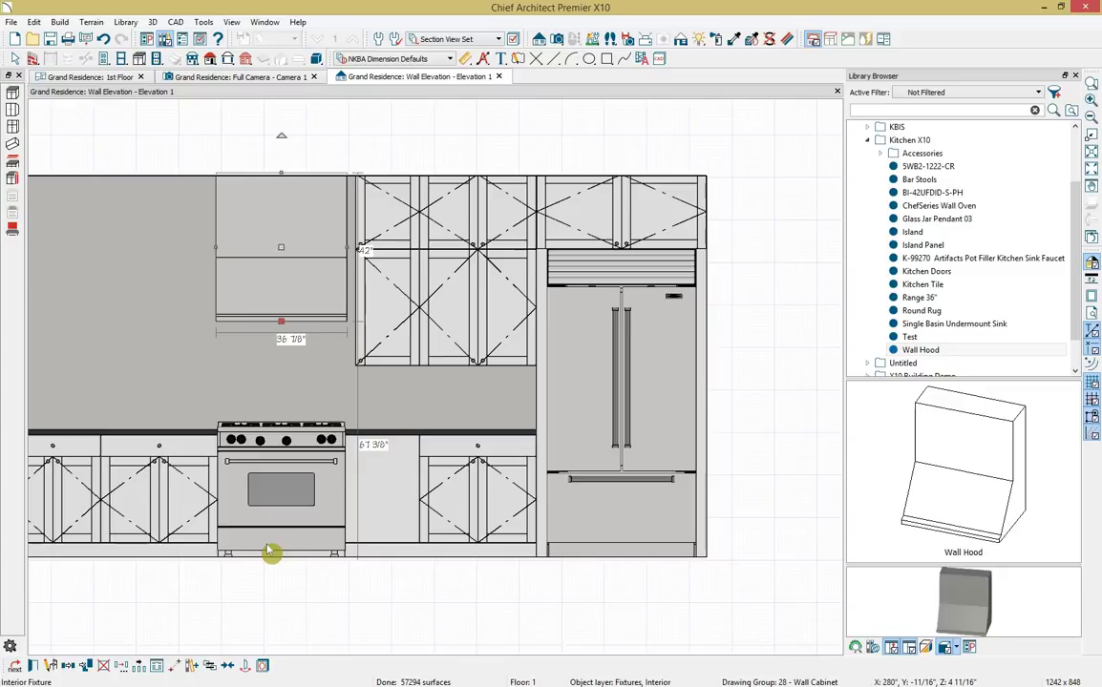
Place the K-99270 Artifacts Pot Filler Kitchen Sink Faucet on the wall just above the range.
{"action": "left_click", "coordinate": [976, 258]}
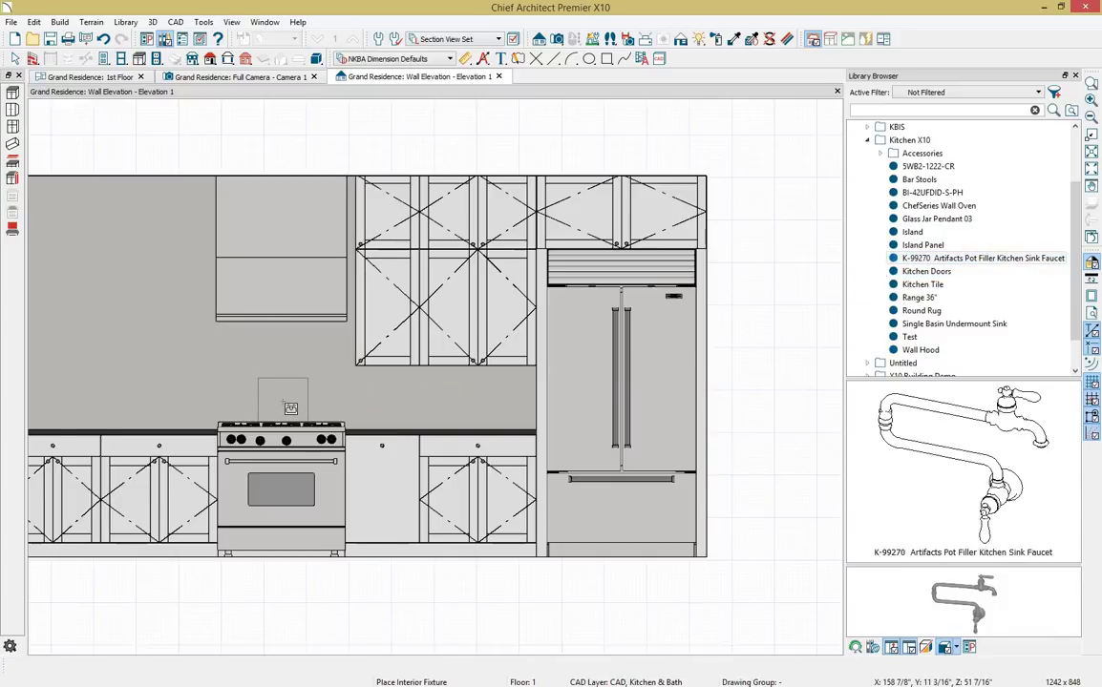
{"action": "left_click", "coordinate": [290, 408]}
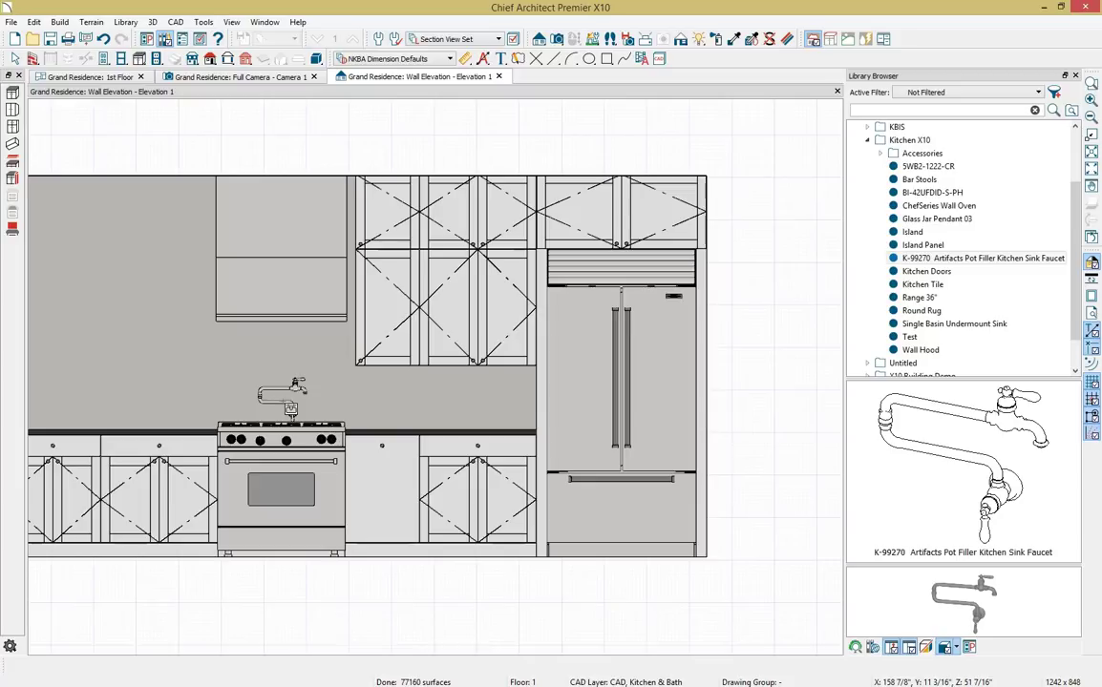
{"action": "key", "text": "space"}
Place two split-door wall cabinets side by side between the oven cabinet and the hood, narrowing the one next to the oven to 27".
{"action": "mouse_move", "coordinate": [173, 330]}
{"action": "middle_mouse_down"}
{"action": "mouse_move", "coordinate": [189, 315]}
{"action": "mouse_move", "coordinate": [280, 316]}
{"action": "middle_mouse_up"}
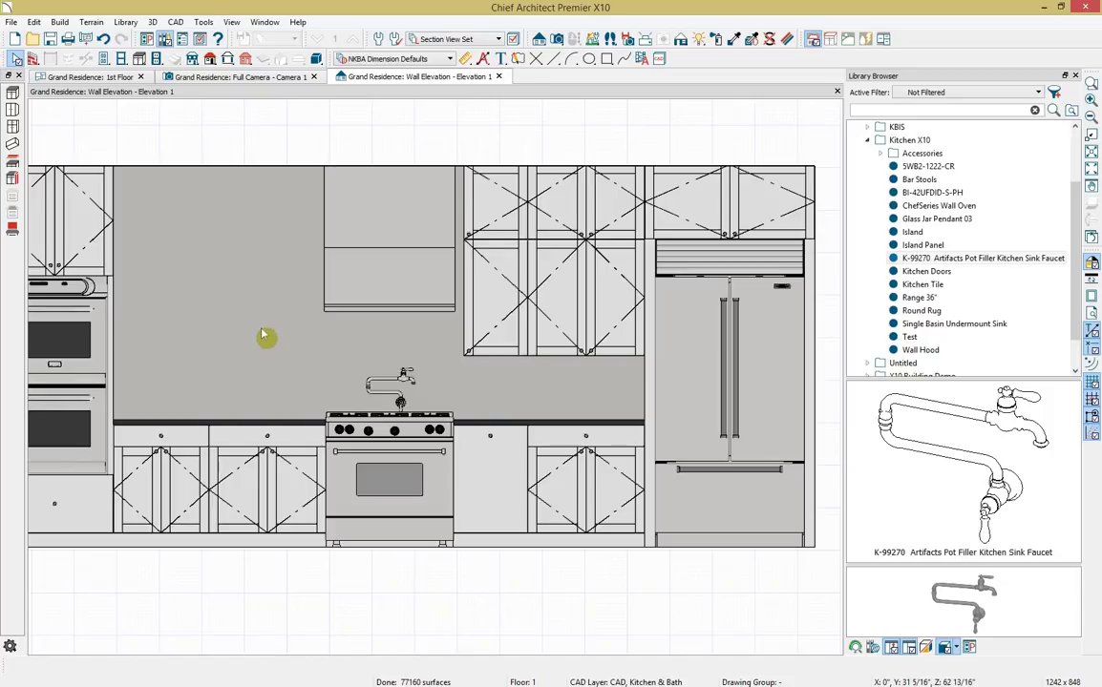
{"action": "left_click", "coordinate": [13, 107]}
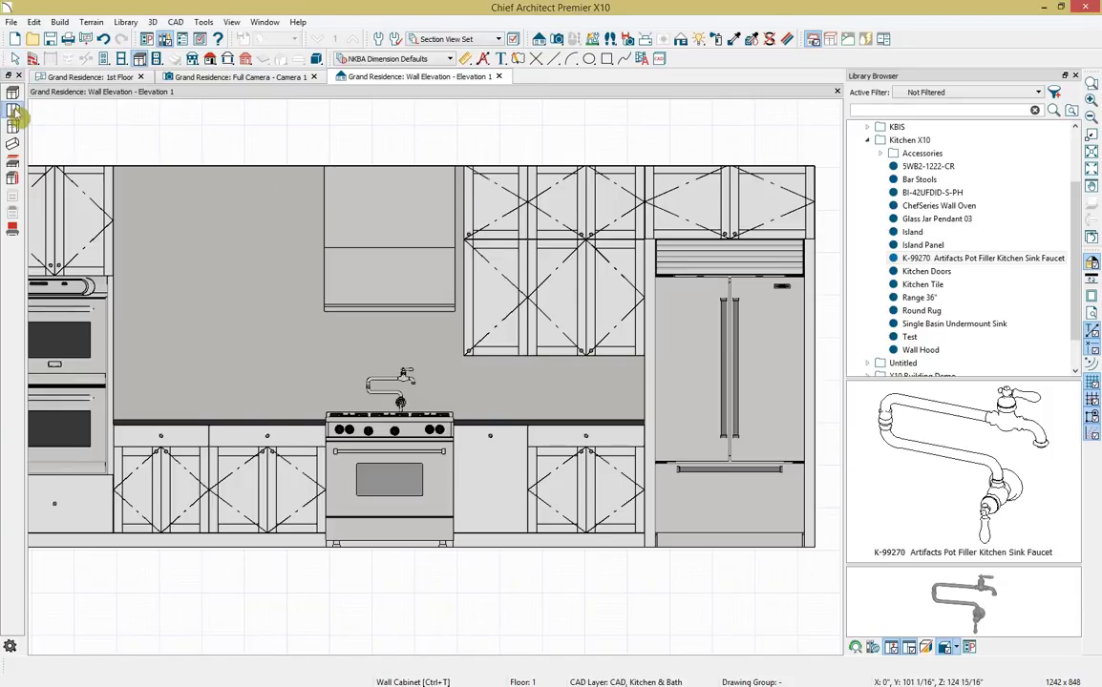
{"action": "left_click", "coordinate": [150, 208]}
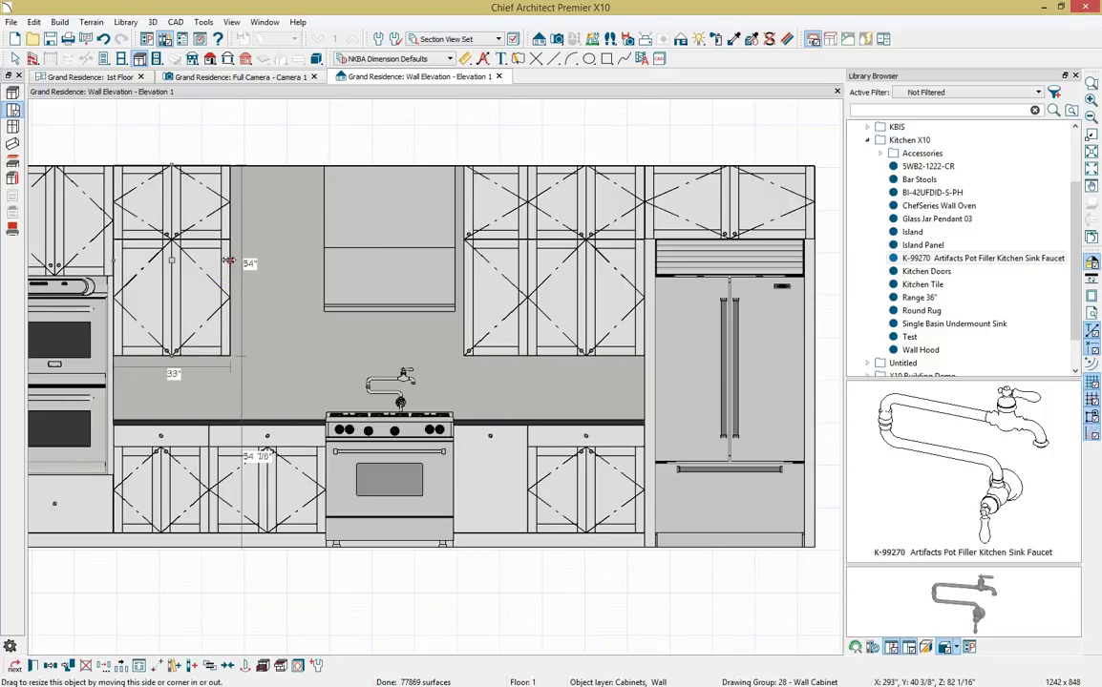
{"action": "left_click_drag", "start_coordinate": [229, 260], "coordinate": [207, 261]}
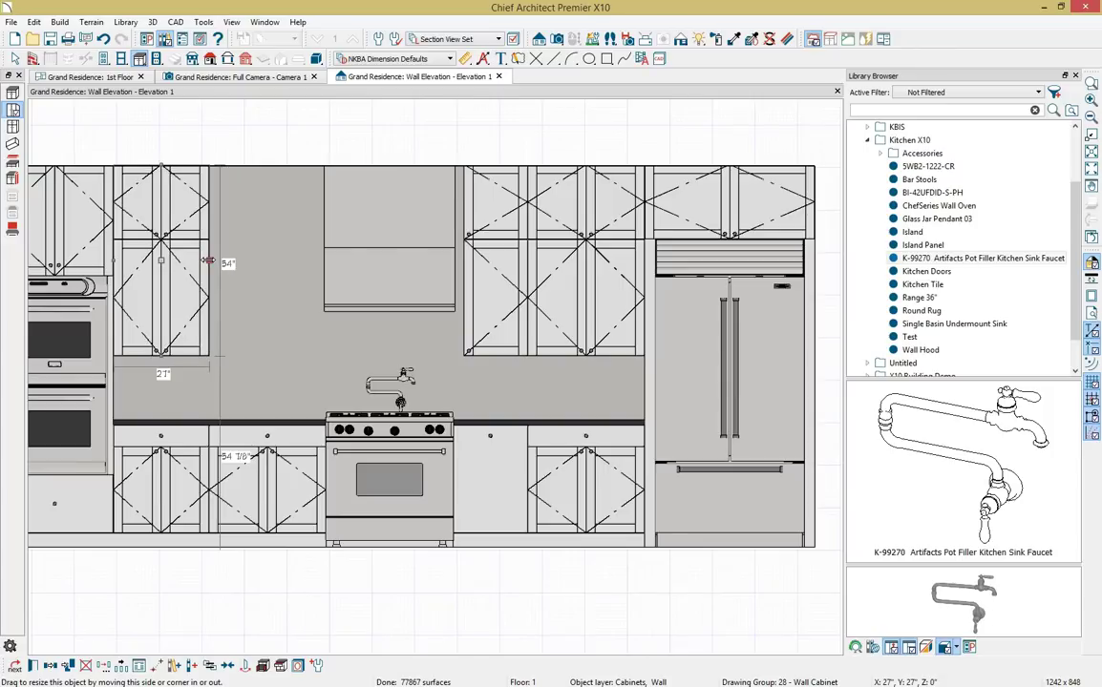
{"action": "left_click", "coordinate": [36, 116]}
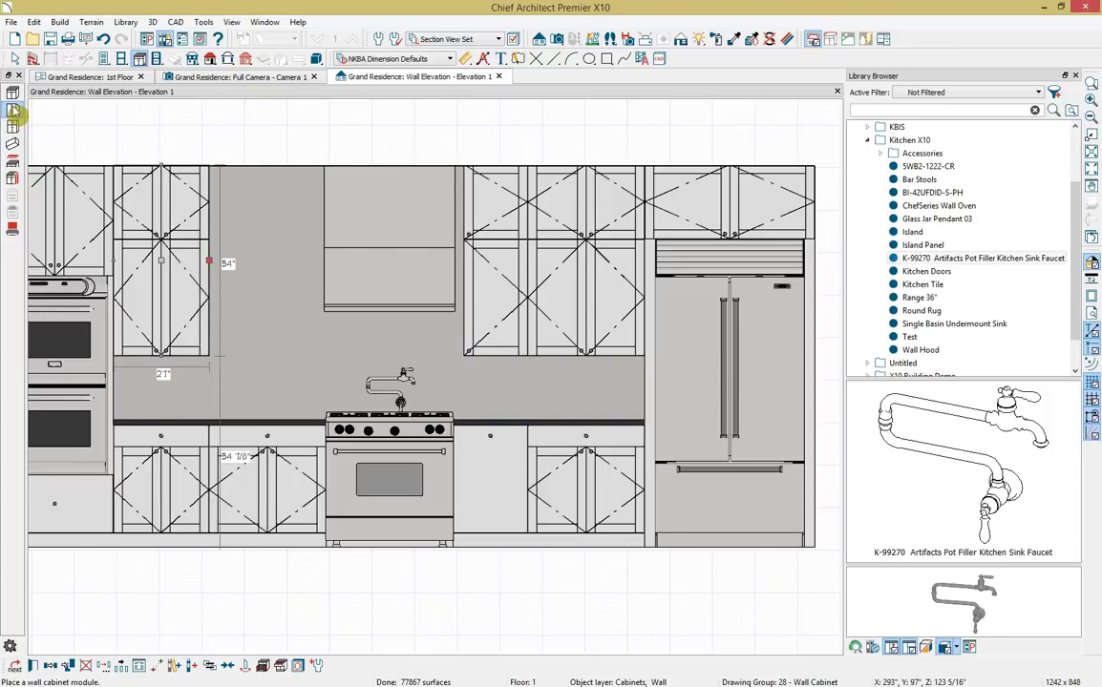
{"action": "left_click", "coordinate": [253, 204]}
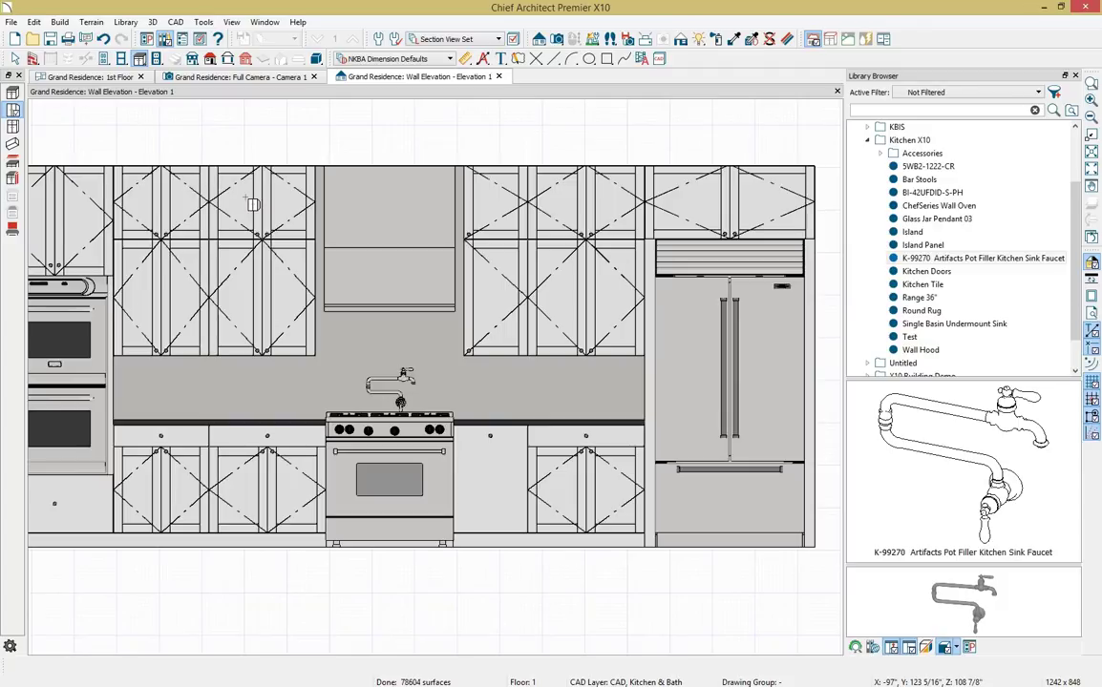
Create a custom backsplash filling the wall area between the countertops, wall cabinets and hood.
{"action": "left_click", "coordinate": [14, 237]}
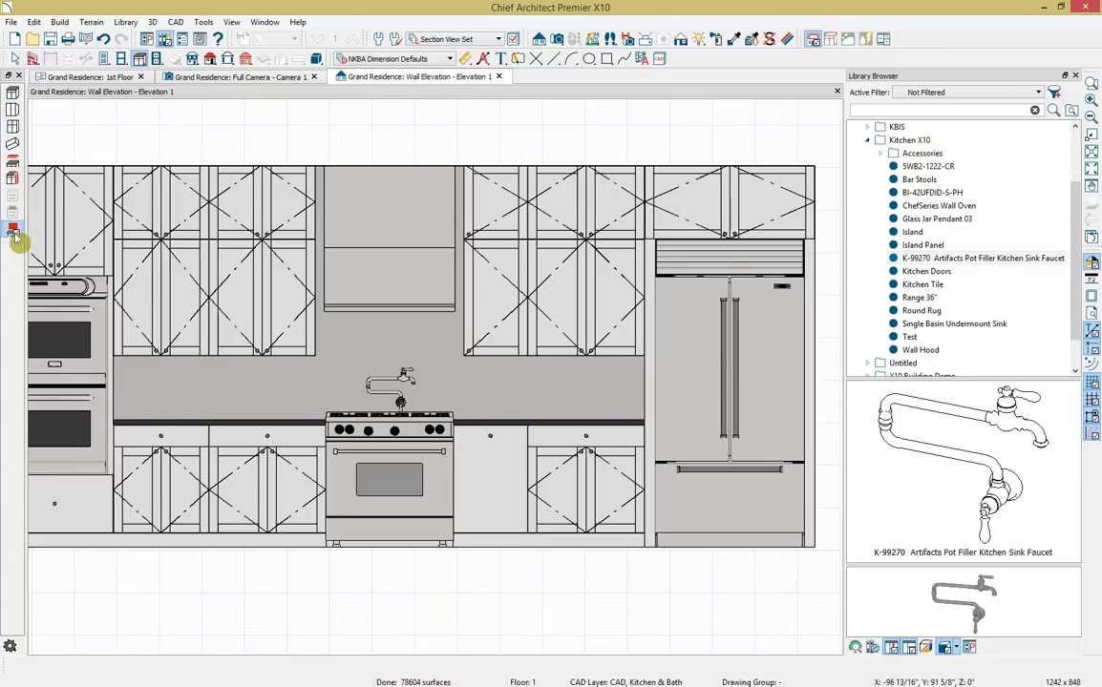
{"action": "left_click", "coordinate": [256, 391]}
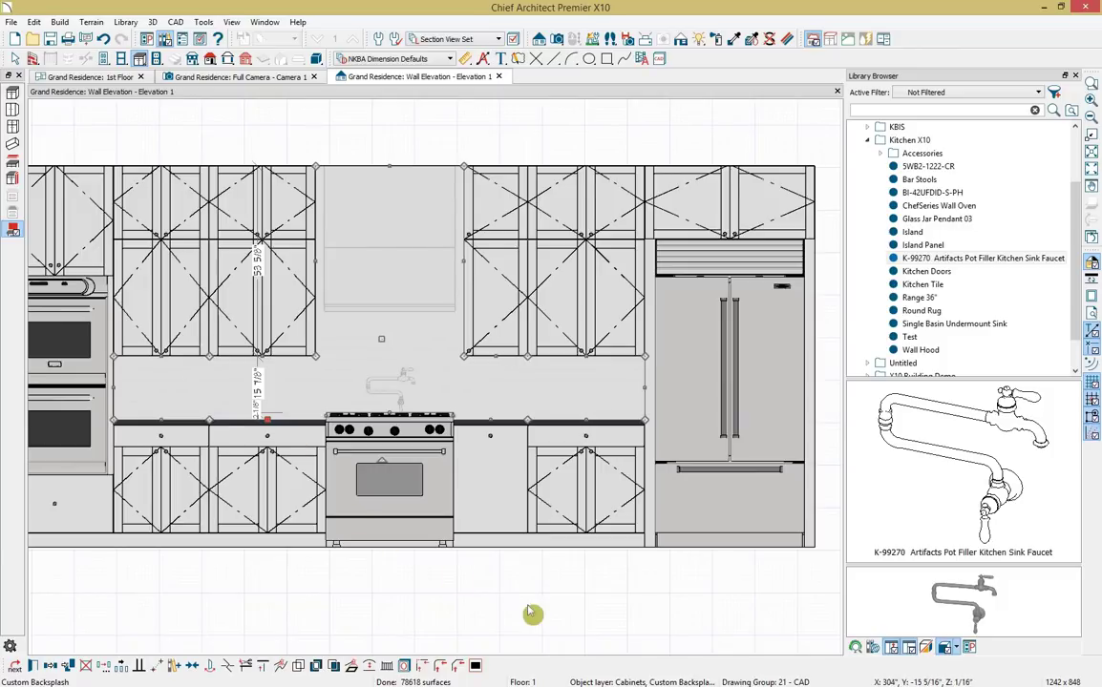
{"action": "left_click", "coordinate": [561, 625]}
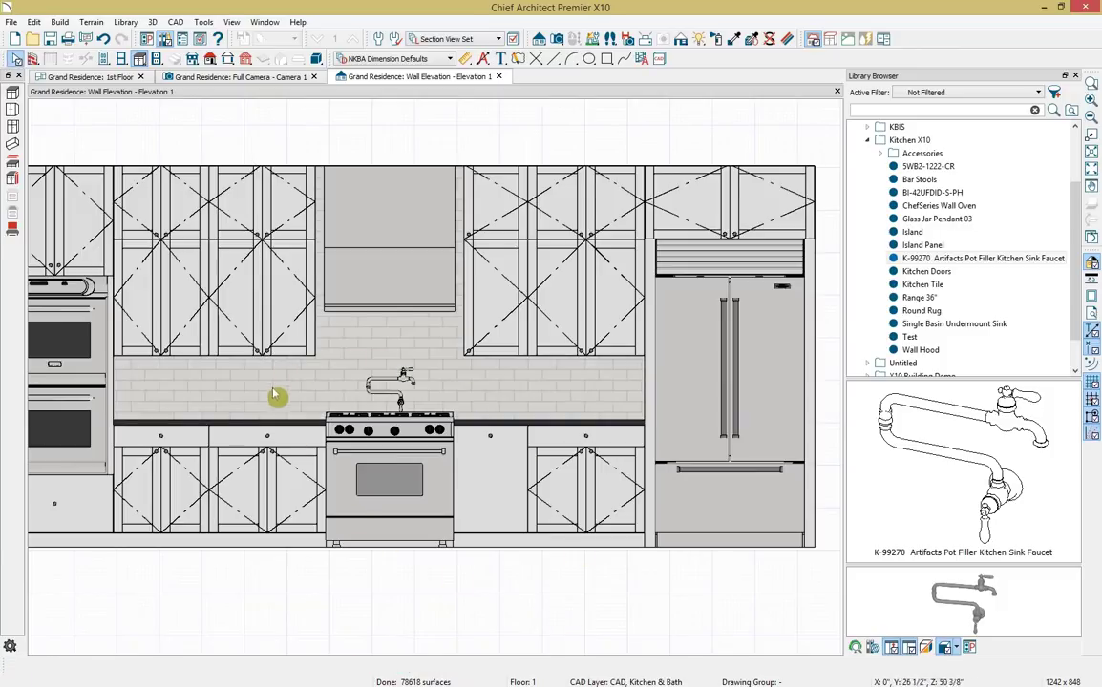
Change the custom backsplash's layer material to Kitchen Tile from the Kitchen X10 folder of the User Catalog.
{"action": "double_click", "coordinate": [532, 383]}
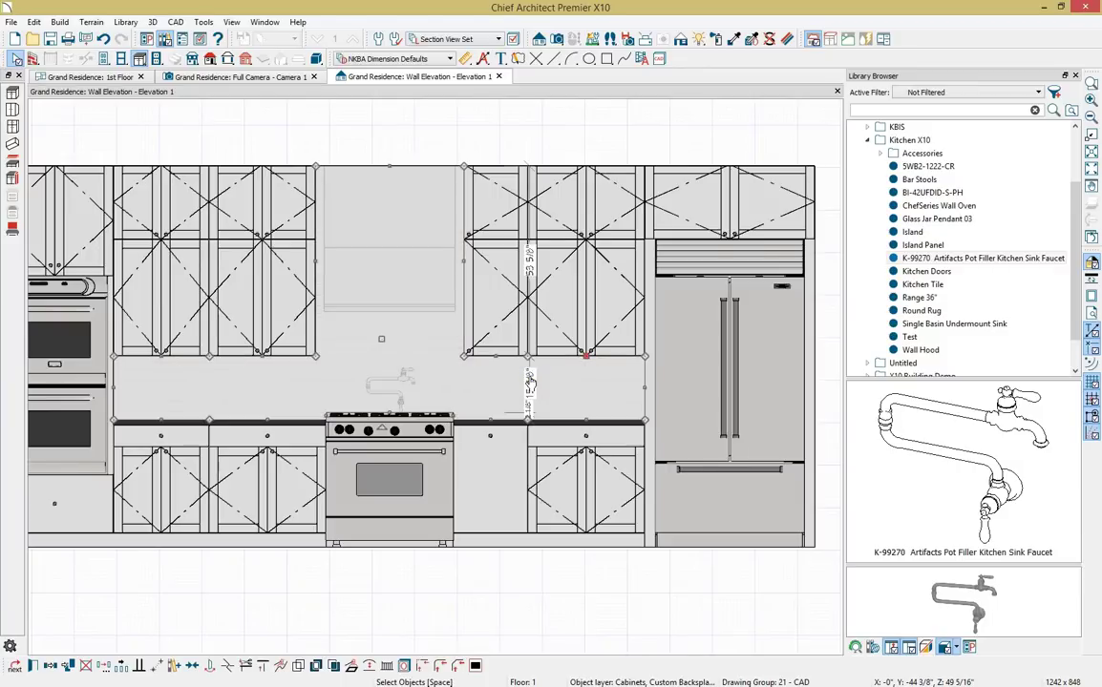
{"action": "left_click", "coordinate": [517, 179]}
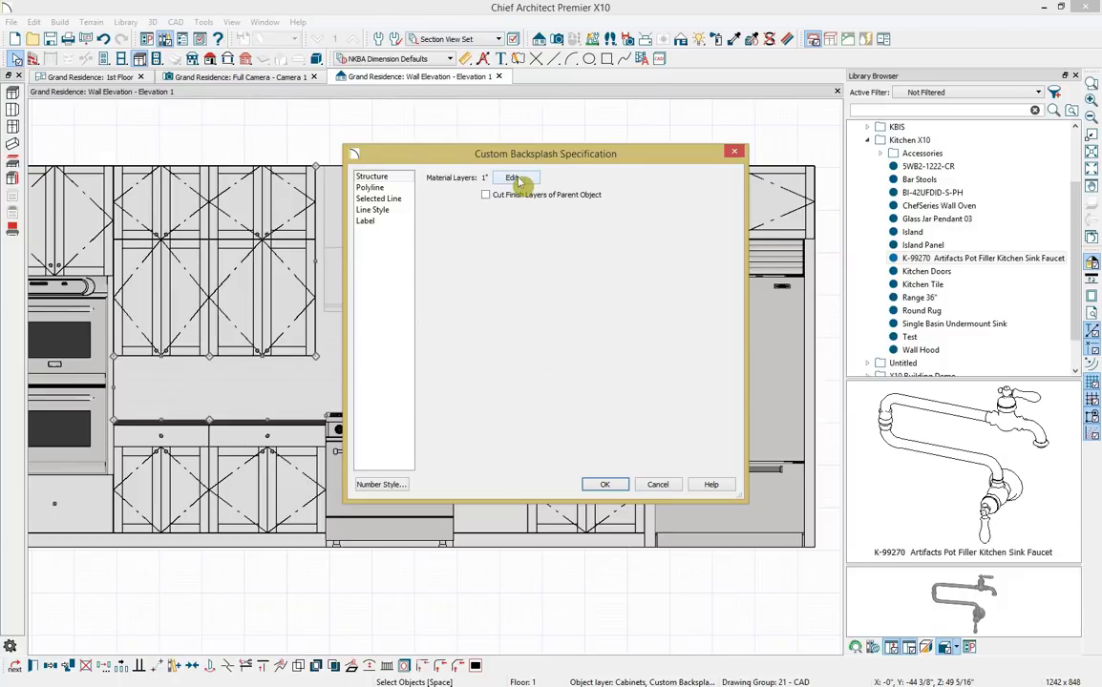
{"action": "left_click", "coordinate": [516, 179]}
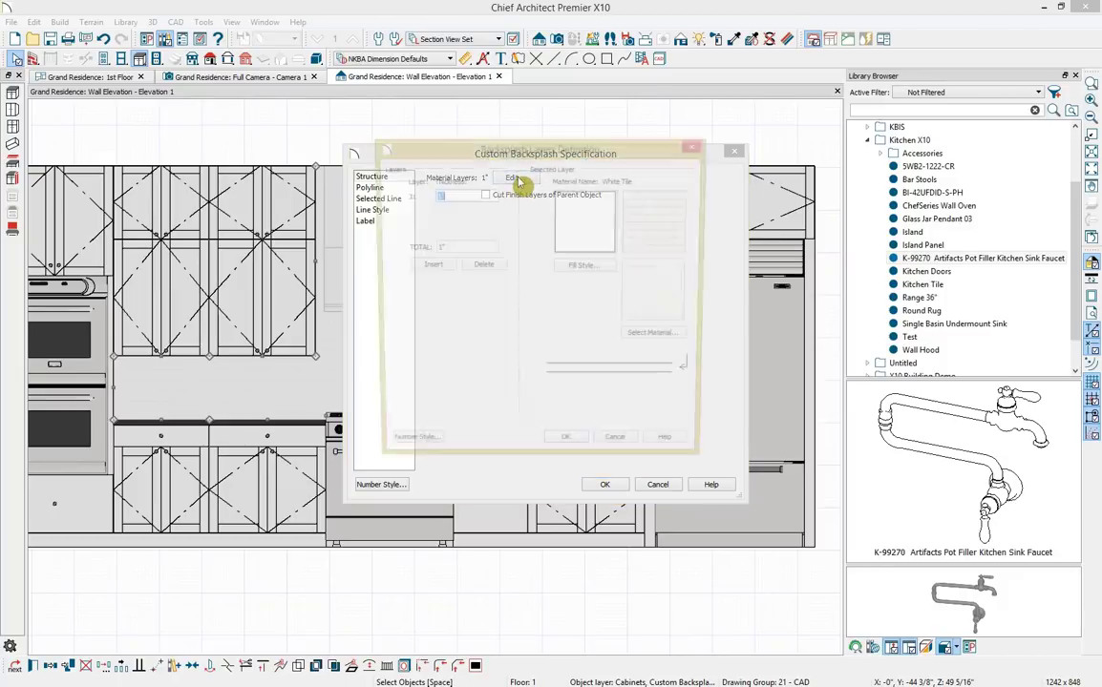
{"action": "left_click", "coordinate": [640, 342]}
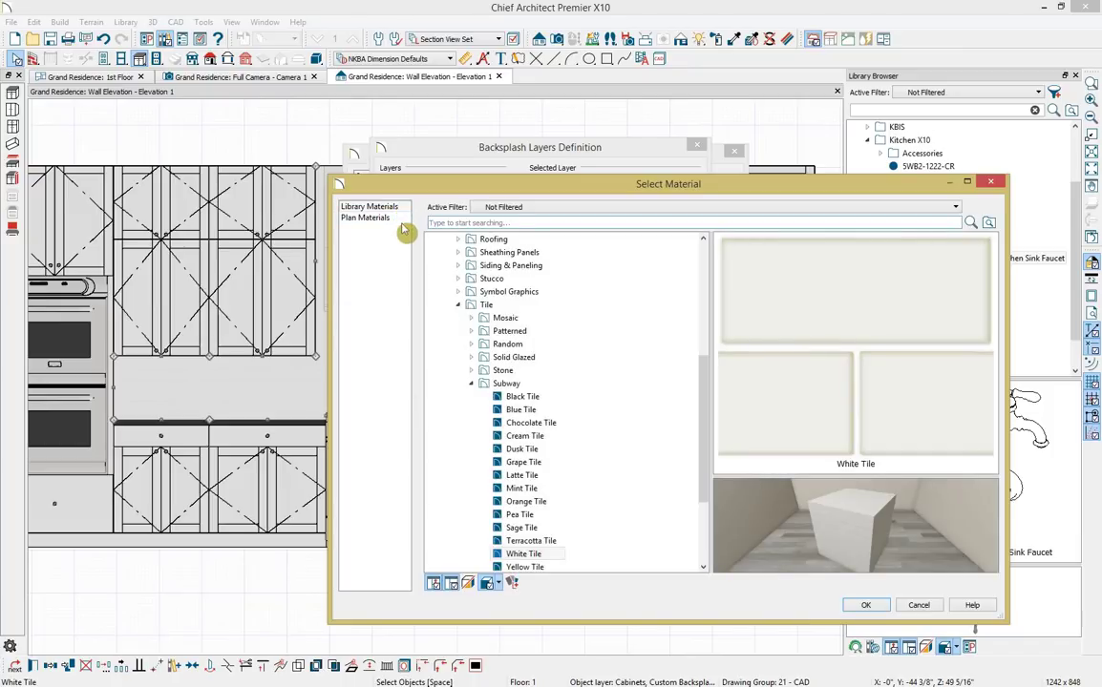
{"action": "left_click", "coordinate": [458, 305]}
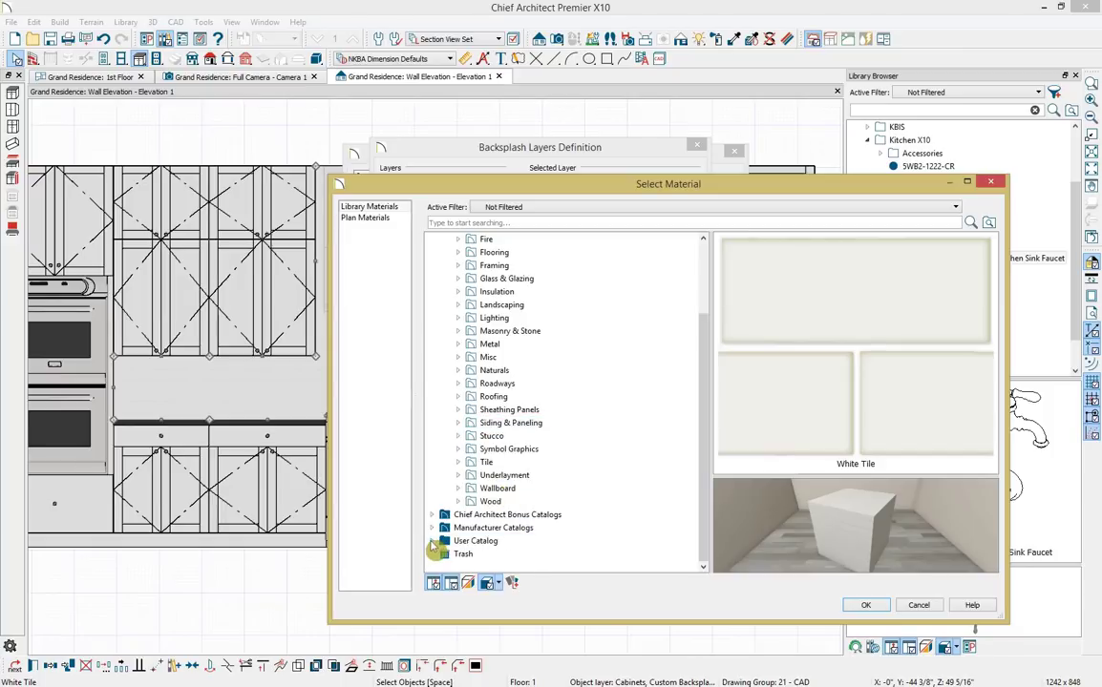
{"action": "left_click", "coordinate": [433, 541]}
{"action": "scroll", "coordinate": [496, 506], "scroll_direction": "down", "scroll_amount": 2}
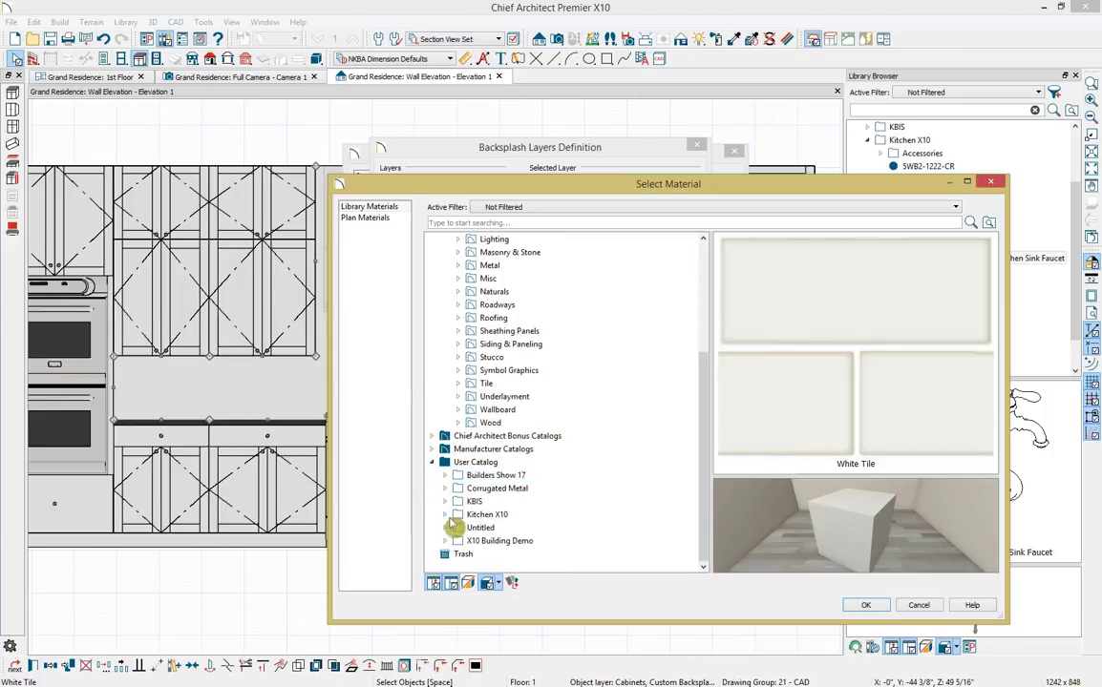
{"action": "left_click", "coordinate": [445, 514]}
{"action": "left_click", "coordinate": [498, 516]}
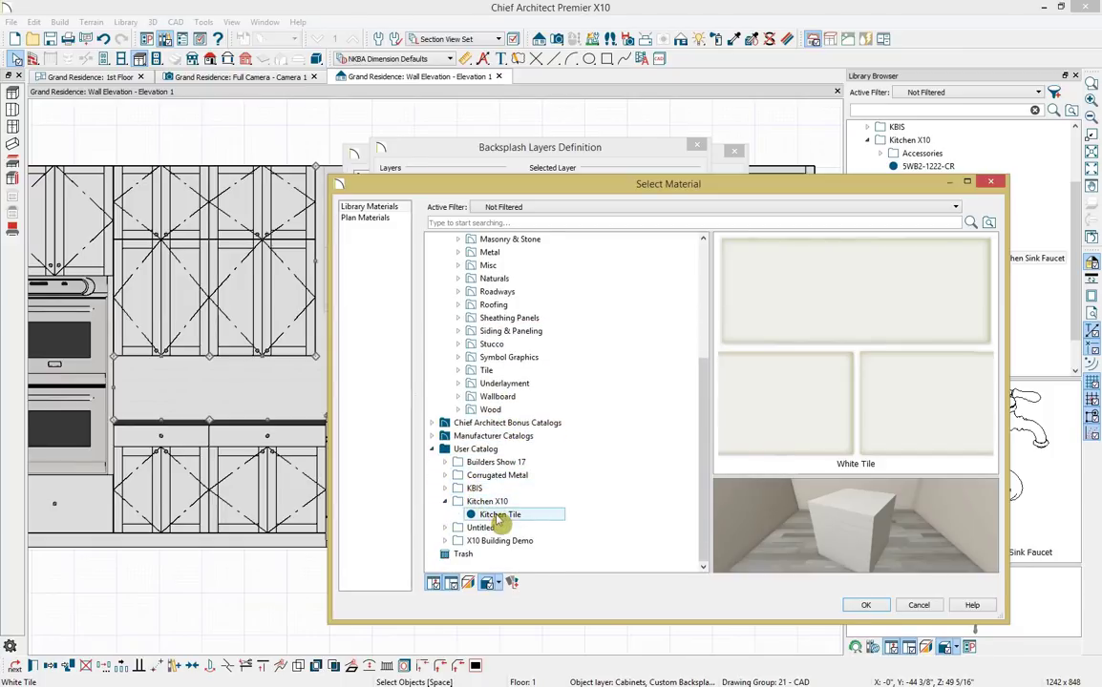
{"action": "left_click", "coordinate": [865, 605]}
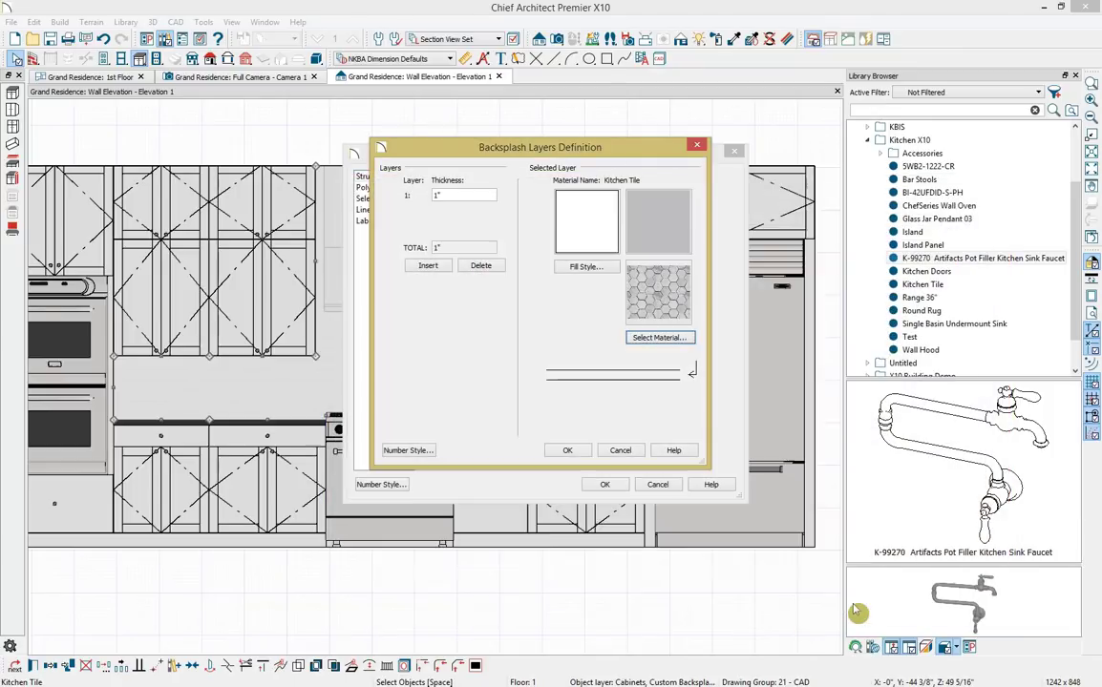
{"action": "left_click", "coordinate": [567, 450]}
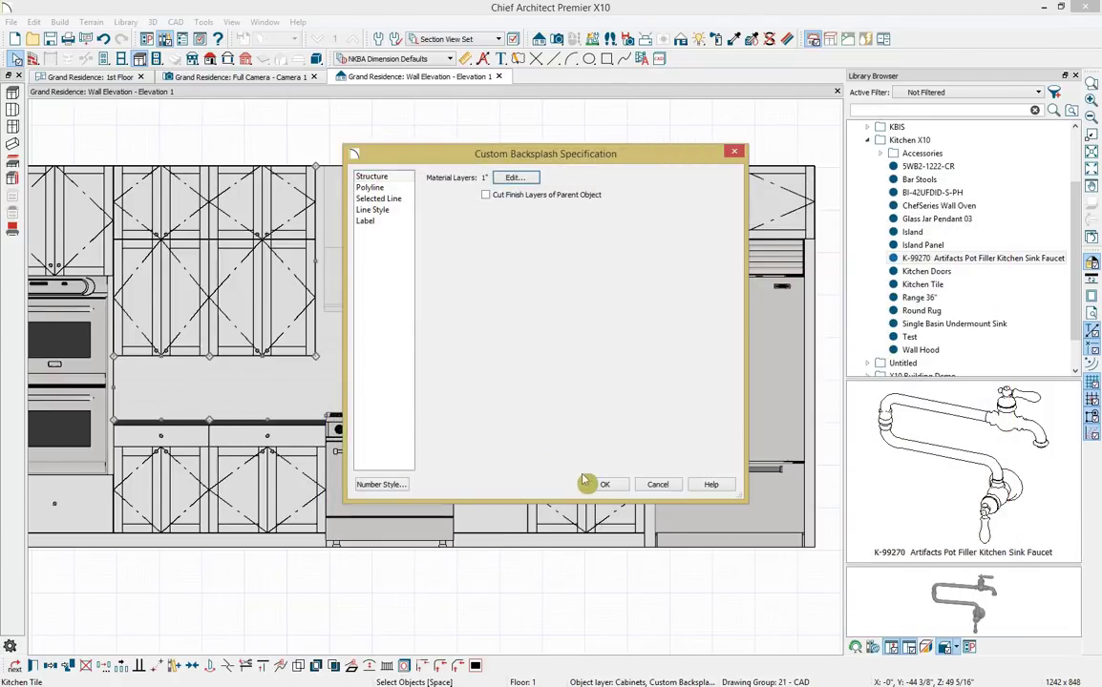
{"action": "left_click", "coordinate": [604, 485]}
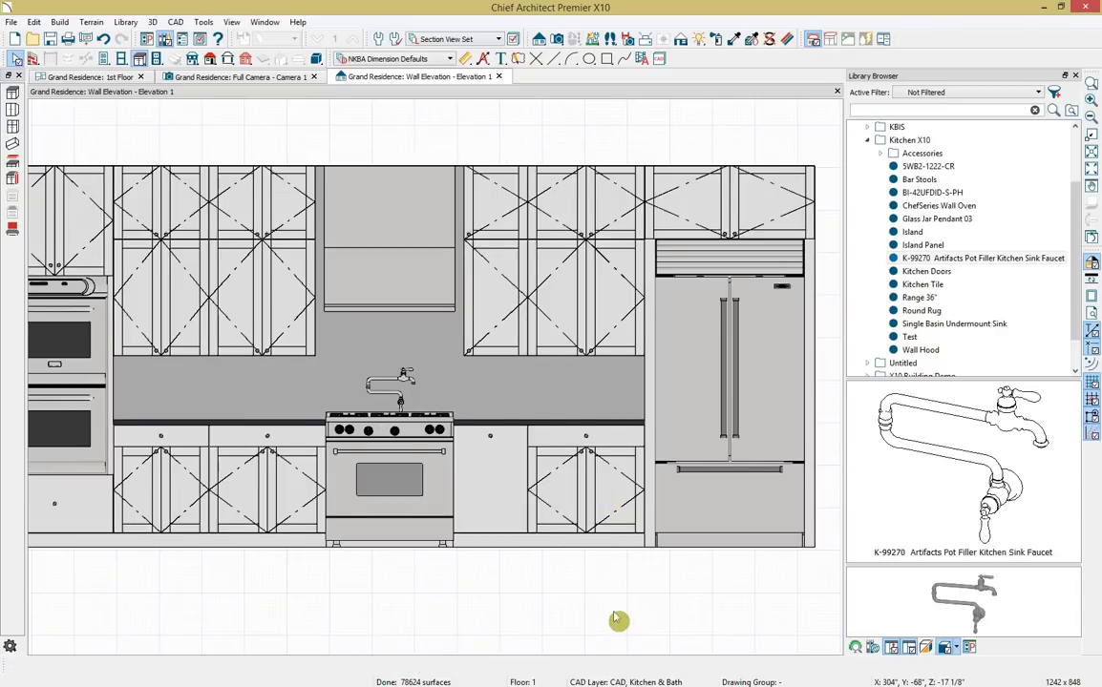
Switch to the full camera view, search the library for "swanbridge" and load the Swanbridge material for painting.
{"action": "left_click", "coordinate": [273, 81]}
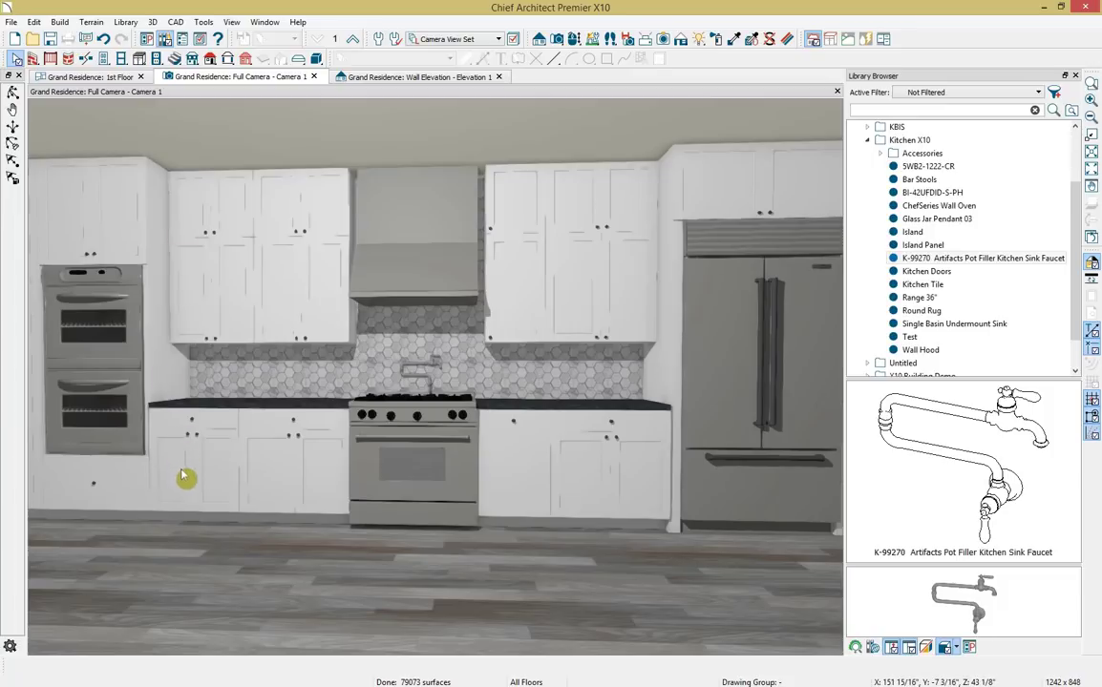
{"action": "left_click", "coordinate": [947, 111]}
{"action": "type", "text": "swanbridge"}
{"action": "key", "text": "Return"}
{"action": "left_click", "coordinate": [887, 151]}
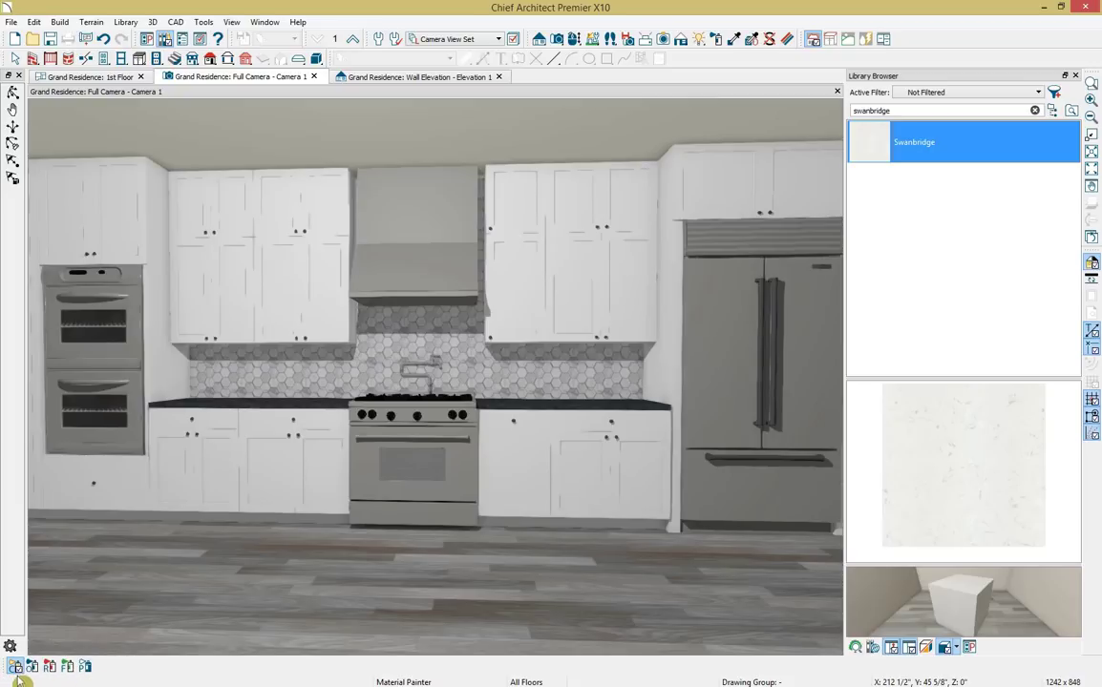
Paint Swanbridge on the countertop beside the oven cabinet and, using room mode, on the remaining countertops.
{"action": "left_click", "coordinate": [226, 412]}
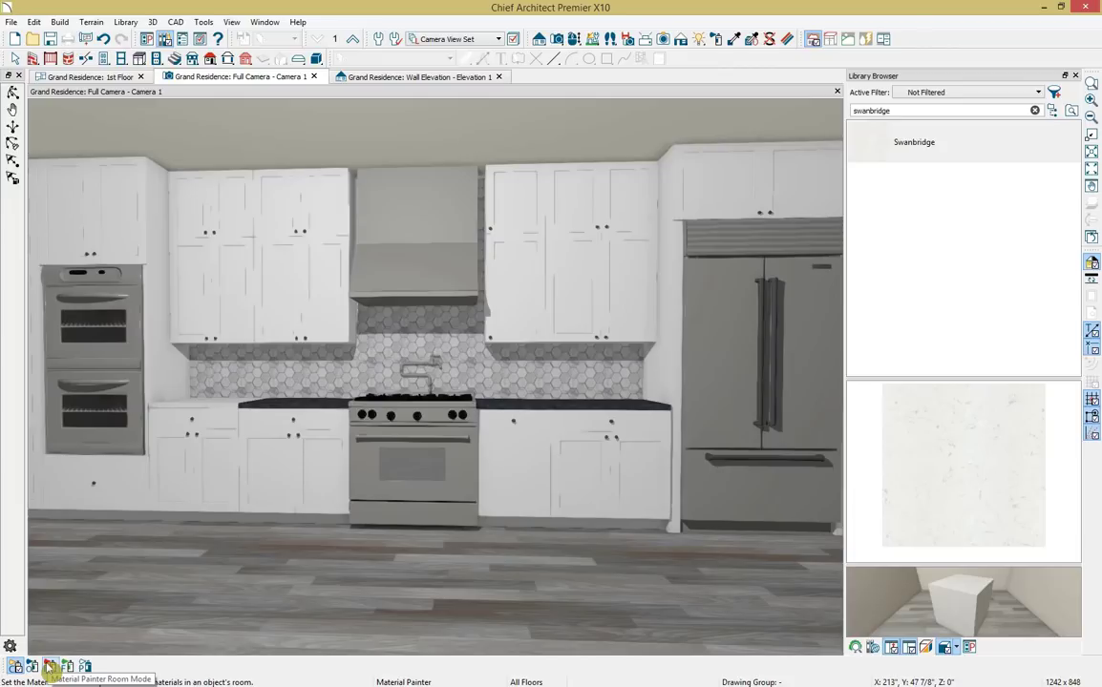
{"action": "left_click", "coordinate": [341, 412]}
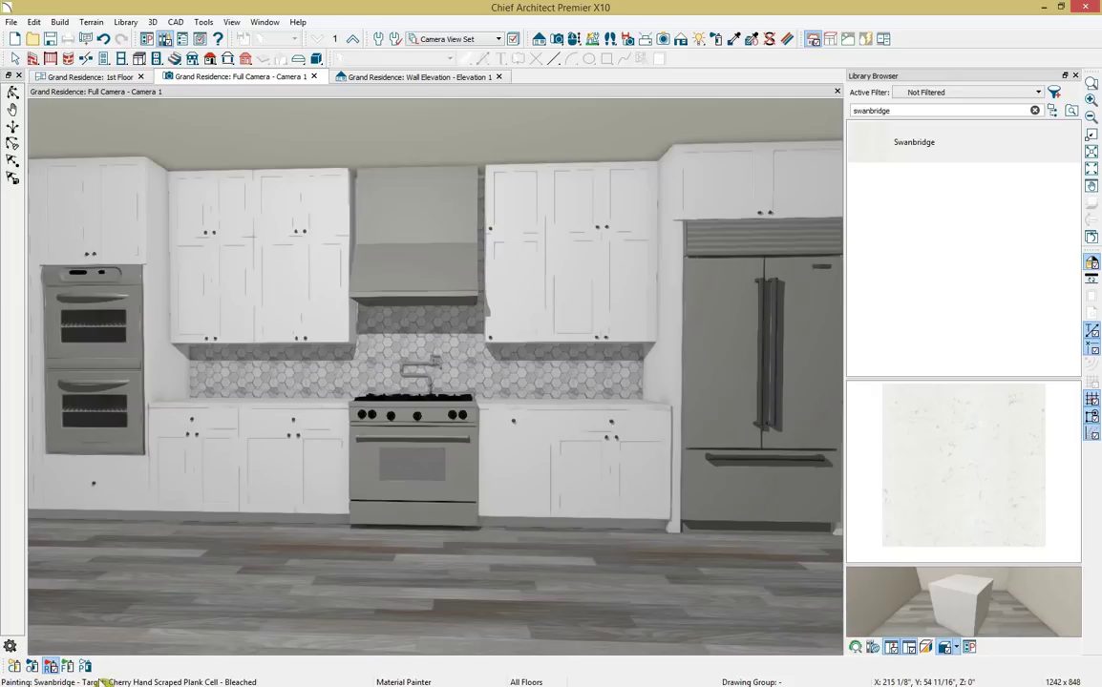
{"action": "key", "text": "space"}
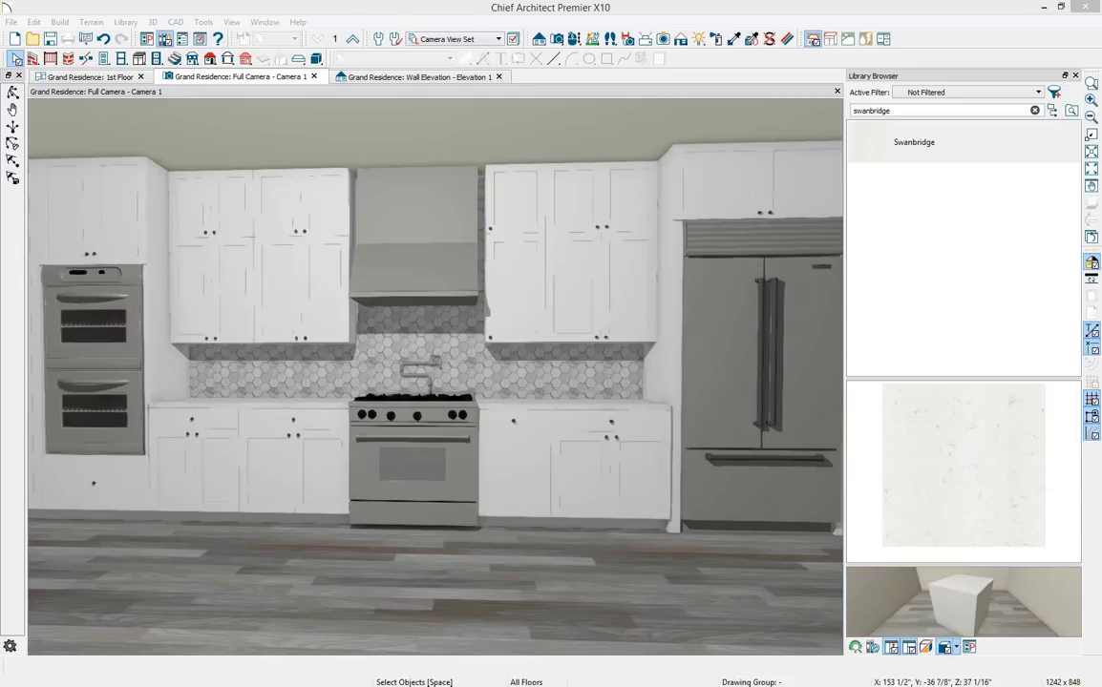
Assign the 5WB2-1222-CR pullout from the User Catalog's Kitchen X10 folder to the drawer of the 21" base cabinet beside the range.
{"action": "double_click", "coordinate": [523, 458]}
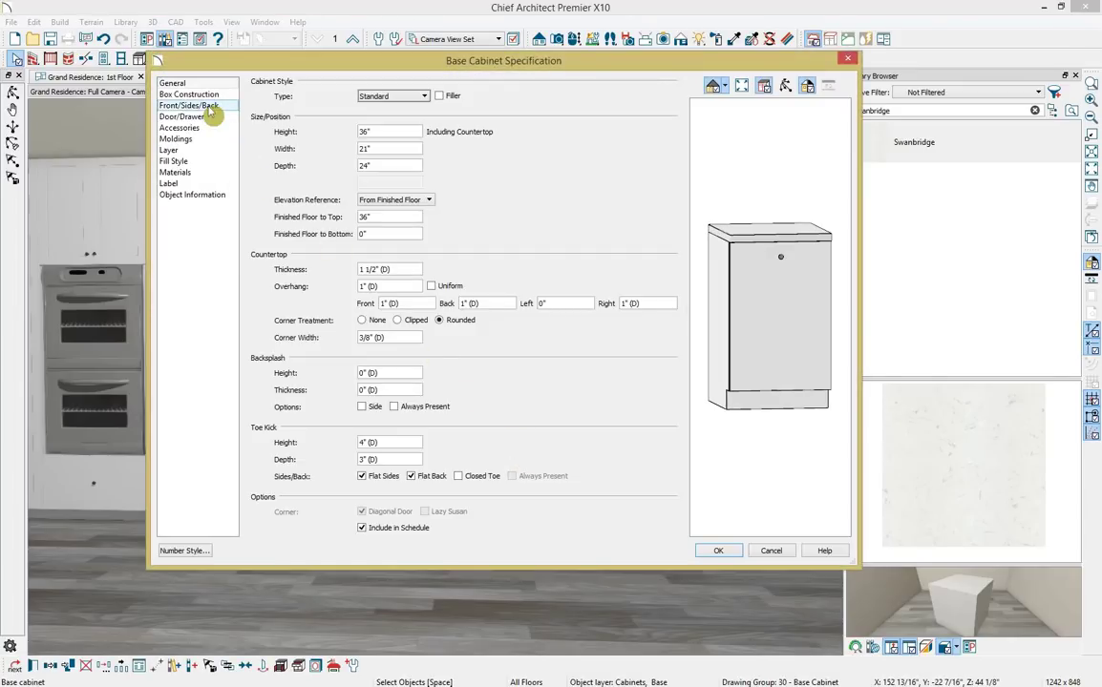
{"action": "left_click", "coordinate": [195, 105]}
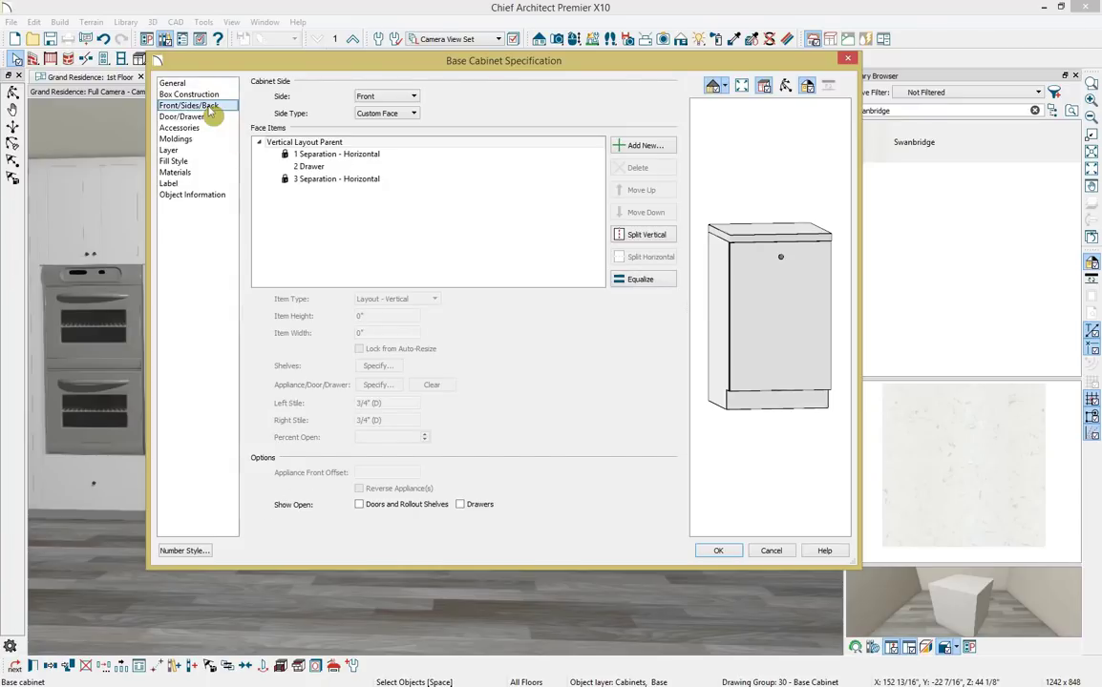
{"action": "left_click", "coordinate": [800, 341]}
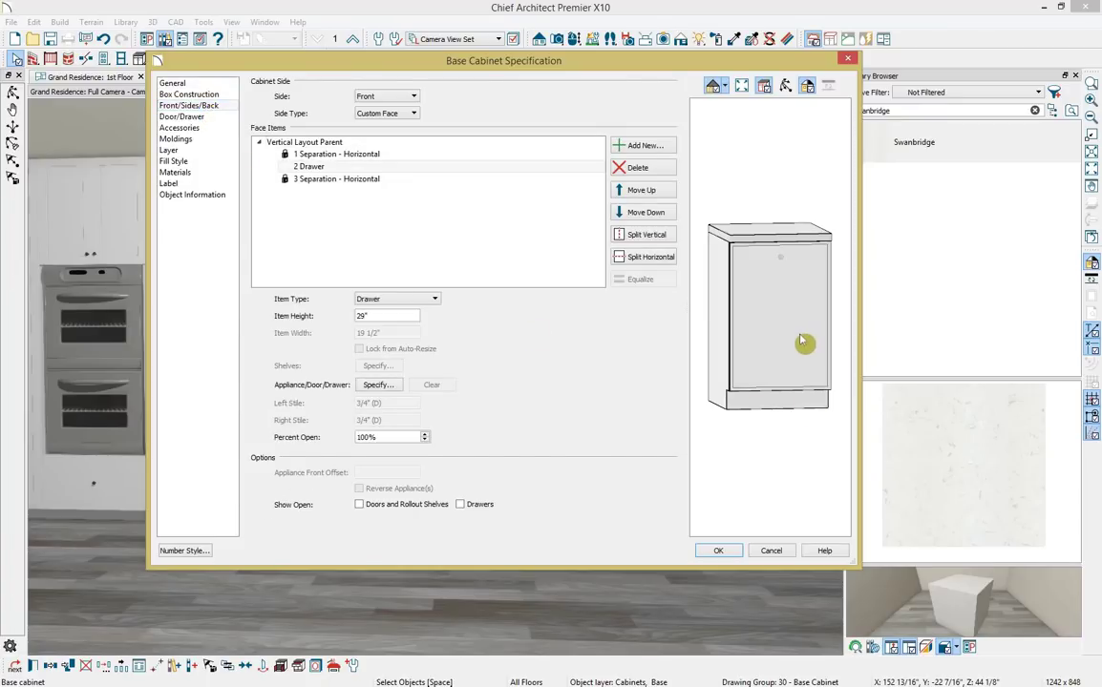
{"action": "left_click", "coordinate": [381, 387]}
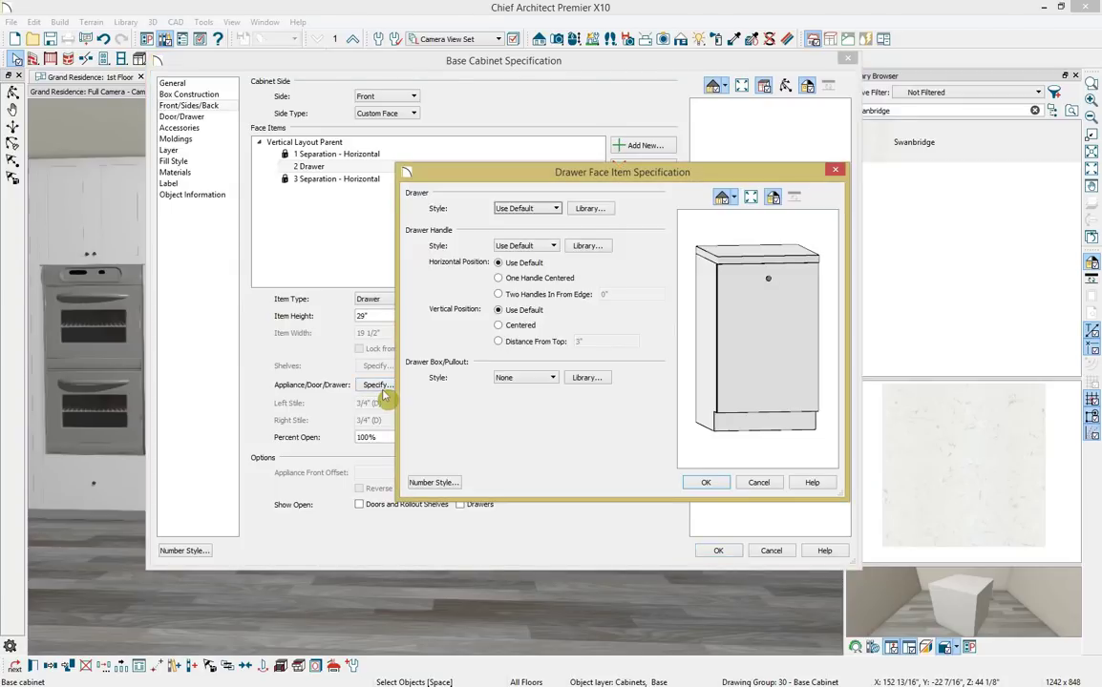
{"action": "left_click", "coordinate": [558, 380]}
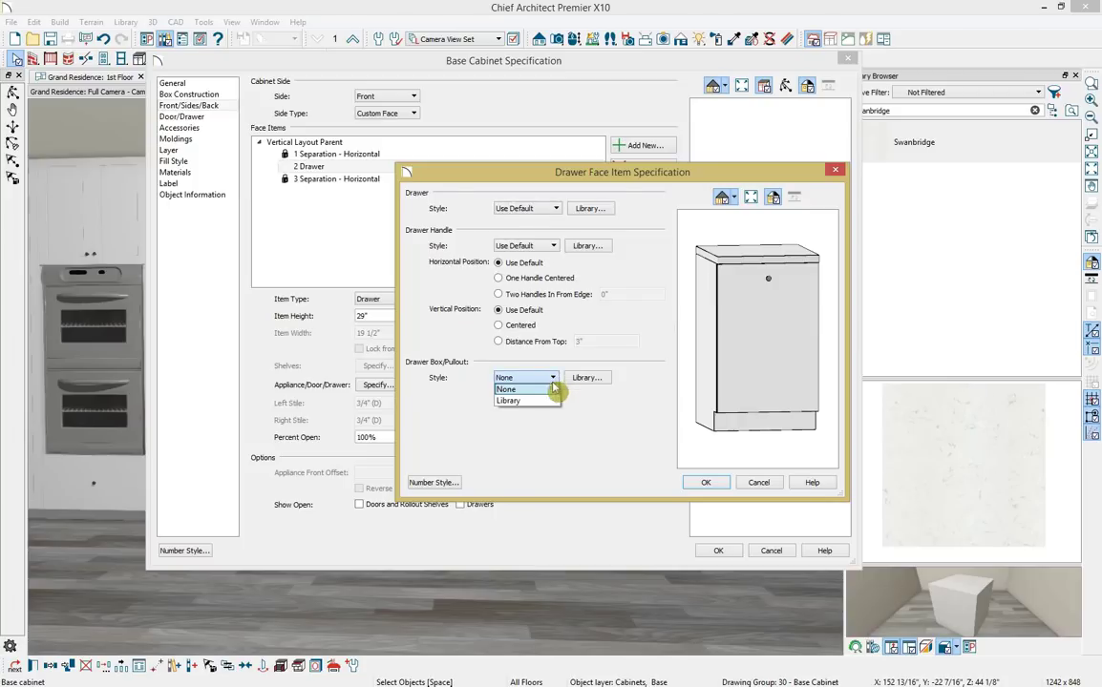
{"action": "left_click", "coordinate": [549, 402]}
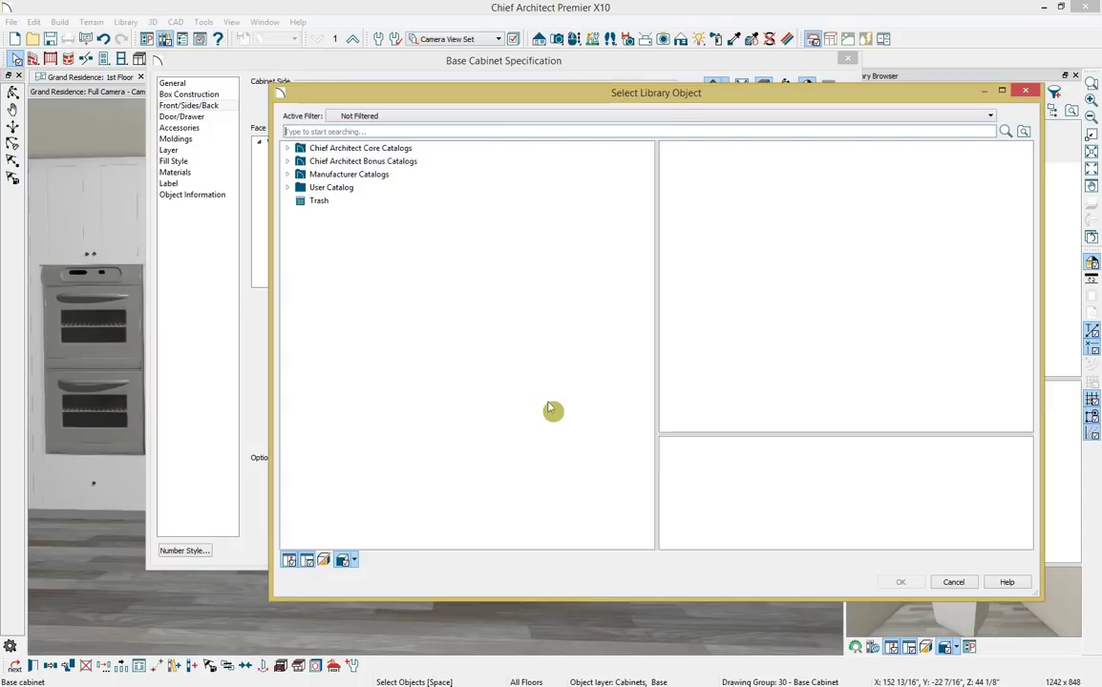
{"action": "left_click", "coordinate": [288, 188]}
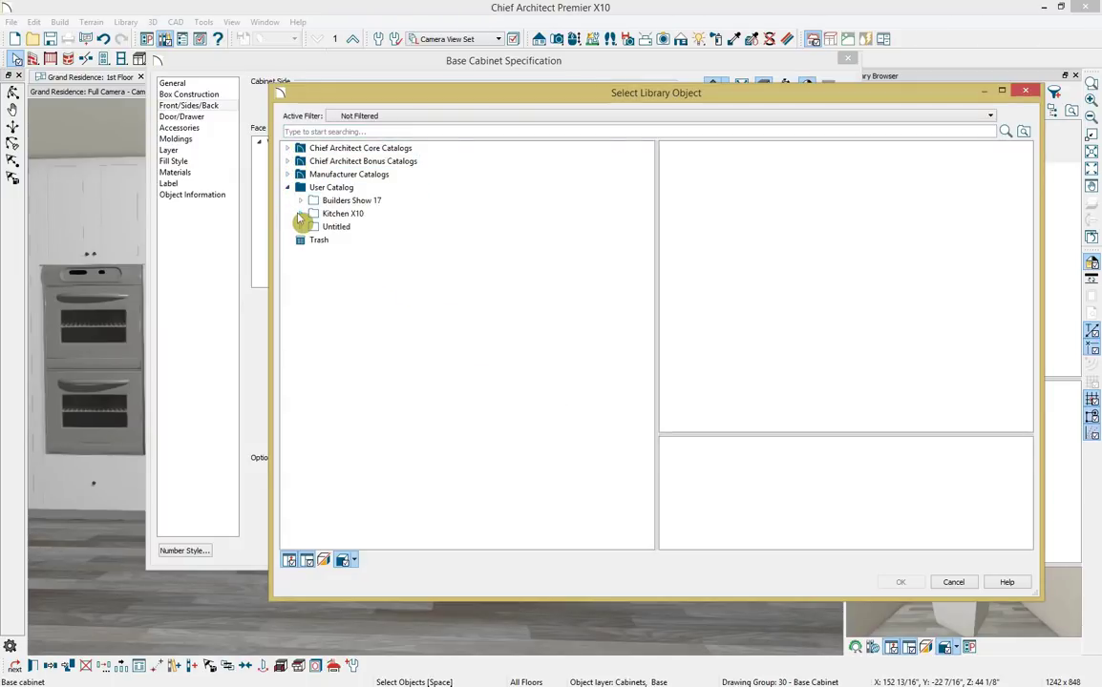
{"action": "left_click", "coordinate": [300, 214]}
{"action": "left_click", "coordinate": [361, 230]}
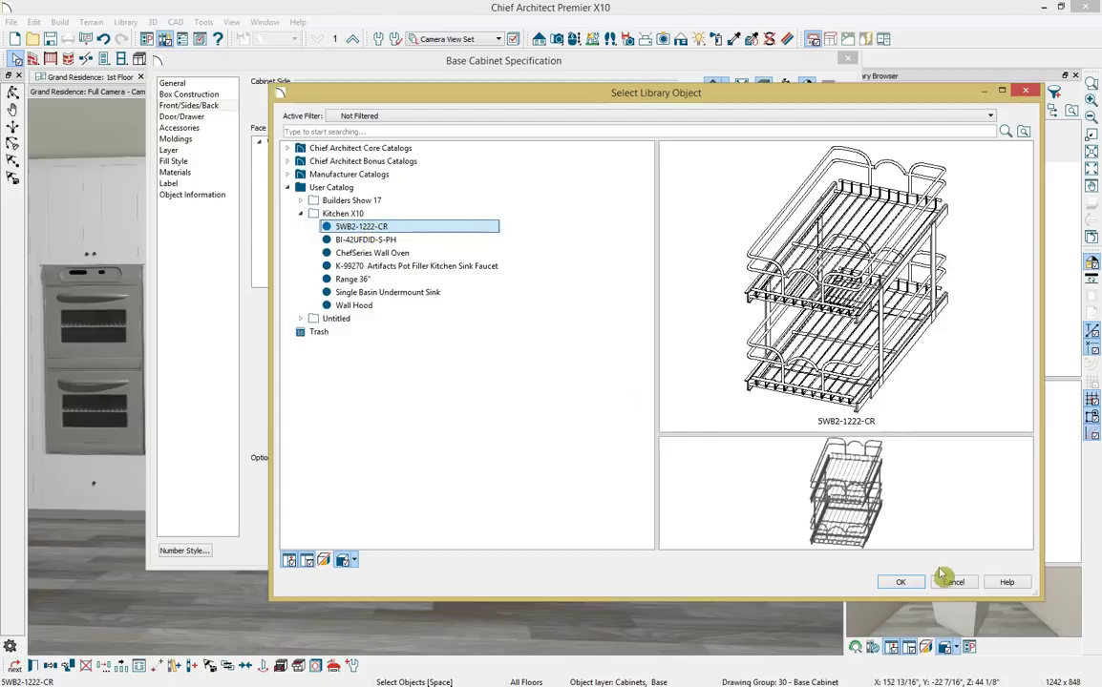
{"action": "left_click", "coordinate": [899, 583]}
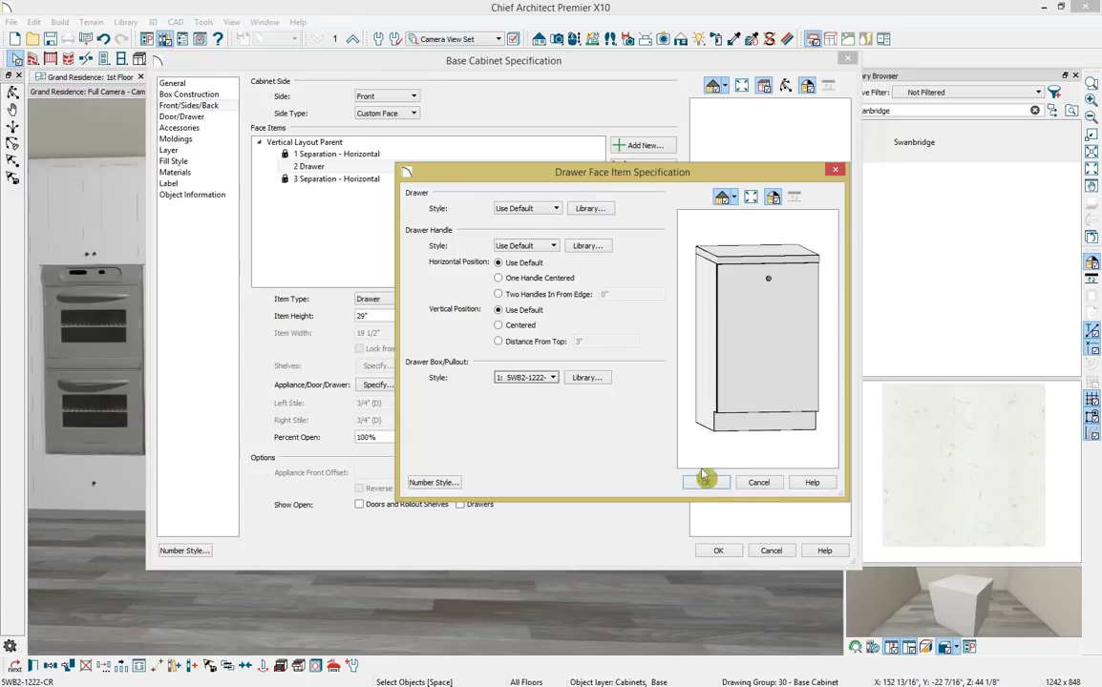
{"action": "left_click", "coordinate": [702, 484]}
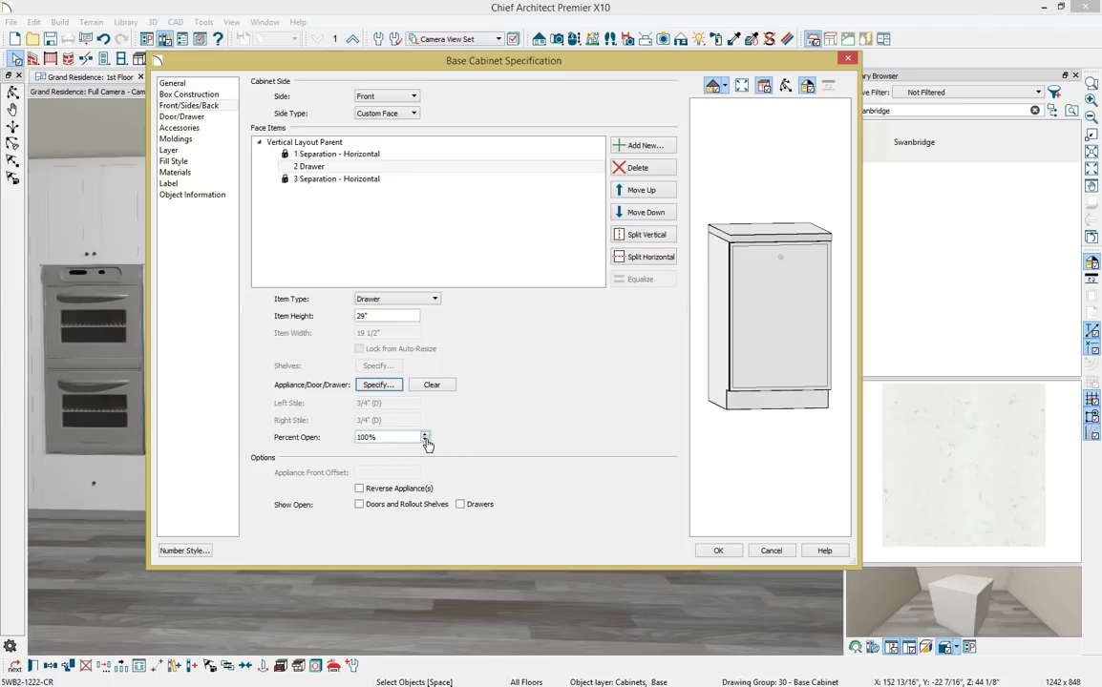
Set the pullout drawer to 95% open, display the cabinet's drawers open and orbit the camera to view its interior.
{"action": "left_click_drag", "start_coordinate": [369, 439], "coordinate": [357, 440]}
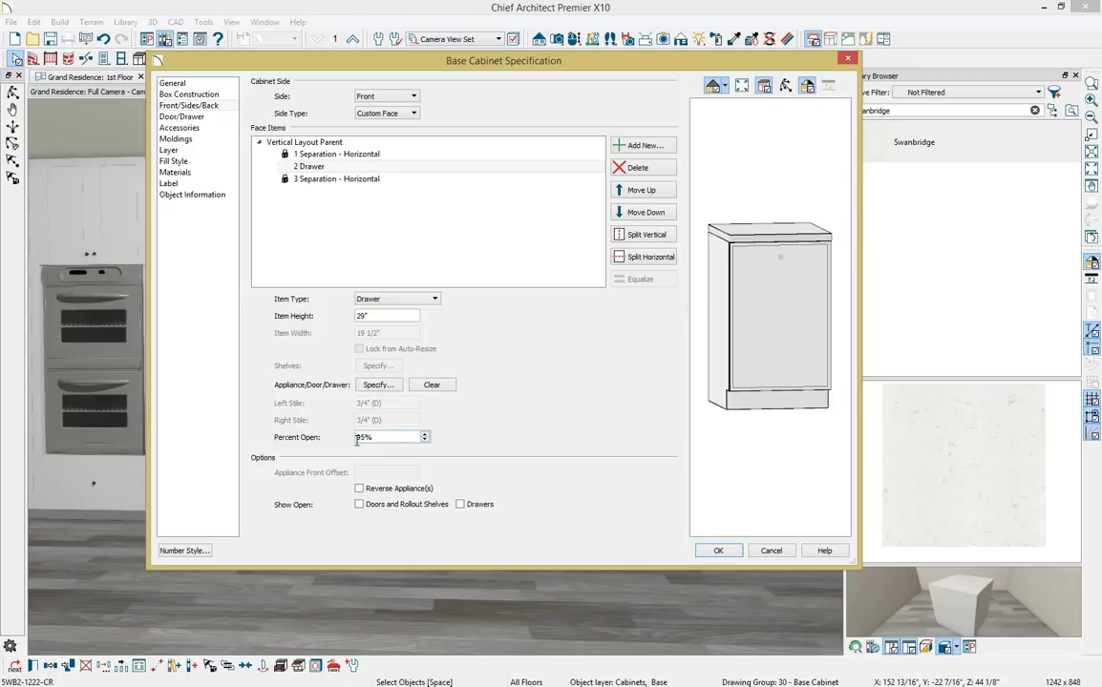
{"action": "key", "text": "Tab"}
{"action": "left_click", "coordinate": [459, 508]}
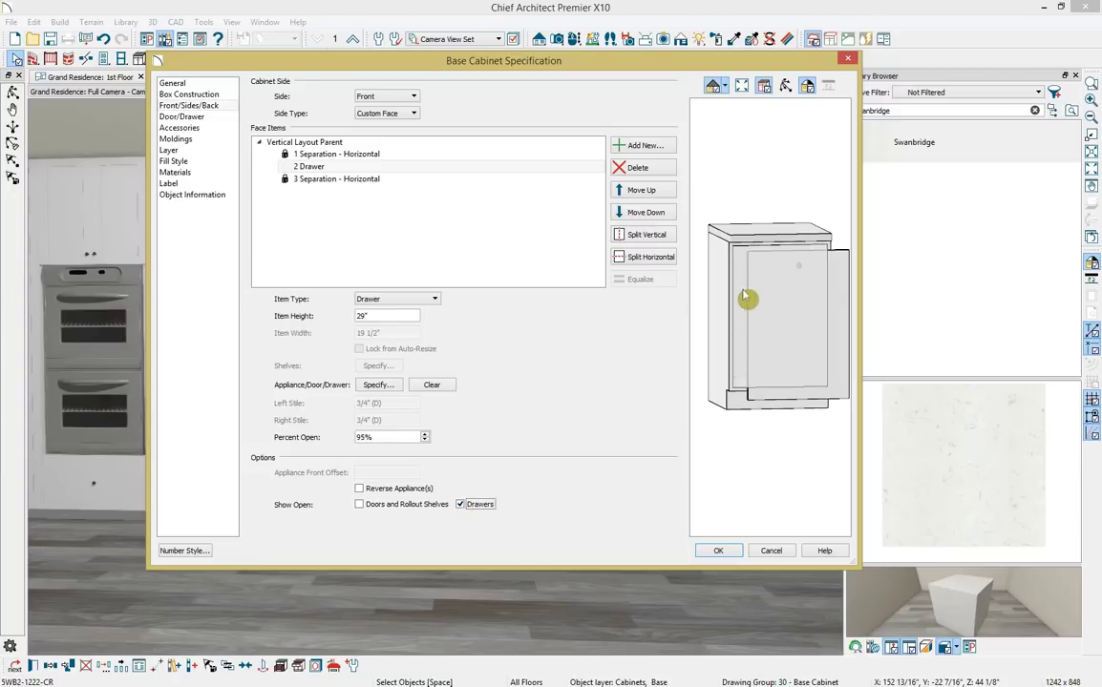
{"action": "left_click", "coordinate": [714, 552]}
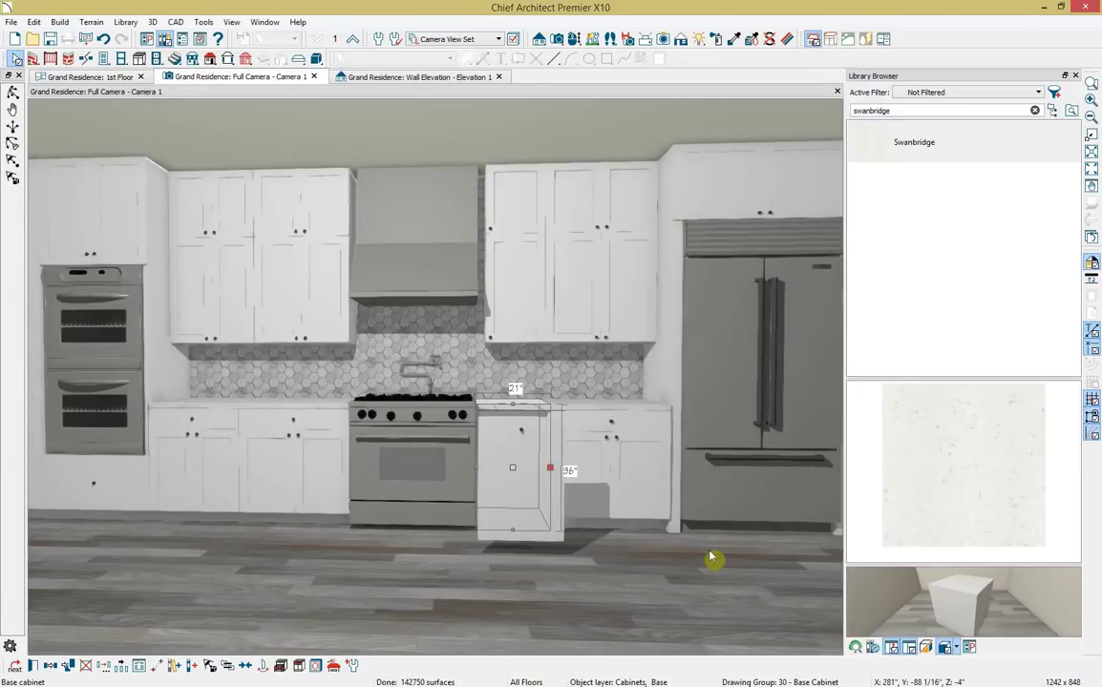
{"action": "left_click", "coordinate": [574, 38]}
{"action": "left_click_drag", "start_coordinate": [308, 222], "coordinate": [364, 340]}
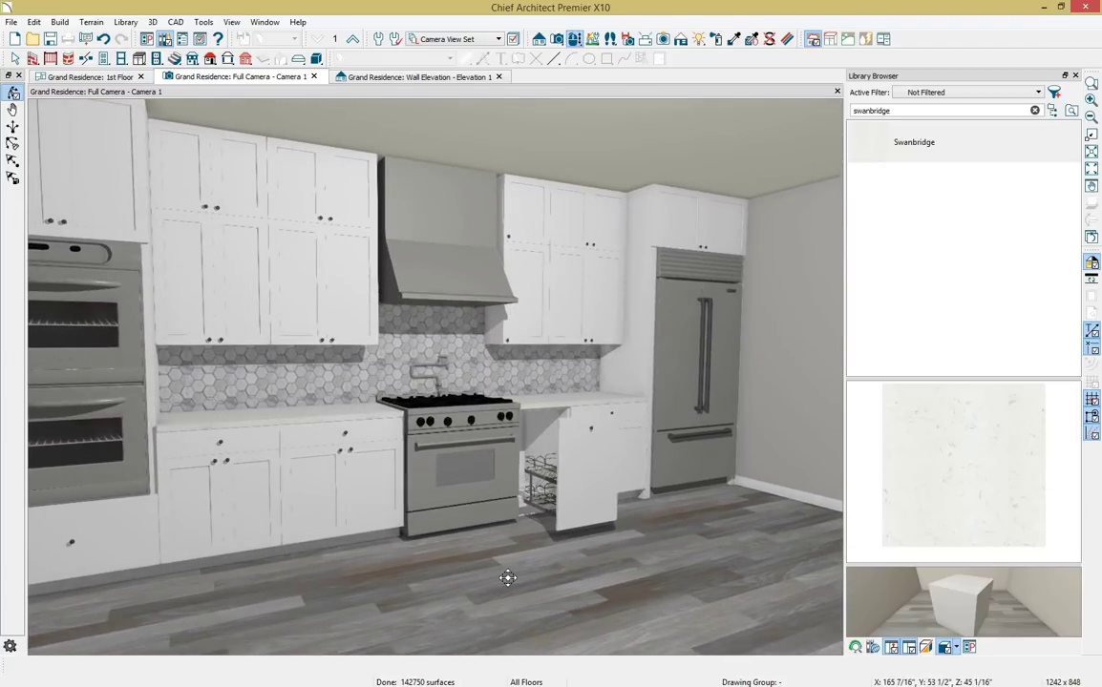
{"action": "key", "text": "space"}
Show the doors and rollout shelves open on the 30" wall cabinet beside the hood, between it and the ovens.
{"action": "left_click", "coordinate": [315, 277]}
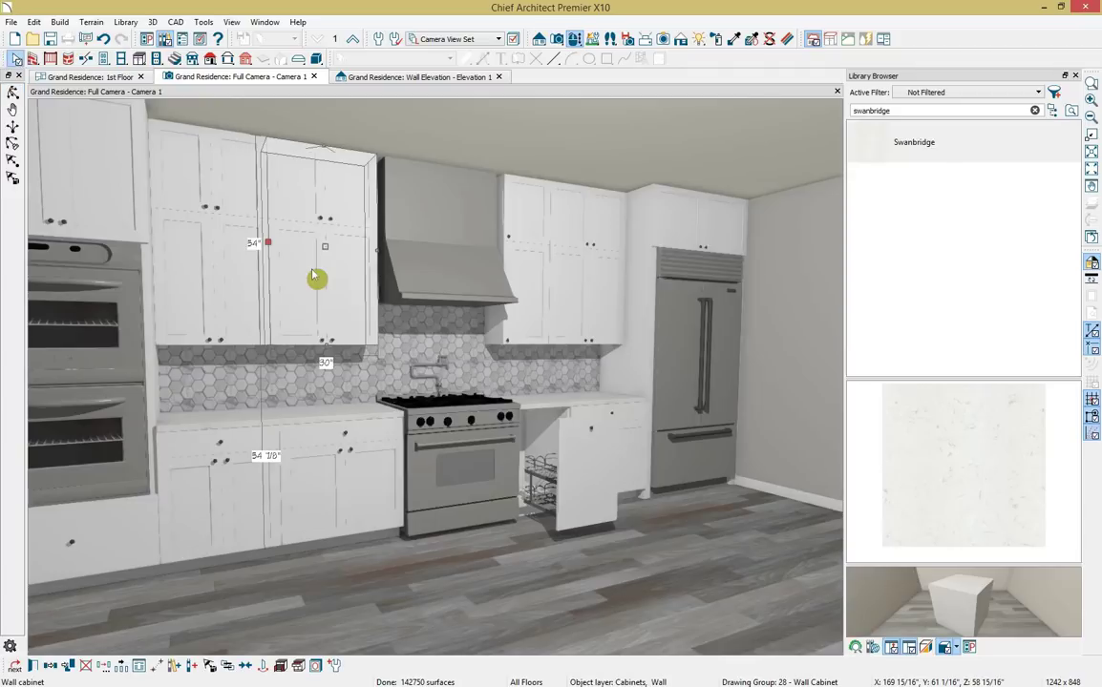
{"action": "double_click", "coordinate": [313, 277]}
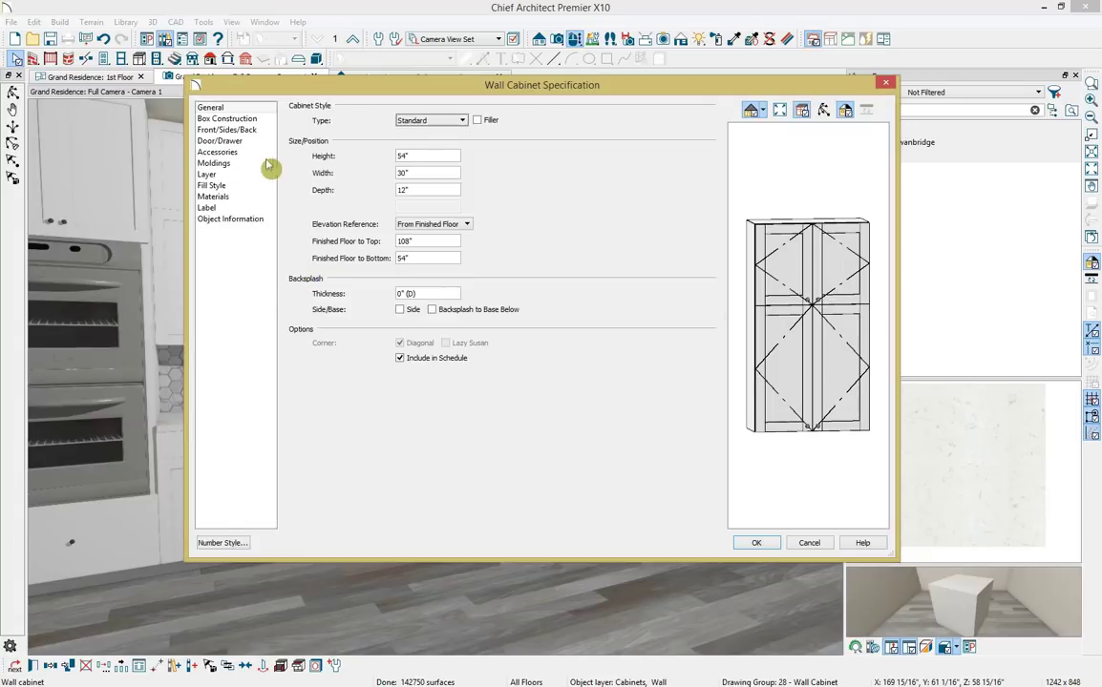
{"action": "left_click", "coordinate": [252, 130]}
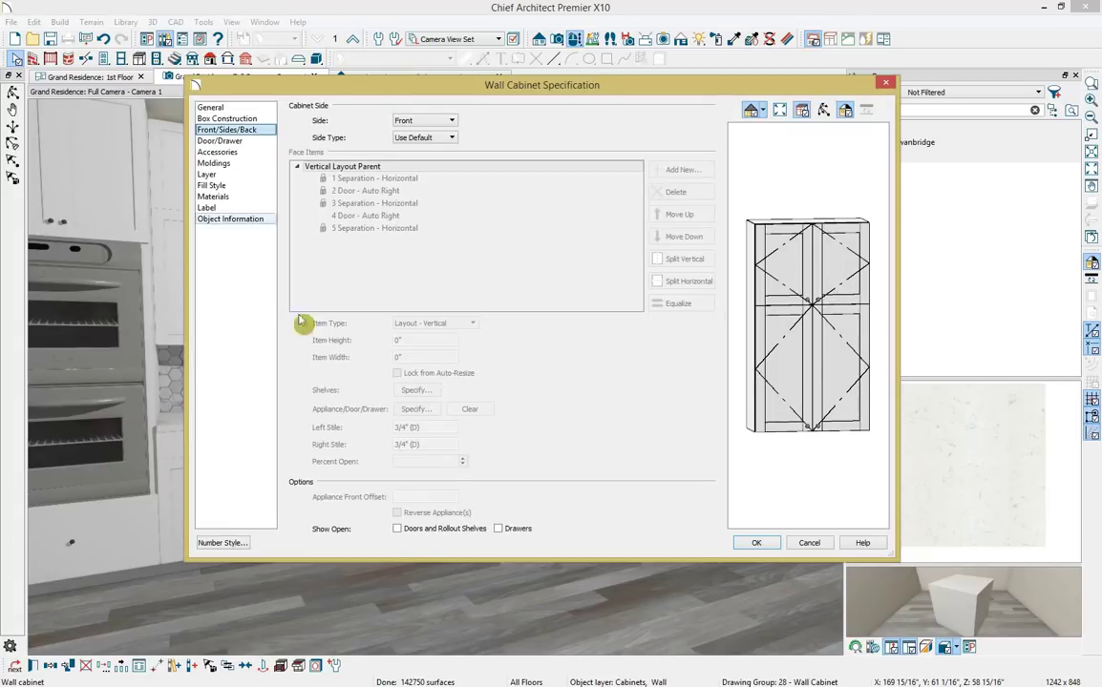
{"action": "left_click", "coordinate": [397, 529]}
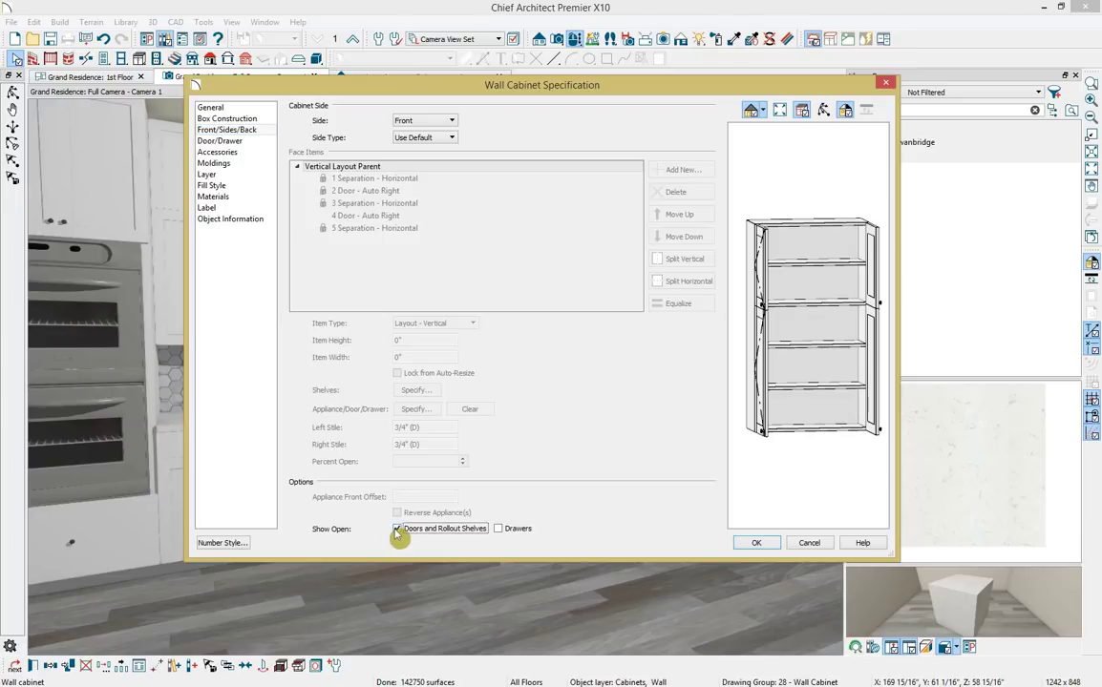
{"action": "left_click", "coordinate": [764, 543]}
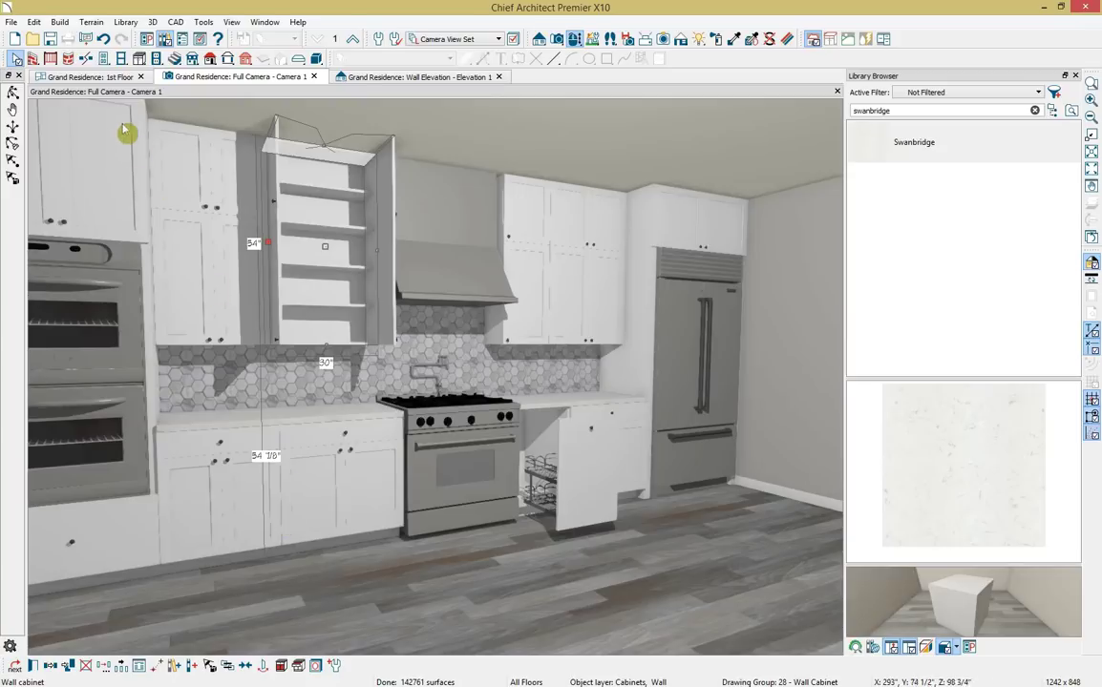
Undo the open wall cabinet doors and the base cabinet's pullout changes.
{"action": "left_click", "coordinate": [105, 39]}
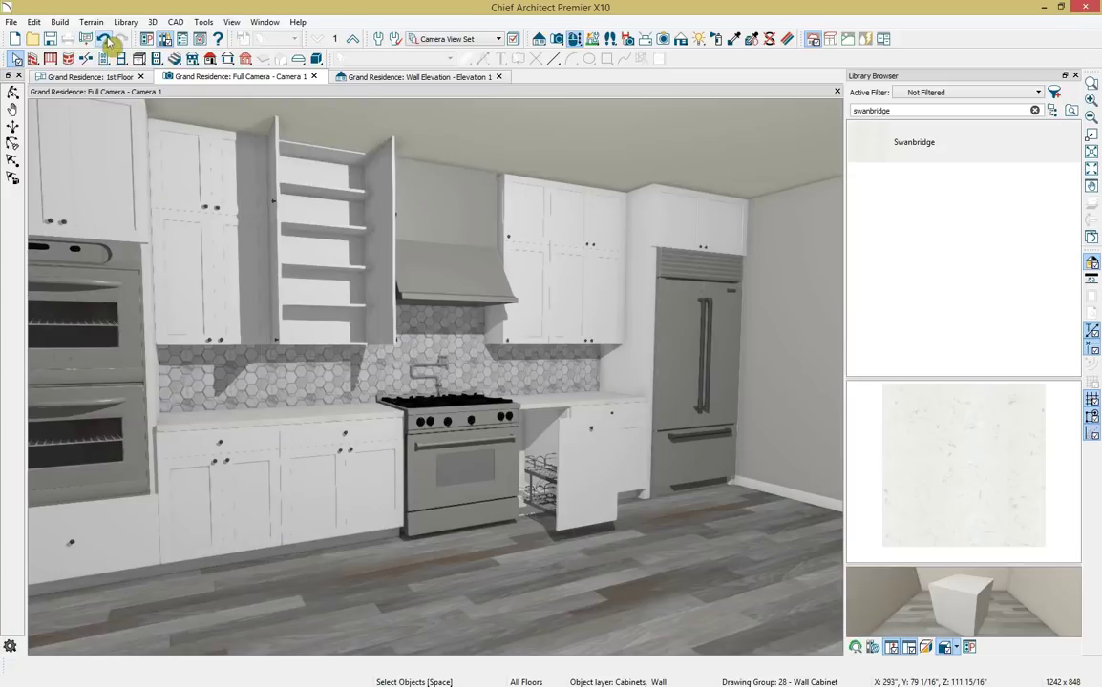
{"action": "left_click", "coordinate": [105, 39]}
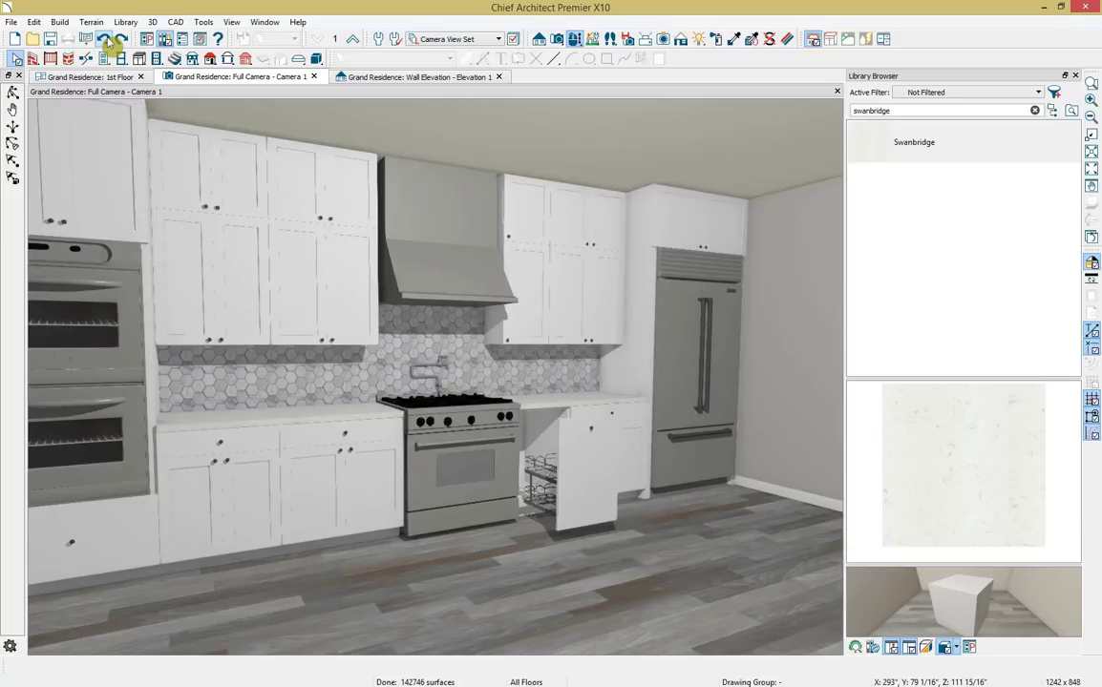
{"action": "left_click", "coordinate": [105, 39]}
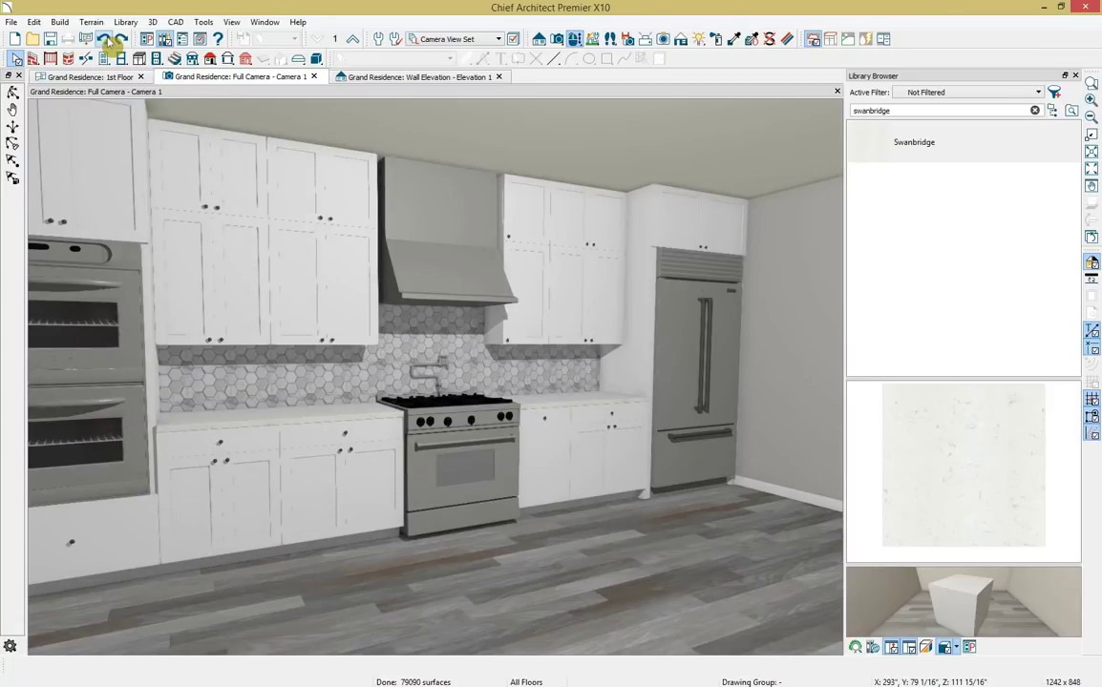
{"action": "left_click", "coordinate": [105, 39]}
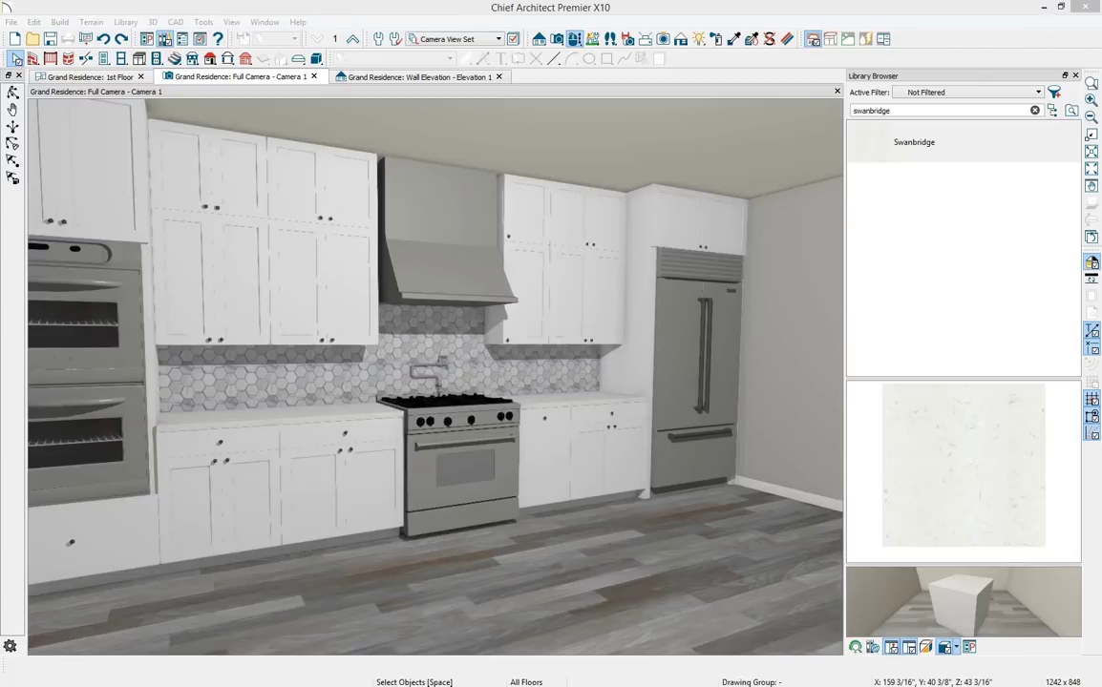
Close the Library Browser and the wall elevation view, and return to the 1st Floor plan.
{"action": "left_click", "coordinate": [1075, 75]}
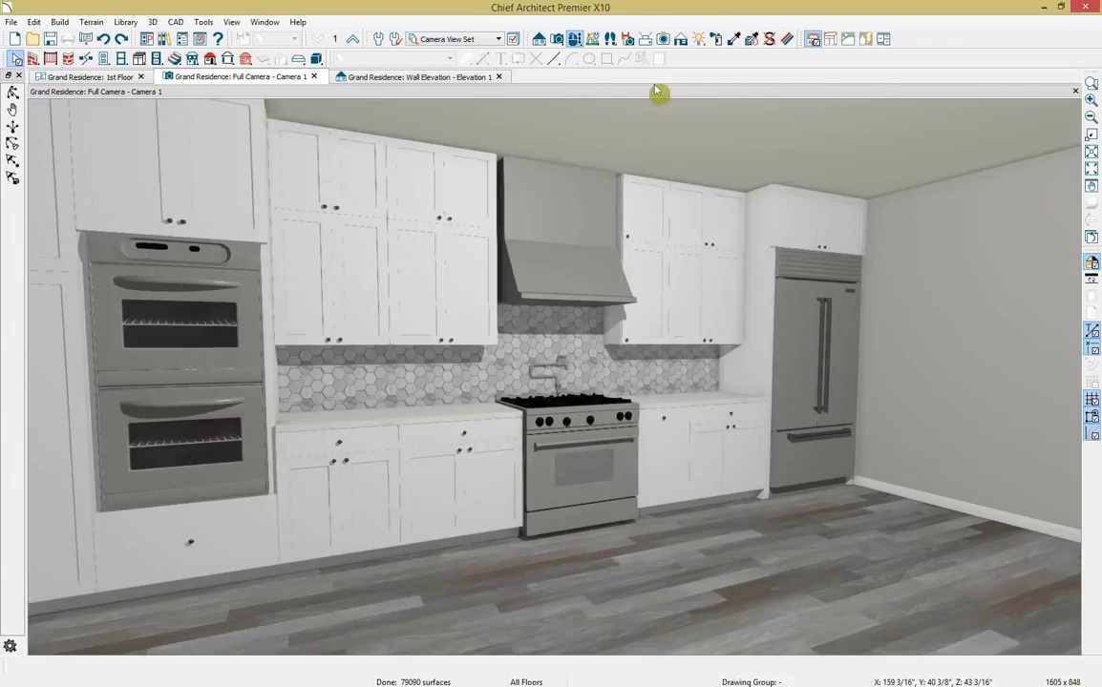
{"action": "left_click", "coordinate": [498, 76]}
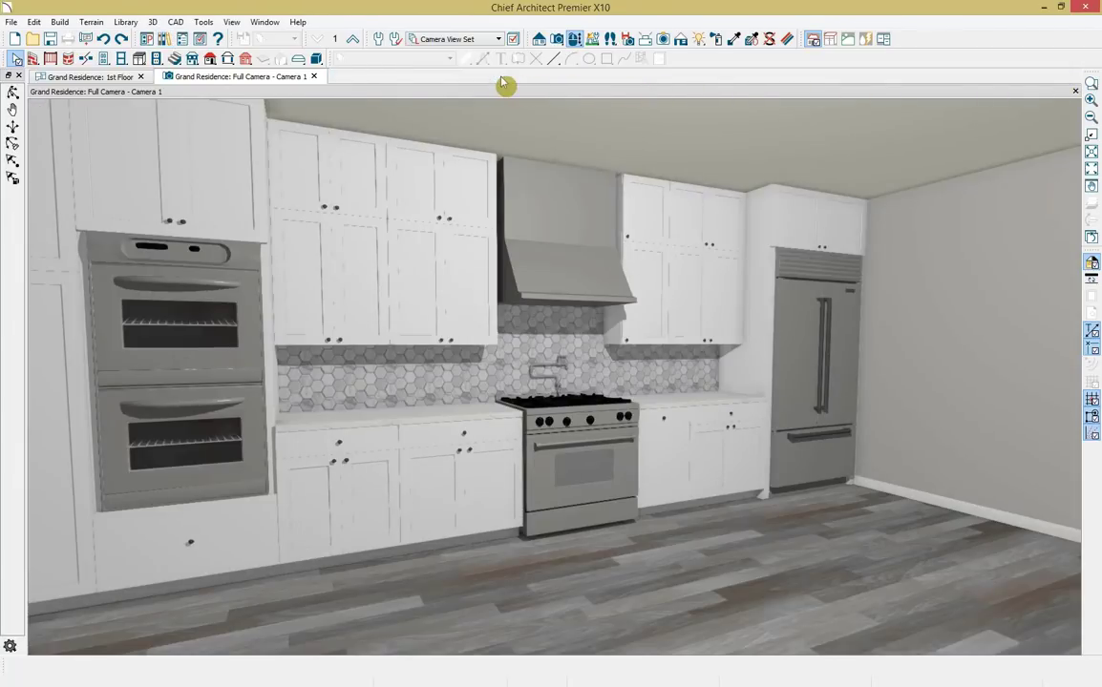
{"action": "left_click", "coordinate": [95, 77]}
{"action": "scroll", "coordinate": [395, 378], "scroll_direction": "down", "scroll_amount": 1}
{"action": "middle_click_drag", "start_coordinate": [396, 378], "coordinate": [393, 287]}
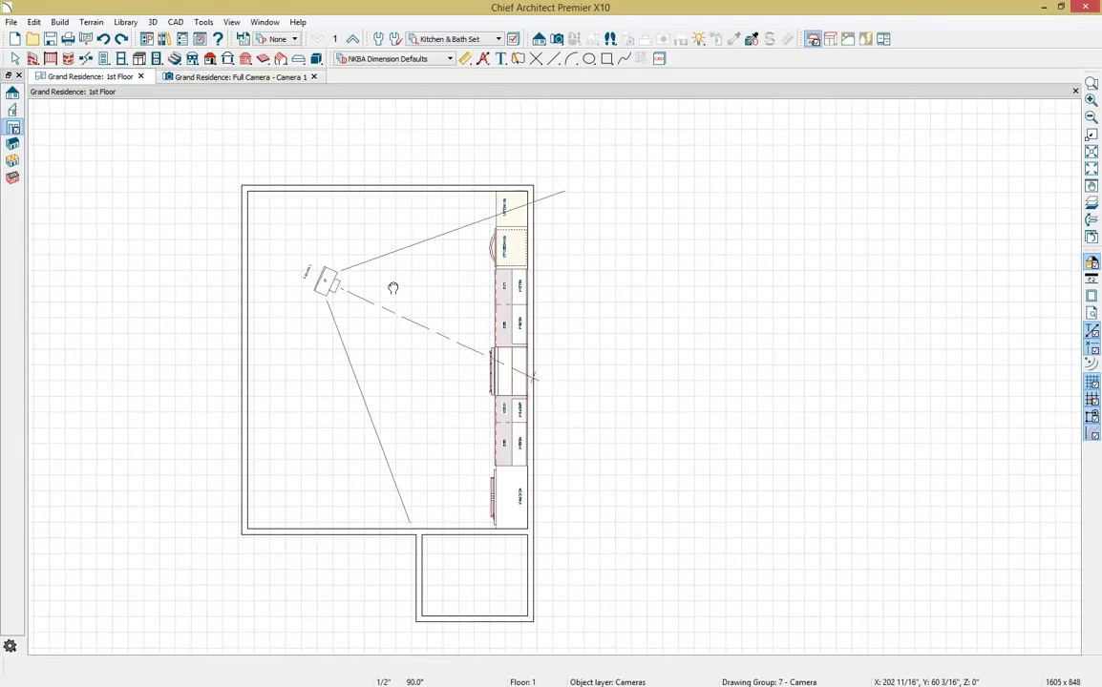
Change the floor plan's active layer set to Roof Plan Set.
{"action": "left_click", "coordinate": [499, 39]}
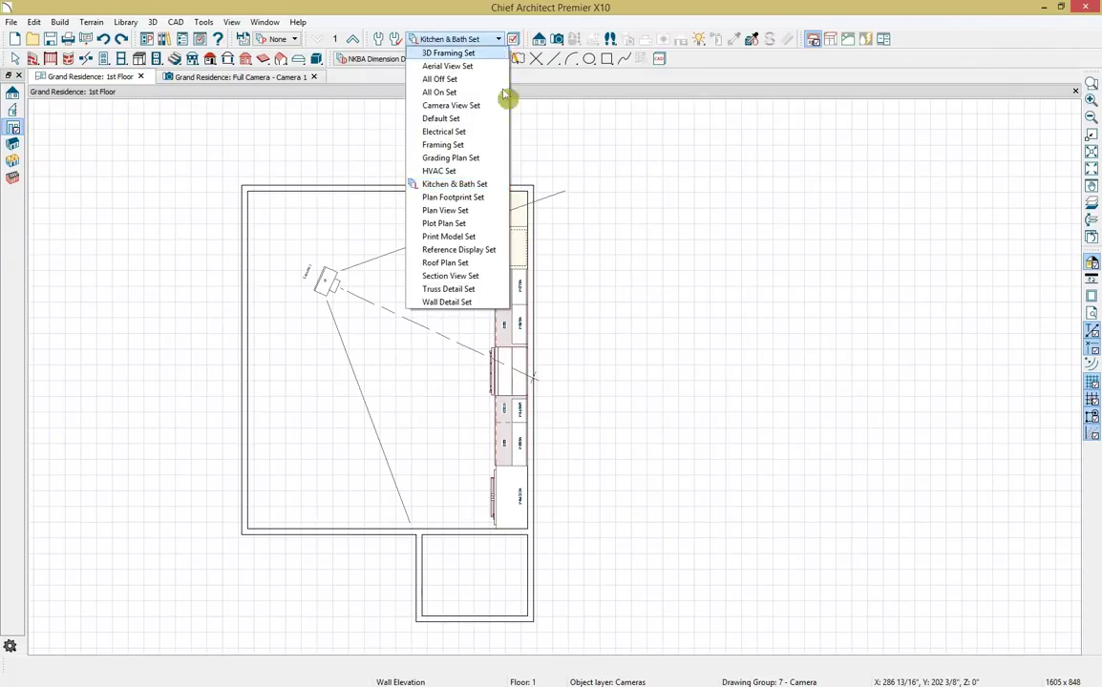
{"action": "left_click", "coordinate": [496, 264]}
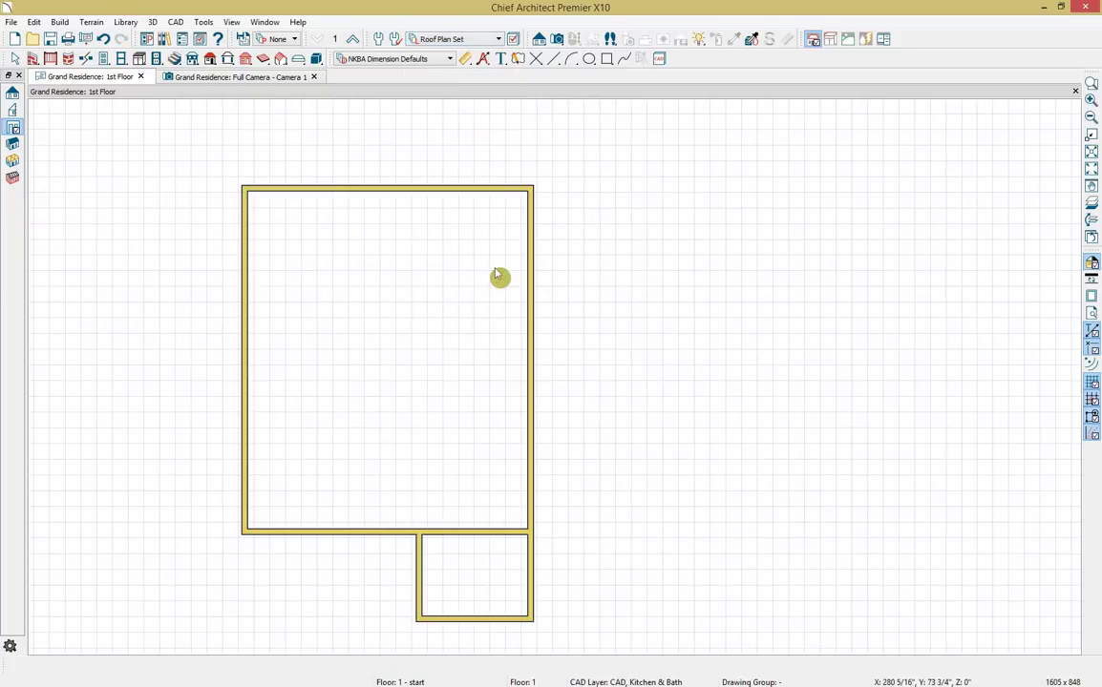
{"action": "scroll", "coordinate": [496, 272], "scroll_direction": "down", "scroll_amount": 1}
{"action": "middle_click_drag", "start_coordinate": [496, 270], "coordinate": [537, 228]}
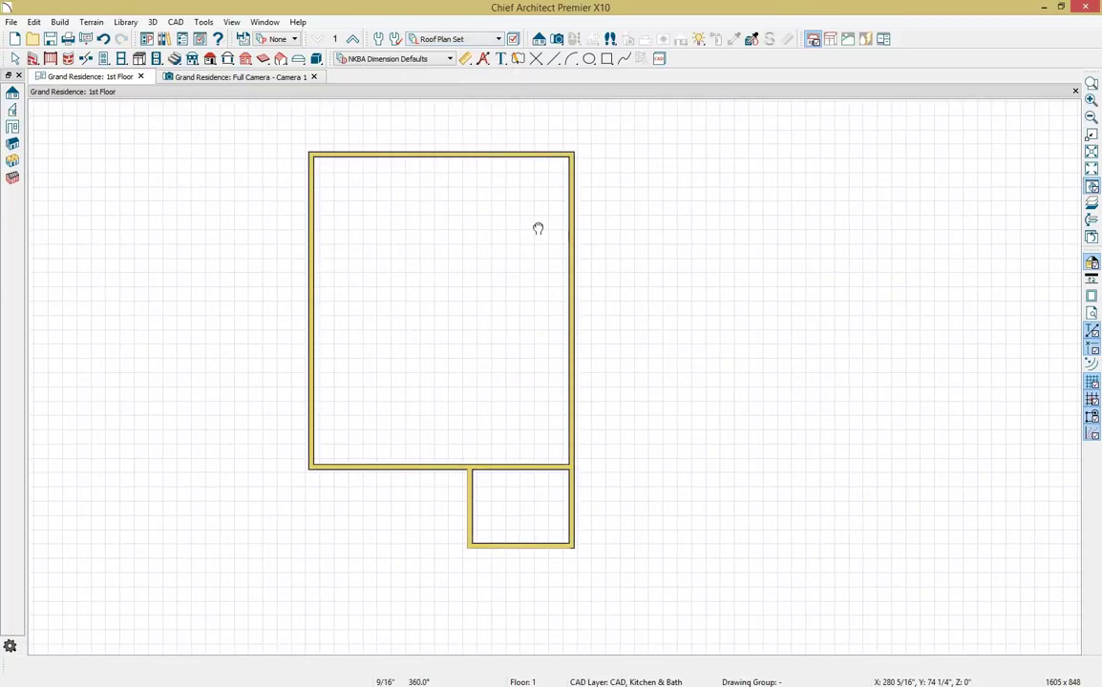
Build the roof automatically over the house with Build Roof Planes and Auto Rebuild Roofs enabled.
{"action": "left_click", "coordinate": [60, 21]}
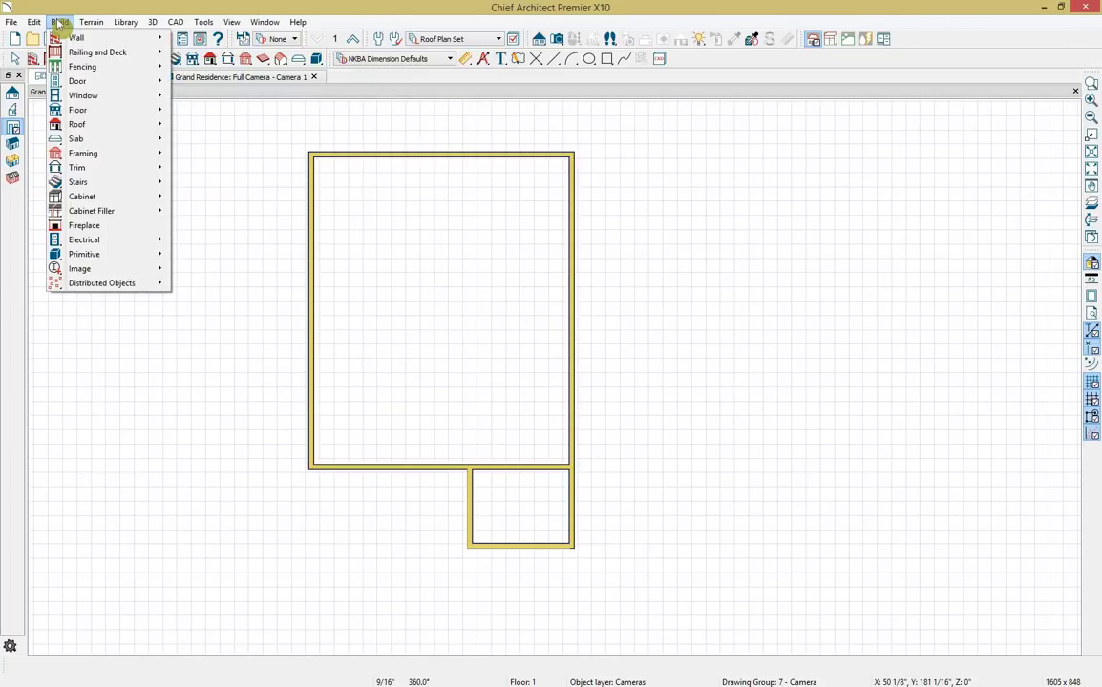
{"action": "mouse_move", "coordinate": [99, 126]}
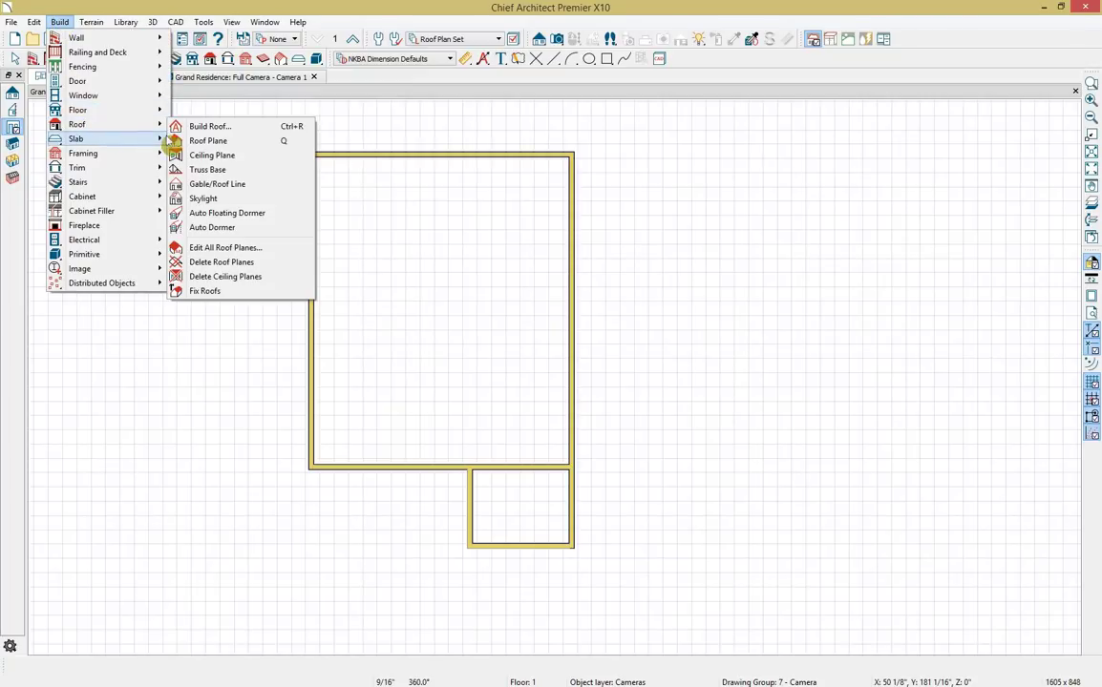
{"action": "left_click", "coordinate": [203, 127]}
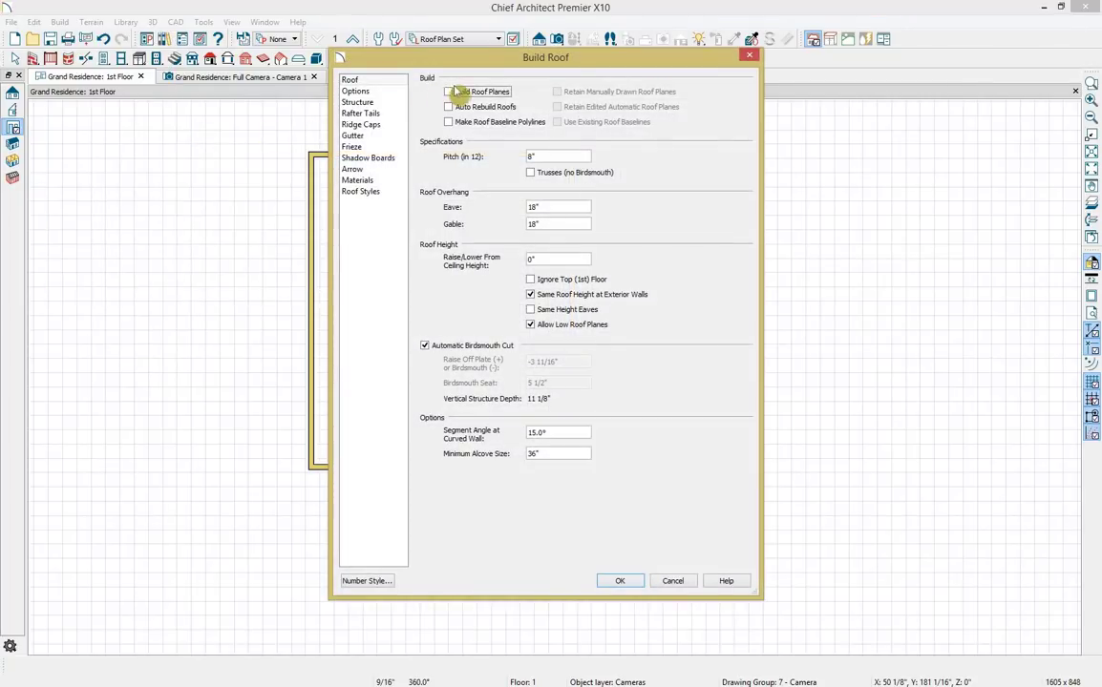
{"action": "left_click", "coordinate": [450, 93]}
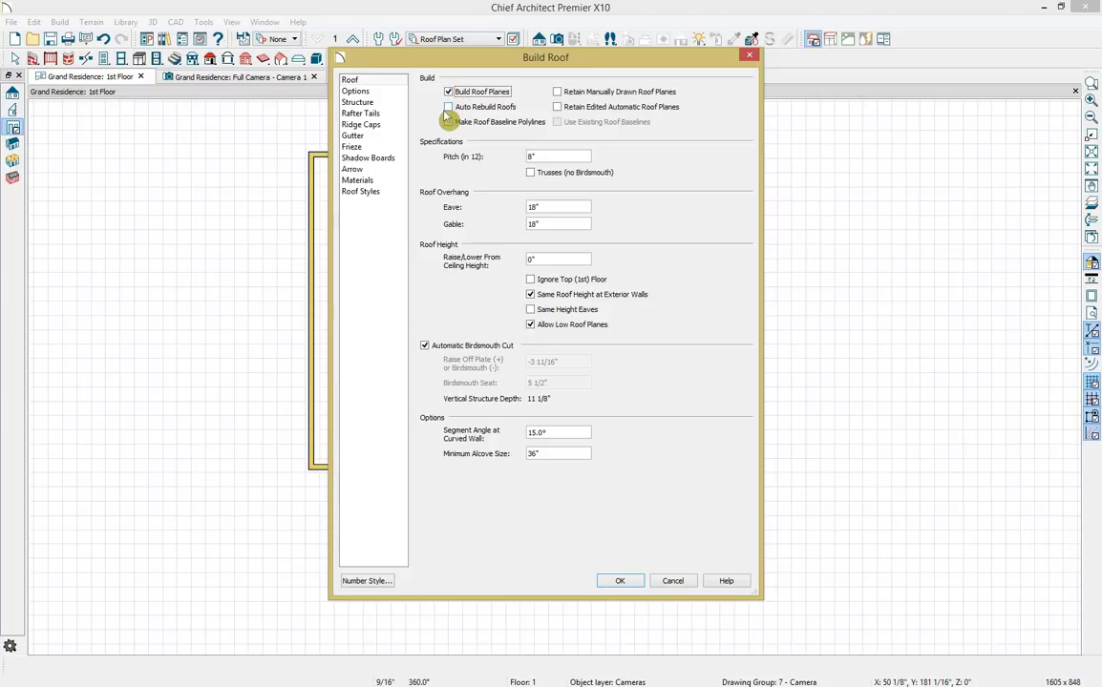
{"action": "left_click", "coordinate": [448, 107]}
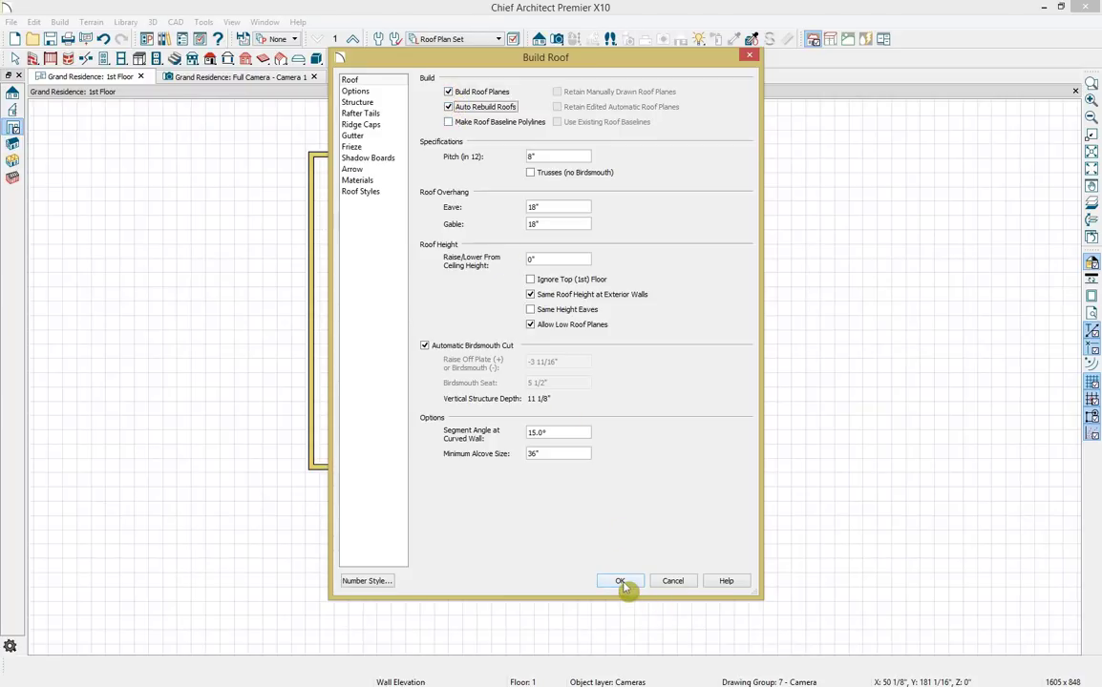
{"action": "left_click", "coordinate": [620, 583]}
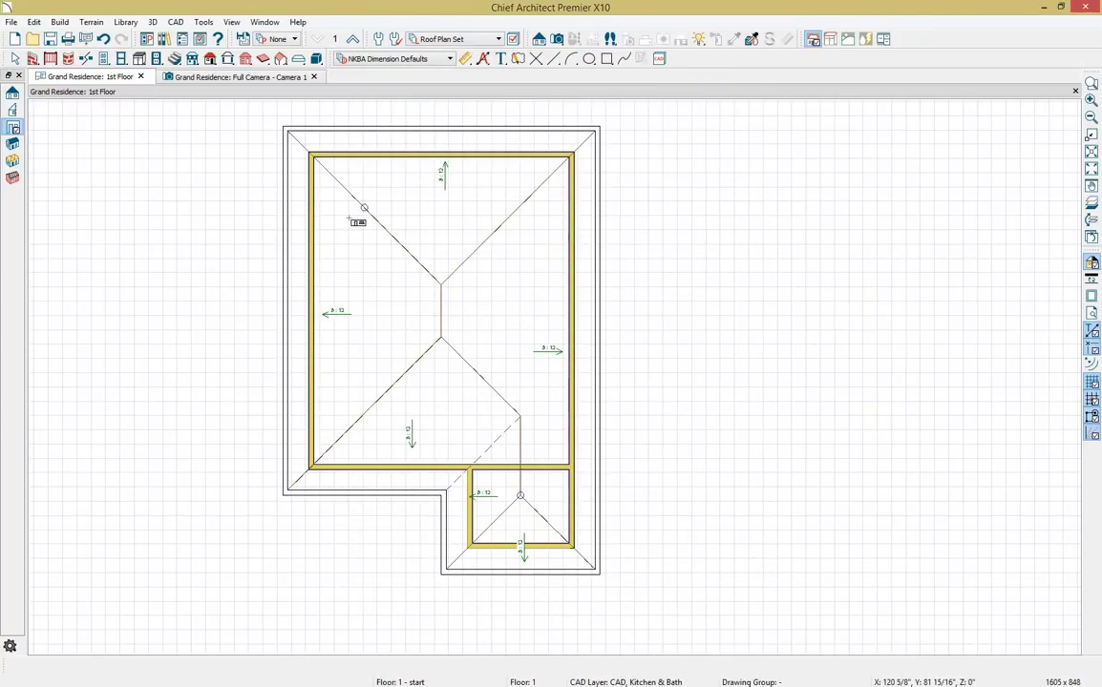
Create a perspective full overview of the house and orbit it to show the new roof from the small wing's side.
{"action": "left_click", "coordinate": [558, 39]}
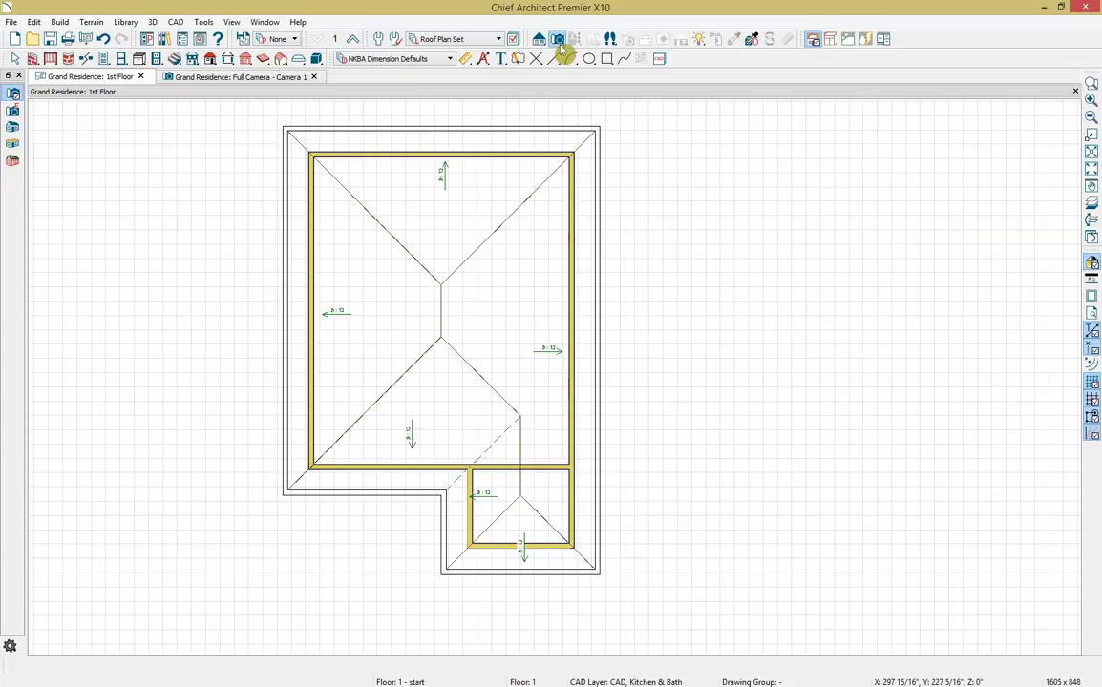
{"action": "left_click", "coordinate": [16, 140]}
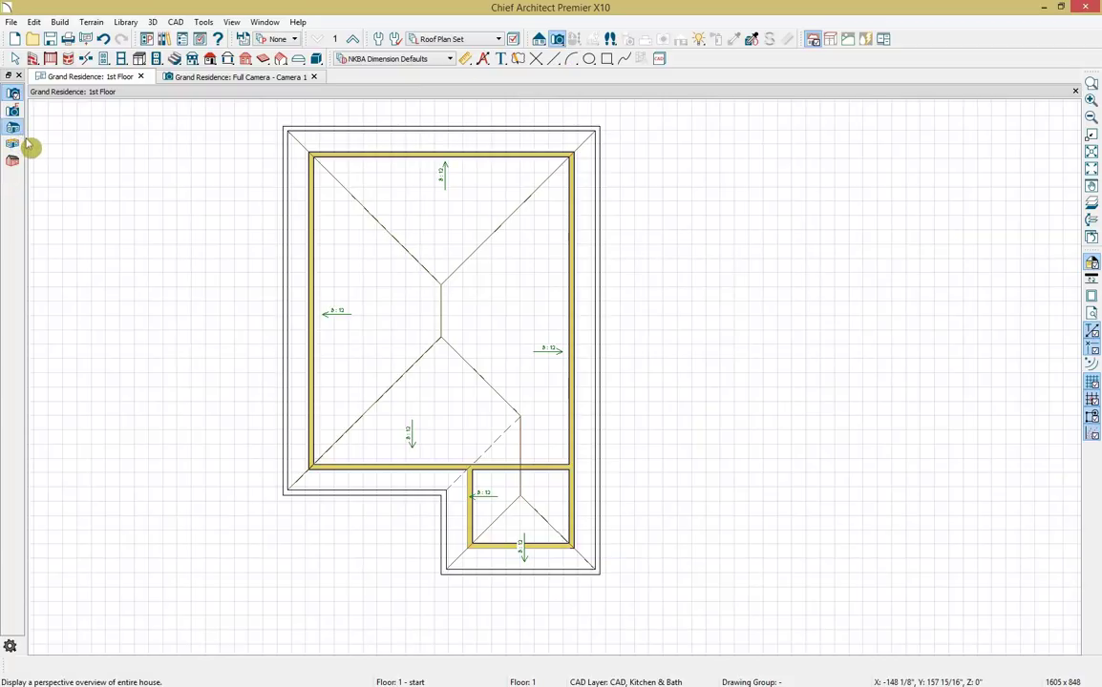
{"action": "left_click_drag", "start_coordinate": [467, 309], "coordinate": [661, 302]}
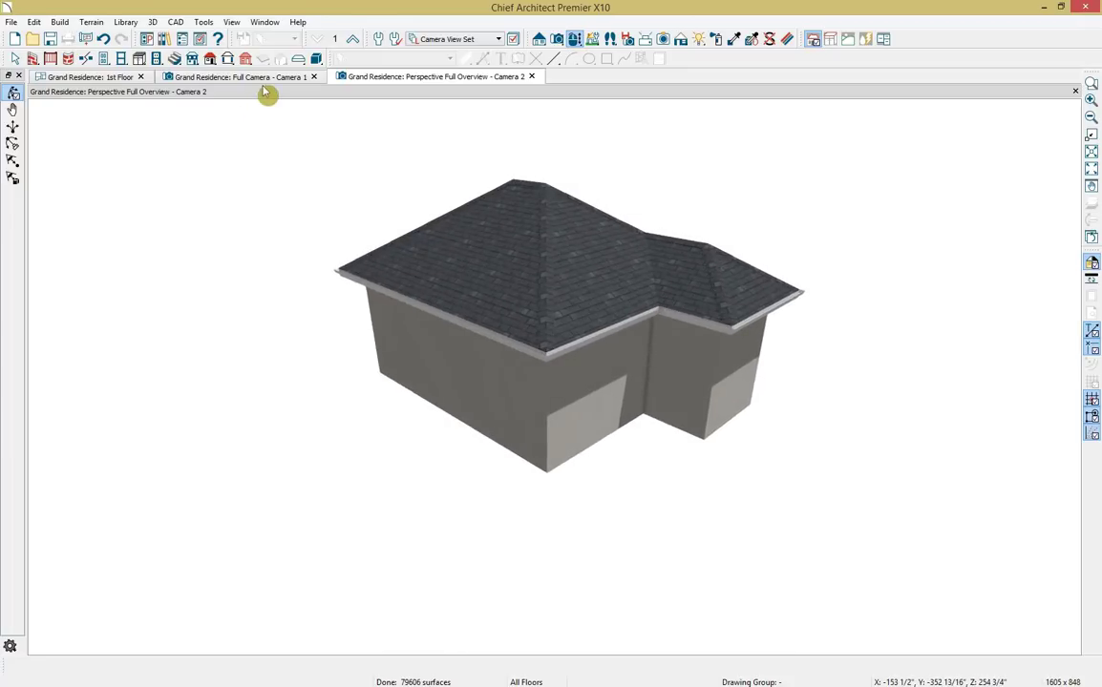
Tile the 1st Floor plan beside the camera views, with the whole plan in view and the perspective full overview showing.
{"action": "left_click_drag", "start_coordinate": [111, 78], "coordinate": [127, 402]}
{"action": "scroll", "coordinate": [341, 230], "scroll_direction": "up", "scroll_amount": 5}
{"action": "scroll", "coordinate": [376, 406], "scroll_direction": "down", "scroll_amount": 4}
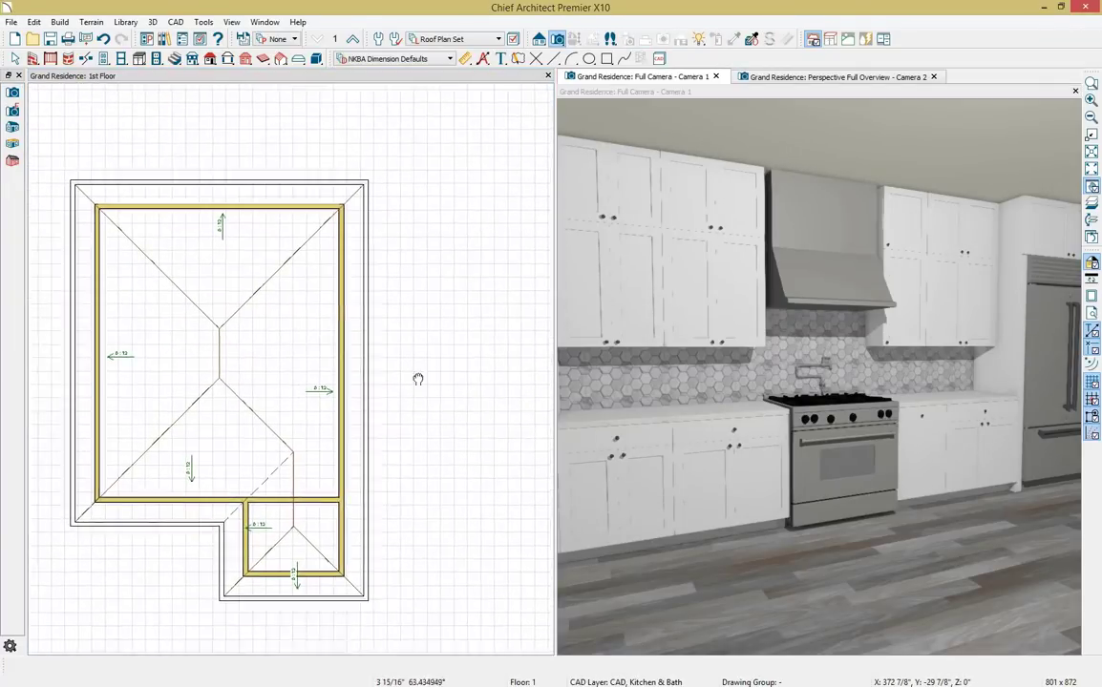
{"action": "scroll", "coordinate": [423, 374], "scroll_direction": "up", "scroll_amount": 2}
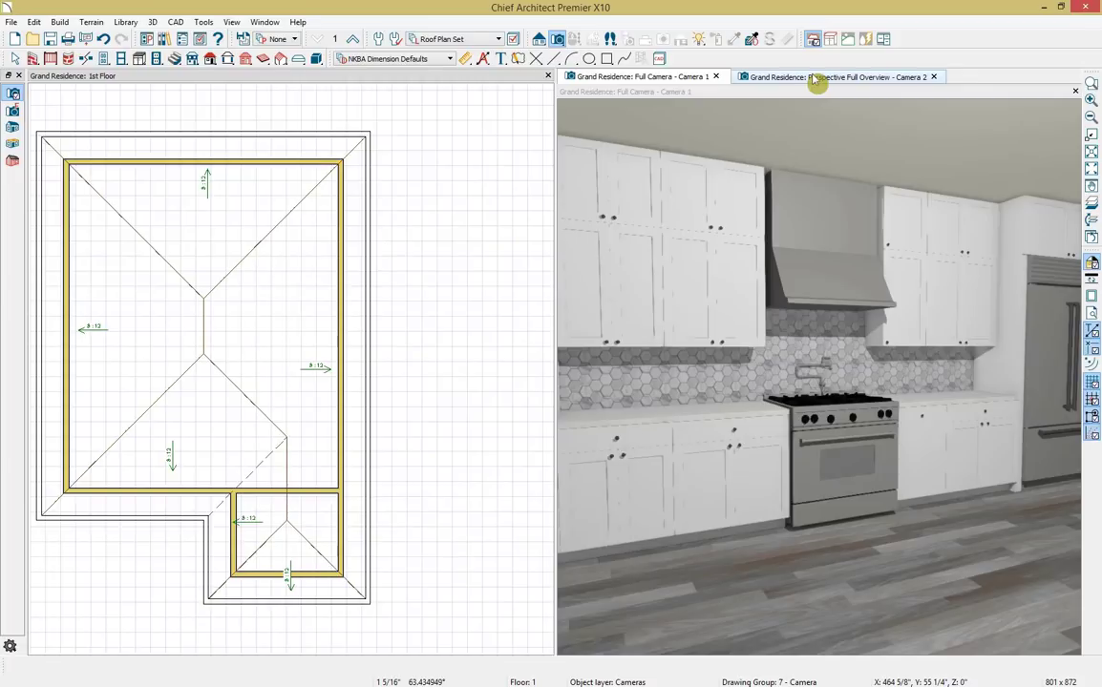
{"action": "left_click", "coordinate": [816, 78]}
{"action": "middle_click_drag", "start_coordinate": [305, 411], "coordinate": [361, 391]}
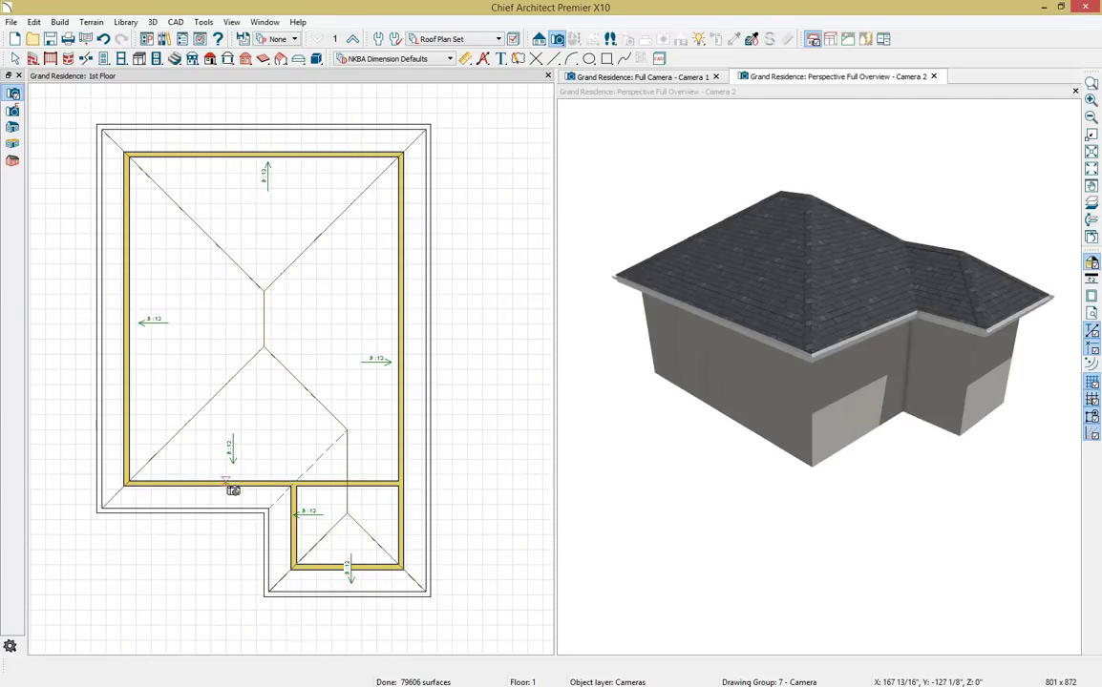
Change the main room's two horizontal walls, the one shared with the small room and the opposite one, into gable walls.
{"action": "left_click", "coordinate": [229, 491]}
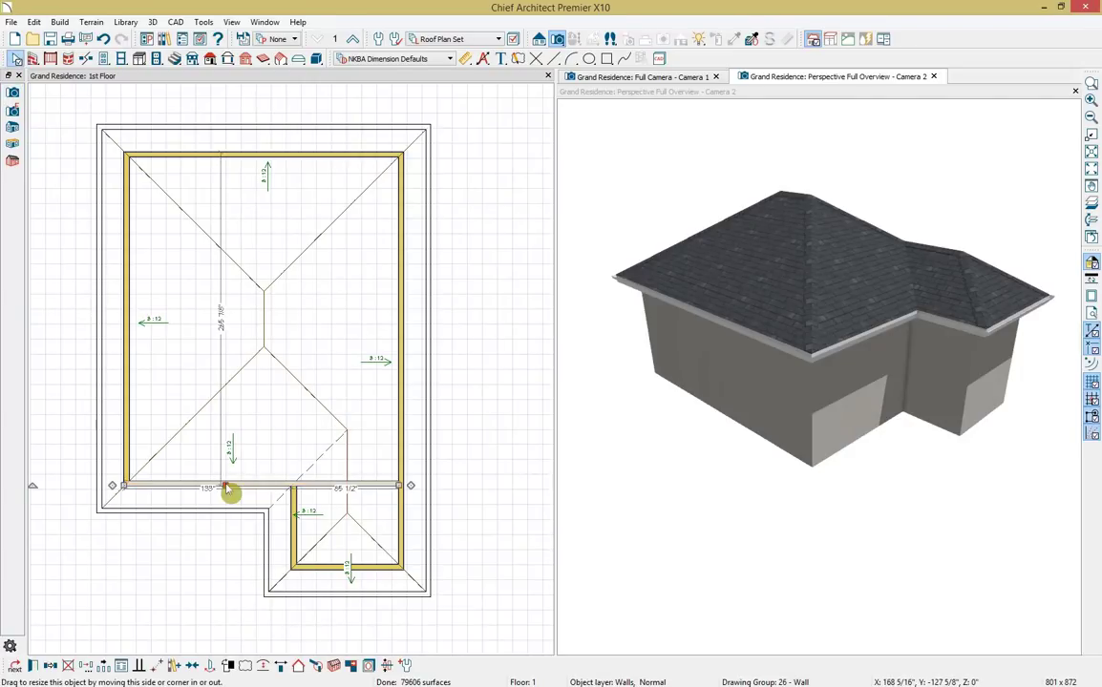
{"action": "left_click", "coordinate": [299, 667]}
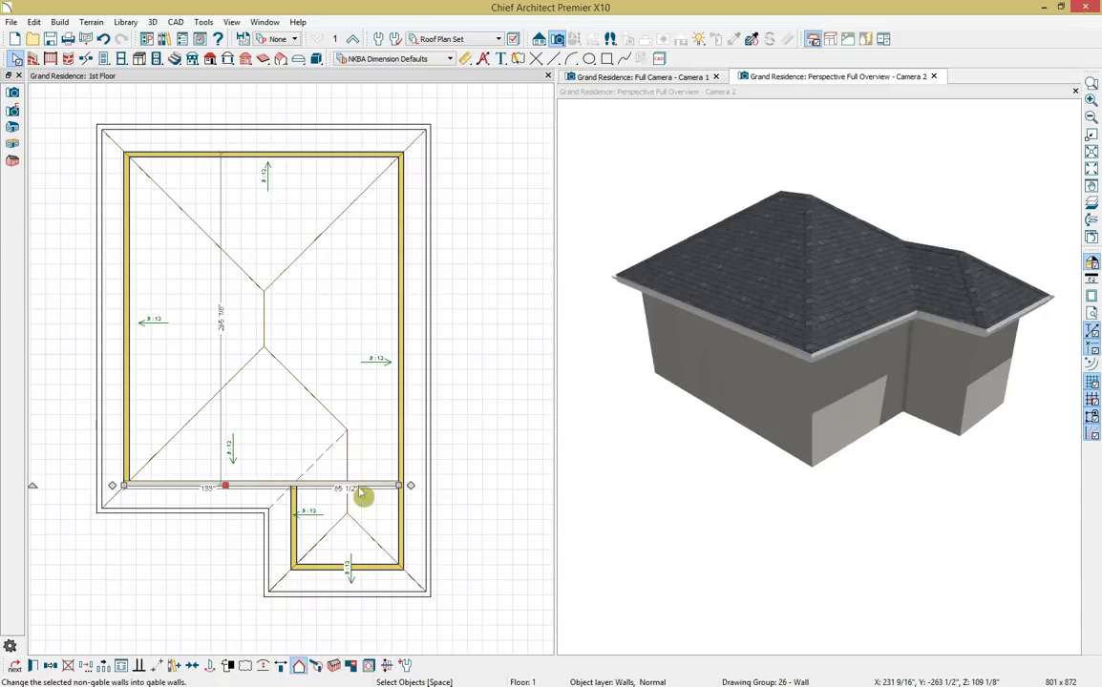
{"action": "left_click", "coordinate": [324, 165]}
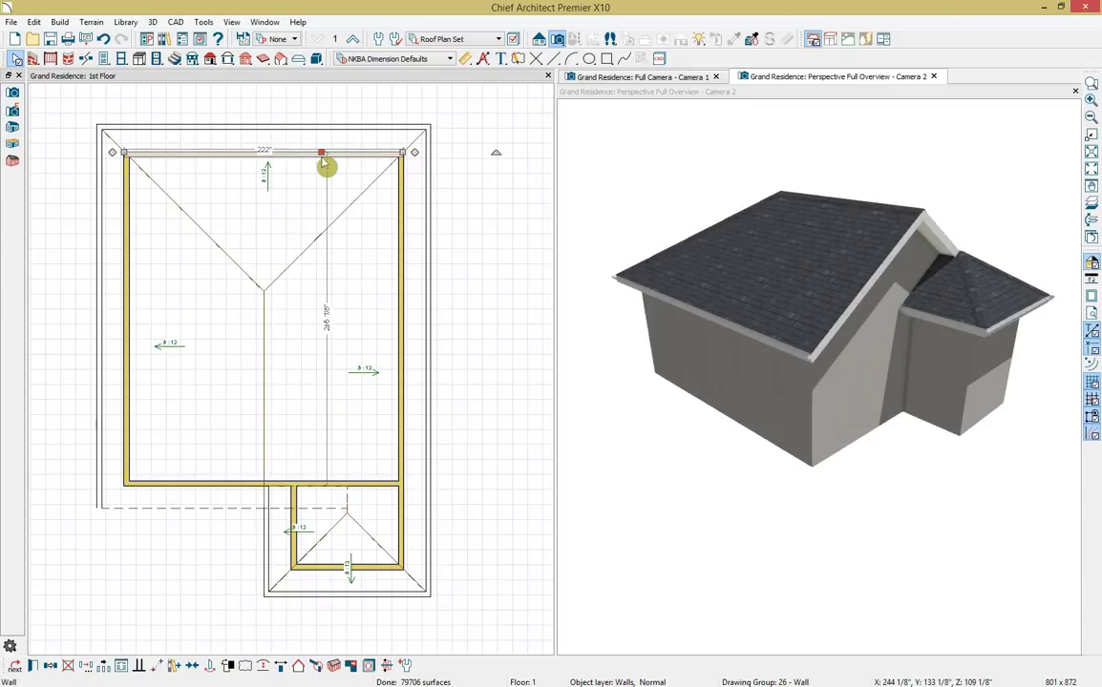
{"action": "left_click", "coordinate": [298, 667]}
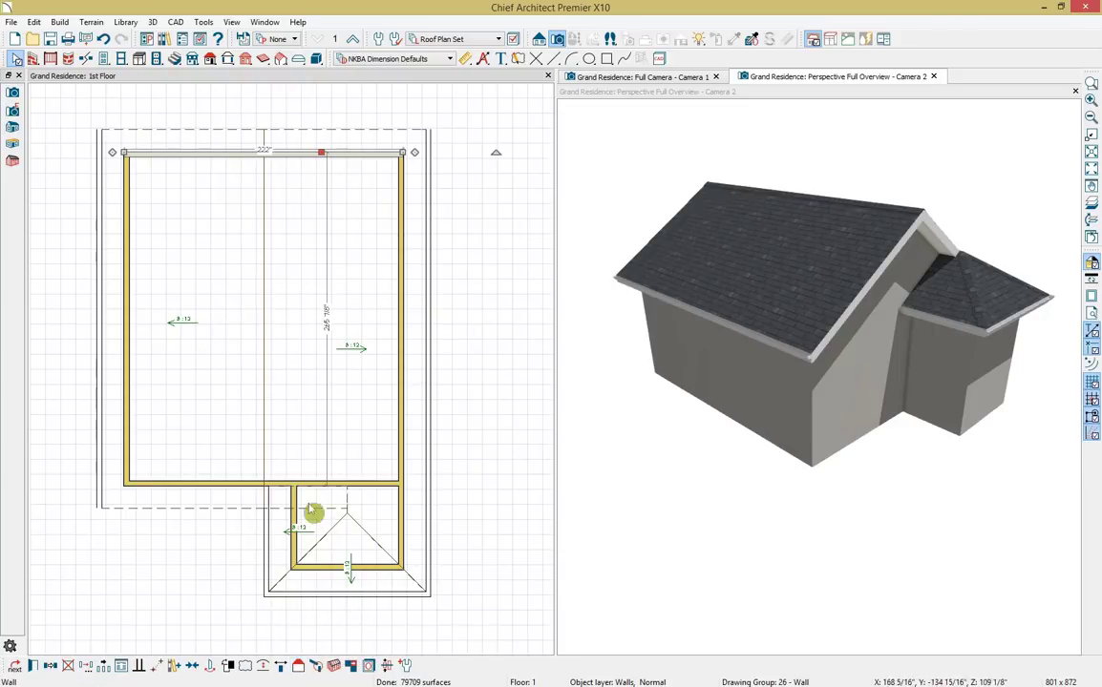
Close the perspective full overview and turn the kitchen camera view toward the ceiling and refrigerator.
{"action": "left_click", "coordinate": [934, 77]}
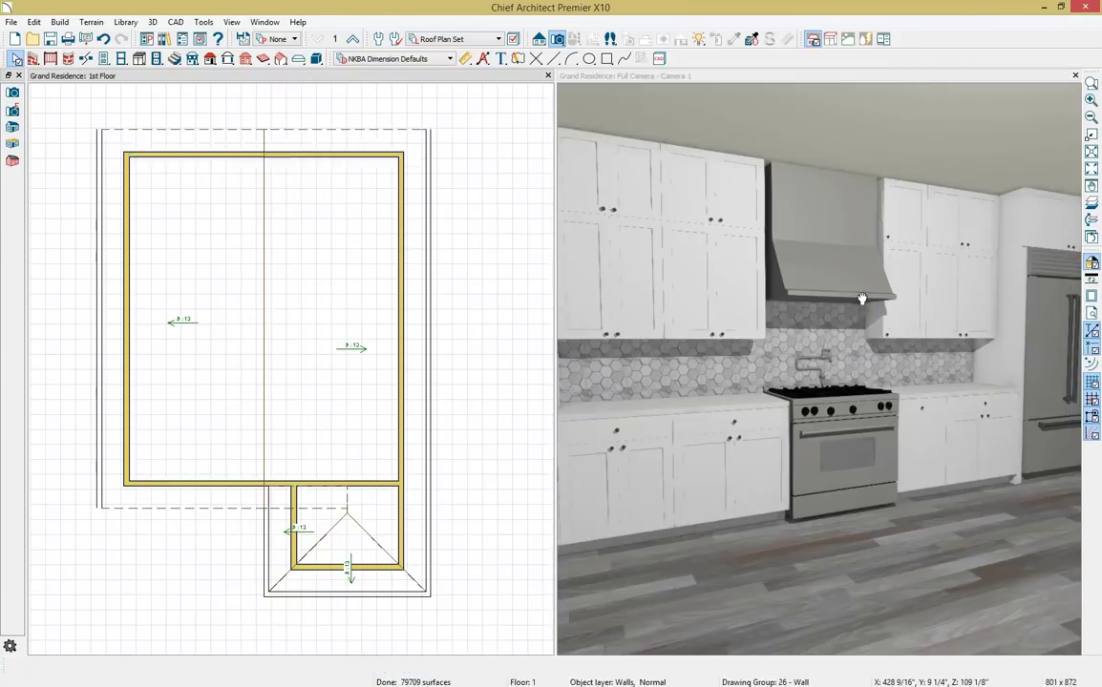
{"action": "left_click_drag", "start_coordinate": [809, 355], "coordinate": [646, 396]}
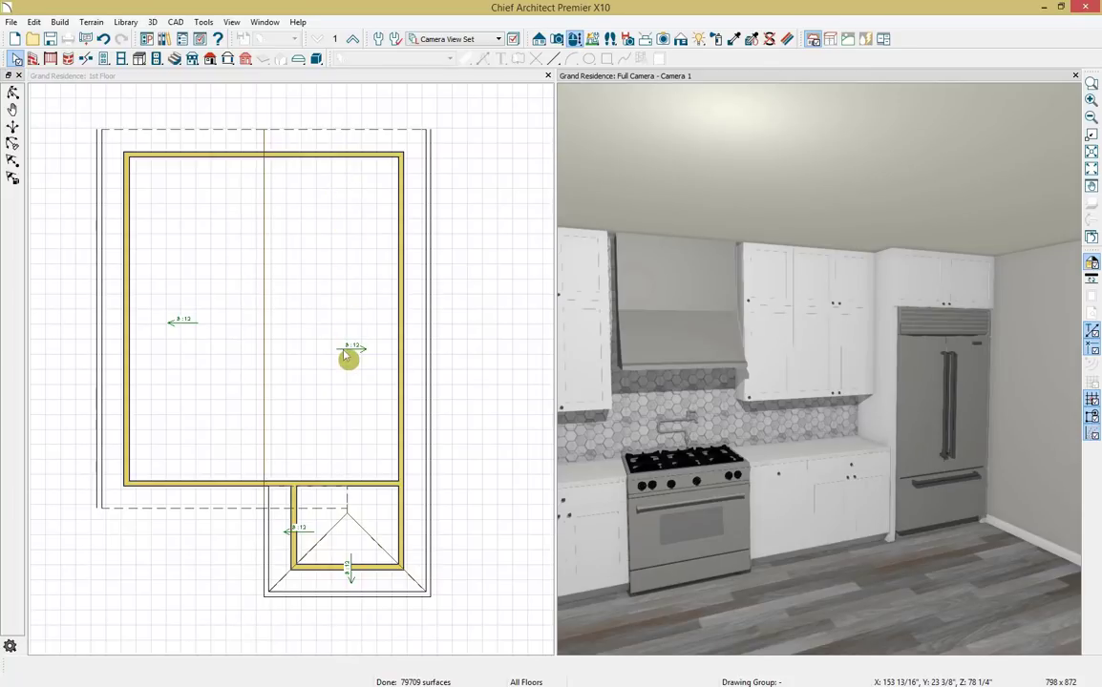
{"action": "left_click", "coordinate": [32, 58]}
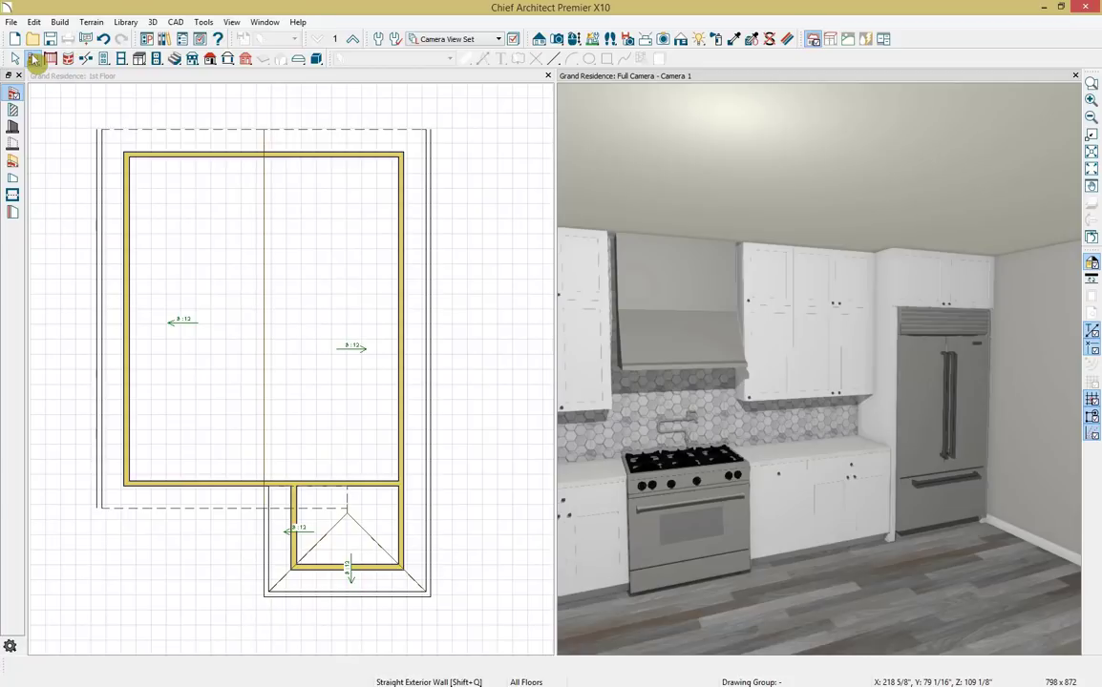
{"action": "left_click", "coordinate": [12, 195]}
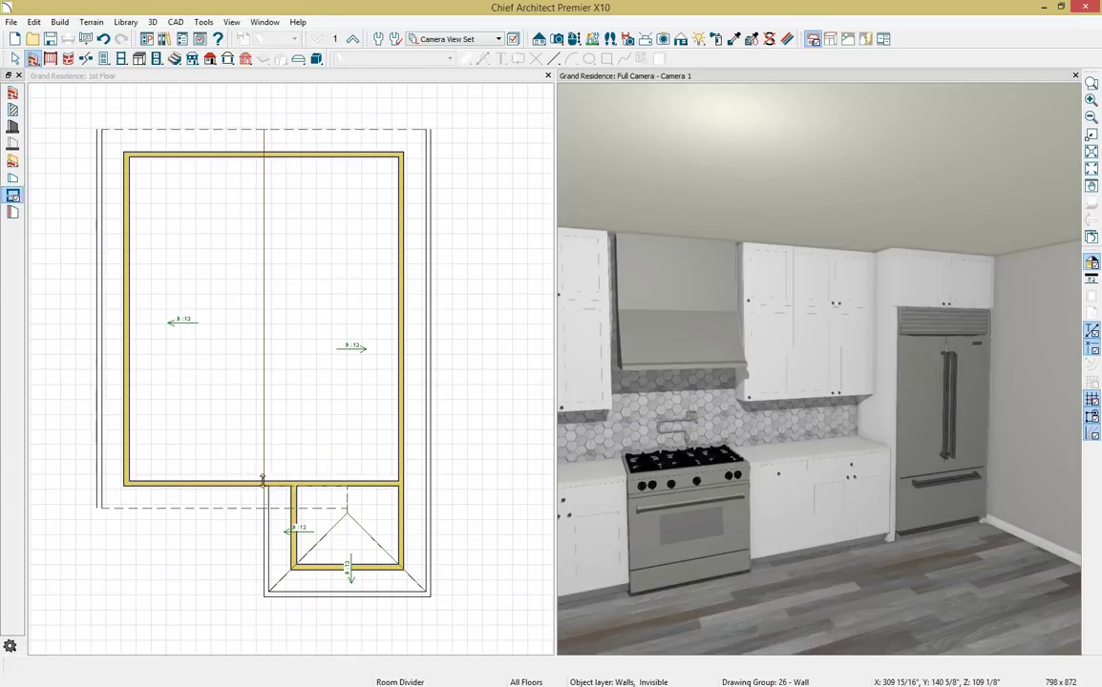
{"action": "left_click", "coordinate": [260, 485]}
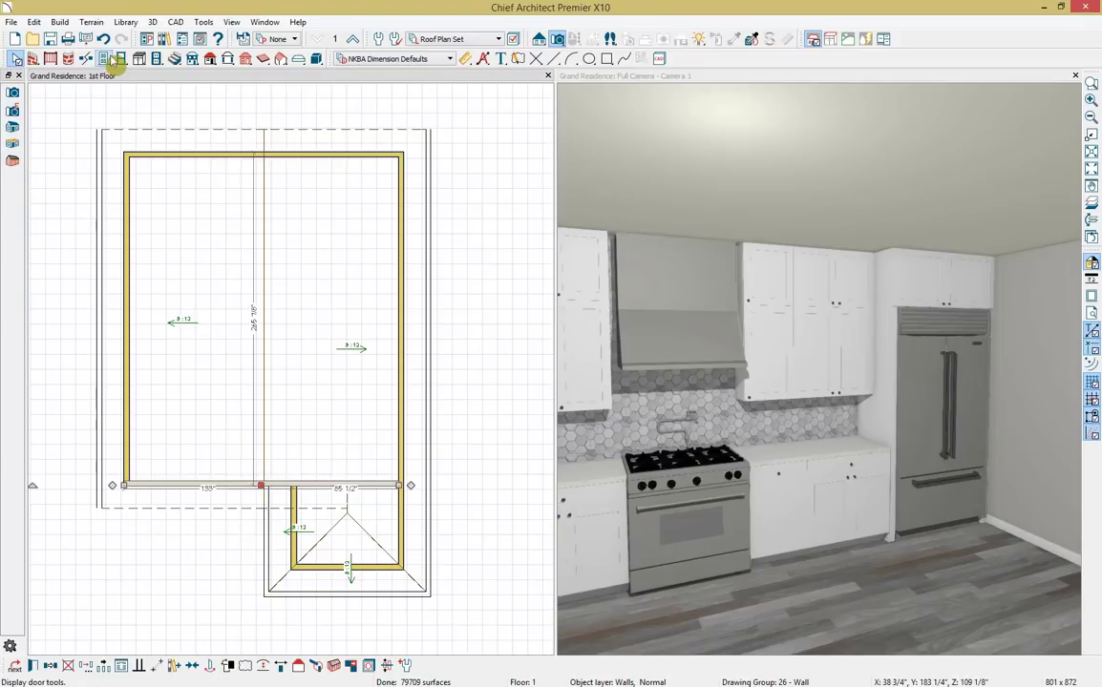
Draw a Room Divider from the main room's lower wall to its upper wall near the ridge, and display the "Walls, Invisible" layer.
{"action": "left_click", "coordinate": [32, 59]}
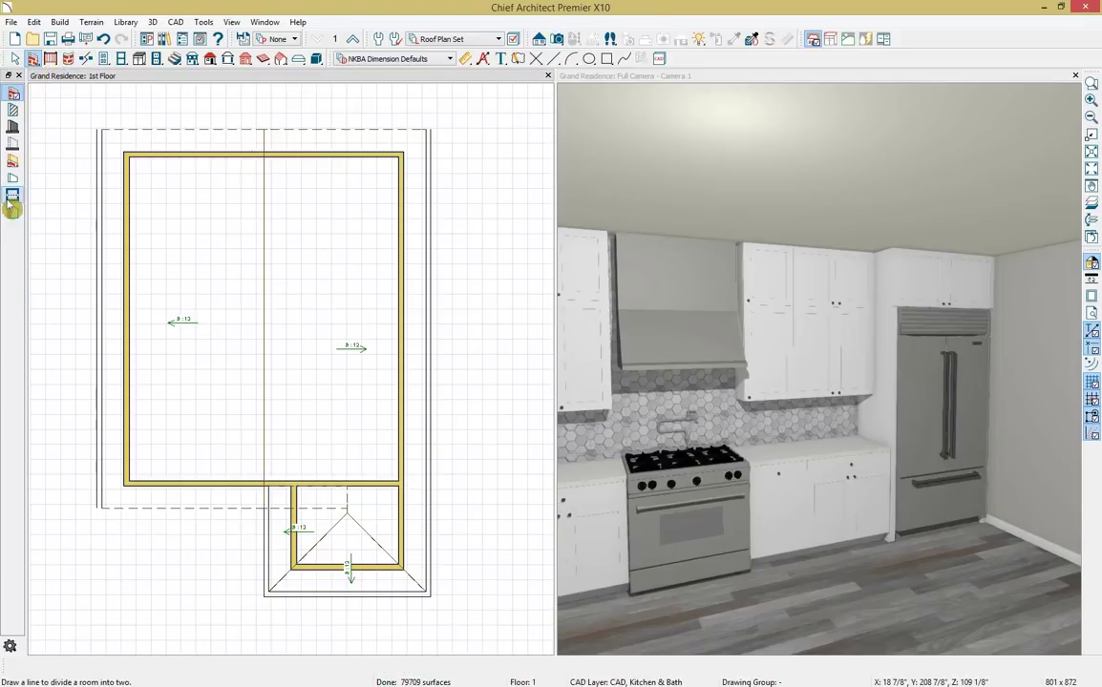
{"action": "left_click", "coordinate": [13, 196]}
{"action": "left_click_drag", "start_coordinate": [266, 483], "coordinate": [268, 155]}
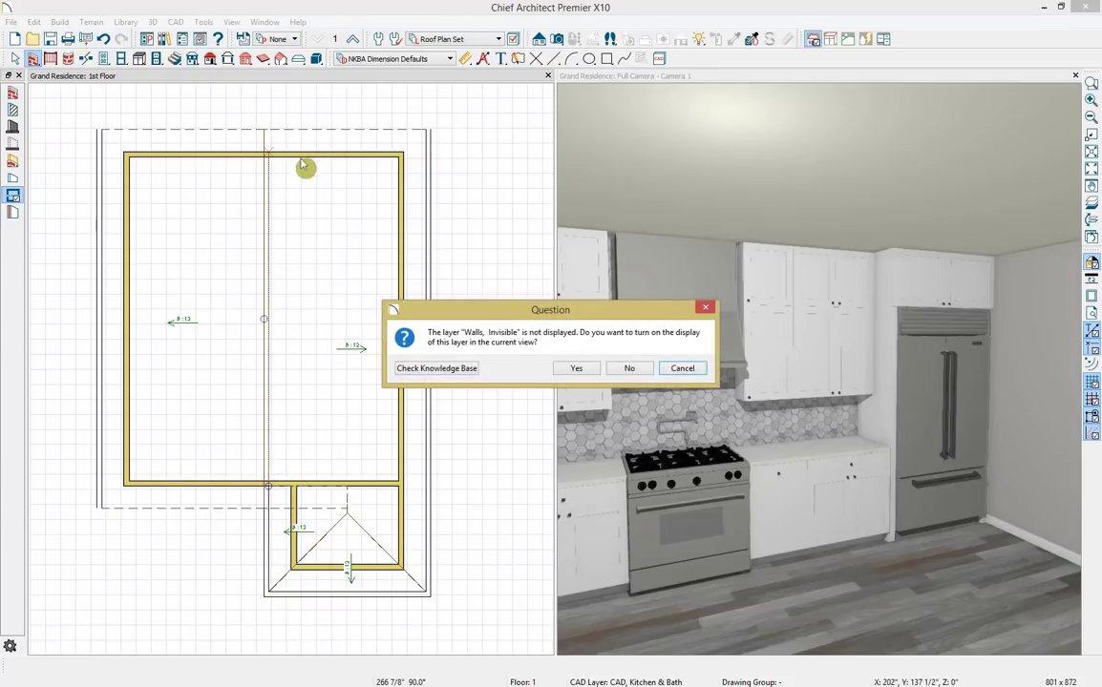
{"action": "left_click", "coordinate": [576, 371]}
Apply Center Object to the room divider, using the lower end of the main room as the reference.
{"action": "left_click", "coordinate": [268, 315]}
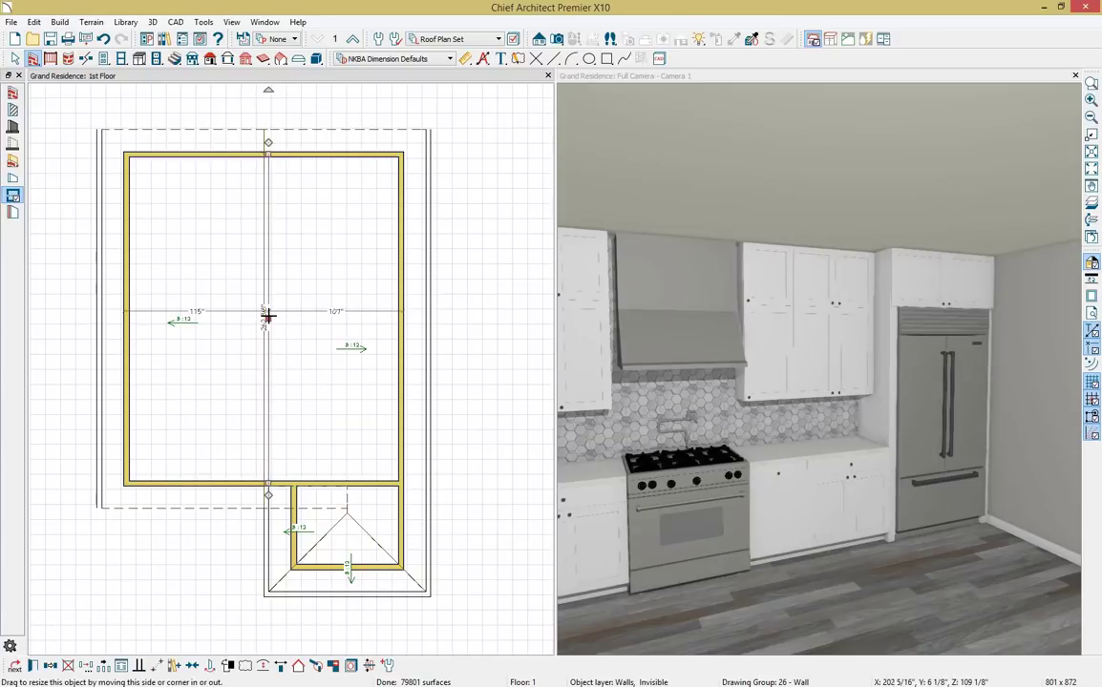
{"action": "left_click", "coordinate": [209, 665]}
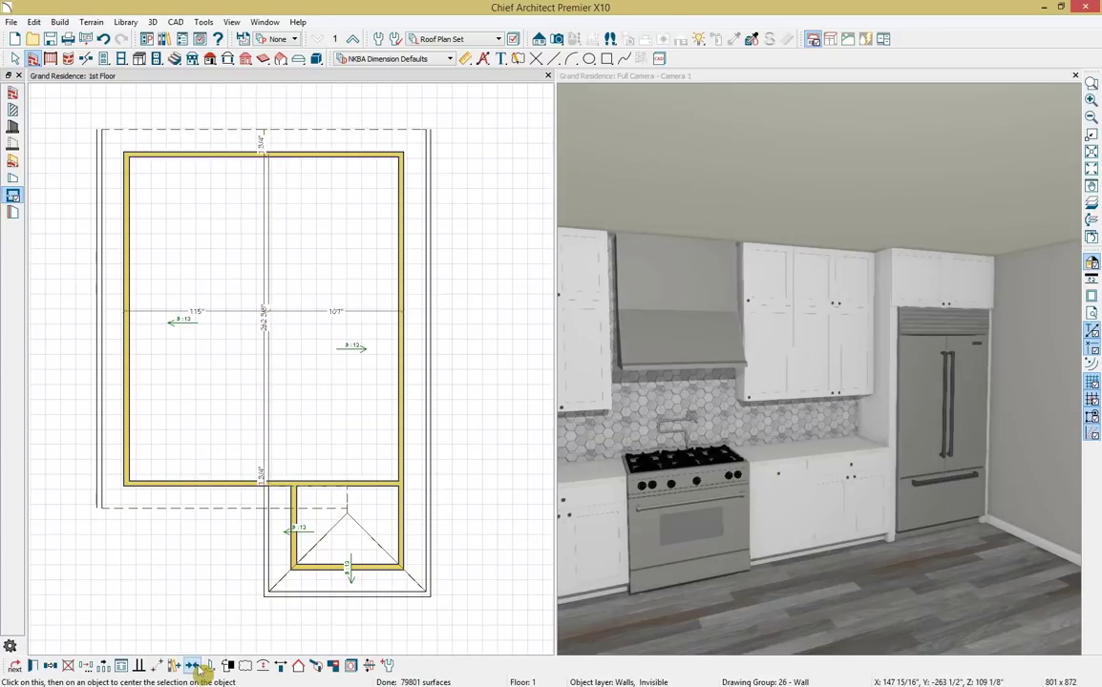
{"action": "left_click", "coordinate": [268, 498]}
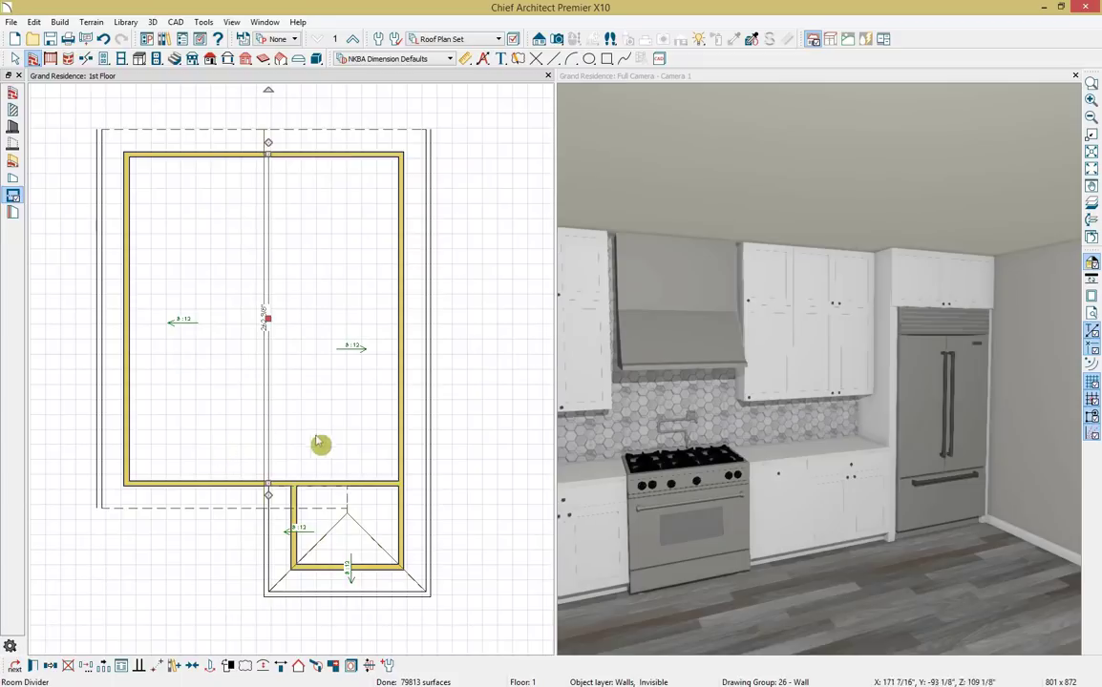
Turn off Flat Ceiling Over This Room in the structure settings of the Kitchen room beside the divider.
{"action": "left_click", "coordinate": [350, 423]}
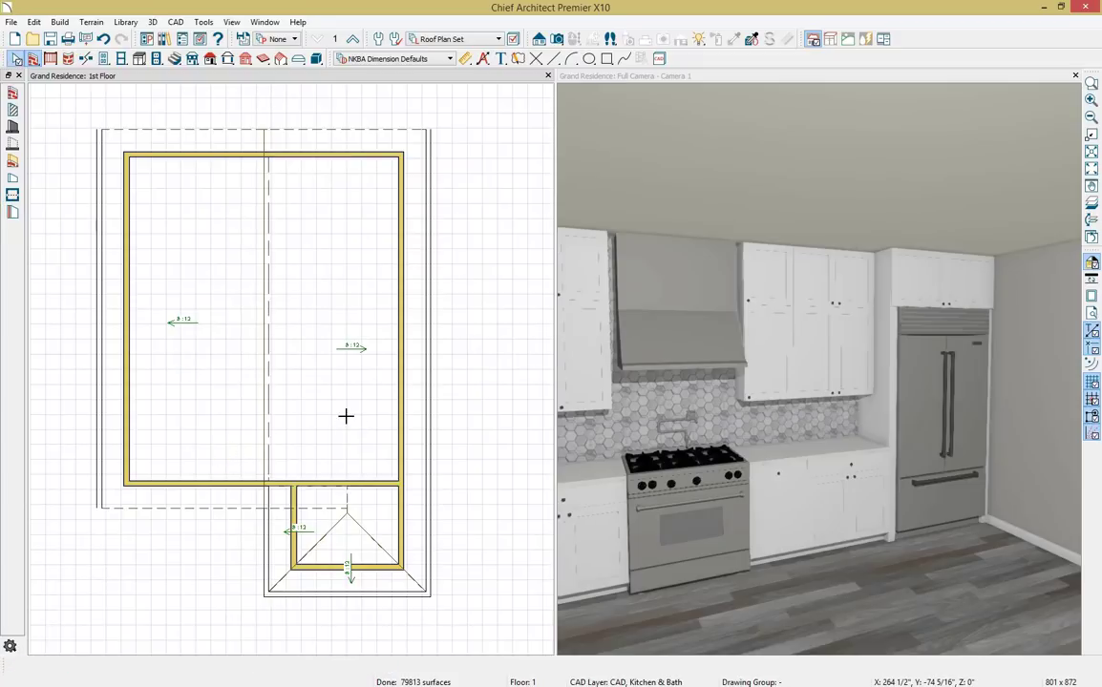
{"action": "double_click", "coordinate": [349, 424]}
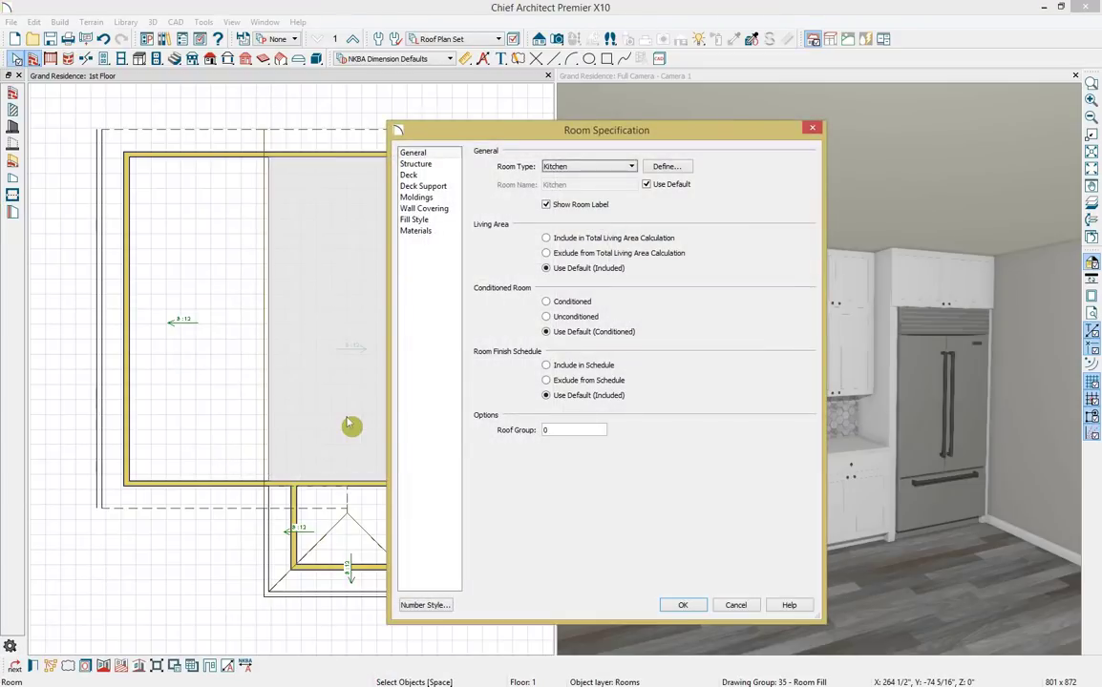
{"action": "left_click", "coordinate": [416, 164]}
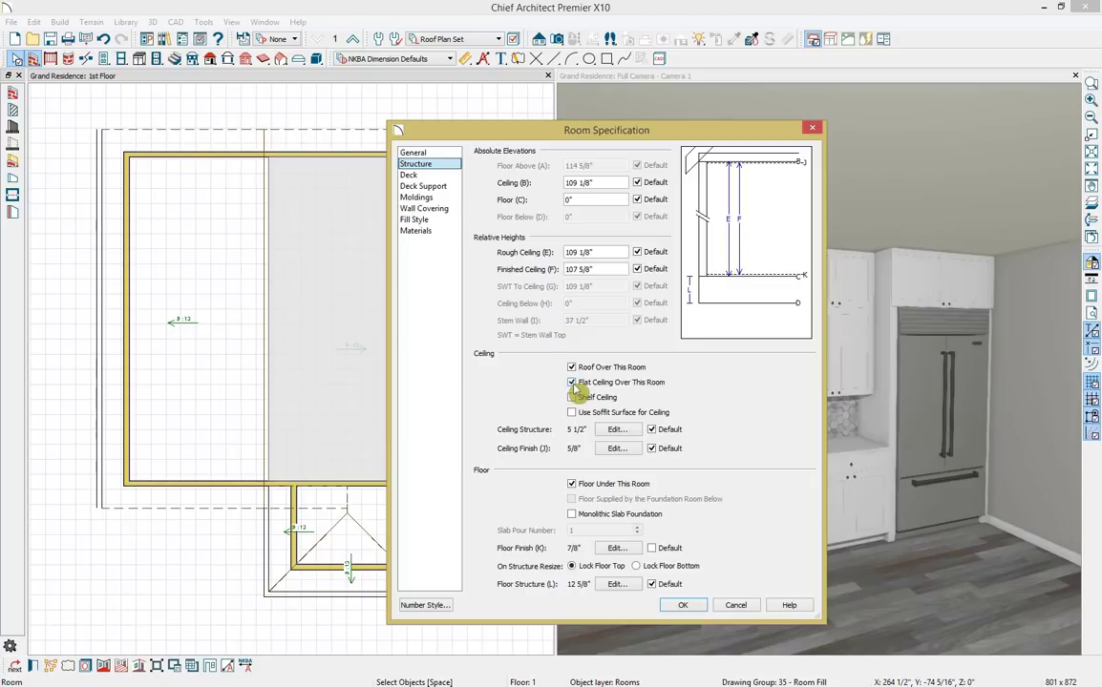
{"action": "left_click", "coordinate": [572, 382]}
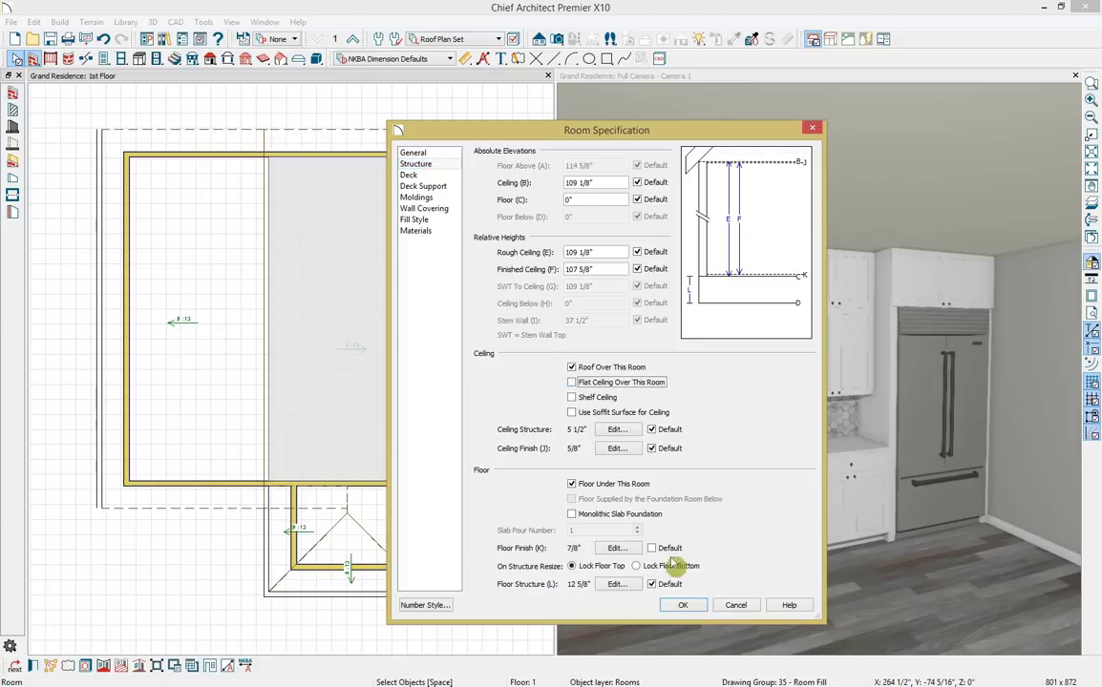
{"action": "left_click", "coordinate": [678, 606]}
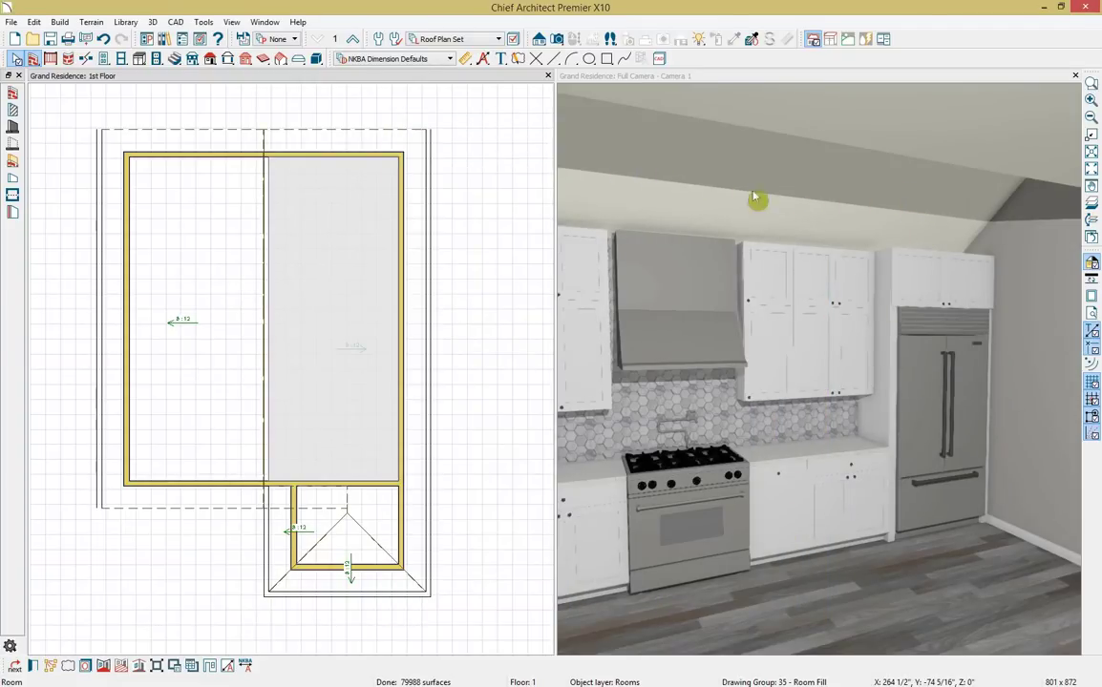
Place a skylight in the roof plane near the kitchen's upper corner and set its width to 48 inches.
{"action": "left_click", "coordinate": [210, 58]}
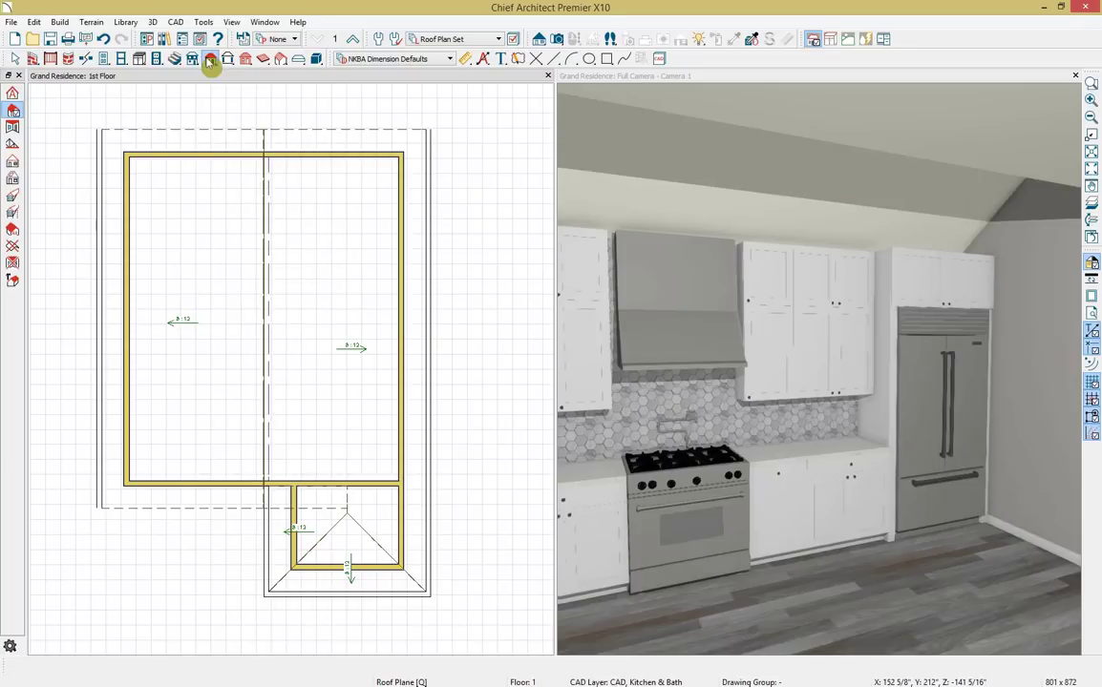
{"action": "left_click", "coordinate": [13, 179]}
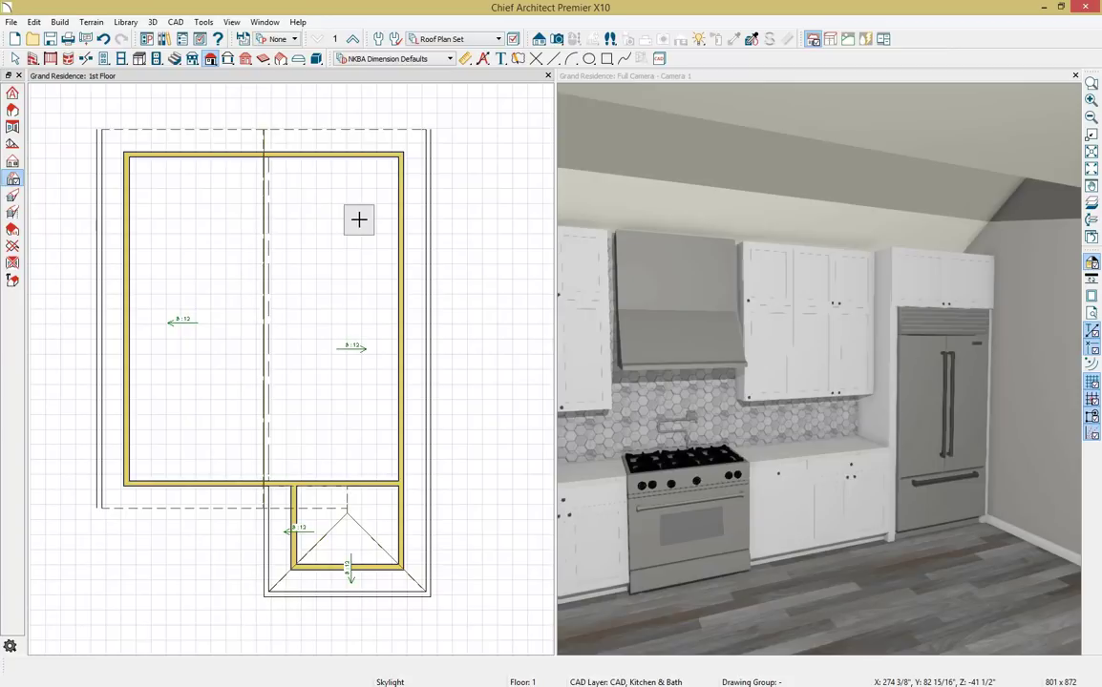
{"action": "left_click", "coordinate": [359, 220]}
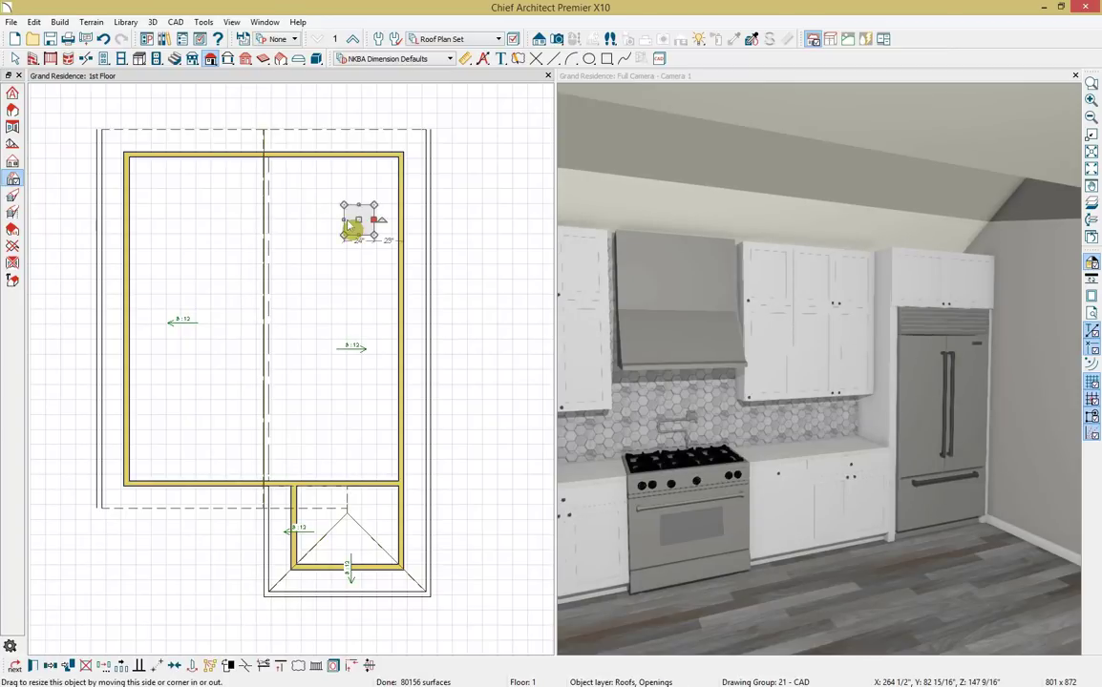
{"action": "left_click", "coordinate": [356, 239]}
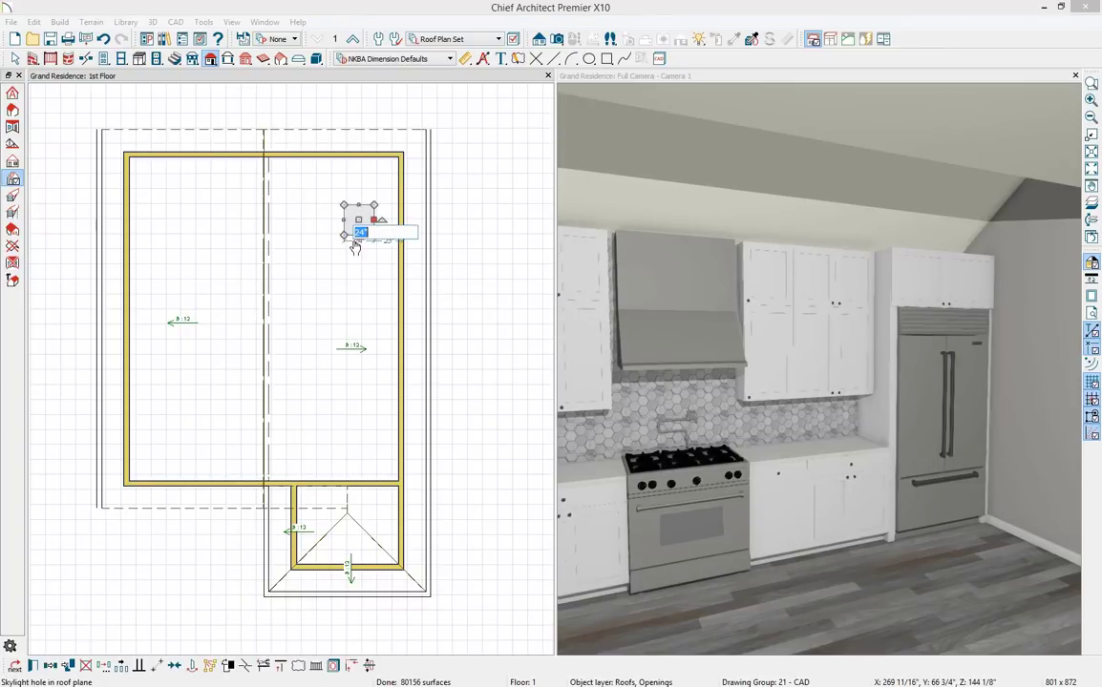
{"action": "type", "text": "48"}
{"action": "key", "text": "Return"}
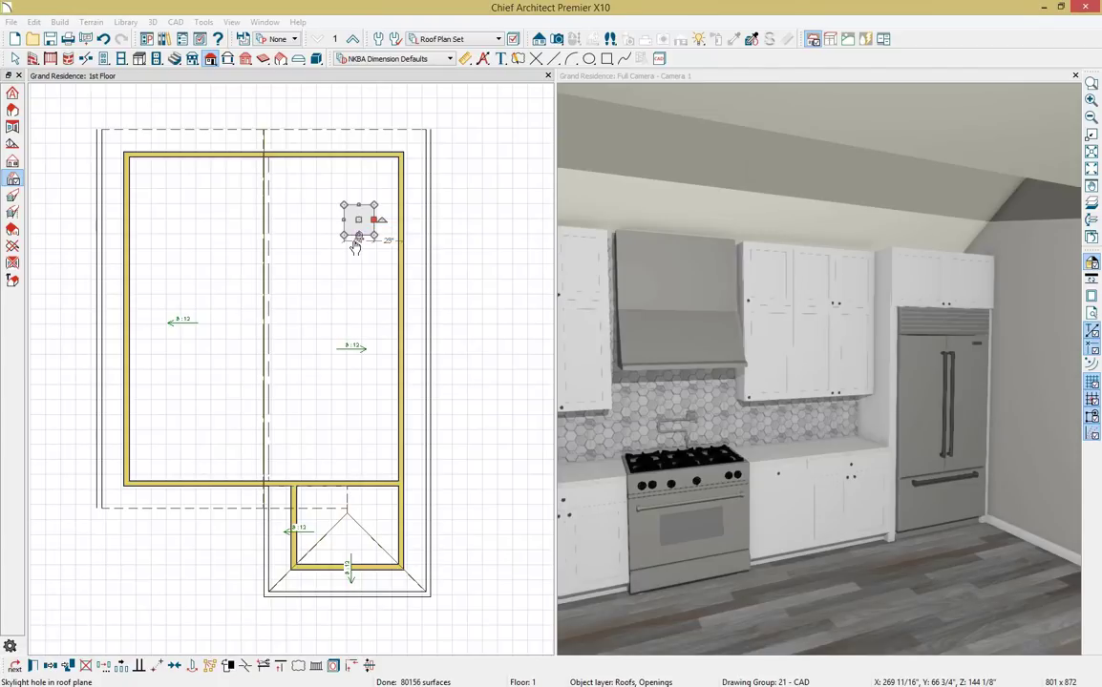
{"action": "left_click_drag", "start_coordinate": [385, 238], "coordinate": [341, 219]}
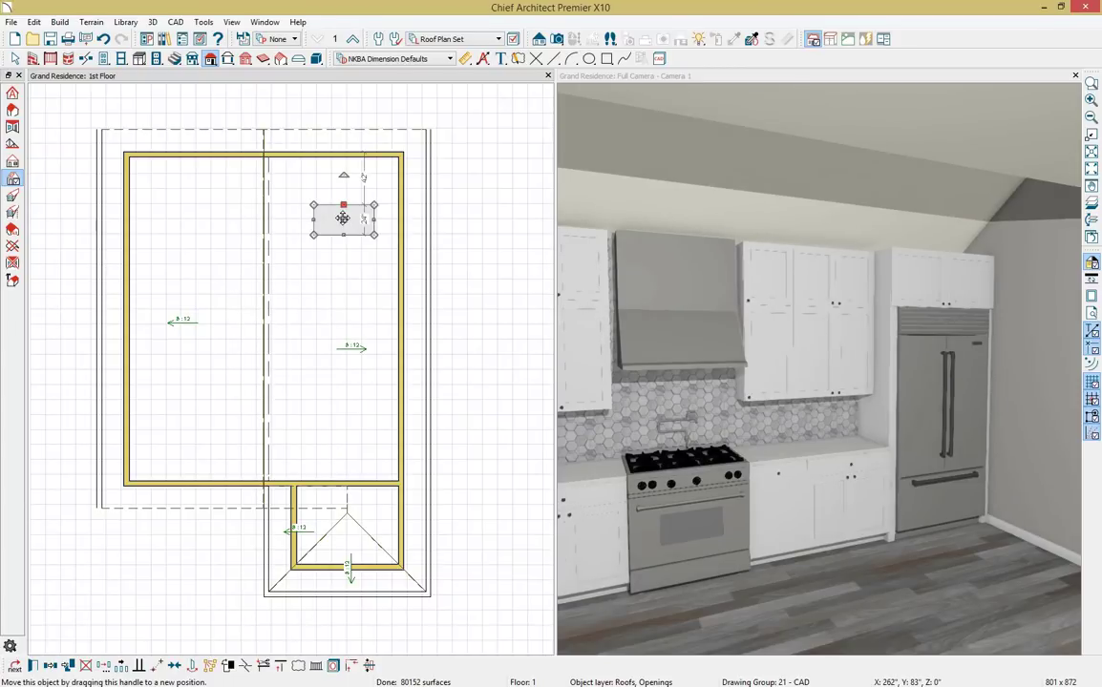
Copy the skylight down the kitchen's roof plane with Multiple Copy, evenly distributing 3 copies toward the lower wall.
{"action": "left_click", "coordinate": [124, 671]}
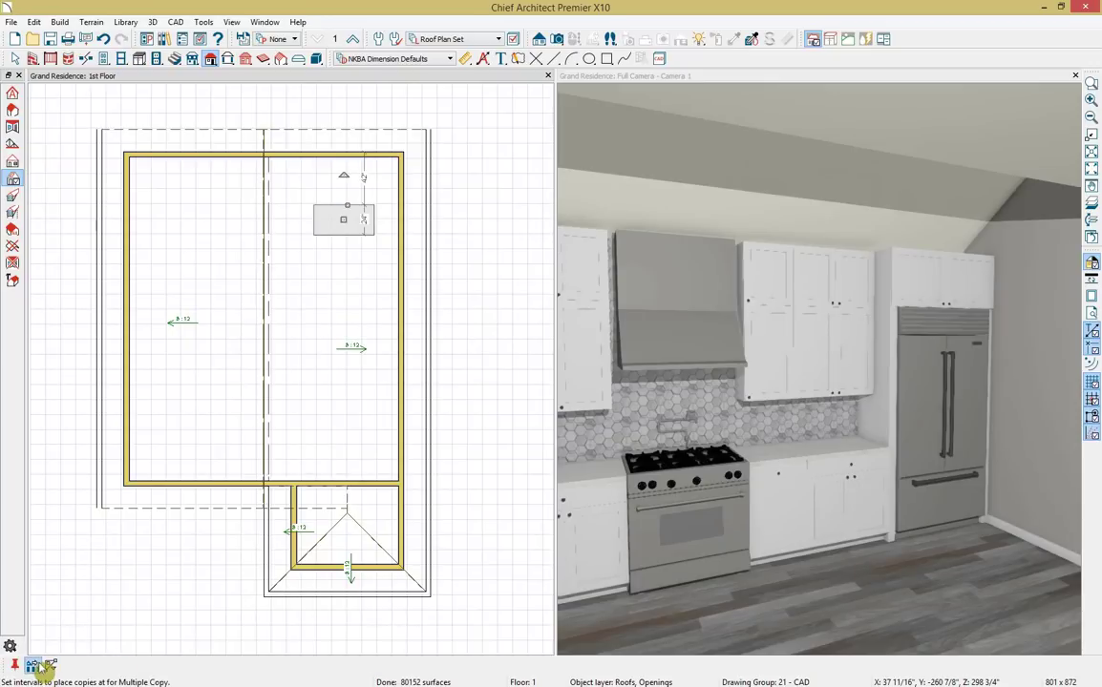
{"action": "double_click", "coordinate": [42, 668]}
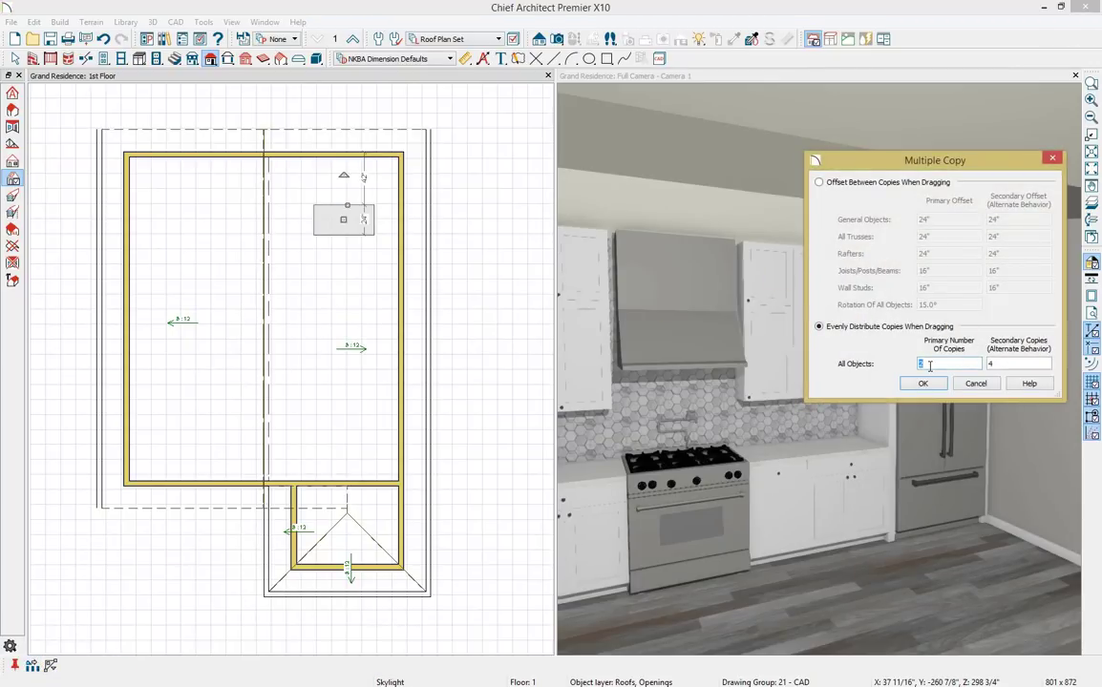
{"action": "type", "text": "3"}
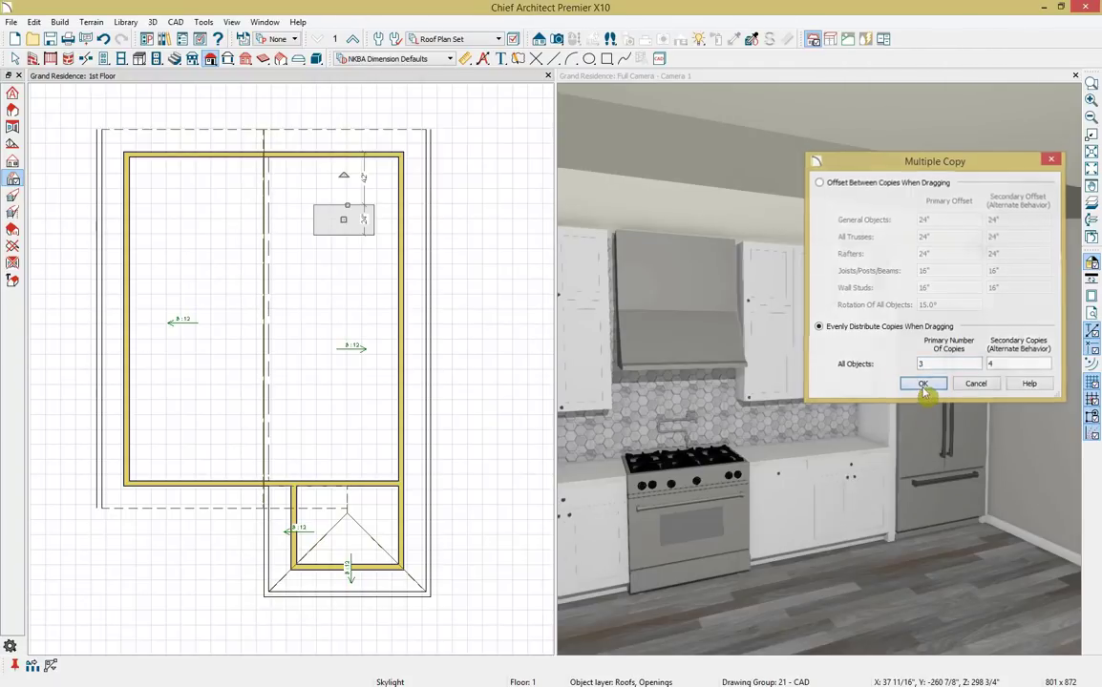
{"action": "left_click", "coordinate": [922, 383]}
{"action": "left_click_drag", "start_coordinate": [342, 221], "coordinate": [342, 434]}
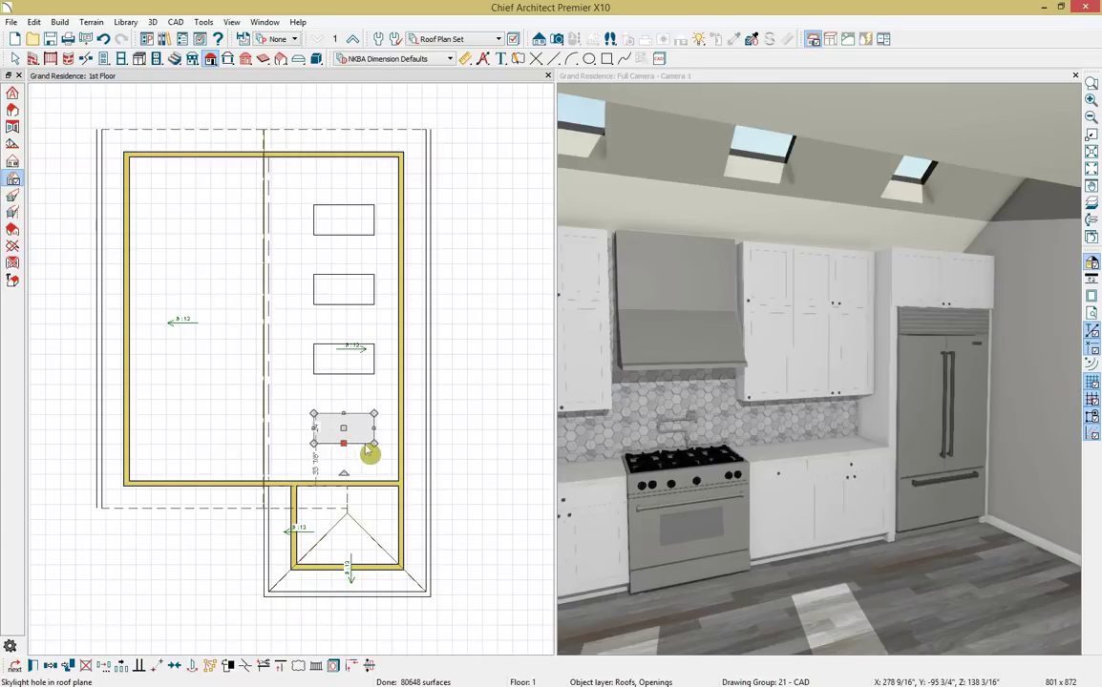
Select all four skylights together and center them along the kitchen's outer wall with Center Object.
{"action": "left_click", "coordinate": [336, 433]}
{"action": "left_click", "coordinate": [302, 239]}
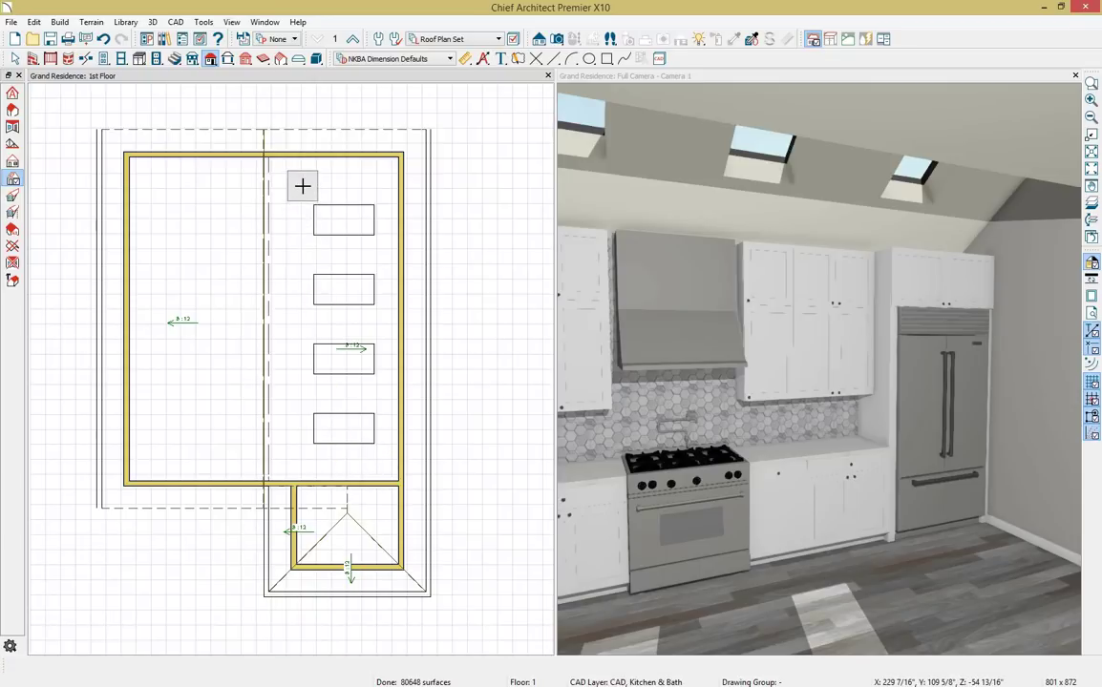
{"action": "left_click_drag", "start_coordinate": [303, 186], "coordinate": [389, 464]}
{"action": "left_click", "coordinate": [156, 665]}
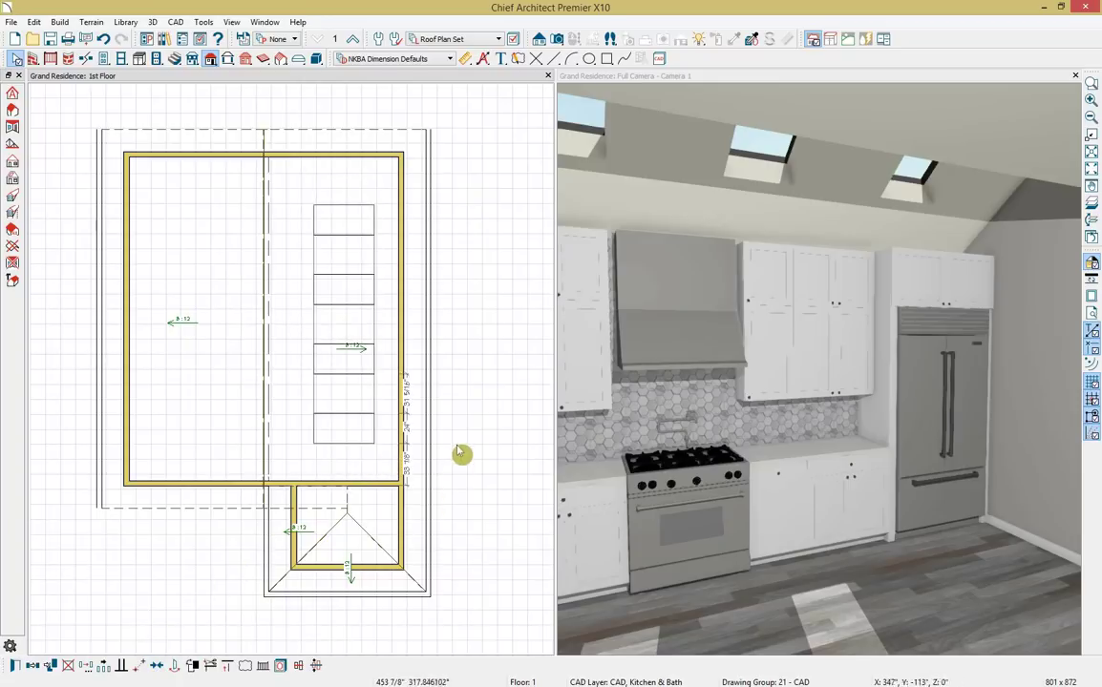
{"action": "left_click", "coordinate": [400, 325]}
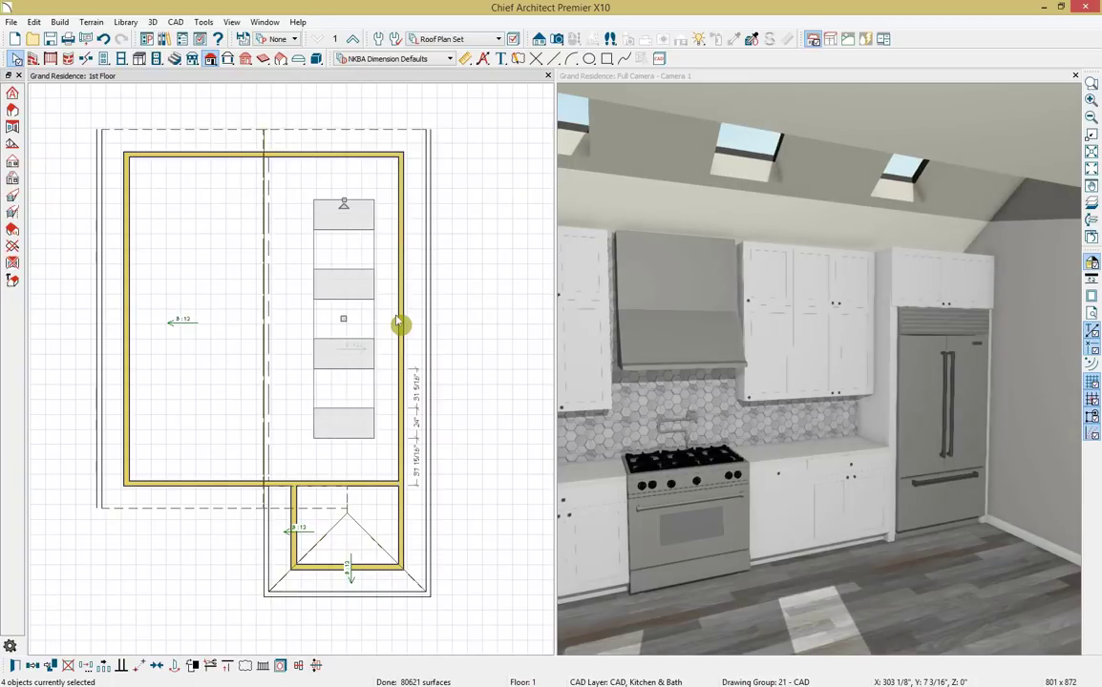
Maximize the camera view, group-select the upper cabinets from above the refrigerator to the tall cabinet beside the ovens, and open their shared specification.
{"action": "middle_click_drag", "start_coordinate": [400, 325], "coordinate": [420, 308]}
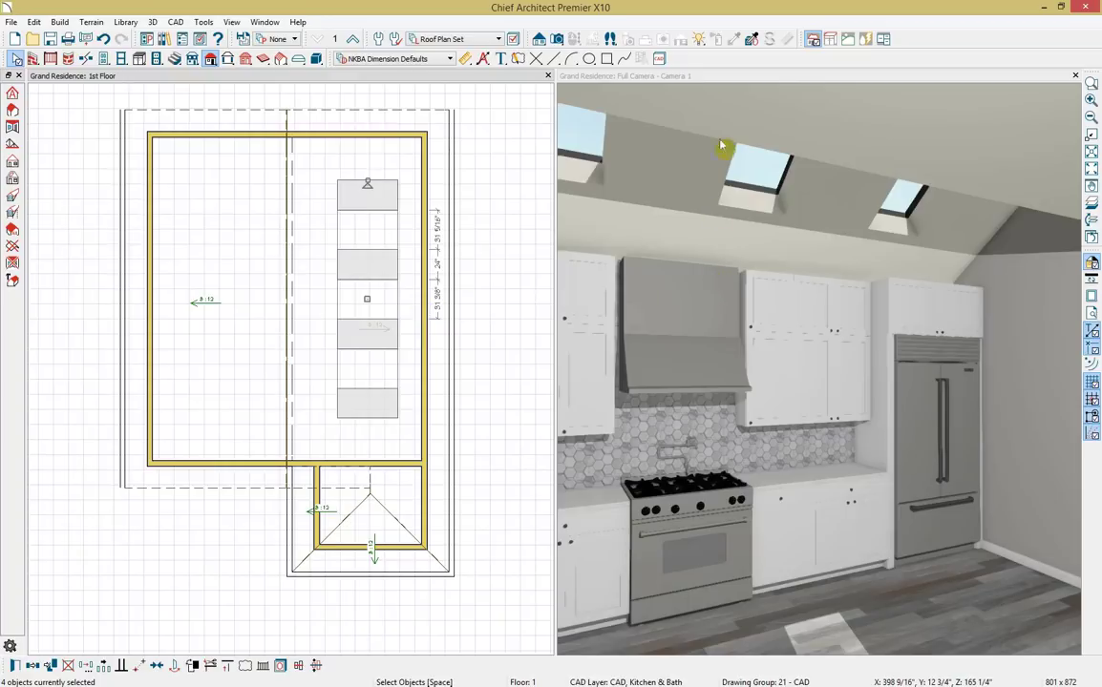
{"action": "double_click", "coordinate": [718, 76]}
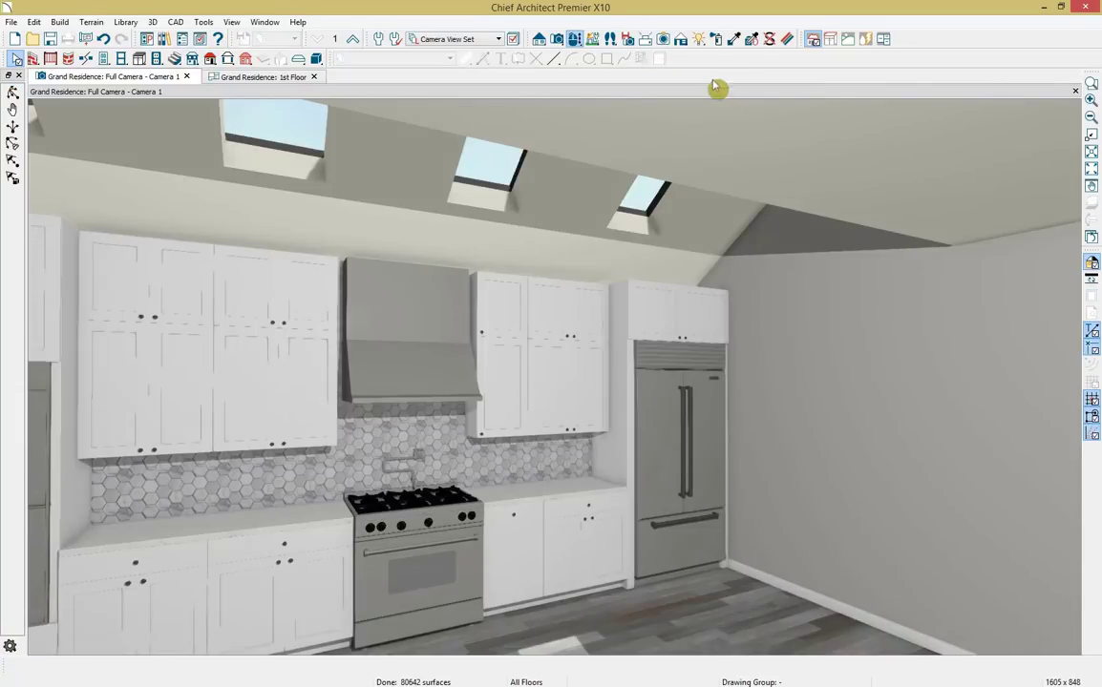
{"action": "middle_click_drag", "start_coordinate": [644, 328], "coordinate": [934, 326]}
{"action": "key", "text": "space"}
{"action": "left_click", "coordinate": [857, 329]}
{"action": "left_click", "coordinate": [738, 344], "text": "shift"}
{"action": "left_click", "coordinate": [676, 345], "text": "shift"}
{"action": "left_click", "coordinate": [492, 352], "text": "shift"}
{"action": "left_click", "coordinate": [325, 317], "text": "shift"}
{"action": "left_click", "coordinate": [165, 300], "text": "shift"}
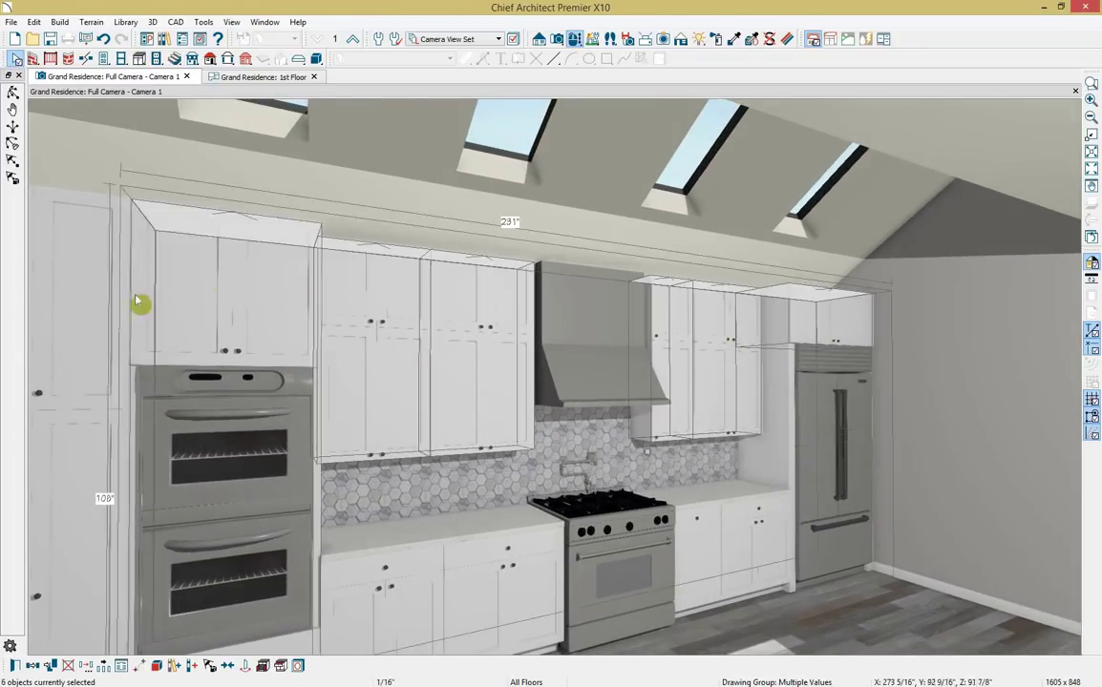
{"action": "left_click", "coordinate": [83, 326], "text": "shift"}
{"action": "key", "text": "ctrl+e"}
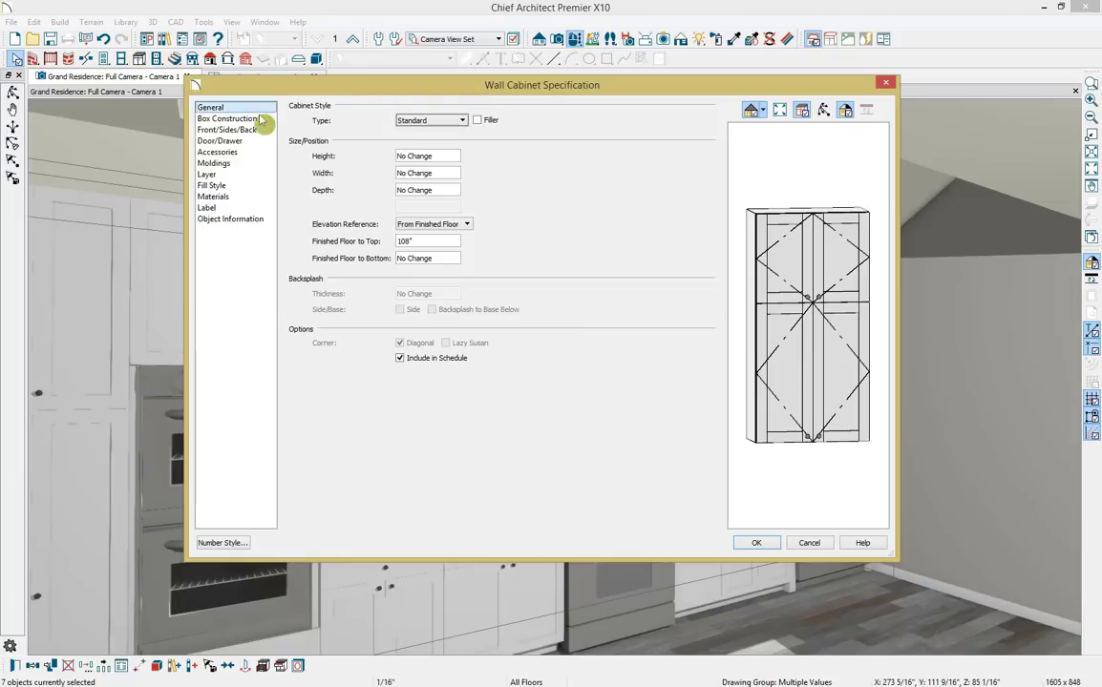
Add the CA-17 crown molding from the core catalogs to the selected cabinets and set its vertical offset to -1 1/2 inches from the top.
{"action": "left_click", "coordinate": [248, 166]}
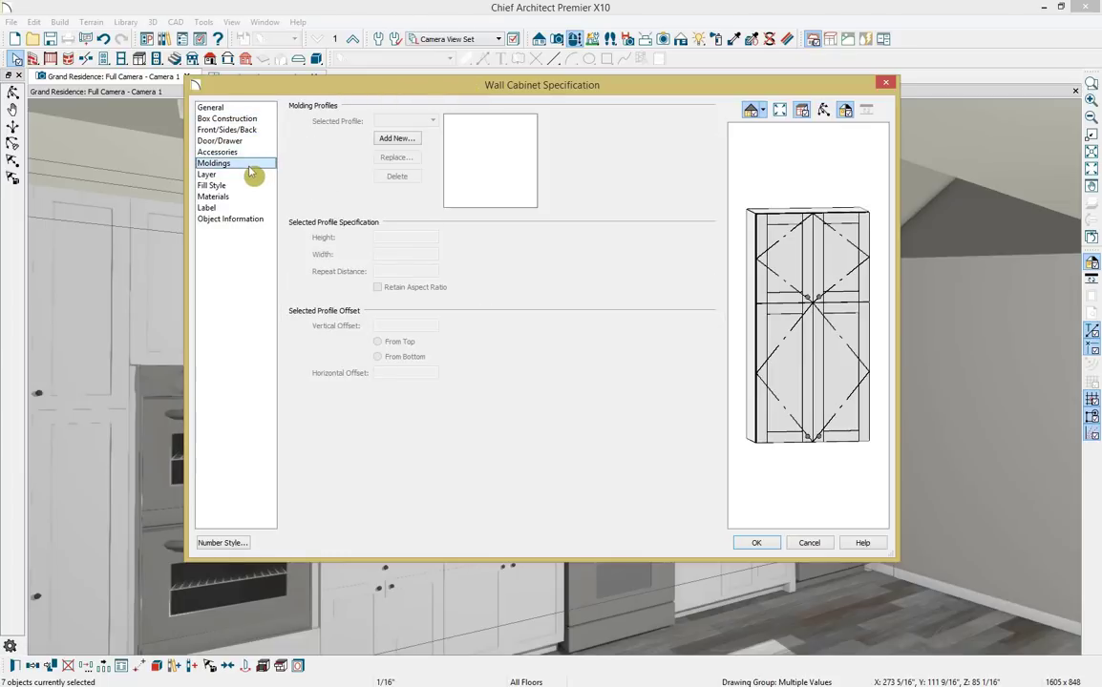
{"action": "left_click", "coordinate": [397, 138]}
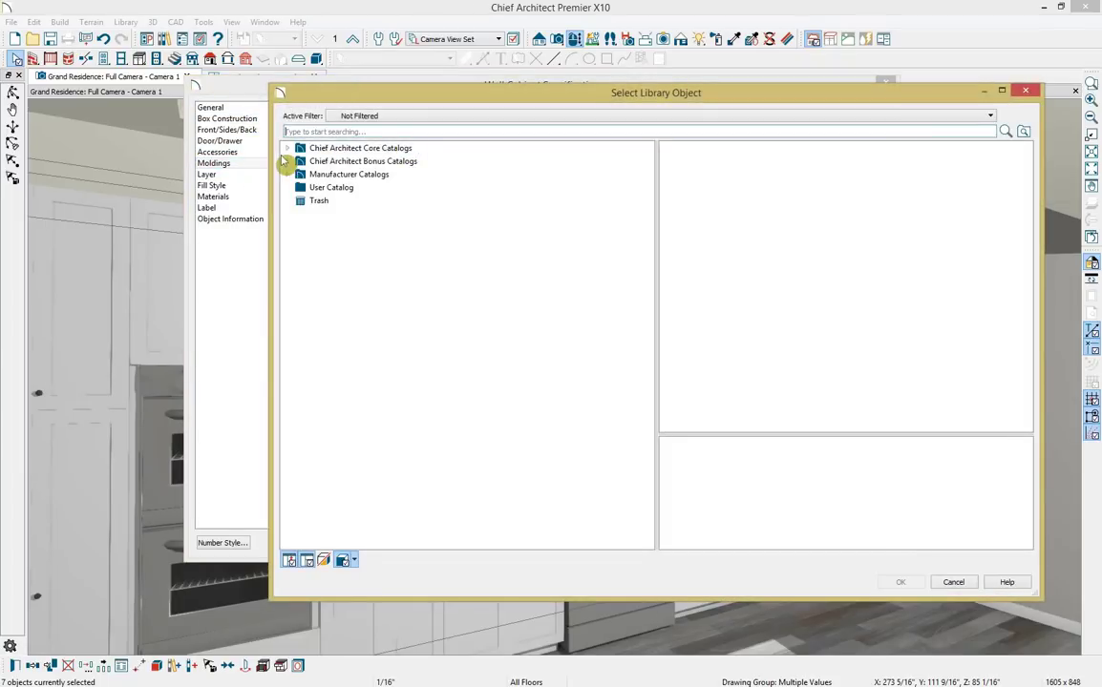
{"action": "left_click", "coordinate": [288, 150]}
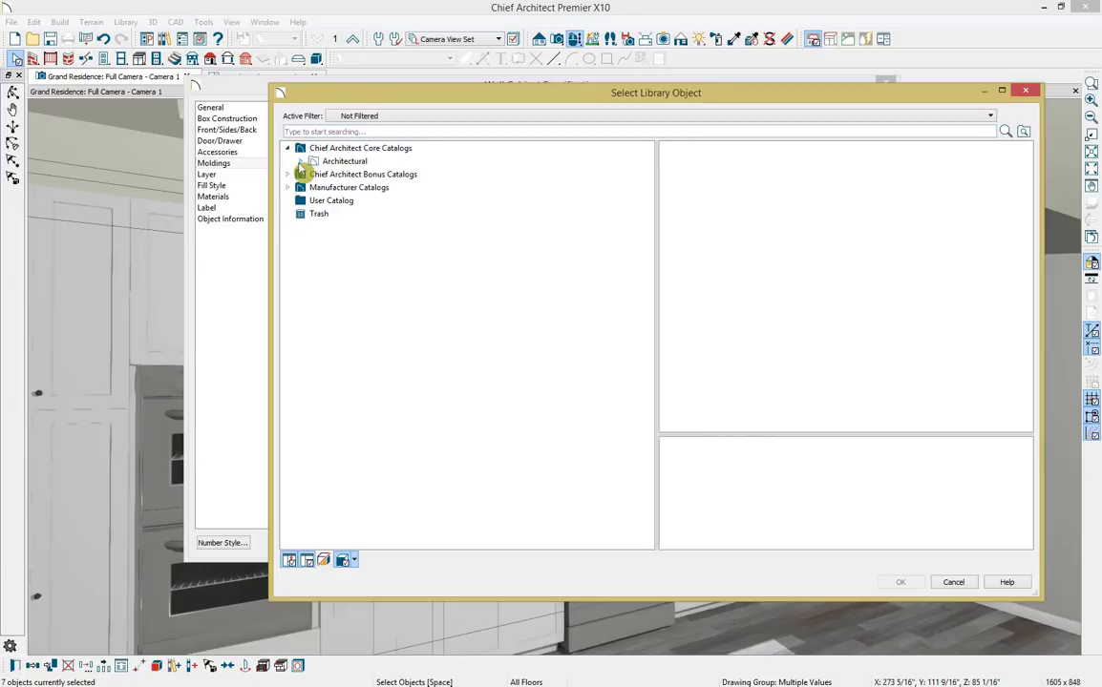
{"action": "left_click", "coordinate": [299, 161]}
{"action": "left_click", "coordinate": [313, 174]}
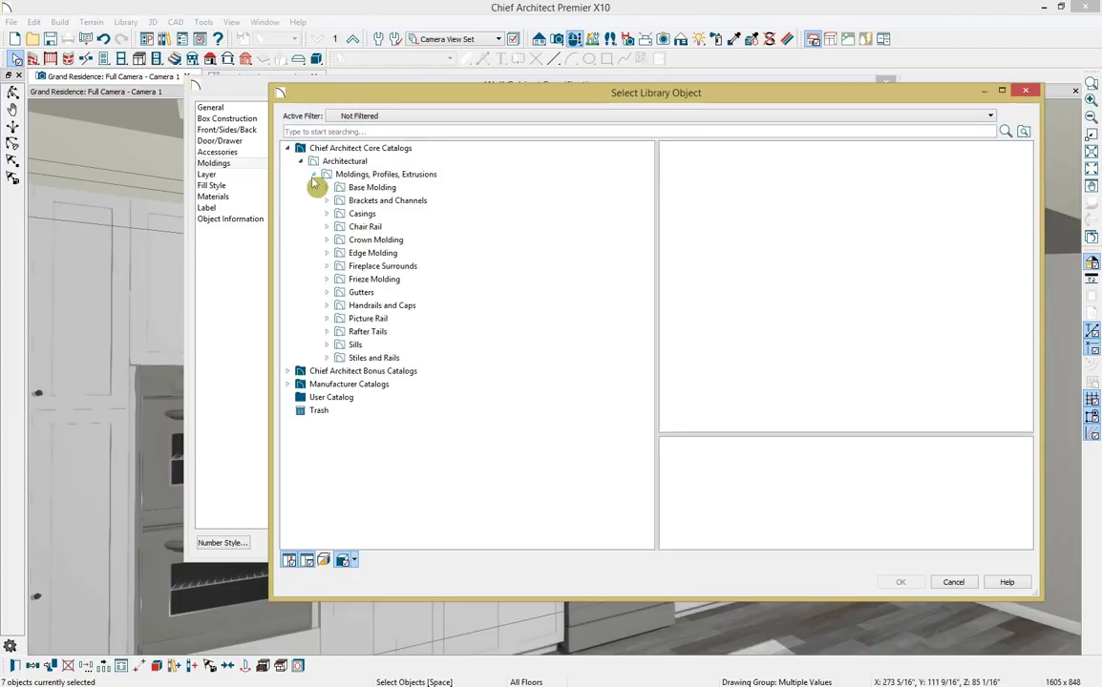
{"action": "left_click", "coordinate": [326, 240]}
{"action": "left_click", "coordinate": [367, 268]}
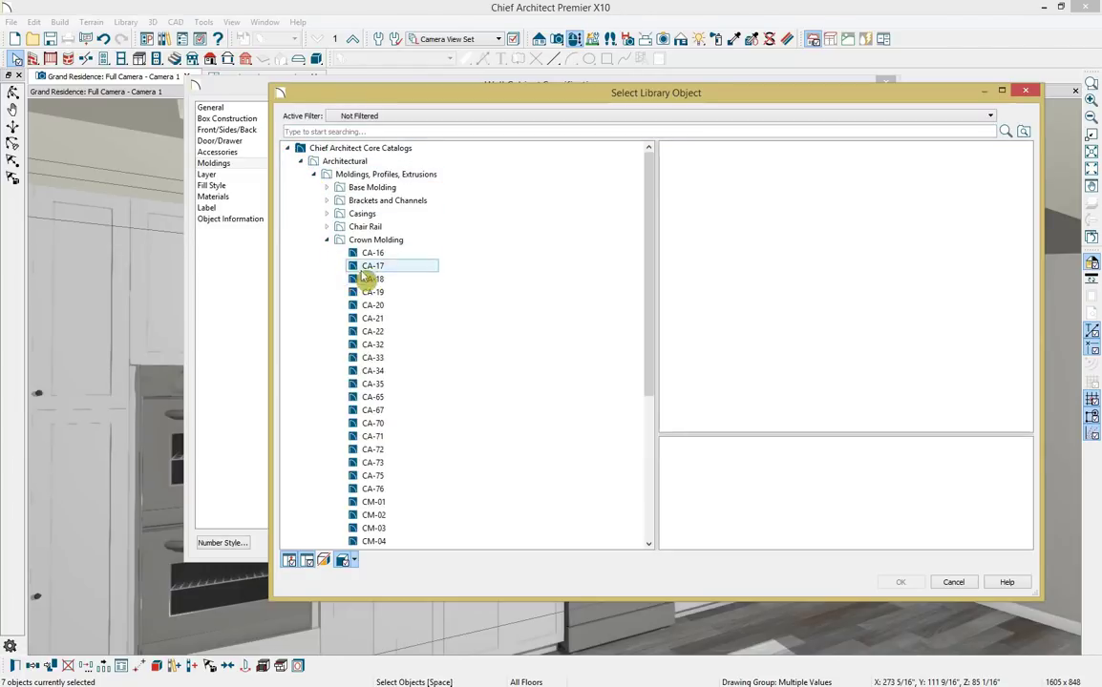
{"action": "left_click", "coordinate": [900, 582]}
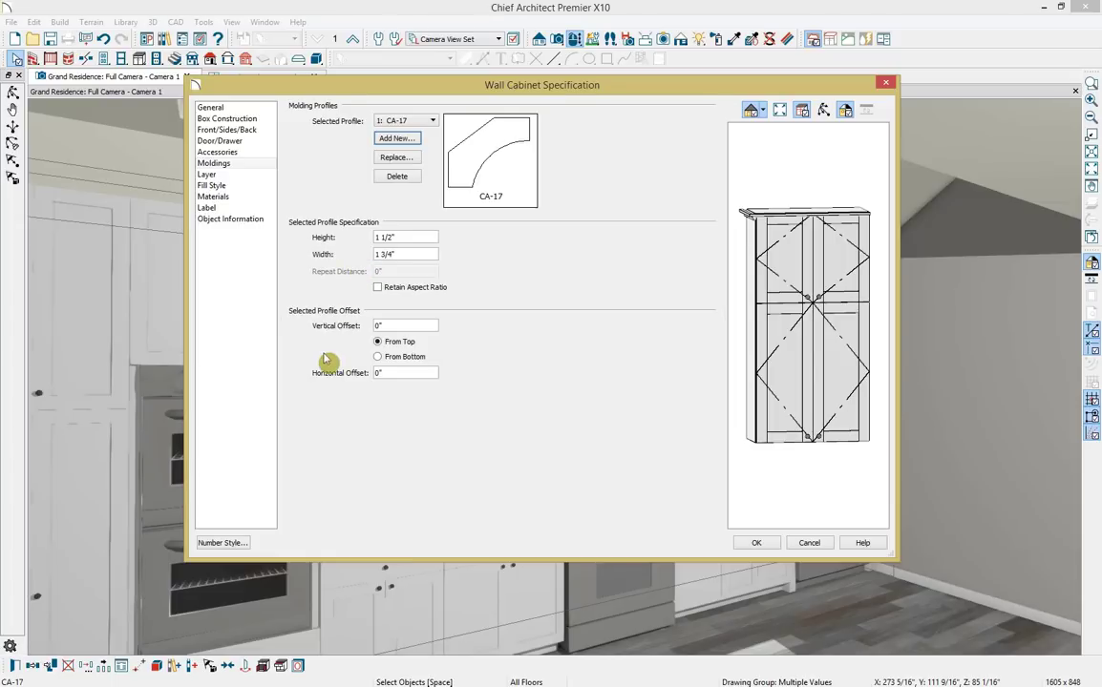
{"action": "left_click", "coordinate": [373, 326]}
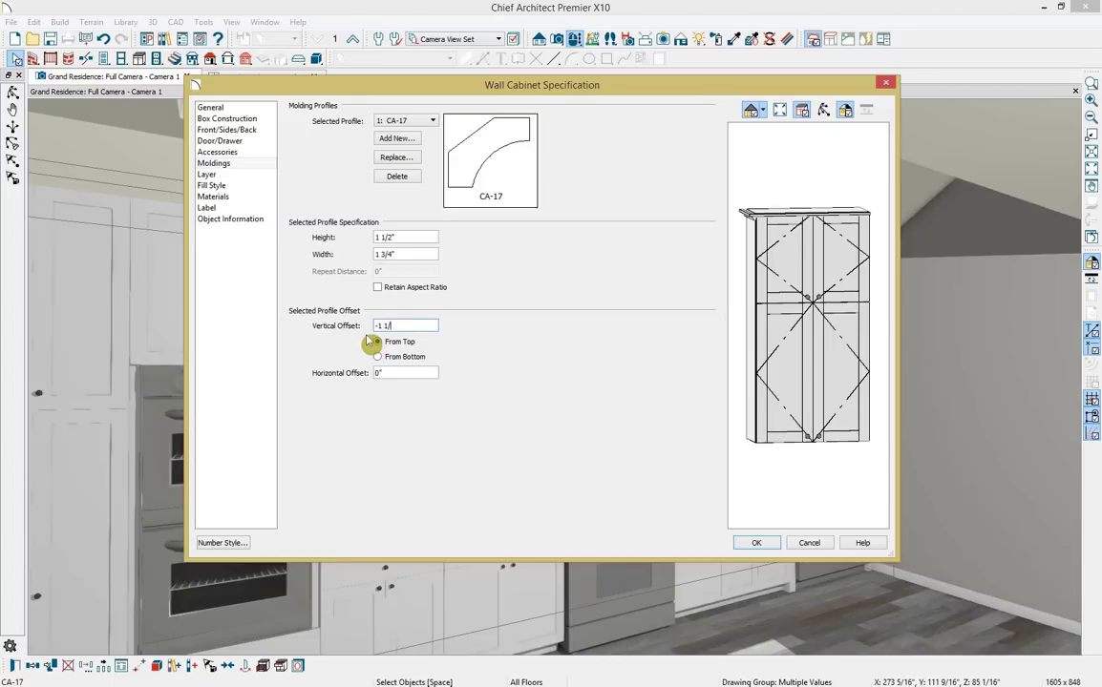
{"action": "type", "text": "2"}
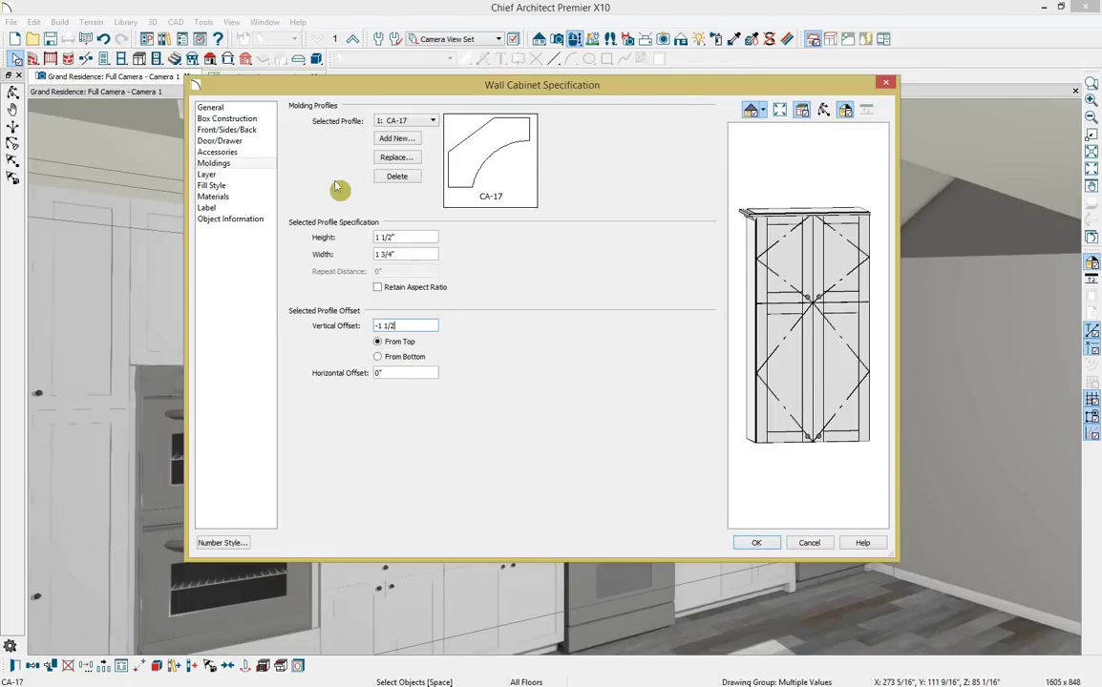
Change the door handle style to Pull (Vertical) and place the handles 3 inches up from the bottom.
{"action": "left_click", "coordinate": [253, 144]}
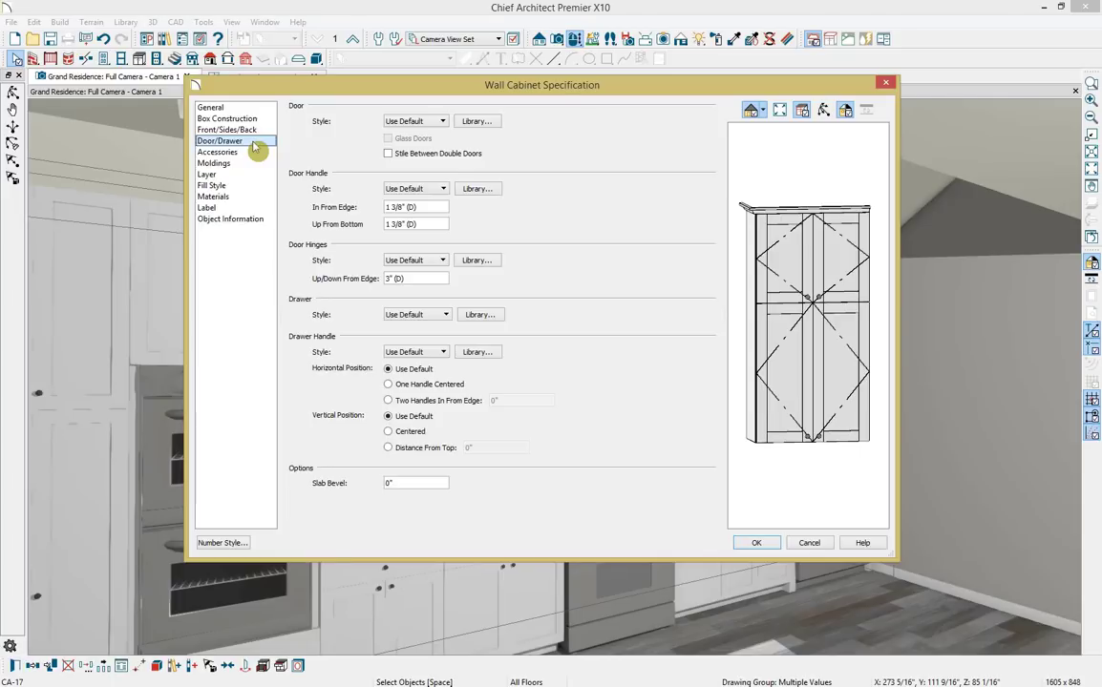
{"action": "left_click", "coordinate": [443, 190]}
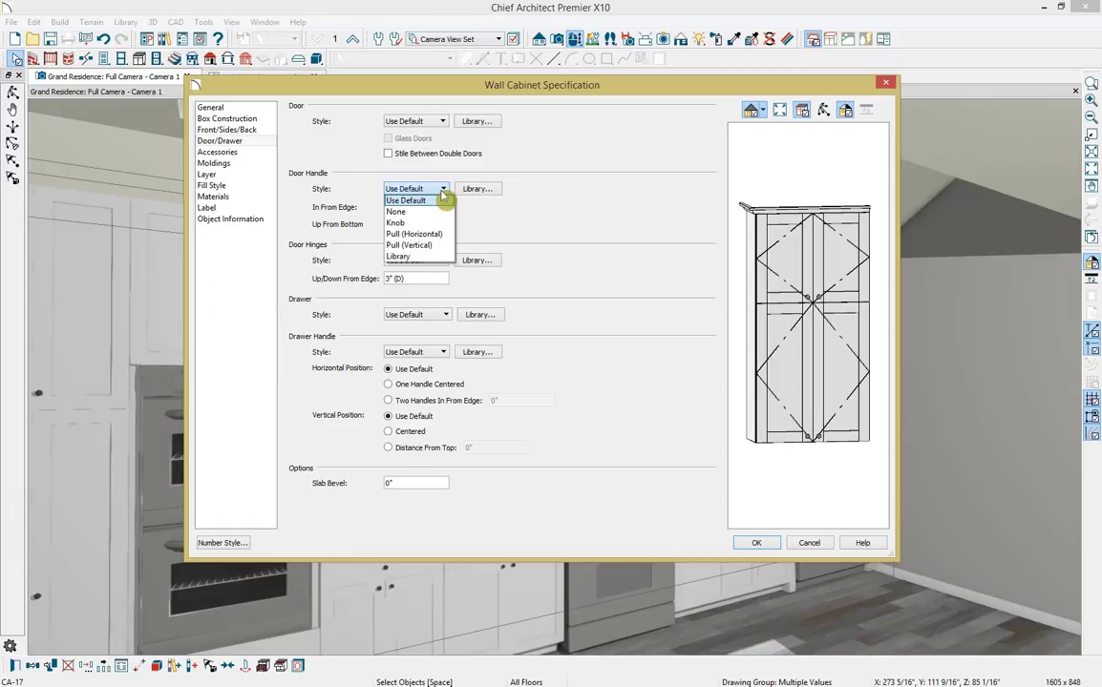
{"action": "left_click", "coordinate": [430, 244]}
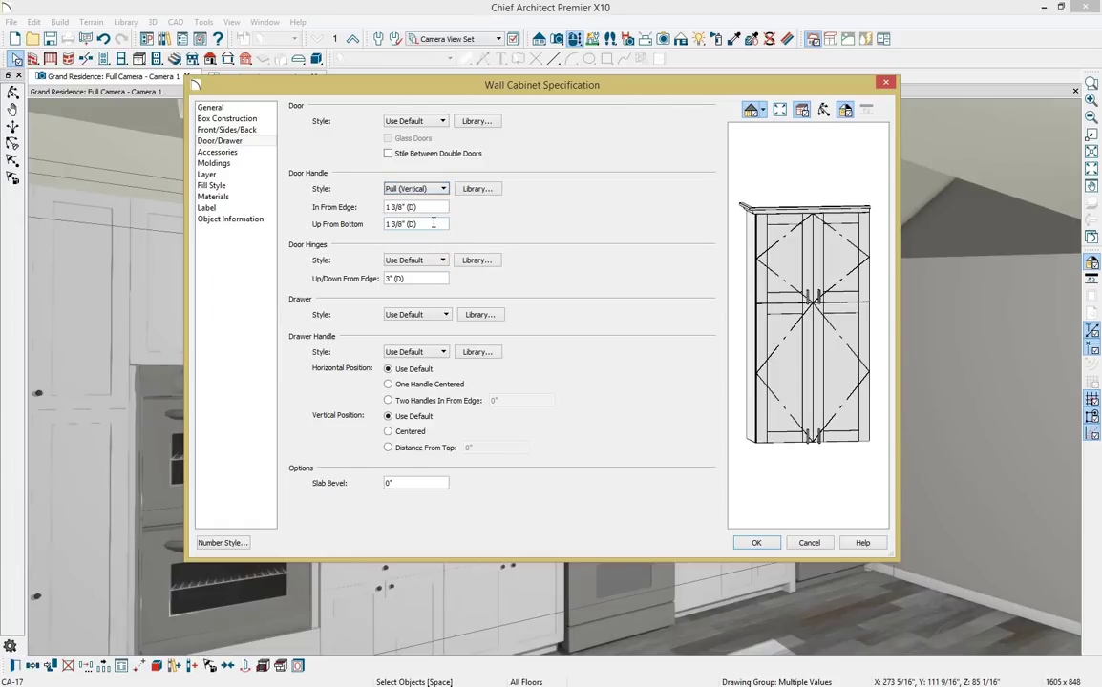
{"action": "left_click_drag", "start_coordinate": [433, 222], "coordinate": [368, 220]}
{"action": "type", "text": "3\""}
{"action": "key", "text": "Tab"}
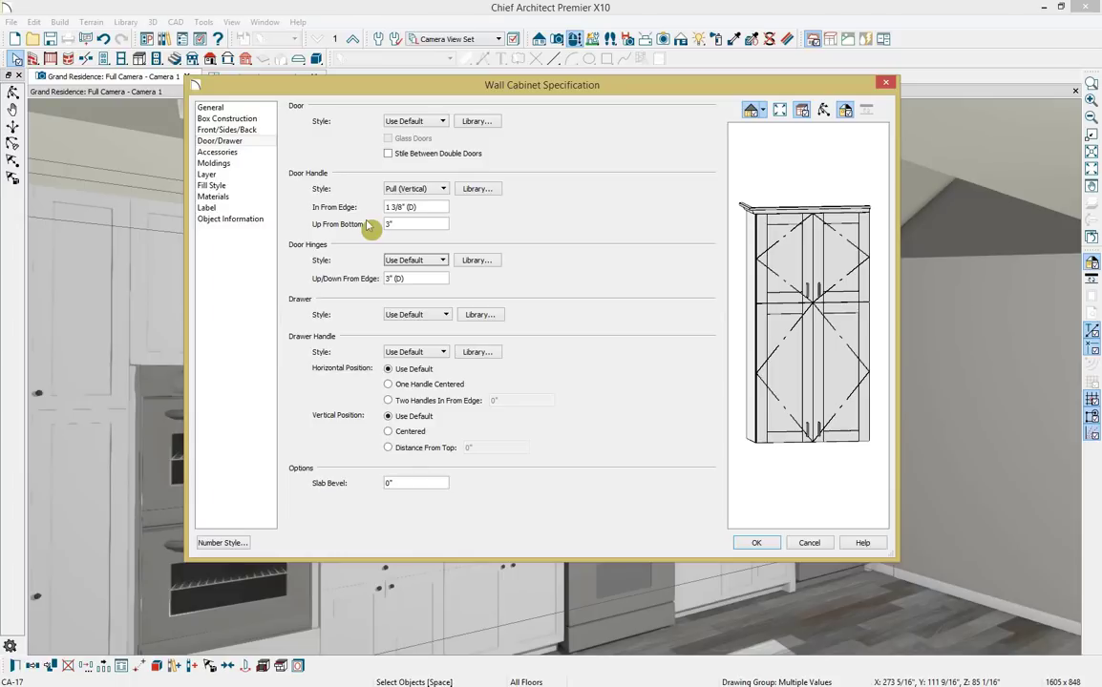
Set the drawer handle style to Pull (Horizontal) and apply the specification to the selected cabinets.
{"action": "left_click", "coordinate": [445, 352]}
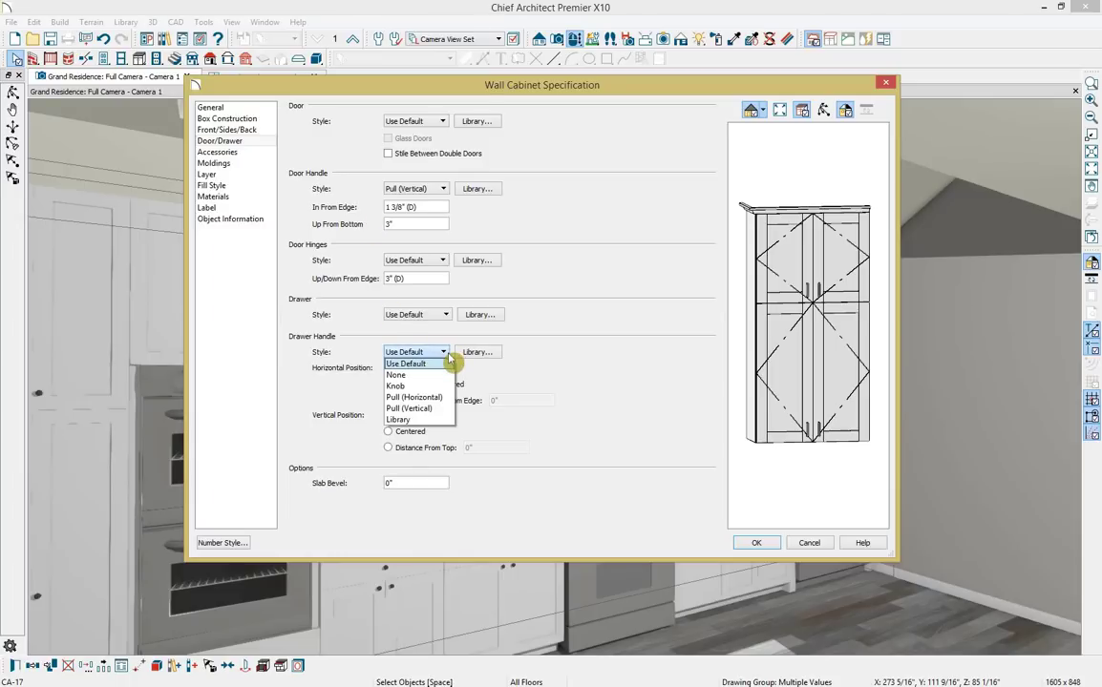
{"action": "left_click", "coordinate": [434, 398]}
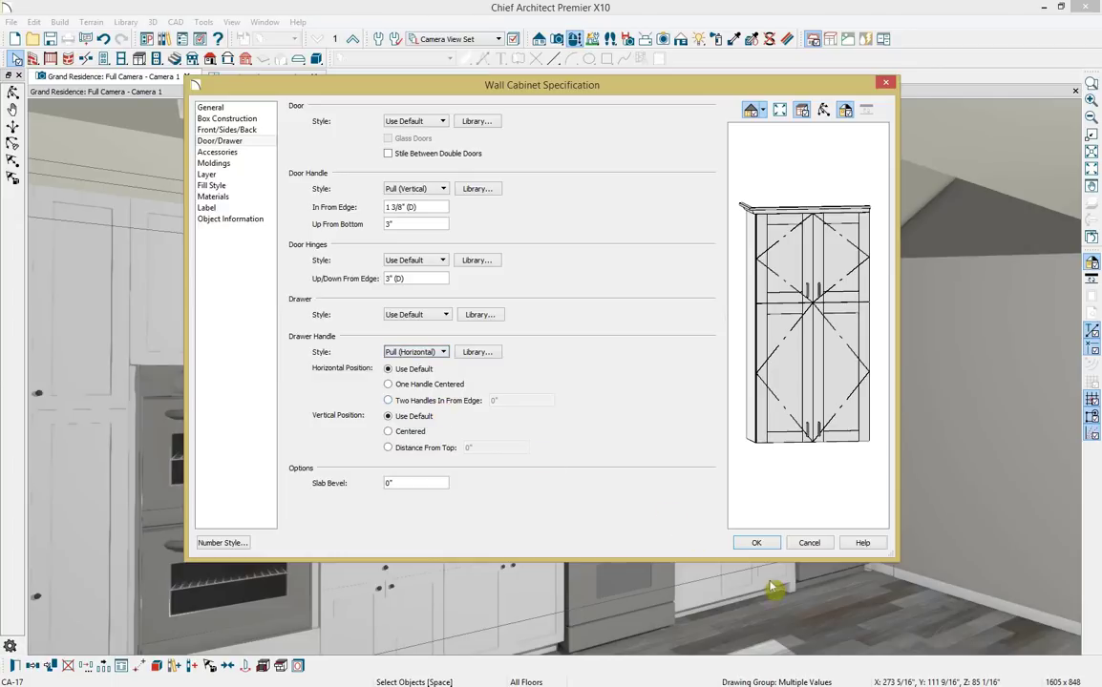
{"action": "left_click", "coordinate": [755, 543]}
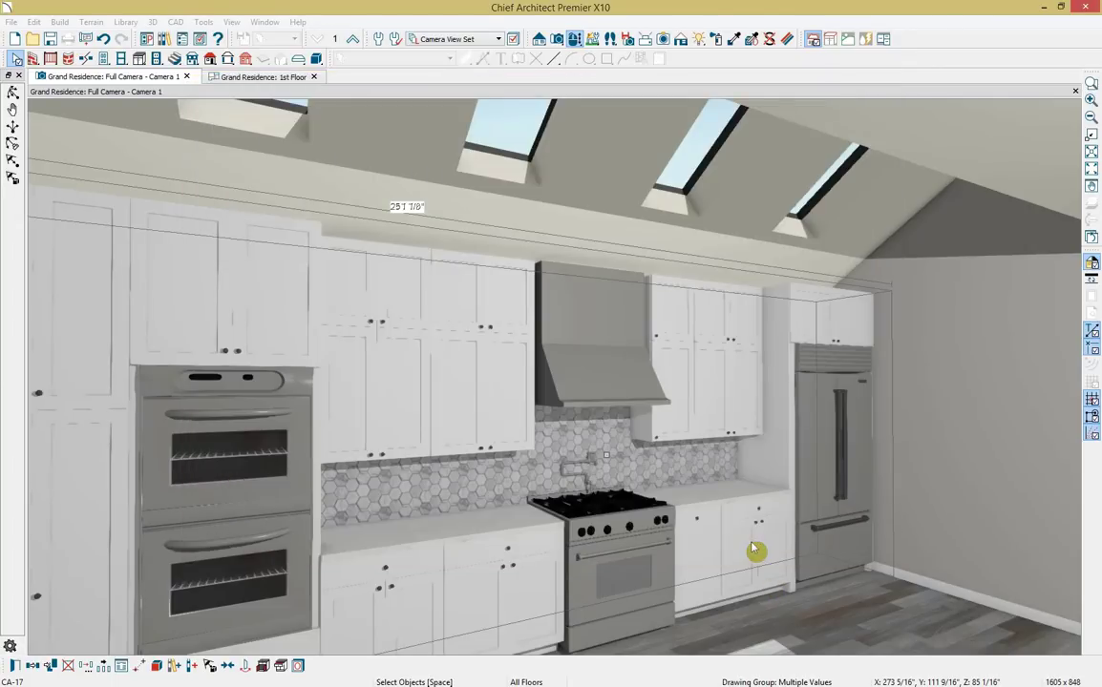
Pick up the object properties of the wall cabinet between the range hood and the refrigerator with the Object Eyedropper.
{"action": "key", "text": "Escape"}
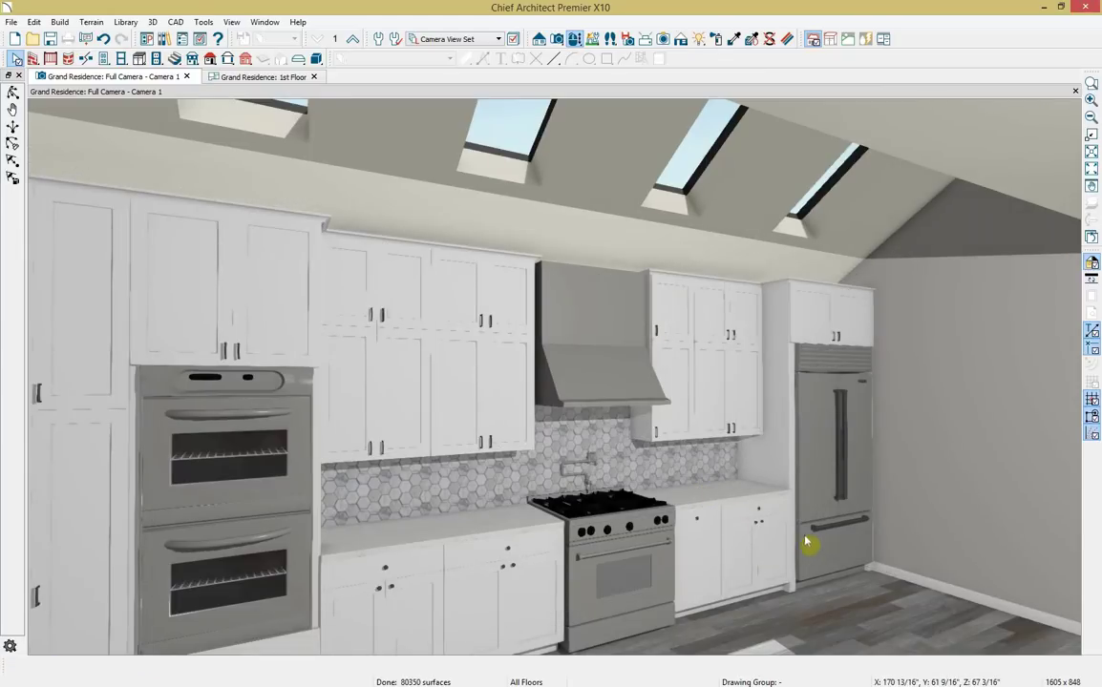
{"action": "scroll", "coordinate": [633, 488], "scroll_direction": "down", "scroll_amount": 4}
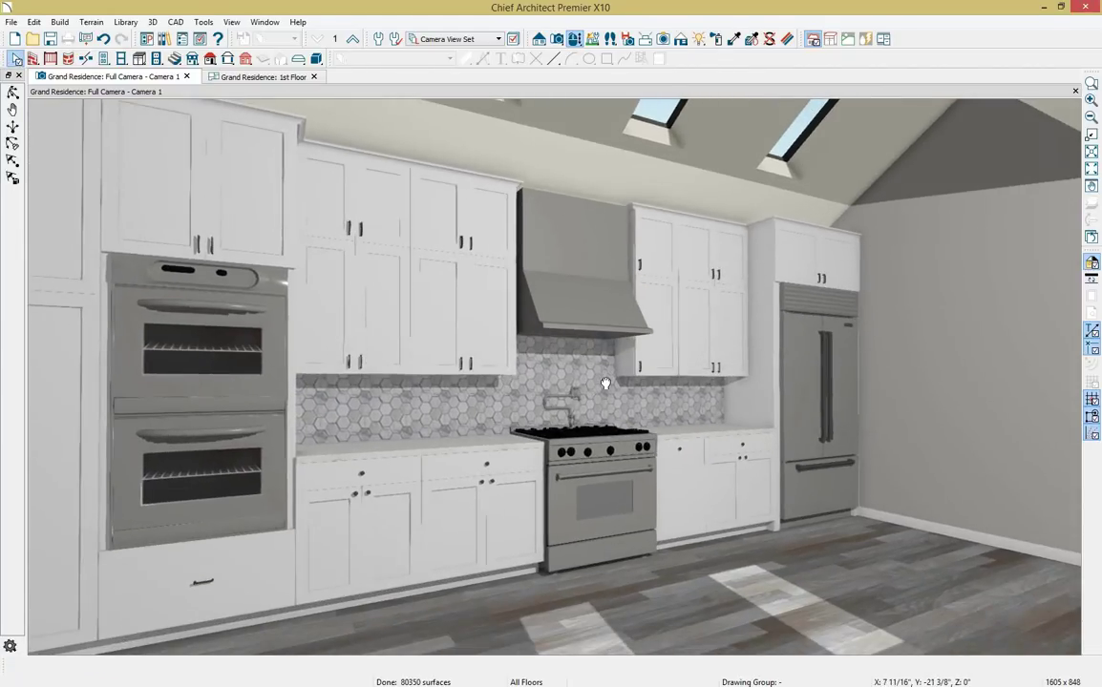
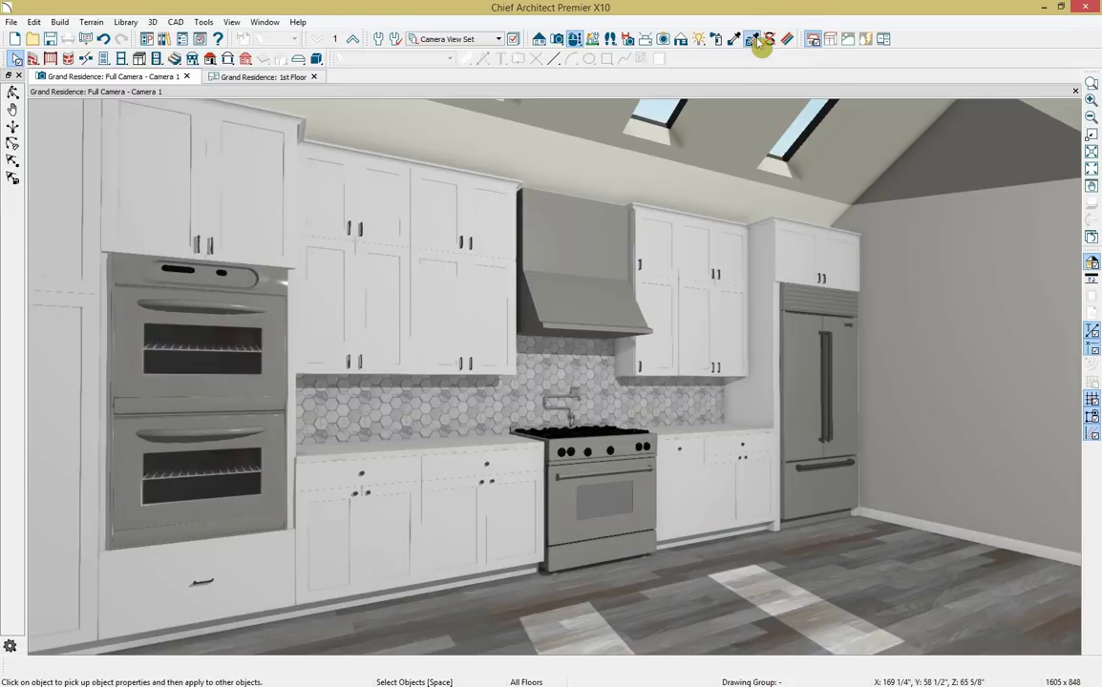
{"action": "left_click", "coordinate": [753, 39]}
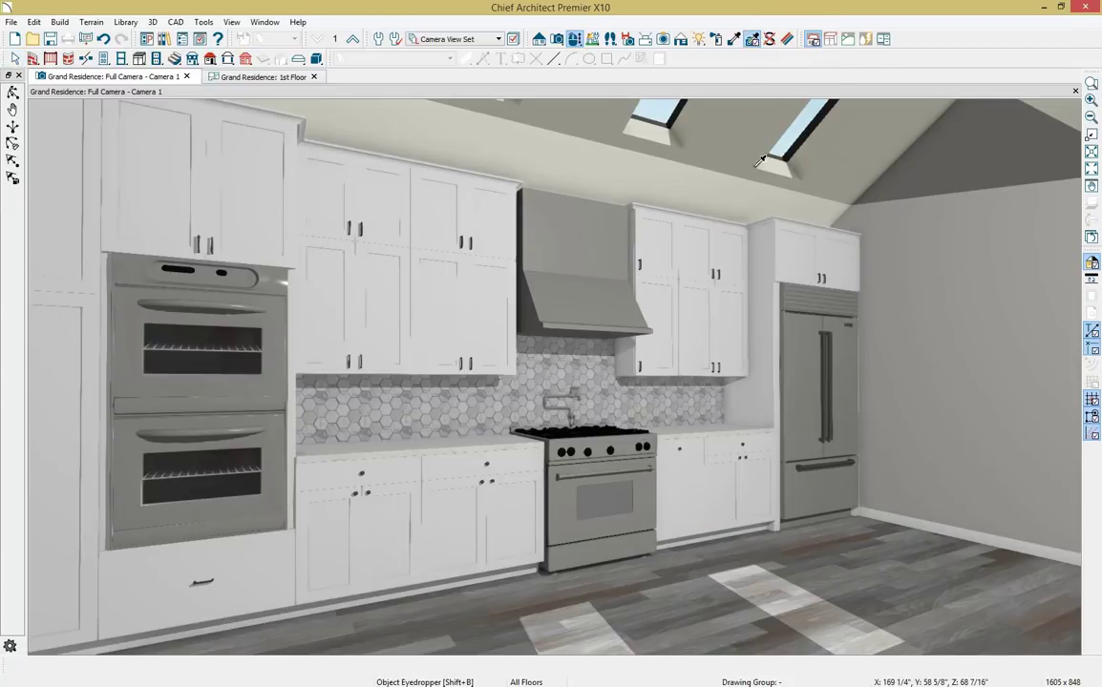
{"action": "left_click", "coordinate": [737, 303]}
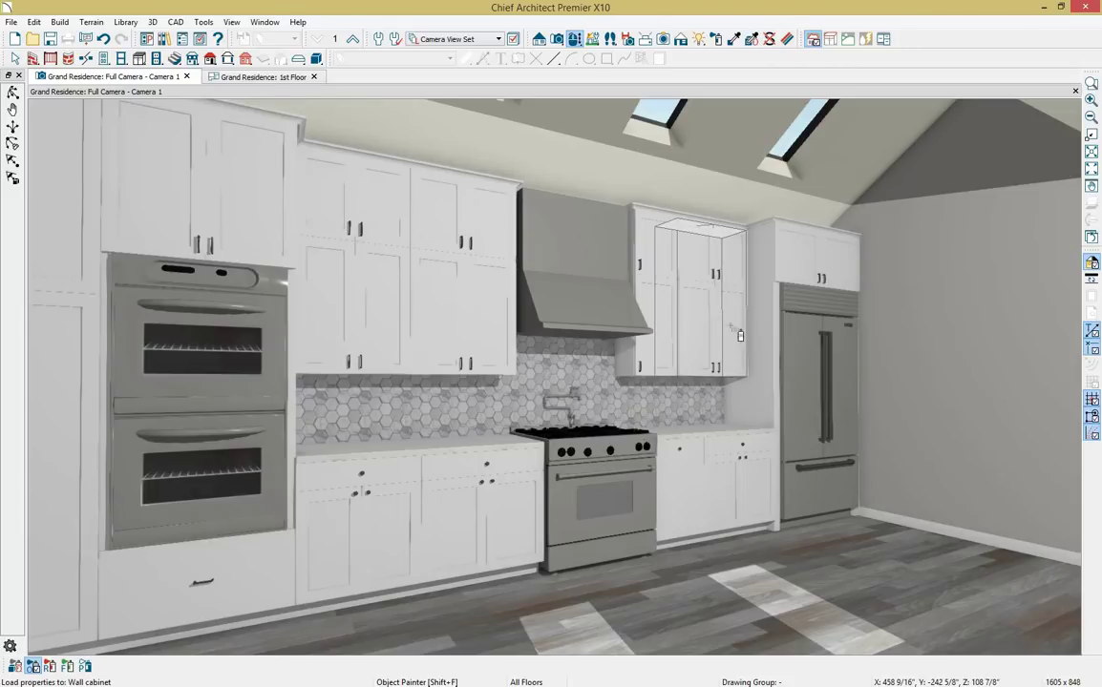
Limit the properties to load to the door and drawer handle materials and styles only.
{"action": "left_click", "coordinate": [14, 669]}
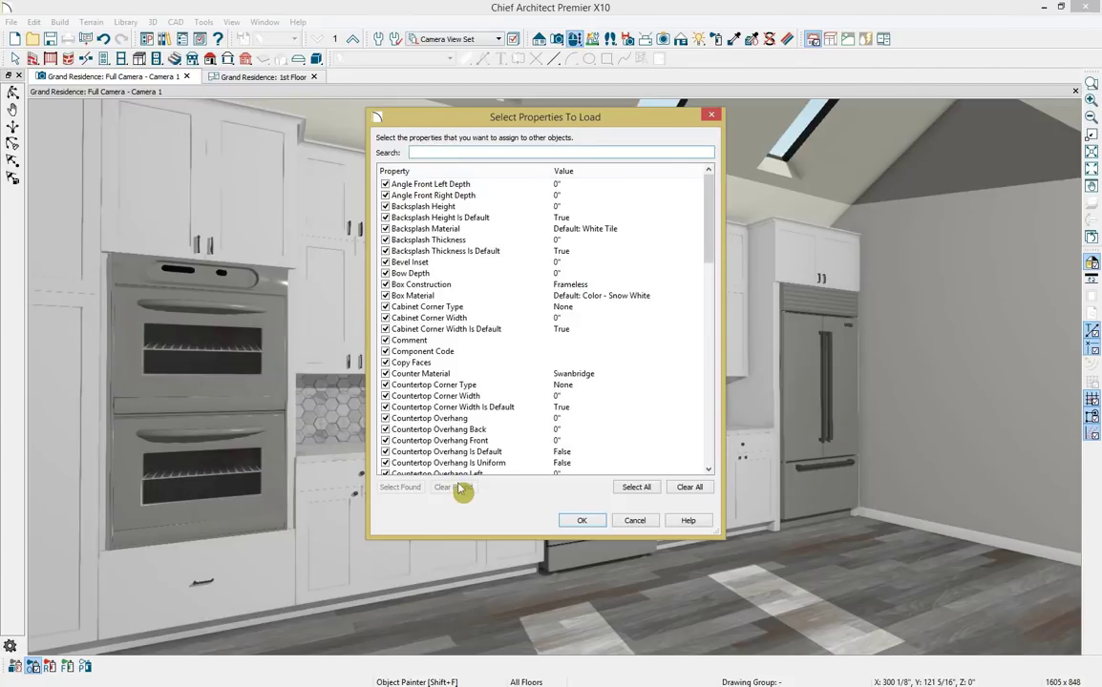
{"action": "left_click", "coordinate": [689, 487]}
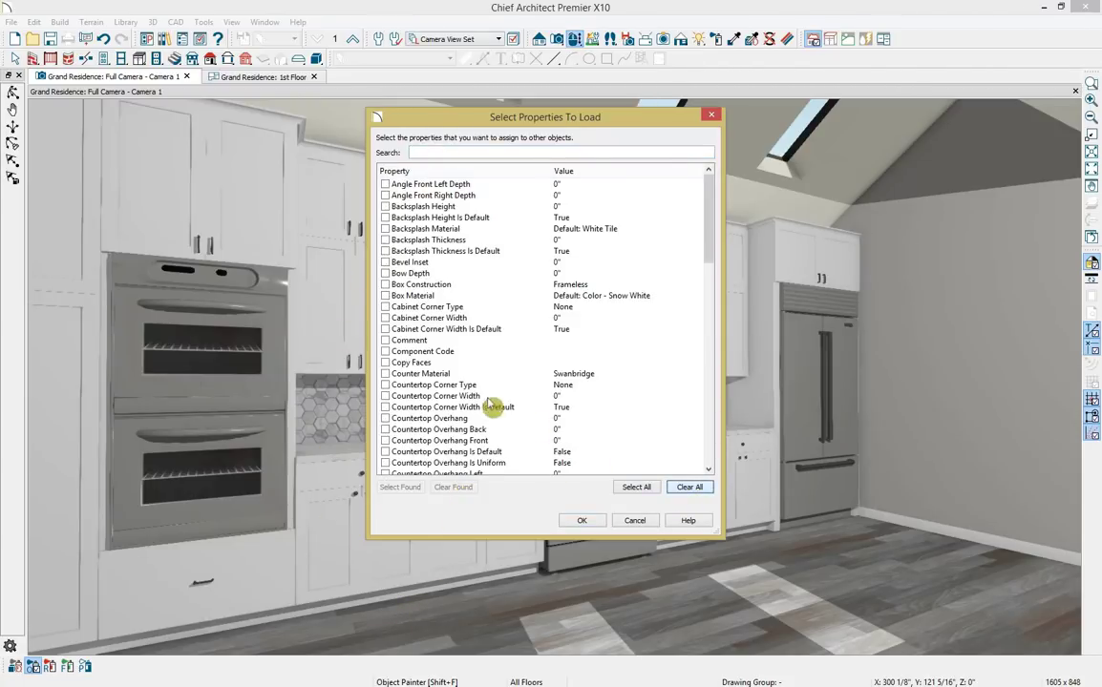
{"action": "scroll", "coordinate": [536, 423], "scroll_direction": "down", "scroll_amount": 9}
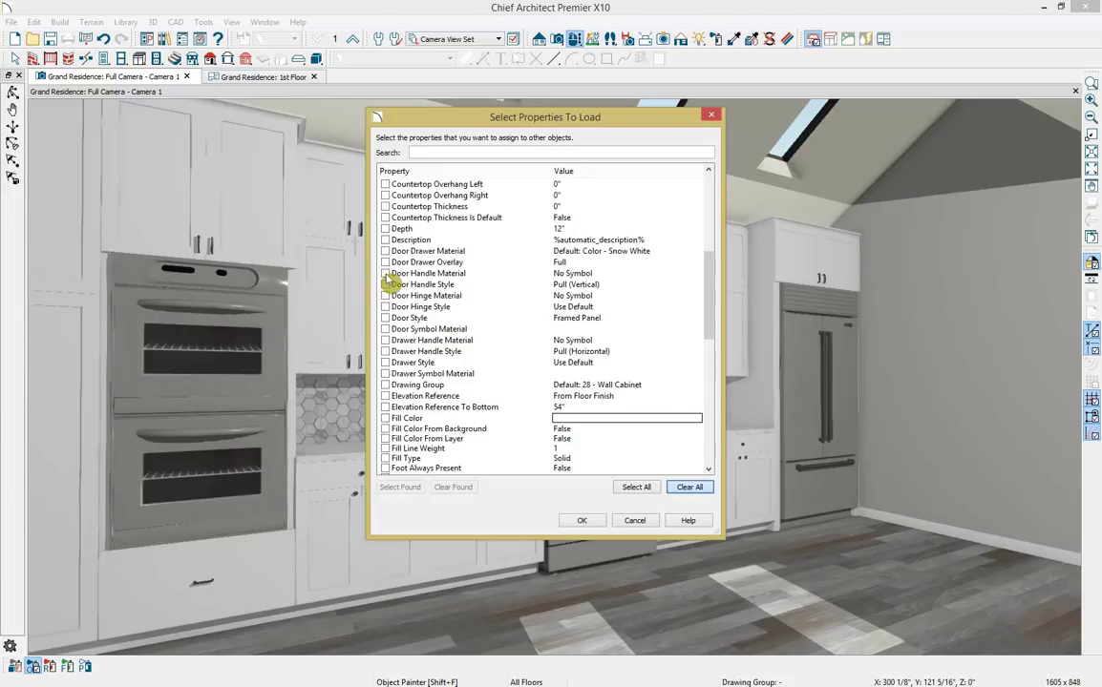
{"action": "left_click", "coordinate": [386, 274]}
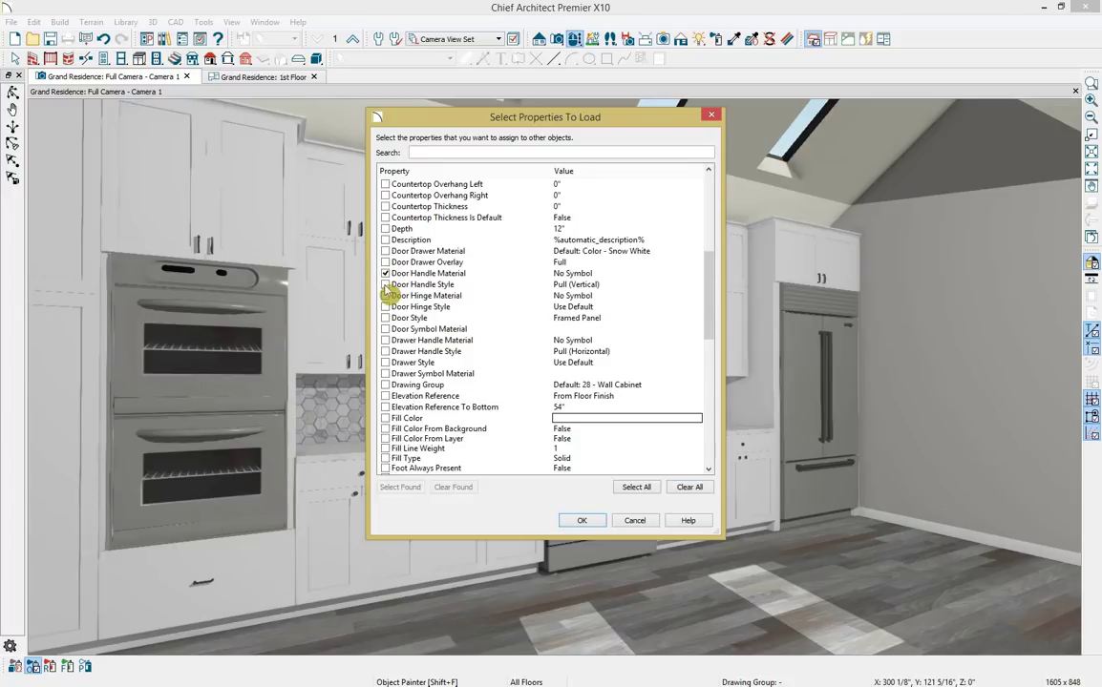
{"action": "left_click", "coordinate": [385, 340]}
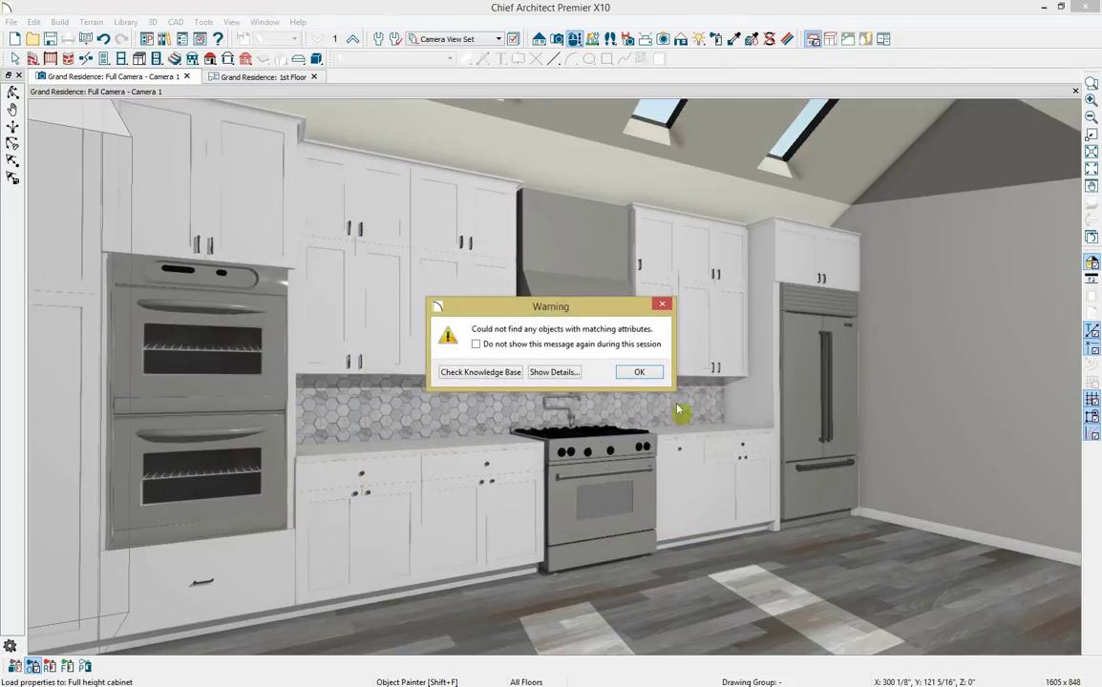
Apply the picked-up handle properties to the base cabinets on both sides of the range.
{"action": "left_click", "coordinate": [657, 380]}
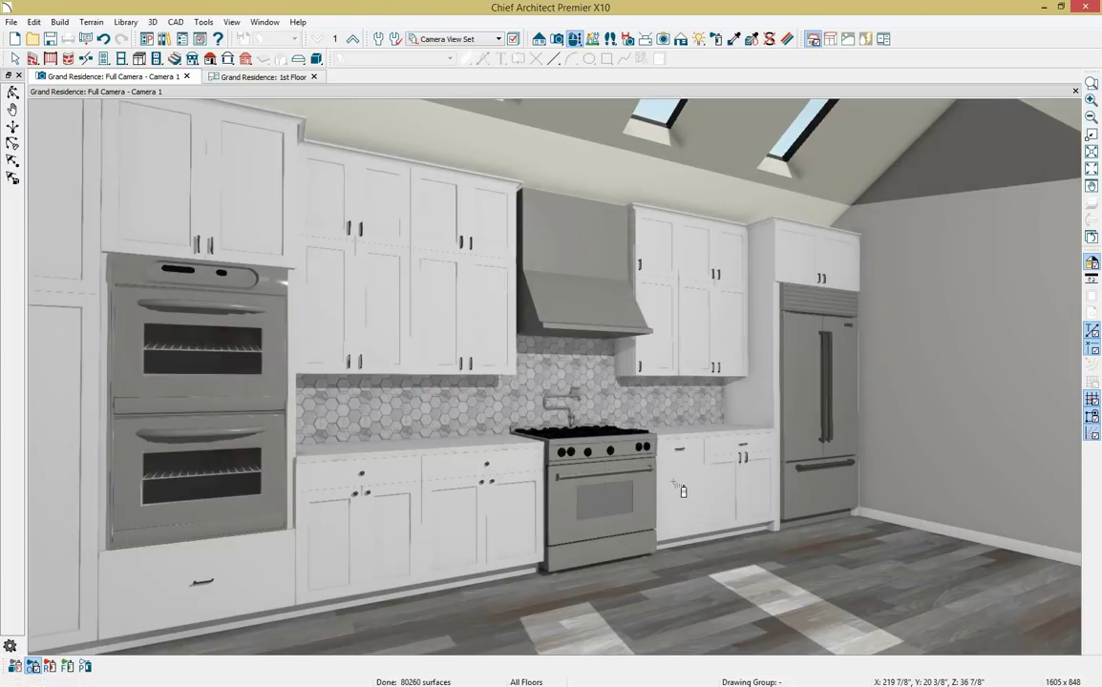
{"action": "left_click", "coordinate": [478, 499]}
{"action": "left_click", "coordinate": [367, 525]}
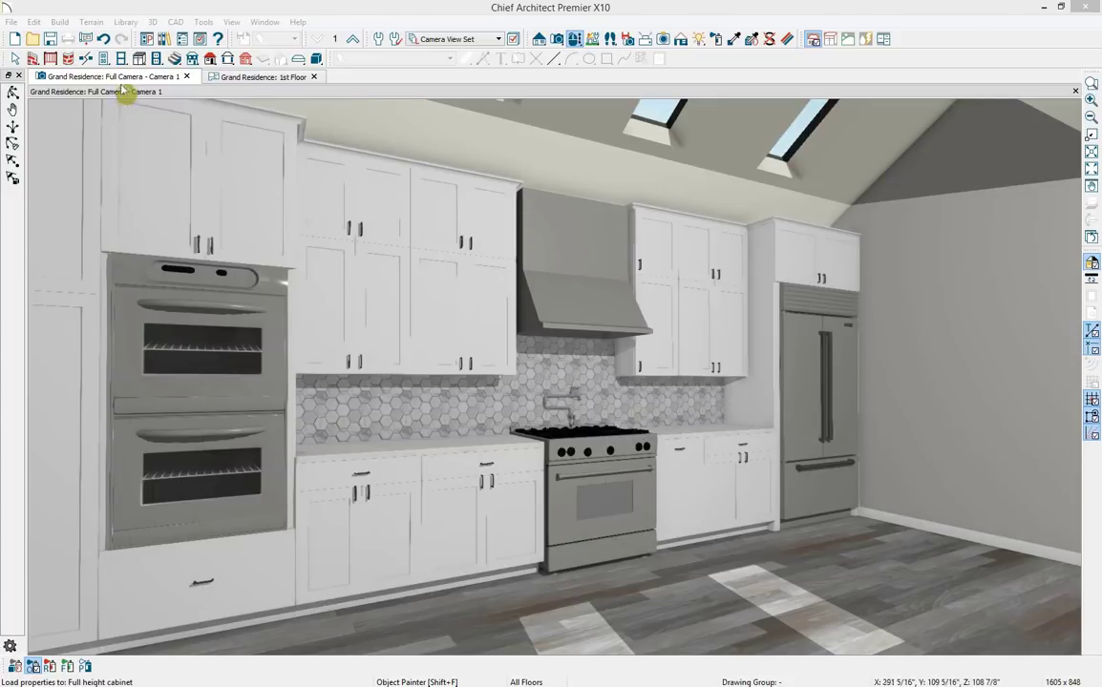
Close the camera view and set the floor plan's active layer set to Kitchen & Bath Set.
{"action": "left_click", "coordinate": [187, 76]}
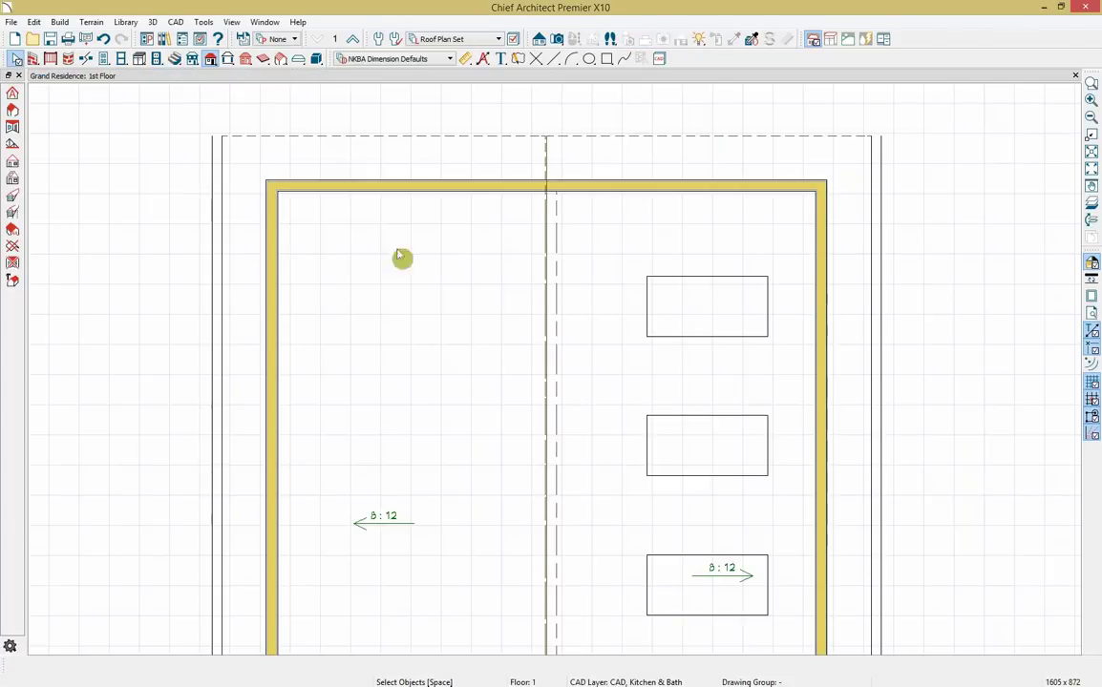
{"action": "scroll", "coordinate": [517, 337], "scroll_direction": "down", "scroll_amount": 2}
{"action": "middle_click_drag", "start_coordinate": [519, 339], "coordinate": [474, 222]}
{"action": "left_click", "coordinate": [497, 39]}
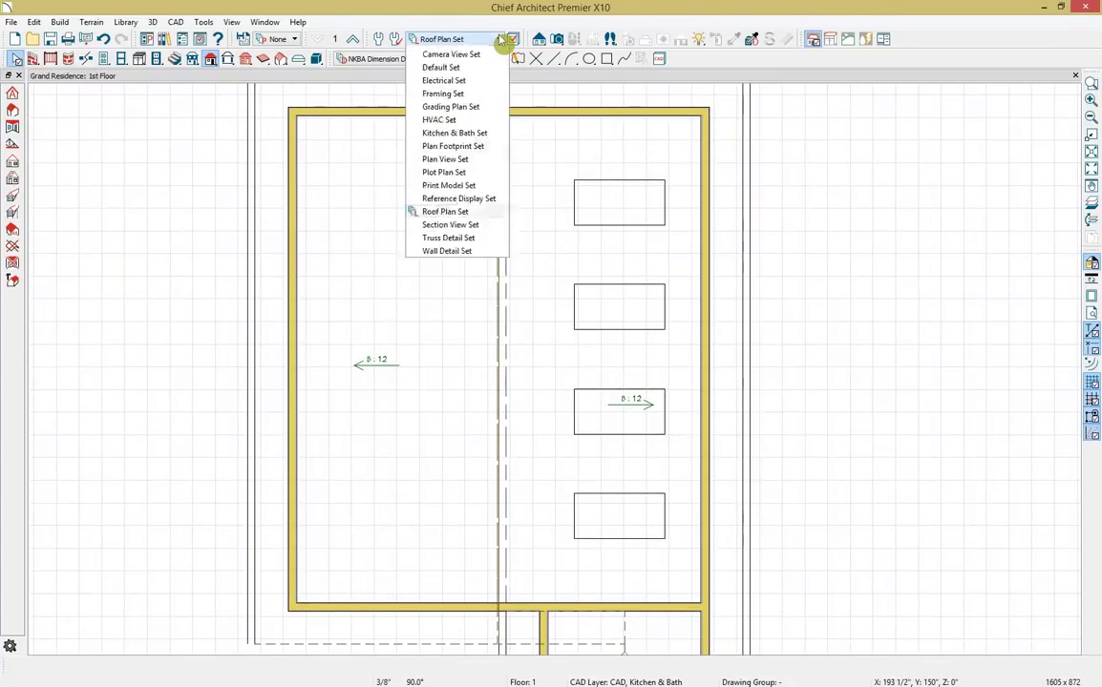
{"action": "left_click", "coordinate": [444, 182]}
Create a perspective floor overview looking down into the kitchen and tile it beside the floor plan.
{"action": "left_click", "coordinate": [560, 40]}
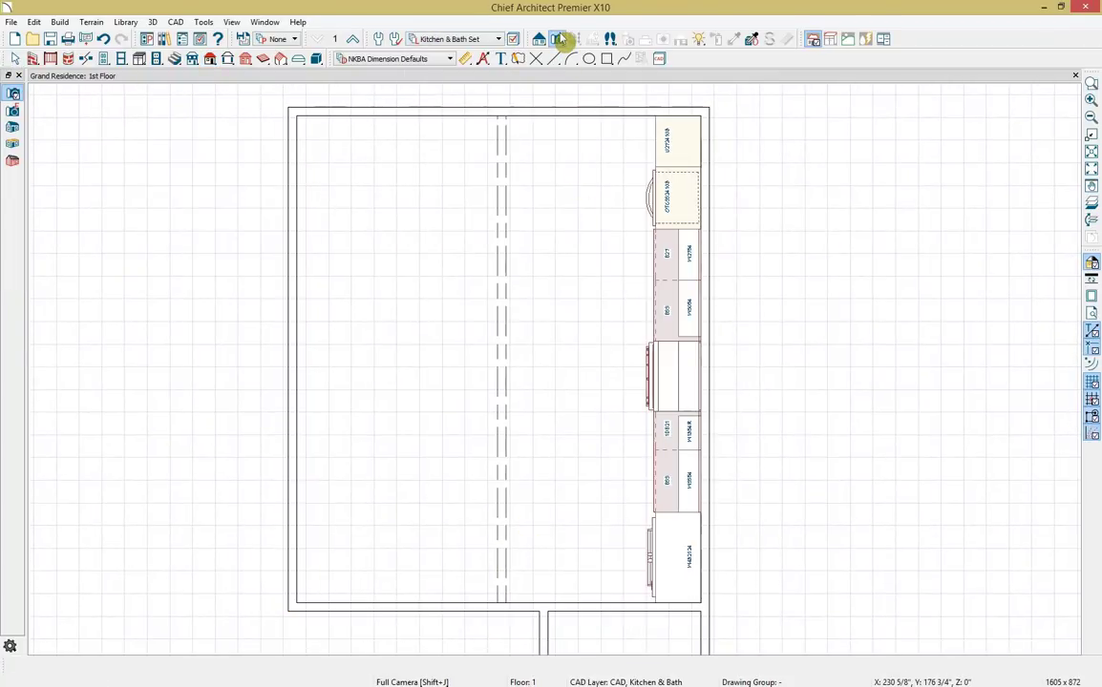
{"action": "left_click", "coordinate": [14, 143]}
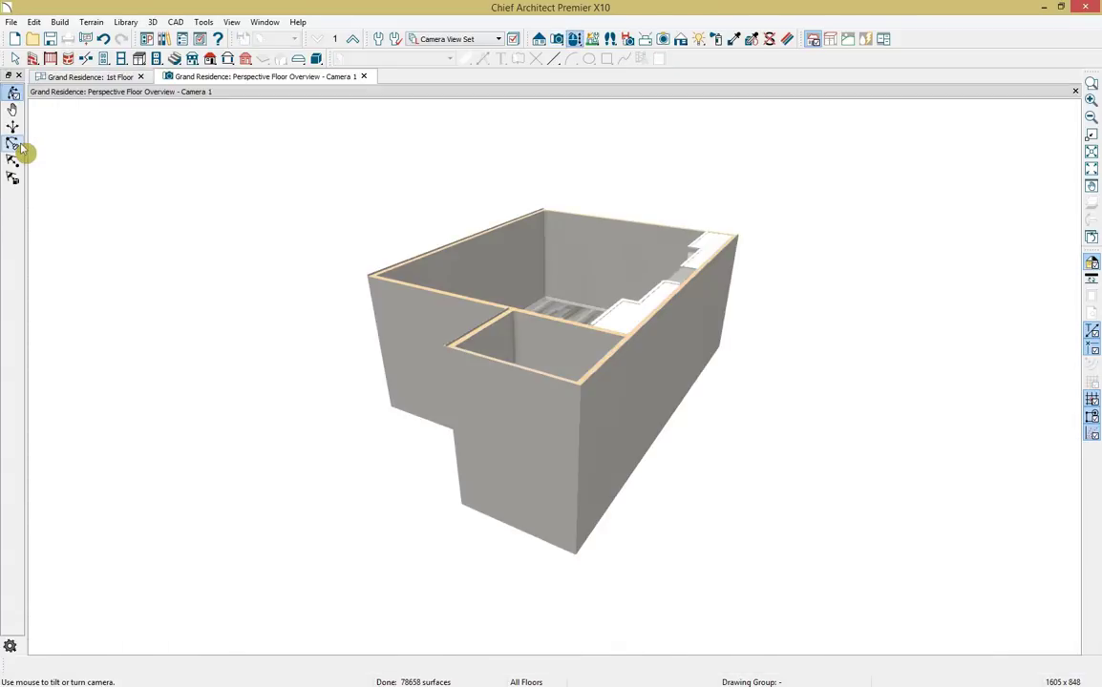
{"action": "left_click_drag", "start_coordinate": [597, 249], "coordinate": [557, 251]}
{"action": "scroll", "coordinate": [557, 250], "scroll_direction": "down", "scroll_amount": 3}
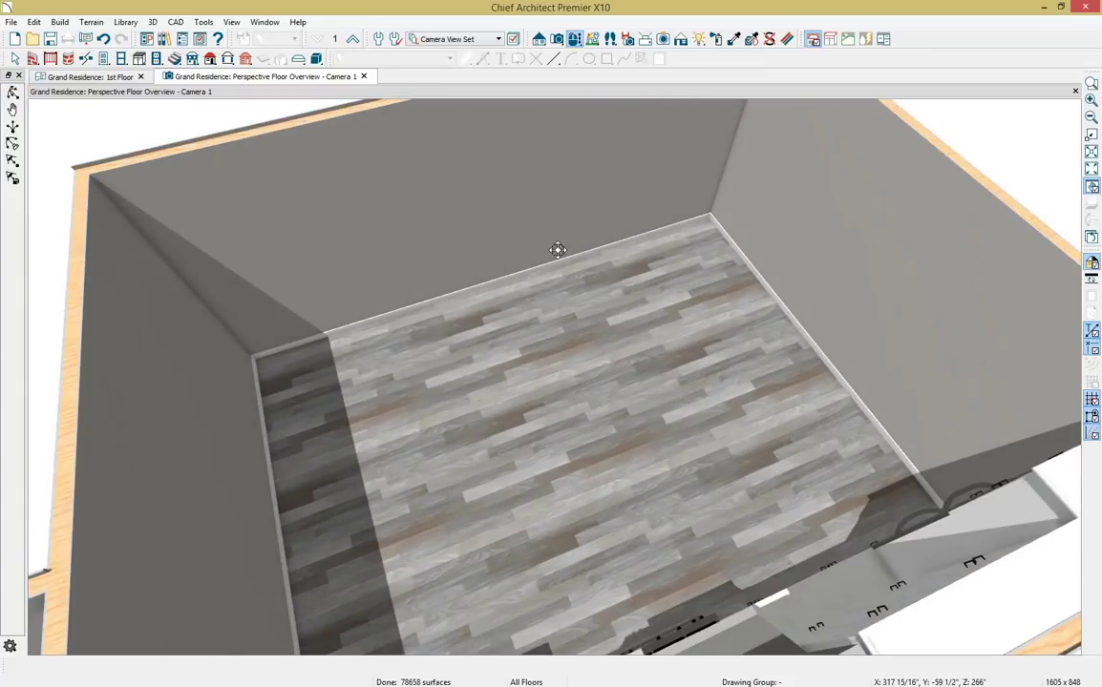
{"action": "scroll", "coordinate": [617, 248], "scroll_direction": "up", "scroll_amount": 3}
{"action": "left_click", "coordinate": [55, 92]}
{"action": "double_click", "coordinate": [59, 92]}
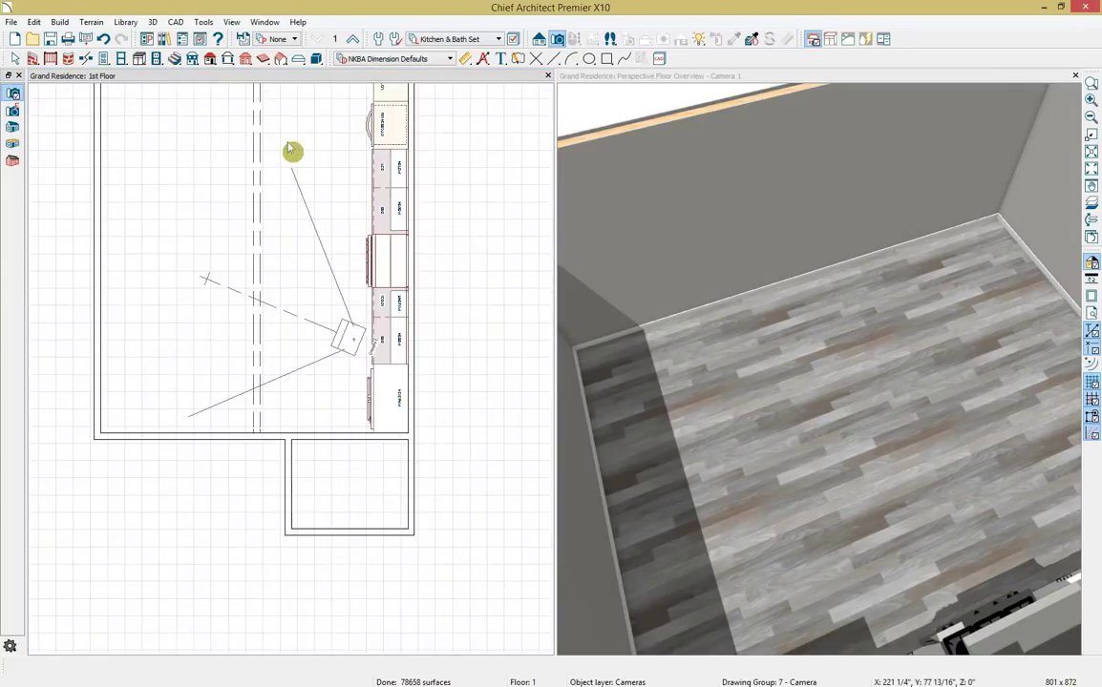
Place a base cabinet in the open floor about 51 inches from the kitchen run and rotate its front toward that run.
{"action": "scroll", "coordinate": [291, 150], "scroll_direction": "up", "scroll_amount": 2}
{"action": "middle_click_drag", "start_coordinate": [290, 150], "coordinate": [275, 261]}
{"action": "left_click", "coordinate": [140, 60]}
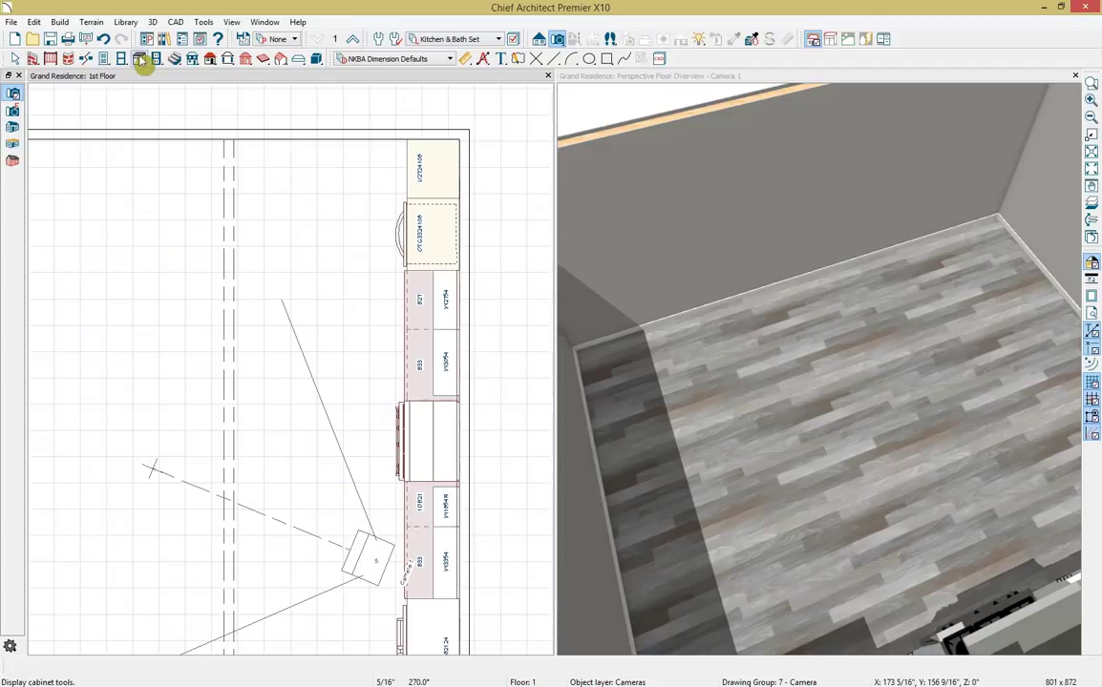
{"action": "left_click", "coordinate": [12, 97]}
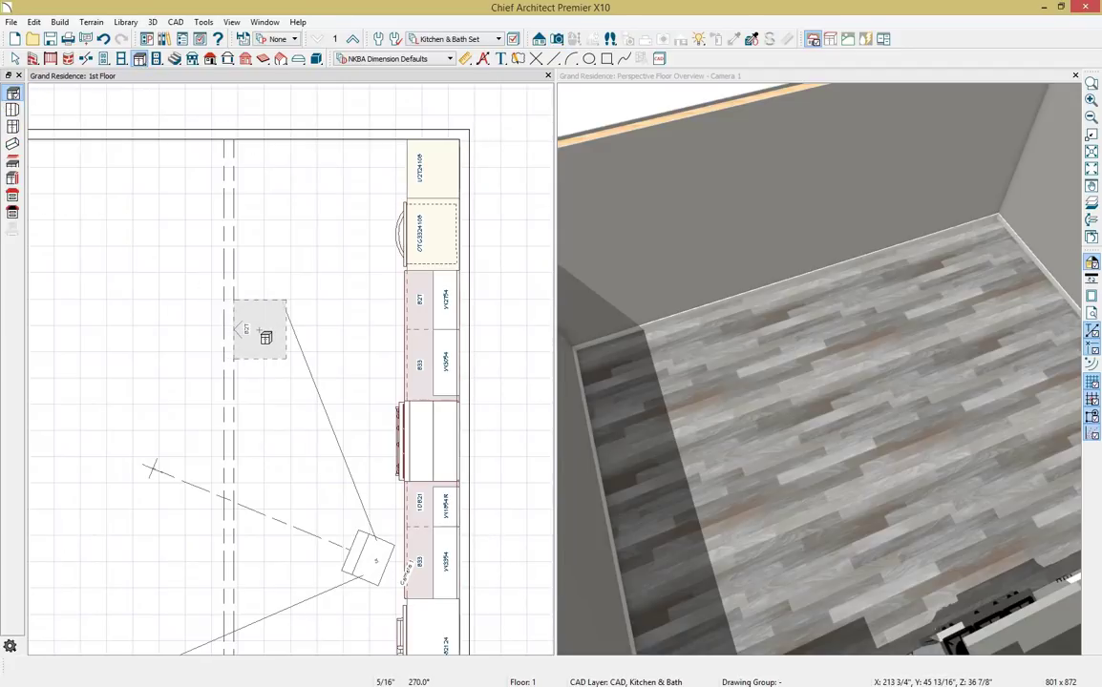
{"action": "left_click", "coordinate": [259, 331]}
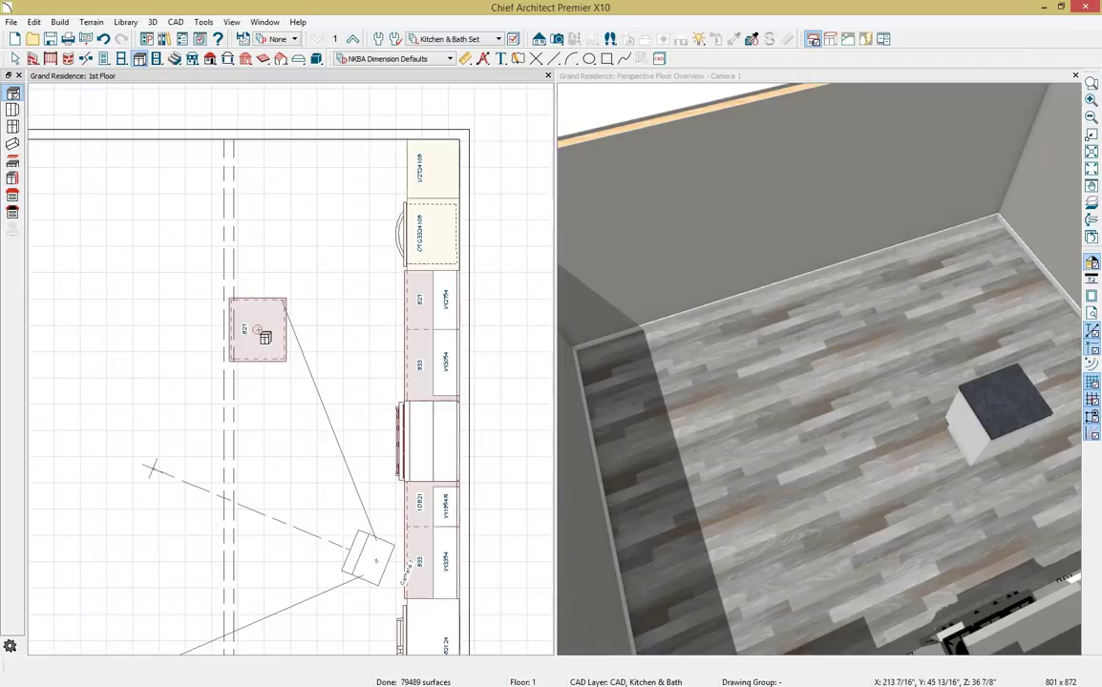
{"action": "left_click_drag", "start_coordinate": [205, 337], "coordinate": [350, 339]}
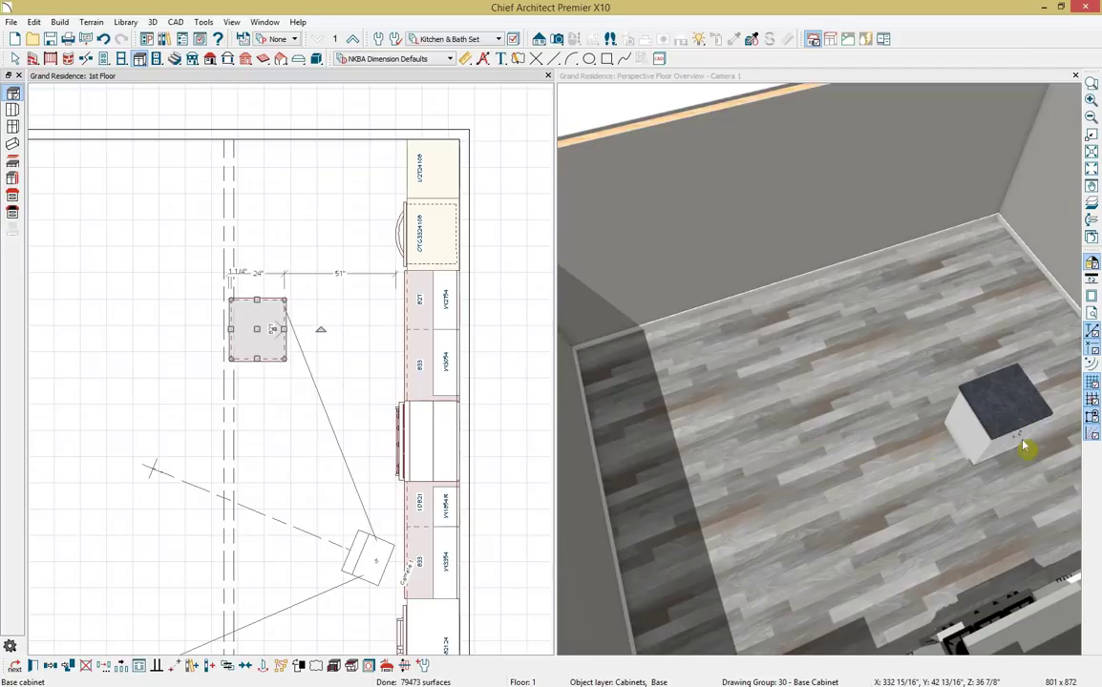
{"action": "key", "text": "Escape"}
Set the island base cabinet's width to 33 inches.
{"action": "double_click", "coordinate": [264, 349]}
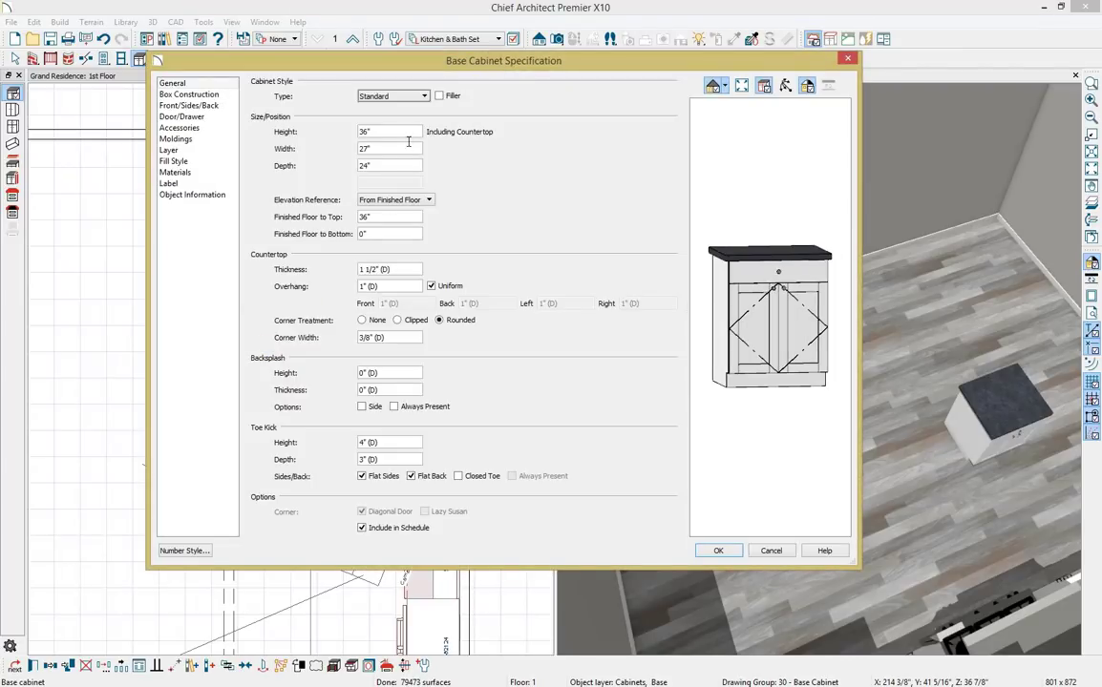
{"action": "double_click", "coordinate": [406, 147]}
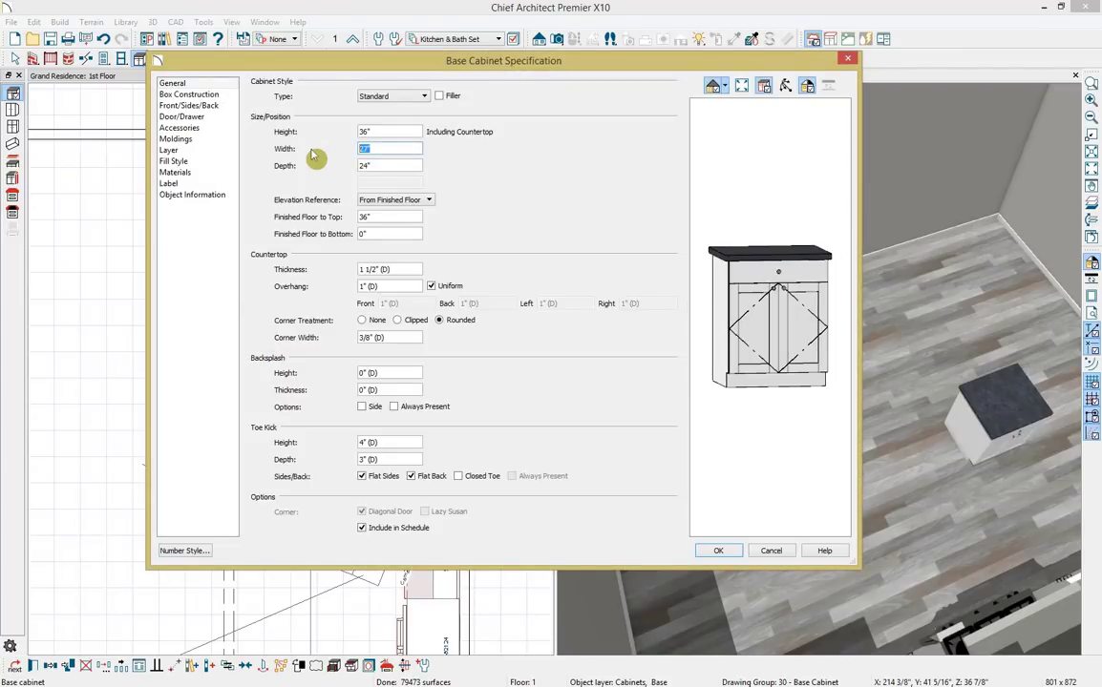
{"action": "type", "text": "33"}
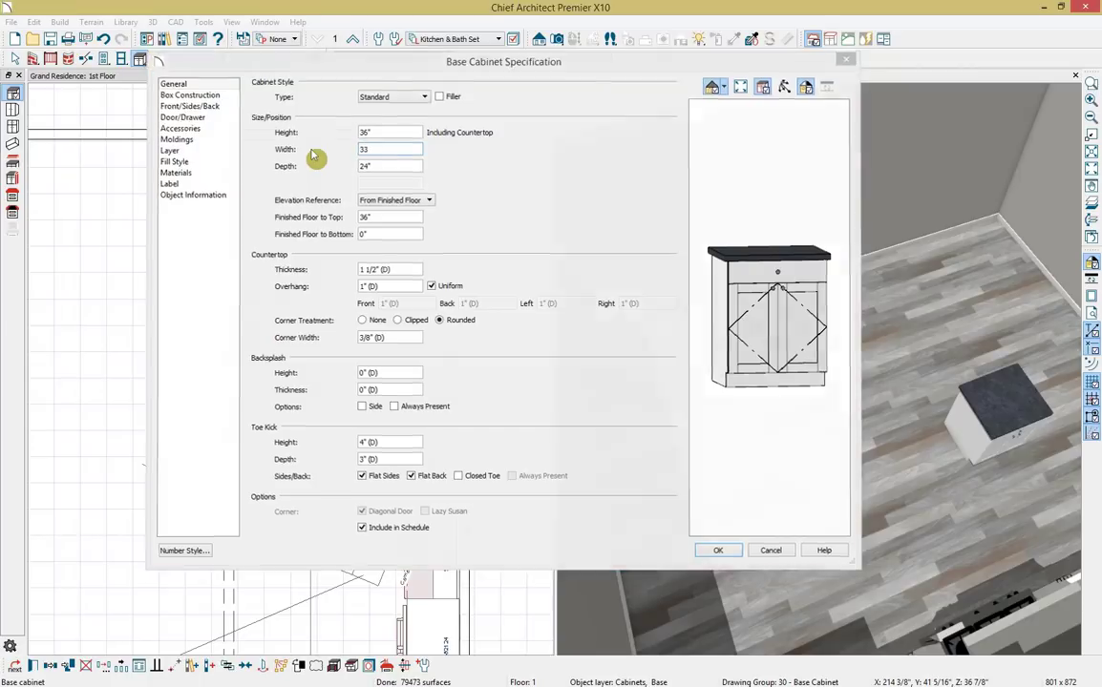
{"action": "key", "text": "Return"}
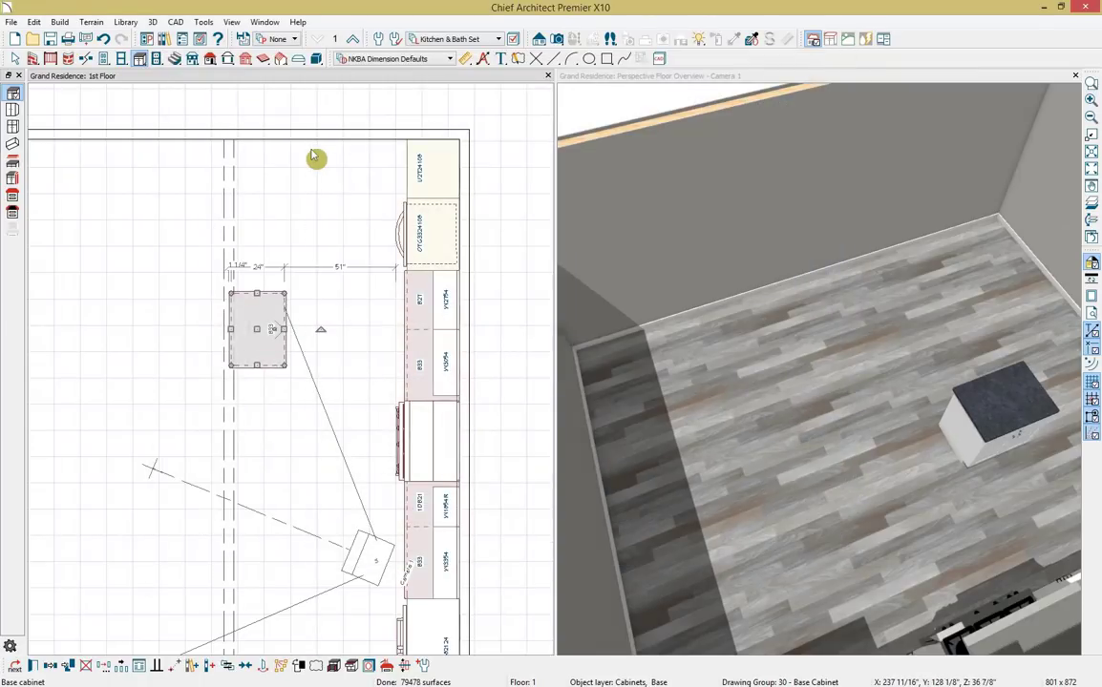
Set the island cabinet as the base cabinet default and place a second 33-inch cabinet directly against its side.
{"action": "left_click", "coordinate": [423, 666]}
{"action": "left_click", "coordinate": [624, 374]}
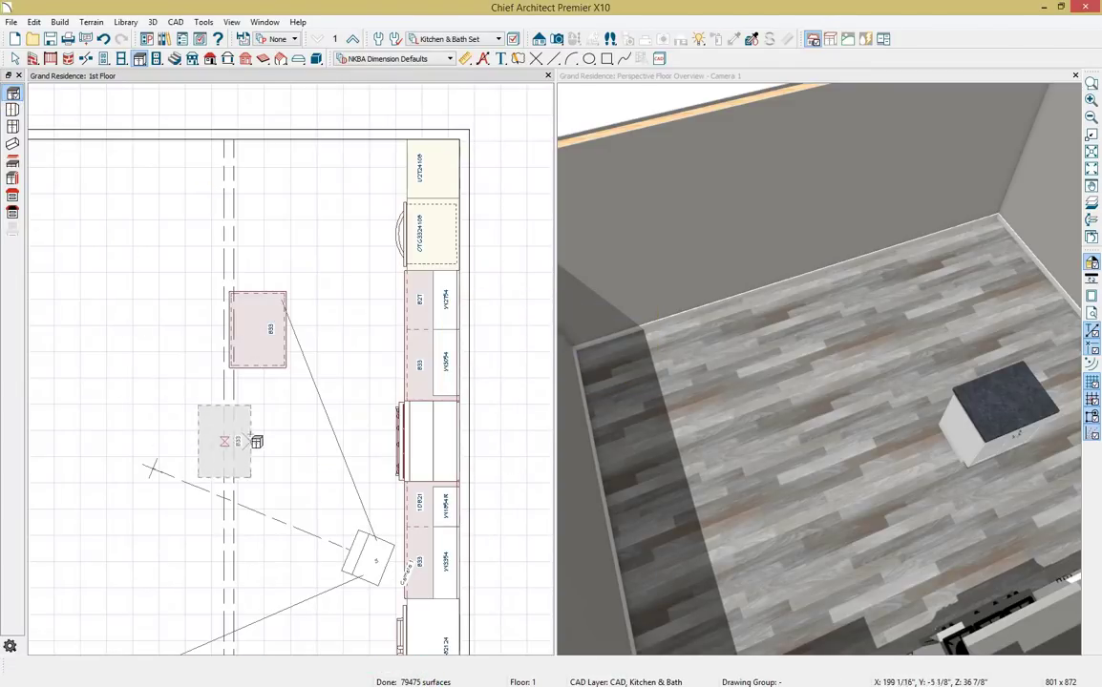
{"action": "left_click", "coordinate": [266, 405]}
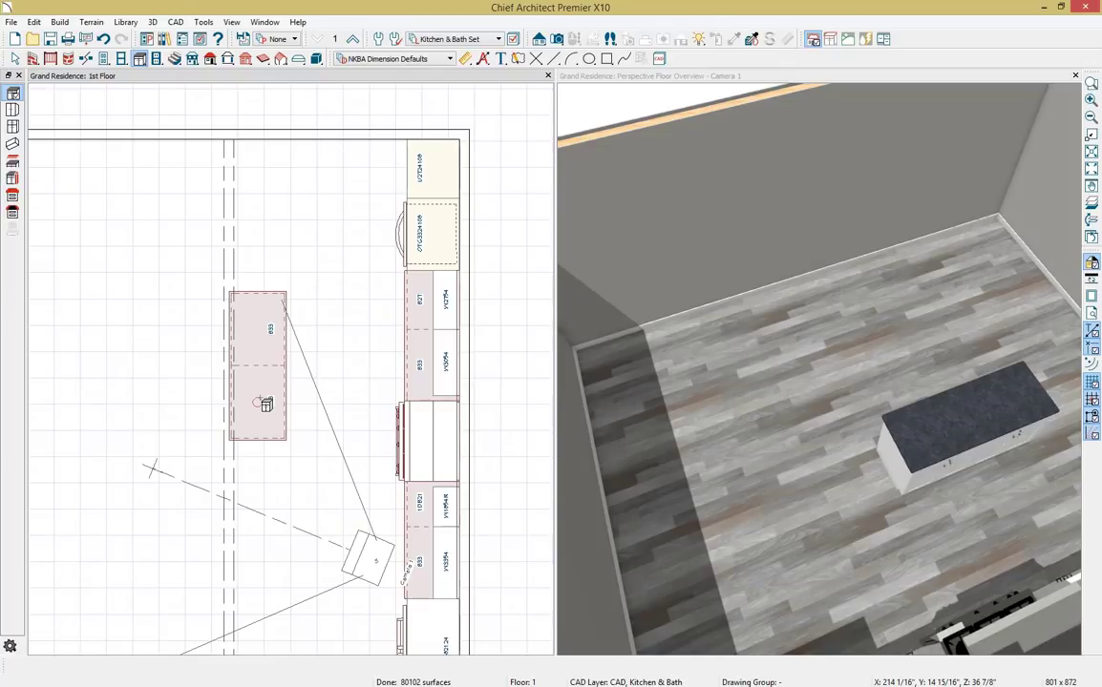
Set the second island cabinet's width to 36 inches.
{"action": "left_click", "coordinate": [266, 405]}
{"action": "double_click", "coordinate": [266, 405]}
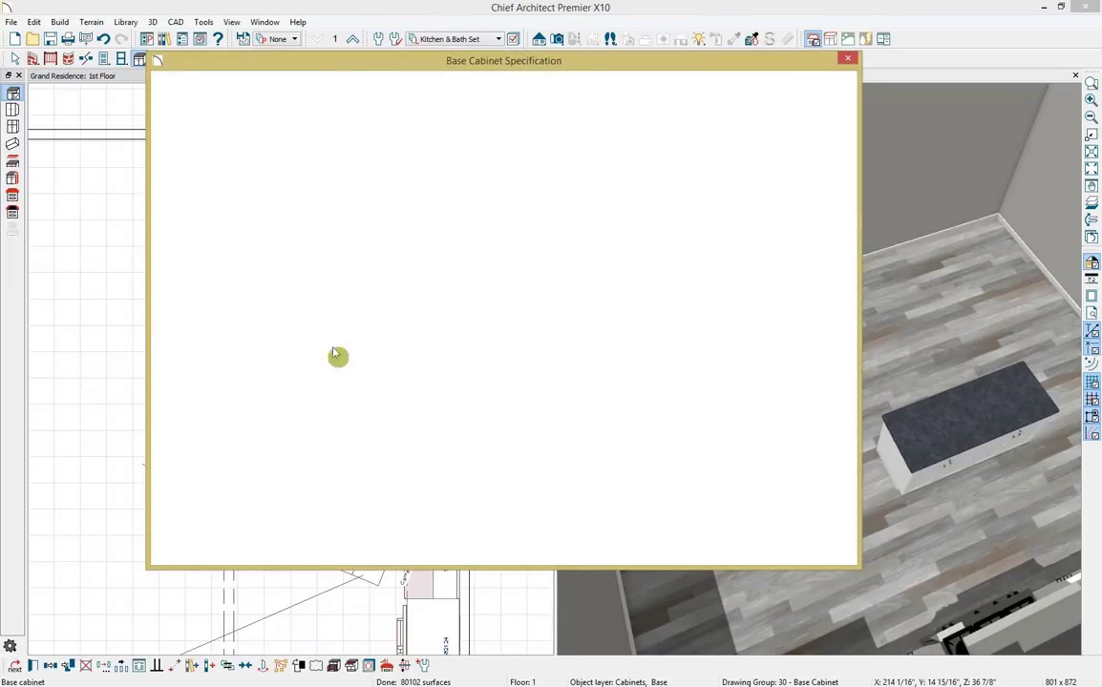
{"action": "left_click_drag", "start_coordinate": [397, 148], "coordinate": [347, 152]}
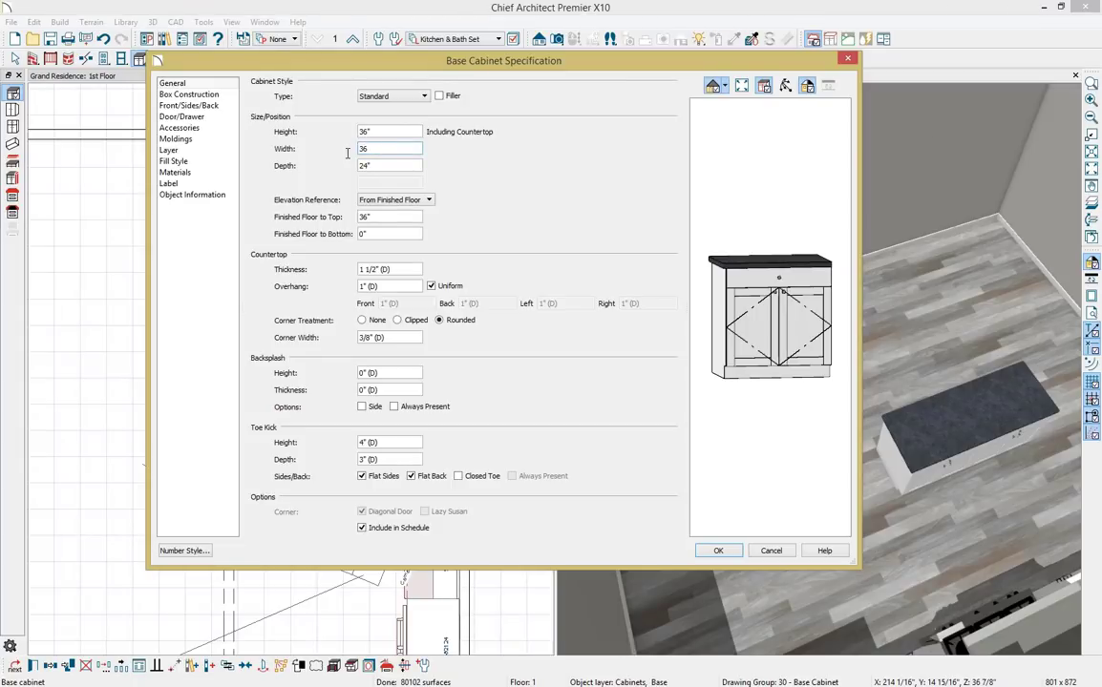
{"action": "key", "text": "Tab"}
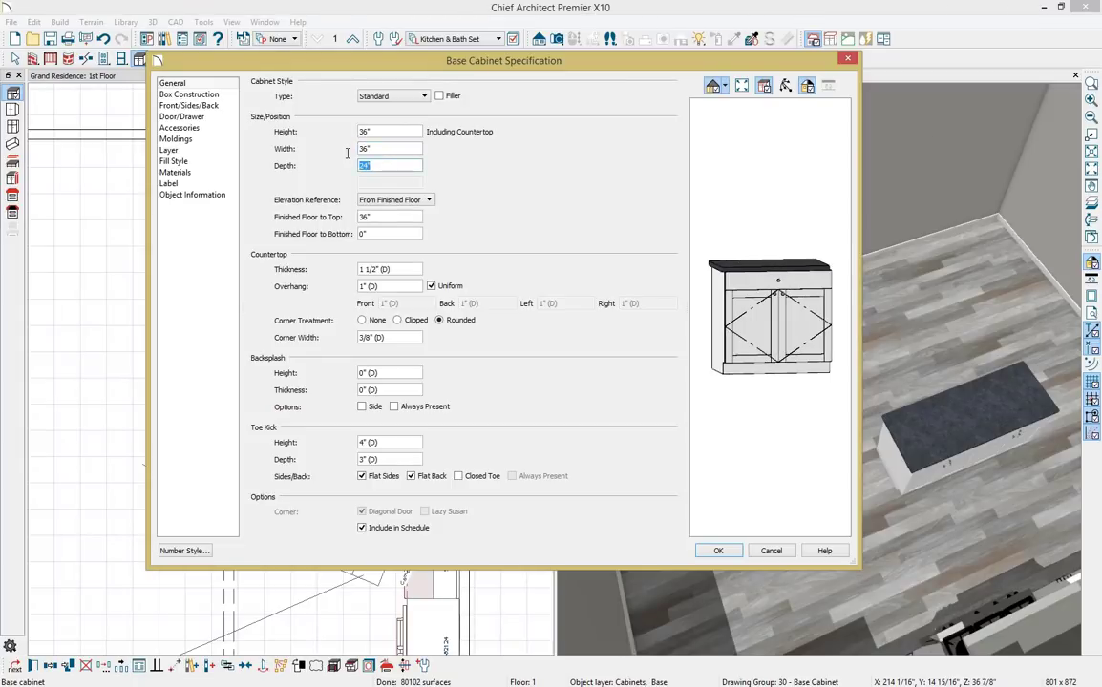
Change the drawer on the 36-inch island cabinet's front to Drawer - False and apply the specification.
{"action": "left_click", "coordinate": [176, 107]}
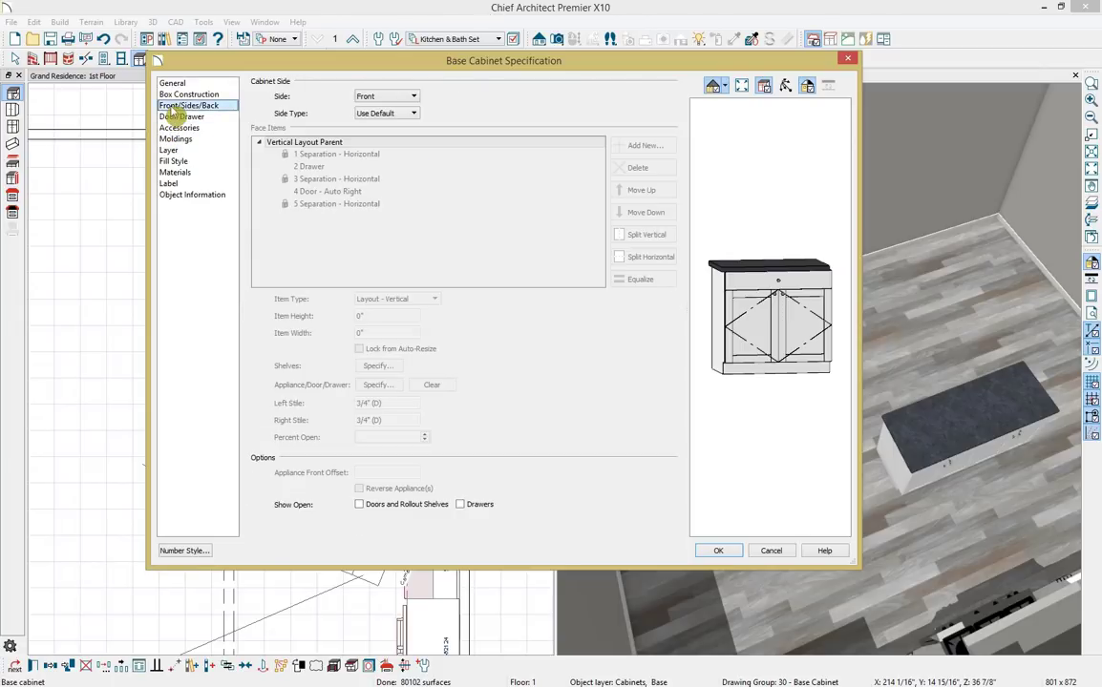
{"action": "left_click", "coordinate": [806, 284]}
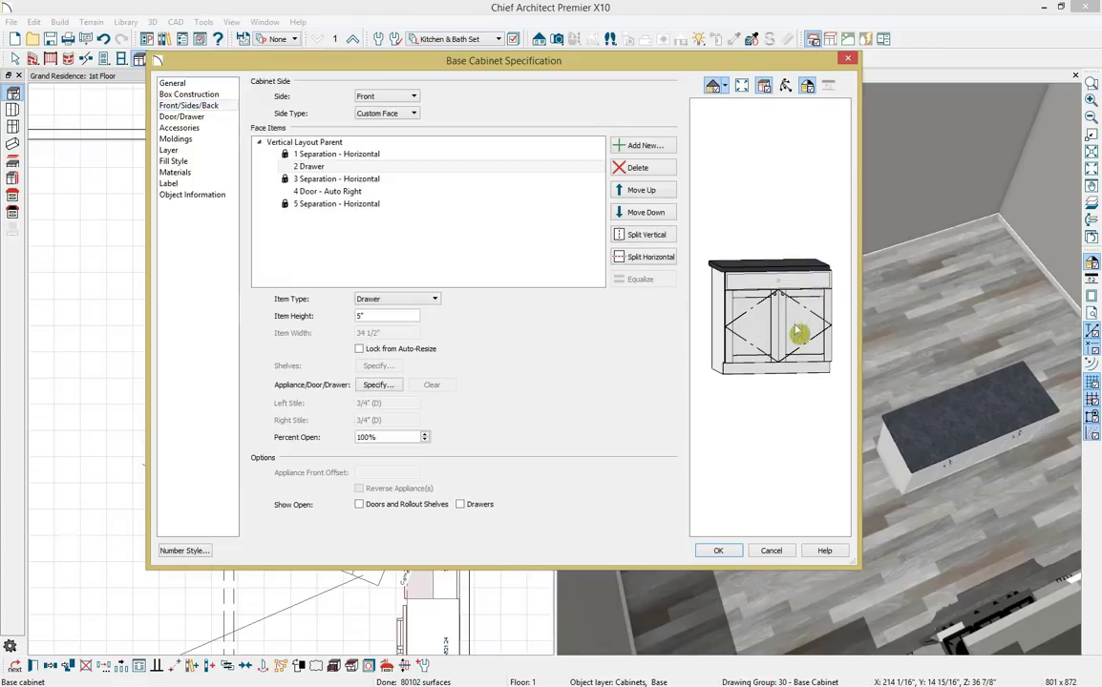
{"action": "left_click", "coordinate": [428, 301]}
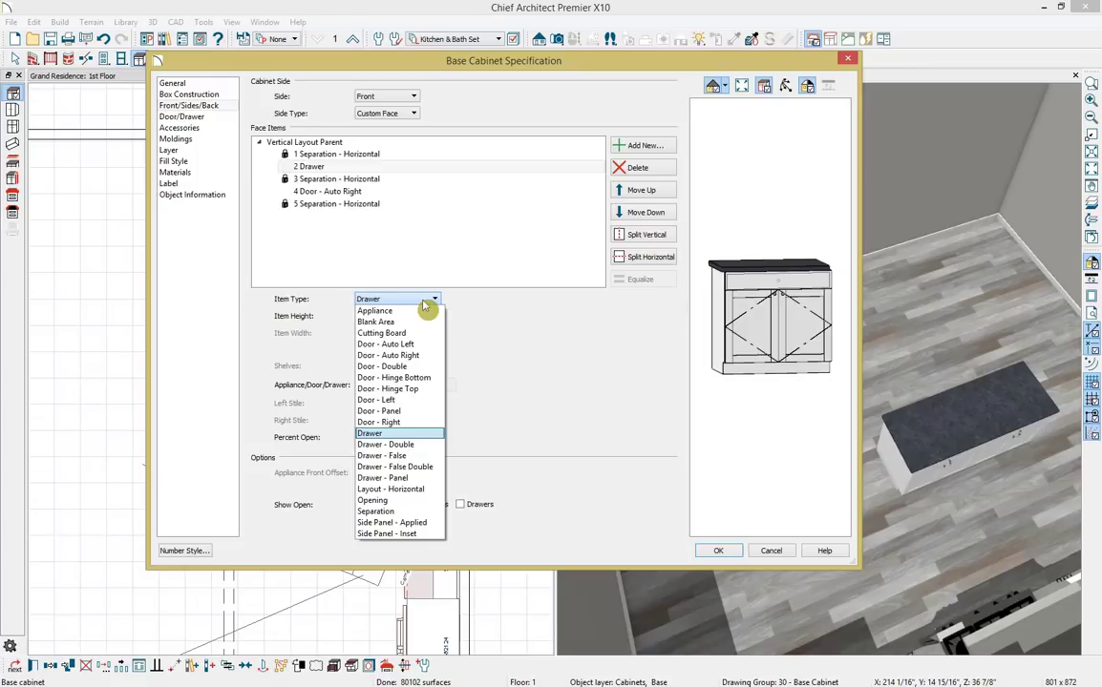
{"action": "left_click", "coordinate": [419, 457]}
{"action": "left_click", "coordinate": [718, 550]}
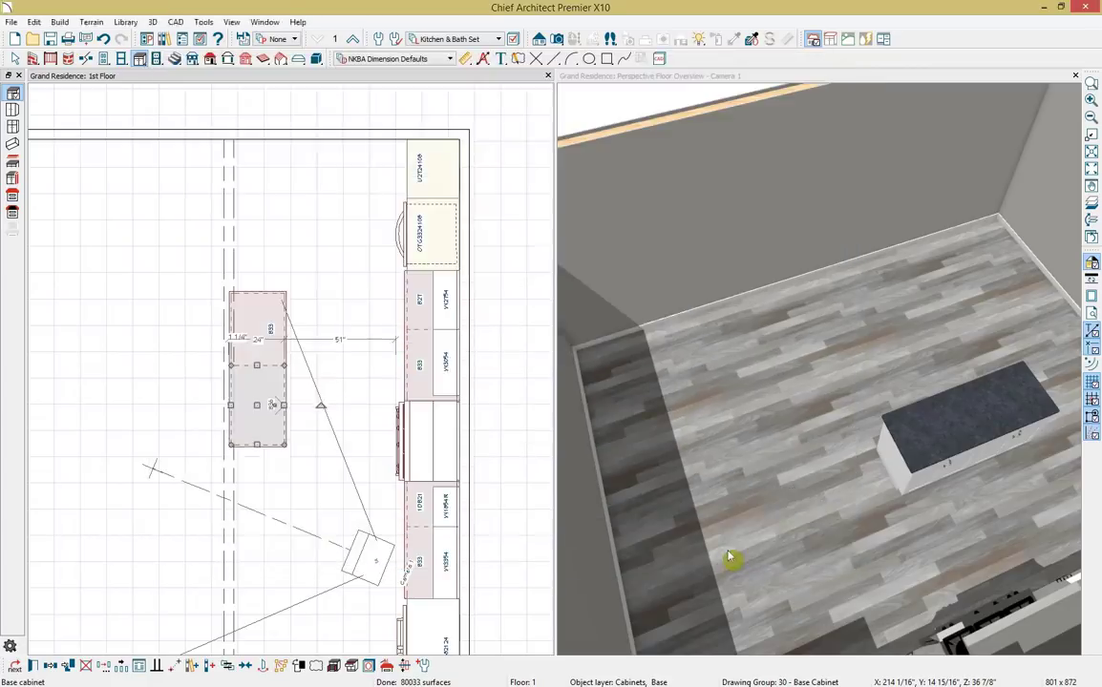
Place a third 33-inch base cabinet against the free end of the 36-inch island cabinet.
{"action": "left_click", "coordinate": [248, 315]}
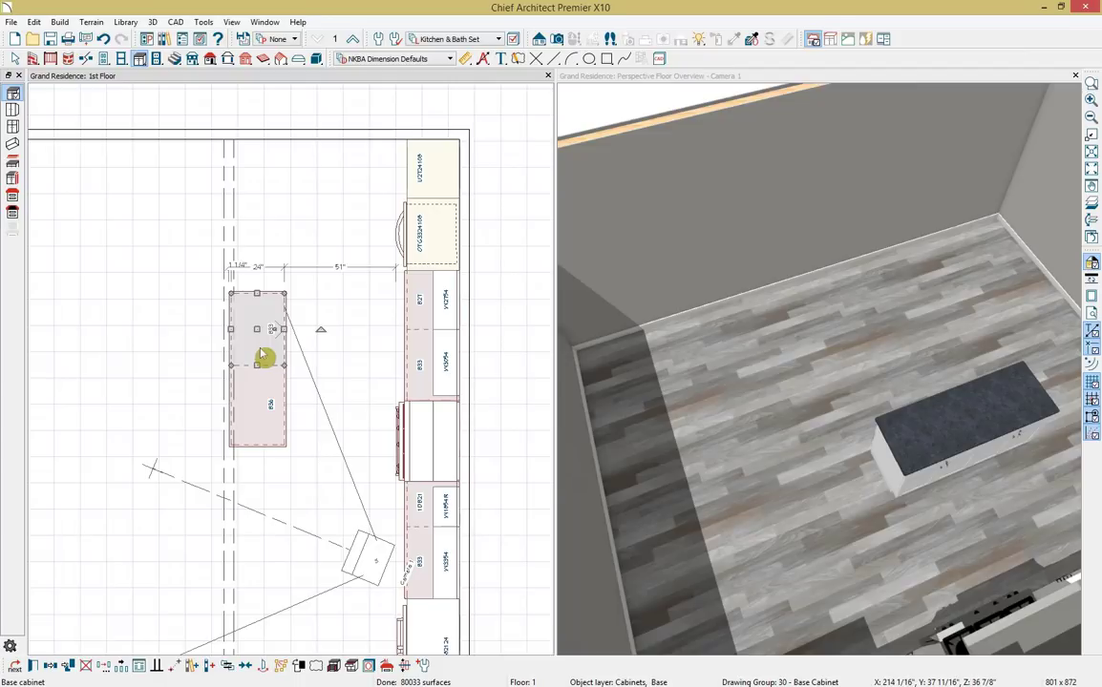
{"action": "left_click", "coordinate": [11, 92]}
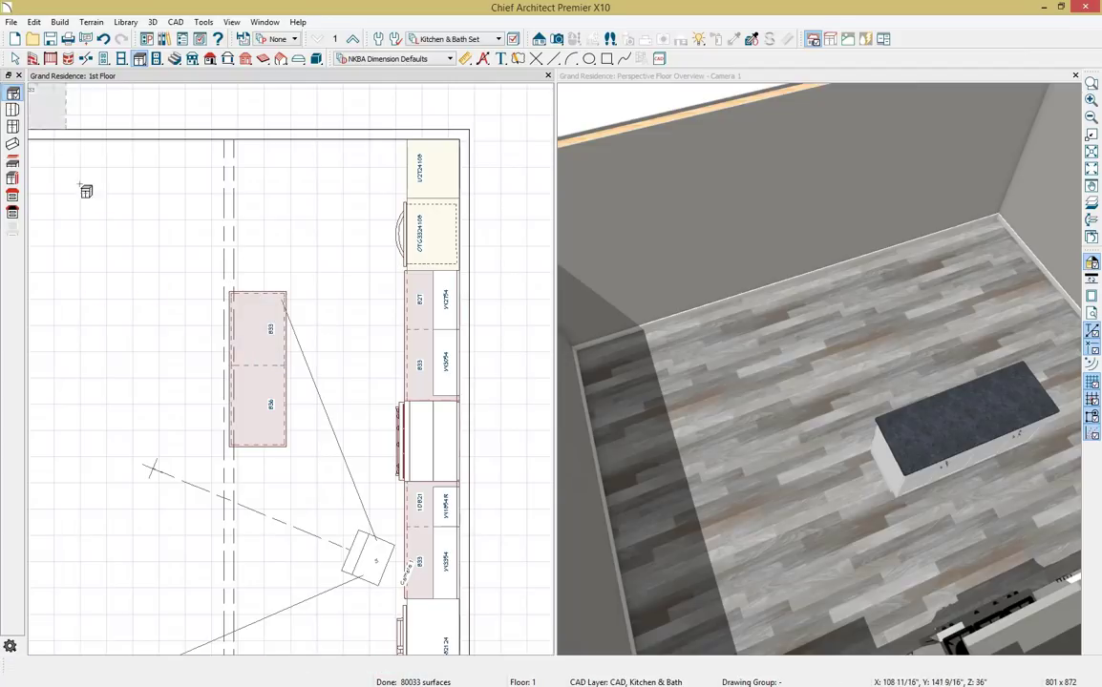
{"action": "left_click", "coordinate": [261, 487]}
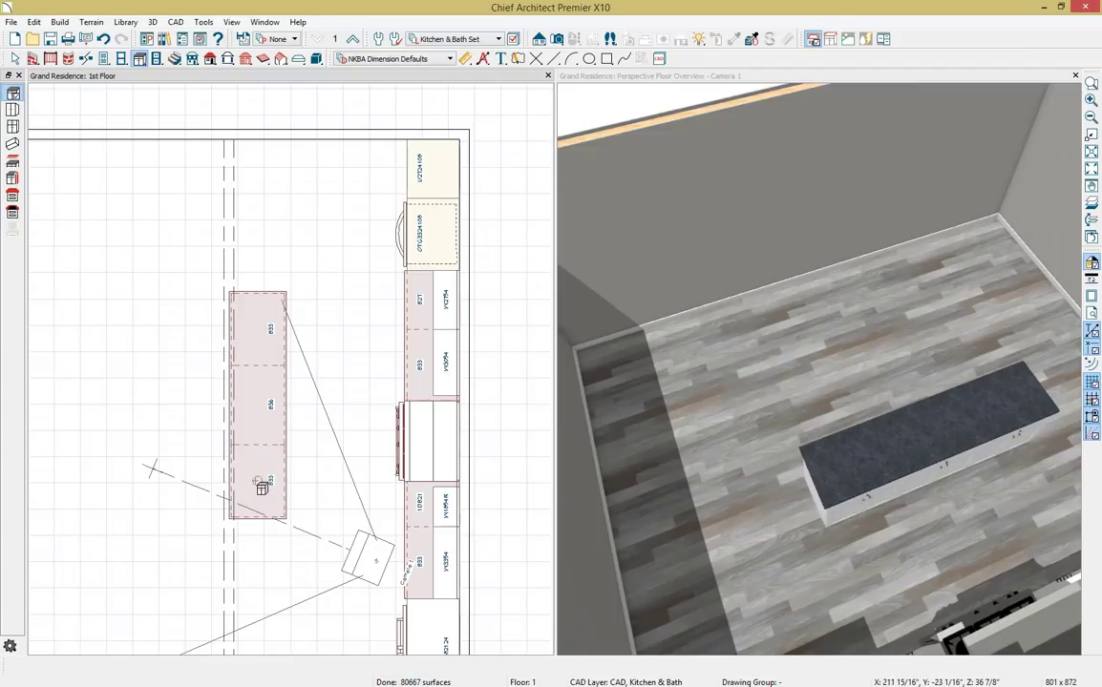
Clear the library search and place the Single Basin Undermount Sink from Kitchen X10 in the middle island cabinet.
{"action": "left_click_drag", "start_coordinate": [849, 412], "coordinate": [624, 201]}
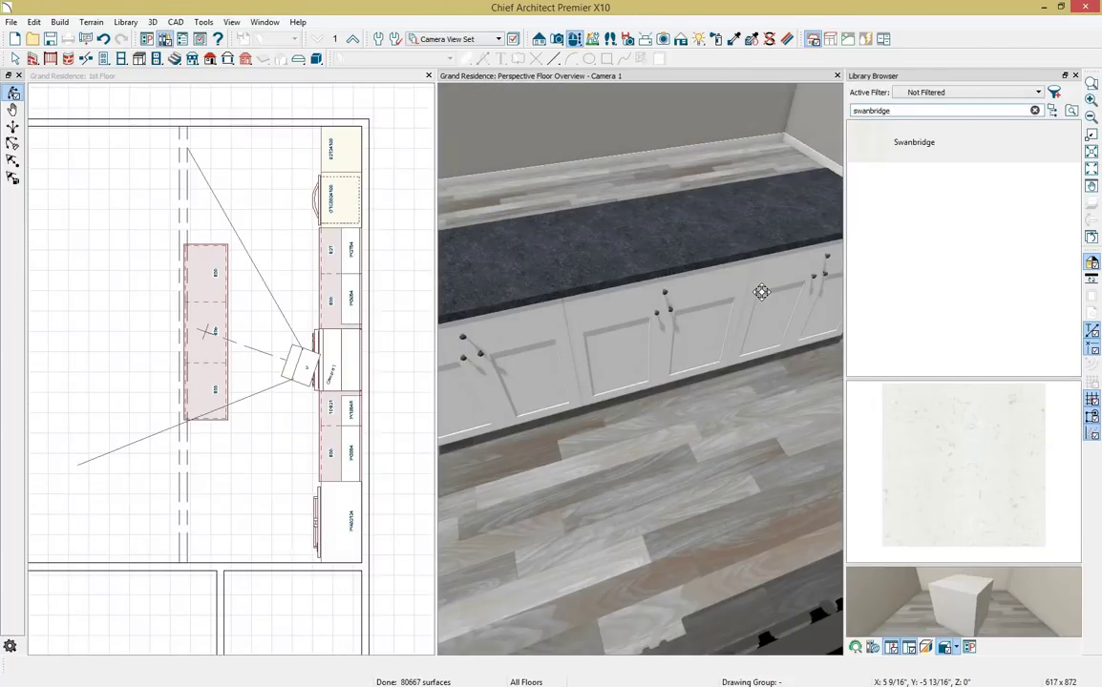
{"action": "left_click_drag", "start_coordinate": [902, 109], "coordinate": [831, 112]}
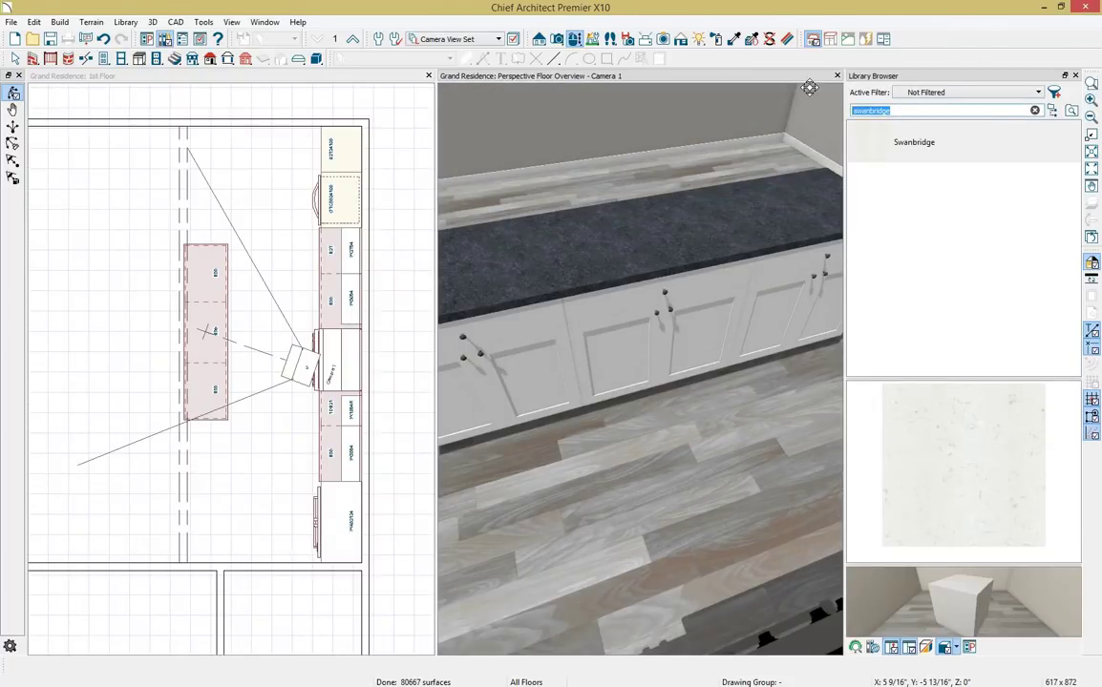
{"action": "key", "text": "BackSpace"}
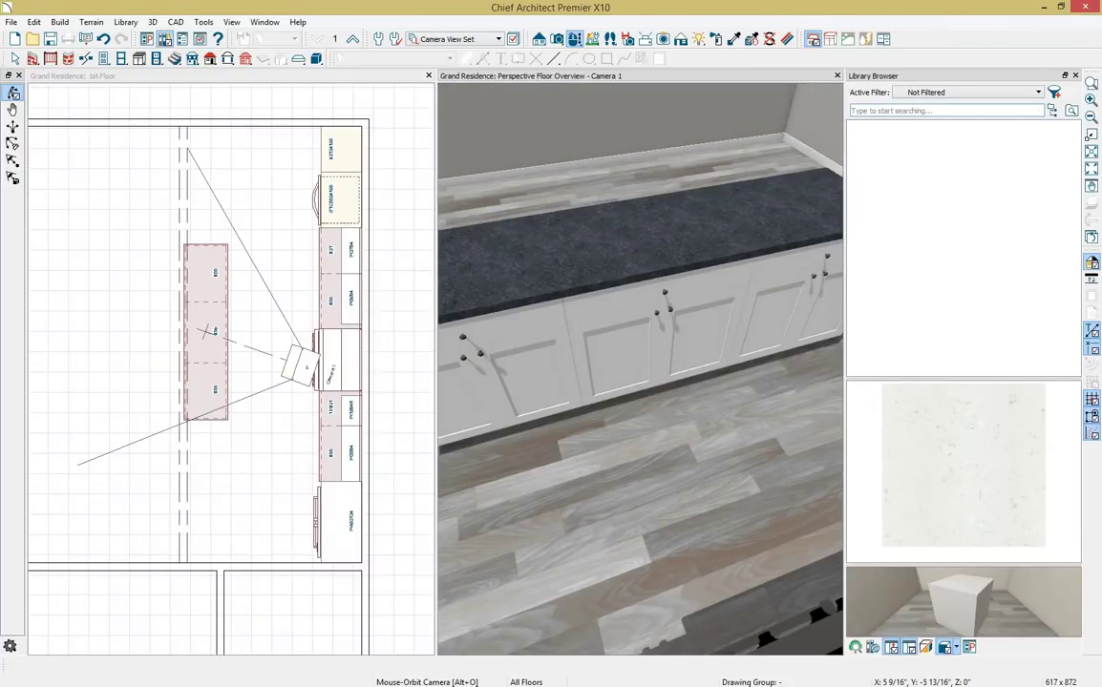
{"action": "left_click", "coordinate": [1053, 110]}
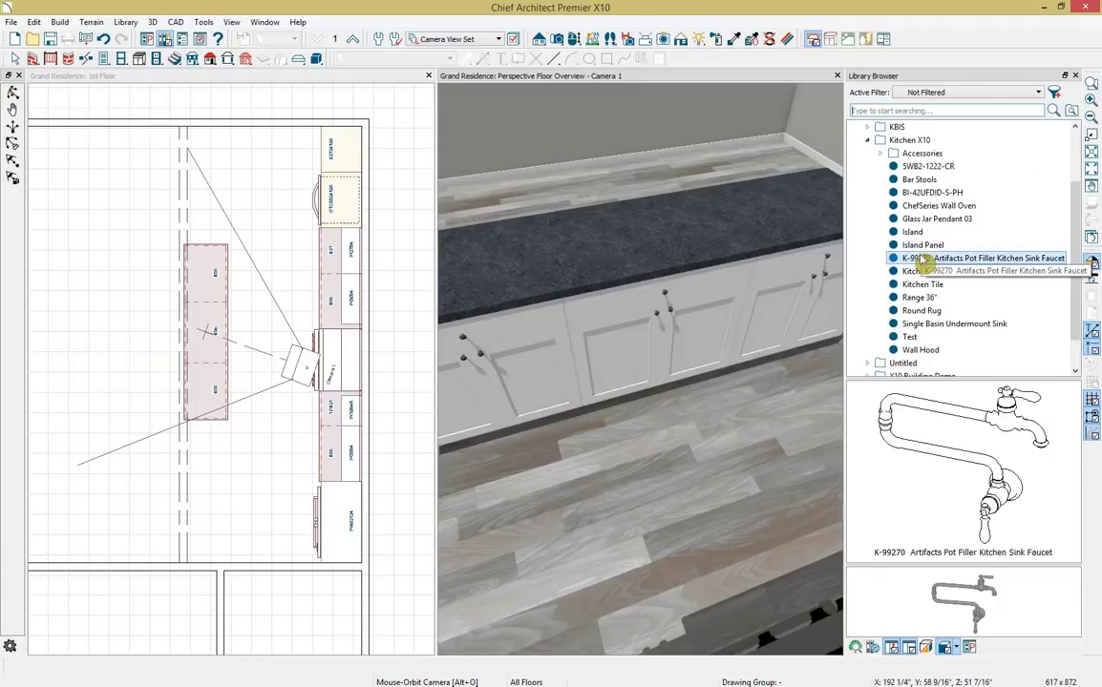
{"action": "left_click", "coordinate": [950, 324]}
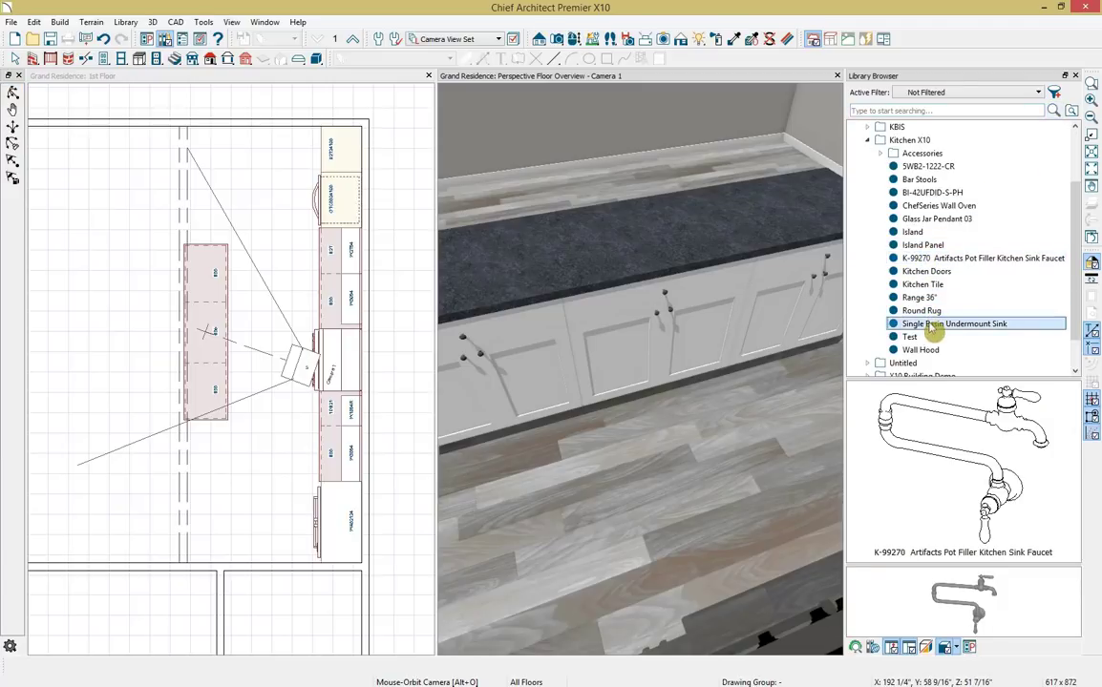
{"action": "left_click", "coordinate": [664, 263]}
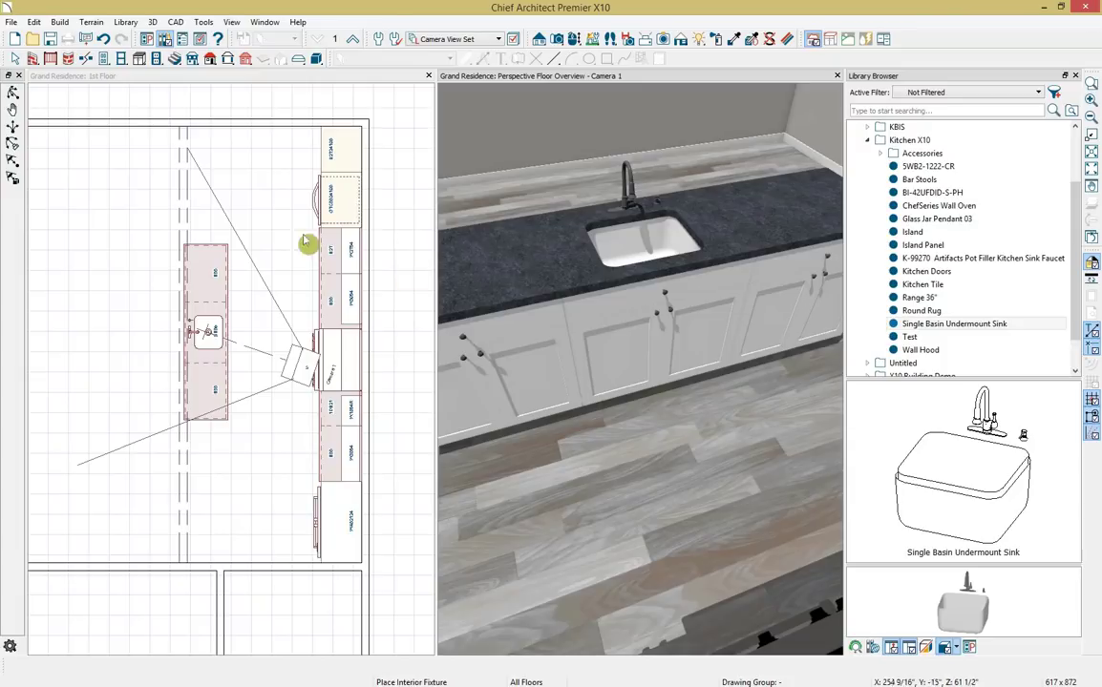
Place a base cabinet along the island's back and stretch it to the island's full length, 102 inches wide and 12 inches deep.
{"action": "left_click", "coordinate": [139, 58]}
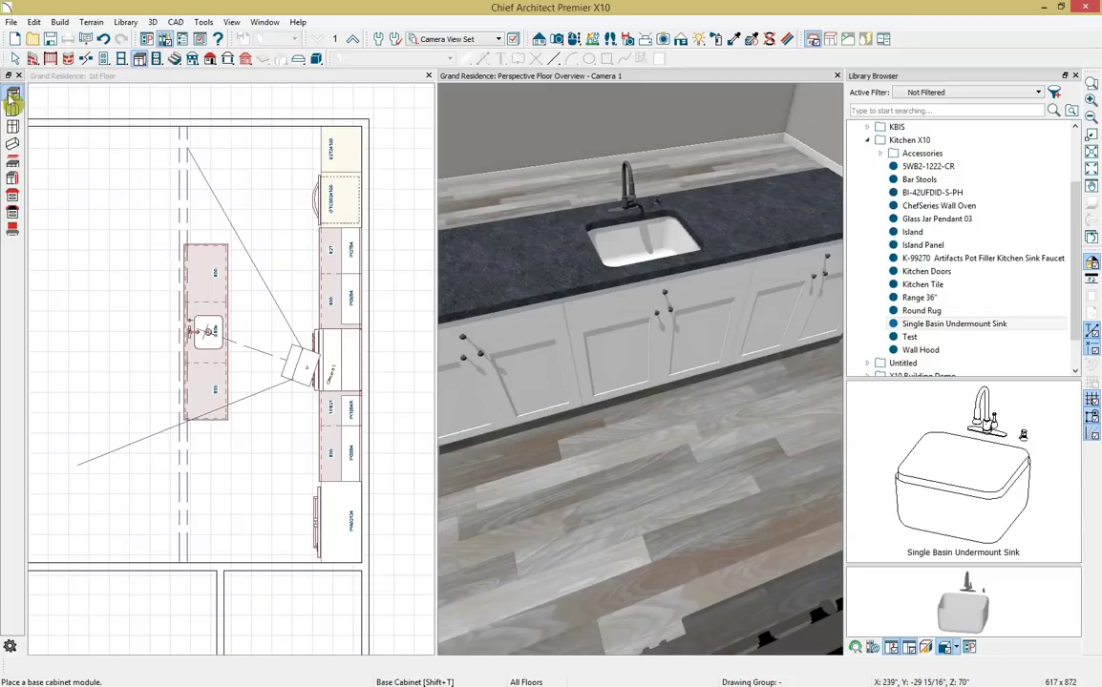
{"action": "left_click", "coordinate": [175, 277]}
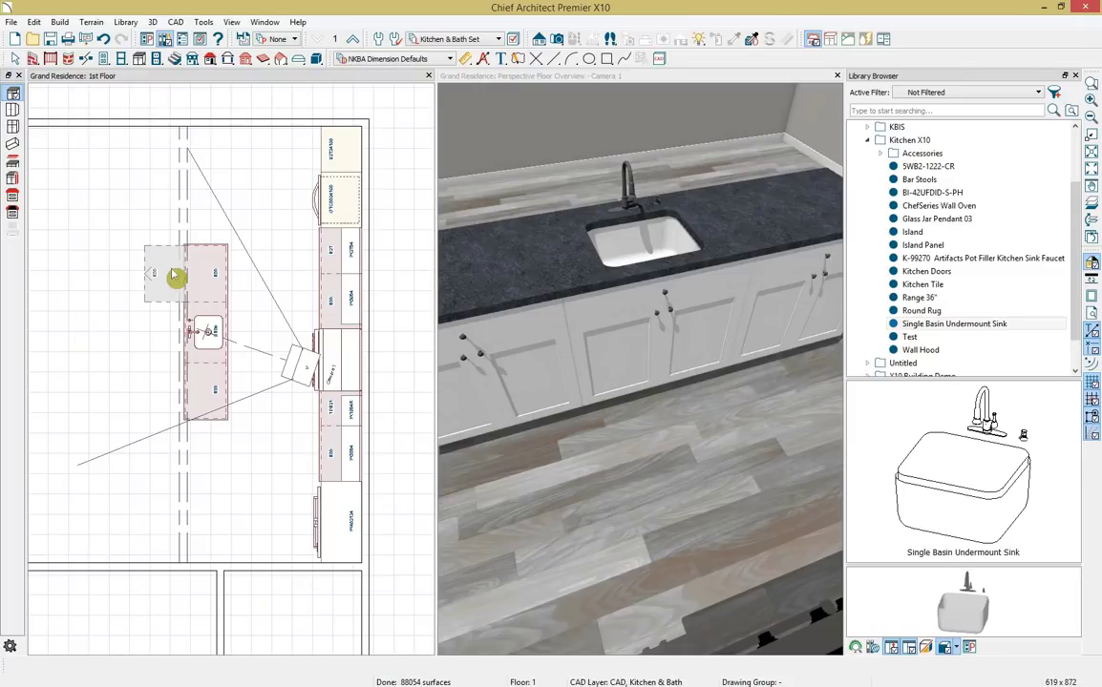
{"action": "left_click", "coordinate": [148, 273]}
{"action": "left_click_drag", "start_coordinate": [148, 273], "coordinate": [181, 409]}
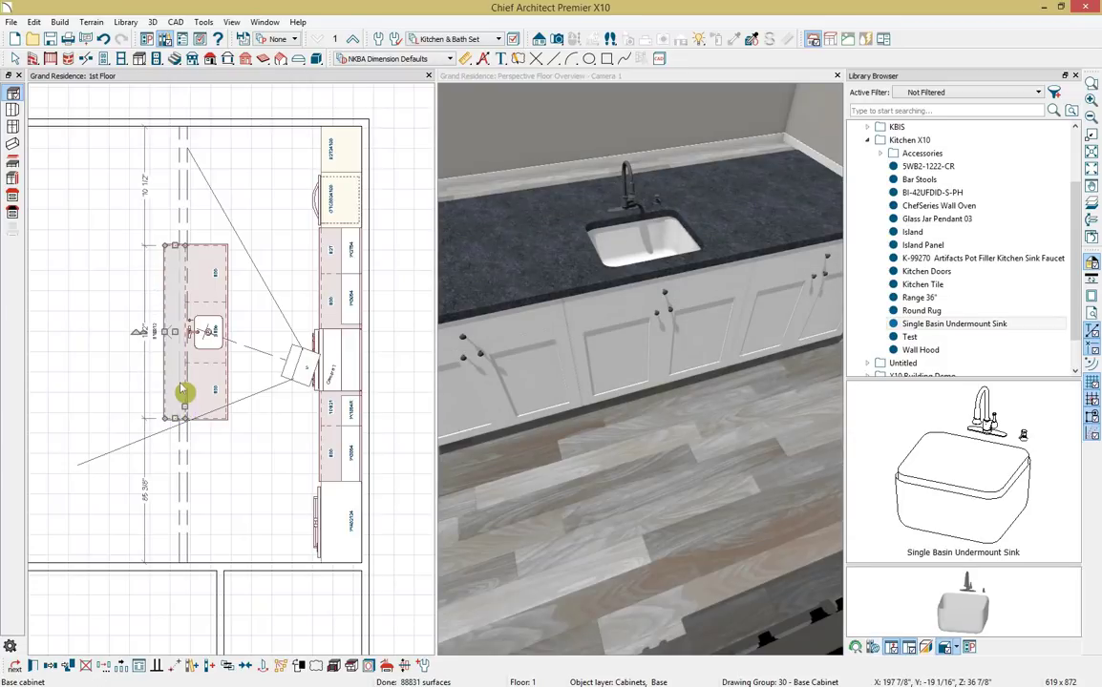
Delete the drawer from the back island cabinet's front, change its door to Door - Panel, apply the specification and inspect it in 3D.
{"action": "double_click", "coordinate": [184, 391]}
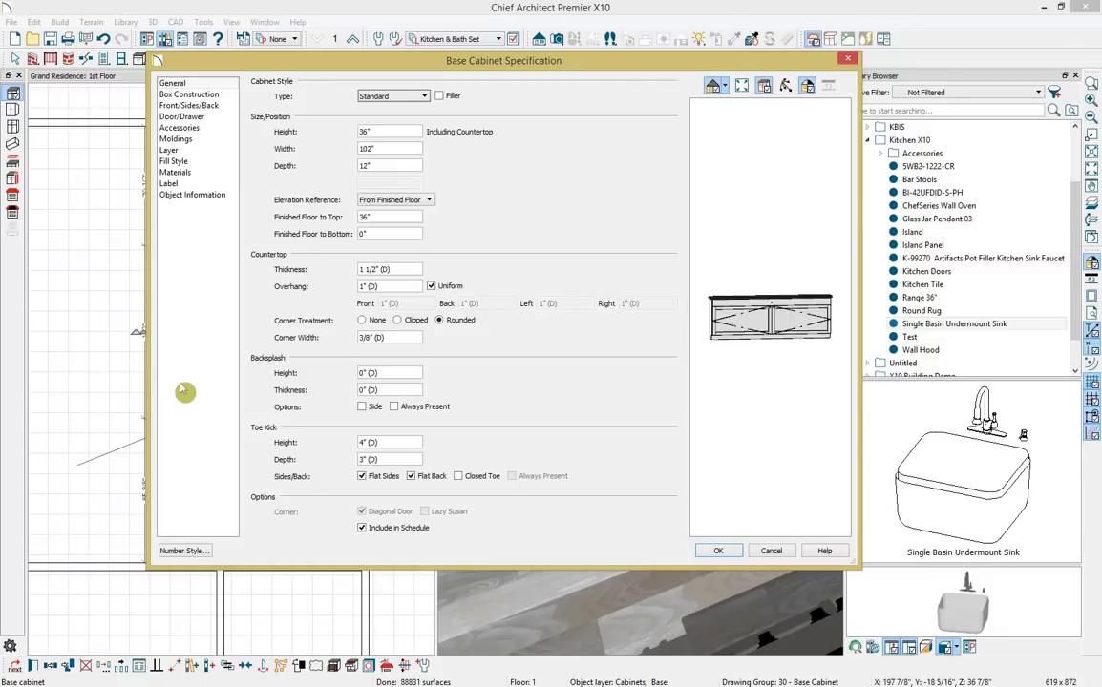
{"action": "left_click", "coordinate": [792, 308]}
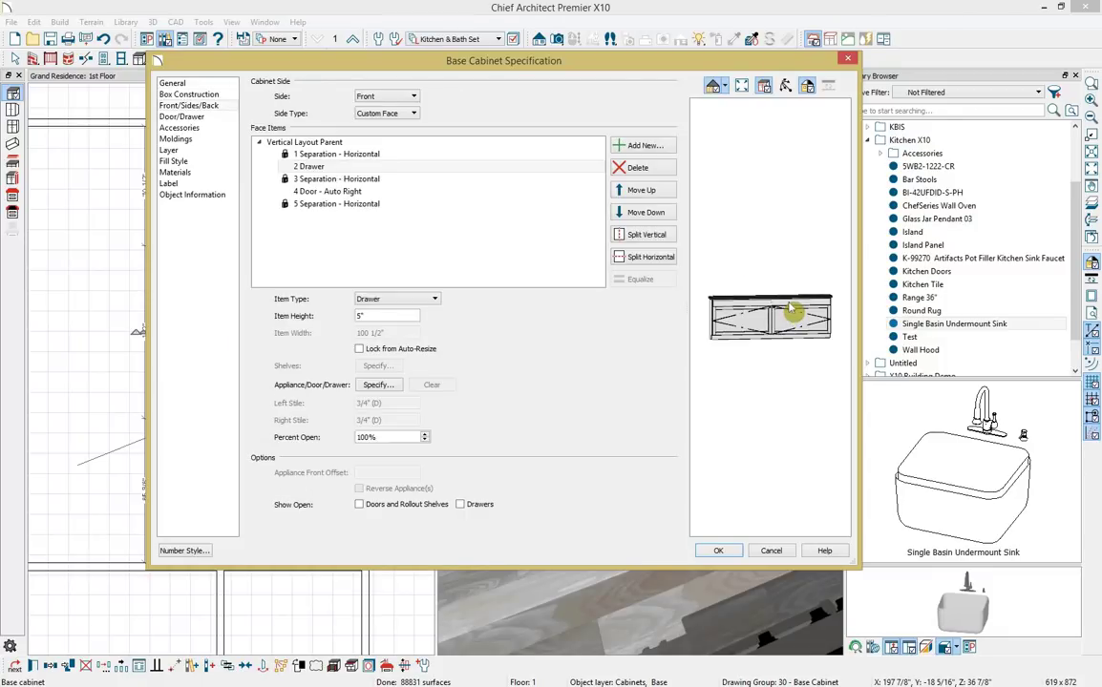
{"action": "key", "text": "Delete"}
{"action": "left_click", "coordinate": [728, 315]}
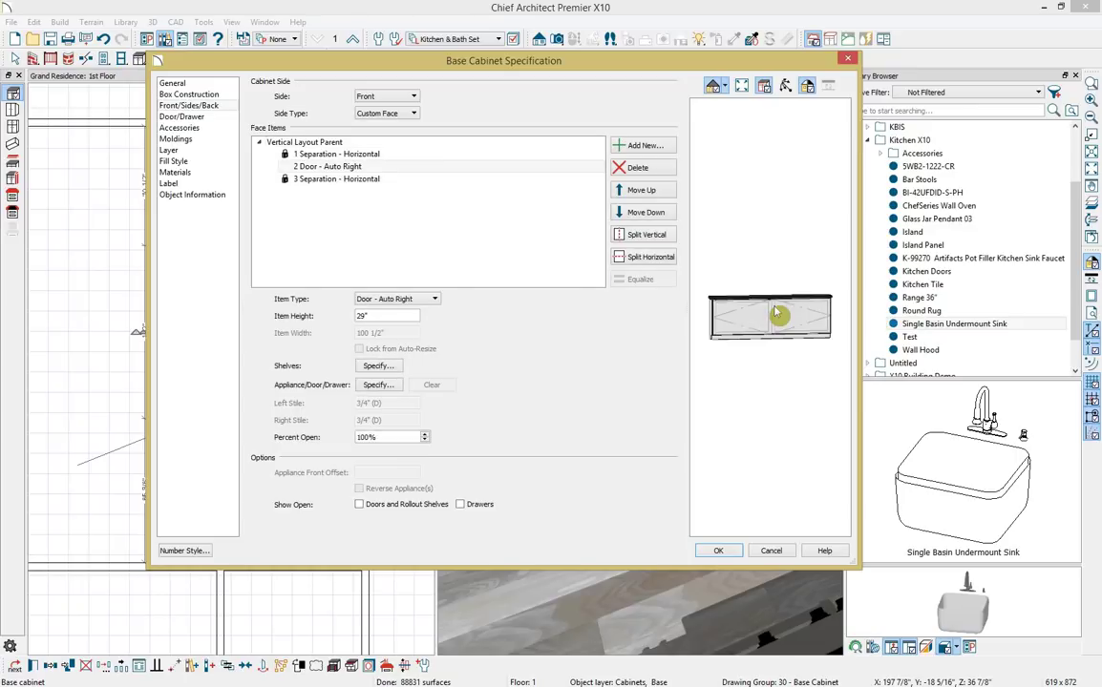
{"action": "left_click", "coordinate": [432, 302]}
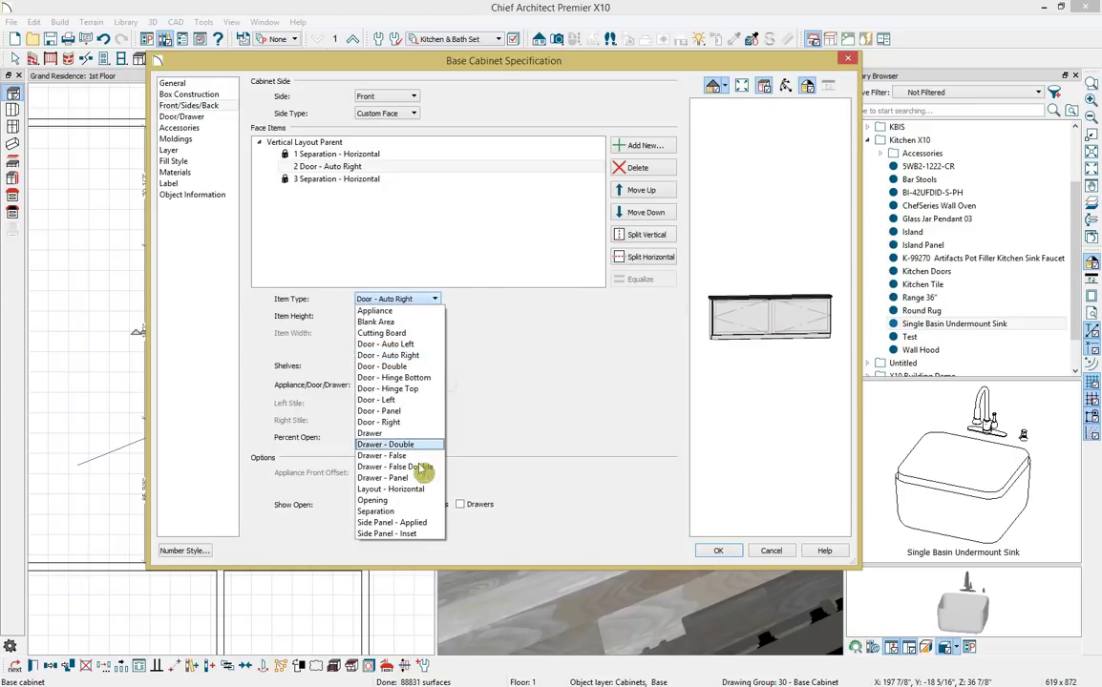
{"action": "left_click", "coordinate": [391, 410]}
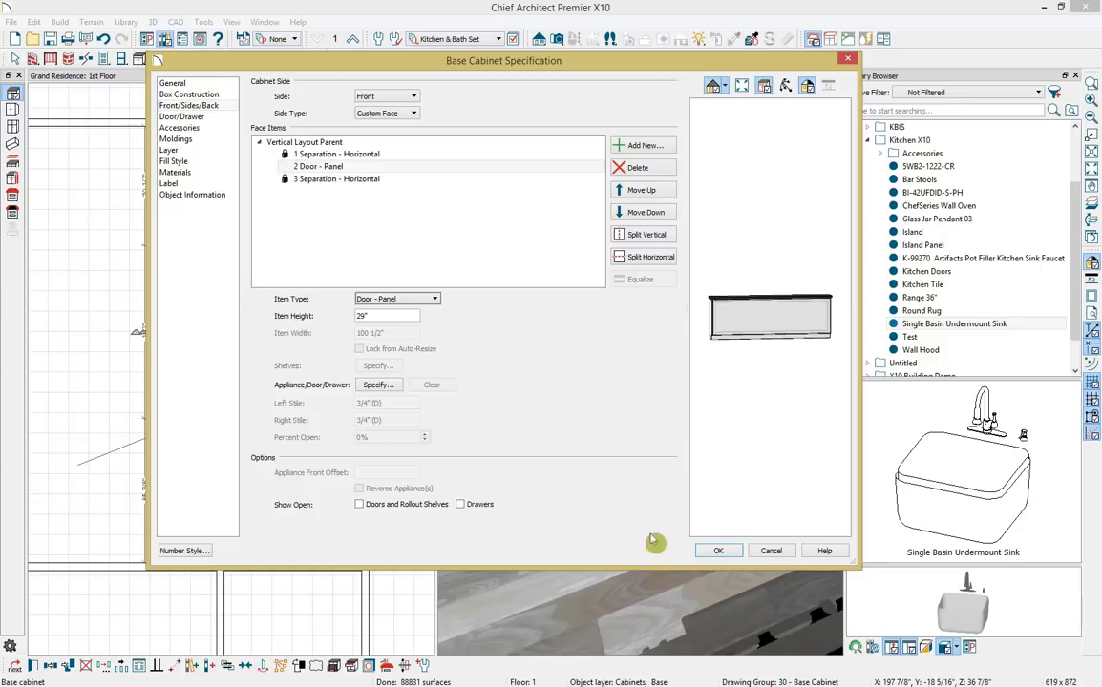
{"action": "left_click", "coordinate": [718, 551]}
{"action": "left_click_drag", "start_coordinate": [565, 258], "coordinate": [840, 162]}
{"action": "left_click", "coordinate": [574, 38]}
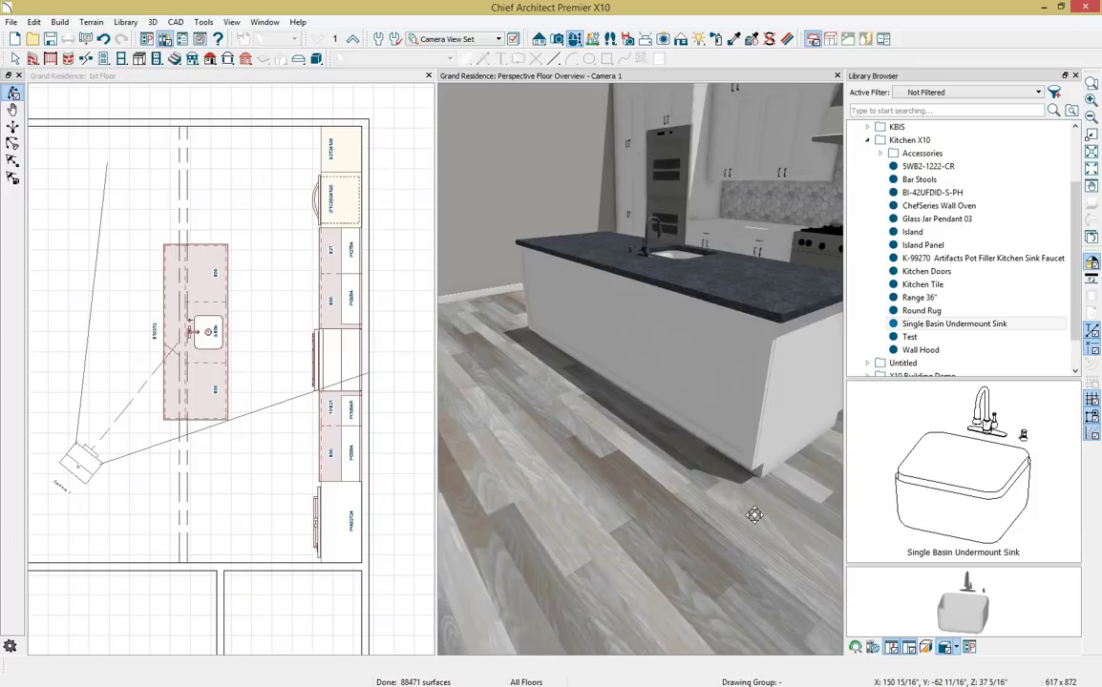
Create a new blank plan and maximize its working plan view.
{"action": "left_click", "coordinate": [10, 21]}
{"action": "left_click", "coordinate": [43, 38]}
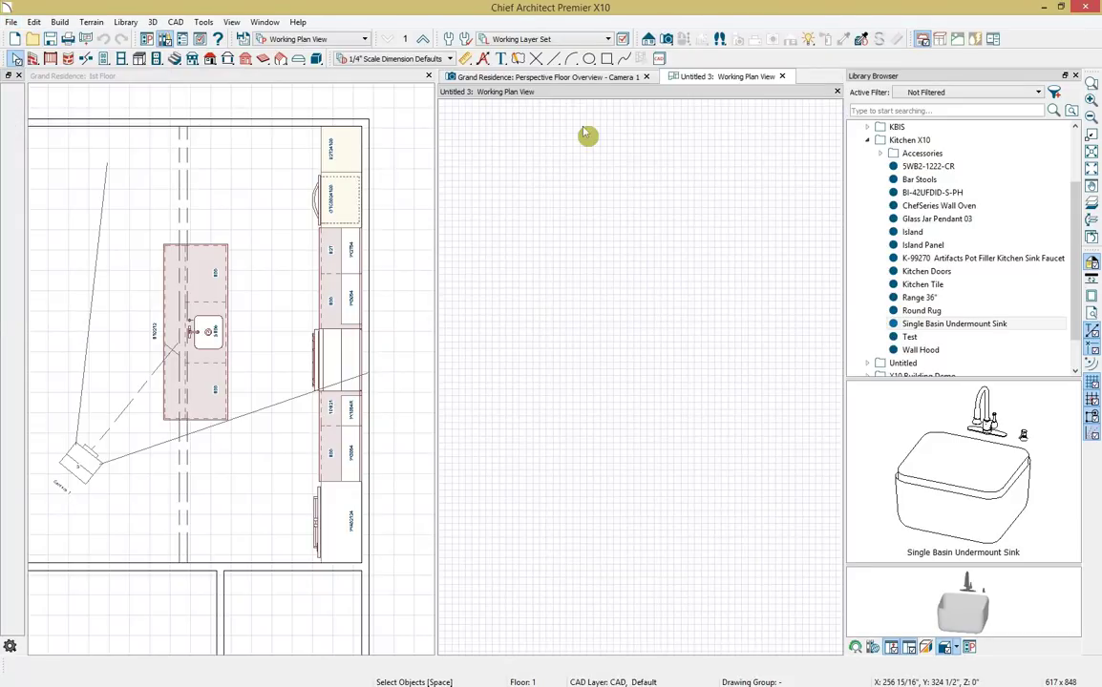
{"action": "key", "text": "alt+Tab"}
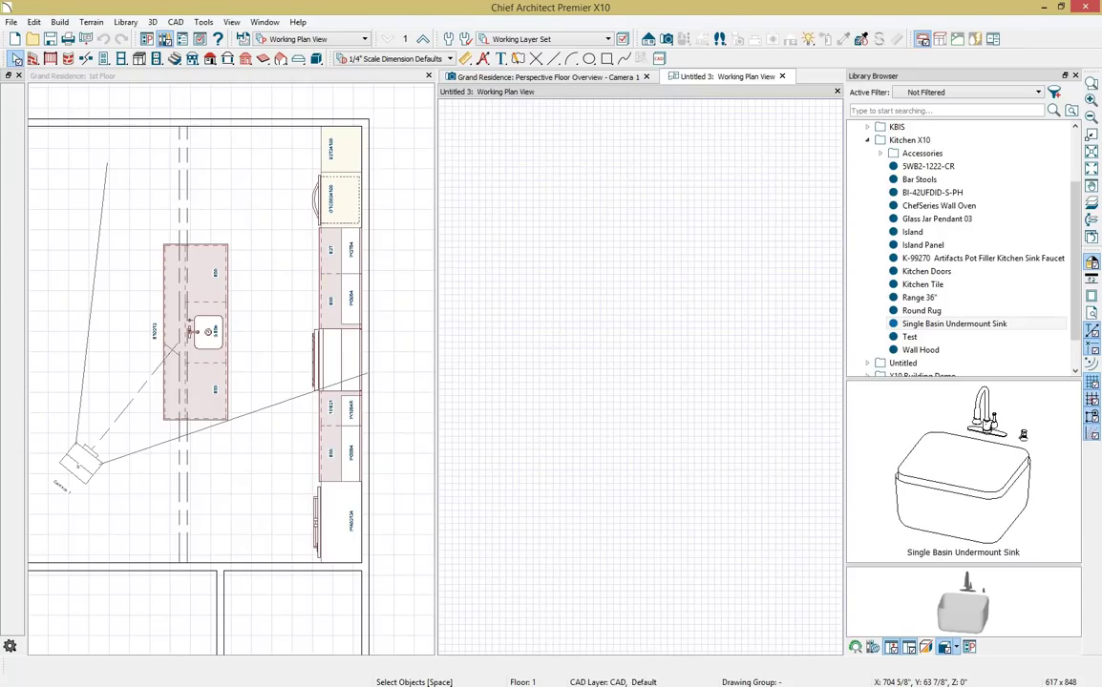
{"action": "double_click", "coordinate": [664, 96]}
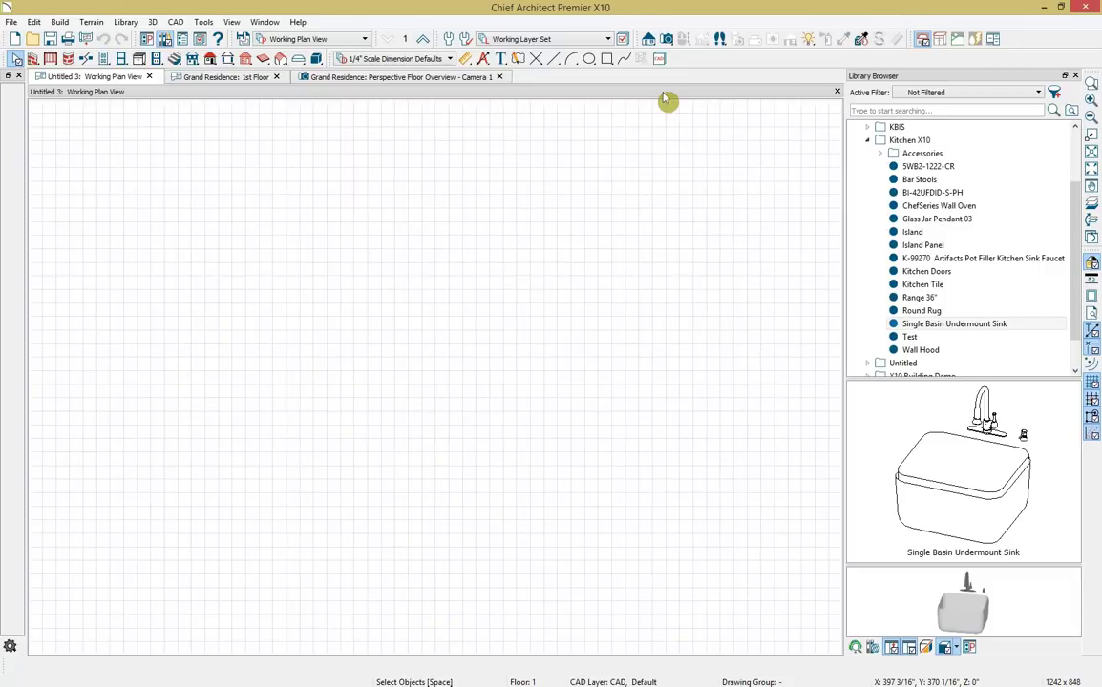
Create a Cross Section/Elevation view in the empty plan.
{"action": "left_click", "coordinate": [650, 40]}
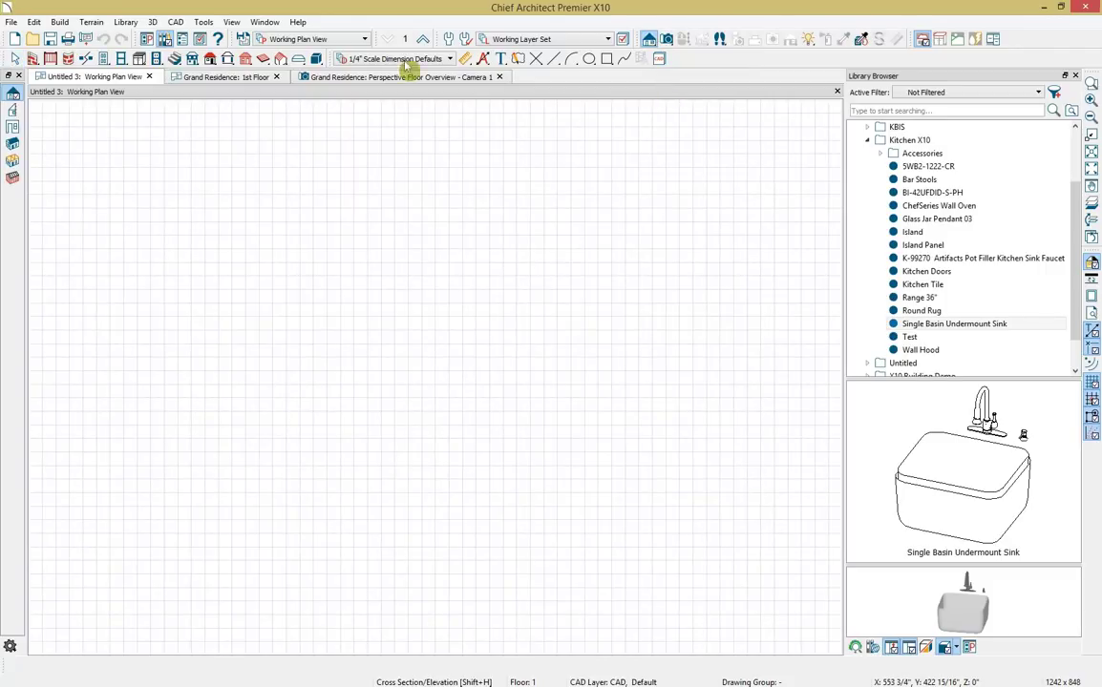
{"action": "left_click", "coordinate": [15, 91]}
{"action": "left_click_drag", "start_coordinate": [425, 542], "coordinate": [416, 374]}
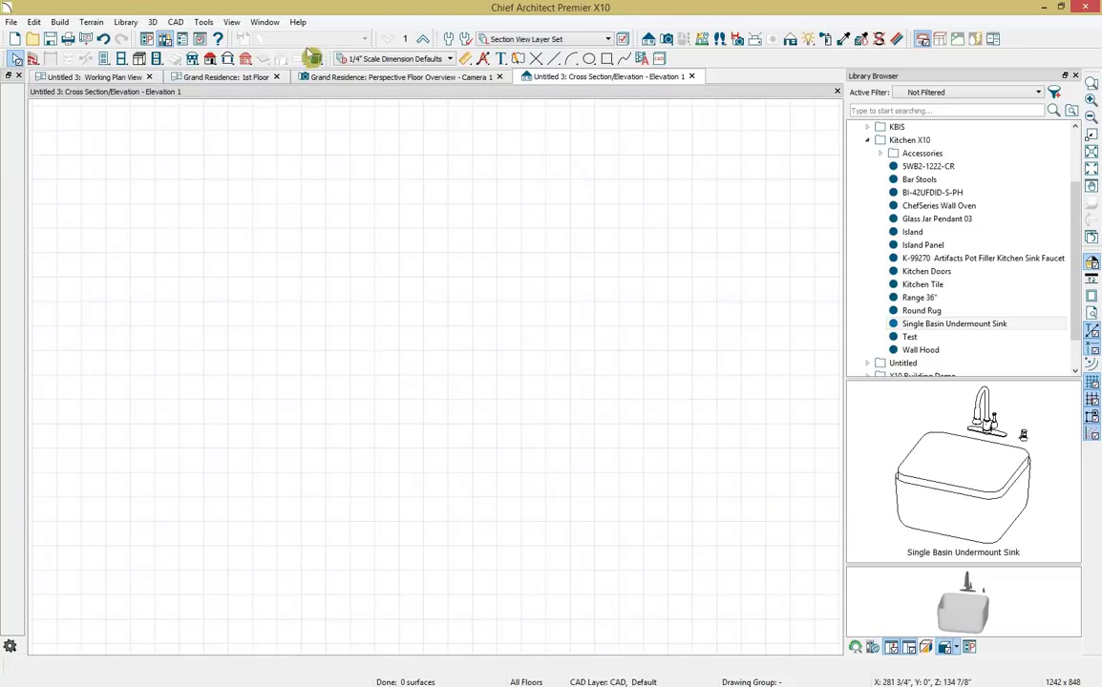
Draw a rectangular polyline solid about 11'-6" wide in the elevation and set its height to 36".
{"action": "left_click", "coordinate": [316, 58]}
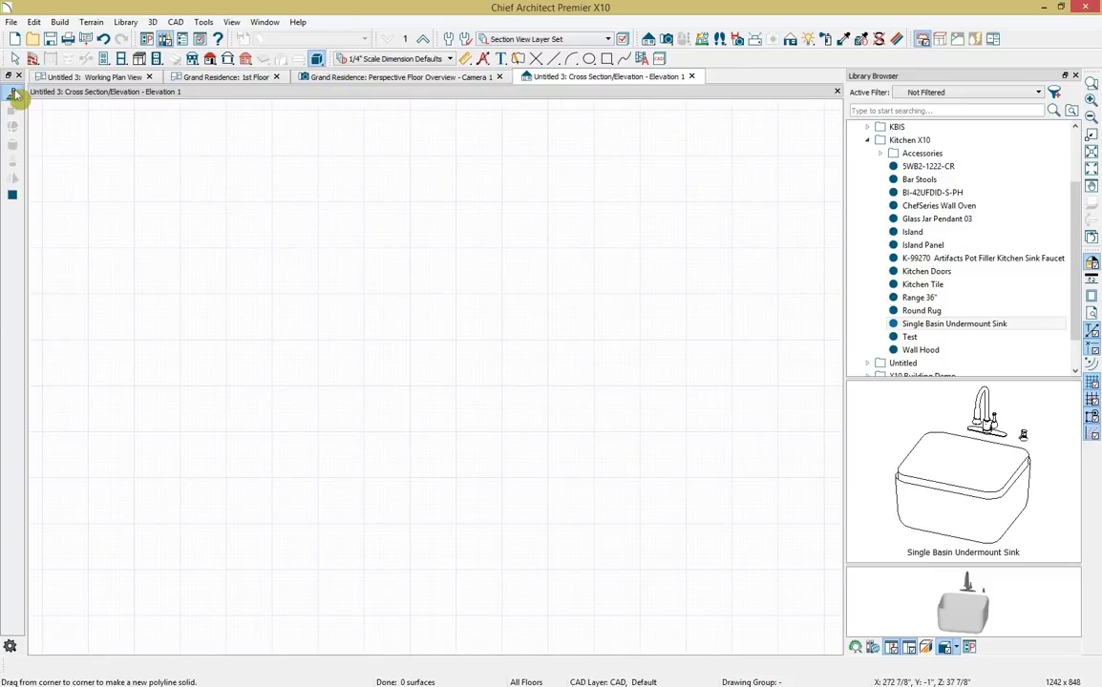
{"action": "left_click_drag", "start_coordinate": [145, 233], "coordinate": [674, 393]}
{"action": "left_click", "coordinate": [367, 304]}
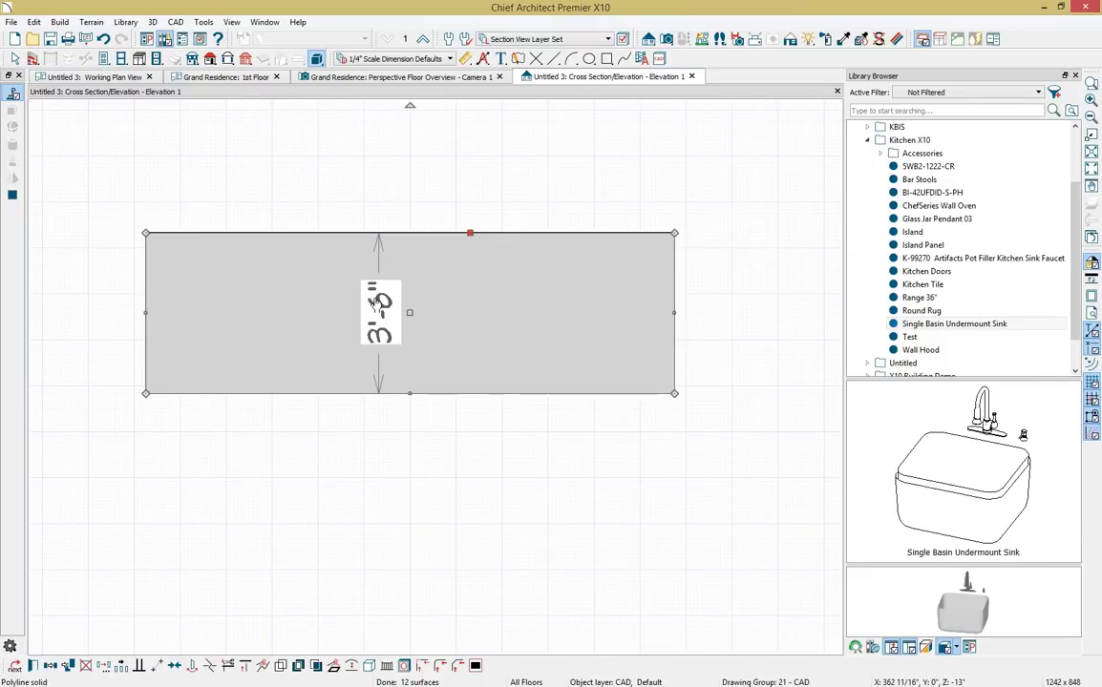
{"action": "left_click", "coordinate": [368, 304]}
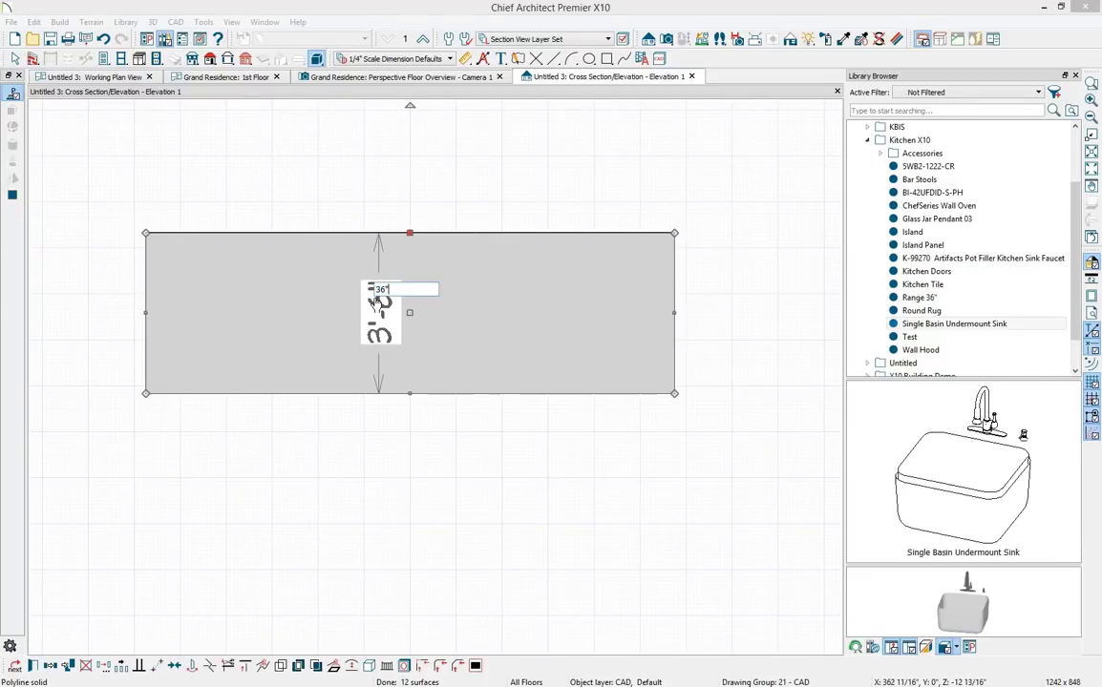
{"action": "type", "text": "36\""}
{"action": "key", "text": "Return"}
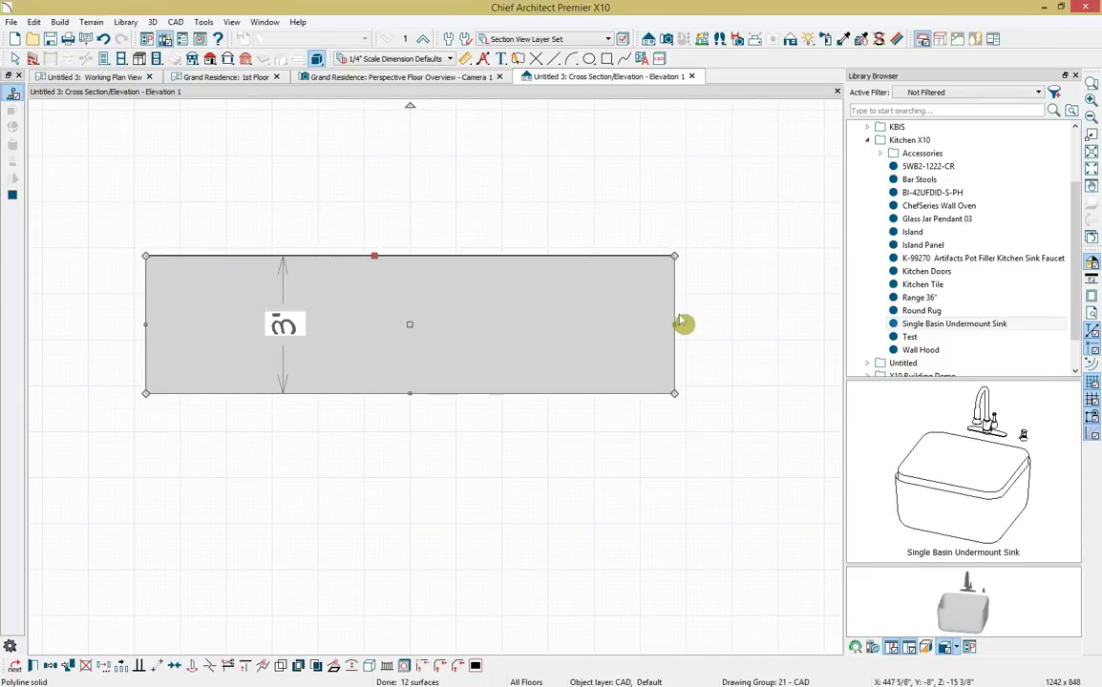
Set the polyline solid's width to 8'-6".
{"action": "left_click", "coordinate": [676, 327]}
{"action": "left_click", "coordinate": [394, 322]}
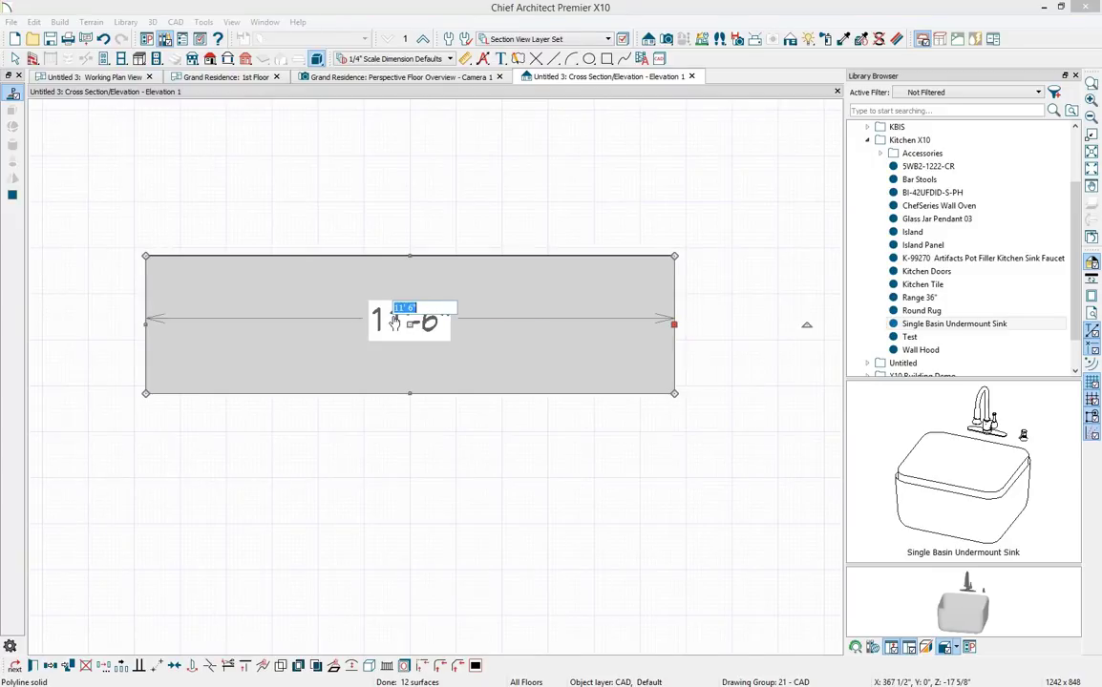
{"action": "key", "text": "Return"}
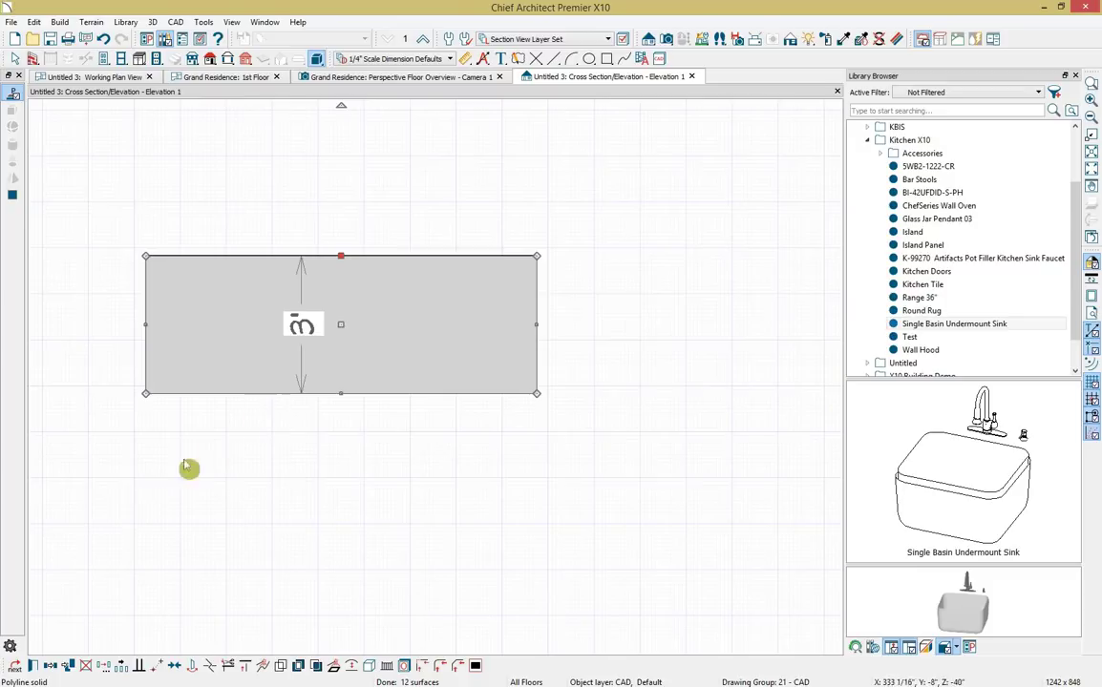
Copy the solid in place and reduce the copy to a strip 6" high and 8' wide along the upper edge.
{"action": "left_click", "coordinate": [68, 665]}
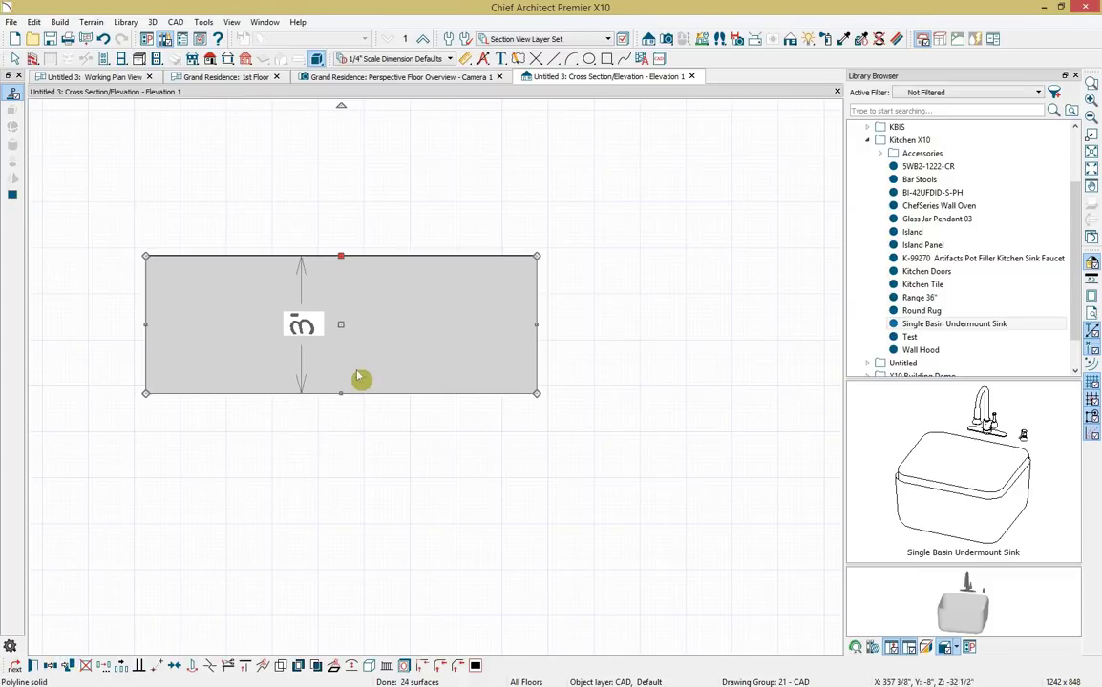
{"action": "left_click_drag", "start_coordinate": [340, 393], "coordinate": [362, 278]}
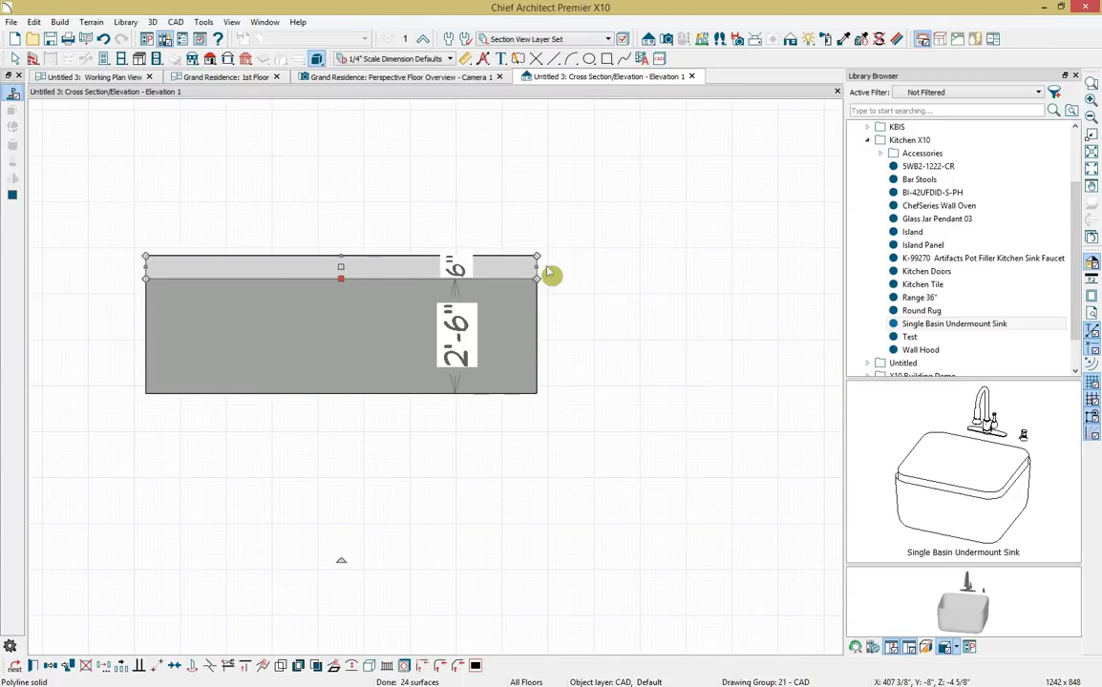
{"action": "left_click_drag", "start_coordinate": [527, 269], "coordinate": [515, 270]}
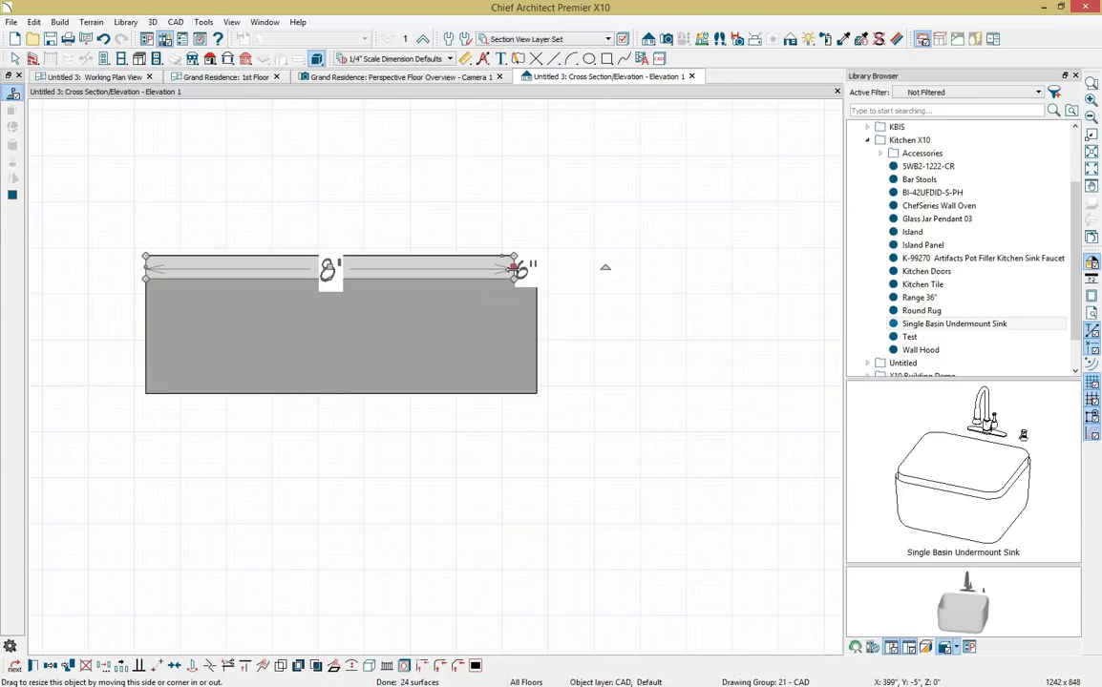
Center the strip horizontally on the large solid and move it 2" below the solid's upper edge.
{"action": "left_click", "coordinate": [176, 666]}
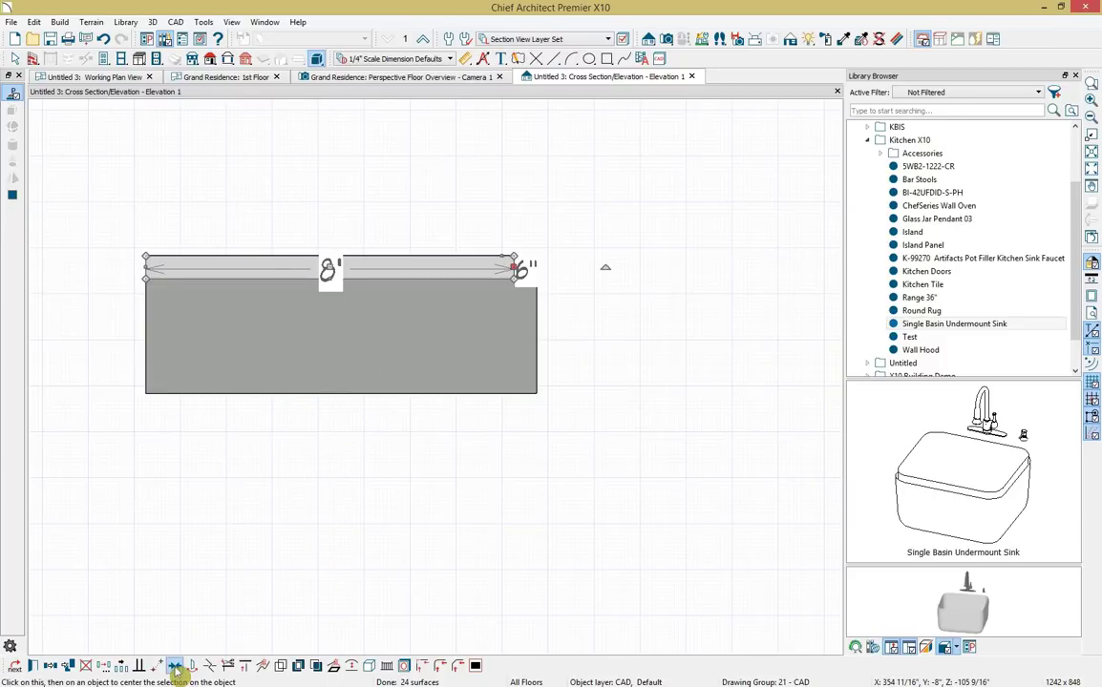
{"action": "left_click", "coordinate": [348, 264]}
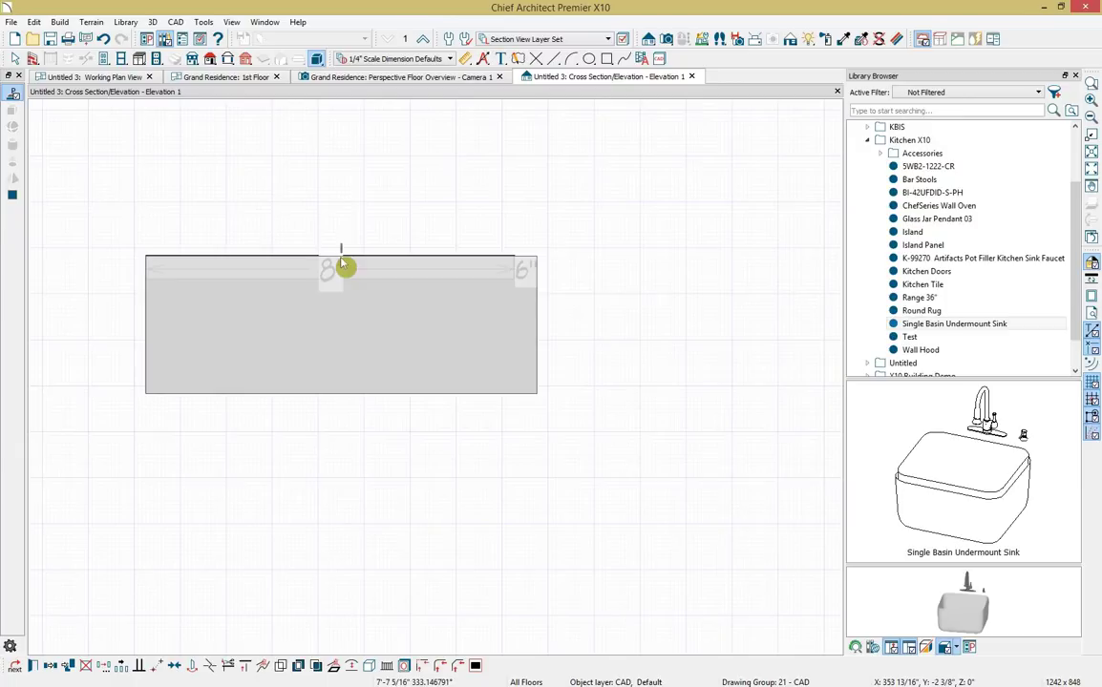
{"action": "left_click_drag", "start_coordinate": [340, 266], "coordinate": [339, 276]}
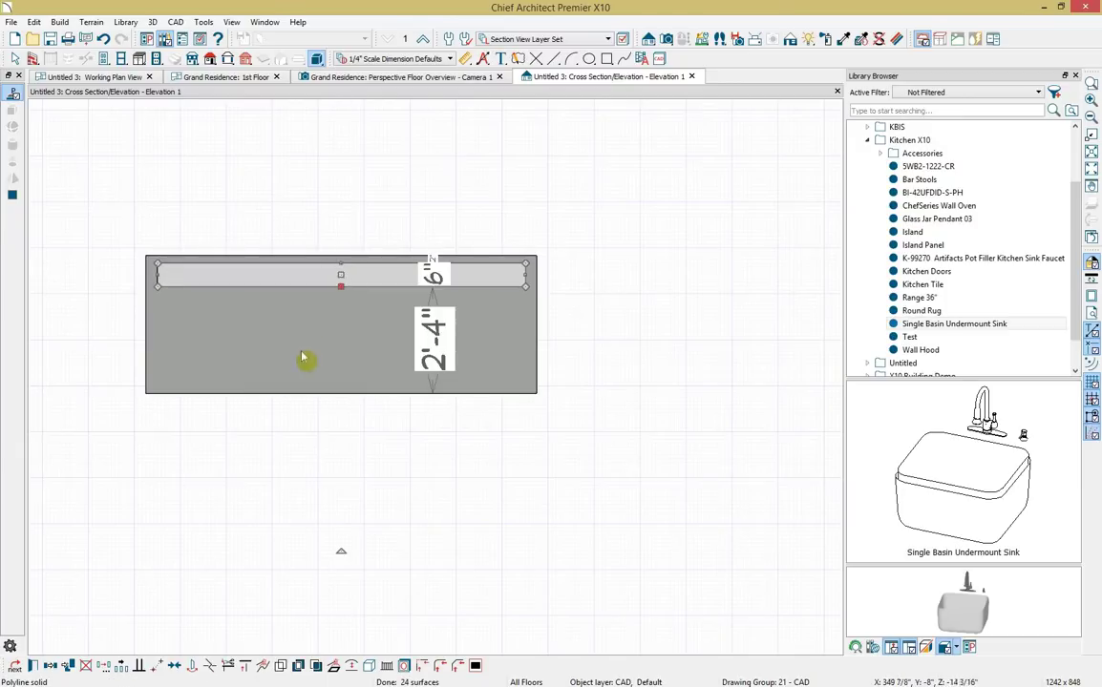
Make three evenly distributed copies of the 6" strip down to the lower edge of the large solid.
{"action": "left_click", "coordinate": [121, 666]}
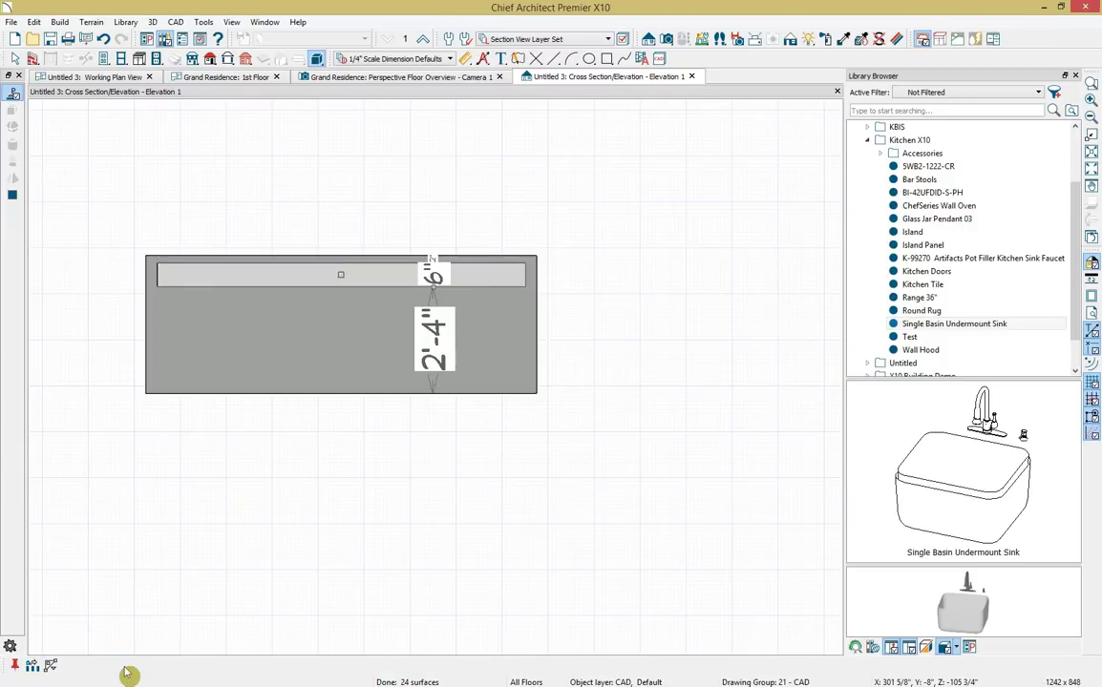
{"action": "left_click", "coordinate": [33, 666]}
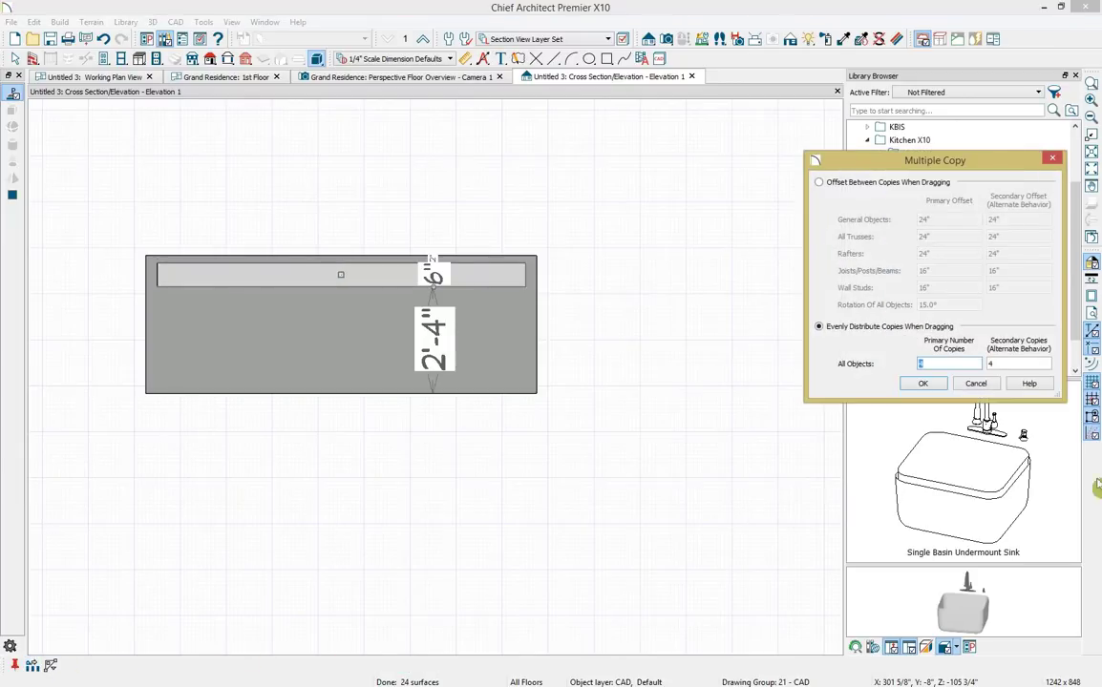
{"action": "double_click", "coordinate": [922, 364]}
{"action": "type", "text": "3"}
{"action": "key", "text": "Return"}
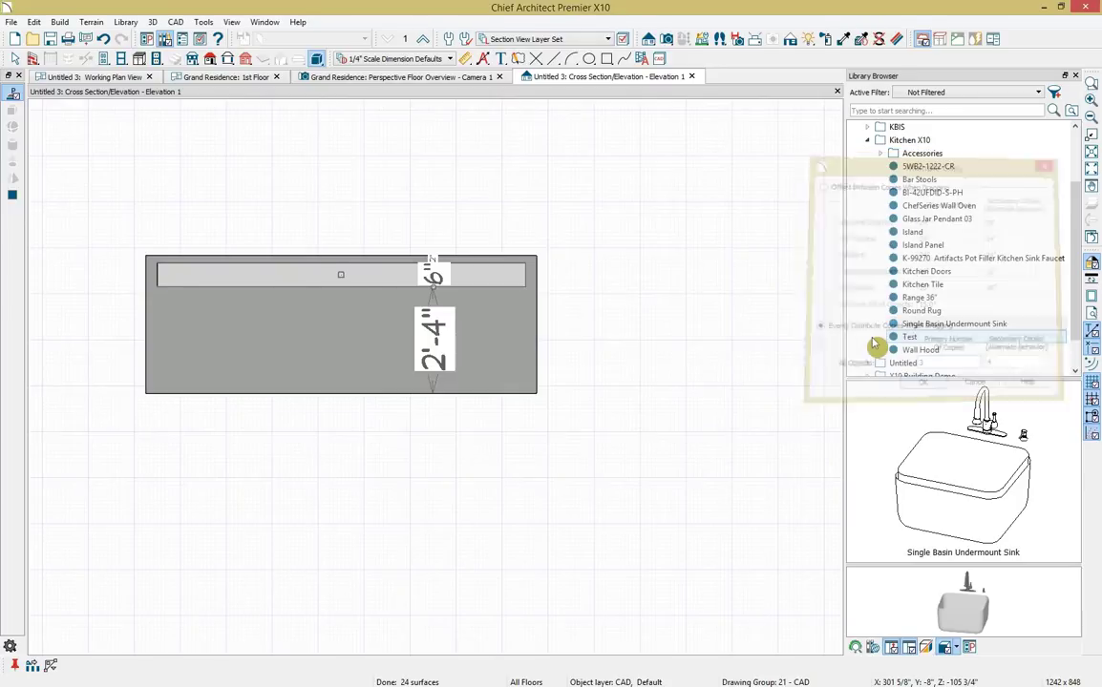
{"action": "left_click_drag", "start_coordinate": [344, 278], "coordinate": [339, 379]}
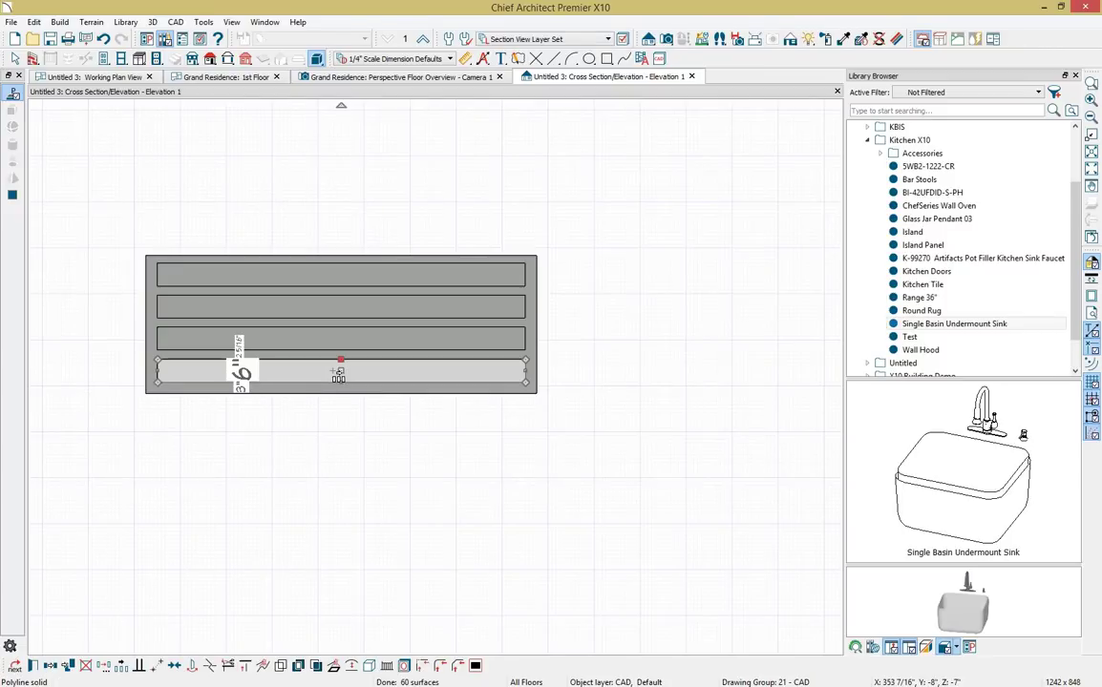
{"action": "left_click", "coordinate": [590, 447]}
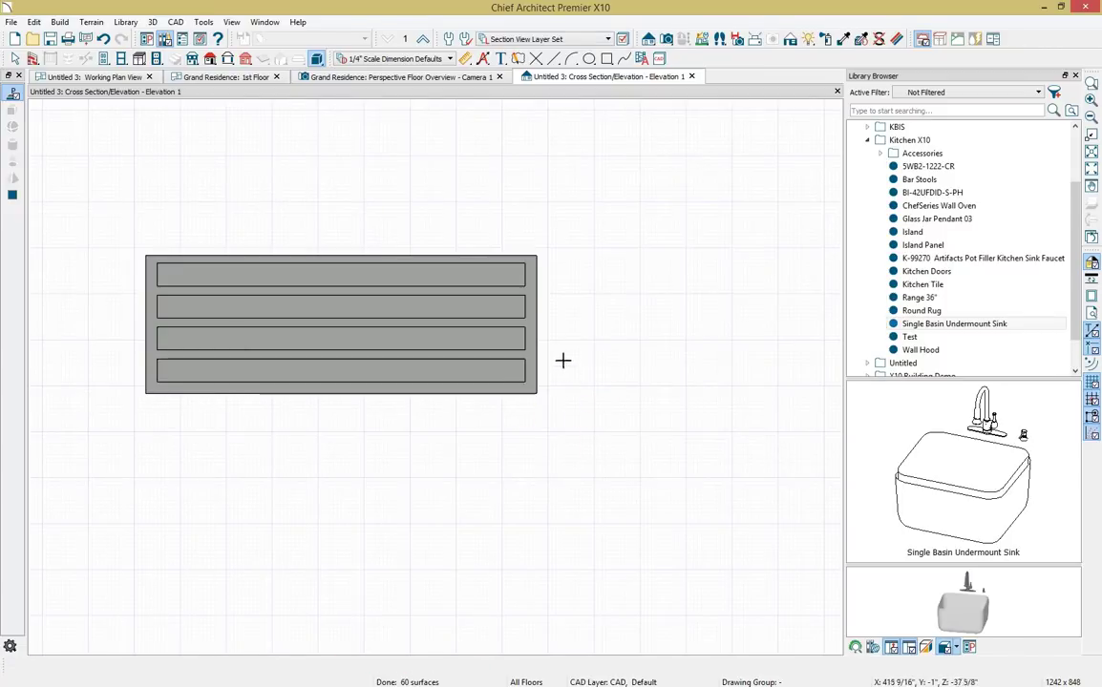
Convert the large 8'-6" solid to a plain polyline and convert it back to a polyline solid 1" thick.
{"action": "left_click", "coordinate": [531, 296]}
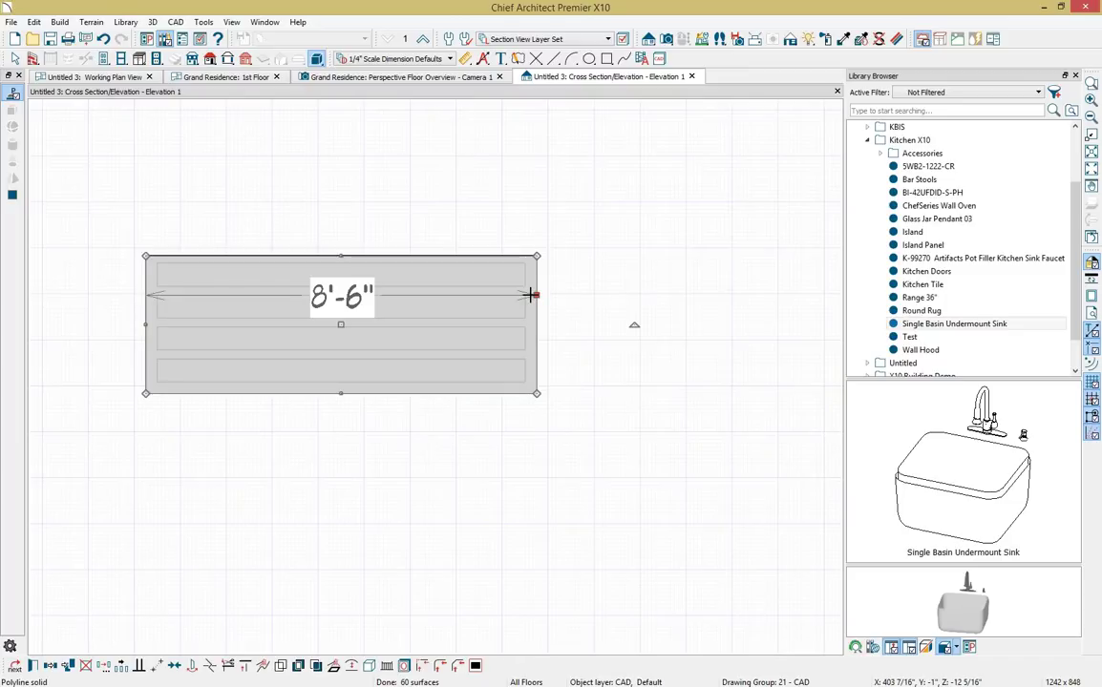
{"action": "left_click", "coordinate": [334, 666]}
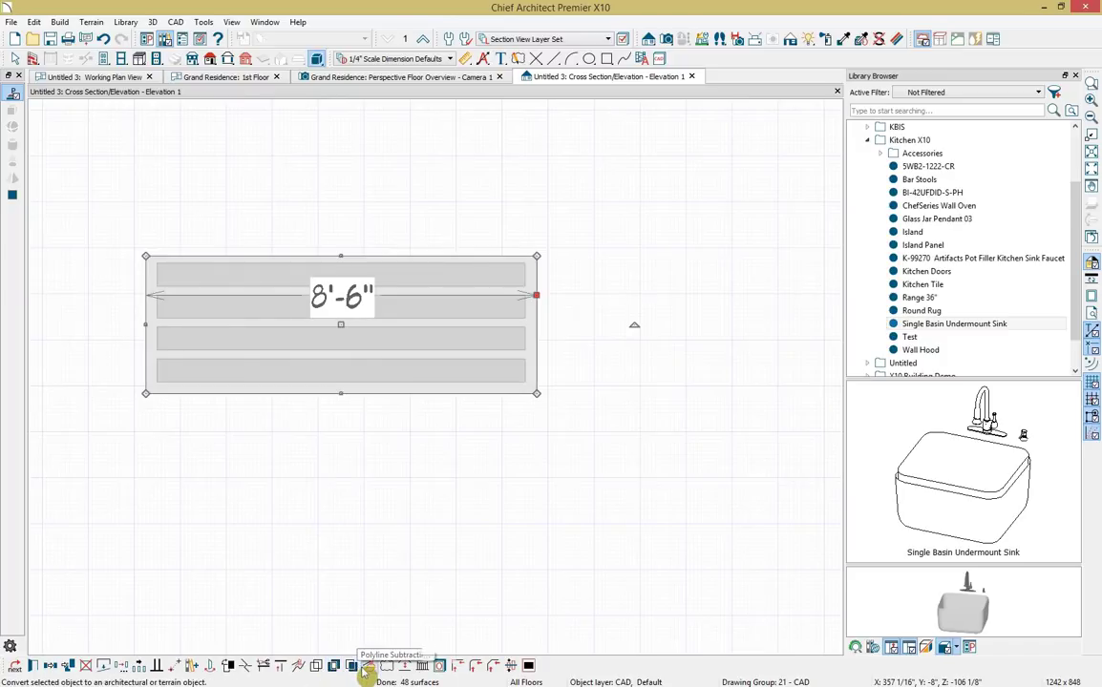
{"action": "left_click", "coordinate": [368, 668]}
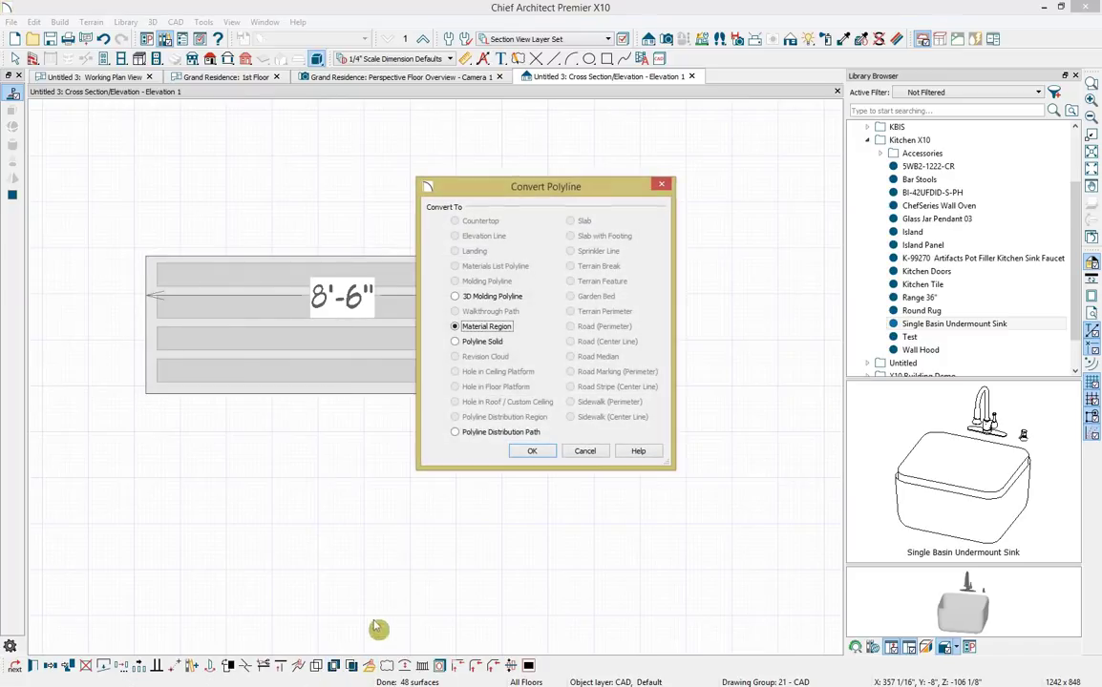
{"action": "left_click", "coordinate": [530, 453]}
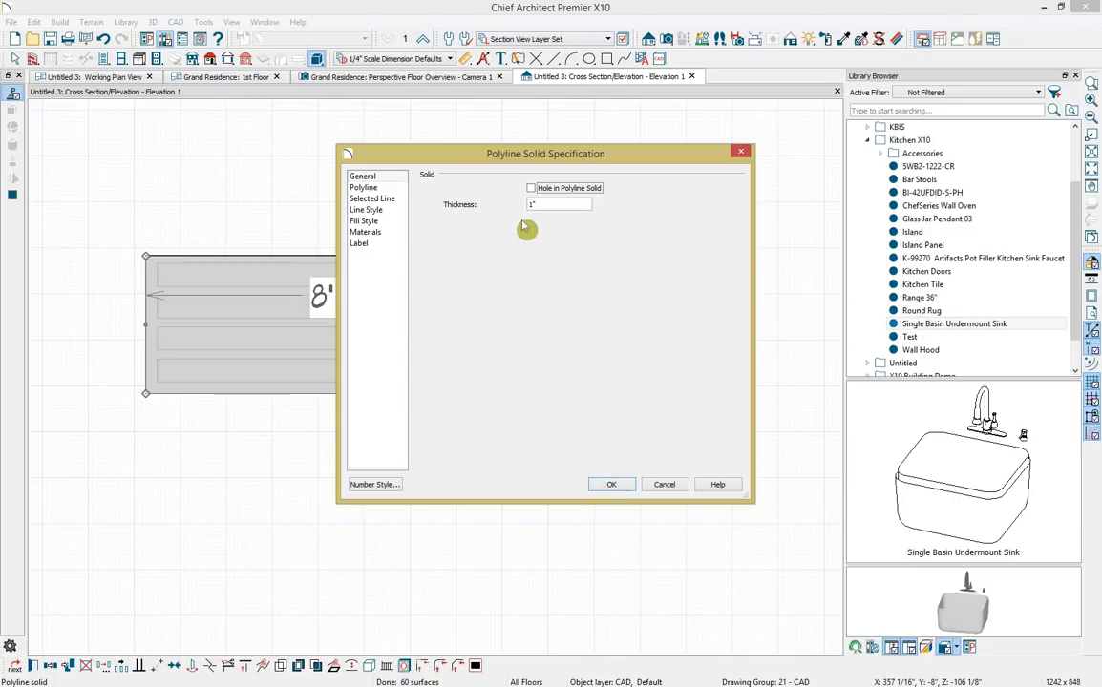
{"action": "left_click", "coordinate": [609, 485]}
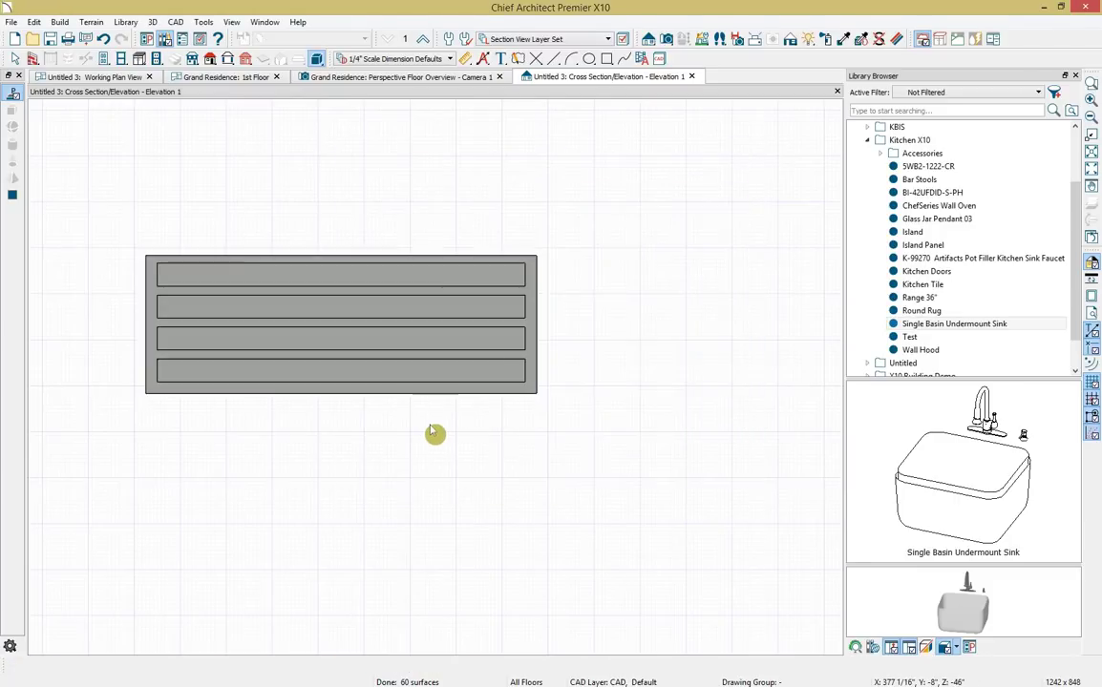
Turn all four strips into holes in the large polyline solid.
{"action": "left_click", "coordinate": [431, 282]}
{"action": "left_click", "coordinate": [430, 312]}
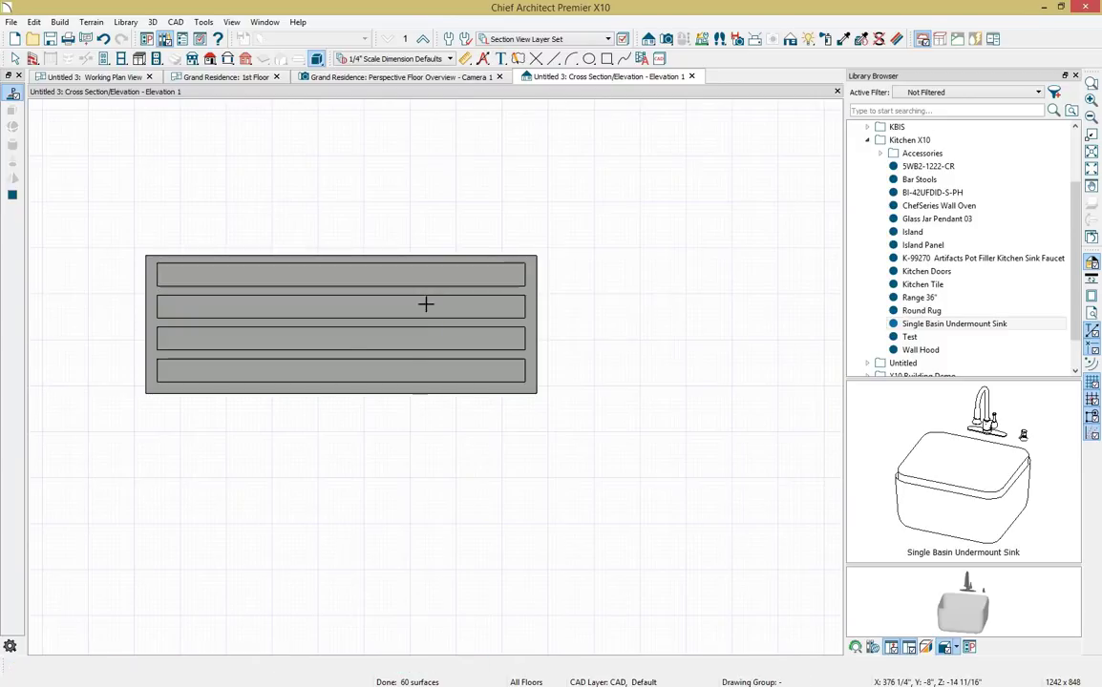
{"action": "left_click", "coordinate": [417, 346]}
{"action": "left_click", "coordinate": [407, 369]}
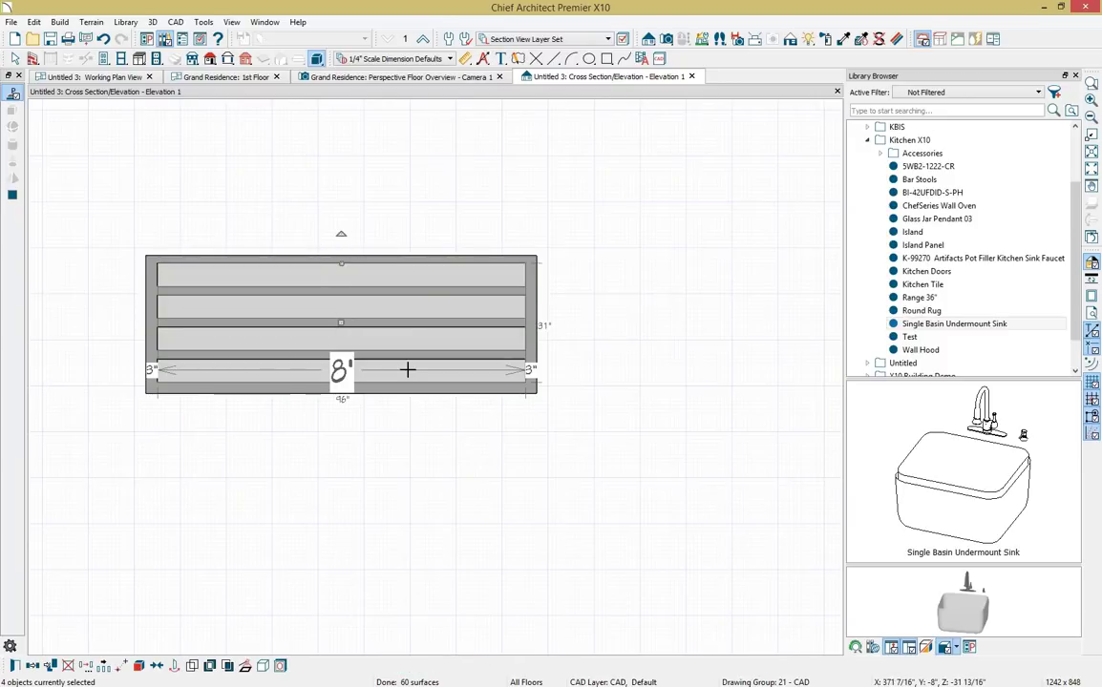
{"action": "double_click", "coordinate": [438, 307]}
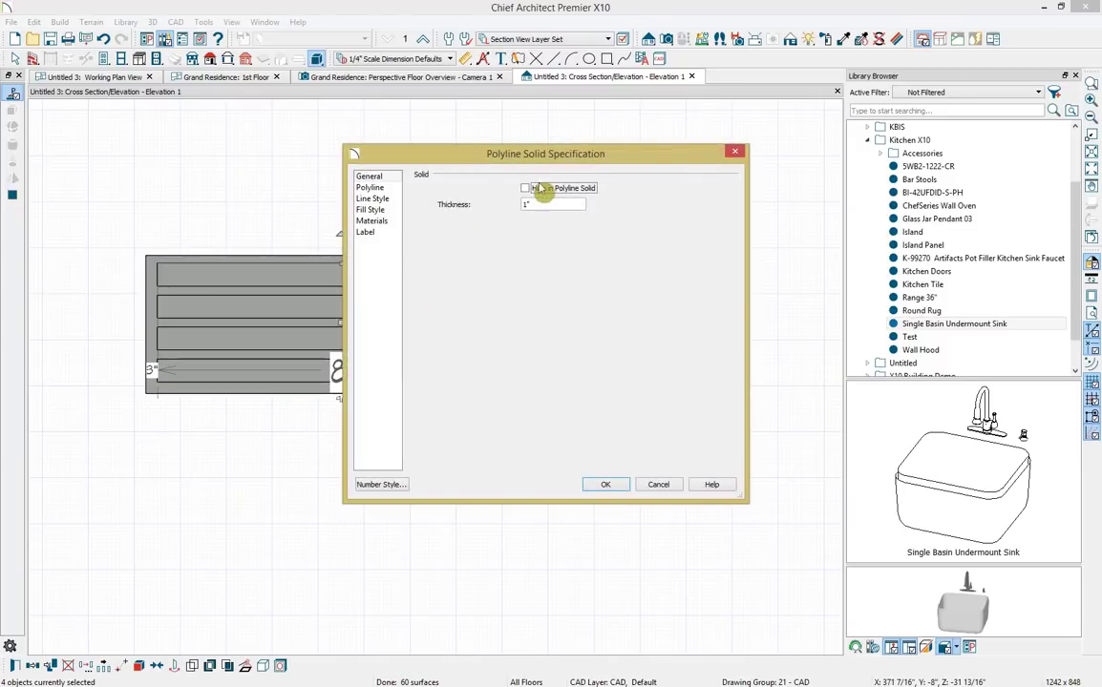
{"action": "left_click", "coordinate": [601, 485]}
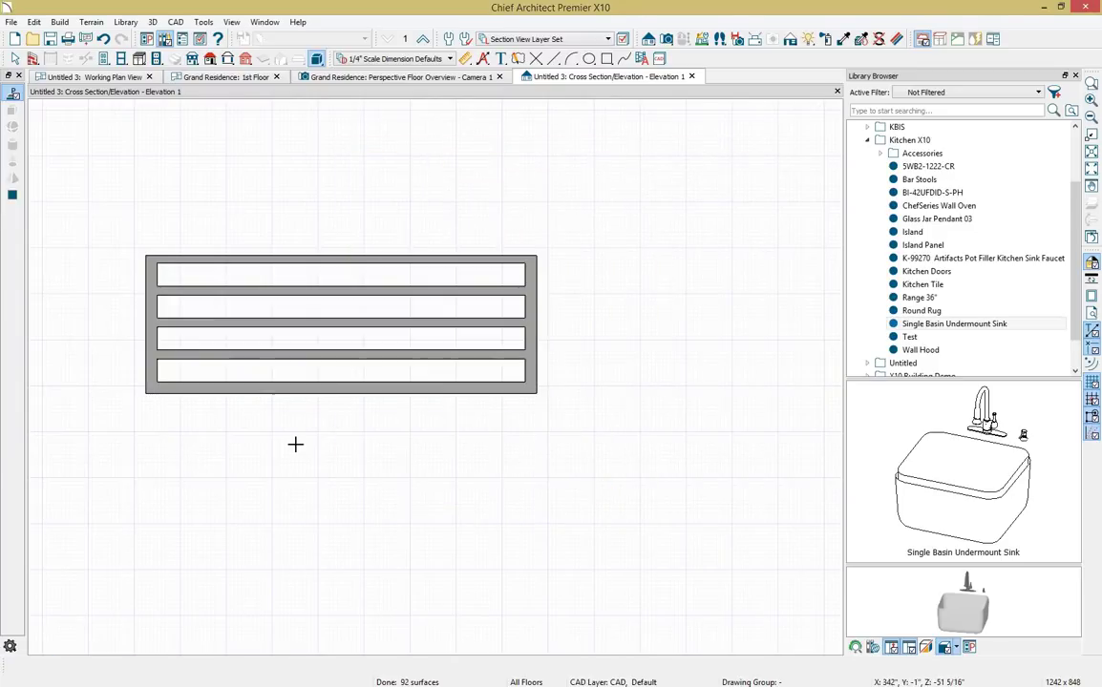
Draw a backing polyline solid over the whole slotted panel, 8'-6" by 3', and set its thickness to 1/2".
{"action": "left_click_drag", "start_coordinate": [145, 255], "coordinate": [534, 392]}
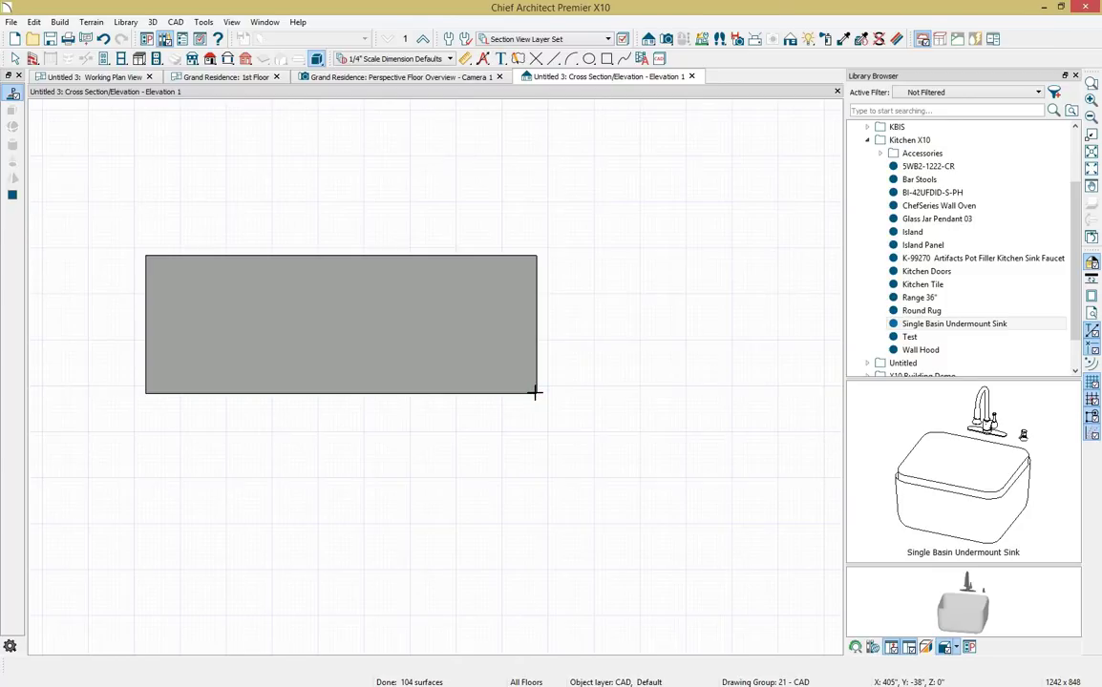
{"action": "left_click", "coordinate": [534, 393]}
{"action": "double_click", "coordinate": [534, 392]}
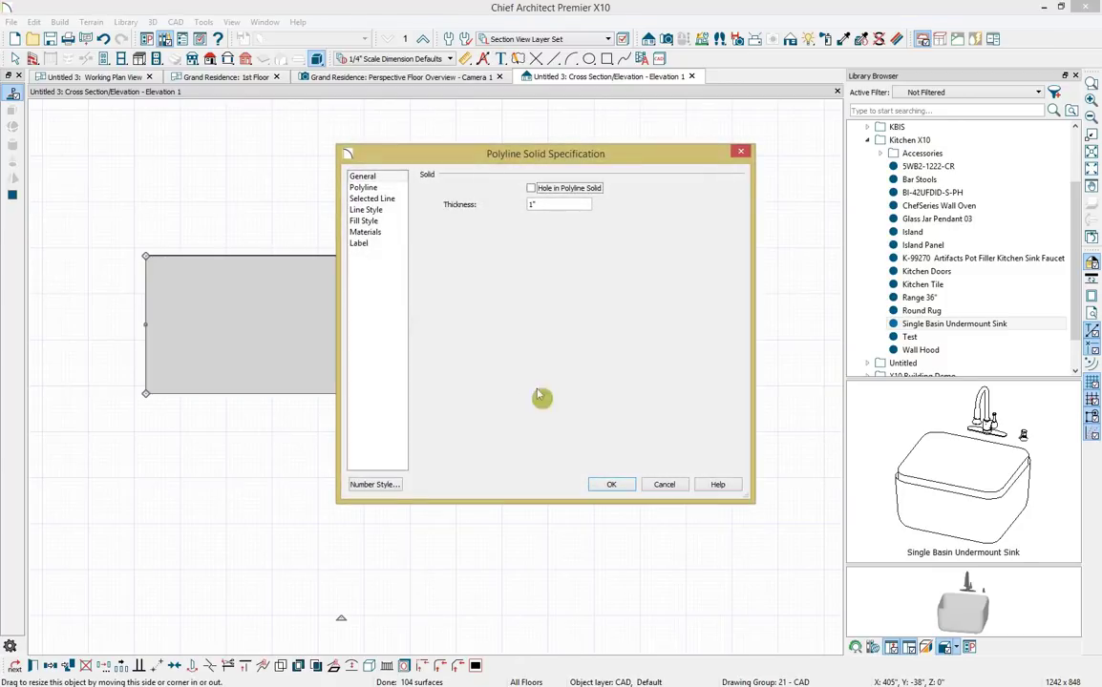
{"action": "left_click_drag", "start_coordinate": [538, 203], "coordinate": [497, 202]}
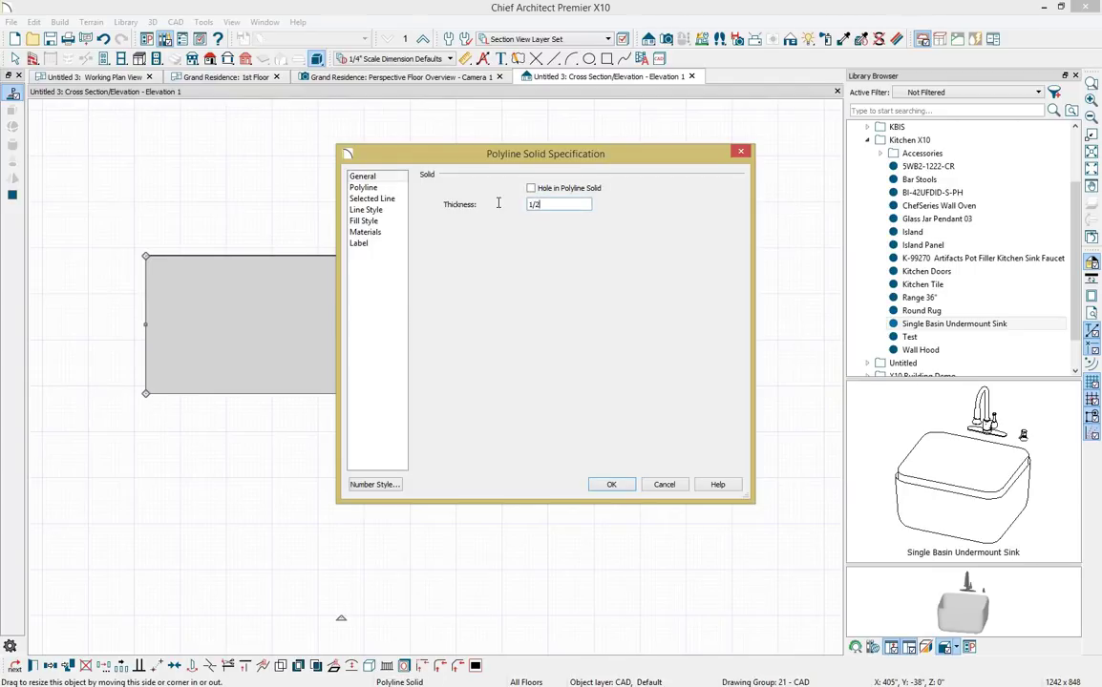
{"action": "left_click", "coordinate": [618, 491]}
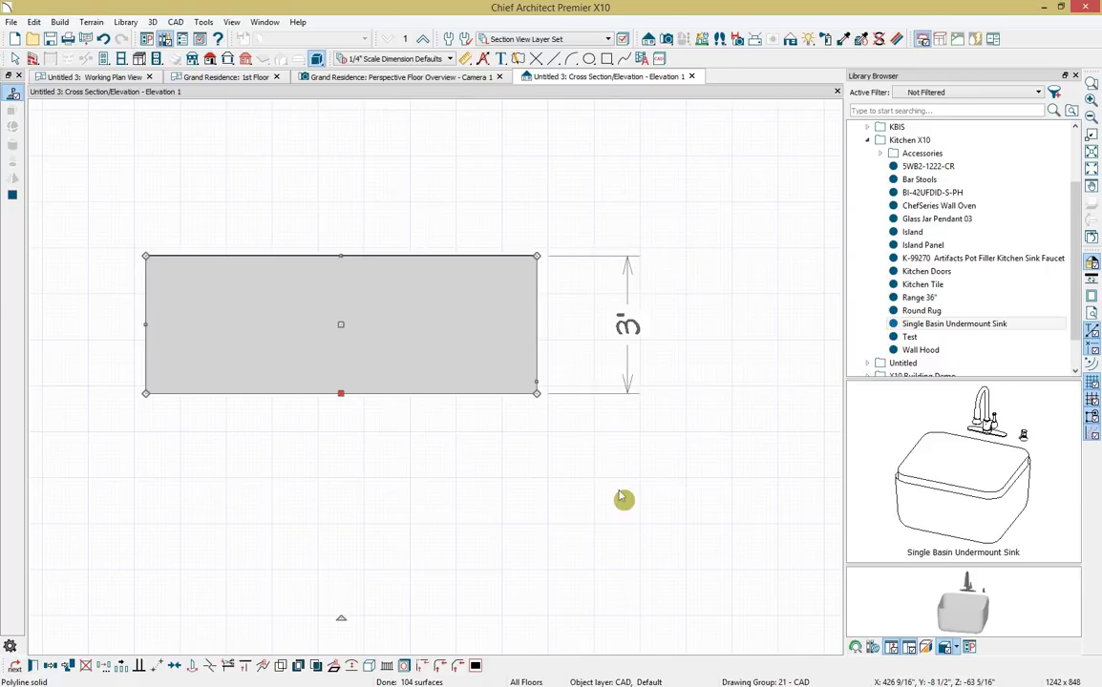
{"action": "left_click", "coordinate": [620, 499]}
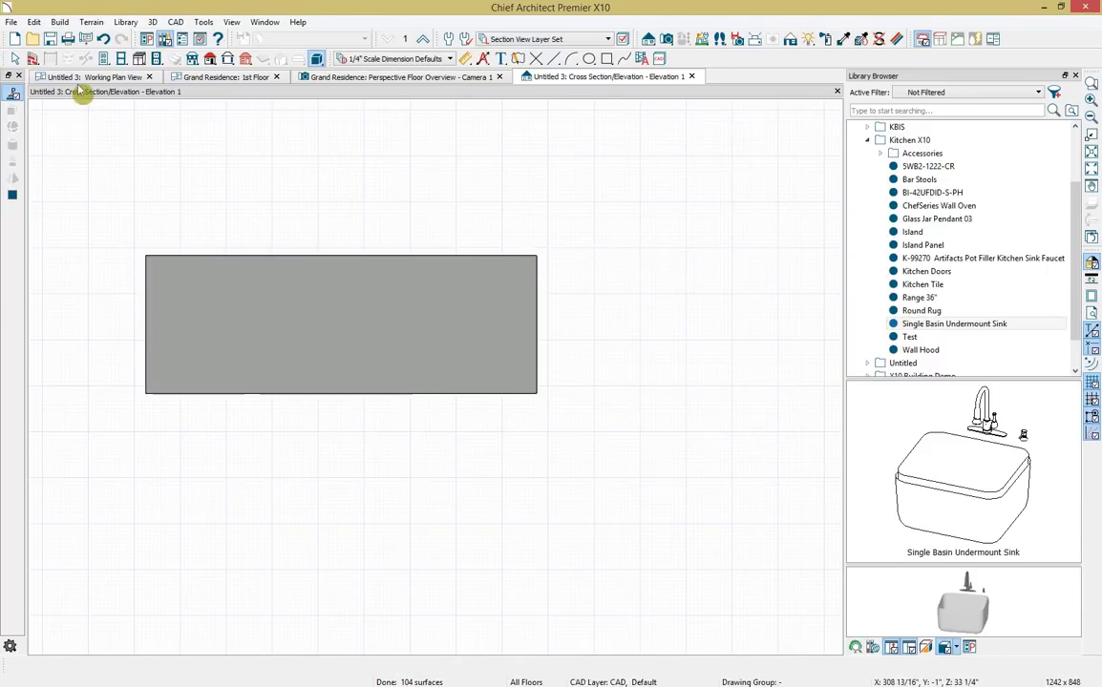
In the plan view, move the thin backing solid from the front of the slotted panel to its rear face.
{"action": "left_click_drag", "start_coordinate": [86, 78], "coordinate": [141, 310]}
{"action": "mouse_move", "coordinate": [151, 307]}
{"action": "middle_mouse_down"}
{"action": "mouse_move", "coordinate": [212, 110]}
{"action": "mouse_move", "coordinate": [212, 130]}
{"action": "middle_mouse_up"}
{"action": "left_click_drag", "start_coordinate": [261, 93], "coordinate": [268, 84]}
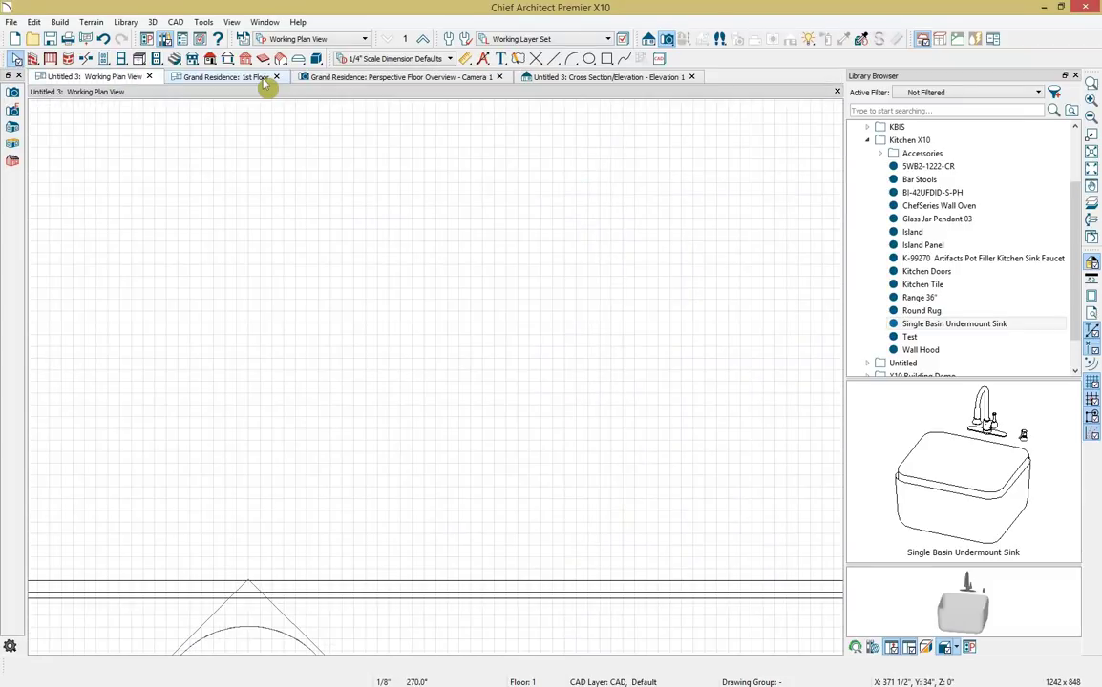
{"action": "scroll", "coordinate": [483, 563], "scroll_direction": "up", "scroll_amount": 2}
{"action": "middle_click_drag", "start_coordinate": [487, 501], "coordinate": [546, 266]}
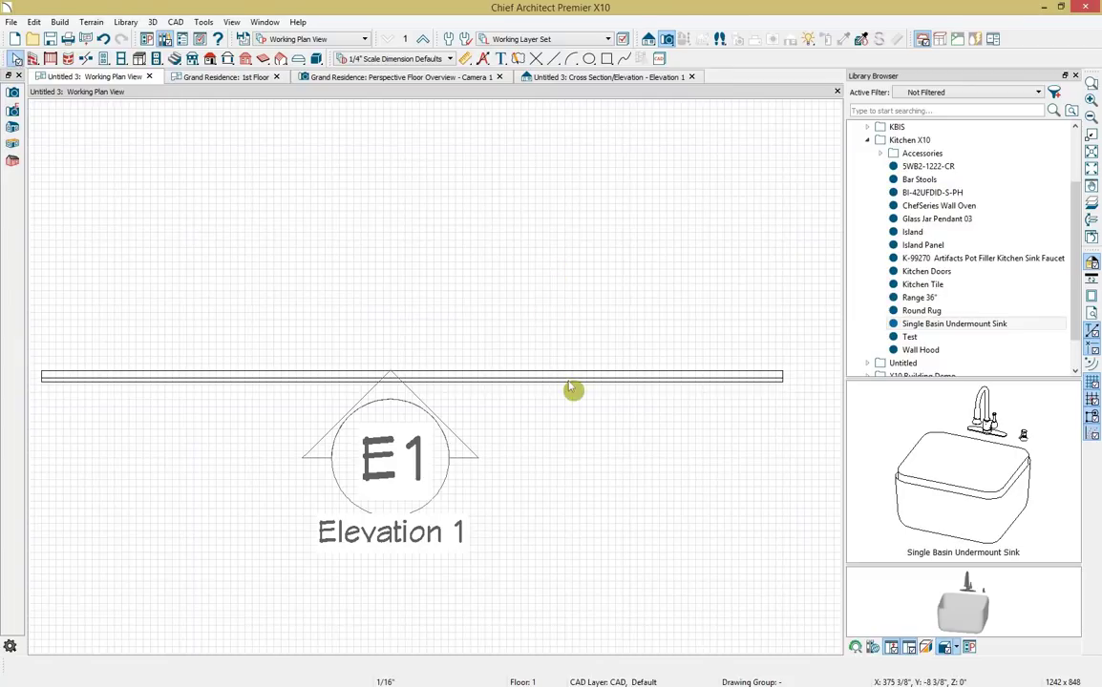
{"action": "left_click", "coordinate": [425, 373]}
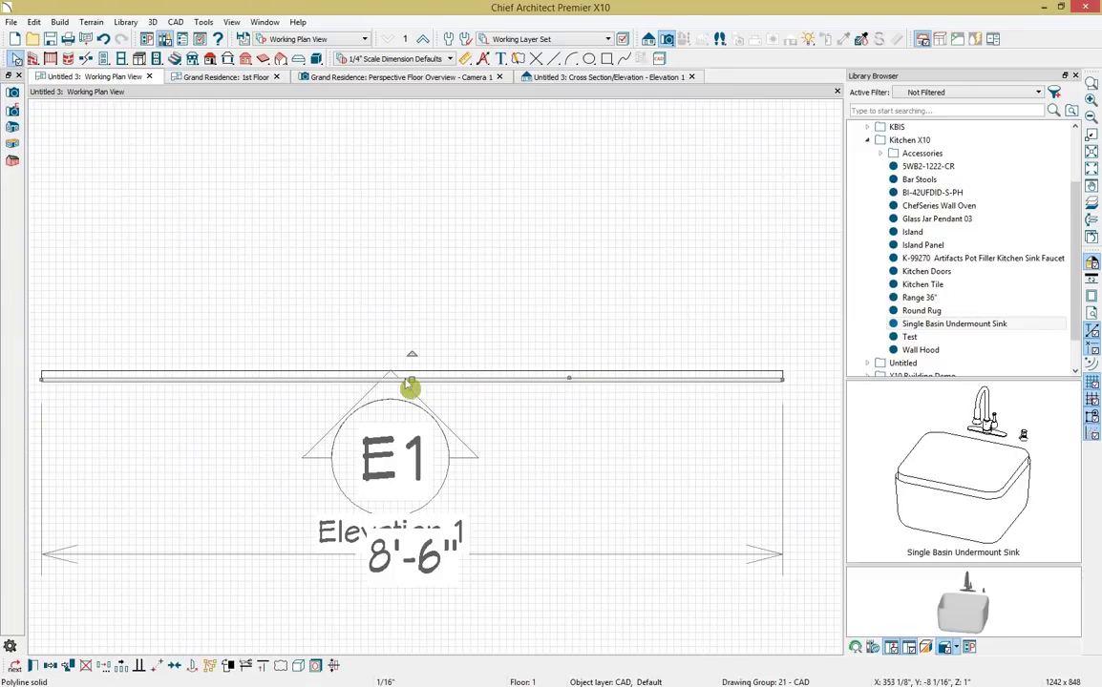
{"action": "left_click_drag", "start_coordinate": [410, 357], "coordinate": [409, 351]}
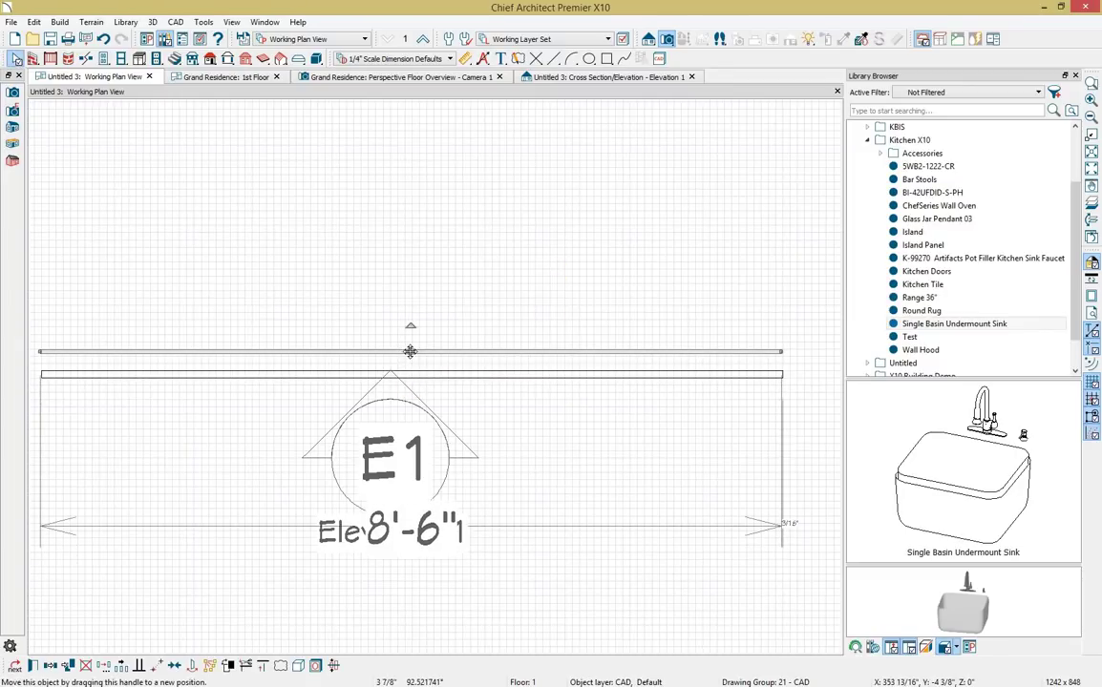
{"action": "left_click_drag", "start_coordinate": [410, 351], "coordinate": [411, 368]}
{"action": "left_click", "coordinate": [175, 665]}
{"action": "left_click_drag", "start_coordinate": [345, 442], "coordinate": [415, 379]}
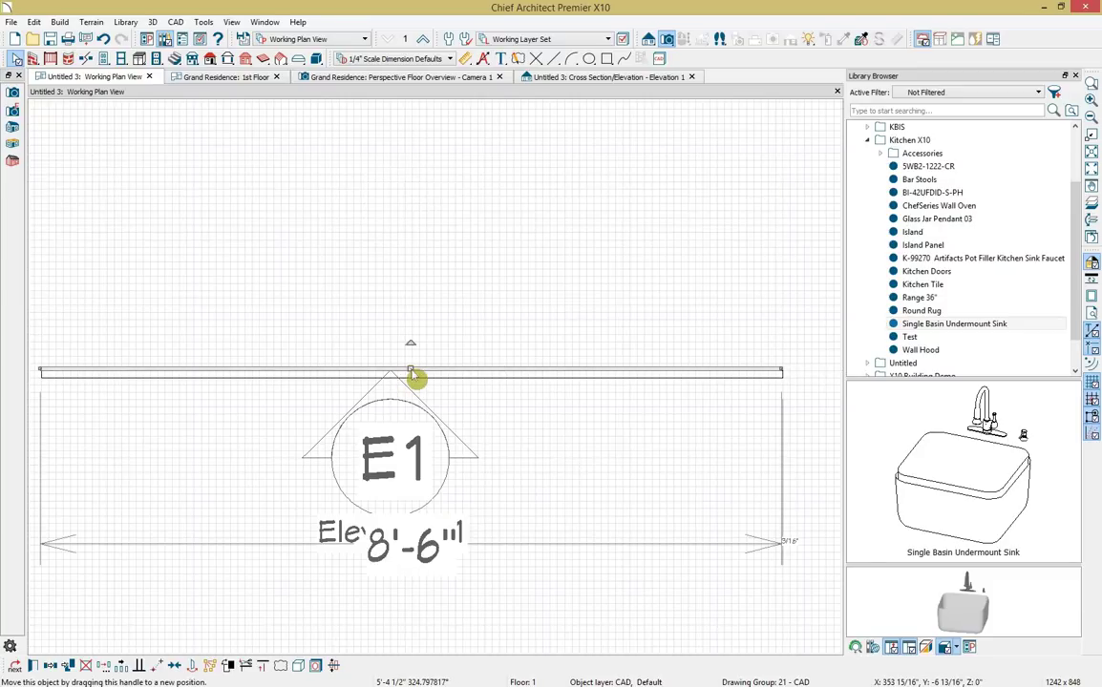
Create a perspective full overview of the finished panel from the elevation and inspect its recessed slots.
{"action": "left_click", "coordinate": [592, 82]}
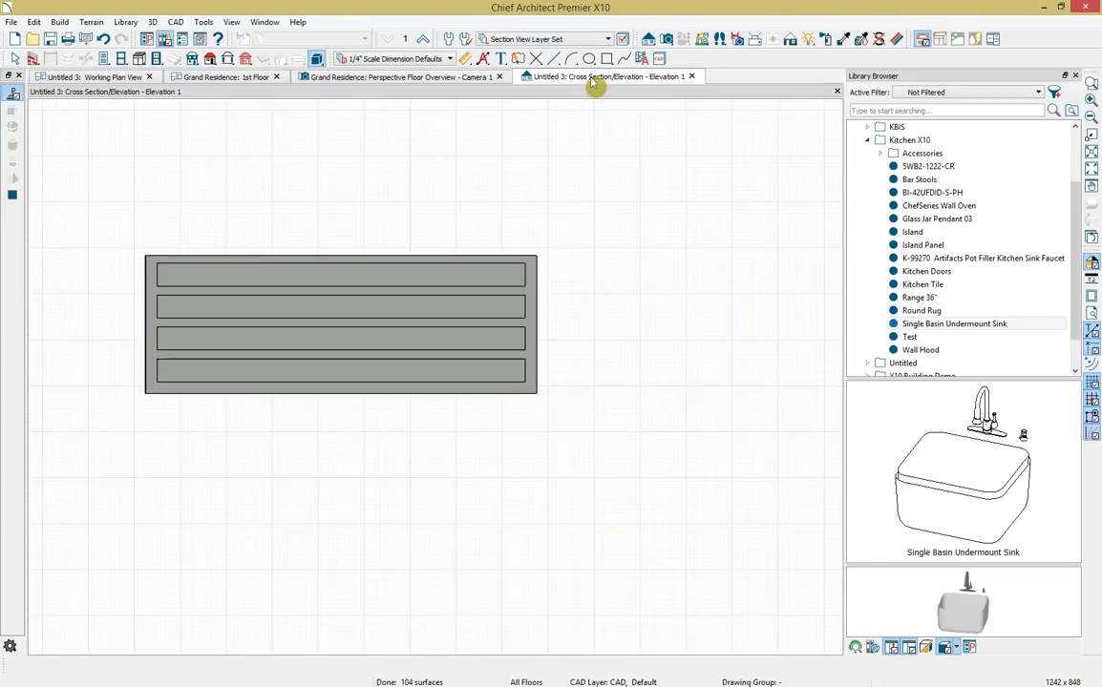
{"action": "left_click", "coordinate": [665, 40]}
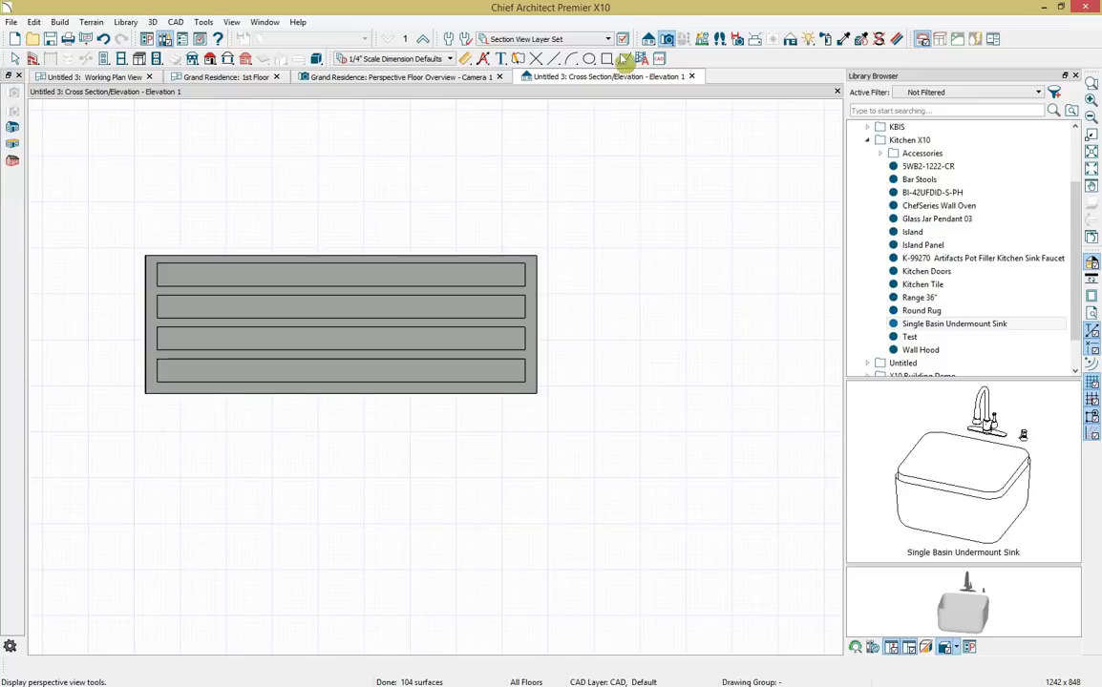
{"action": "left_click", "coordinate": [11, 134]}
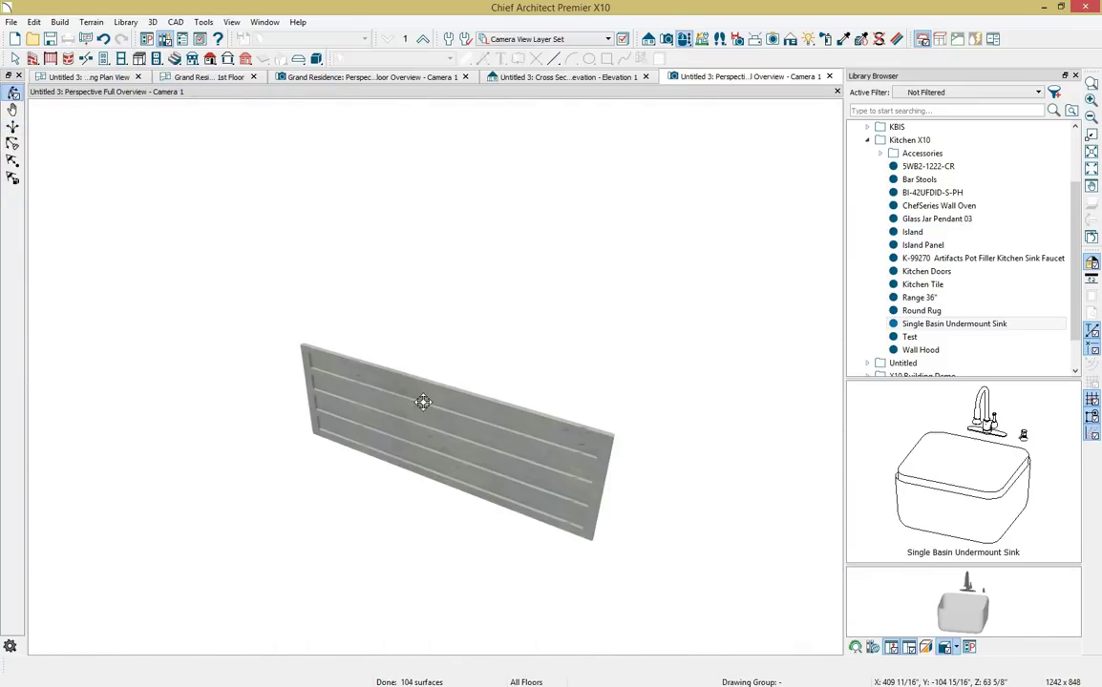
{"action": "scroll", "coordinate": [423, 402], "scroll_direction": "up", "scroll_amount": 2}
{"action": "left_click_drag", "start_coordinate": [425, 401], "coordinate": [437, 369]}
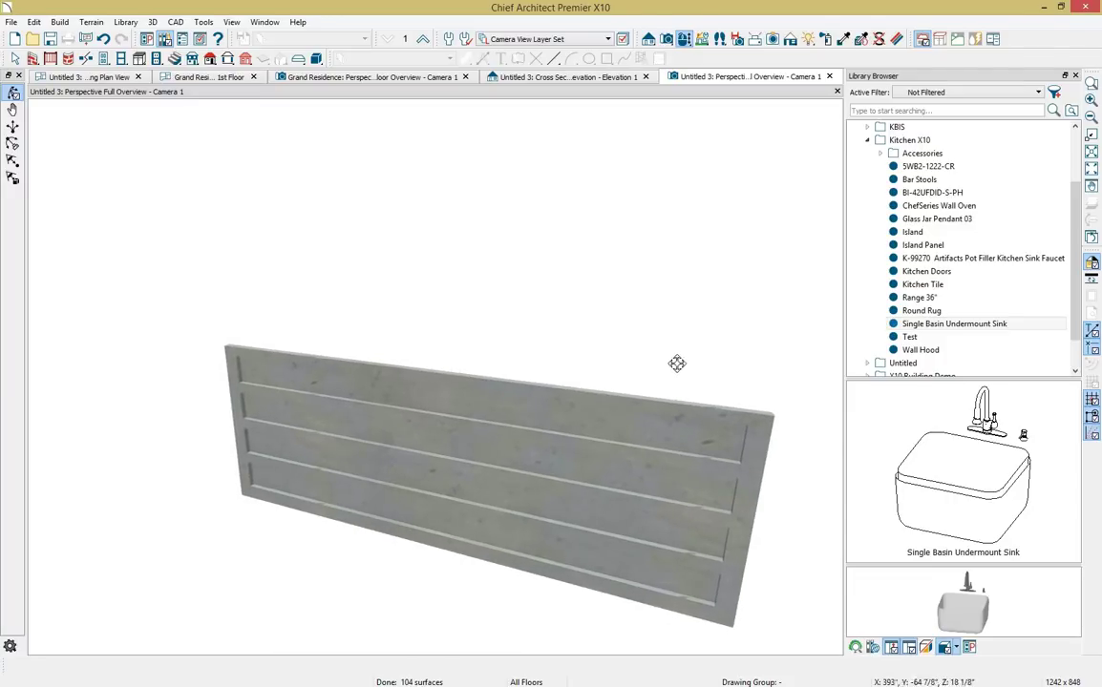
Convert the panel to a symbol in the Cabinet Door/Drawer category and add it to the library.
{"action": "left_click", "coordinate": [201, 22]}
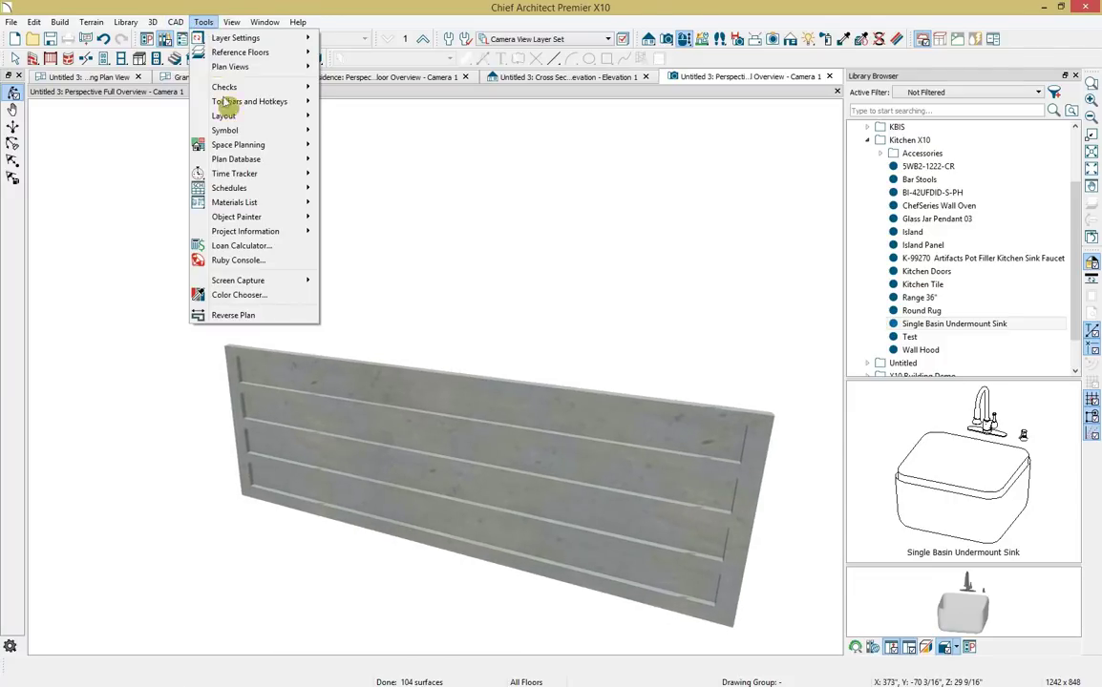
{"action": "mouse_move", "coordinate": [287, 130]}
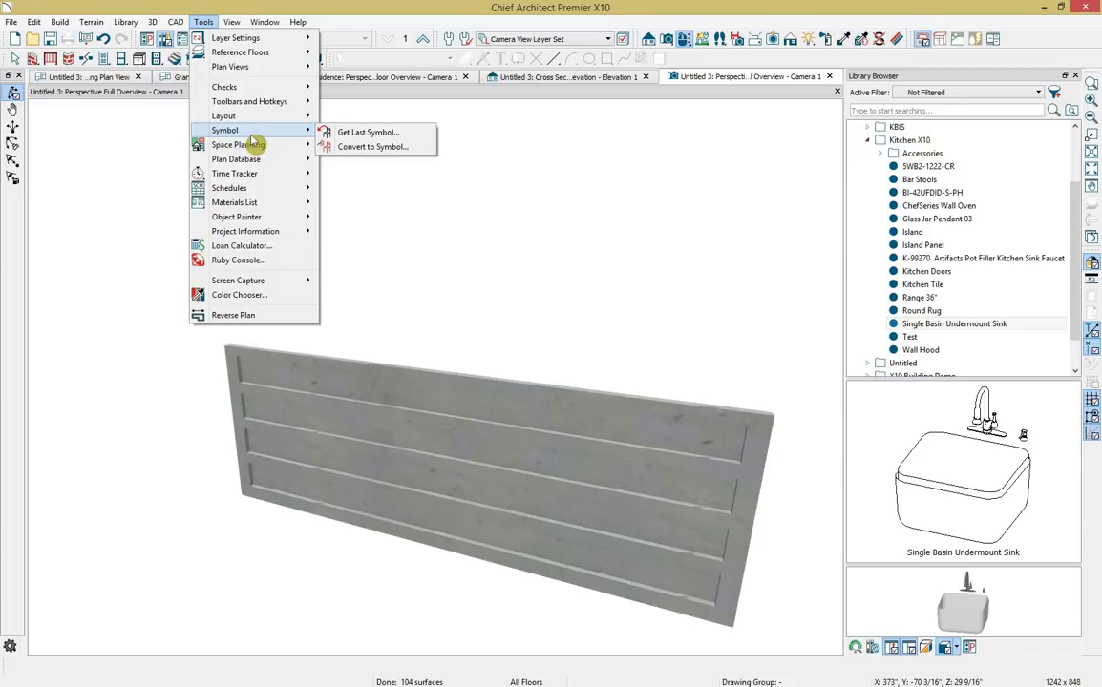
{"action": "left_click", "coordinate": [377, 148]}
{"action": "left_click", "coordinate": [601, 303]}
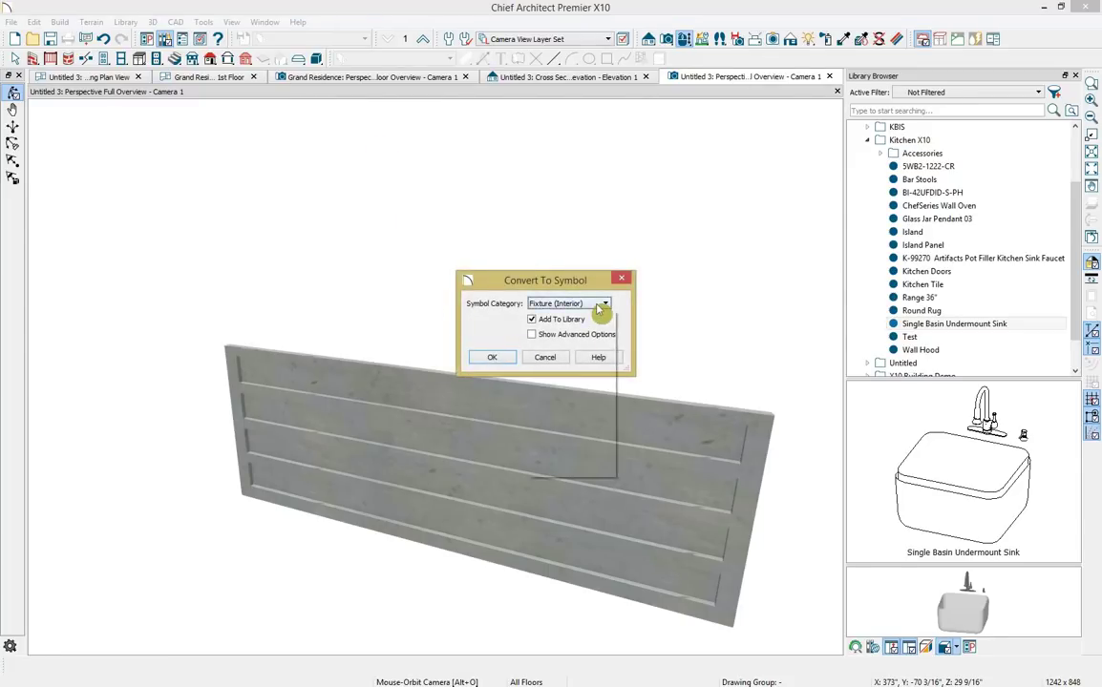
{"action": "left_click", "coordinate": [596, 317]}
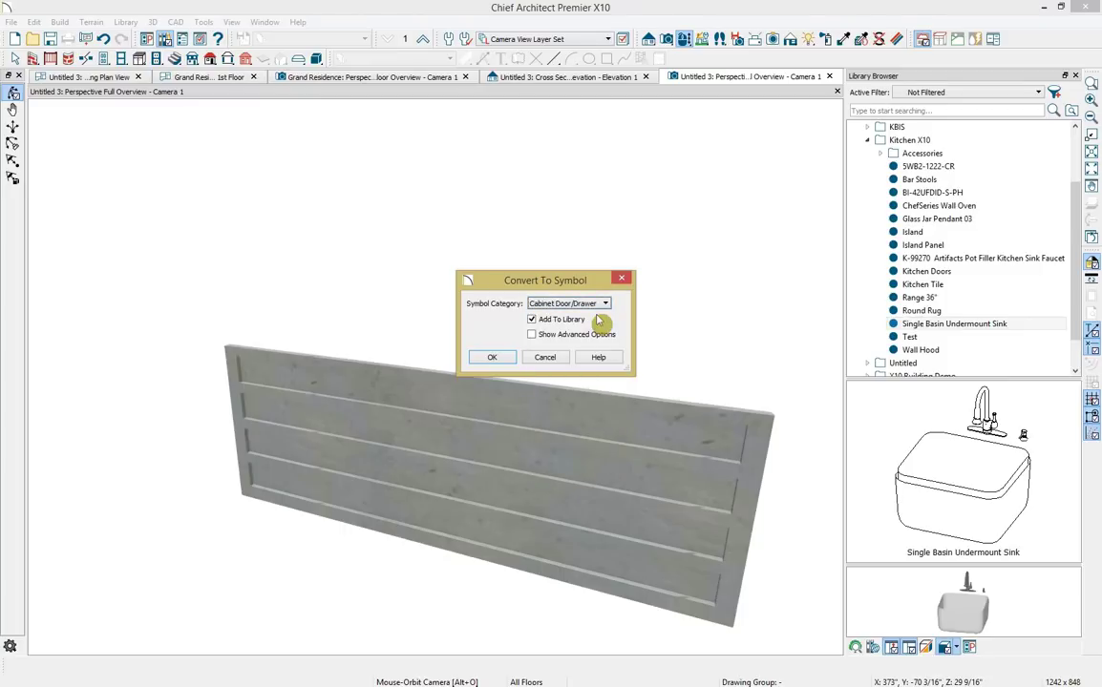
{"action": "left_click", "coordinate": [492, 358]}
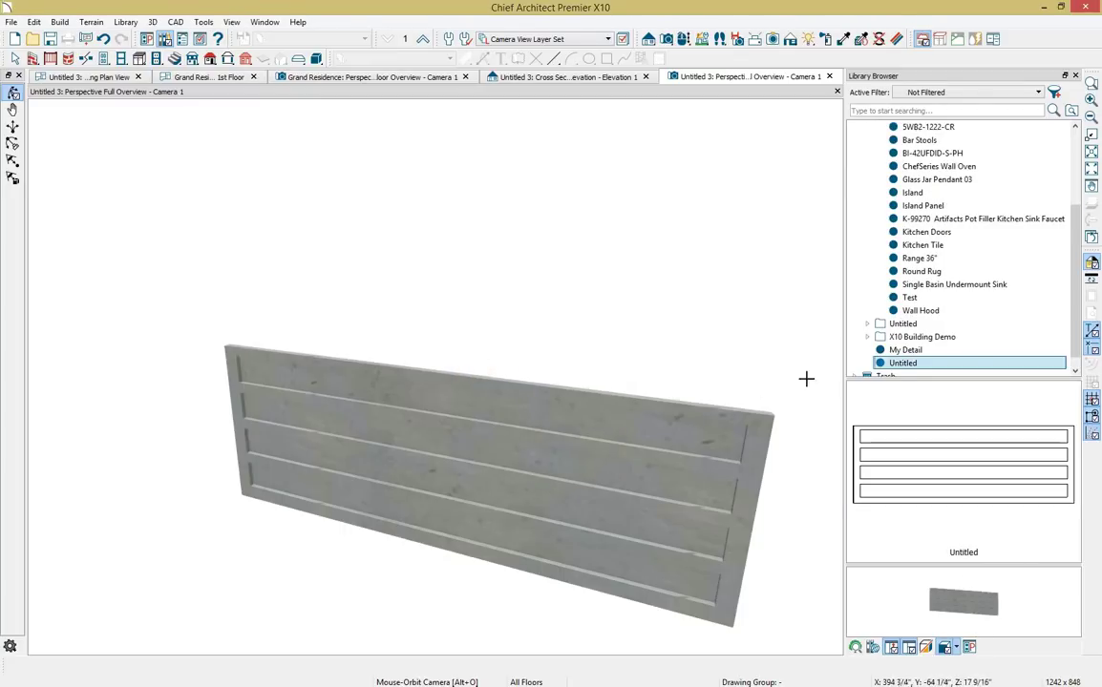
Rename the new panel symbol in the library as "Panel Island".
{"action": "right_click", "coordinate": [897, 364]}
{"action": "left_click", "coordinate": [923, 417]}
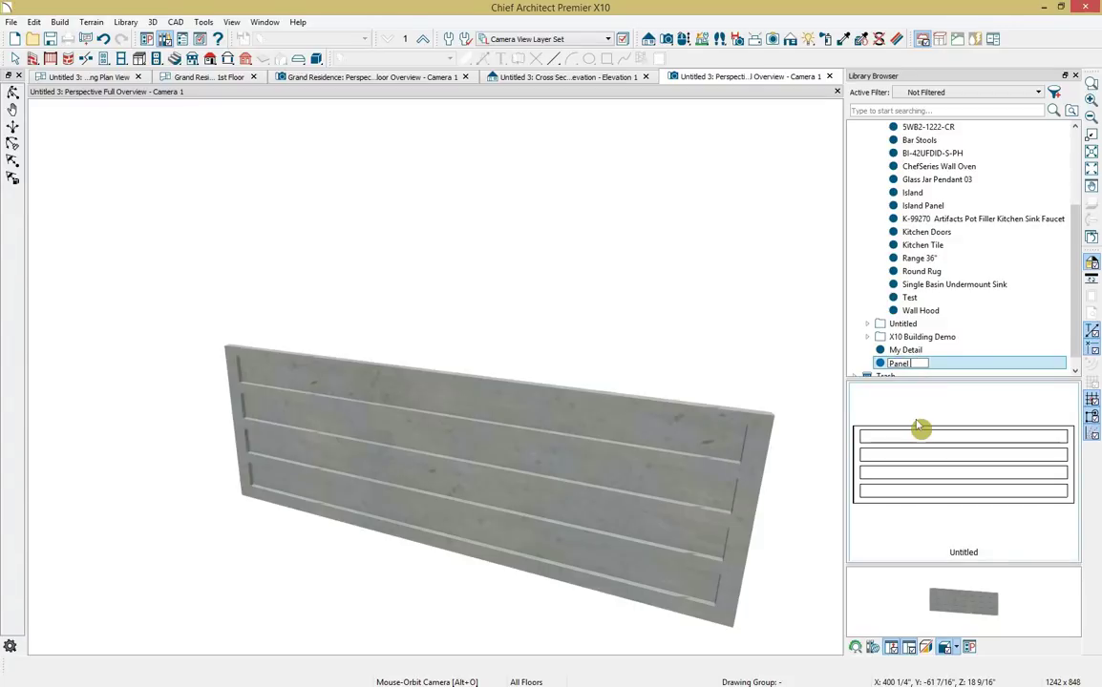
{"action": "type", "text": "Panel Island"}
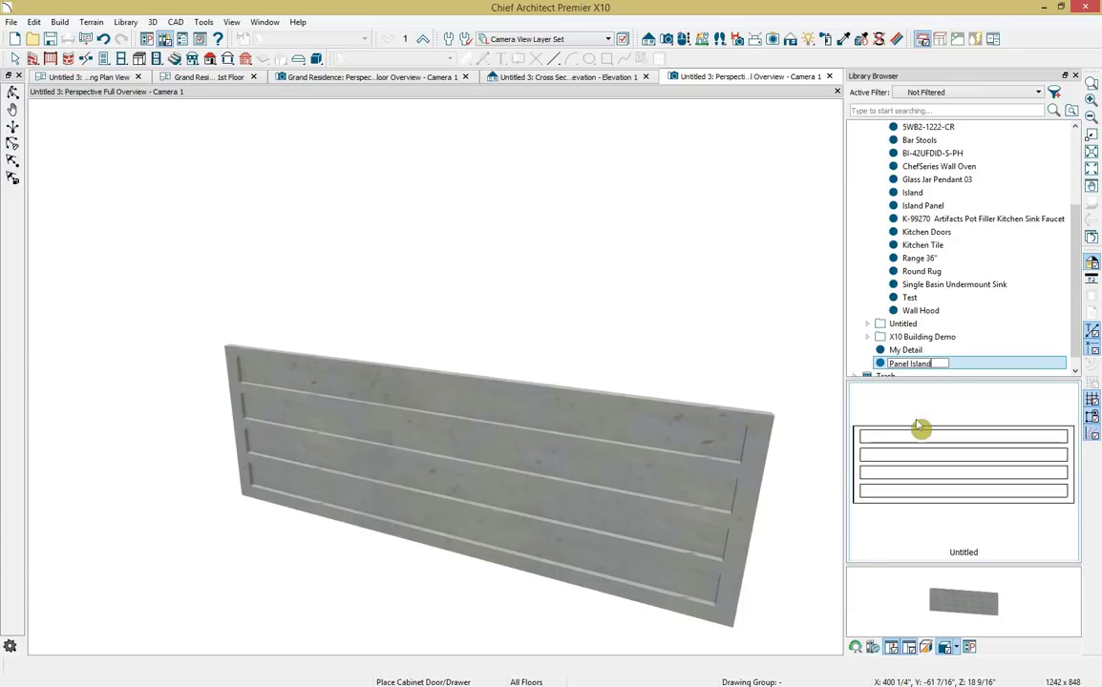
Move the Panel Island symbol into the Kitchen X10 folder of the user catalog.
{"action": "left_click_drag", "start_coordinate": [880, 364], "coordinate": [905, 256]}
{"action": "left_click", "coordinate": [915, 370]}
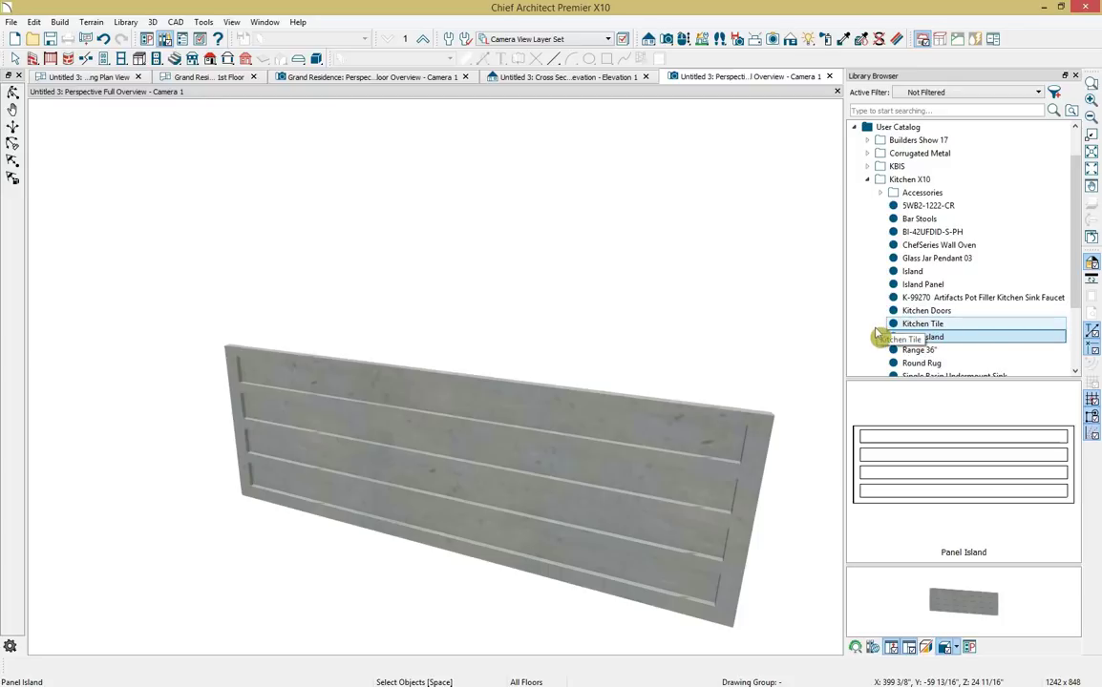
Close the Untitled 3 camera, elevation and plan views without saving the plan.
{"action": "left_click", "coordinate": [829, 78]}
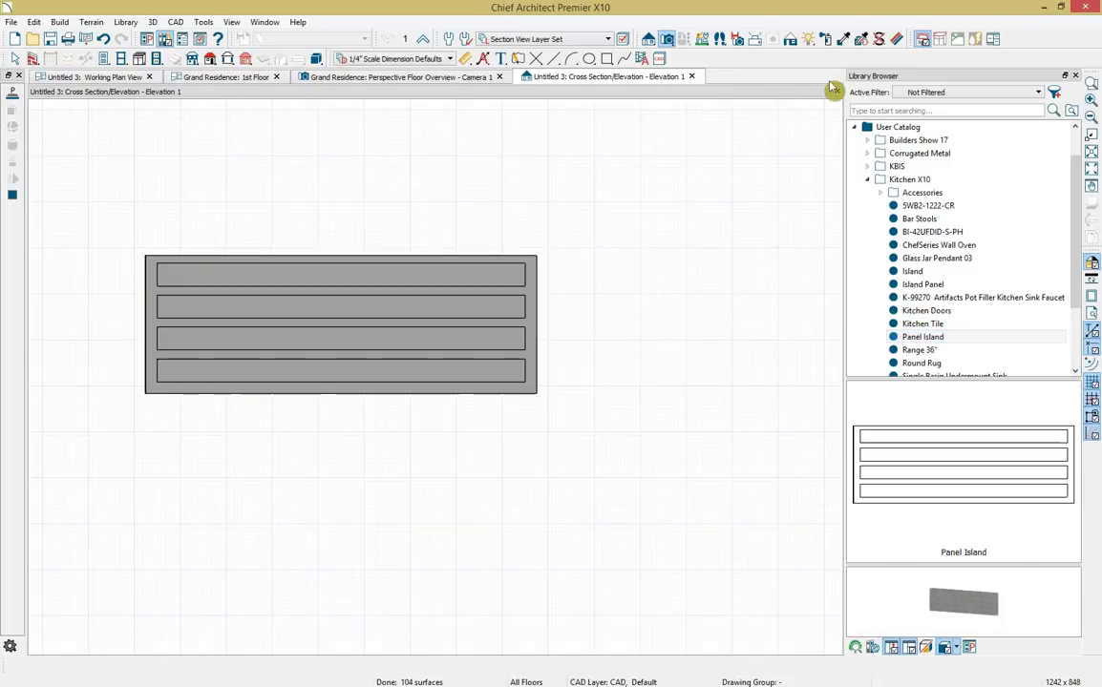
{"action": "left_click", "coordinate": [691, 77]}
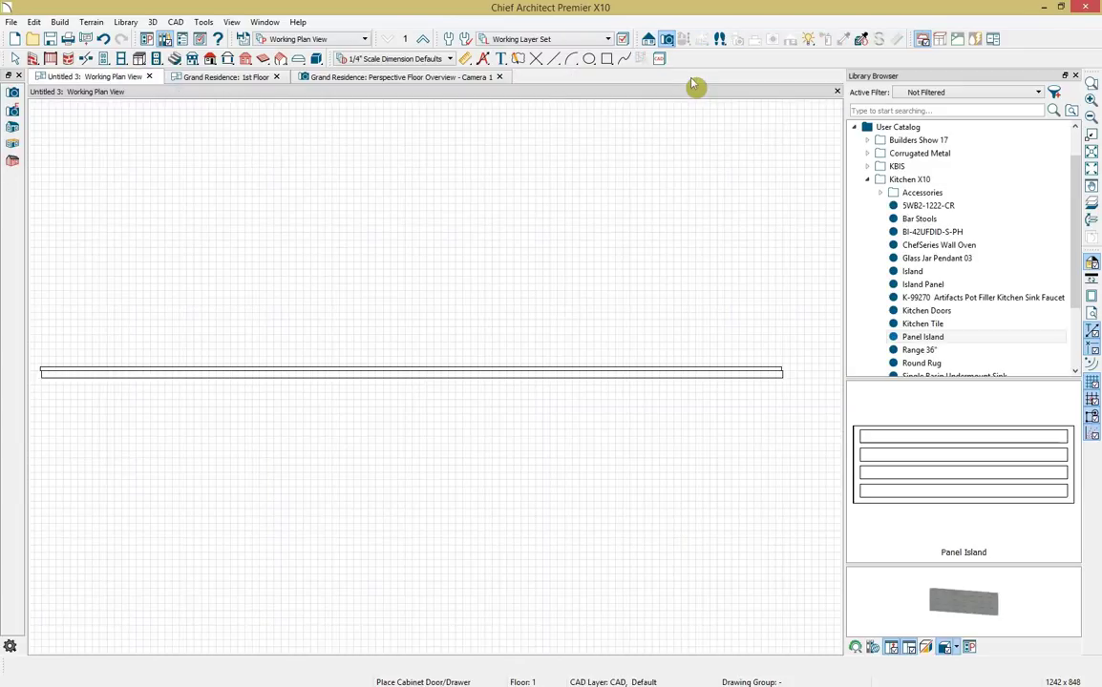
{"action": "left_click", "coordinate": [149, 76]}
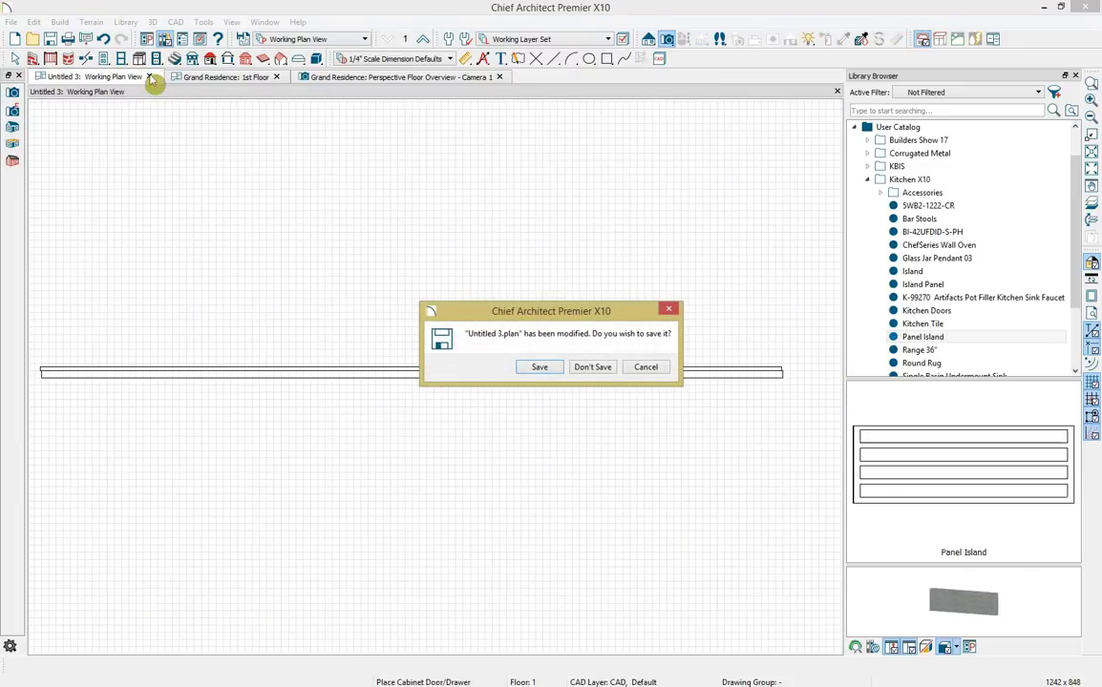
{"action": "left_click", "coordinate": [592, 366]}
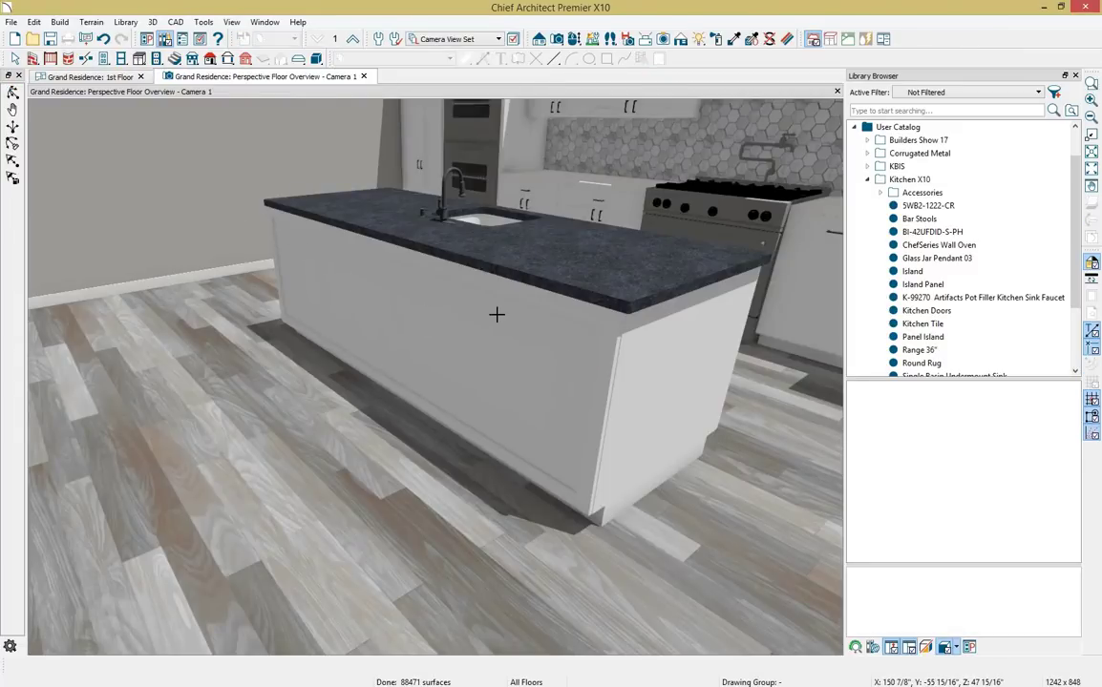
Apply the Panel Island symbol to the island's back cabinet and set its toe kick height to 0" with Closed Toe enabled.
{"action": "left_click", "coordinate": [916, 350]}
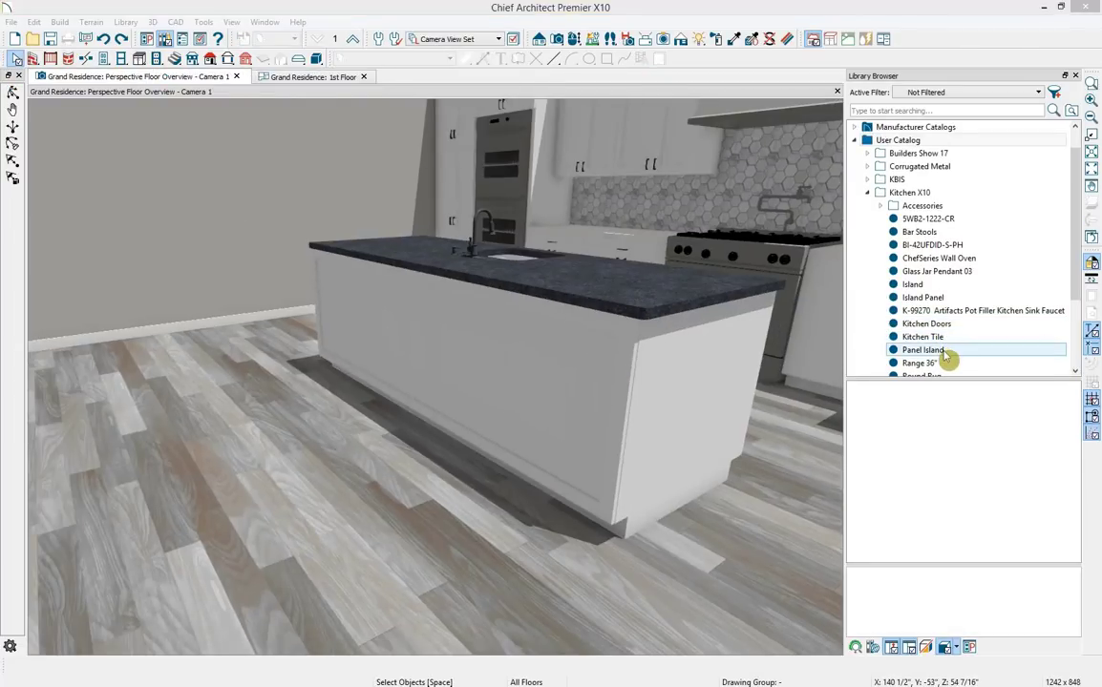
{"action": "left_click", "coordinate": [584, 405]}
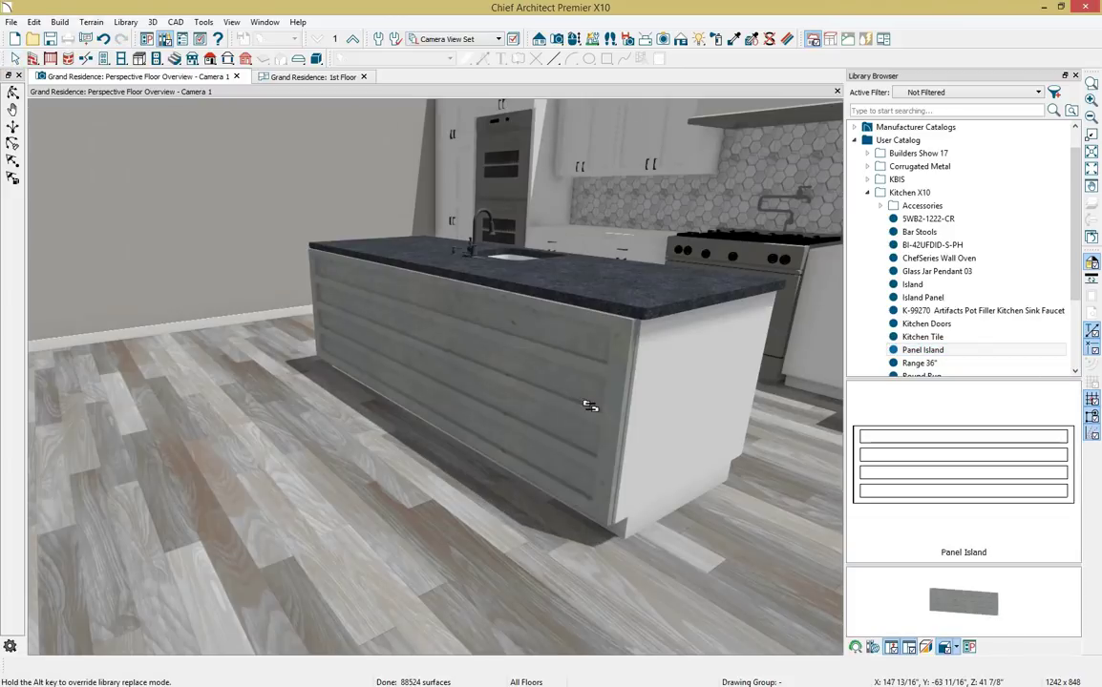
{"action": "double_click", "coordinate": [626, 512]}
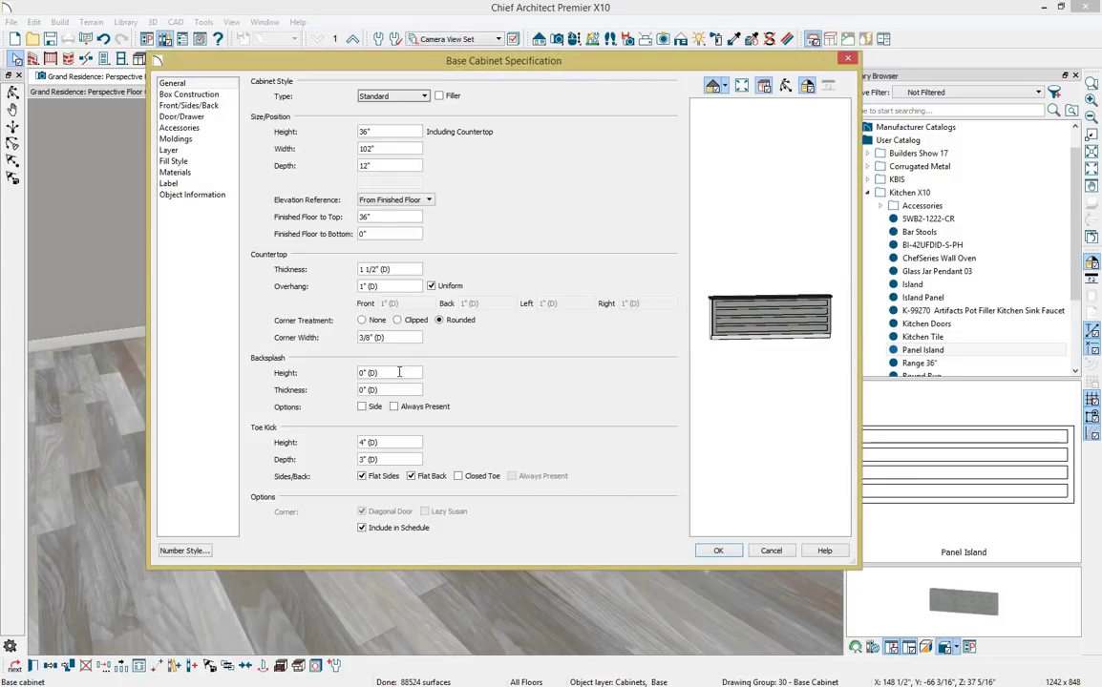
{"action": "left_click", "coordinate": [391, 444]}
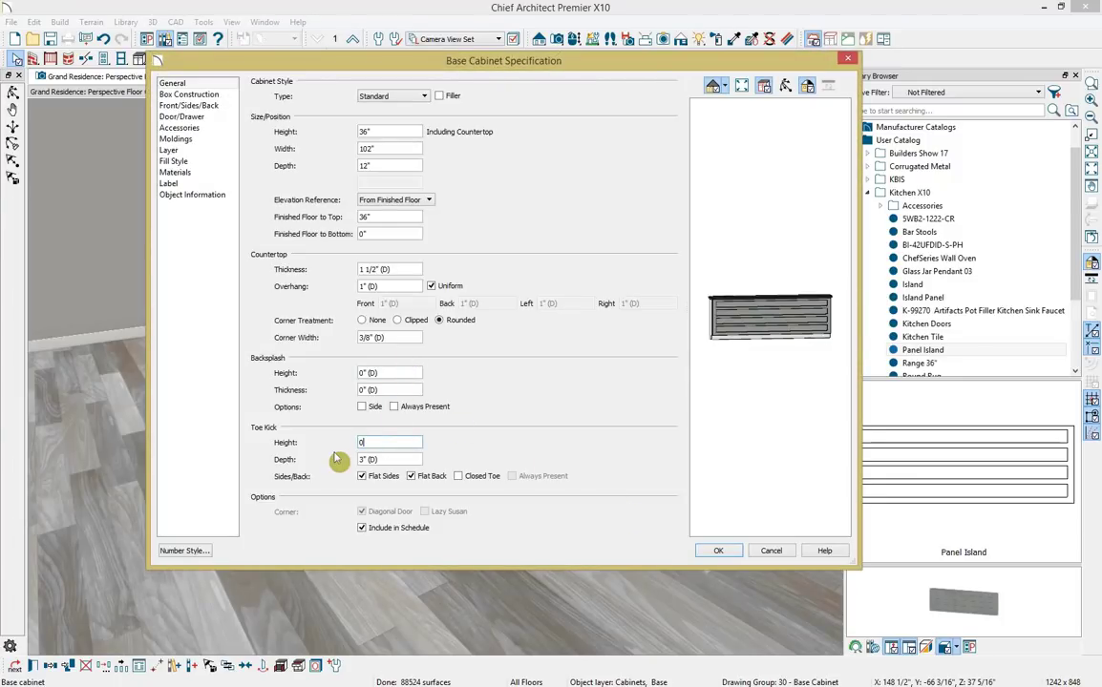
{"action": "key", "text": "Tab"}
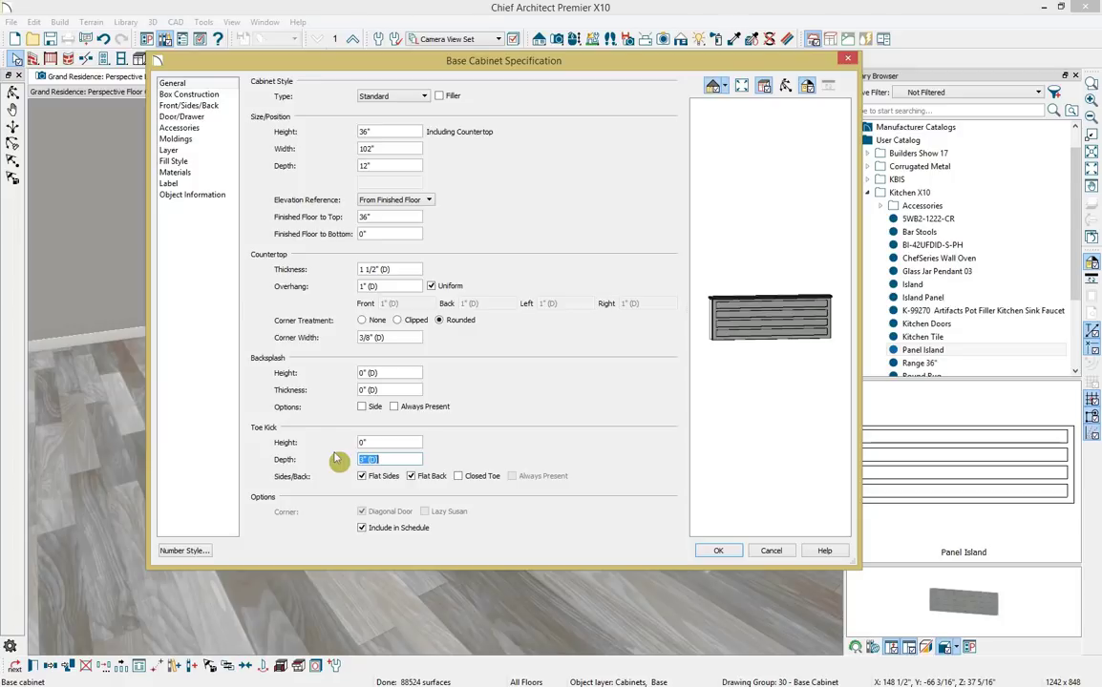
{"action": "left_click", "coordinate": [460, 477]}
{"action": "left_click", "coordinate": [716, 553]}
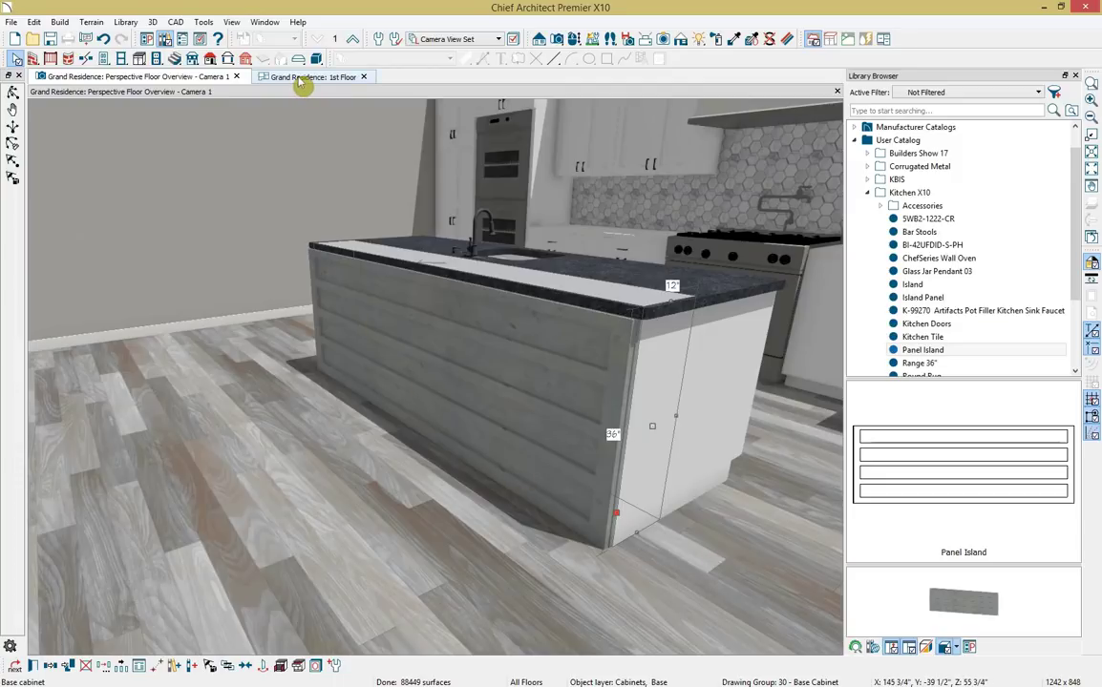
Show the 1st Floor plan beside the camera view and extend the island countertop's back edge outward to about 19 1/4" deep.
{"action": "left_click_drag", "start_coordinate": [276, 77], "coordinate": [280, 300]}
{"action": "scroll", "coordinate": [280, 299], "scroll_direction": "up", "scroll_amount": 2}
{"action": "scroll", "coordinate": [270, 209], "scroll_direction": "down", "scroll_amount": 1}
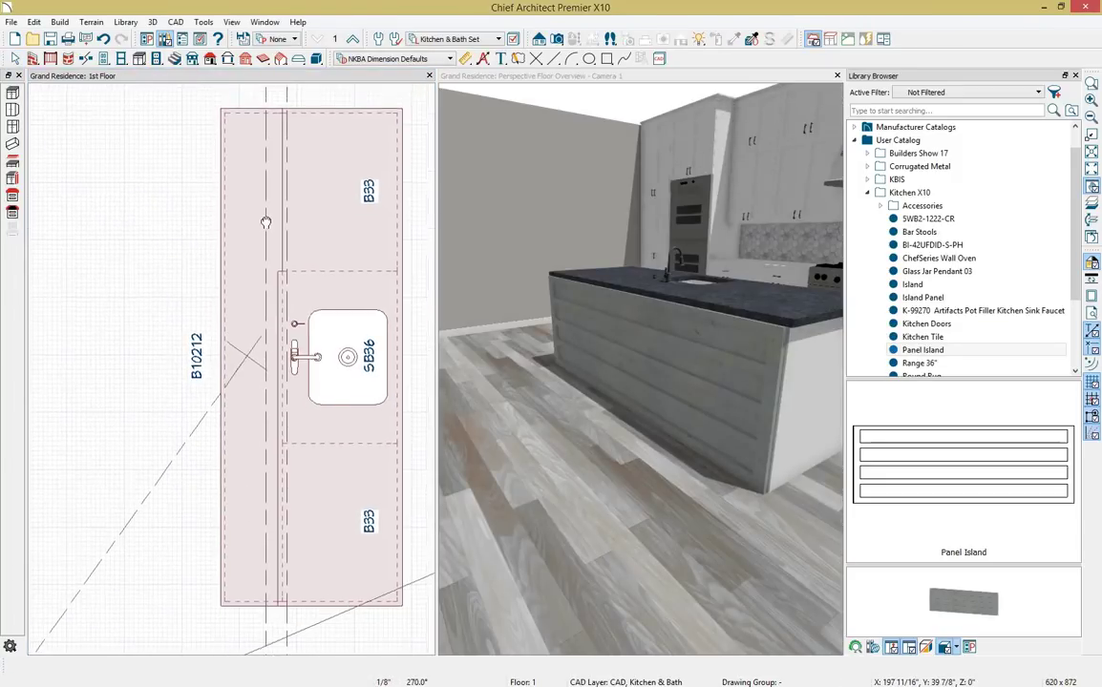
{"action": "left_click", "coordinate": [226, 276]}
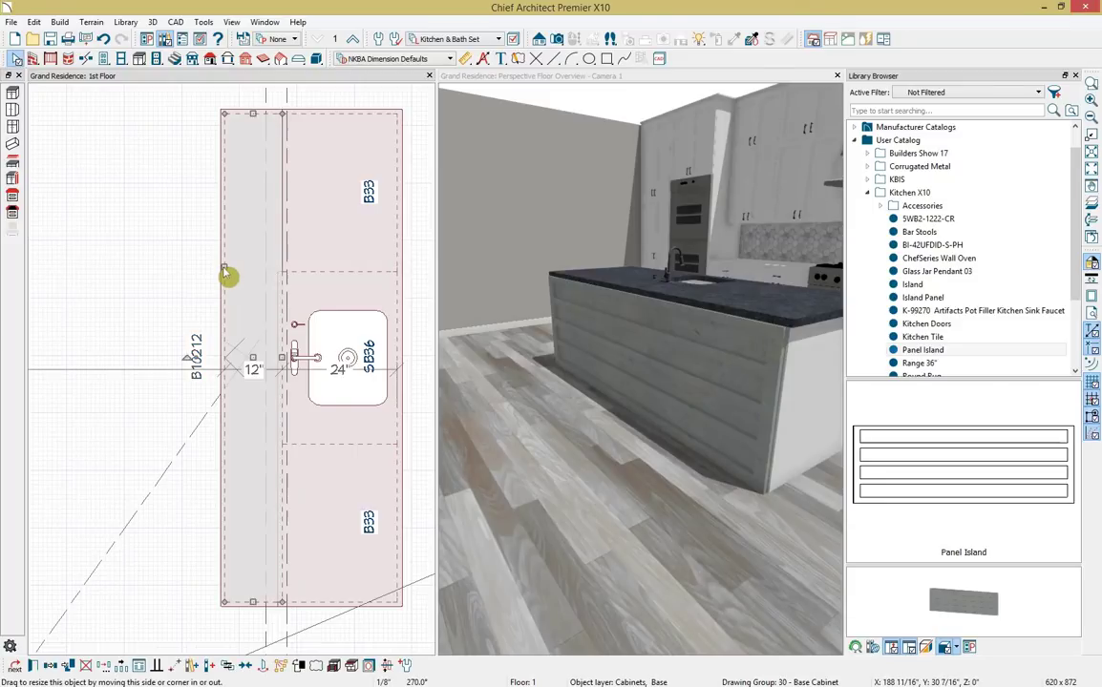
{"action": "left_click", "coordinate": [222, 307]}
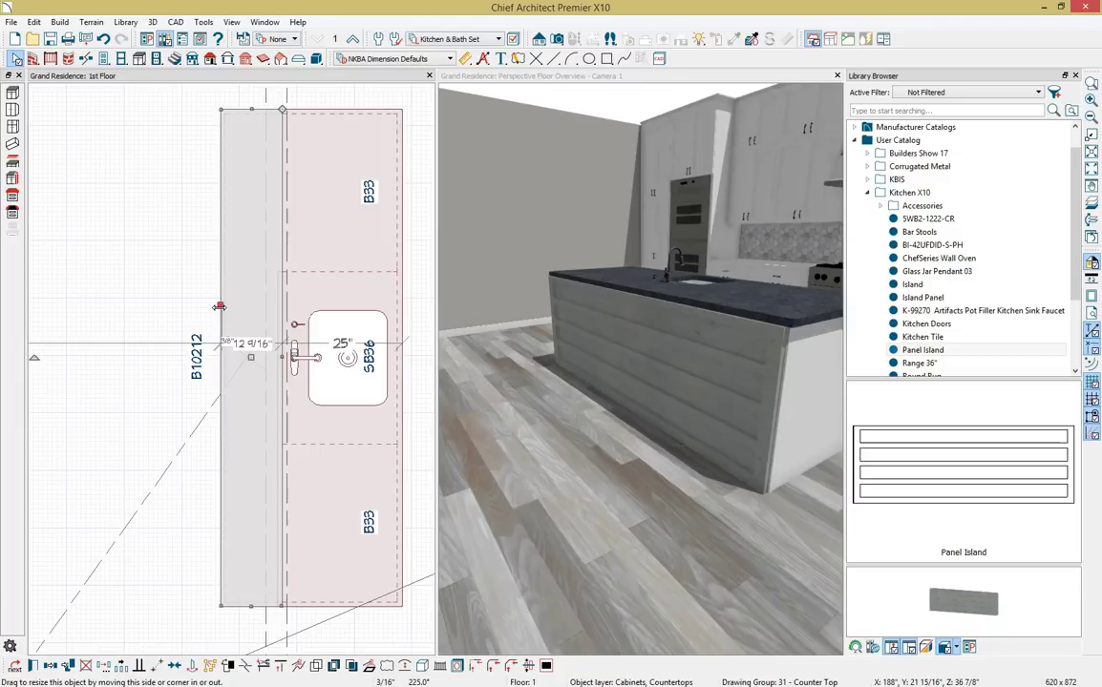
{"action": "left_click_drag", "start_coordinate": [220, 305], "coordinate": [188, 317]}
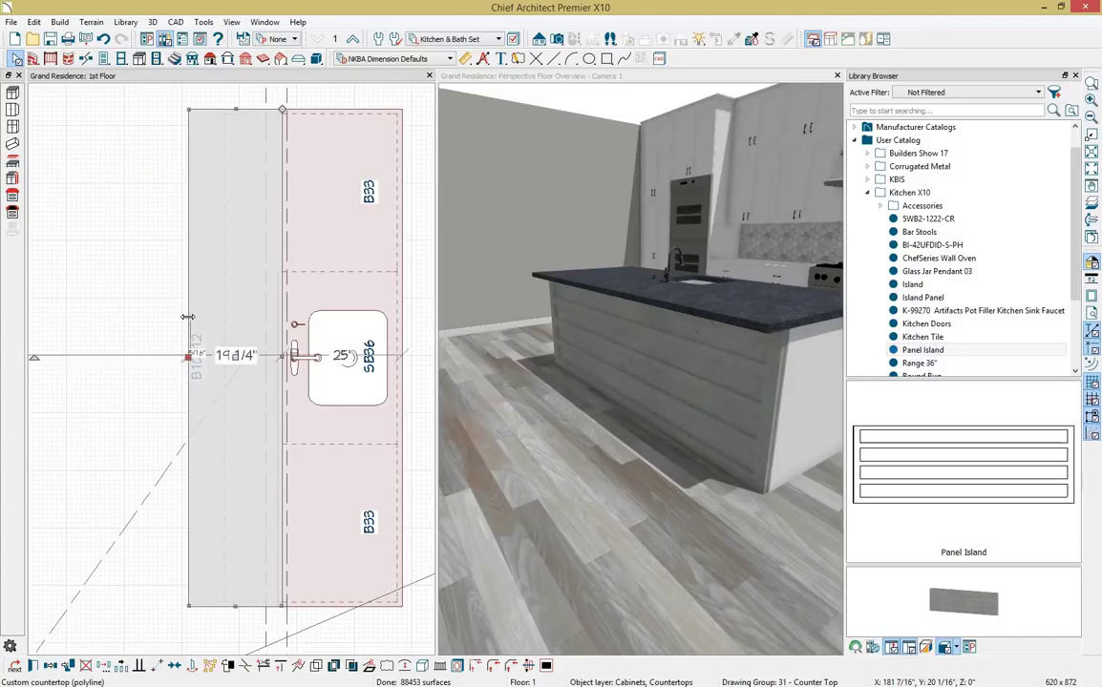
Find the material "down pour blue" in the library and paint the island's slotted back panel and near end cabinet with it.
{"action": "left_click", "coordinate": [630, 250]}
{"action": "left_click_drag", "start_coordinate": [630, 250], "coordinate": [605, 264]}
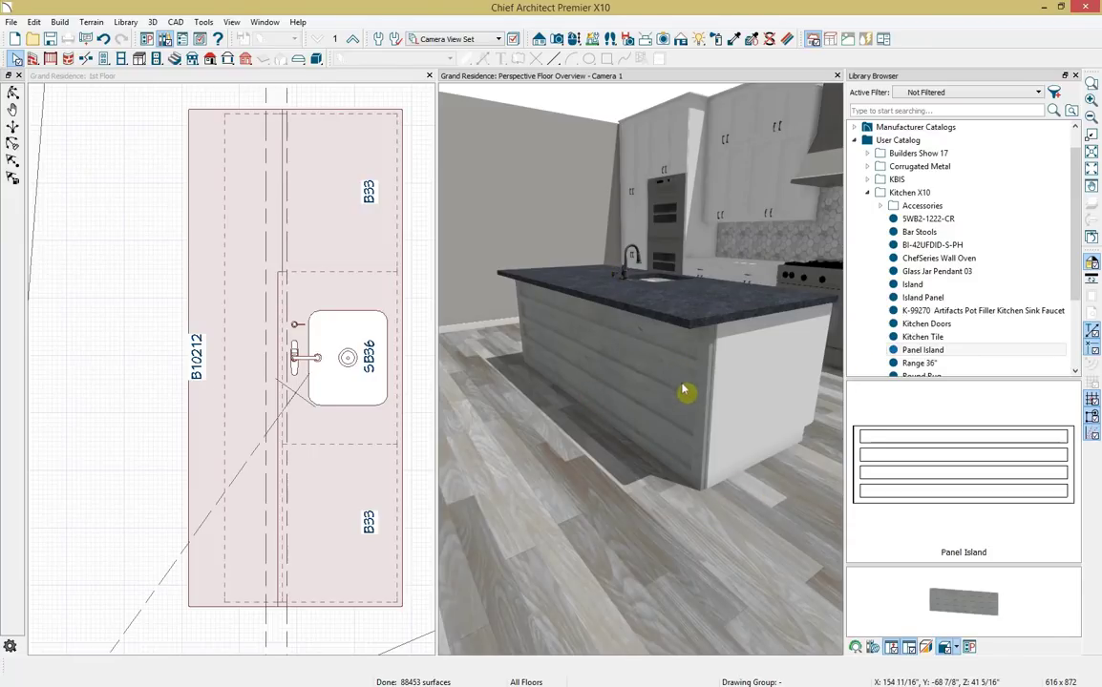
{"action": "left_click", "coordinate": [980, 111]}
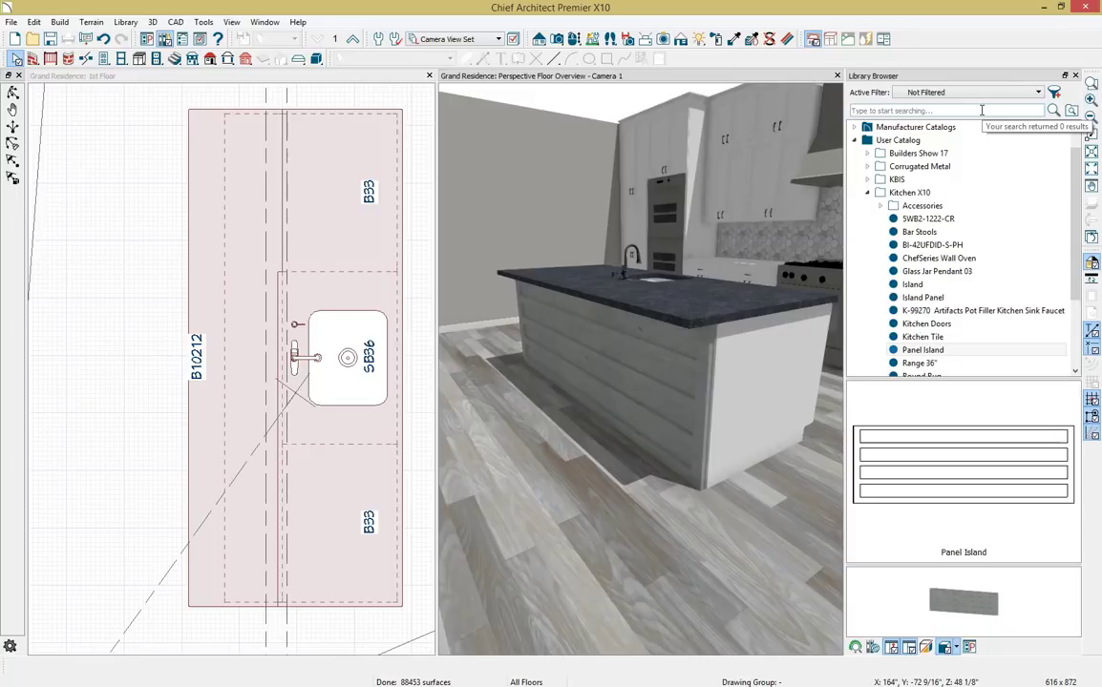
{"action": "type", "text": "down pour blue"}
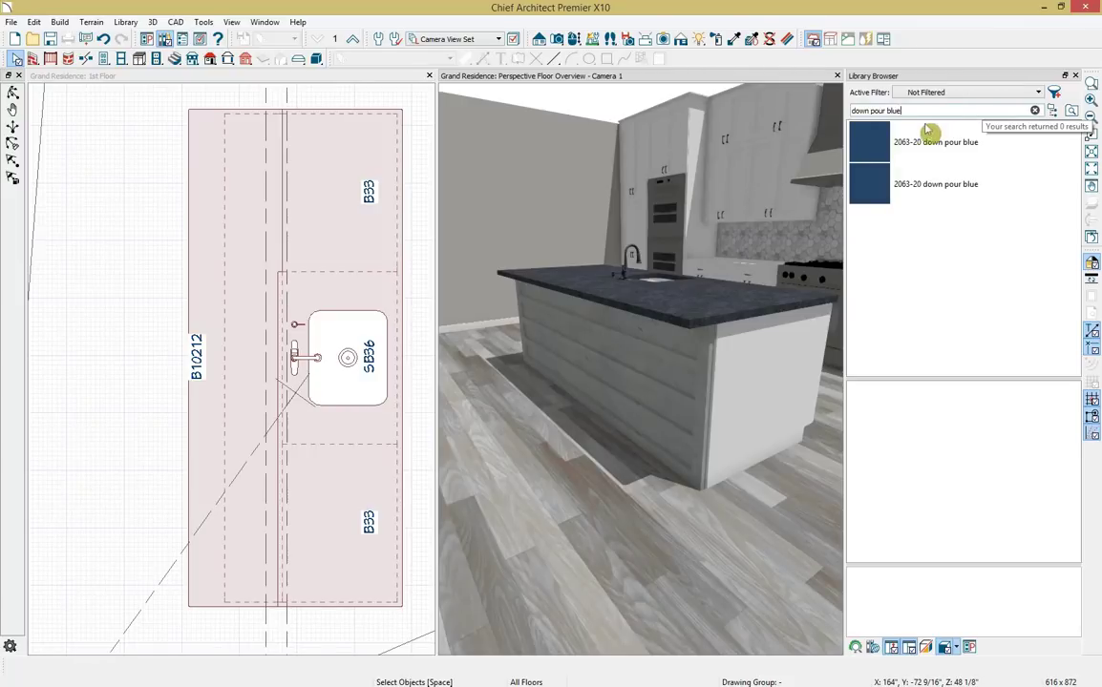
{"action": "left_click", "coordinate": [897, 143]}
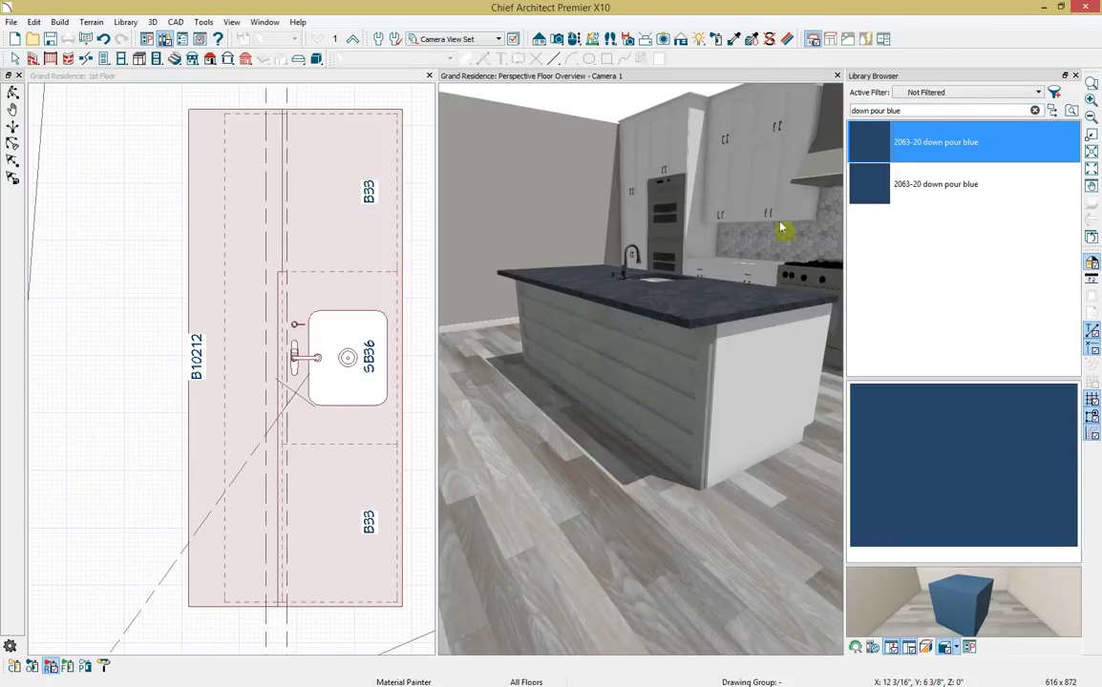
{"action": "left_click", "coordinate": [698, 370]}
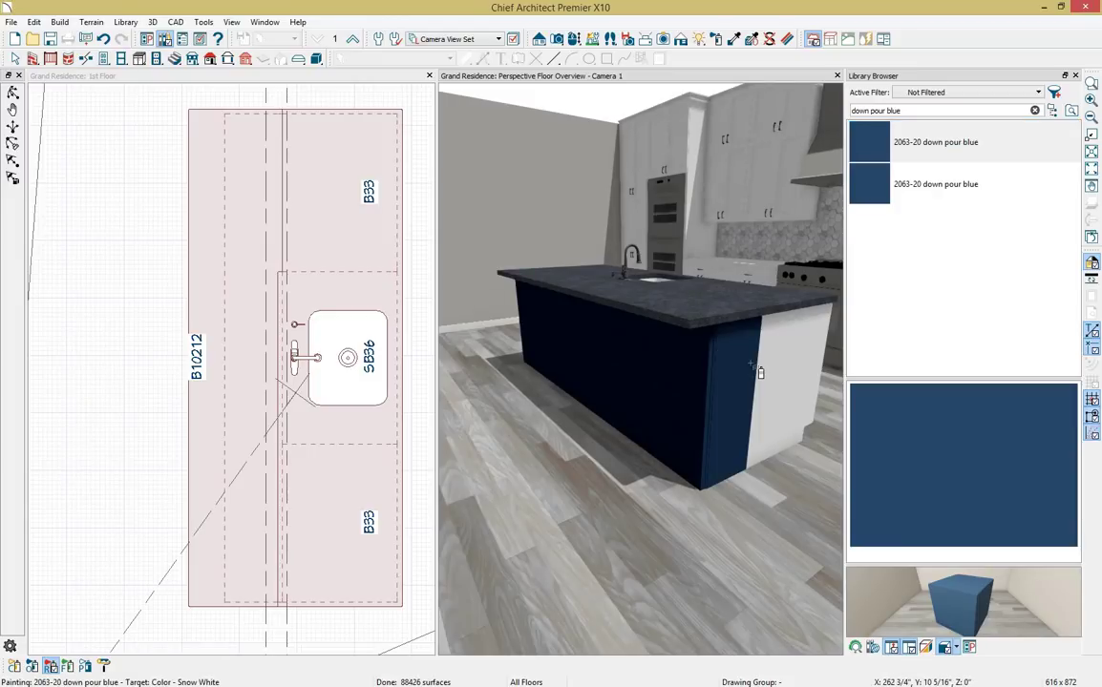
{"action": "left_click", "coordinate": [761, 372]}
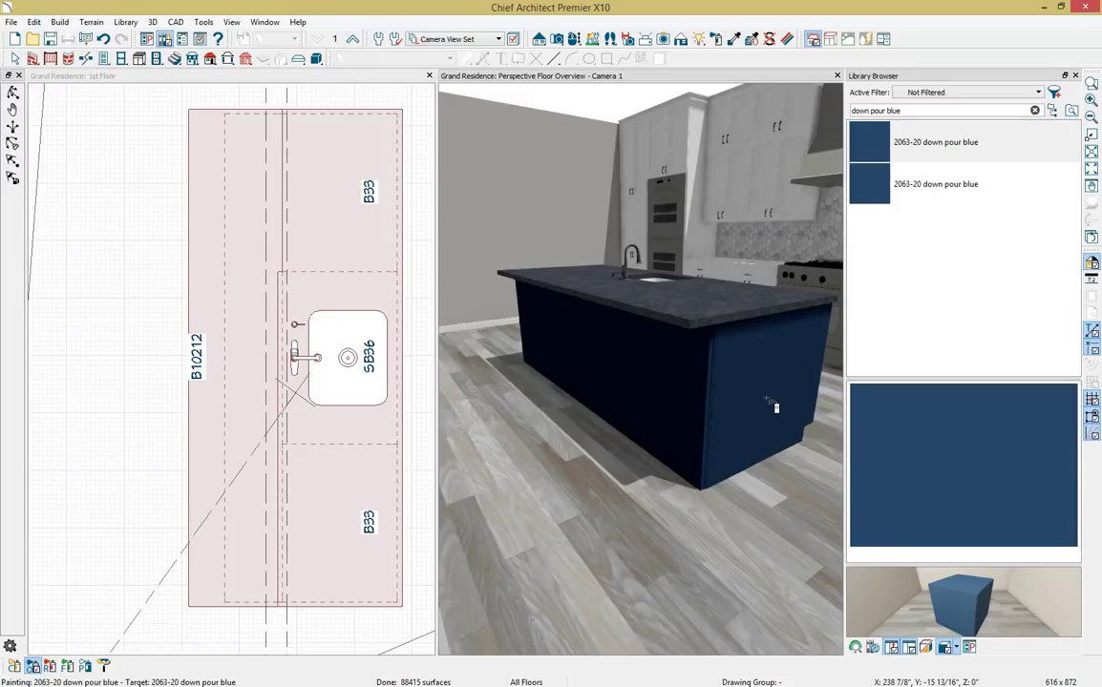
Paint the island's remaining white sink base and far base cabinet with 2063-20 down pour blue.
{"action": "left_click", "coordinate": [574, 39]}
{"action": "left_click_drag", "start_coordinate": [741, 210], "coordinate": [648, 269]}
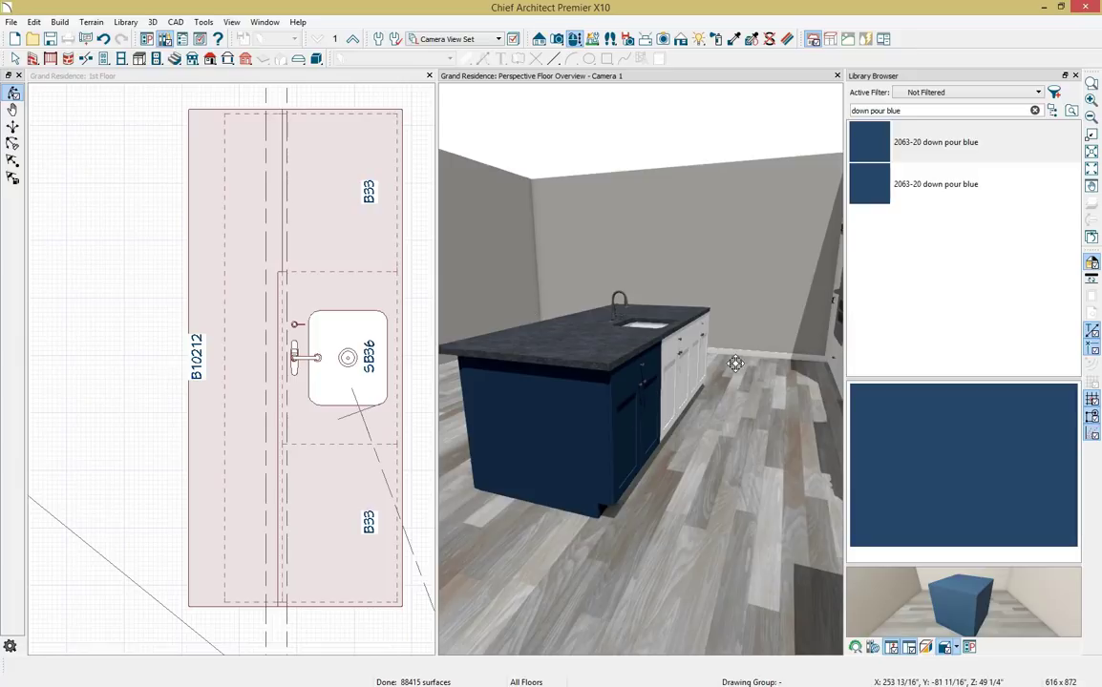
{"action": "left_click", "coordinate": [733, 38]}
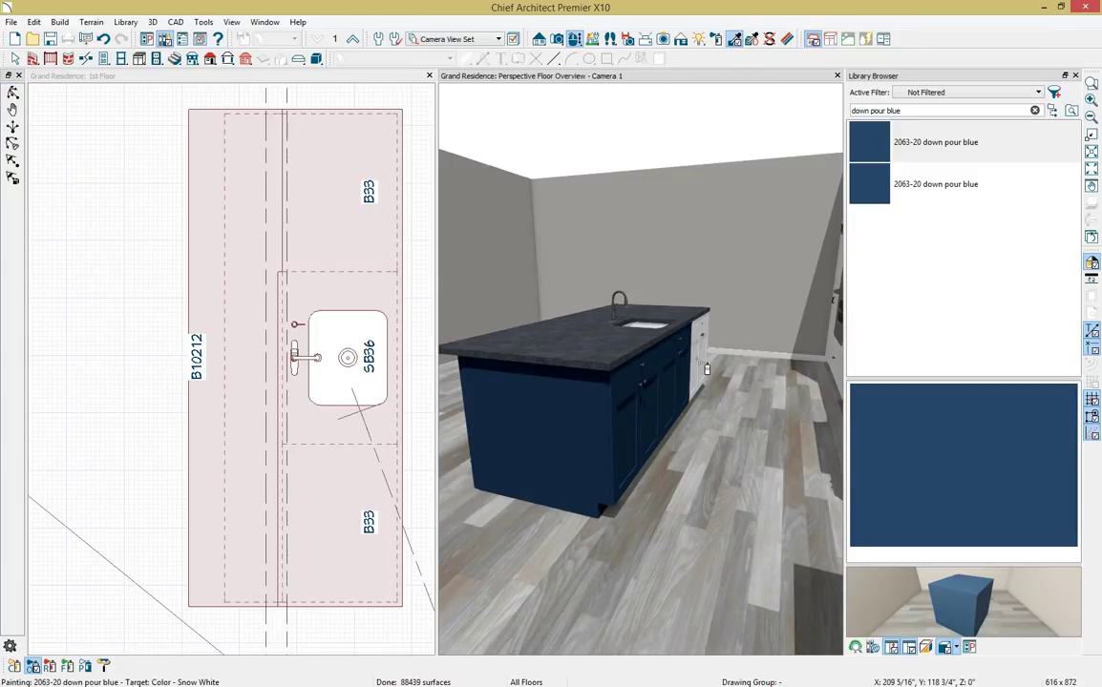
{"action": "left_click", "coordinate": [671, 399]}
{"action": "key", "text": "Escape"}
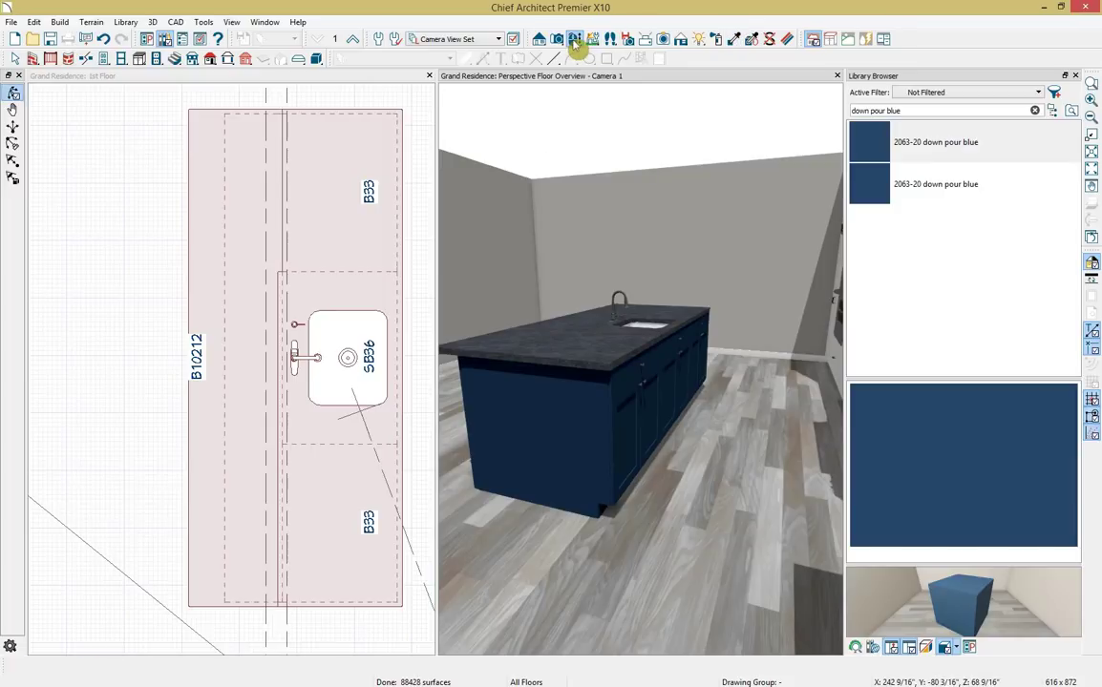
Paint the island countertop with the Swanbridge material.
{"action": "left_click_drag", "start_coordinate": [517, 310], "coordinate": [646, 305]}
{"action": "left_click", "coordinate": [734, 38]}
{"action": "left_click", "coordinate": [748, 303]}
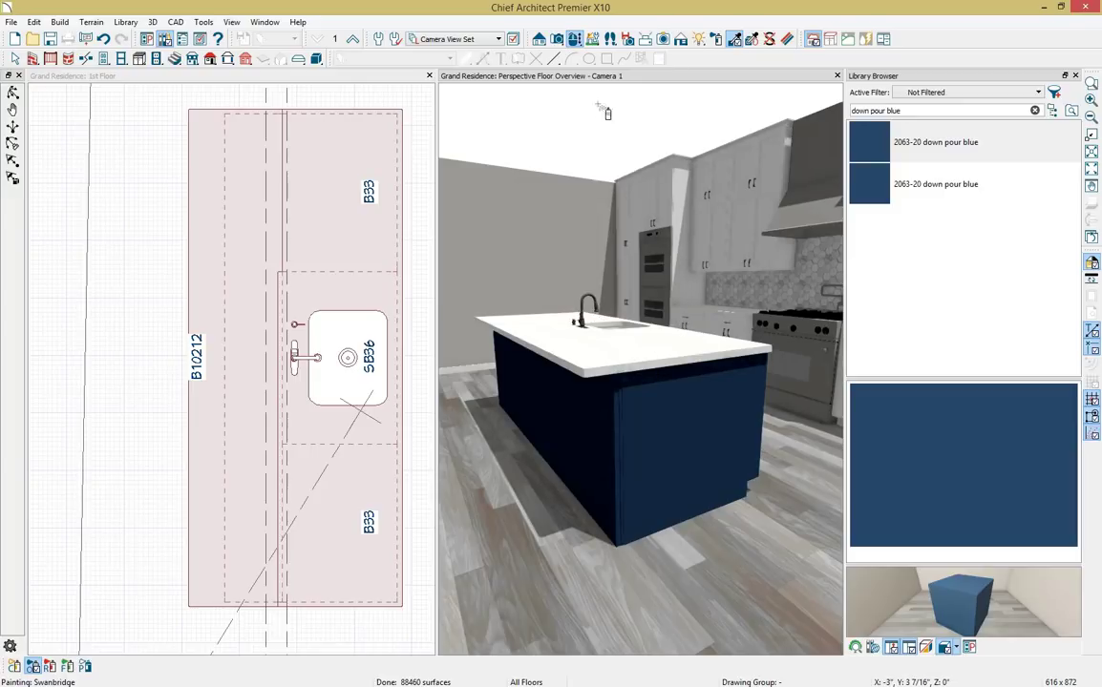
{"action": "key", "text": "Escape"}
Copy only the Door Handle Material, Door Handle Style and Drawer Handle Style properties from the base cabinet beside the range to the island cabinets.
{"action": "mouse_move", "coordinate": [613, 256]}
{"action": "middle_mouse_down"}
{"action": "mouse_move", "coordinate": [650, 286]}
{"action": "mouse_move", "coordinate": [710, 237]}
{"action": "middle_mouse_up"}
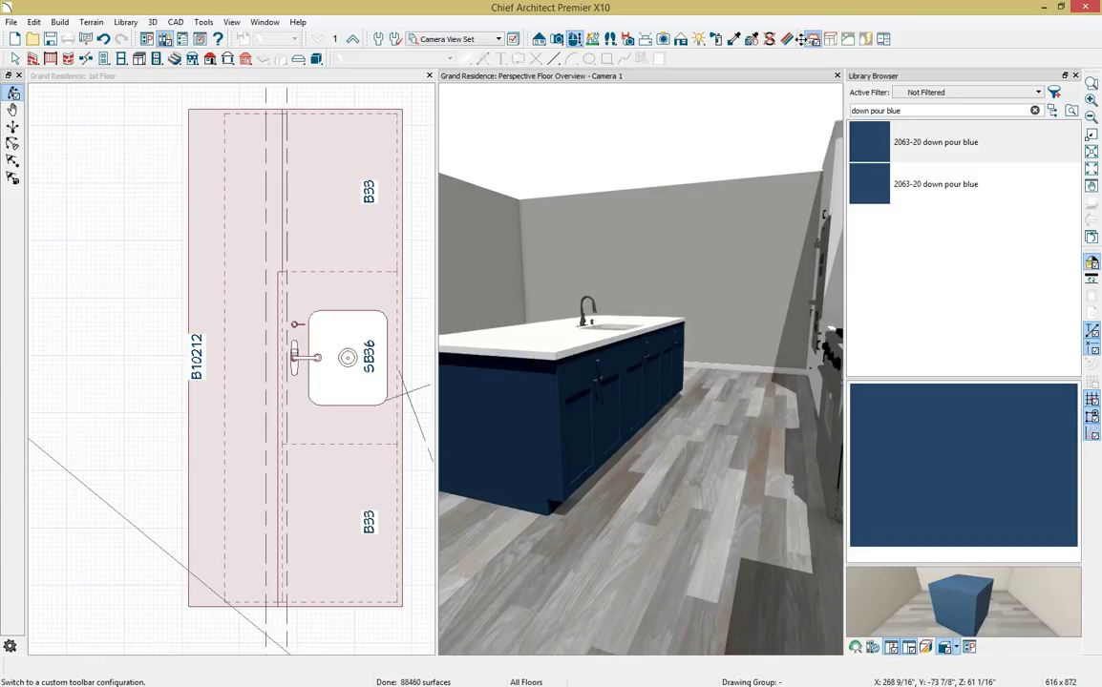
{"action": "left_click", "coordinate": [751, 39]}
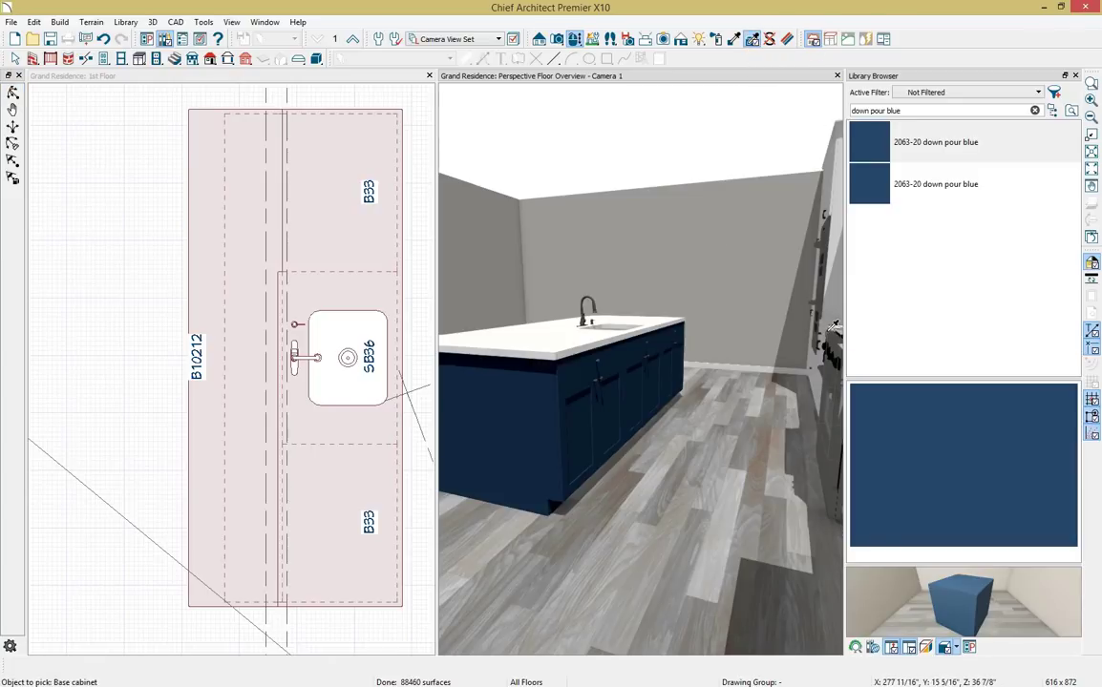
{"action": "left_click", "coordinate": [833, 317]}
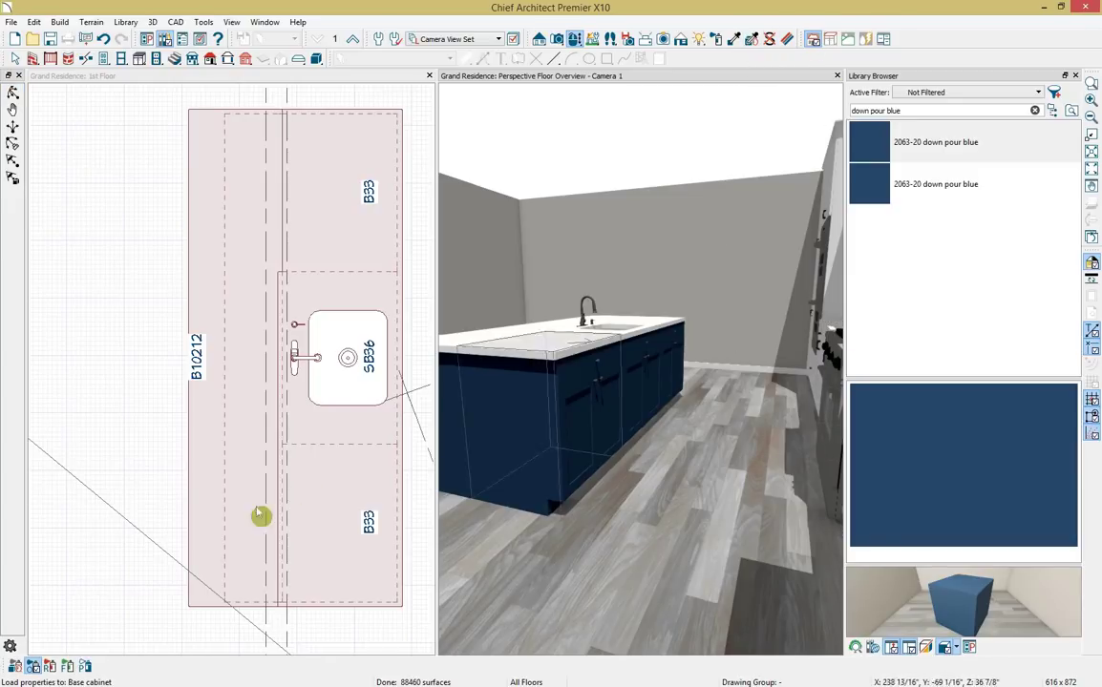
{"action": "left_click", "coordinate": [14, 665]}
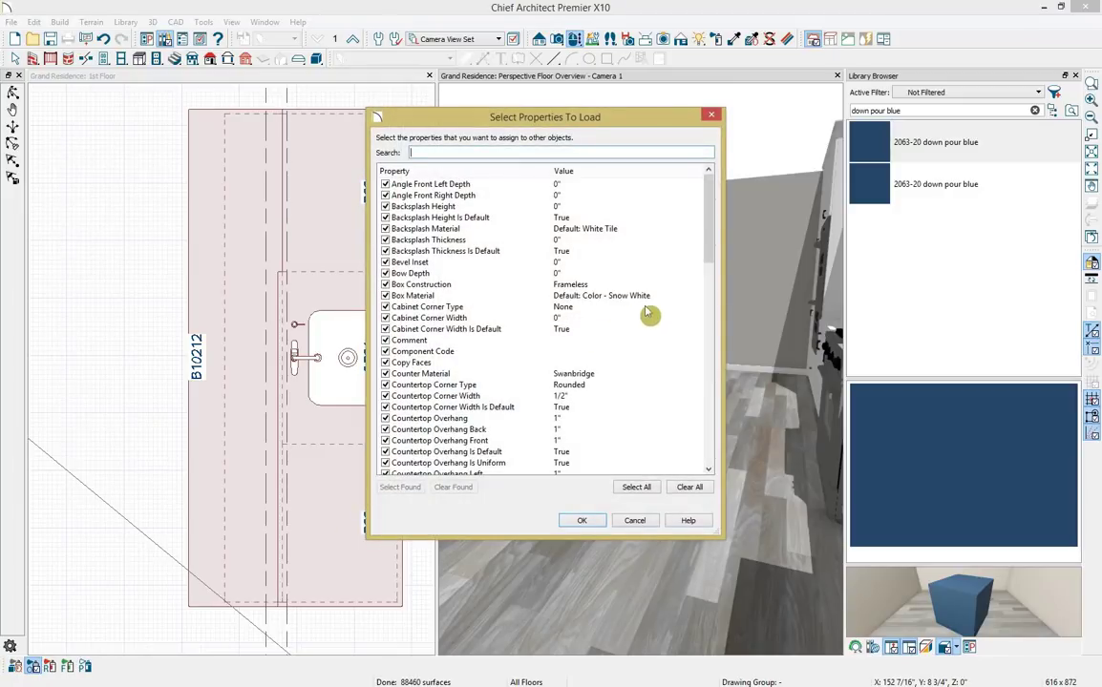
{"action": "left_click", "coordinate": [688, 487]}
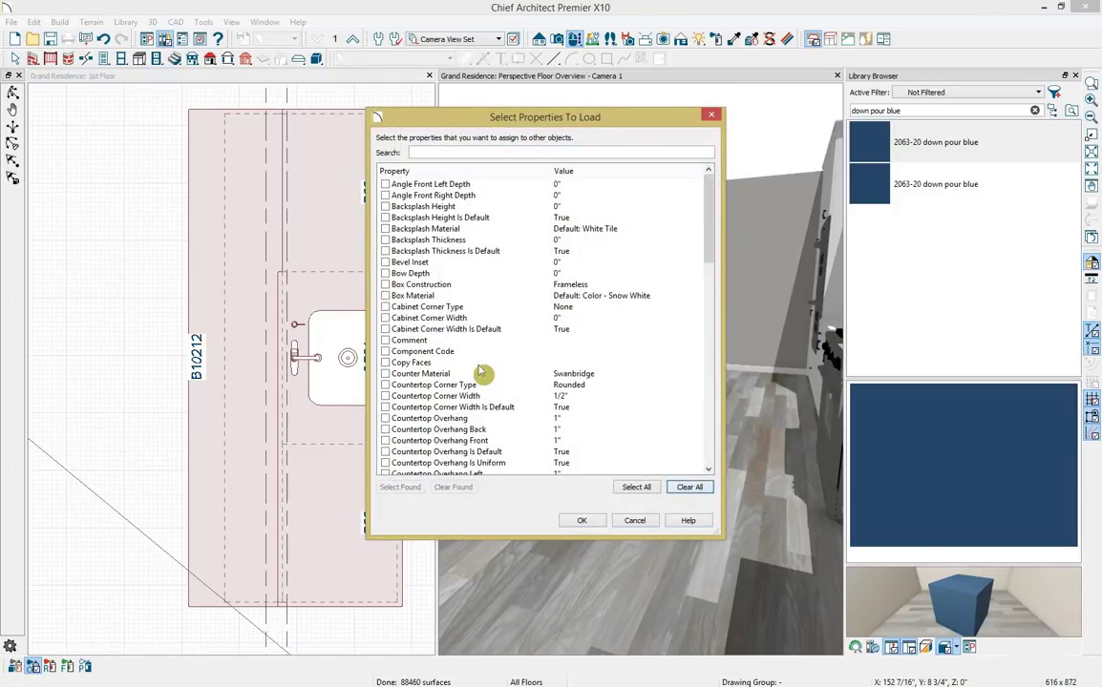
{"action": "scroll", "coordinate": [482, 372], "scroll_direction": "down", "scroll_amount": 7}
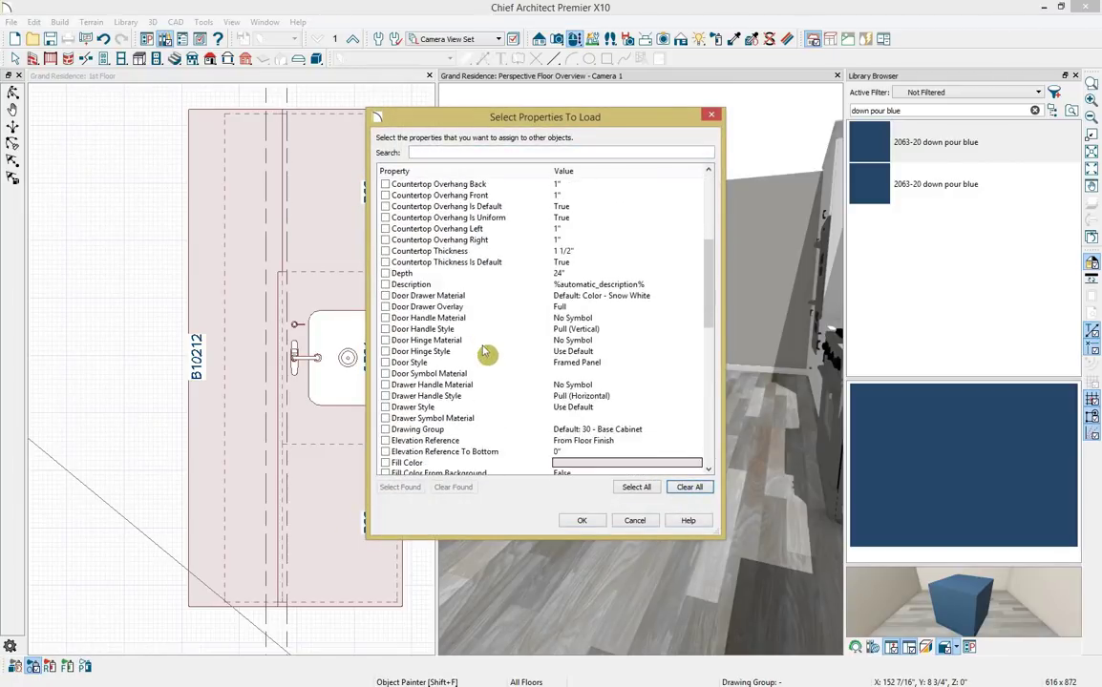
{"action": "scroll", "coordinate": [484, 354], "scroll_direction": "down", "scroll_amount": 1}
{"action": "left_click", "coordinate": [385, 284]}
{"action": "left_click", "coordinate": [384, 296]}
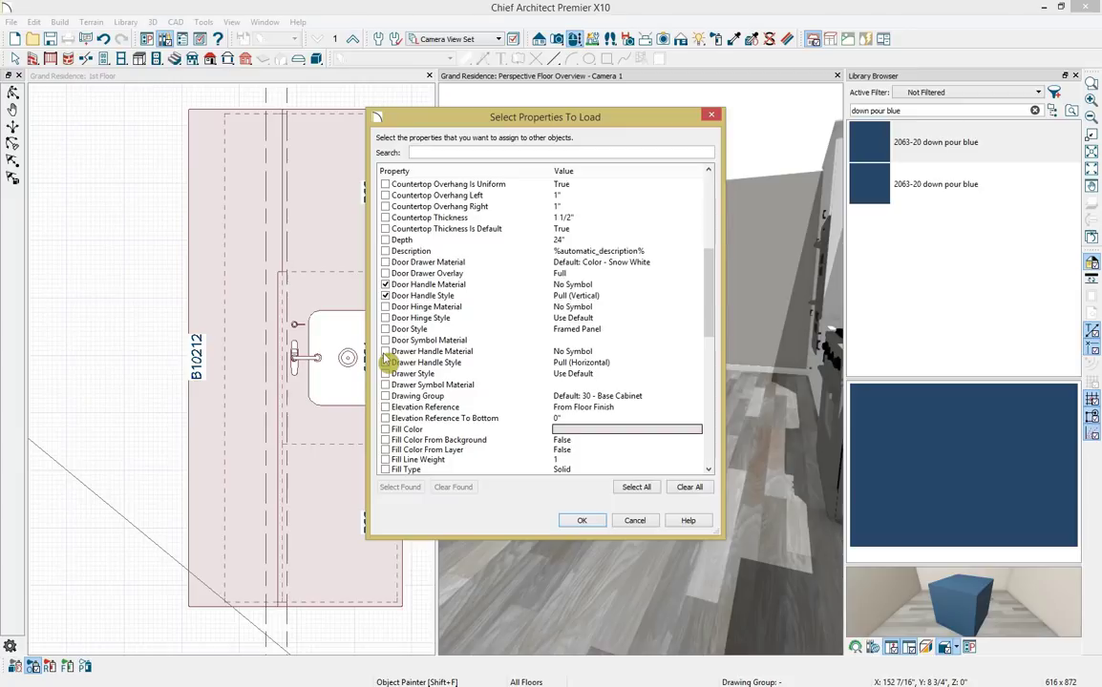
{"action": "left_click", "coordinate": [385, 362]}
{"action": "left_click", "coordinate": [582, 520]}
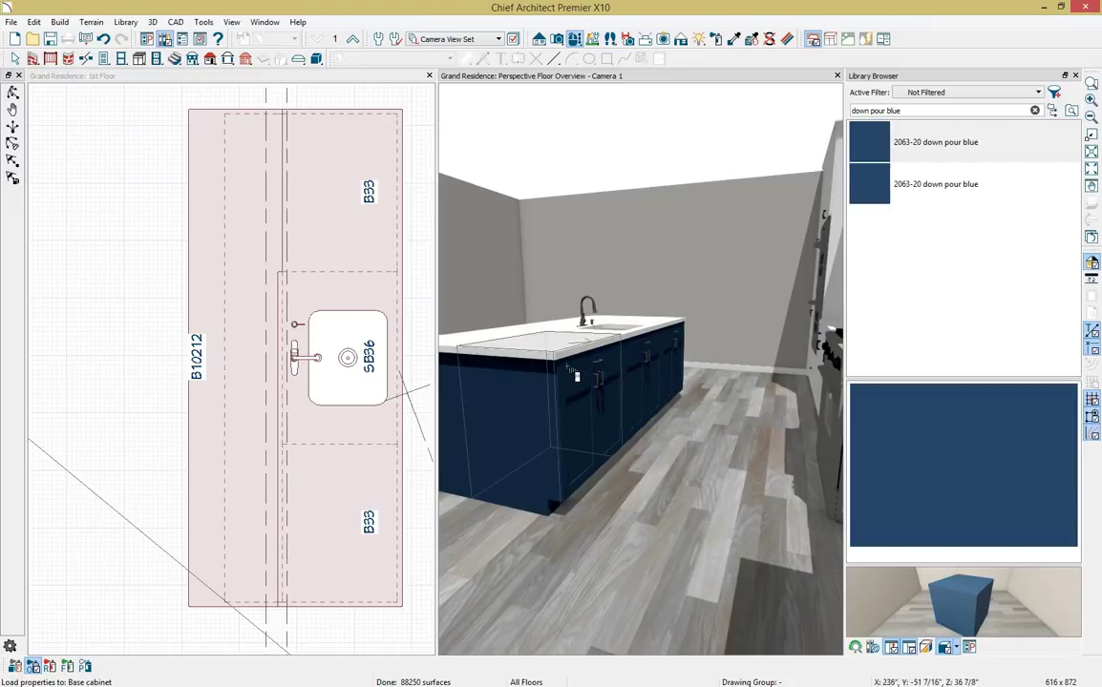
Close the perspective camera view and frame the whole island in the 1st Floor plan.
{"action": "left_click", "coordinate": [836, 77]}
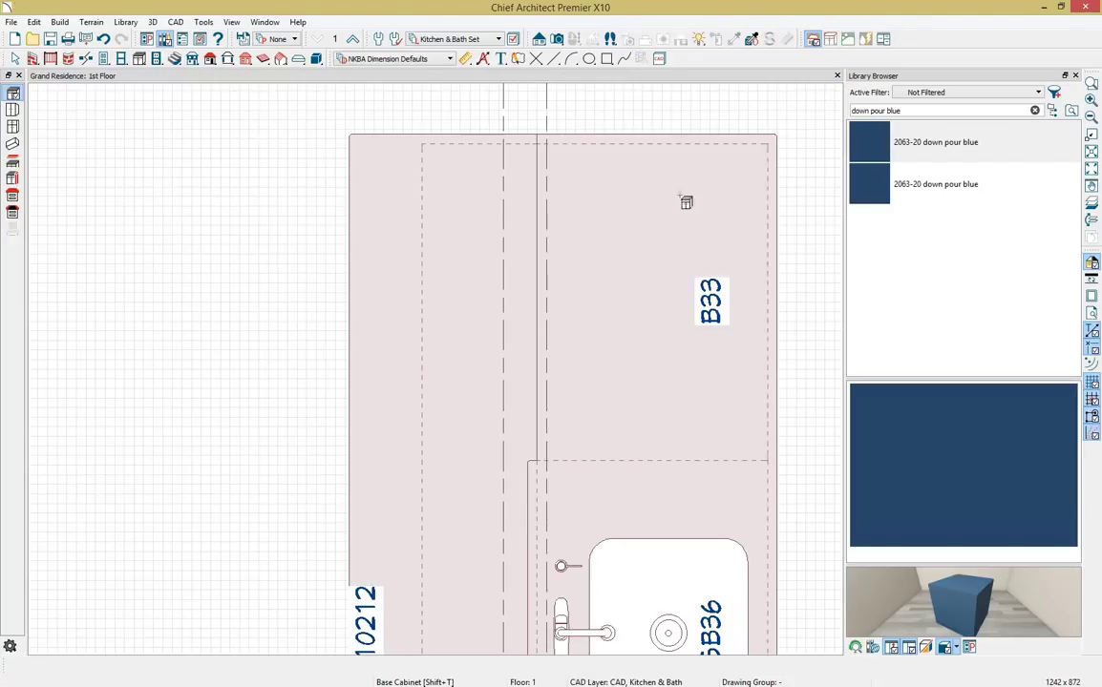
{"action": "scroll", "coordinate": [548, 394], "scroll_direction": "down", "scroll_amount": 5}
{"action": "middle_click_drag", "start_coordinate": [595, 340], "coordinate": [572, 265]}
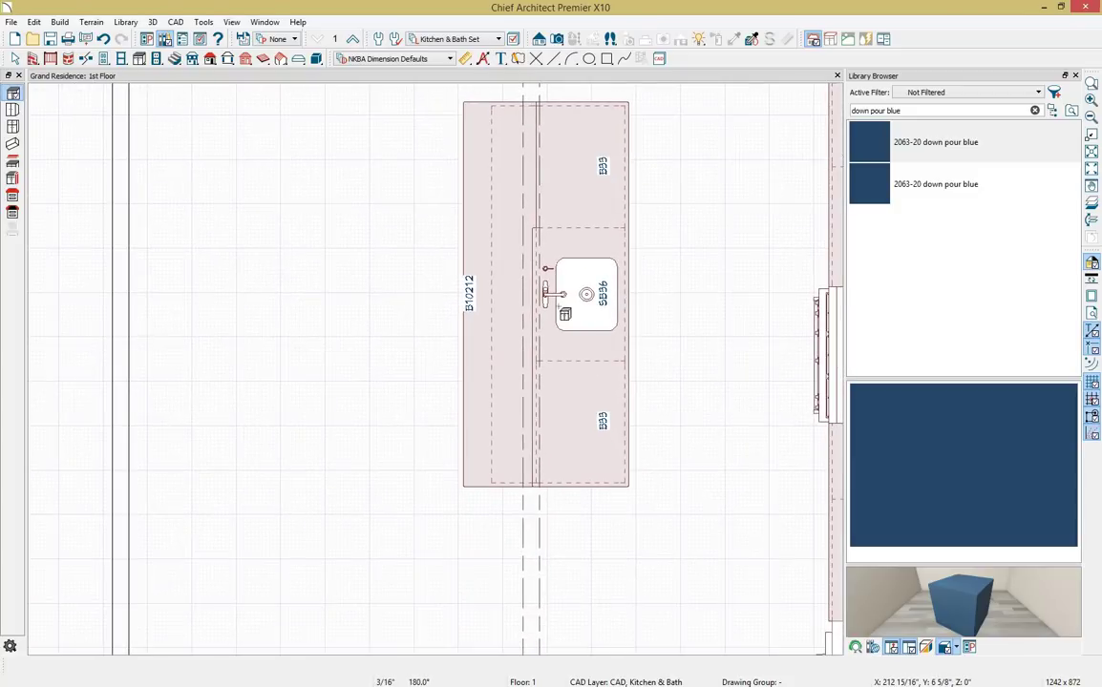
Create a full camera view looking across the island at the range wall and tile it beside the 1st Floor plan.
{"action": "left_click", "coordinate": [557, 38]}
{"action": "left_click_drag", "start_coordinate": [214, 625], "coordinate": [432, 561]}
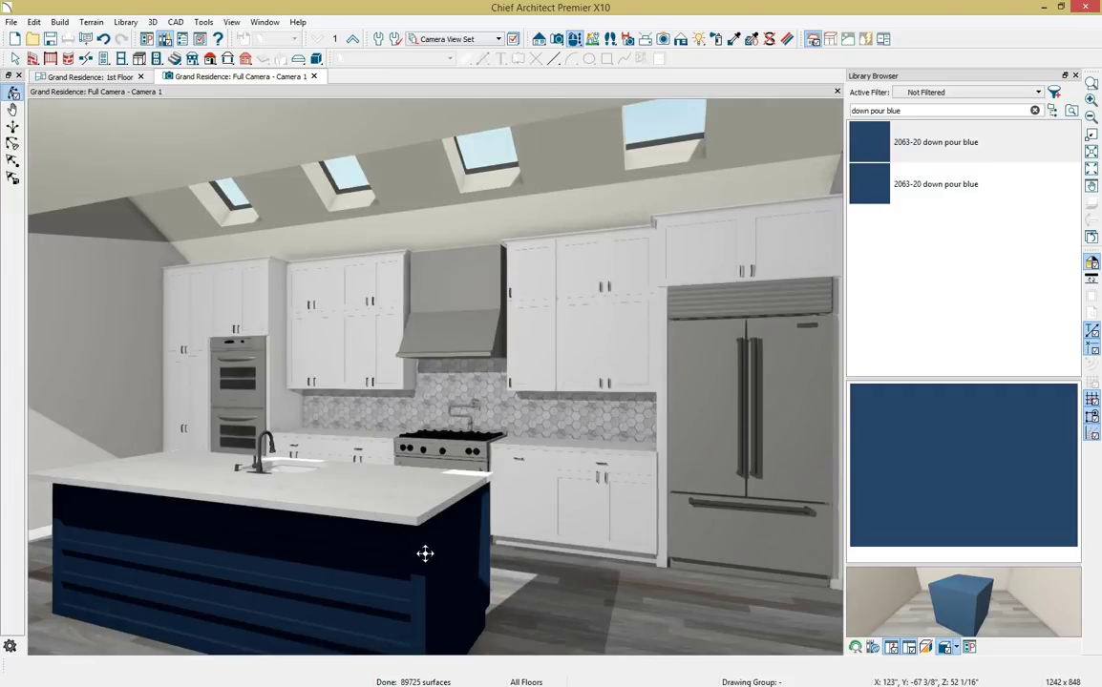
{"action": "left_click_drag", "start_coordinate": [423, 553], "coordinate": [407, 385]}
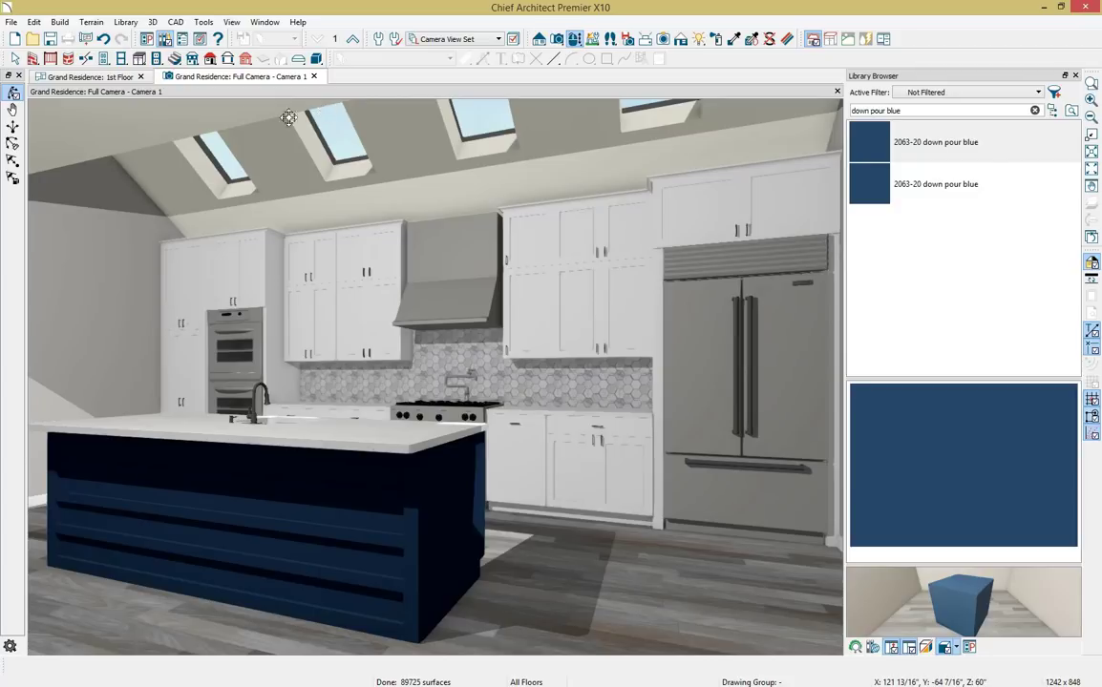
{"action": "left_click_drag", "start_coordinate": [88, 76], "coordinate": [130, 362]}
{"action": "middle_click_drag", "start_coordinate": [252, 302], "coordinate": [224, 442]}
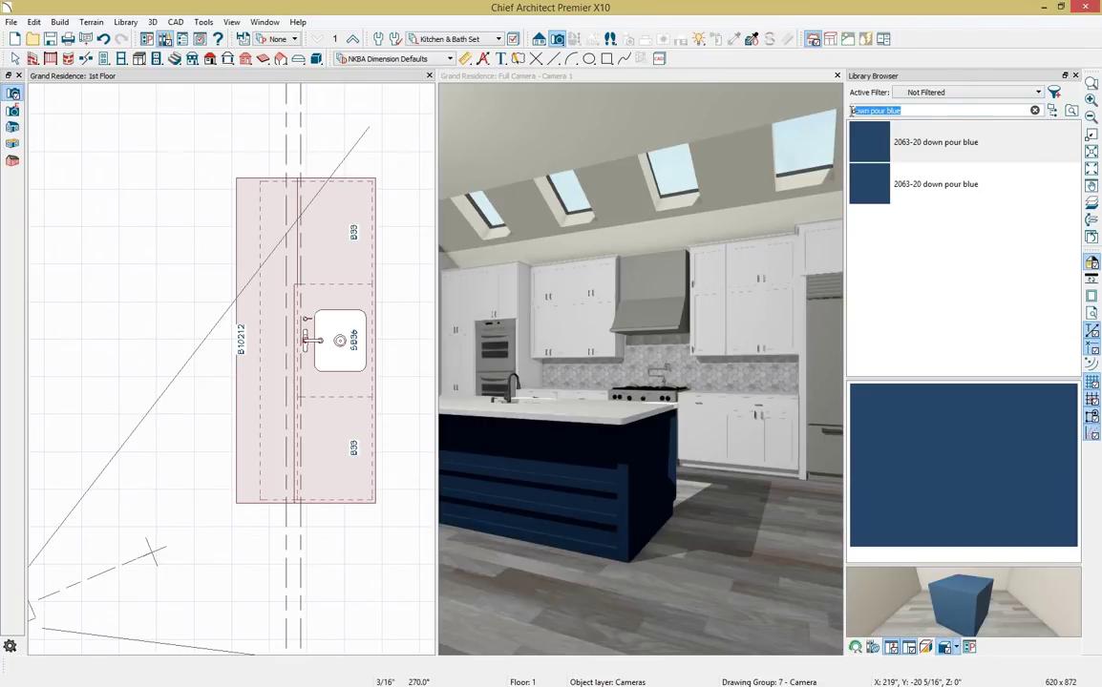
Place Glass Jar Pendant 03 from the Kitchen X10 library folder over one end of the island, nudged toward the seating side.
{"action": "key", "text": "BackSpace"}
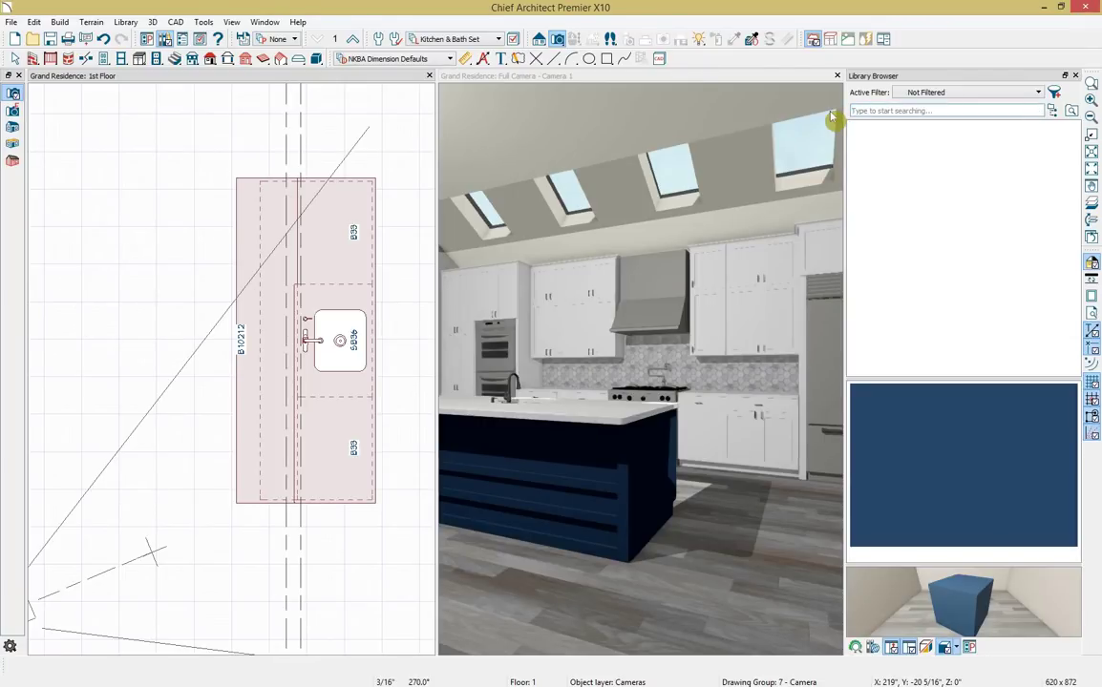
{"action": "scroll", "coordinate": [907, 315], "scroll_direction": "down", "scroll_amount": 2}
{"action": "left_click", "coordinate": [907, 313]}
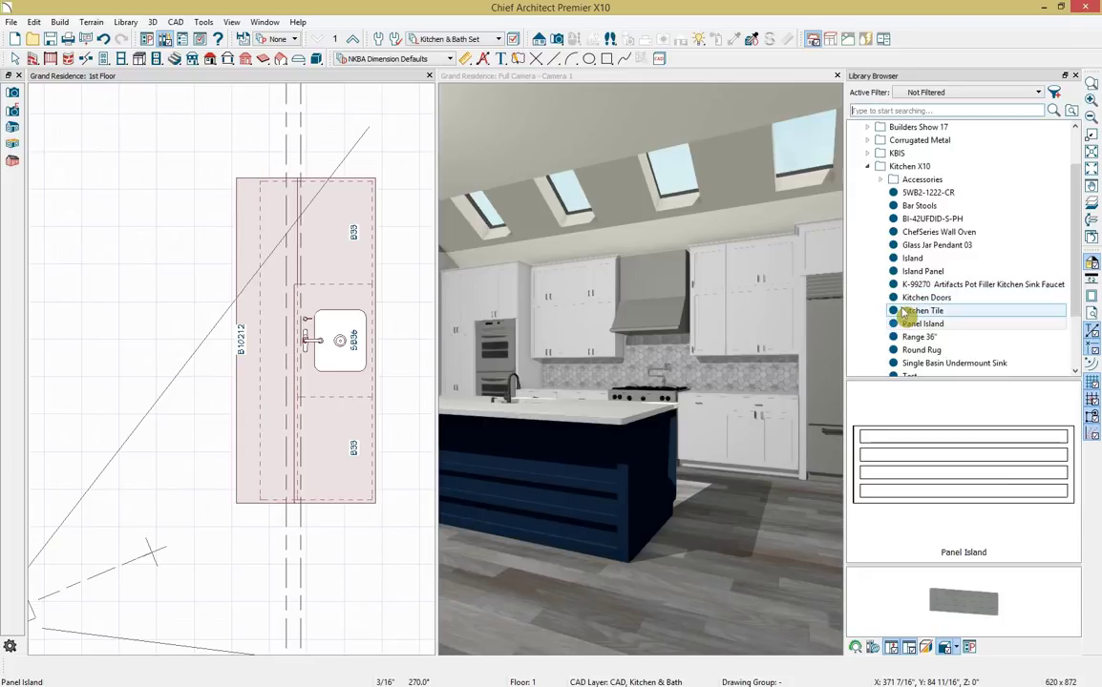
{"action": "scroll", "coordinate": [983, 315], "scroll_direction": "down", "scroll_amount": 1}
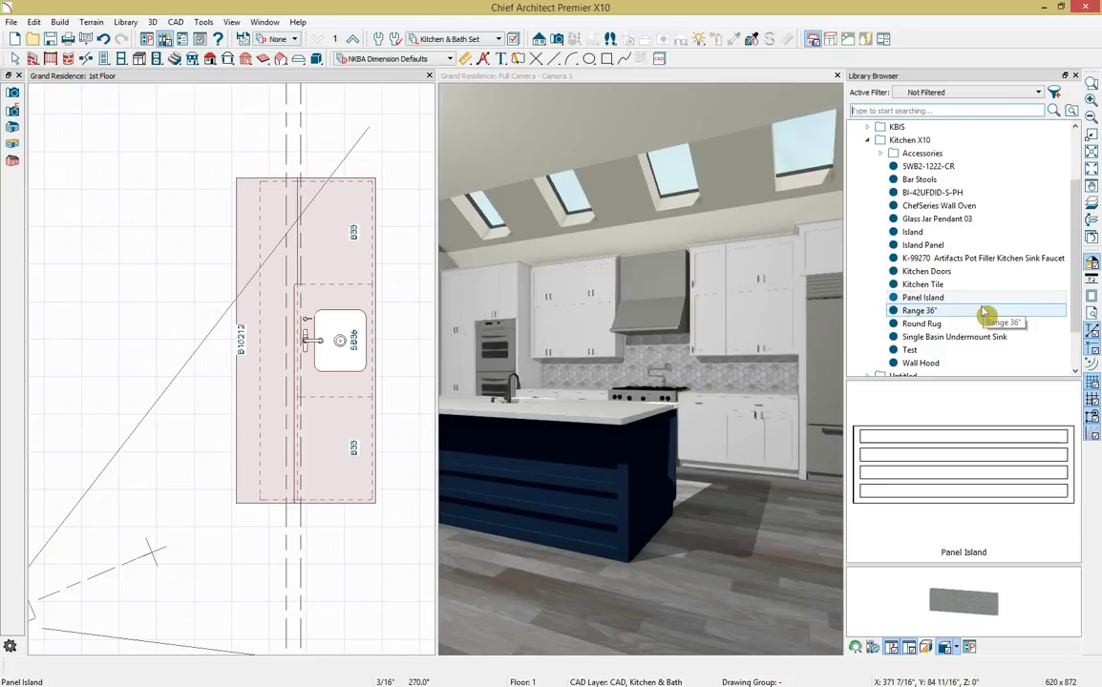
{"action": "left_click", "coordinate": [940, 218]}
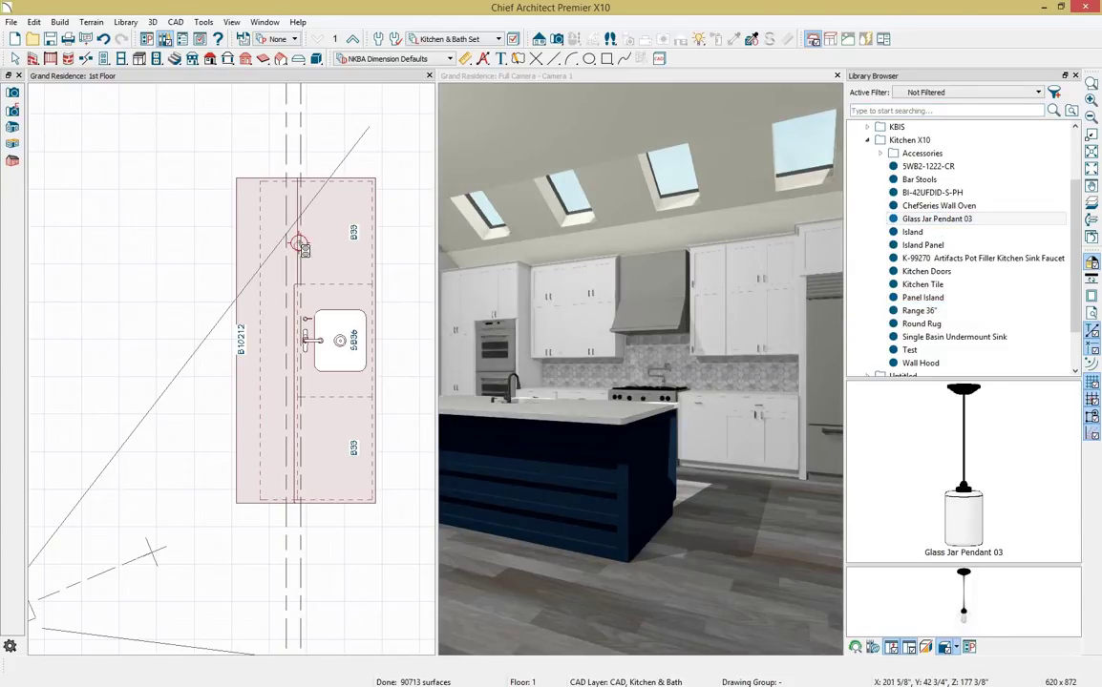
{"action": "left_click", "coordinate": [298, 243]}
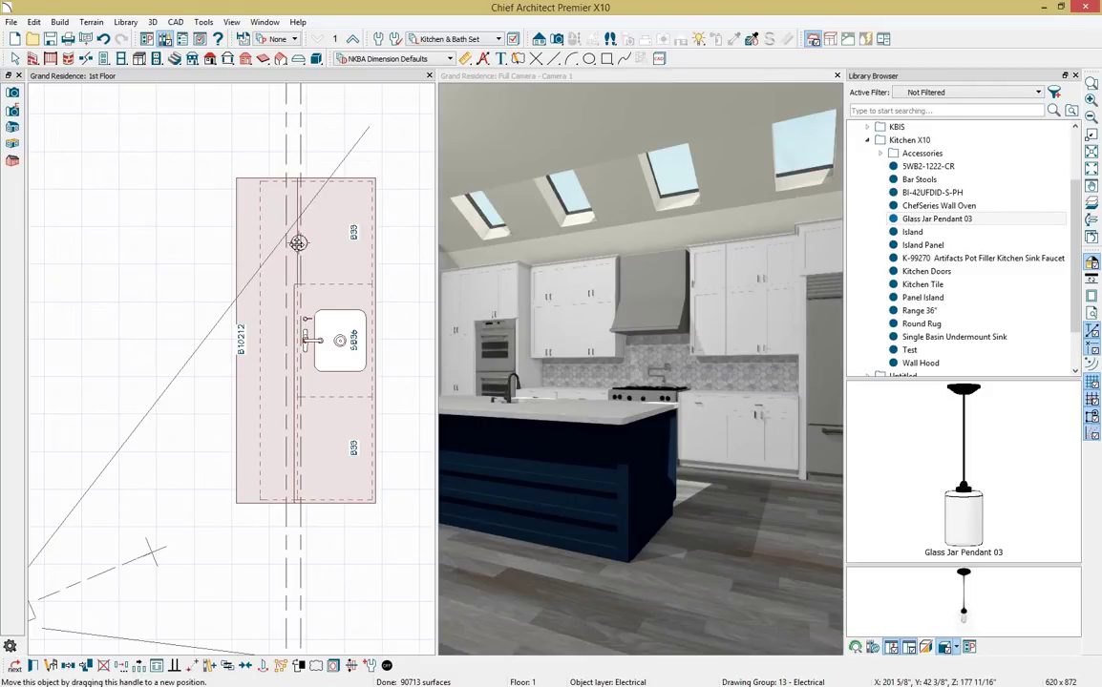
{"action": "left_click_drag", "start_coordinate": [286, 245], "coordinate": [280, 242]}
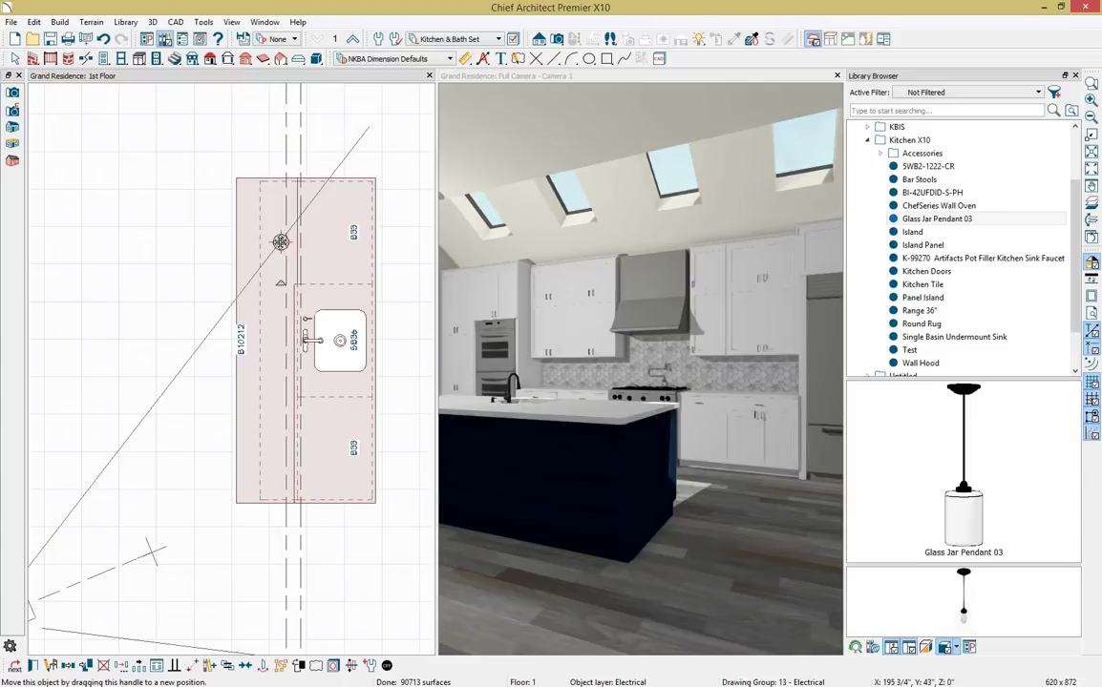
Multiple-copy the pendant along the island's length with evenly distributed copies, making a row of three.
{"action": "left_click", "coordinate": [229, 462]}
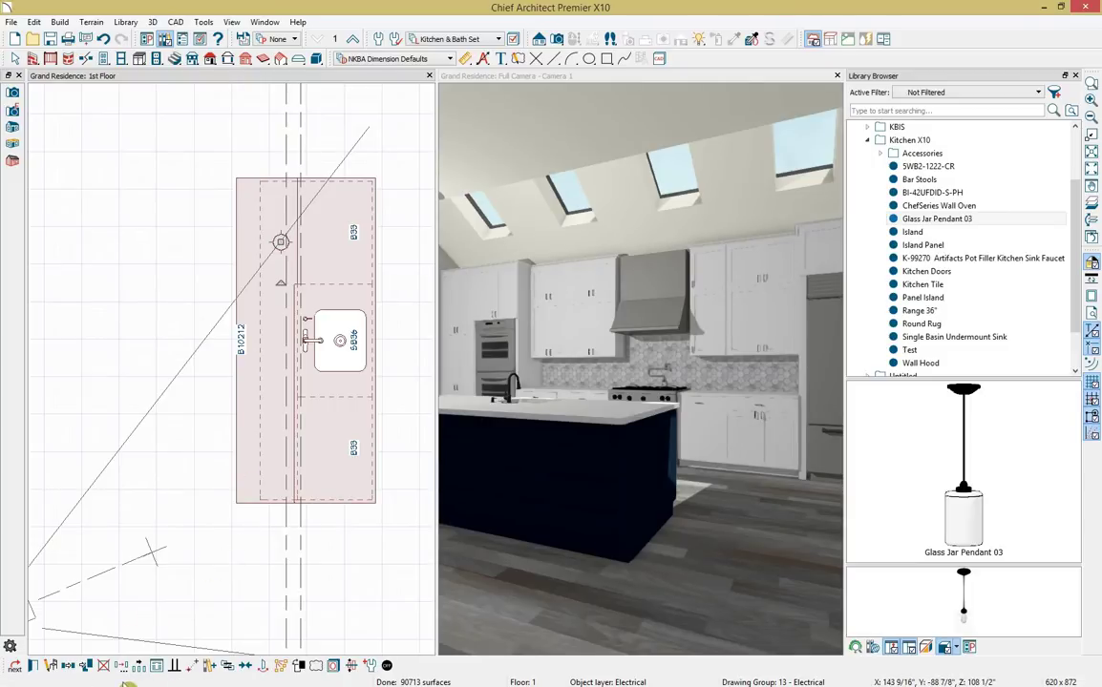
{"action": "double_click", "coordinate": [50, 665]}
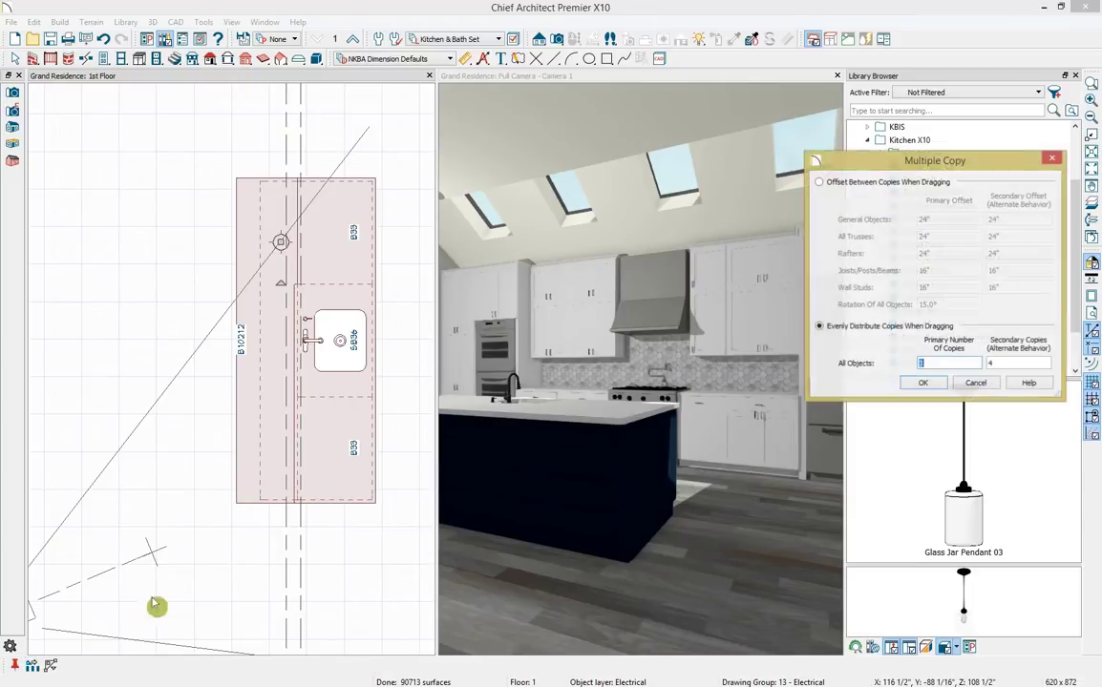
{"action": "left_click", "coordinate": [922, 382]}
{"action": "left_click_drag", "start_coordinate": [282, 245], "coordinate": [293, 442]}
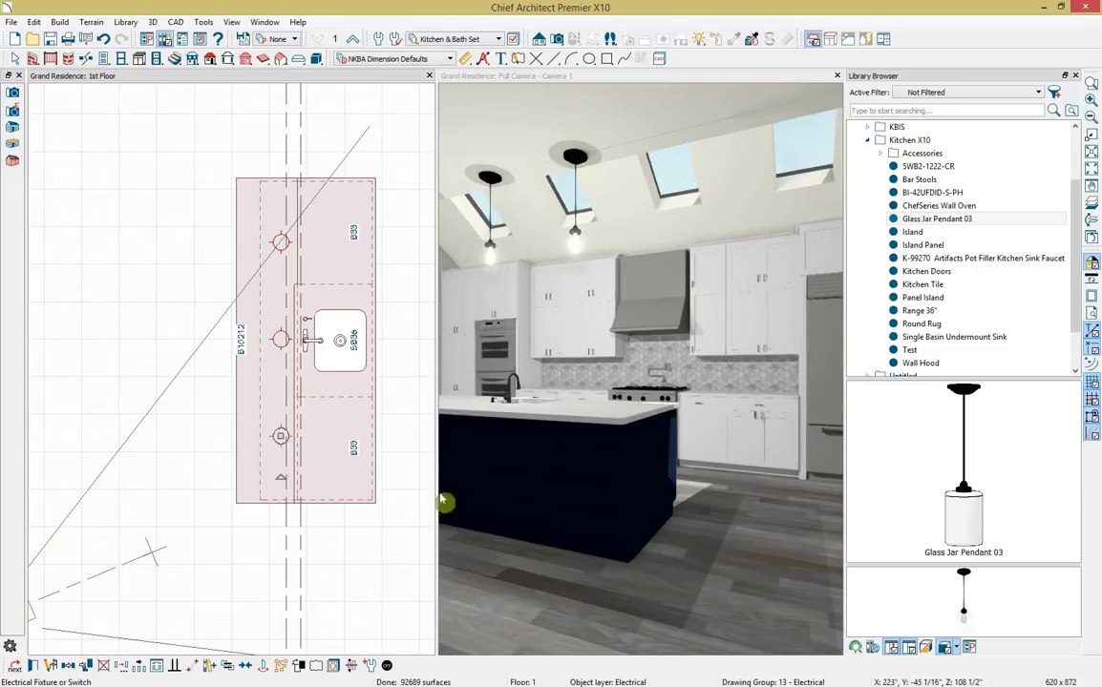
Turn off the display of the Walls, Invisible layer using the room divider crossing the island.
{"action": "left_click", "coordinate": [289, 528]}
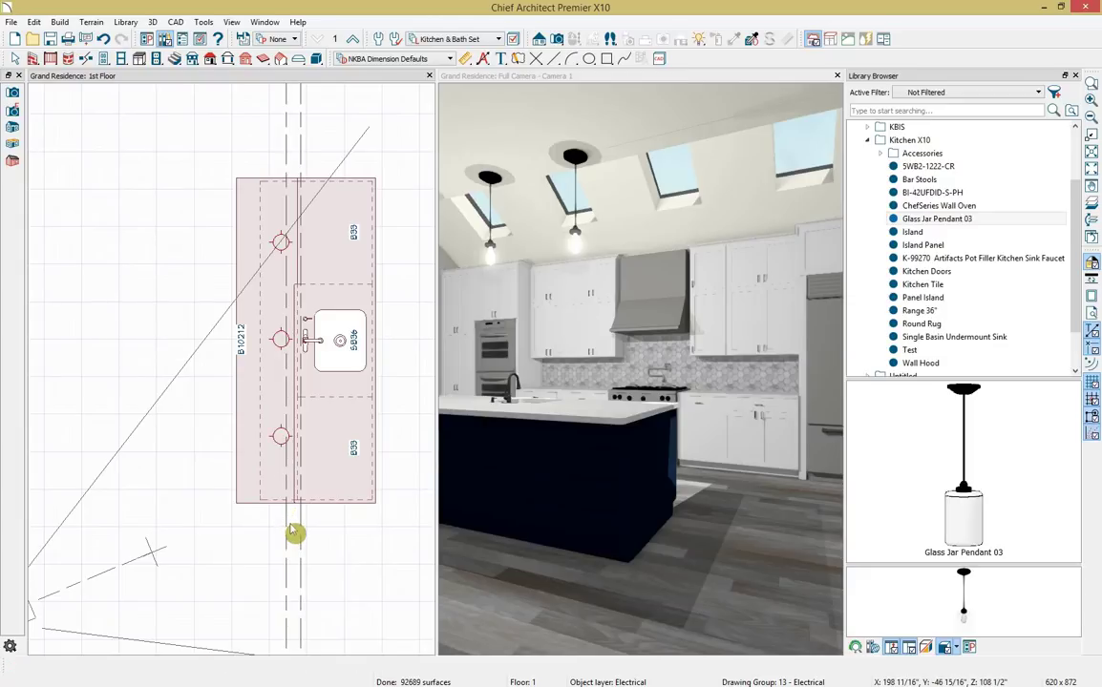
{"action": "left_click", "coordinate": [290, 528]}
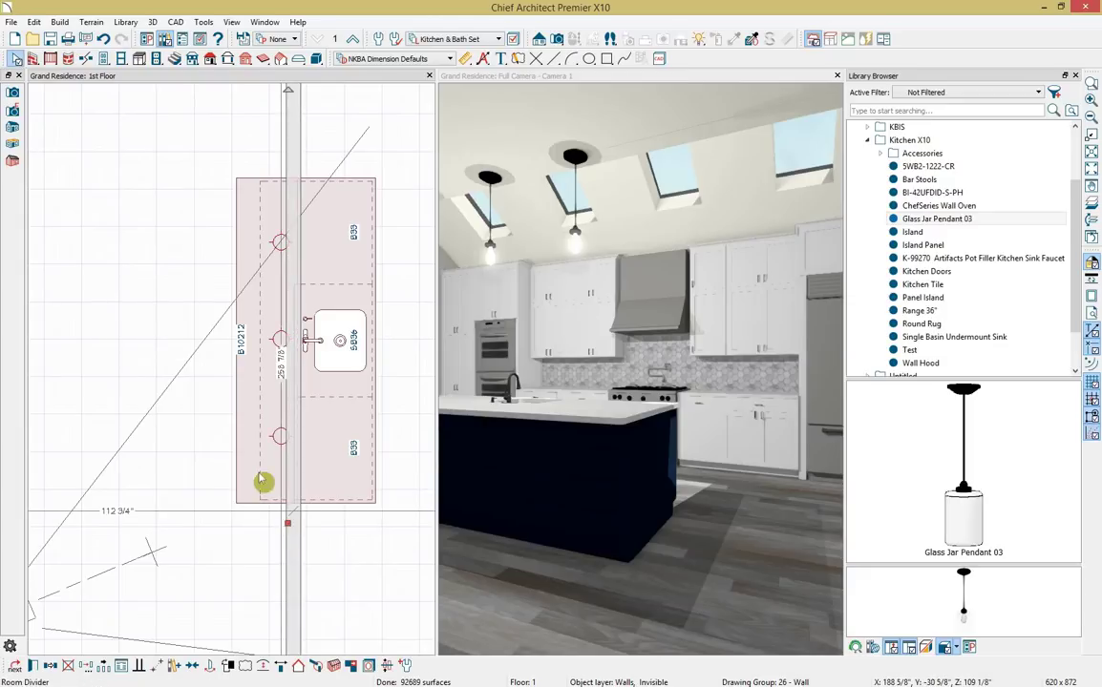
{"action": "left_click", "coordinate": [369, 667]}
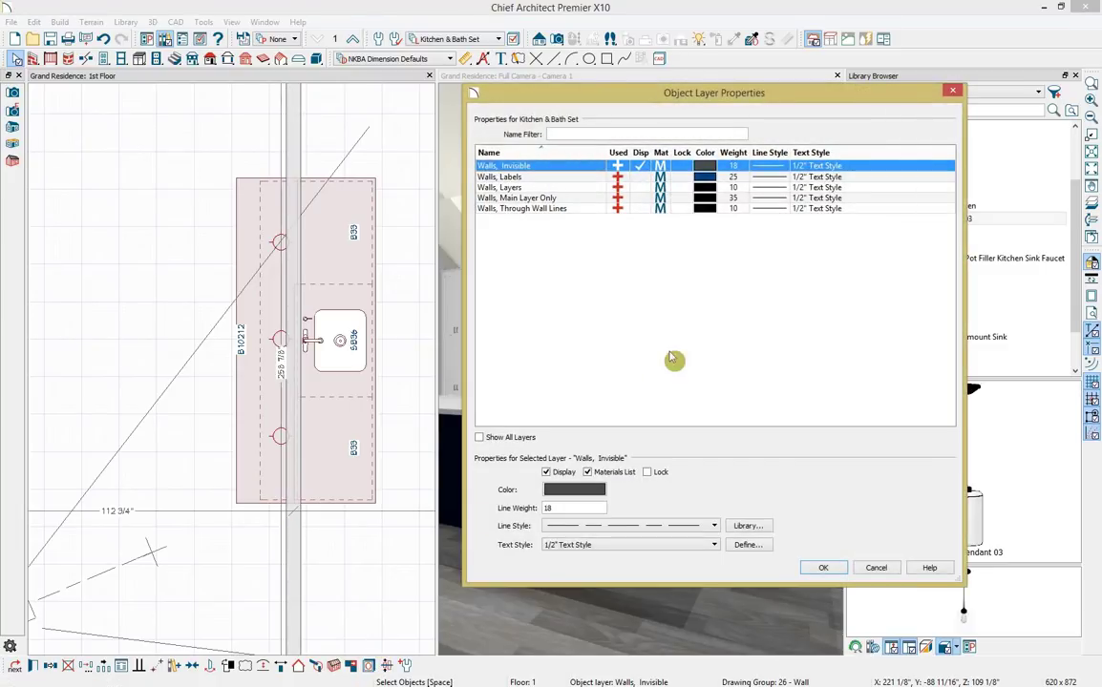
{"action": "left_click", "coordinate": [823, 567]}
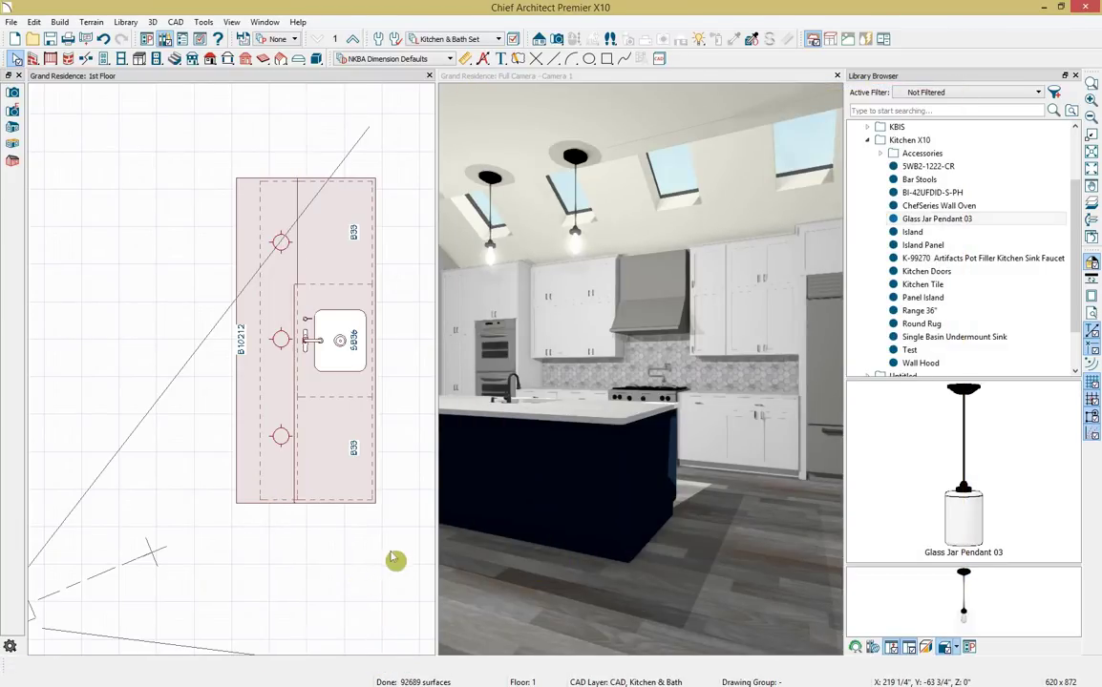
Group the whole island and its pendants into an architectural block and add the block to the library.
{"action": "left_click_drag", "start_coordinate": [381, 517], "coordinate": [239, 234]}
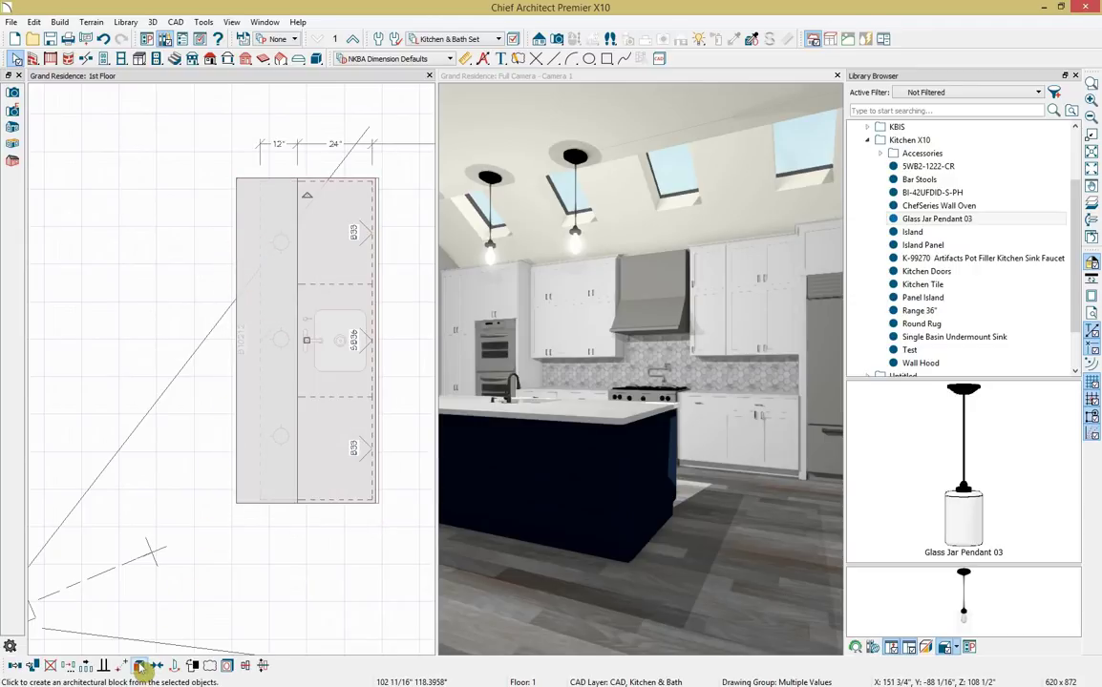
{"action": "left_click", "coordinate": [139, 666]}
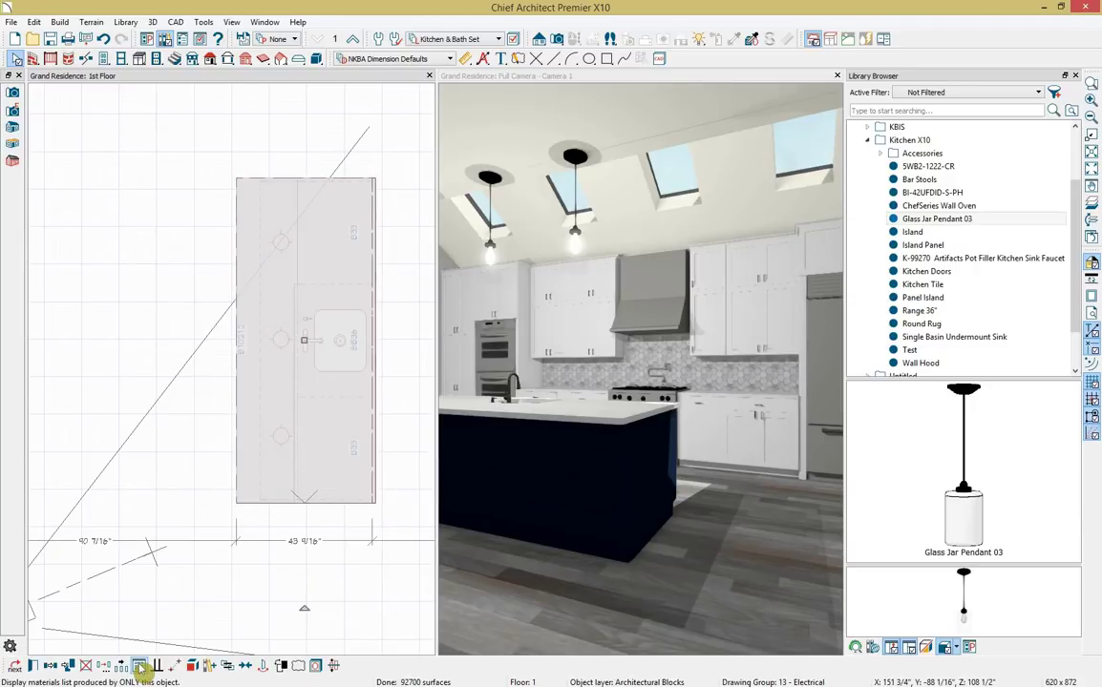
{"action": "left_click", "coordinate": [216, 669]}
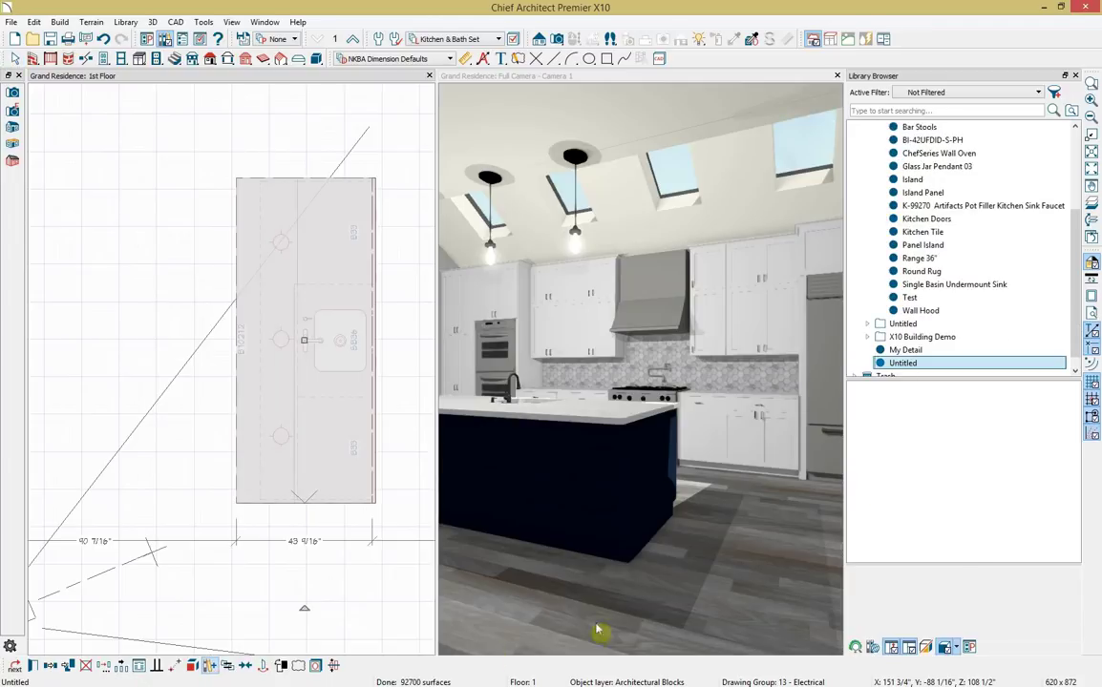
Rename the new library item Island blue and move it into the Kitchen X10 folder.
{"action": "right_click", "coordinate": [931, 368]}
{"action": "left_click", "coordinate": [950, 422]}
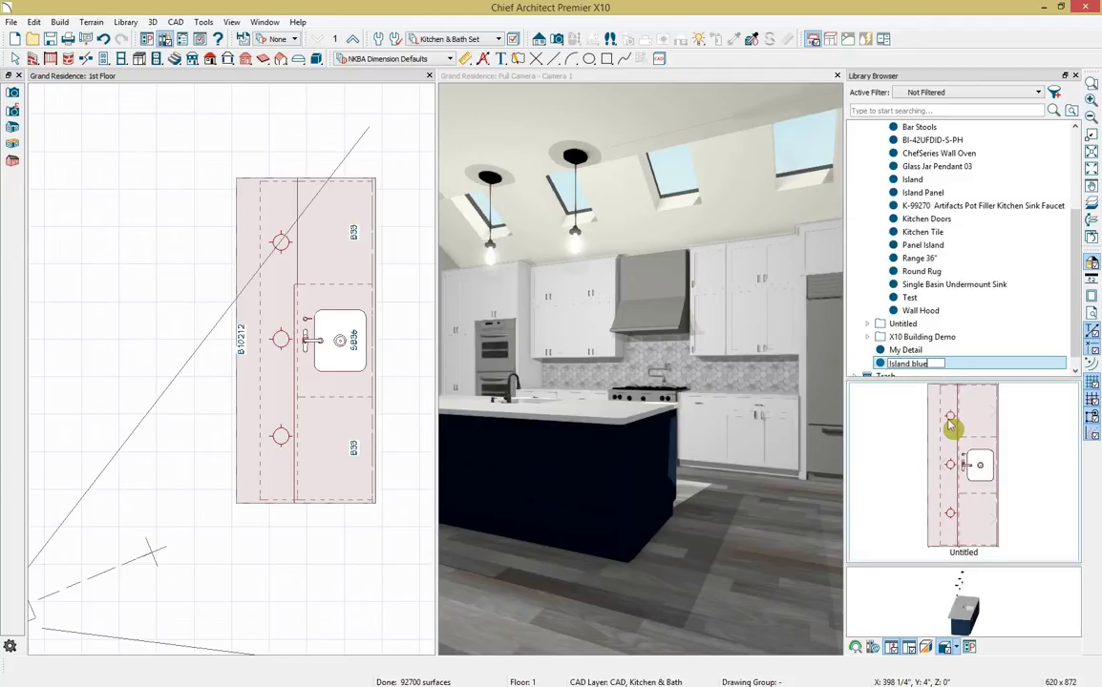
{"action": "type", "text": "Island blue"}
{"action": "key", "text": "Return"}
{"action": "left_click_drag", "start_coordinate": [907, 363], "coordinate": [897, 219]}
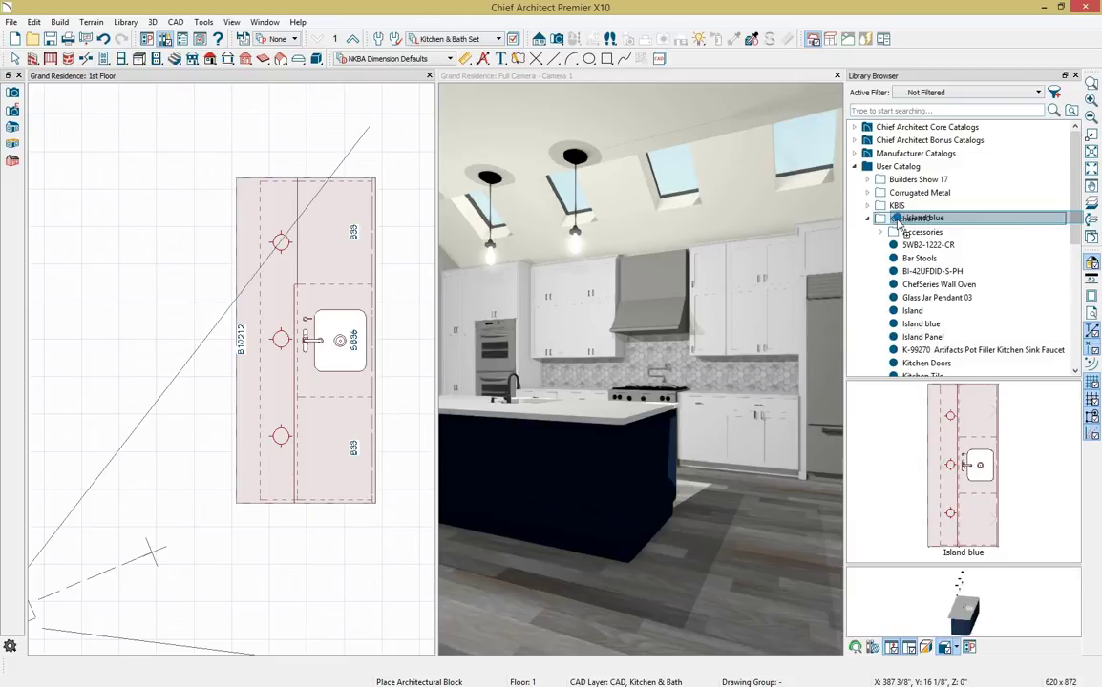
{"action": "left_click_drag", "start_coordinate": [897, 221], "coordinate": [899, 222]}
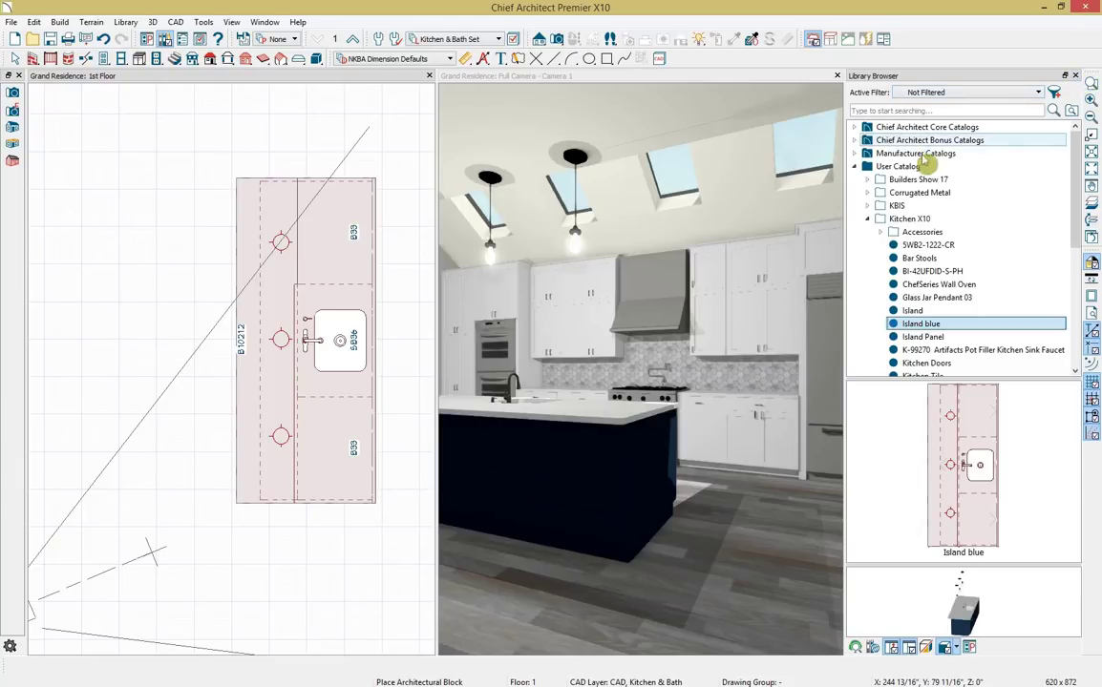
Enlarge the camera view by narrowing the library and floor plan, and turn the camera toward the blank wall beside the refrigerator.
{"action": "left_click_drag", "start_coordinate": [850, 222], "coordinate": [1047, 195]}
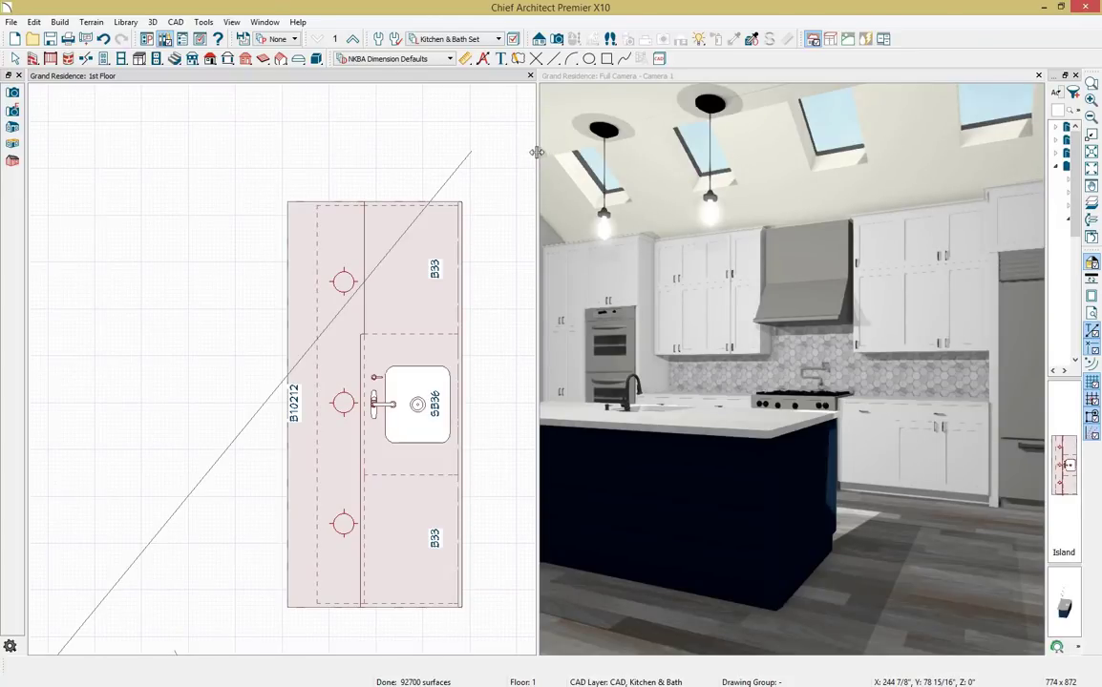
{"action": "scroll", "coordinate": [121, 310], "scroll_direction": "down", "scroll_amount": 5}
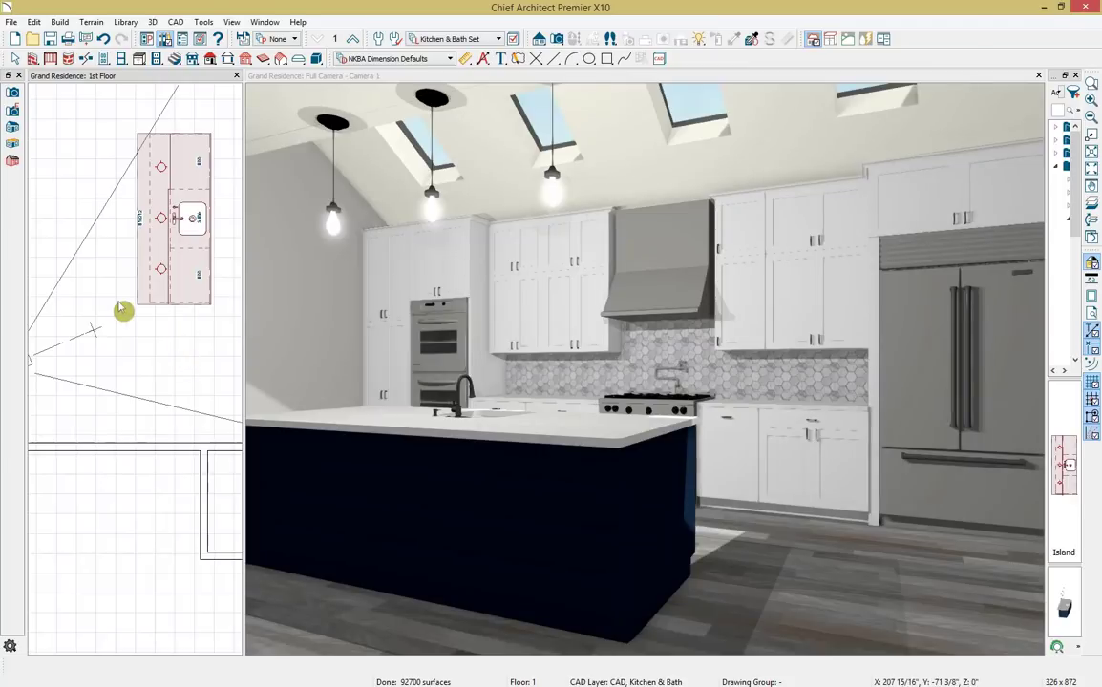
{"action": "middle_click_drag", "start_coordinate": [114, 308], "coordinate": [95, 329]}
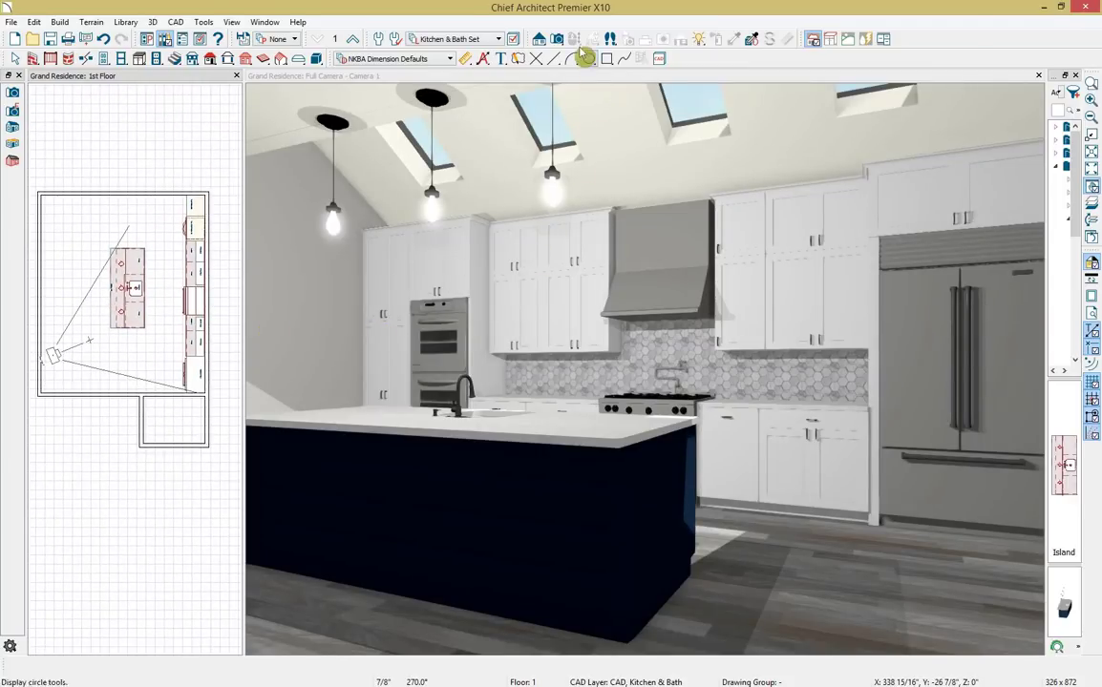
{"action": "left_click", "coordinate": [580, 125]}
{"action": "left_click", "coordinate": [574, 38]}
{"action": "left_click_drag", "start_coordinate": [668, 172], "coordinate": [639, 208]}
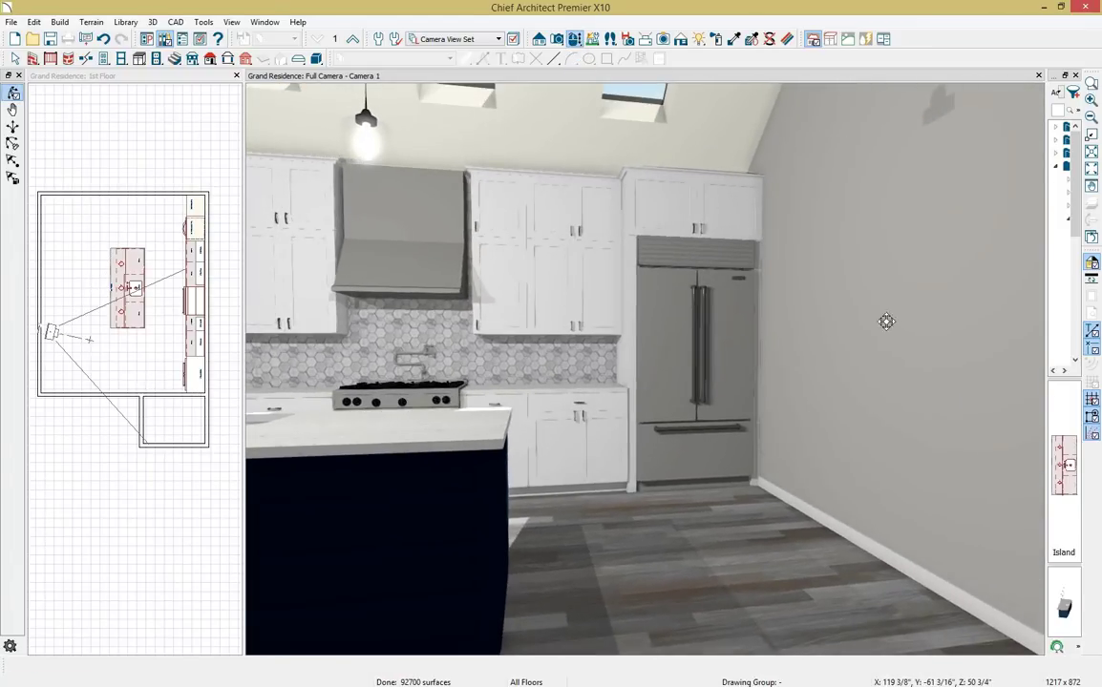
Place a hinged door in the wall between the kitchen and the small adjoining room in the plan.
{"action": "scroll", "coordinate": [143, 334], "scroll_direction": "up", "scroll_amount": 2}
{"action": "middle_click_drag", "start_coordinate": [153, 368], "coordinate": [120, 282]}
{"action": "left_click", "coordinate": [134, 305]}
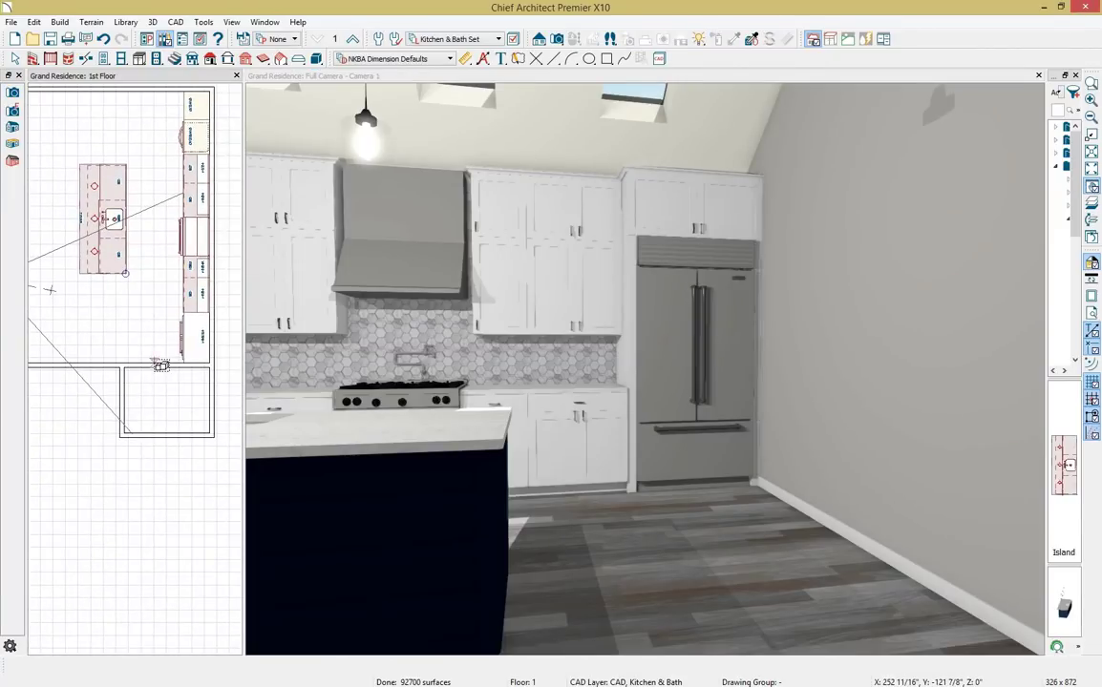
{"action": "left_click", "coordinate": [105, 60]}
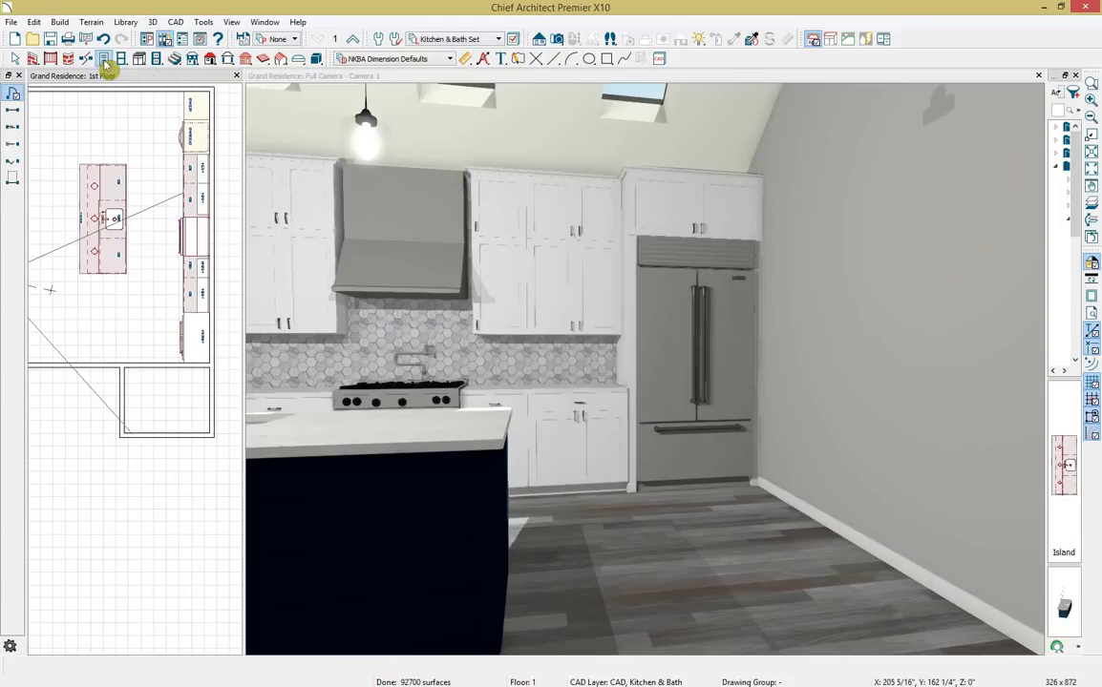
{"action": "left_click", "coordinate": [107, 60]}
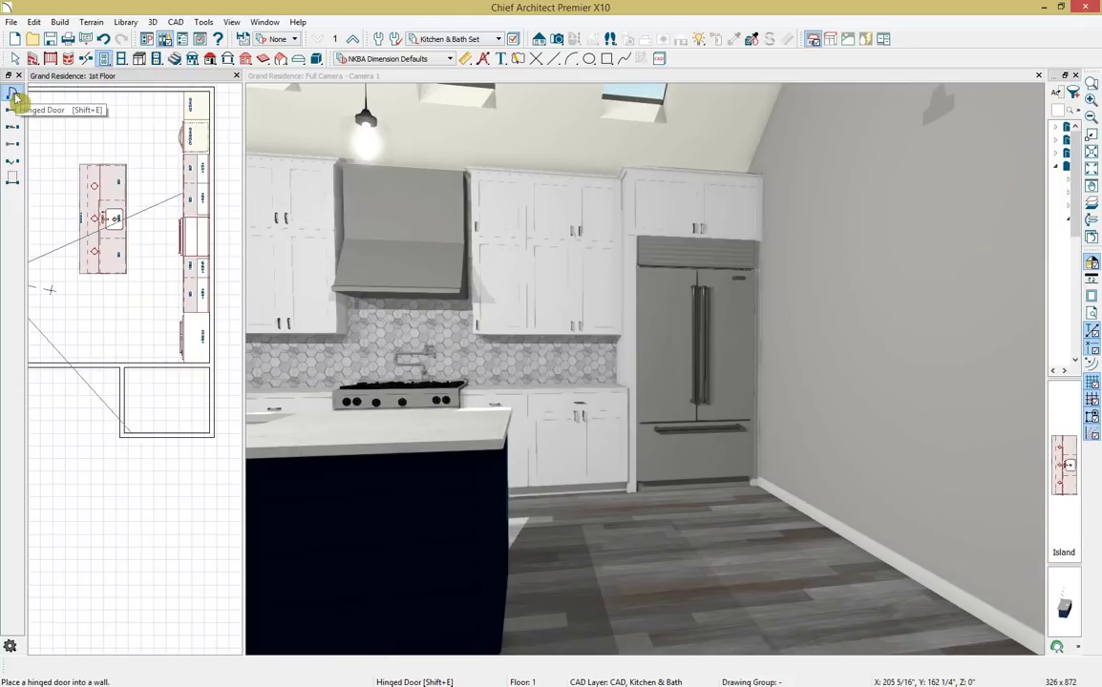
{"action": "left_click", "coordinate": [156, 375]}
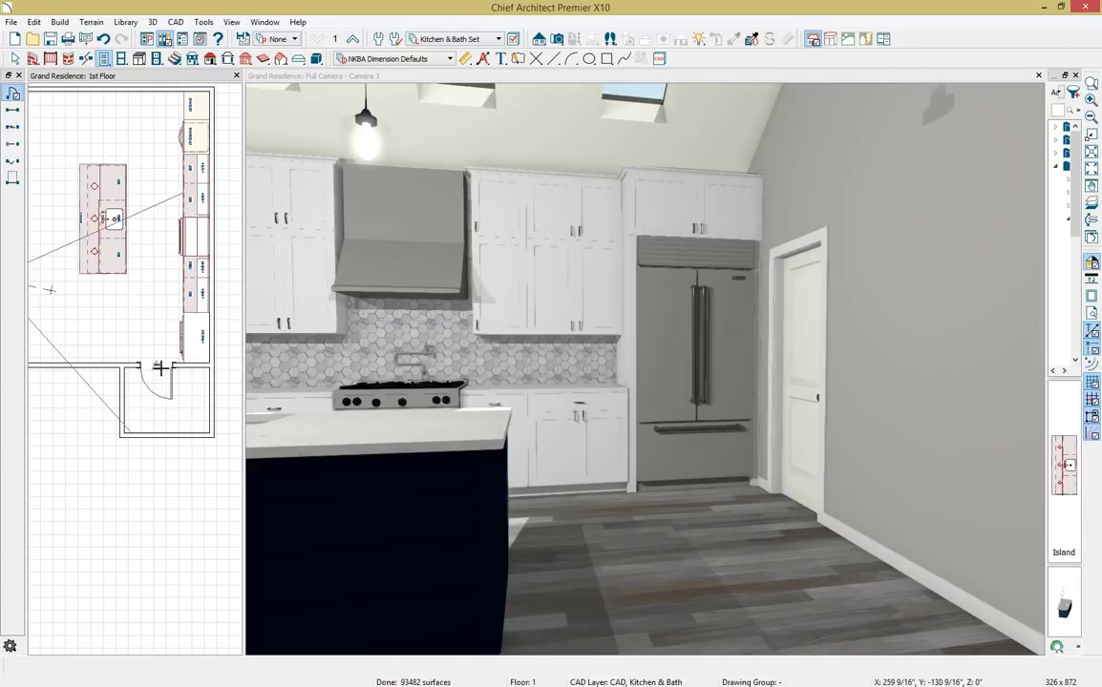
Switch the new door's hinge side and shift the door along its wall away from the refrigerator.
{"action": "left_click", "coordinate": [165, 365]}
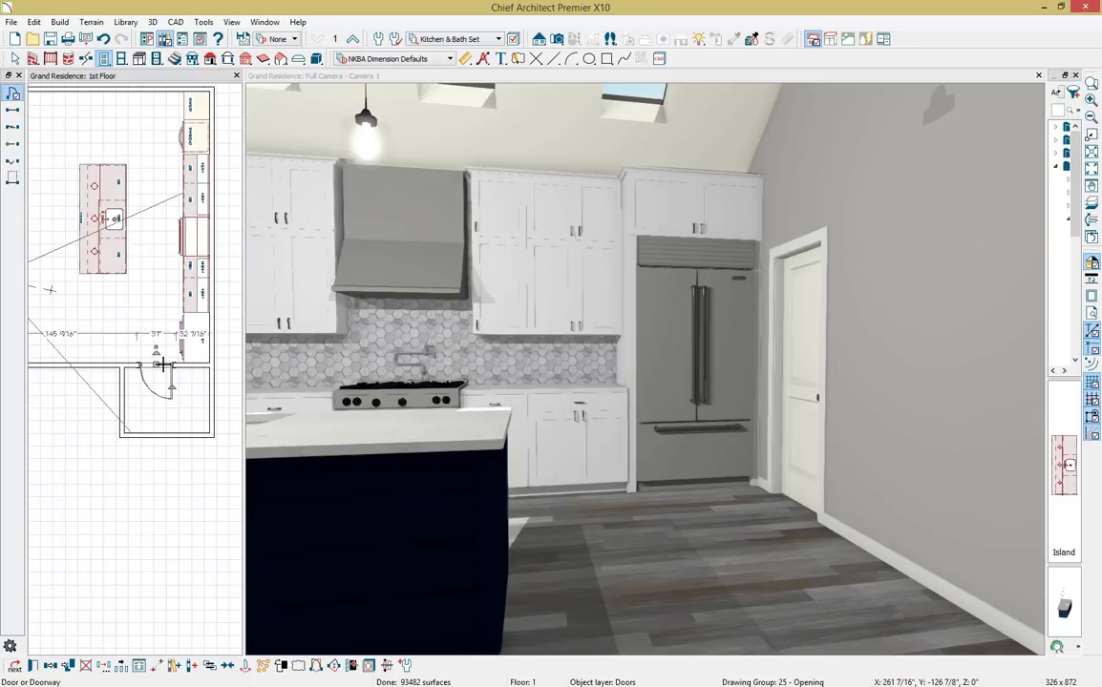
{"action": "left_click", "coordinate": [317, 668]}
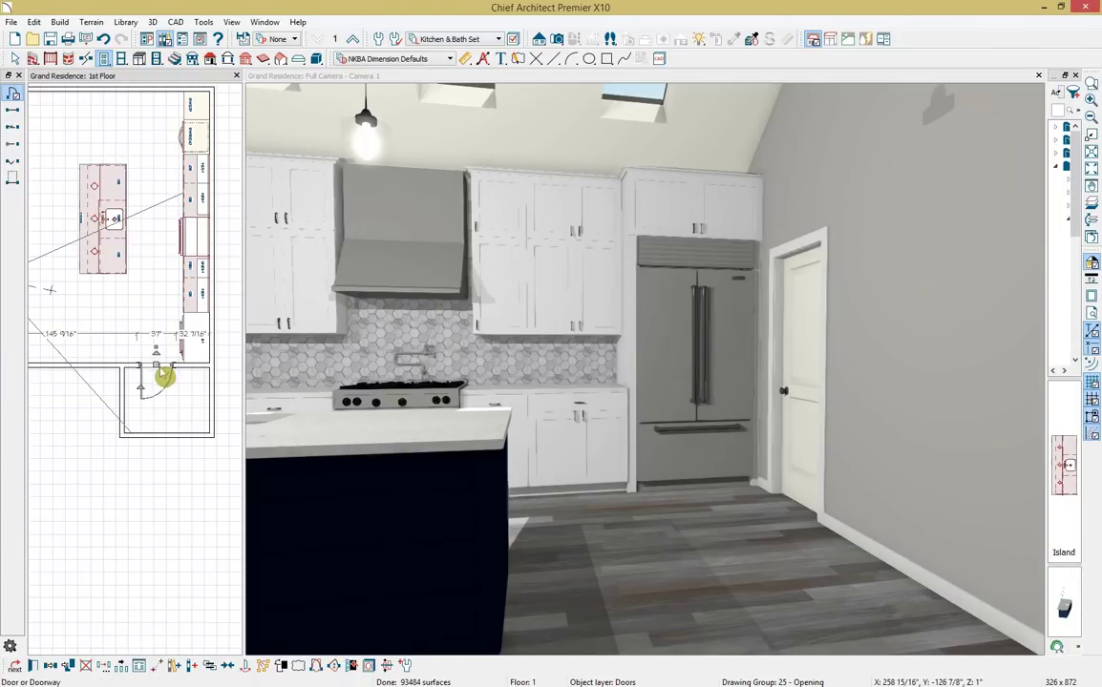
{"action": "left_click_drag", "start_coordinate": [158, 367], "coordinate": [146, 370]}
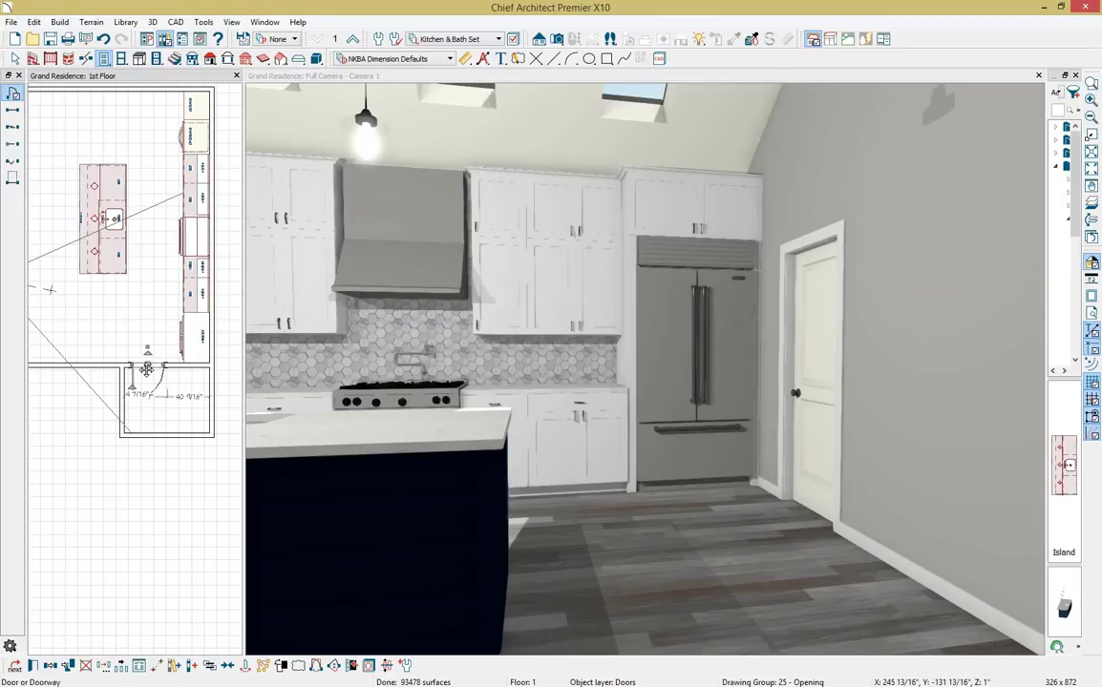
Change the small room's door style to the glass-panel French door Door F04 from the library.
{"action": "double_click", "coordinate": [146, 370]}
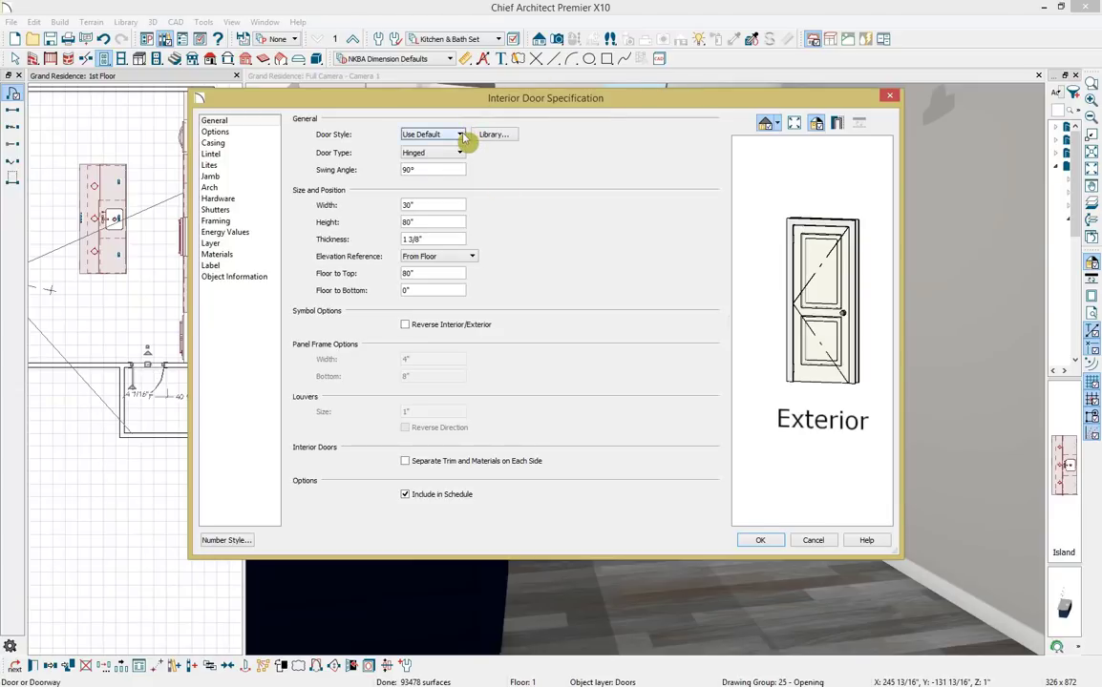
{"action": "left_click", "coordinate": [460, 135]}
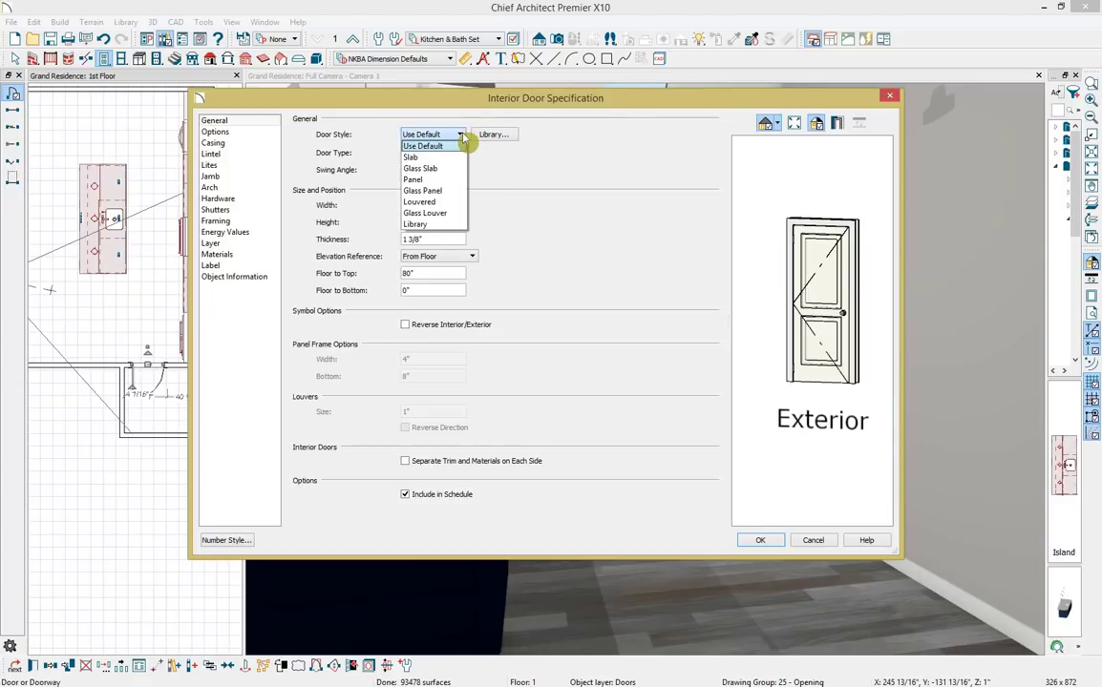
{"action": "left_click", "coordinate": [493, 134]}
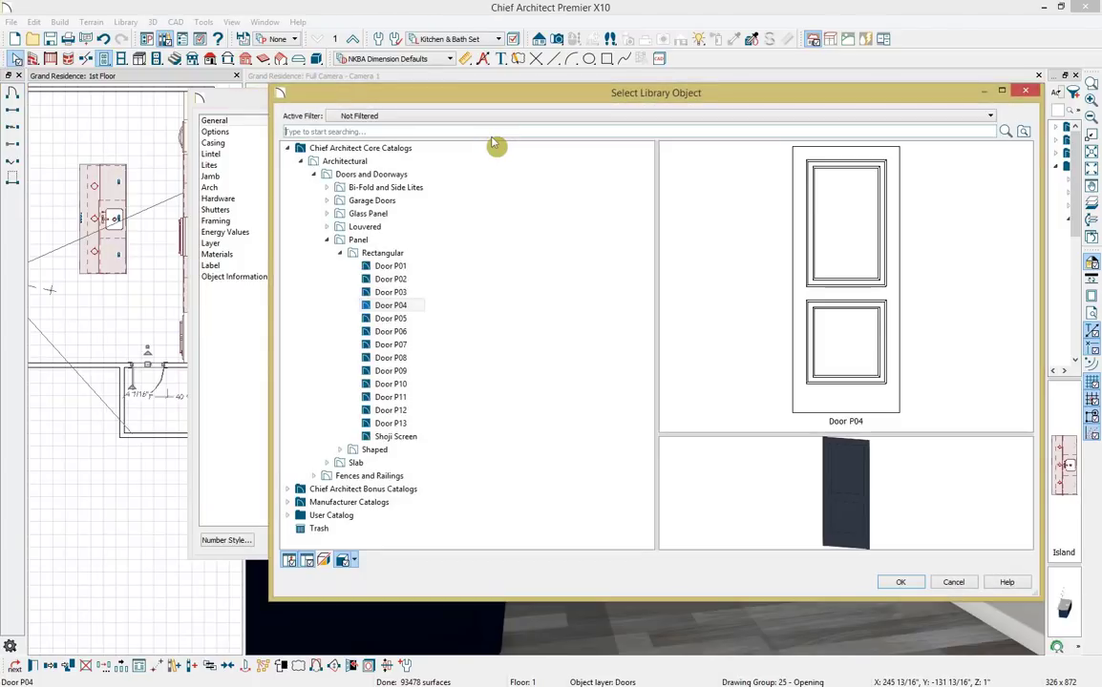
{"action": "left_click", "coordinate": [329, 241]}
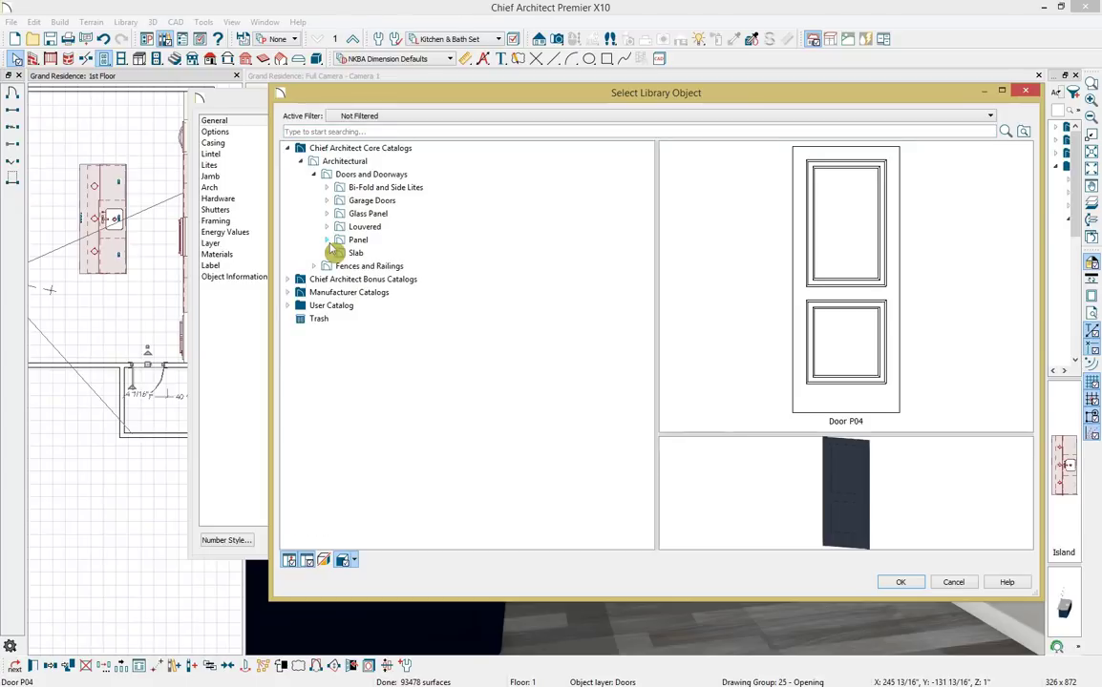
{"action": "left_click", "coordinate": [328, 214]}
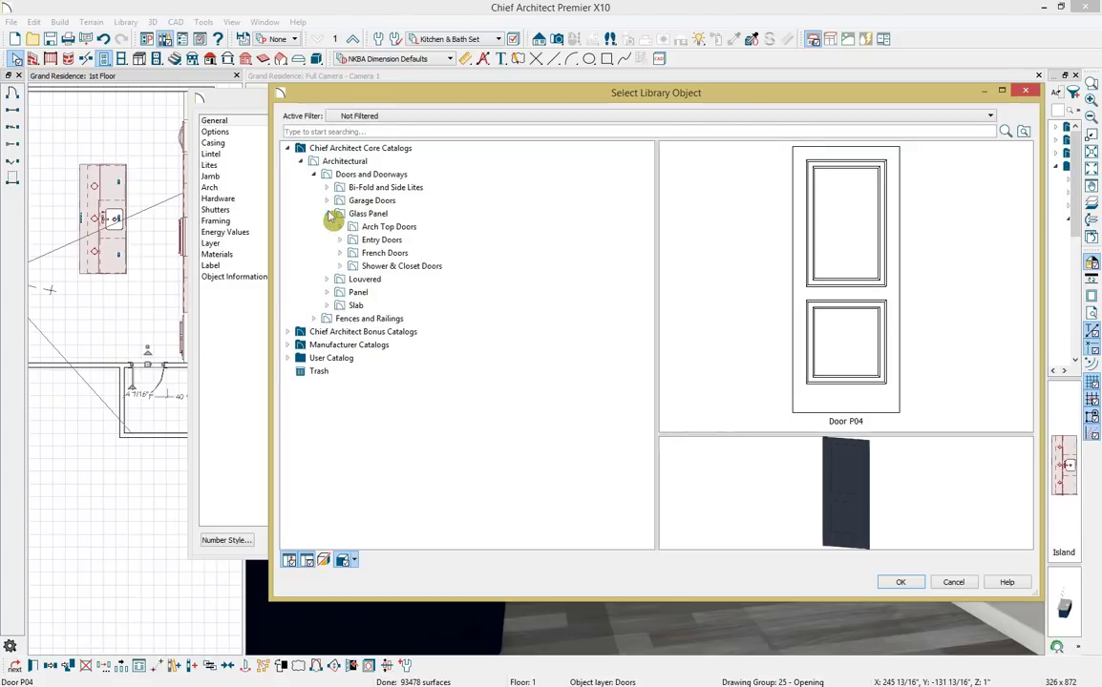
{"action": "left_click", "coordinate": [339, 253]}
{"action": "left_click", "coordinate": [397, 267]}
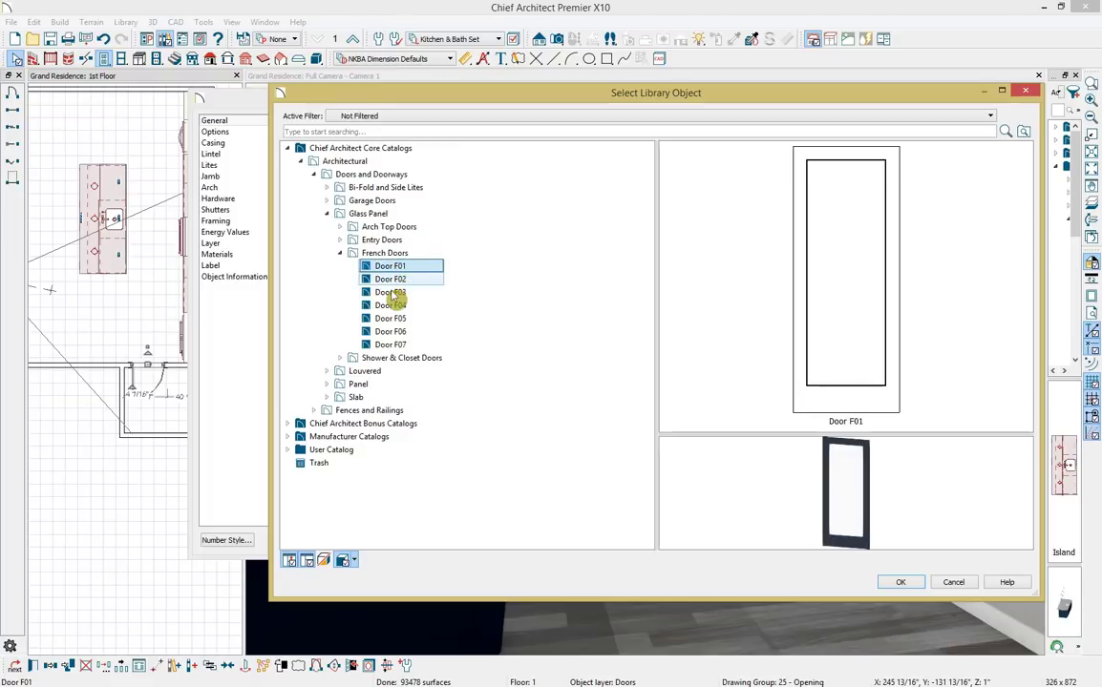
{"action": "left_click", "coordinate": [396, 279]}
{"action": "left_click", "coordinate": [393, 292]}
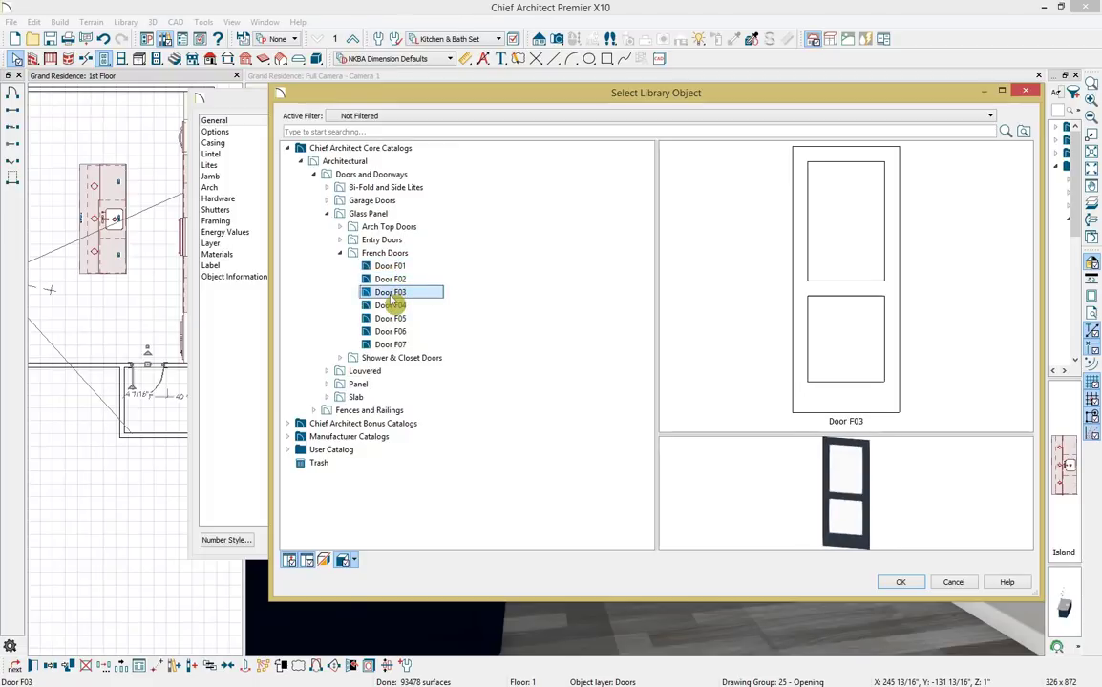
{"action": "left_click", "coordinate": [391, 307]}
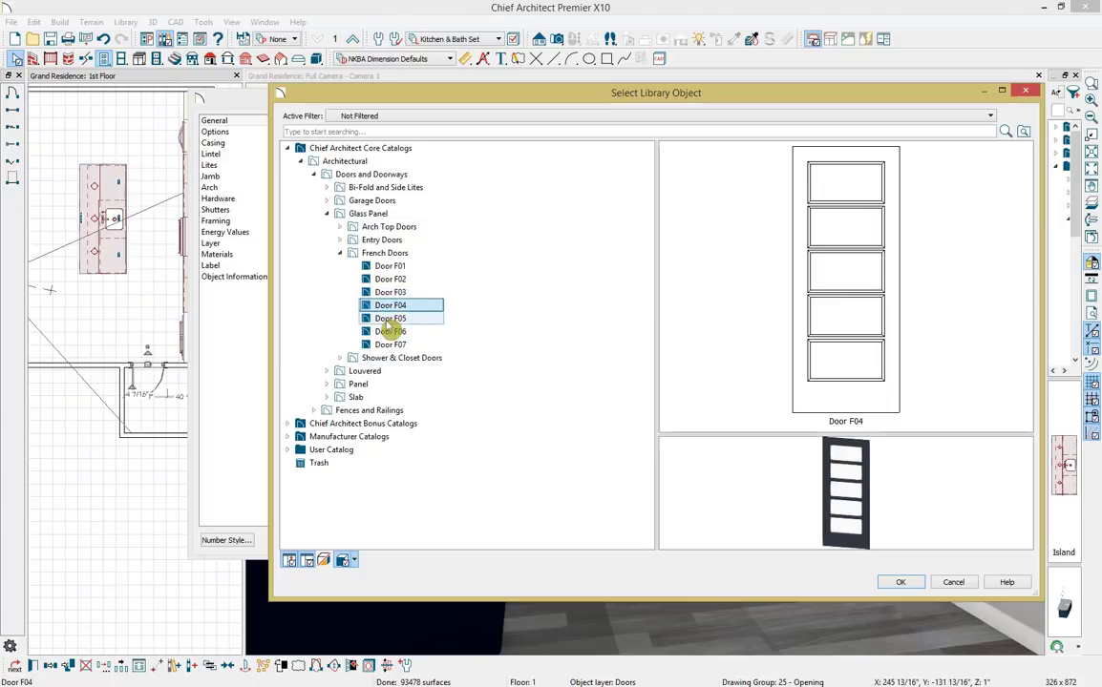
{"action": "left_click", "coordinate": [901, 583]}
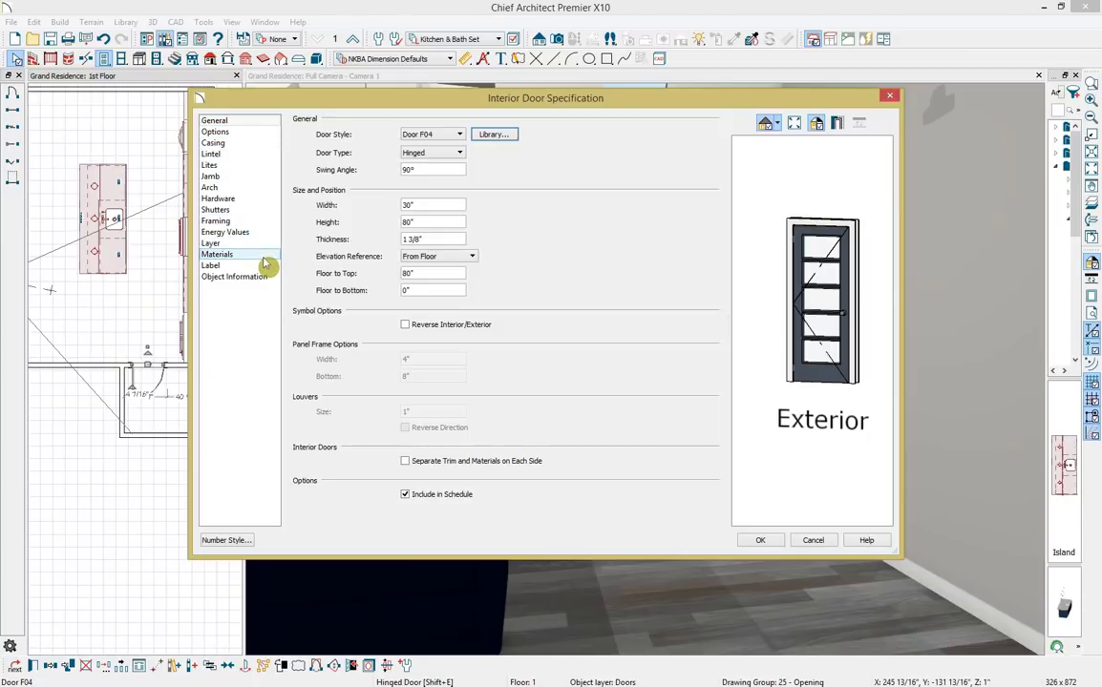
Assign the Black library material to both the exterior and interior of the small room's door and apply the specification.
{"action": "left_click", "coordinate": [229, 255]}
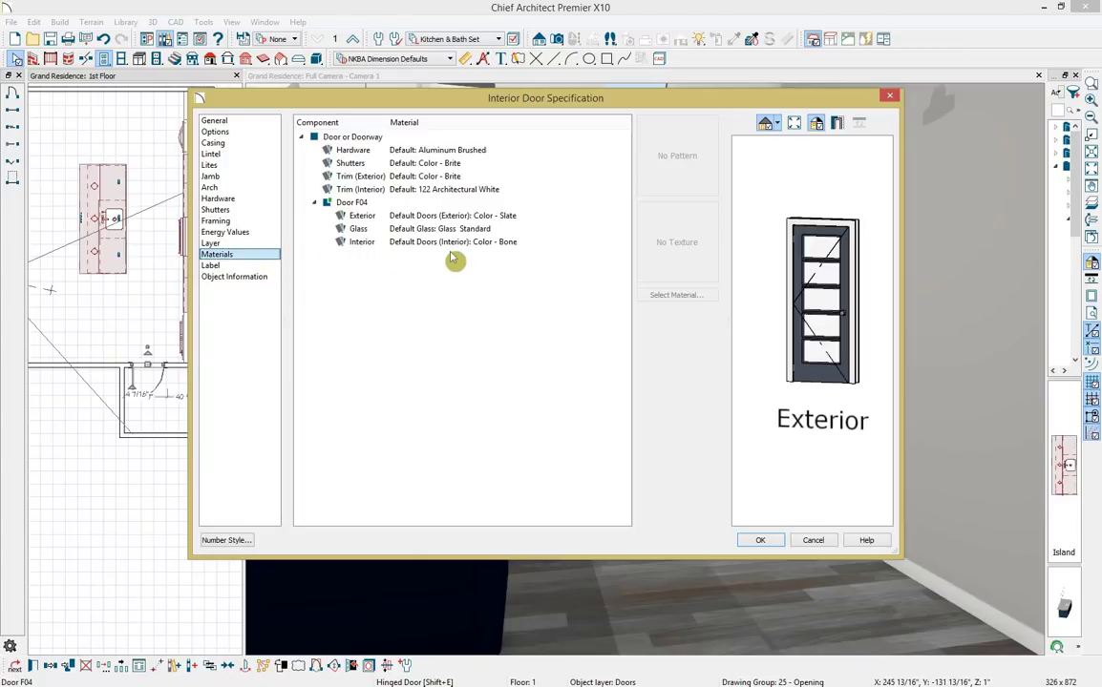
{"action": "left_click", "coordinate": [516, 243]}
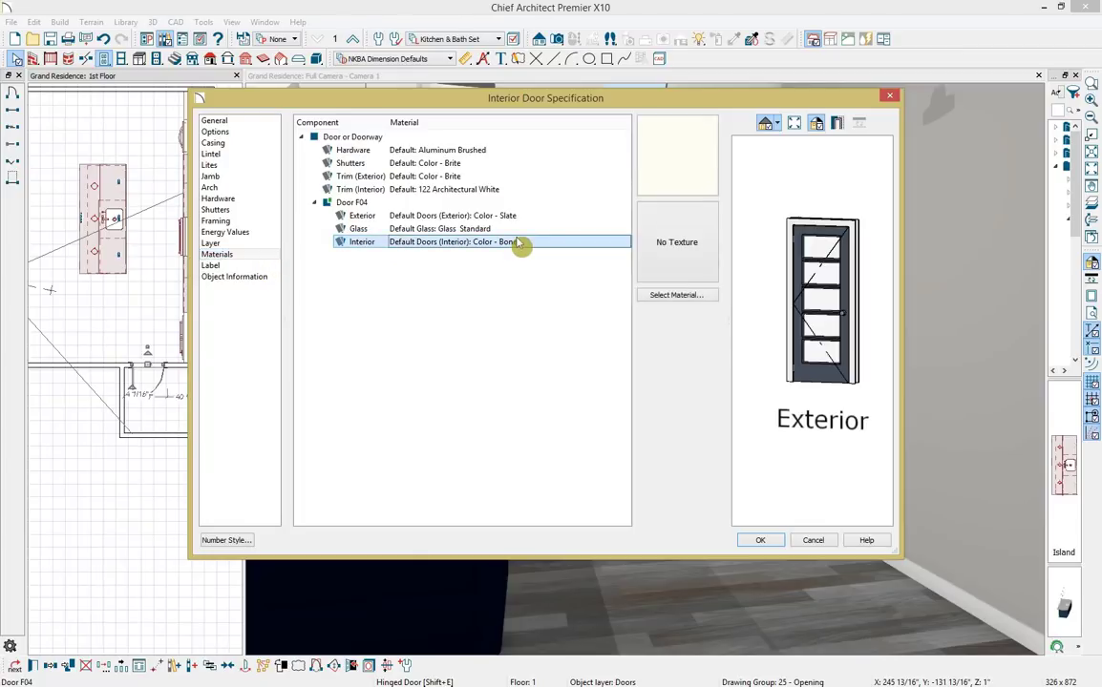
{"action": "left_click", "coordinate": [513, 217], "text": "ctrl"}
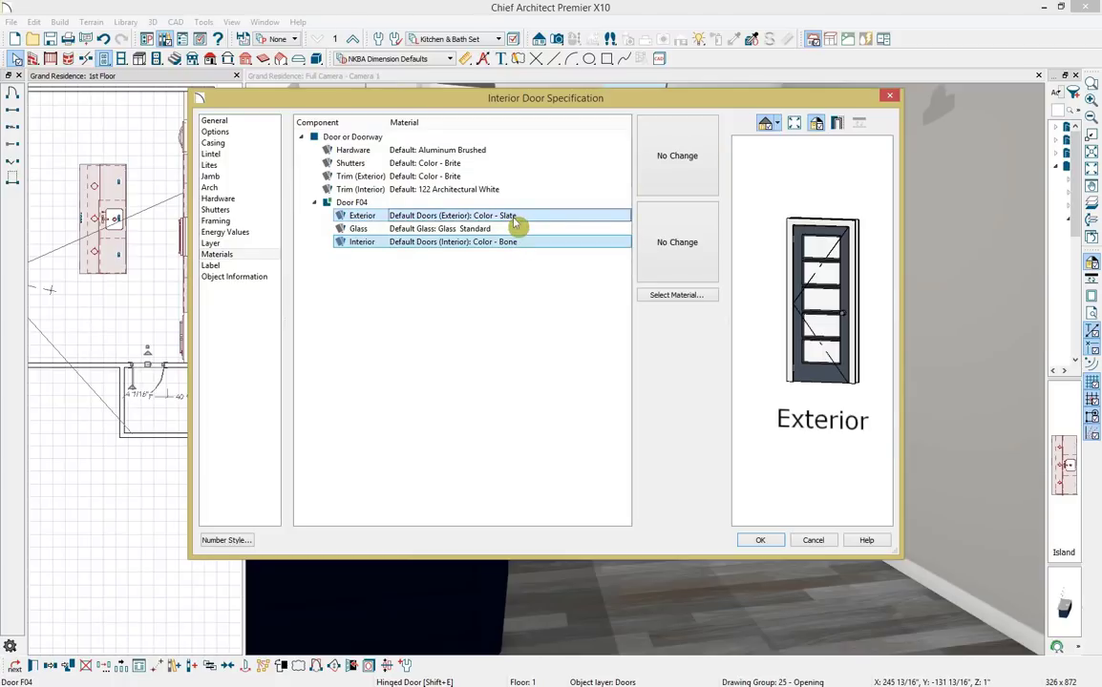
{"action": "left_click", "coordinate": [665, 296]}
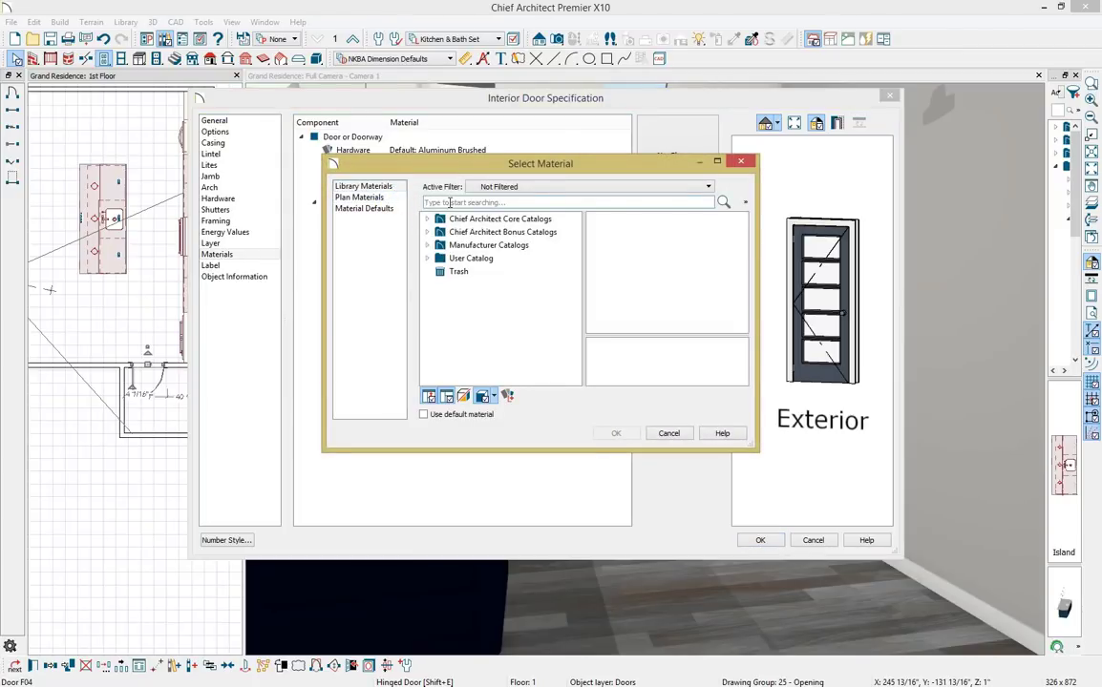
{"action": "left_click", "coordinate": [450, 202]}
{"action": "type", "text": "black"}
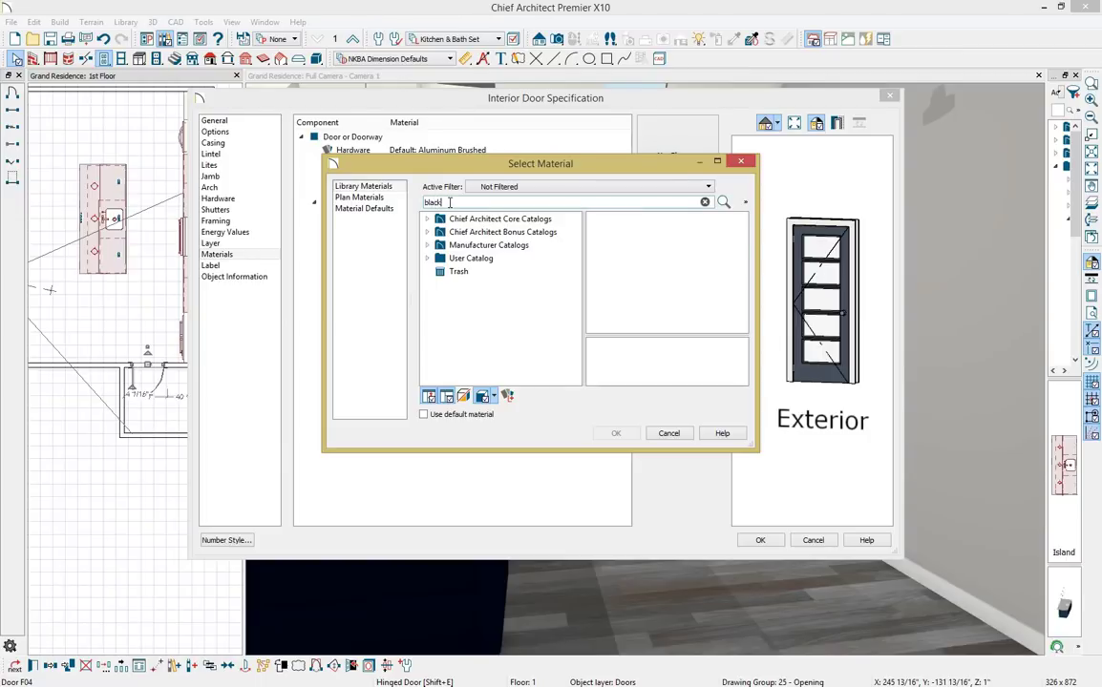
{"action": "key", "text": "Return"}
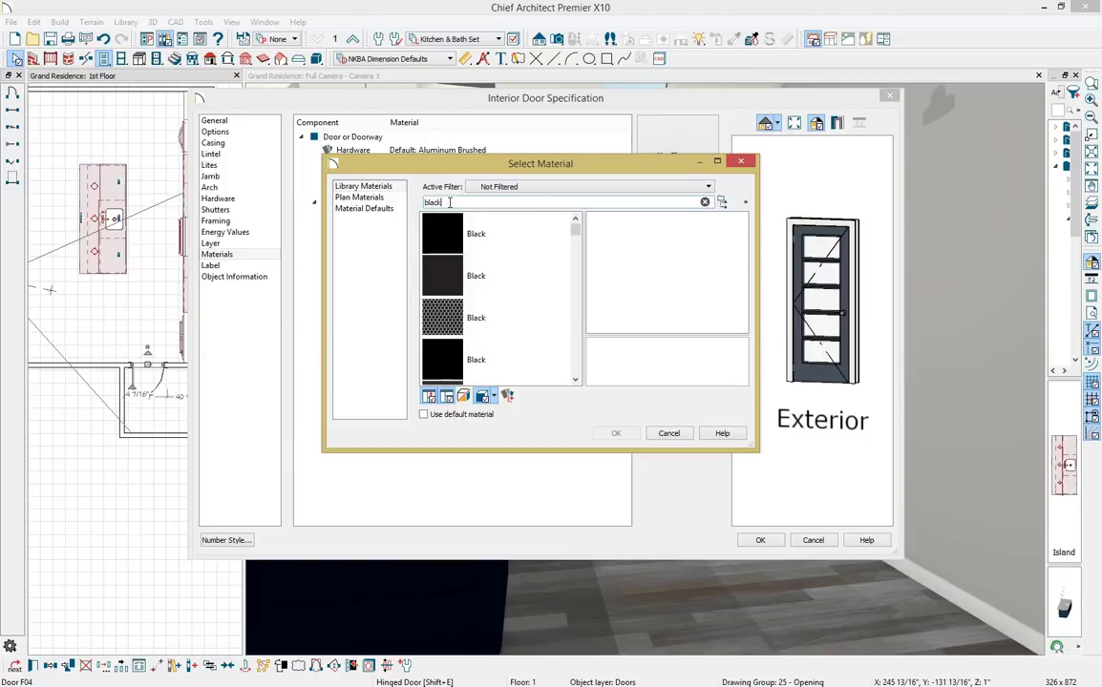
{"action": "left_click", "coordinate": [444, 237]}
{"action": "left_click", "coordinate": [628, 436]}
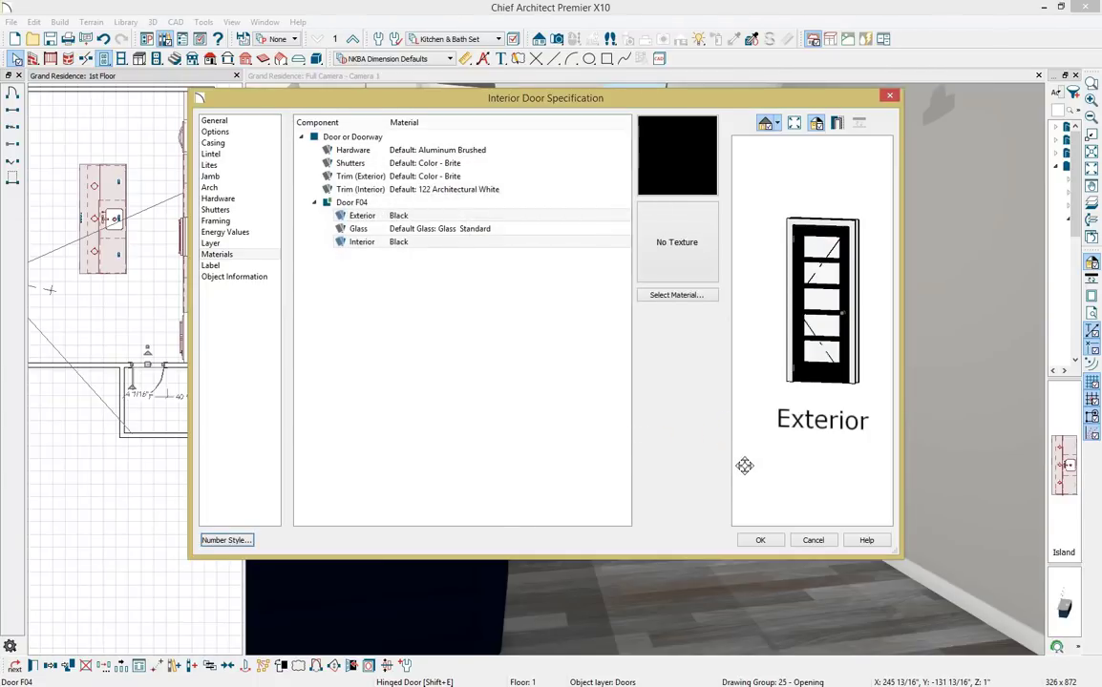
{"action": "left_click", "coordinate": [758, 541]}
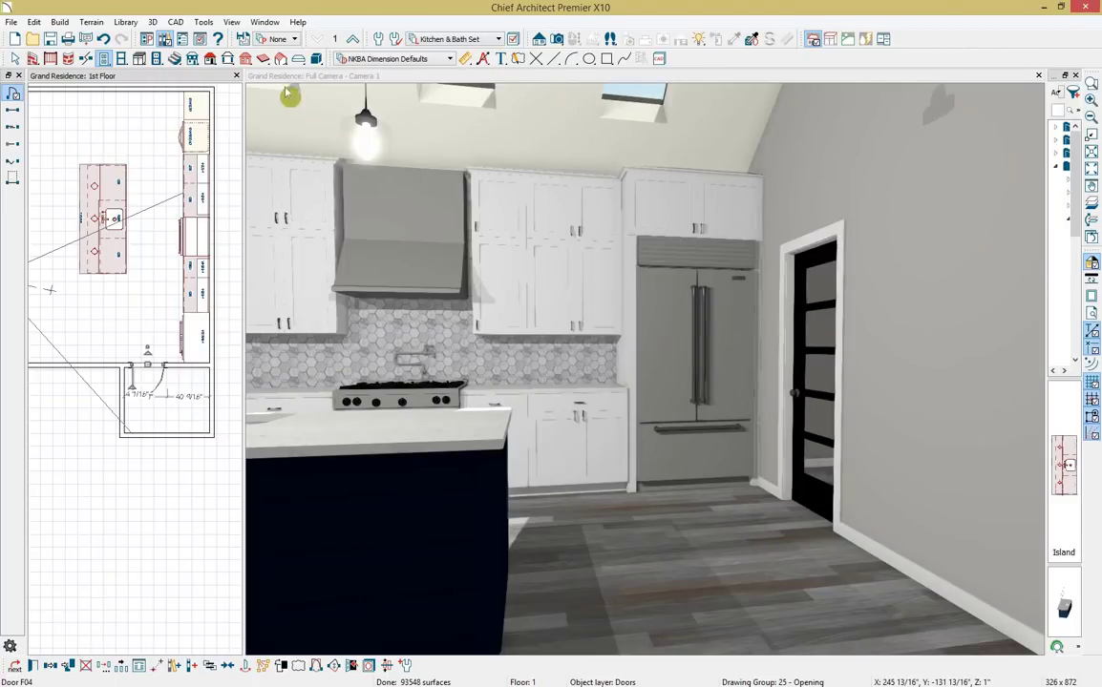
Place the Kitchen Doors unit from the Kitchen X10 library folder in the blank wall beside the double ovens.
{"action": "left_click", "coordinate": [515, 107]}
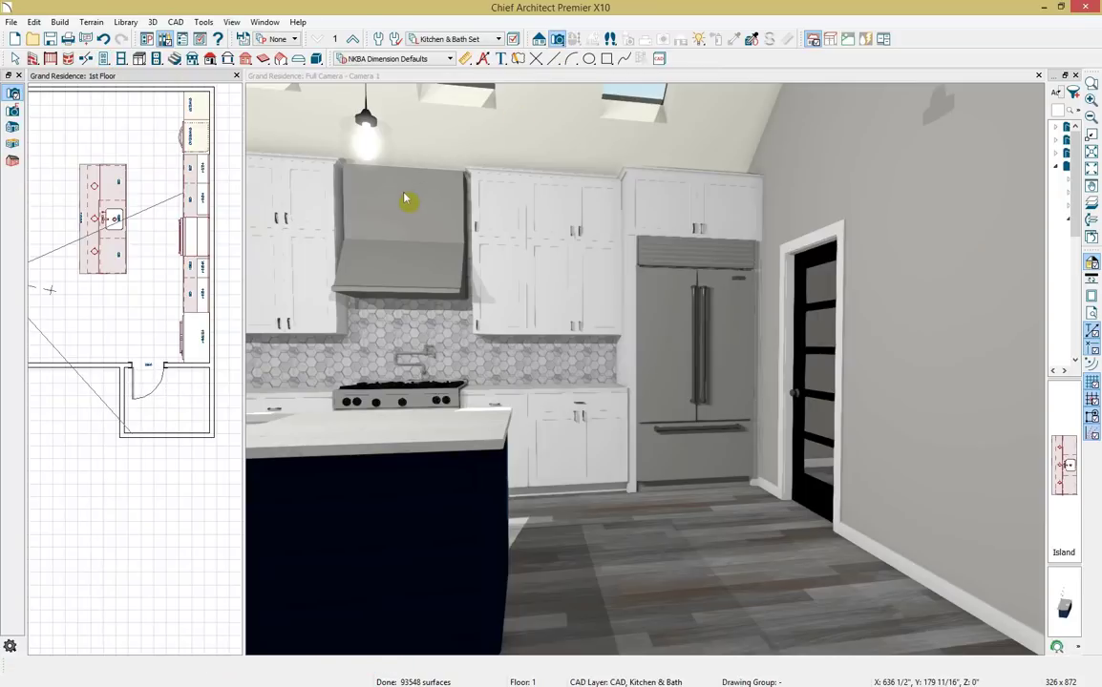
{"action": "left_click_drag", "start_coordinate": [393, 177], "coordinate": [1053, 211]}
{"action": "left_click", "coordinate": [406, 154]}
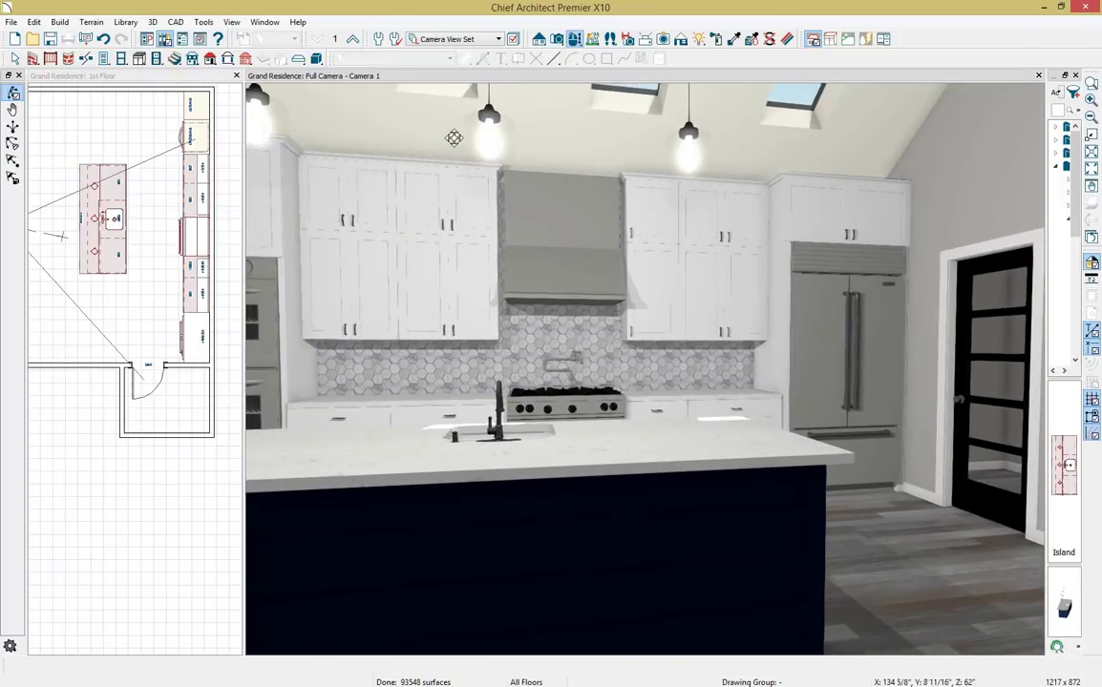
{"action": "left_click_drag", "start_coordinate": [403, 155], "coordinate": [314, 145]}
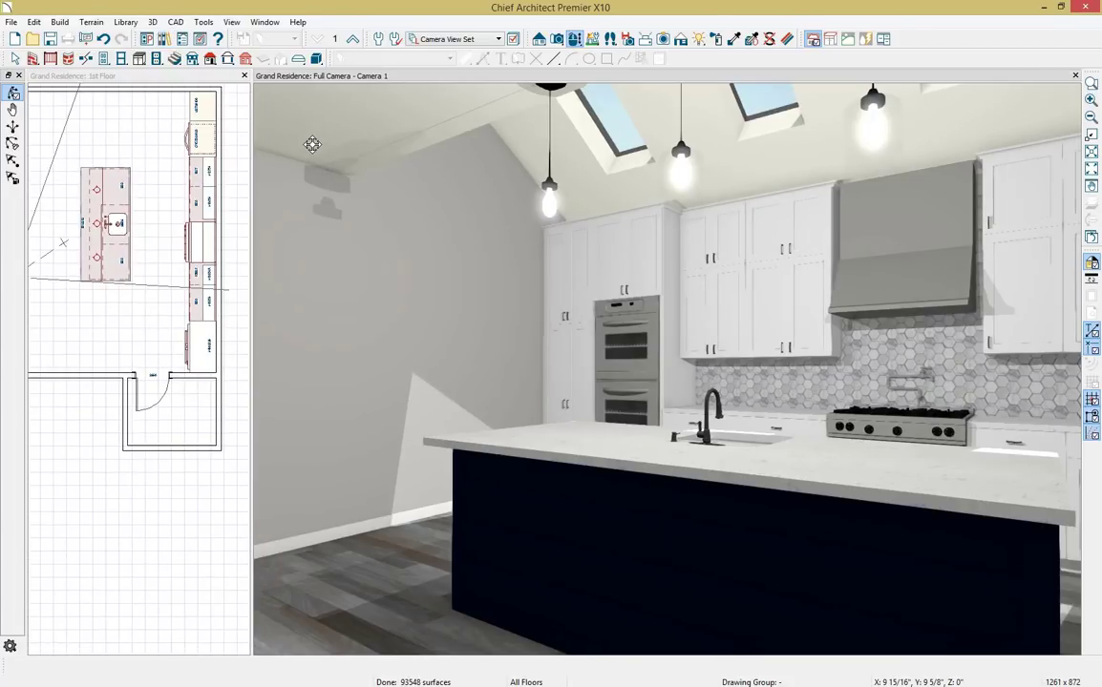
{"action": "key", "text": "ctrl+l"}
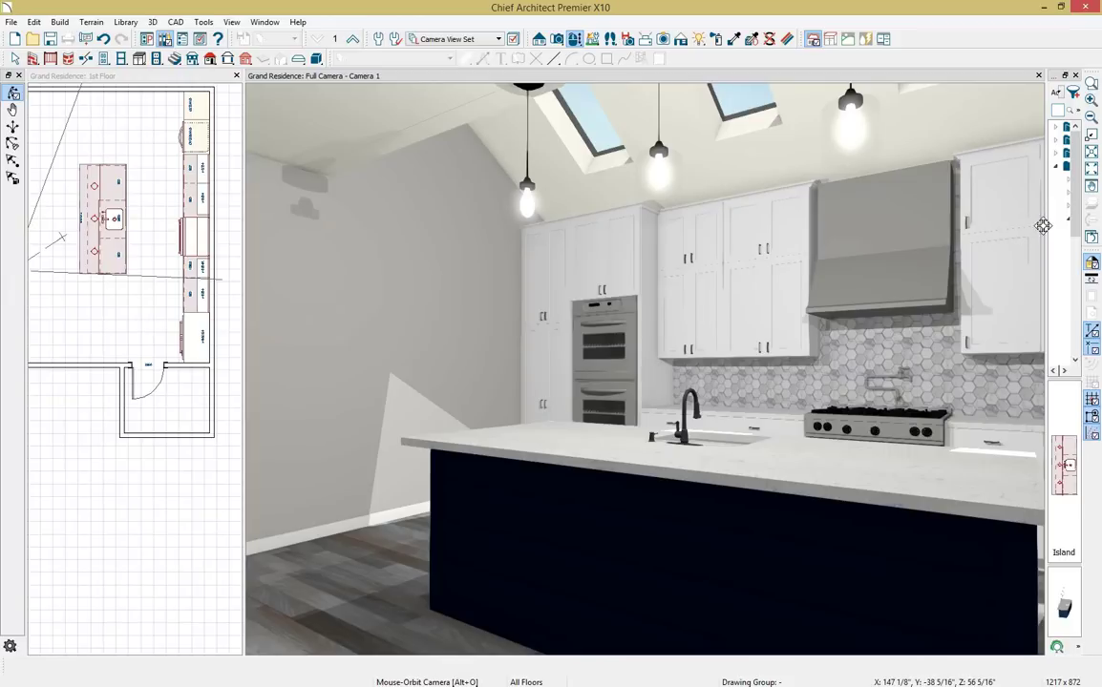
{"action": "left_click_drag", "start_coordinate": [1045, 225], "coordinate": [895, 224]}
{"action": "left_click", "coordinate": [979, 326]}
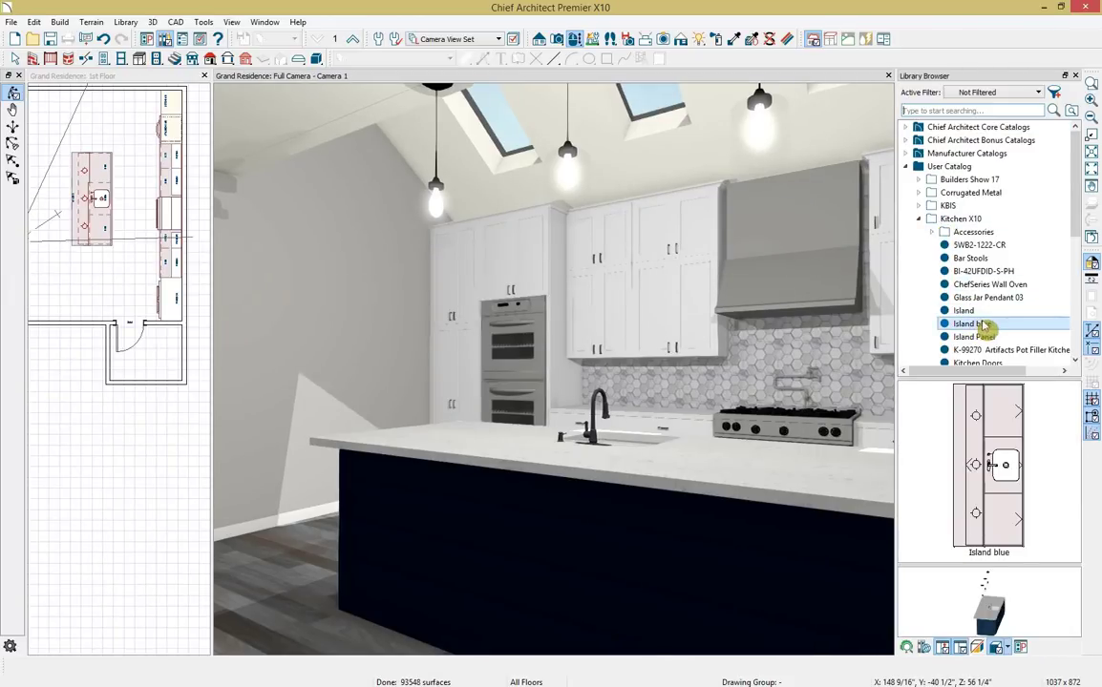
{"action": "left_click", "coordinate": [997, 360]}
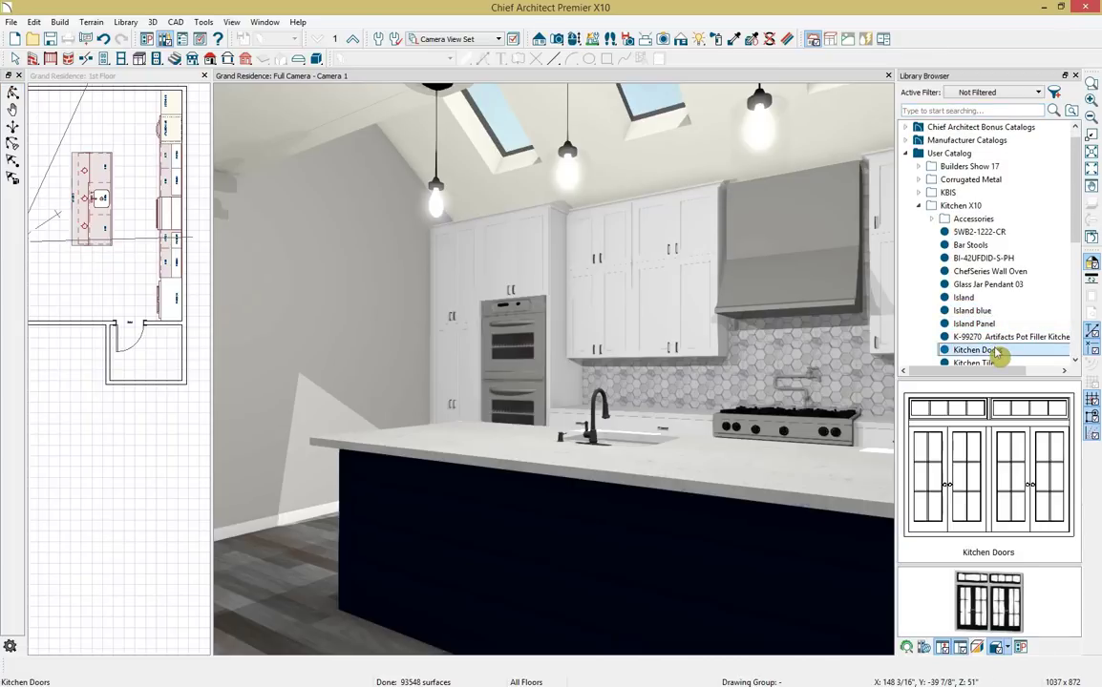
{"action": "left_click", "coordinate": [290, 386]}
Center the Kitchen Doors unit on the island in the floor plan.
{"action": "middle_click_drag", "start_coordinate": [152, 172], "coordinate": [147, 345]}
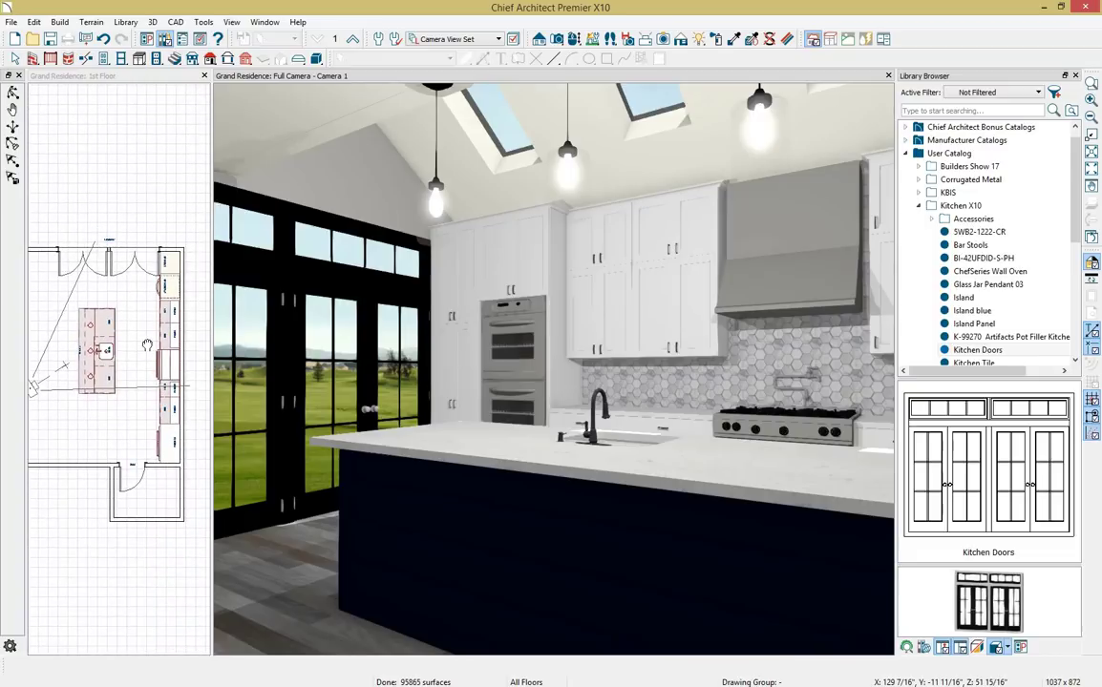
{"action": "left_click", "coordinate": [147, 346]}
{"action": "left_click_drag", "start_coordinate": [211, 292], "coordinate": [341, 313]}
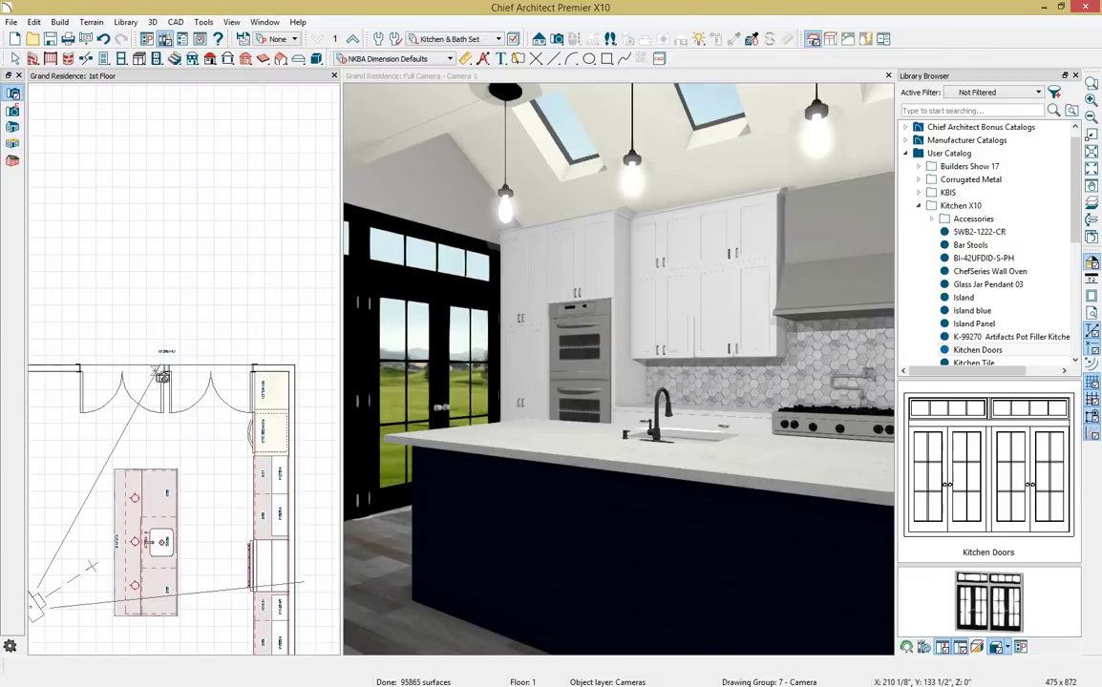
{"action": "left_click", "coordinate": [159, 376]}
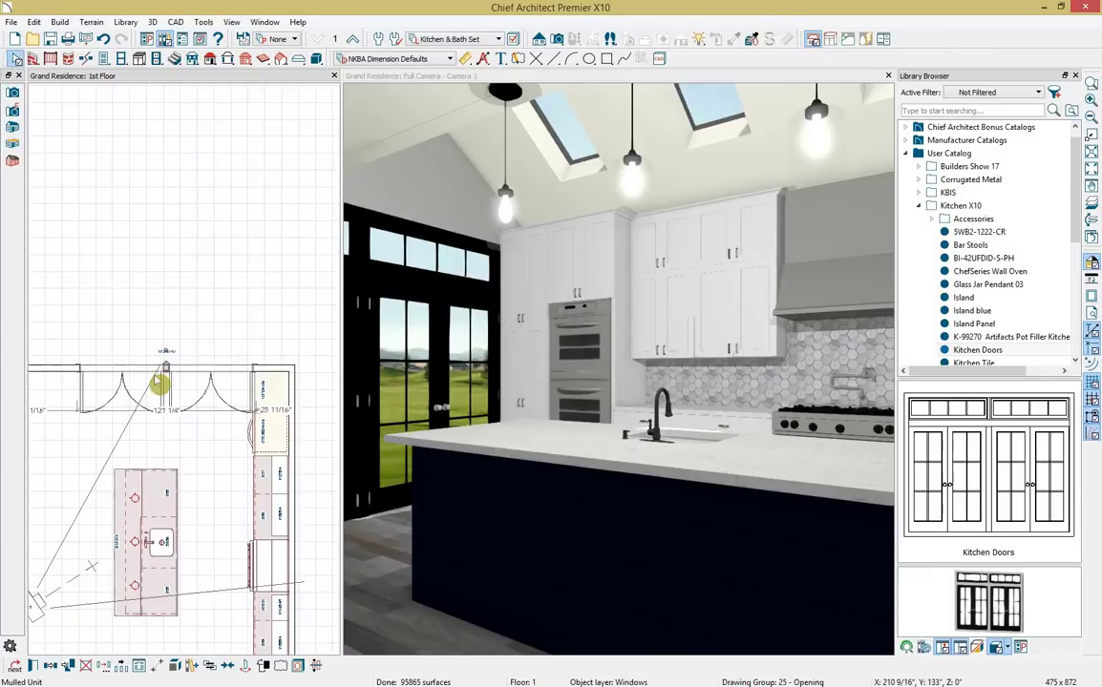
{"action": "left_click", "coordinate": [229, 666]}
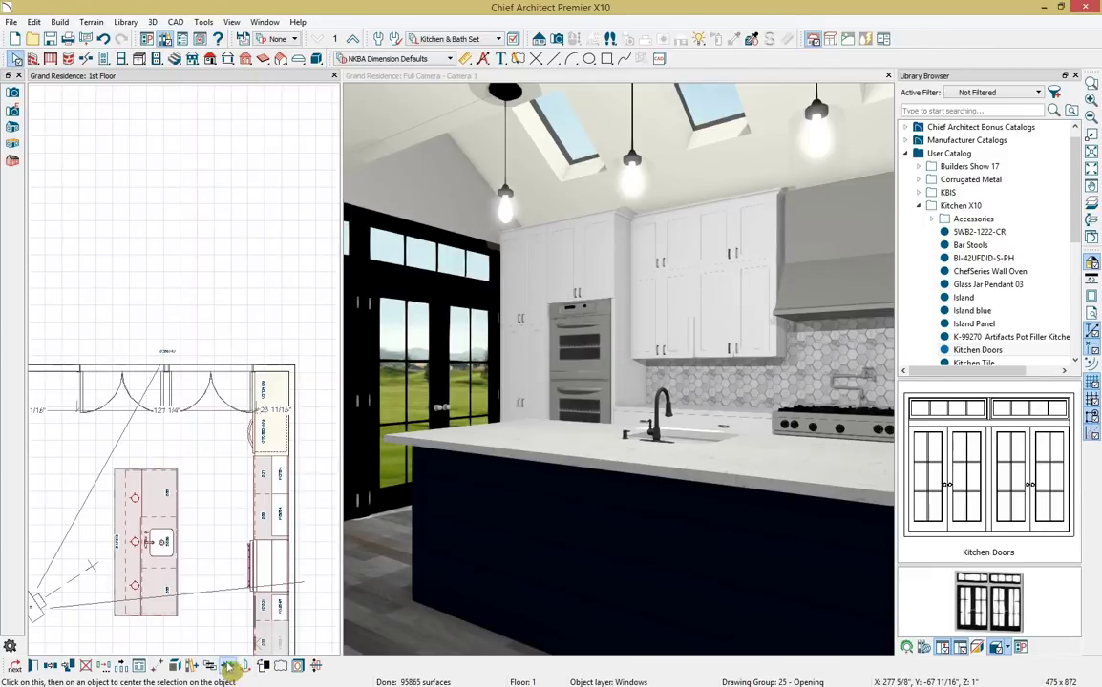
{"action": "left_click", "coordinate": [147, 472]}
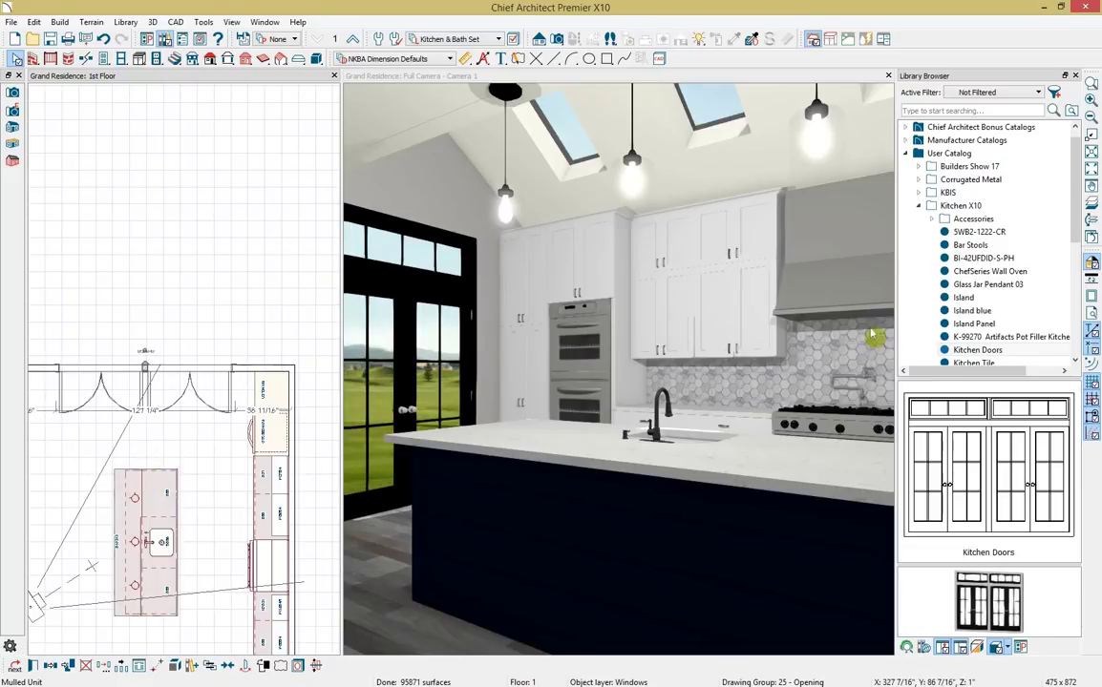
Apply the Lakeshore Beach backdrop from the core catalog's flat land backdrops to the kitchen camera view.
{"action": "double_click", "coordinate": [767, 77]}
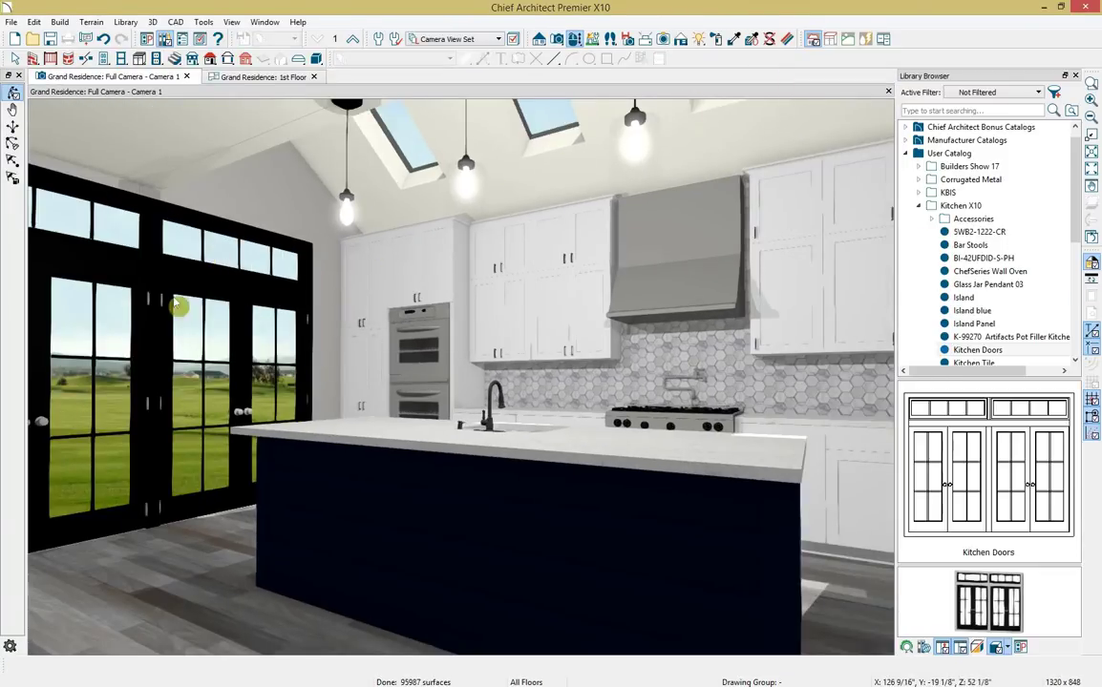
{"action": "left_click", "coordinate": [906, 128]}
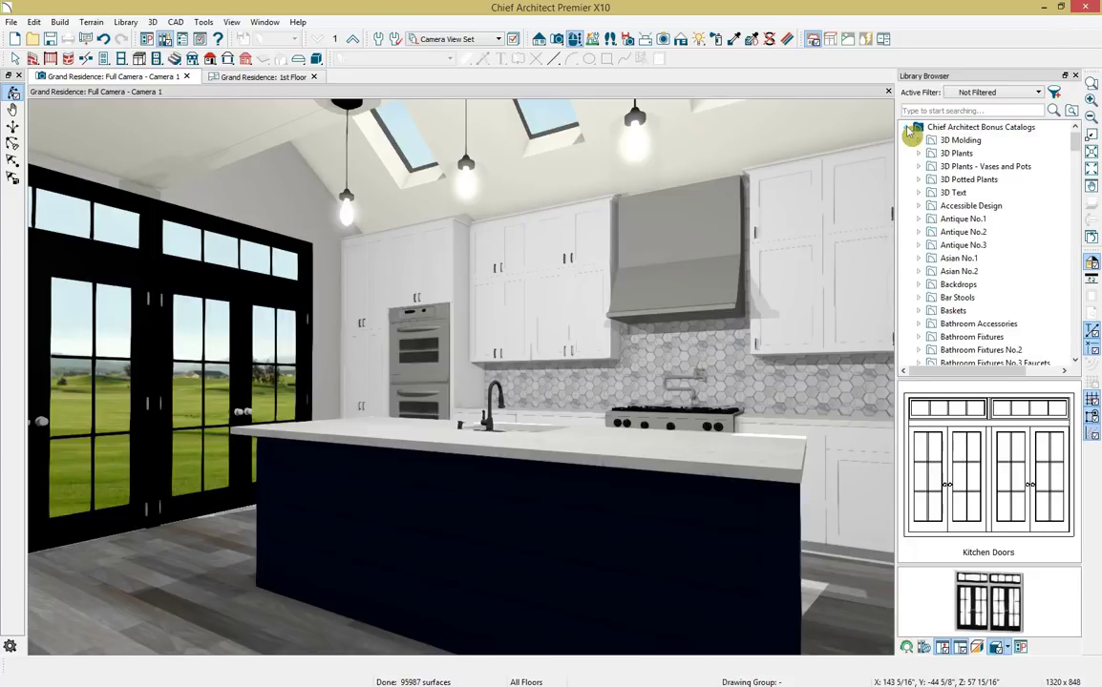
{"action": "scroll", "coordinate": [909, 134], "scroll_direction": "up", "scroll_amount": 1}
{"action": "left_click", "coordinate": [906, 127]}
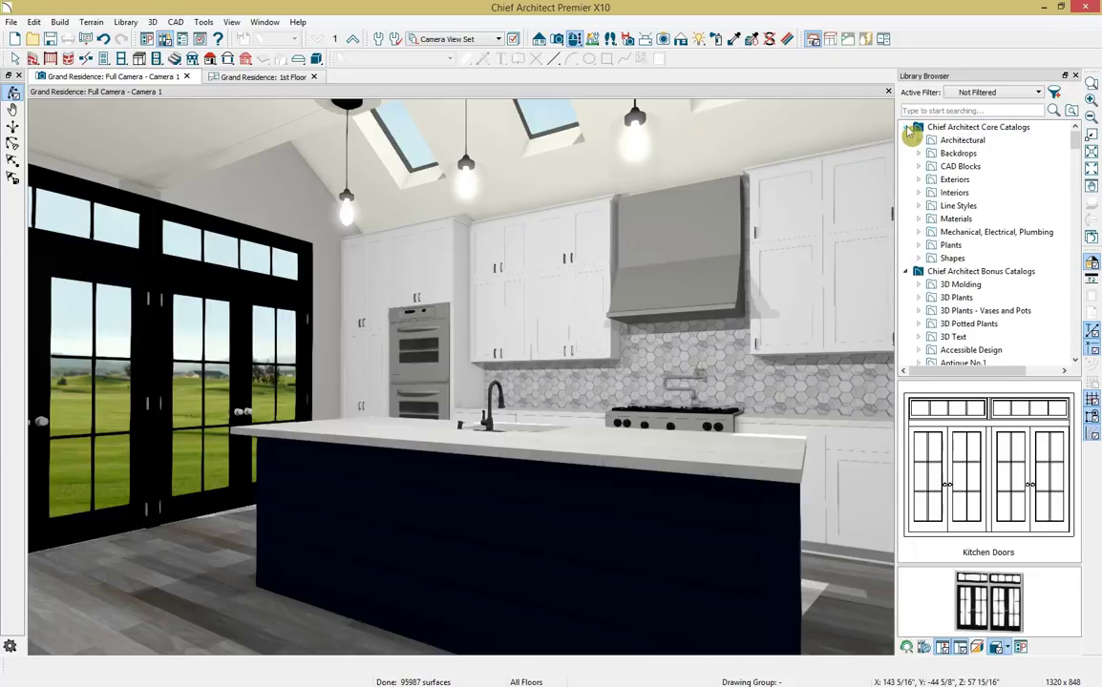
{"action": "left_click", "coordinate": [918, 152]}
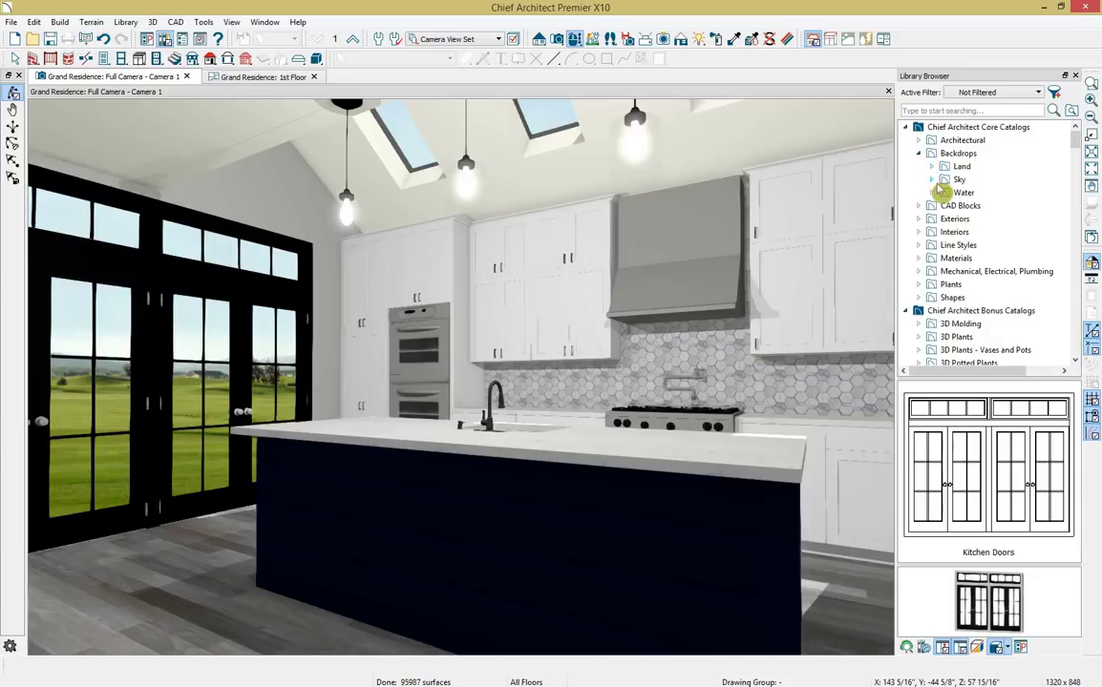
{"action": "left_click", "coordinate": [932, 167]}
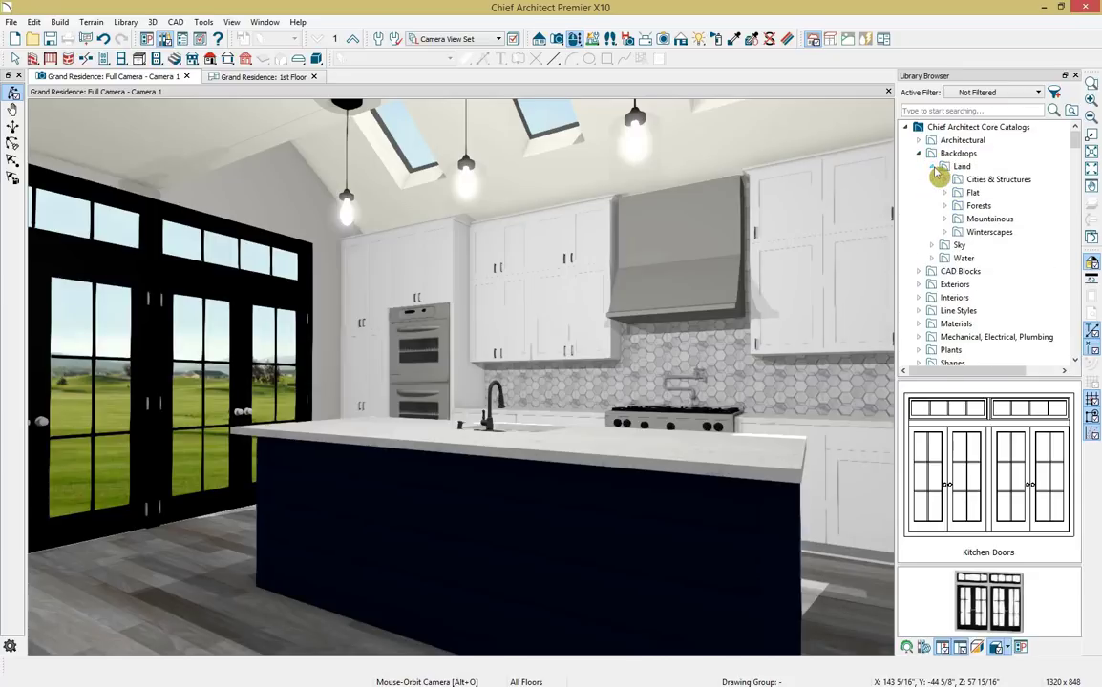
{"action": "left_click", "coordinate": [944, 193]}
{"action": "left_click", "coordinate": [952, 216]}
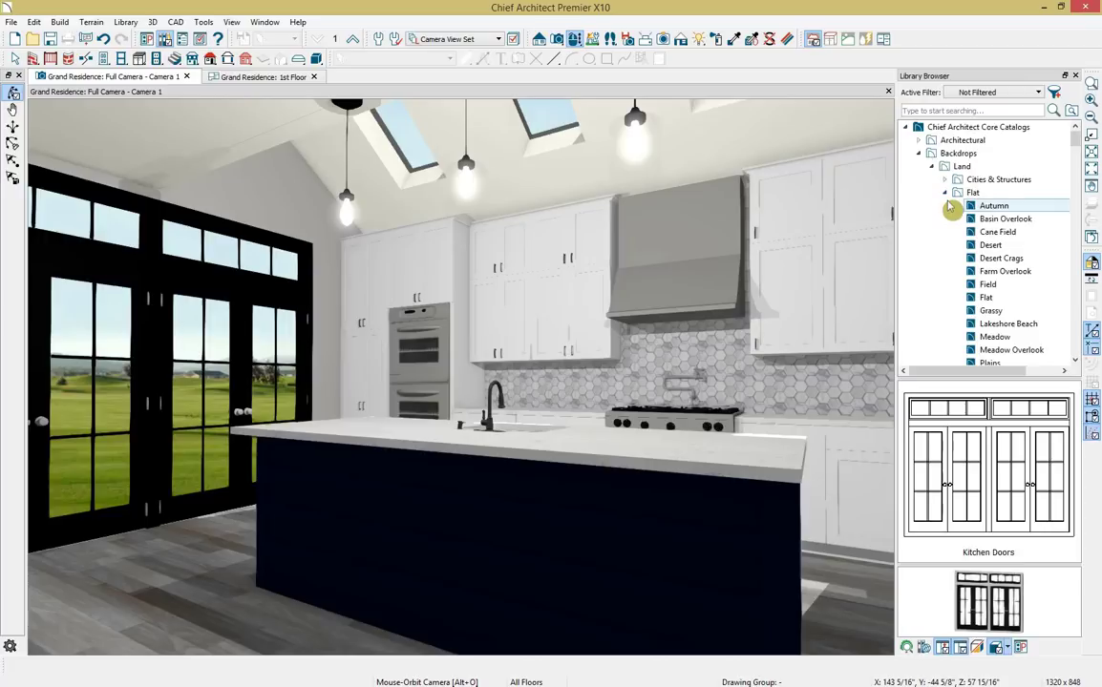
{"action": "scroll", "coordinate": [952, 212], "scroll_direction": "down", "scroll_amount": 1}
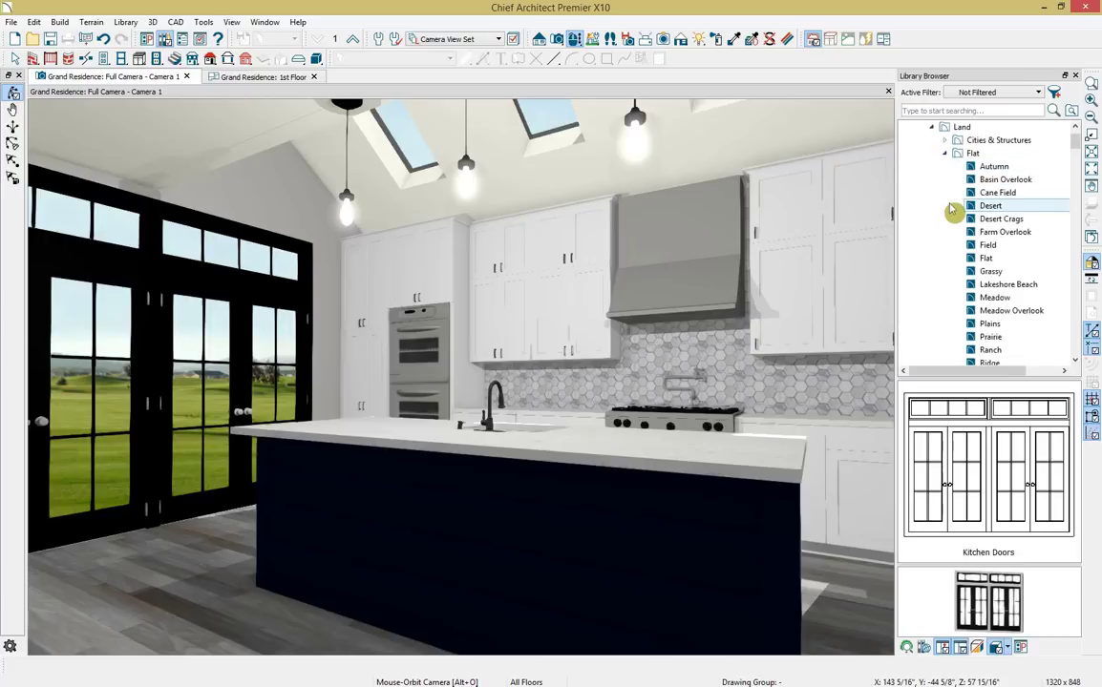
{"action": "left_click", "coordinate": [993, 297]}
{"action": "left_click", "coordinate": [997, 285]}
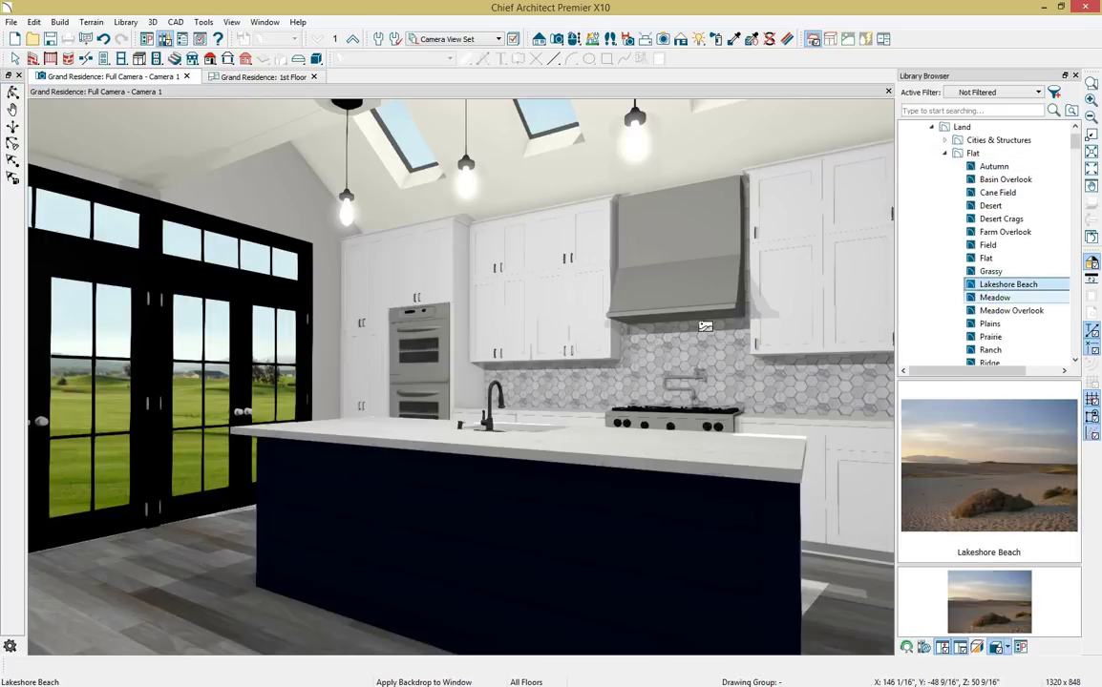
{"action": "left_click", "coordinate": [197, 352]}
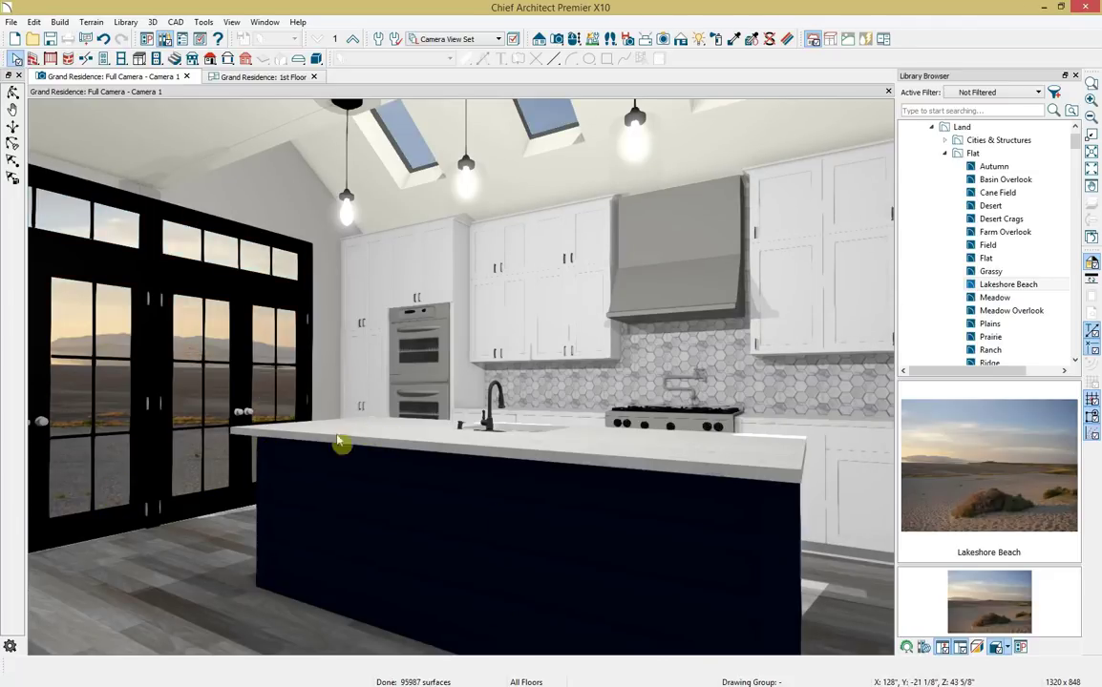
Place the Bar Stools from the Kitchen X10 library folder along the open side of the blue island.
{"action": "middle_click_drag", "start_coordinate": [618, 462], "coordinate": [475, 403]}
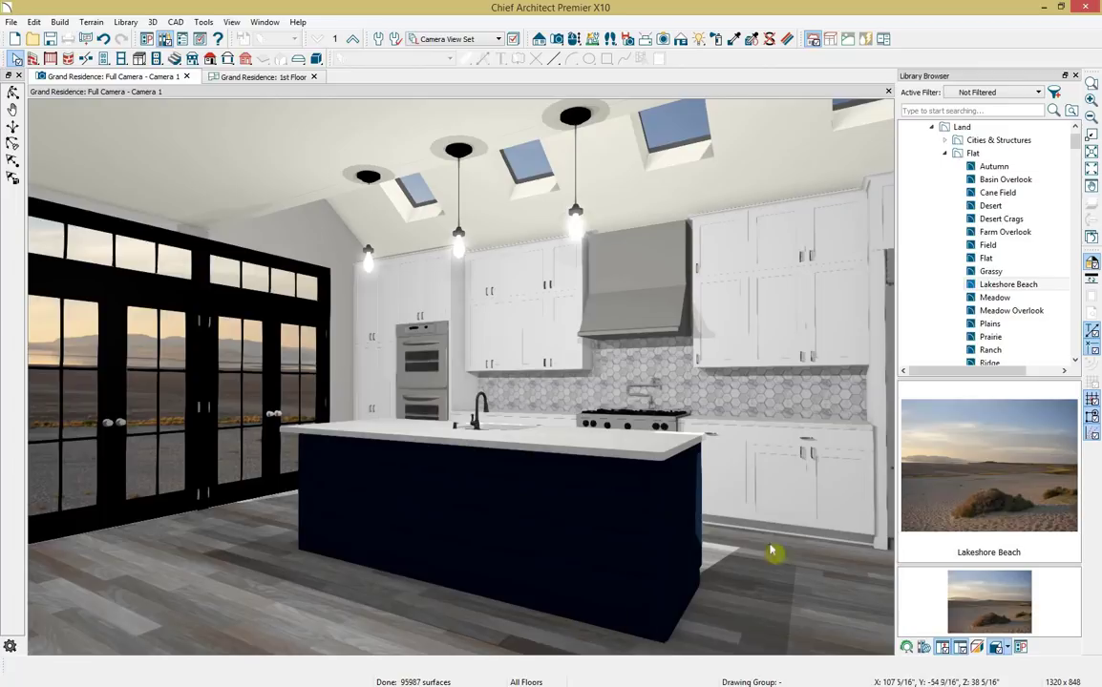
{"action": "left_click", "coordinate": [931, 127]}
{"action": "left_click", "coordinate": [905, 271]}
{"action": "left_click", "coordinate": [917, 344]}
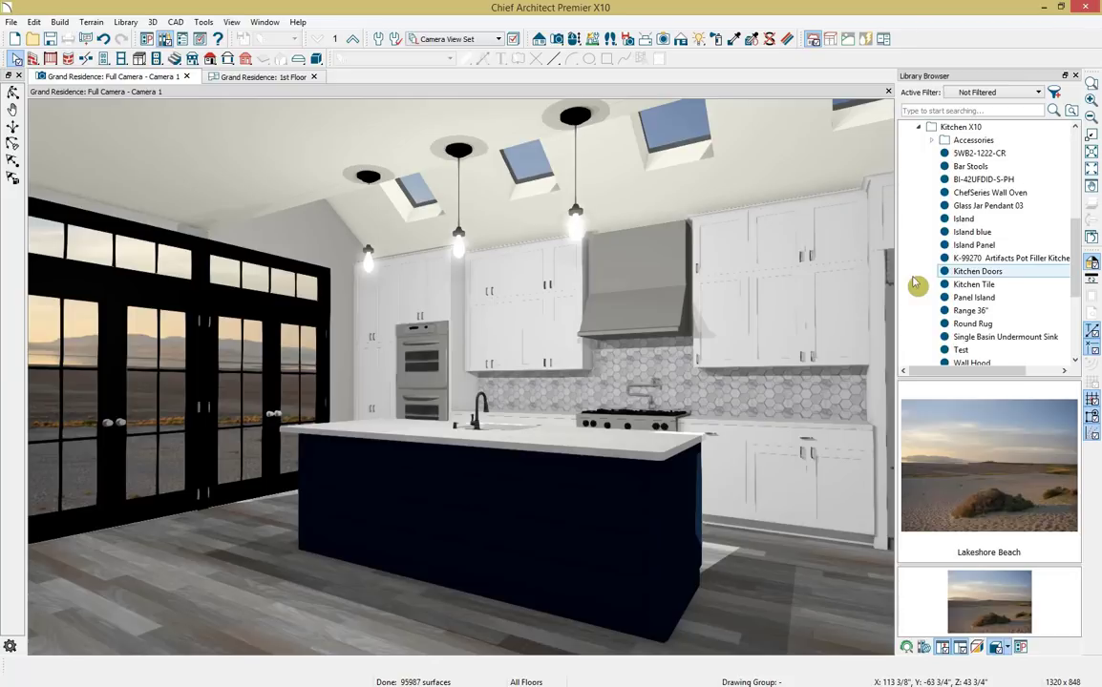
{"action": "left_click", "coordinate": [966, 167]}
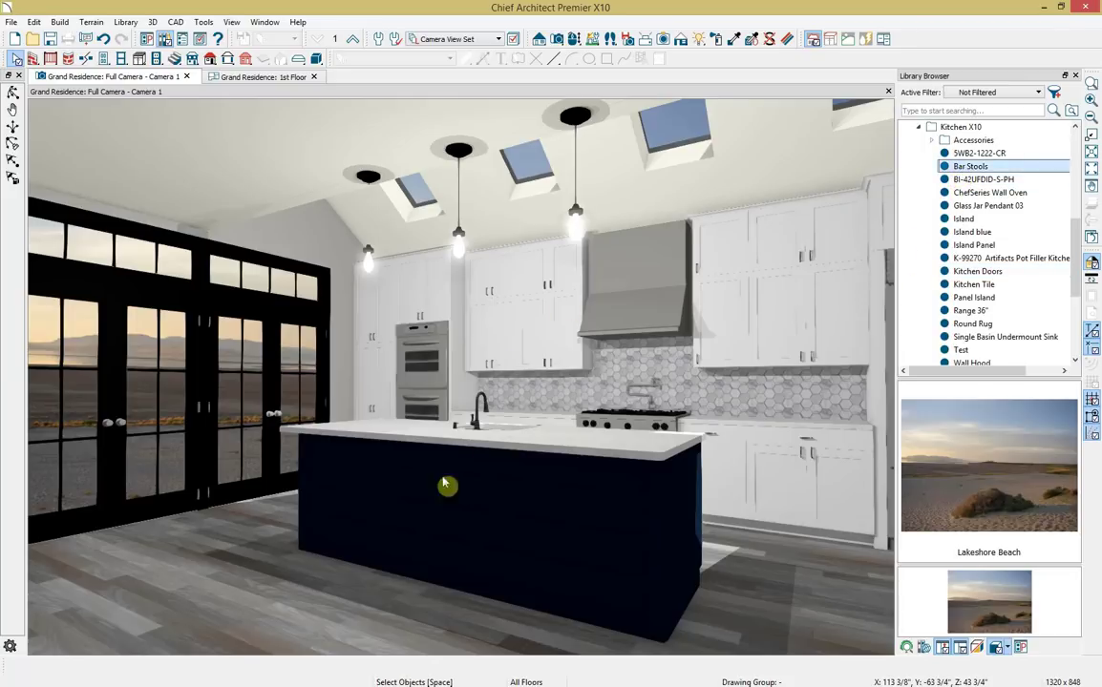
{"action": "left_click", "coordinate": [419, 618]}
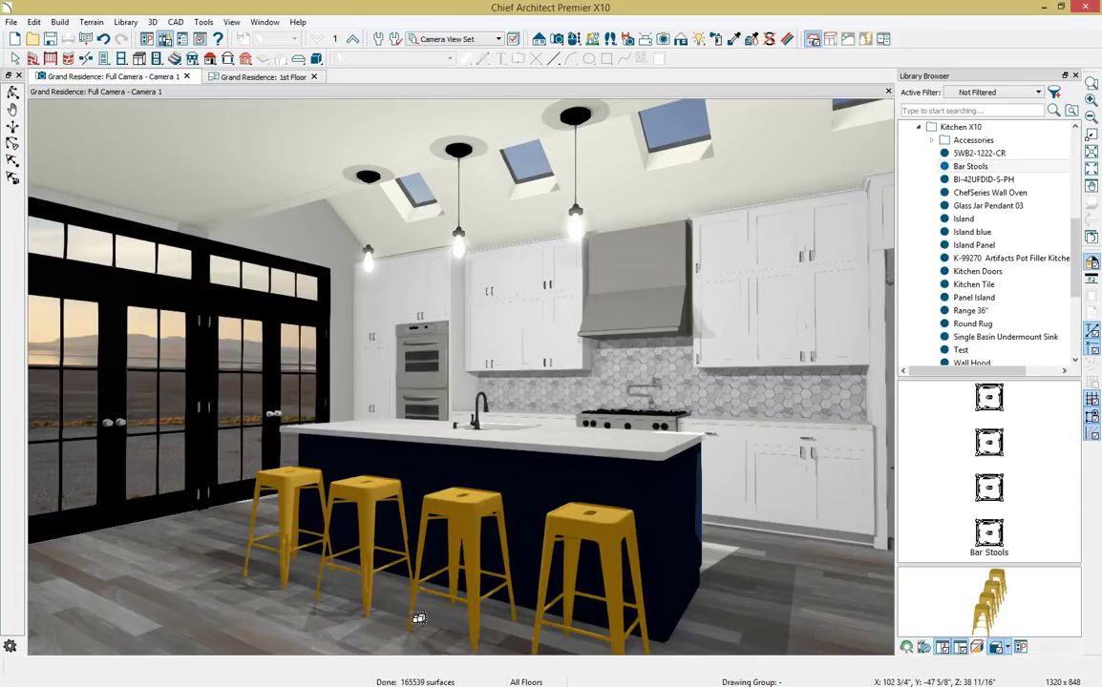
Center the row of bar stools along the length of the island in the floor plan.
{"action": "left_click_drag", "start_coordinate": [274, 82], "coordinate": [272, 370]}
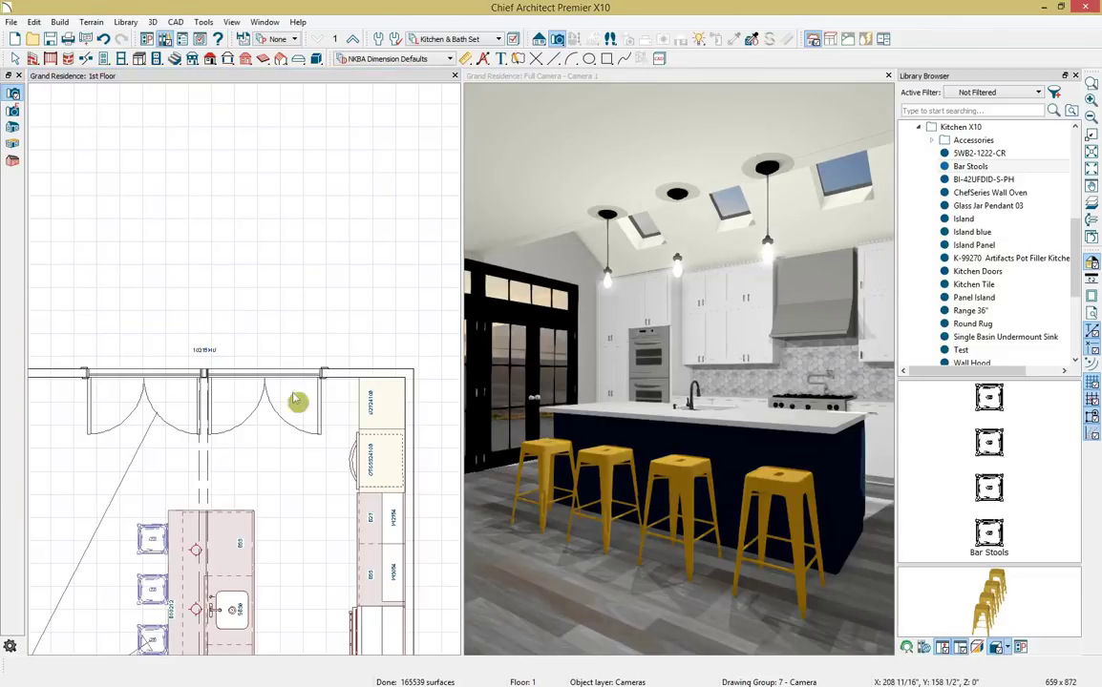
{"action": "scroll", "coordinate": [283, 450], "scroll_direction": "down", "scroll_amount": 5}
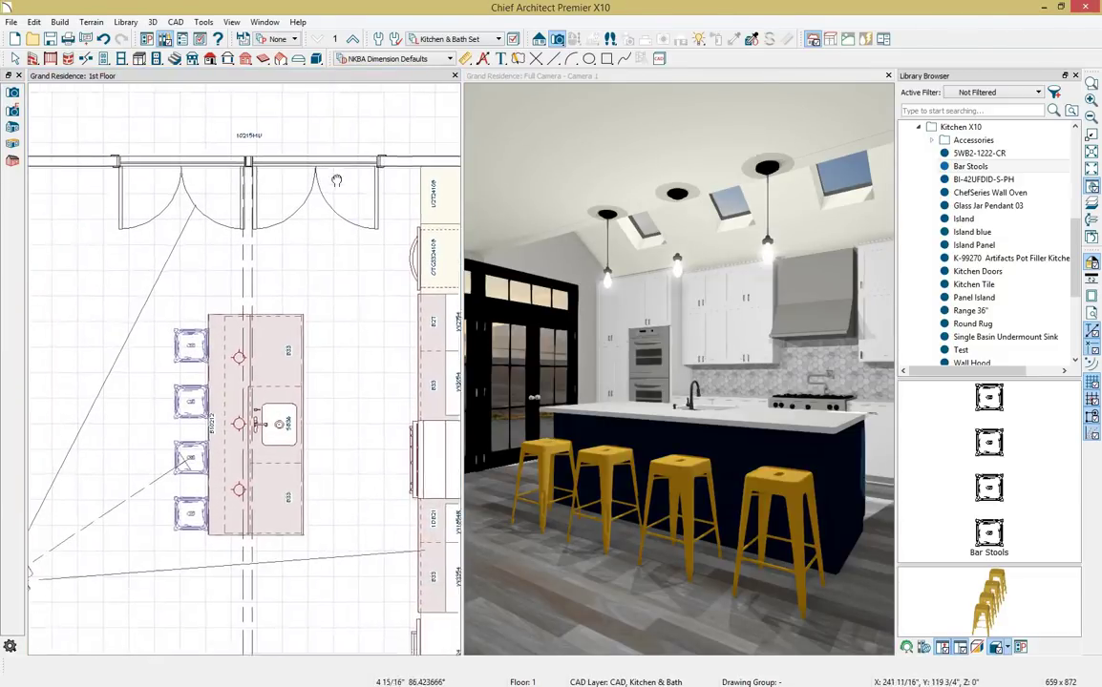
{"action": "left_click", "coordinate": [164, 305]}
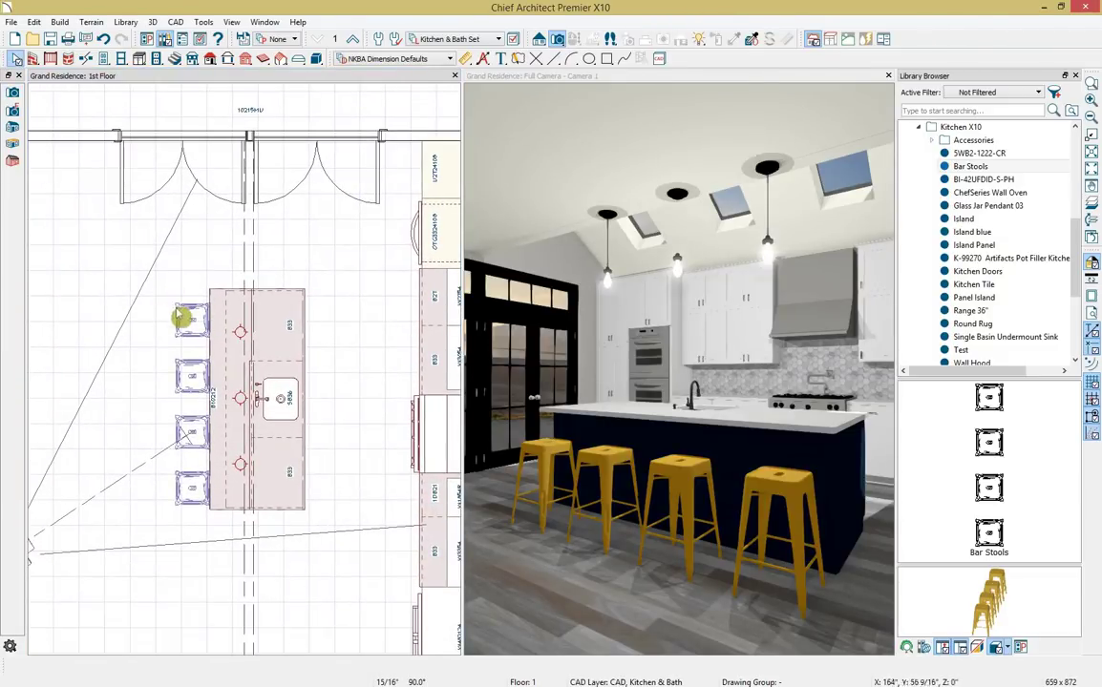
{"action": "left_click", "coordinate": [180, 318]}
{"action": "left_click", "coordinate": [262, 666]}
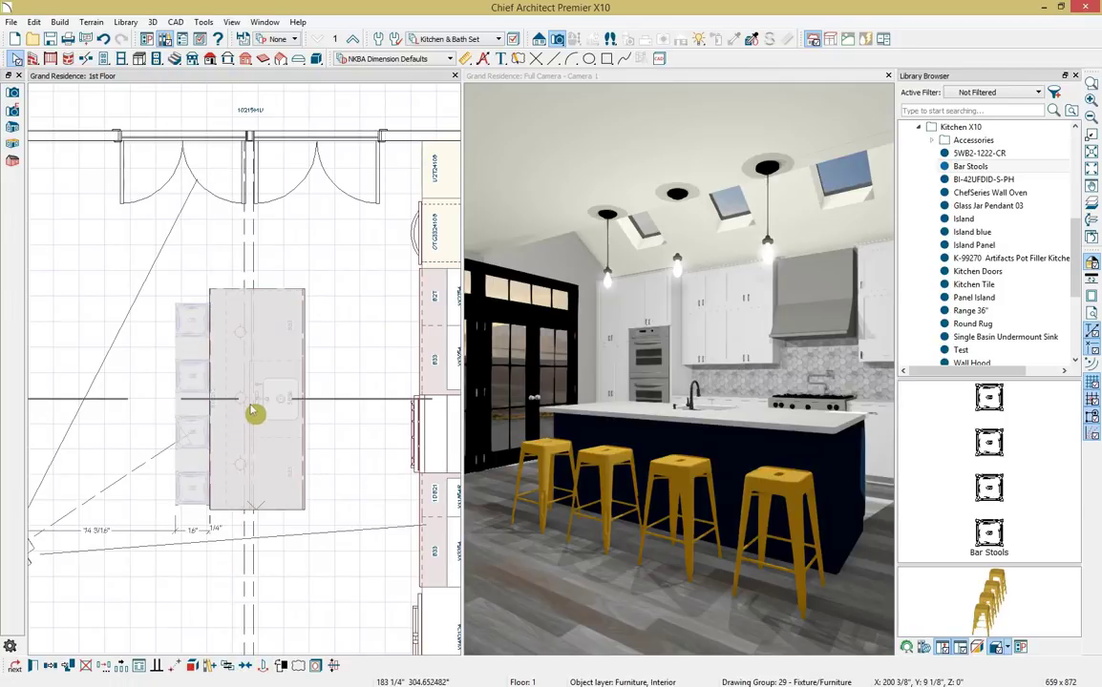
{"action": "left_click", "coordinate": [250, 411]}
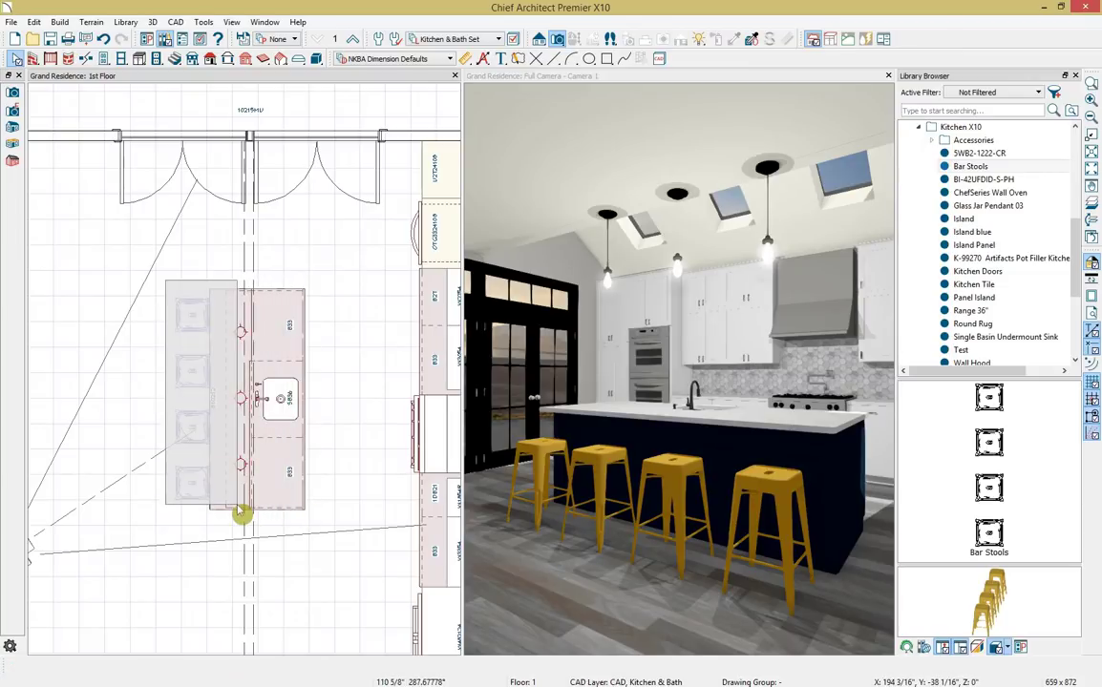
{"action": "left_click", "coordinate": [242, 513]}
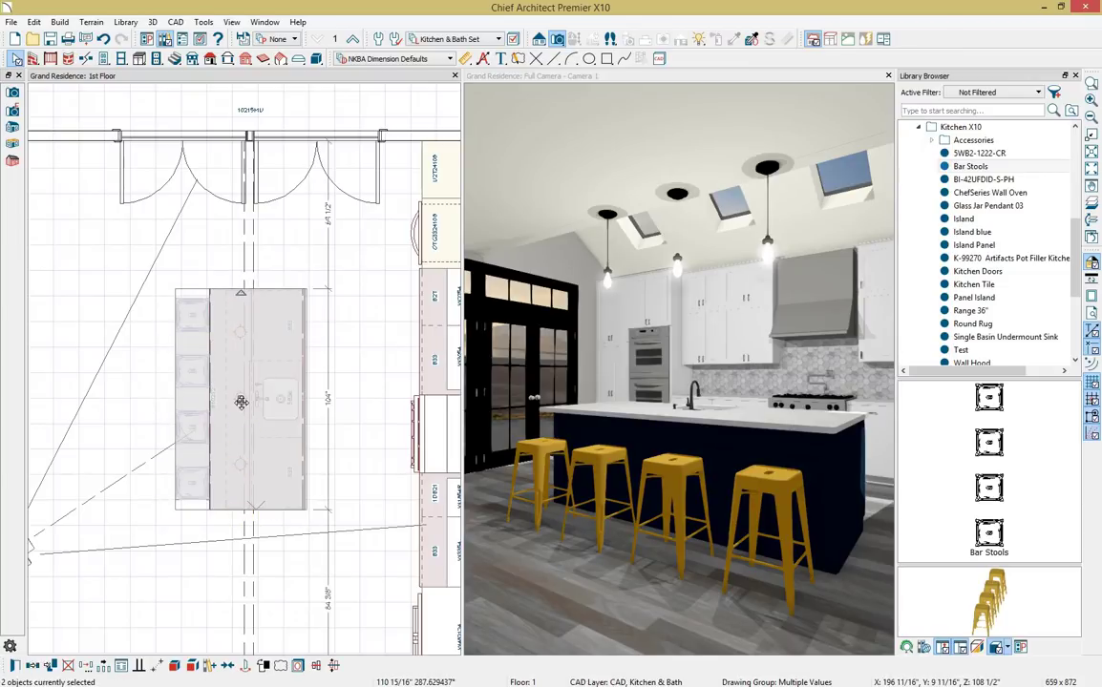
{"action": "left_click", "coordinate": [226, 665]}
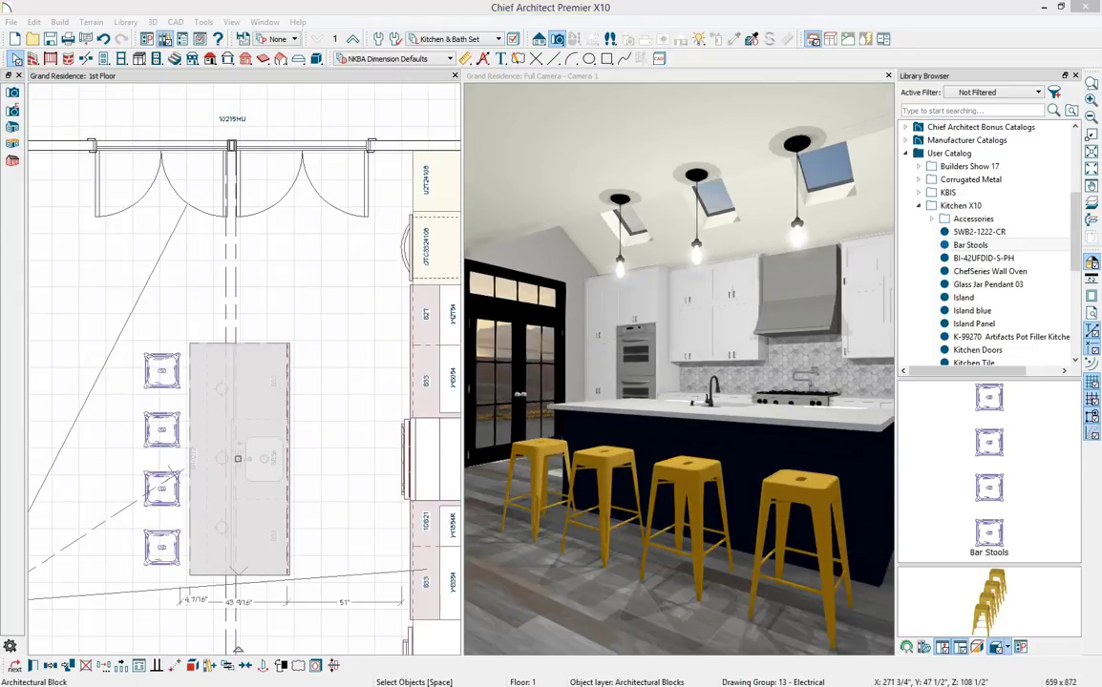
Switch the floor plan to the Electrical Set layers and place a ceiling light near the corner between the exterior doors and the double ovens.
{"action": "left_click", "coordinate": [499, 39]}
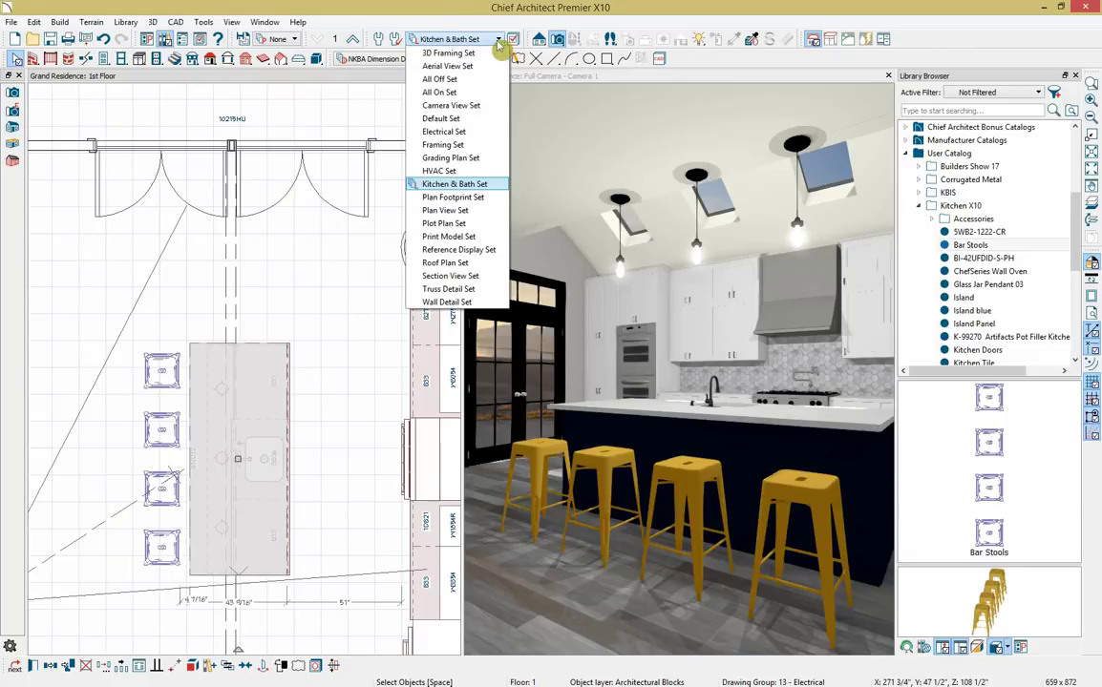
{"action": "left_click", "coordinate": [485, 138]}
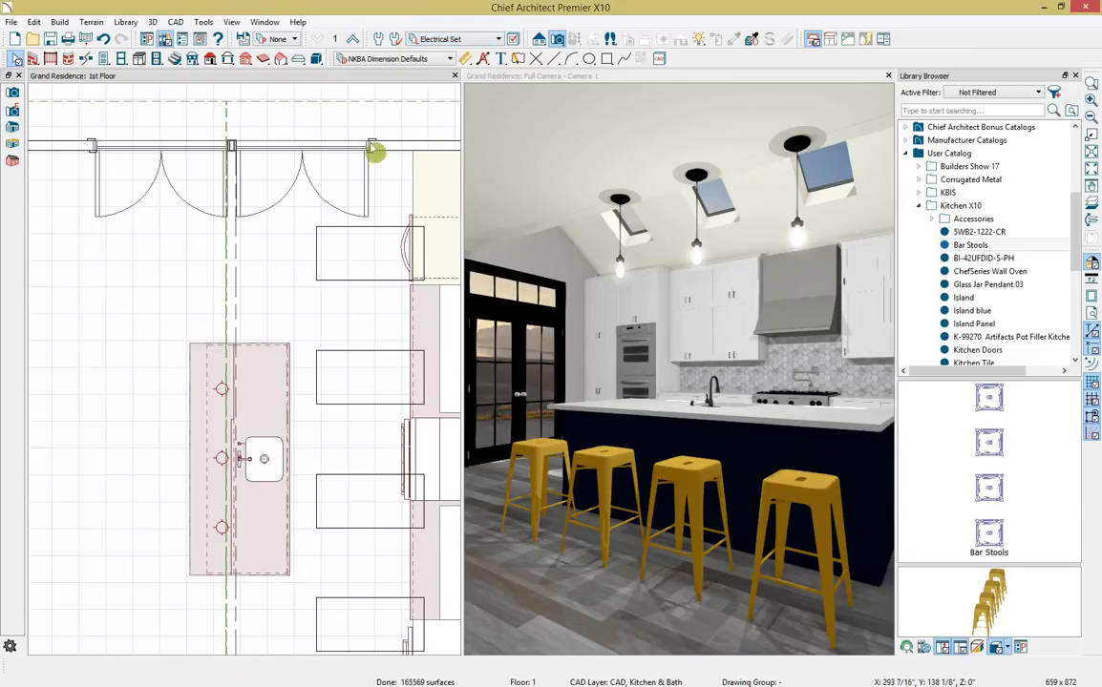
{"action": "left_click", "coordinate": [141, 59]}
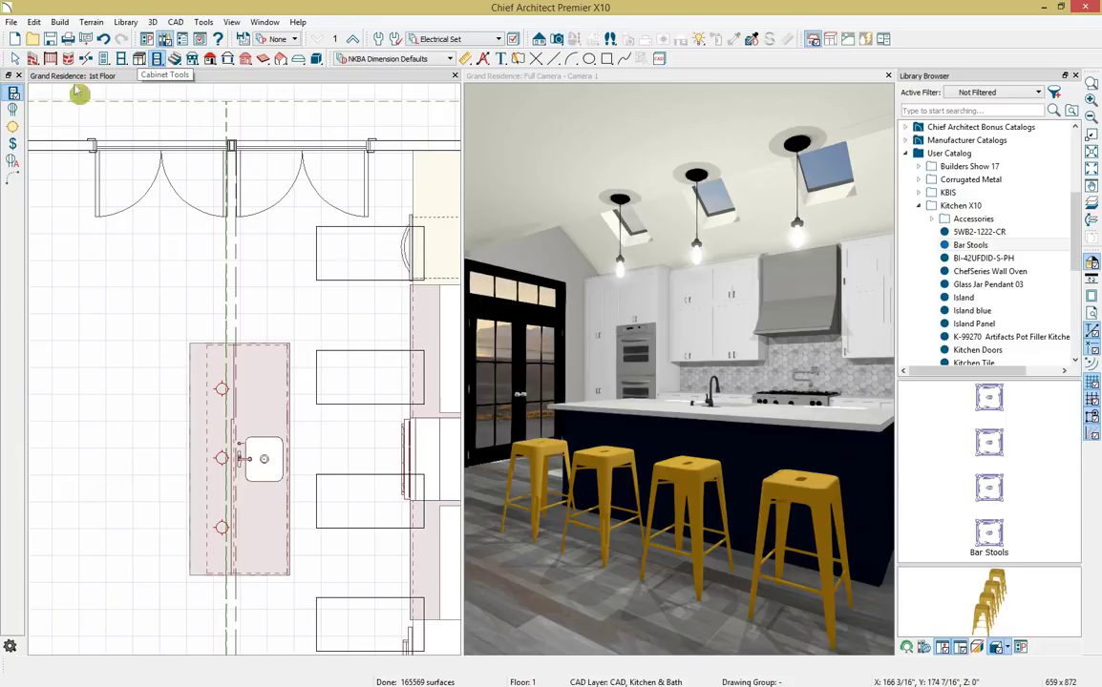
{"action": "scroll", "coordinate": [96, 259], "scroll_direction": "down", "scroll_amount": 3}
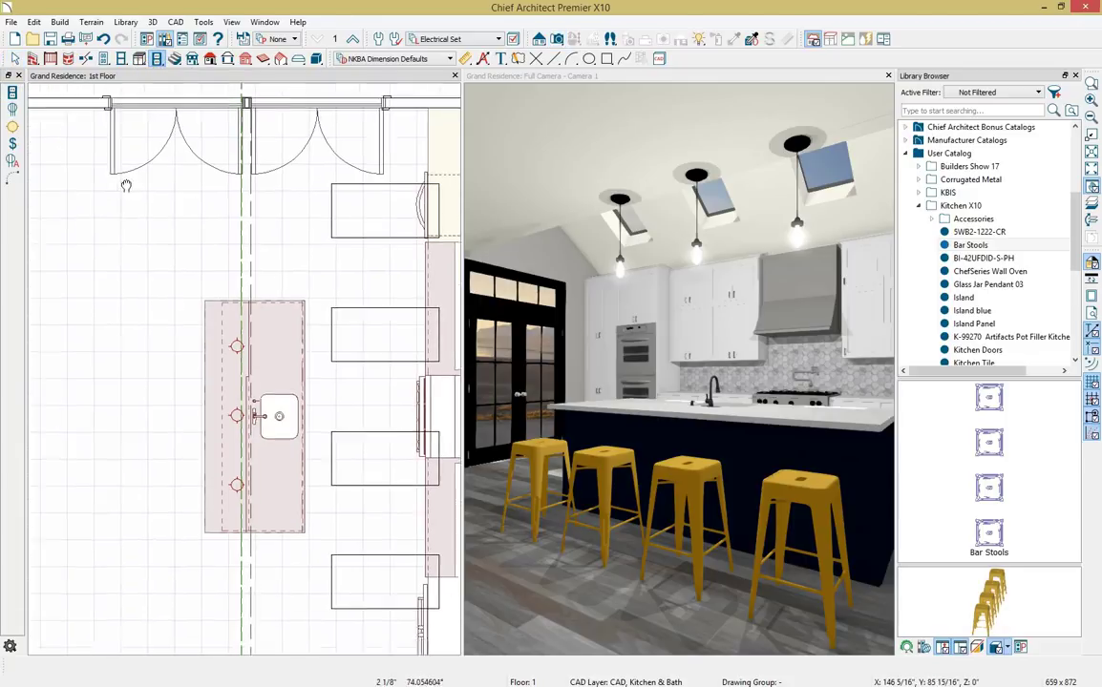
{"action": "left_click", "coordinate": [15, 128]}
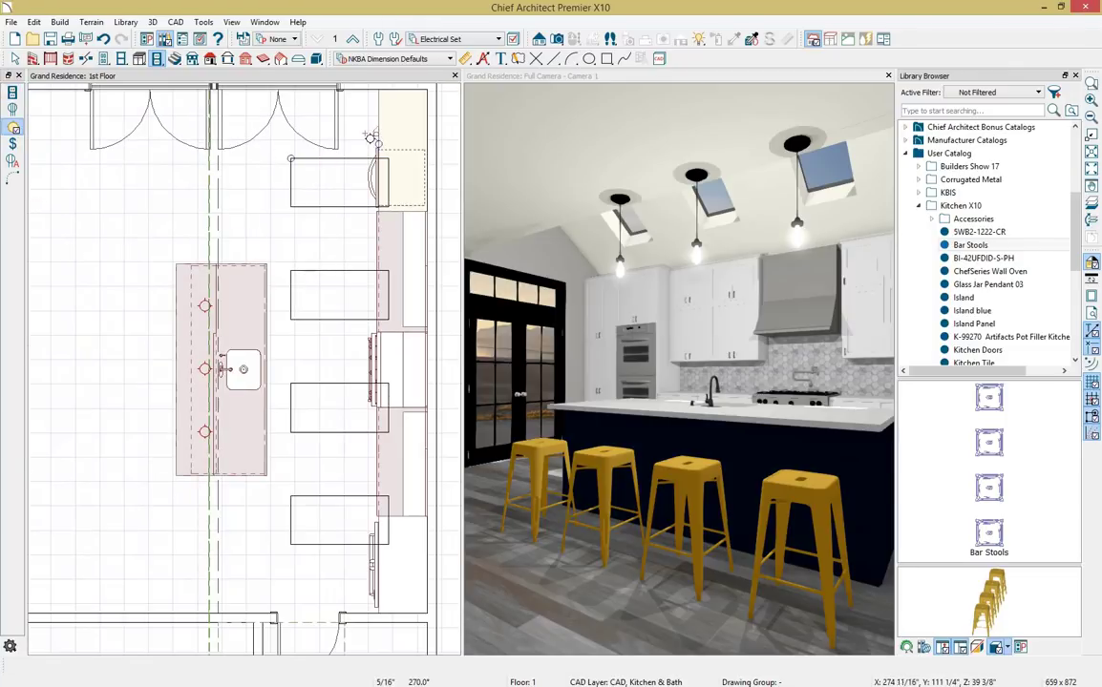
{"action": "left_click", "coordinate": [354, 132]}
{"action": "key", "text": "Escape"}
Multiple-copy the ceiling light across the kitchen, evenly distributed with 4 primary copies and 1 secondary copy.
{"action": "double_click", "coordinate": [32, 665]}
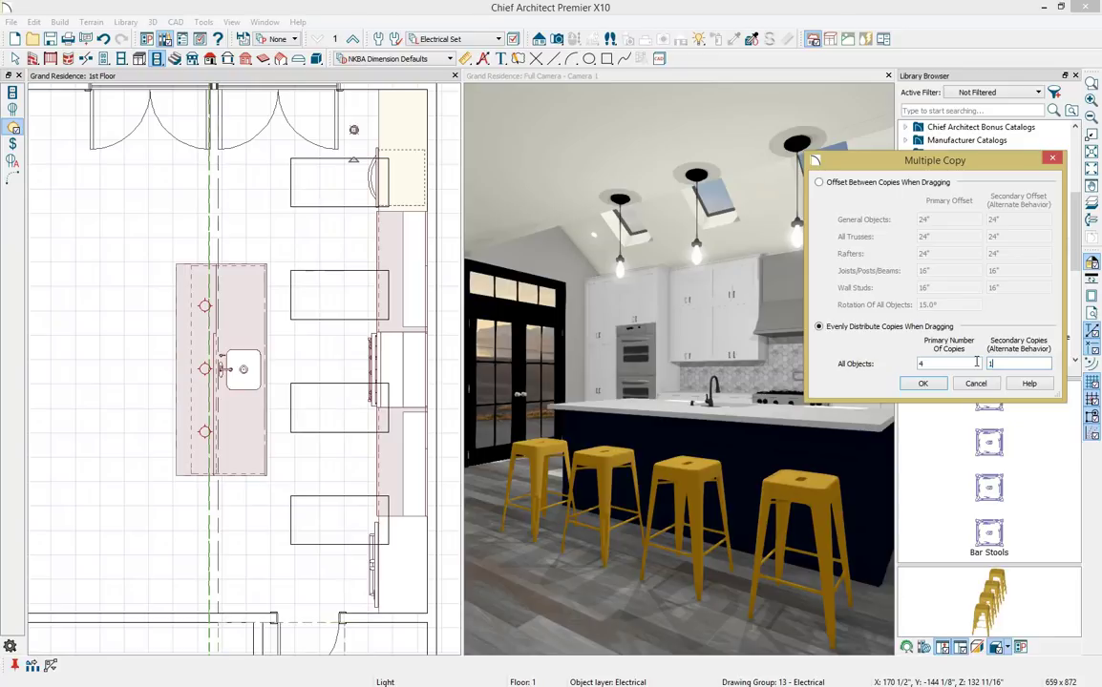
{"action": "left_click", "coordinate": [922, 382]}
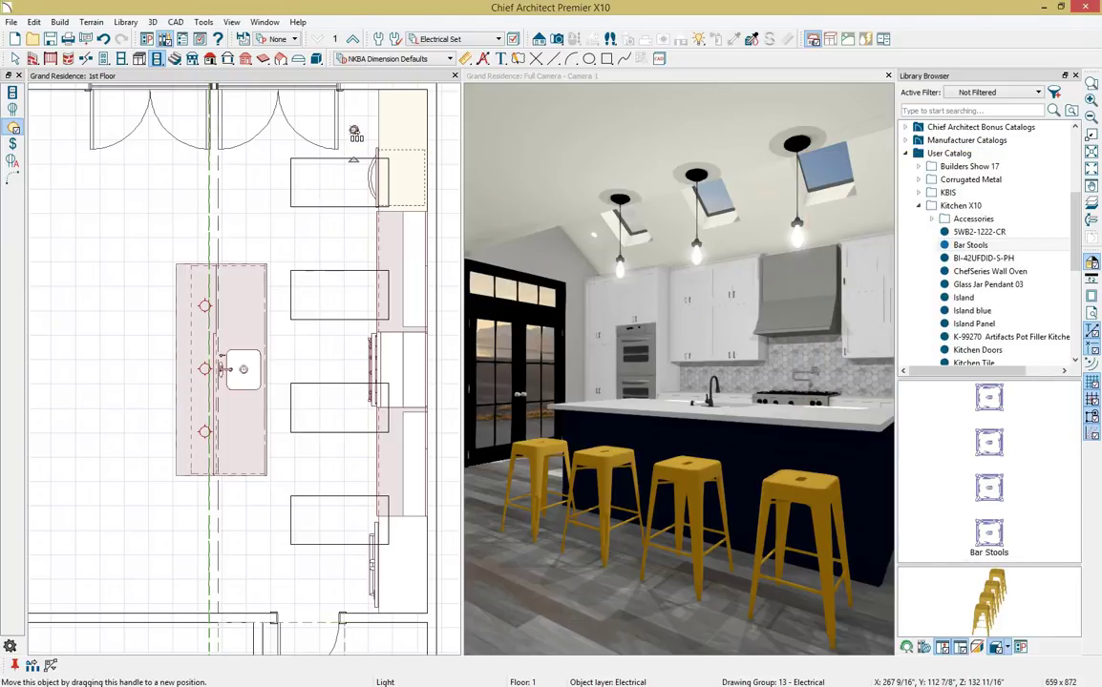
{"action": "left_click_drag", "start_coordinate": [353, 133], "coordinate": [128, 569]}
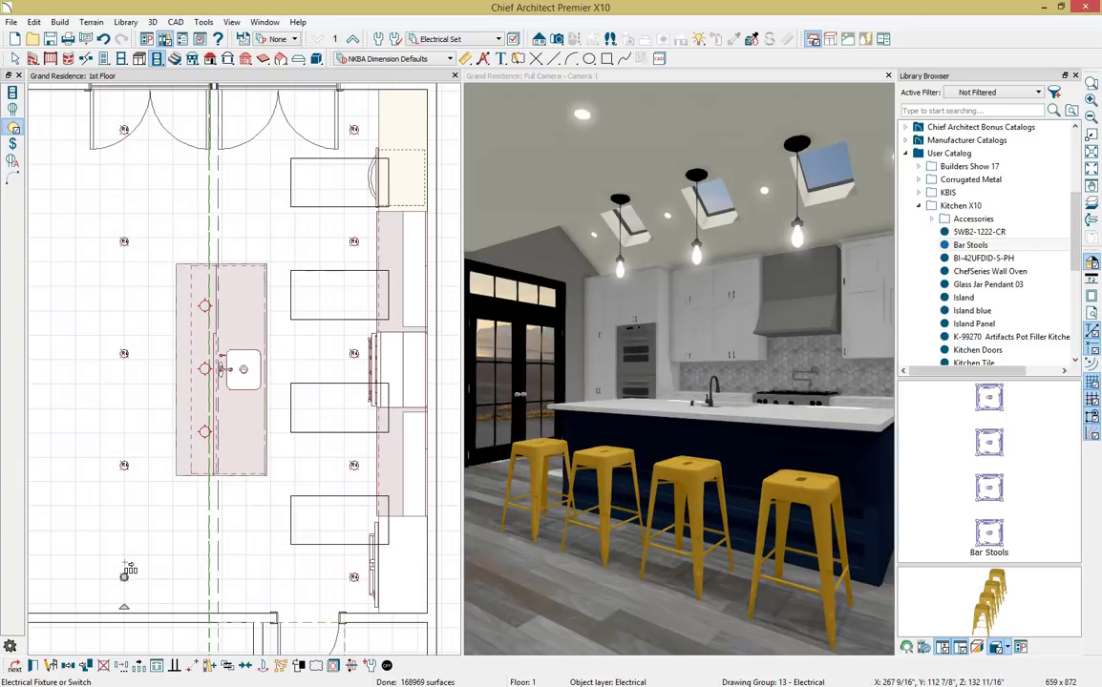
{"action": "left_click", "coordinate": [266, 524]}
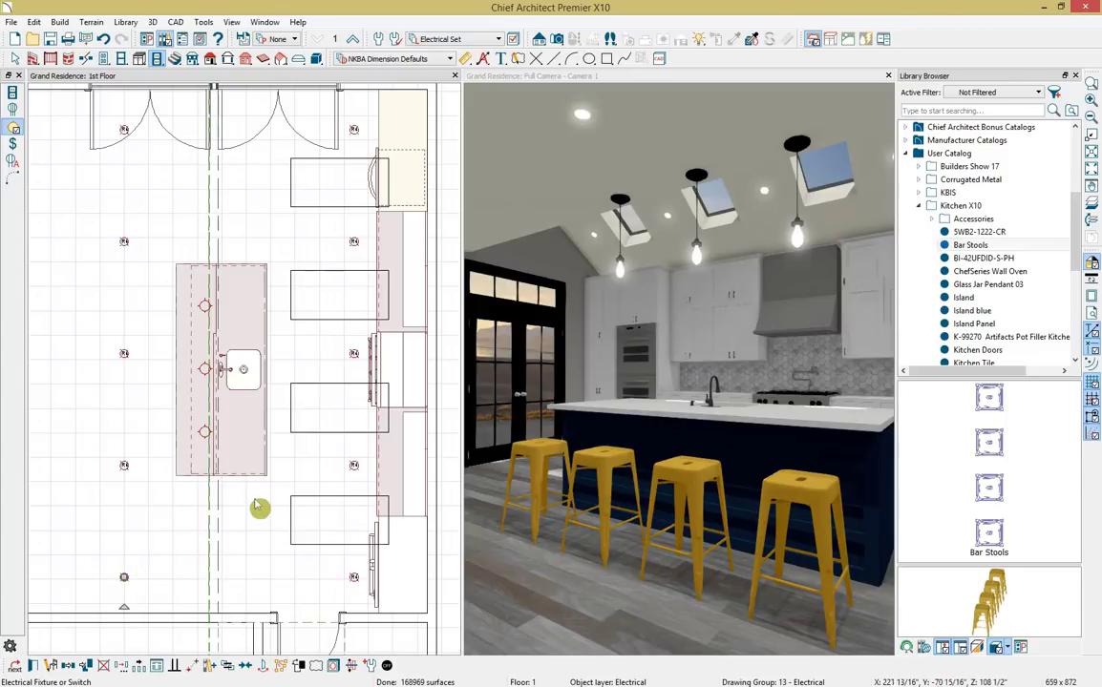
Place two switches beside the interior door and one switch beside the exterior kitchen doors.
{"action": "left_click", "coordinate": [14, 144]}
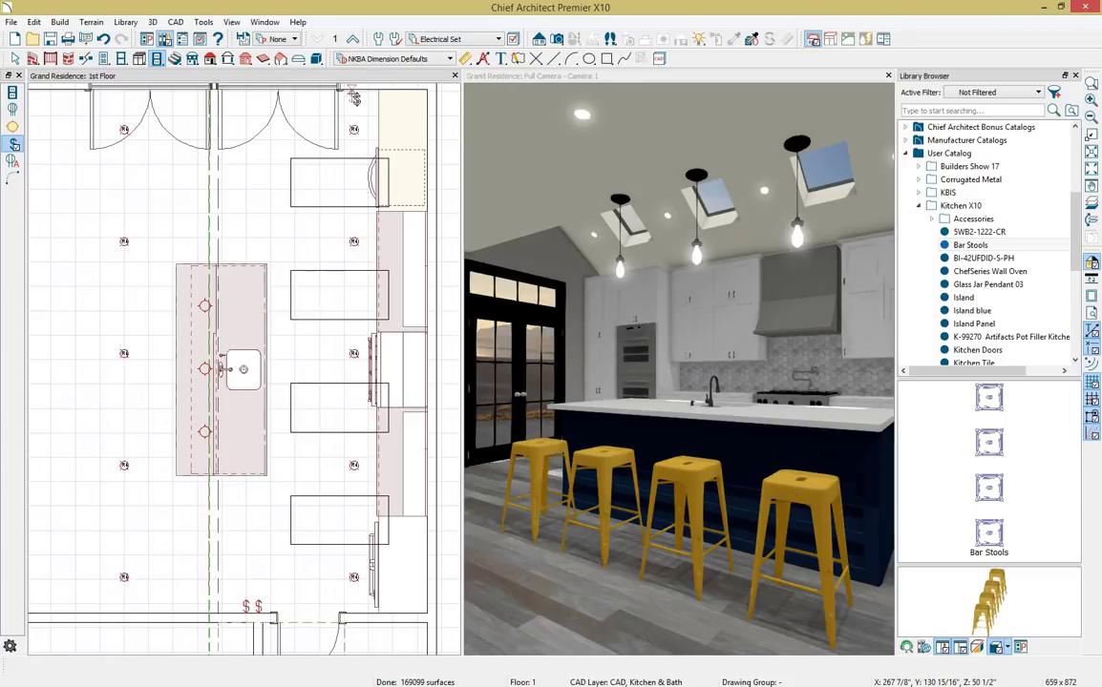
{"action": "key", "text": "space"}
{"action": "left_click", "coordinate": [289, 353]}
Place three GFCI outlets along the range wall and one outlet on the interior door's wall.
{"action": "left_click", "coordinate": [13, 162]}
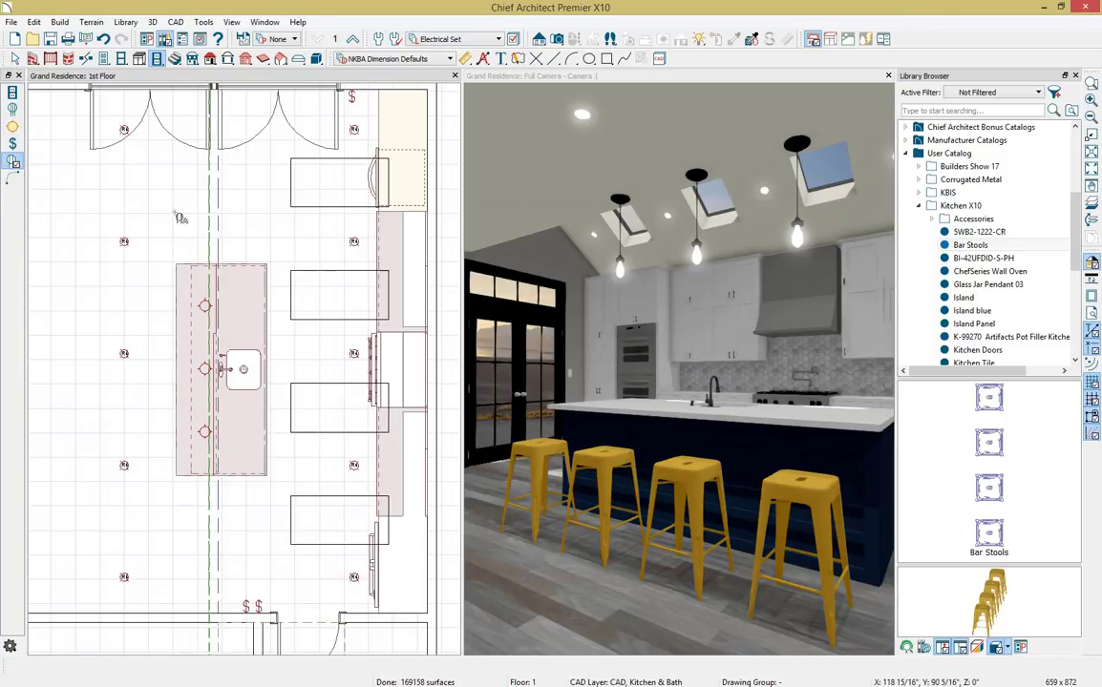
{"action": "left_click", "coordinate": [323, 353]}
{"action": "left_click", "coordinate": [820, 336]}
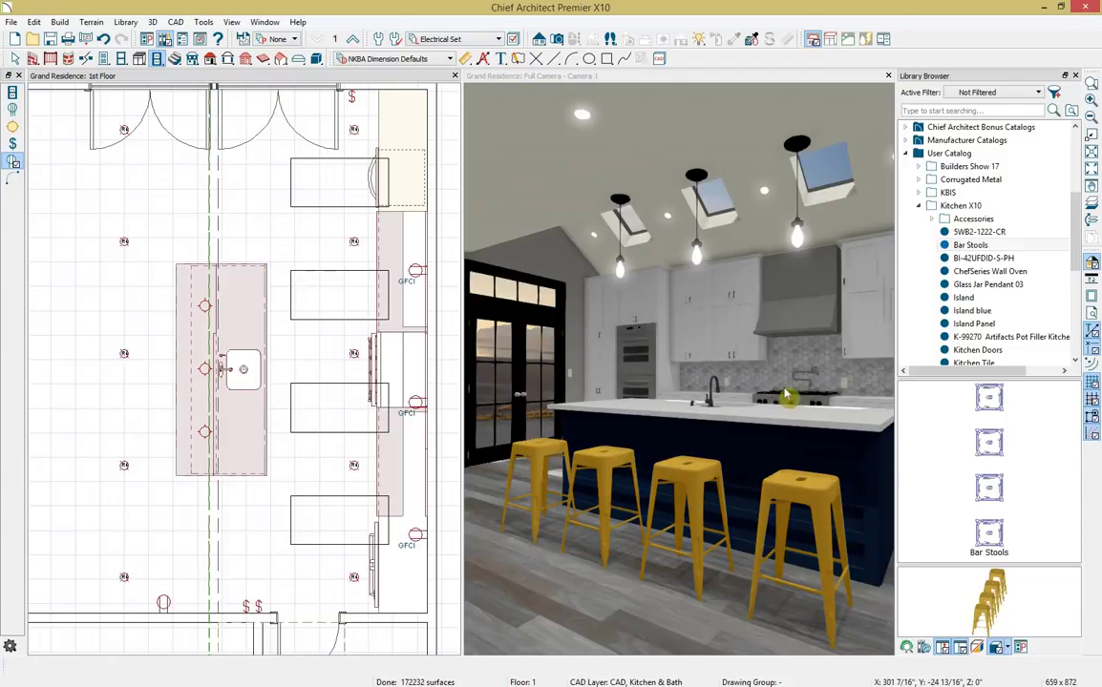
Connect the ceiling lights in one circuit running from a switch beside the interior door to the switch beside the exterior doors.
{"action": "scroll", "coordinate": [403, 412], "scroll_direction": "up", "scroll_amount": 2}
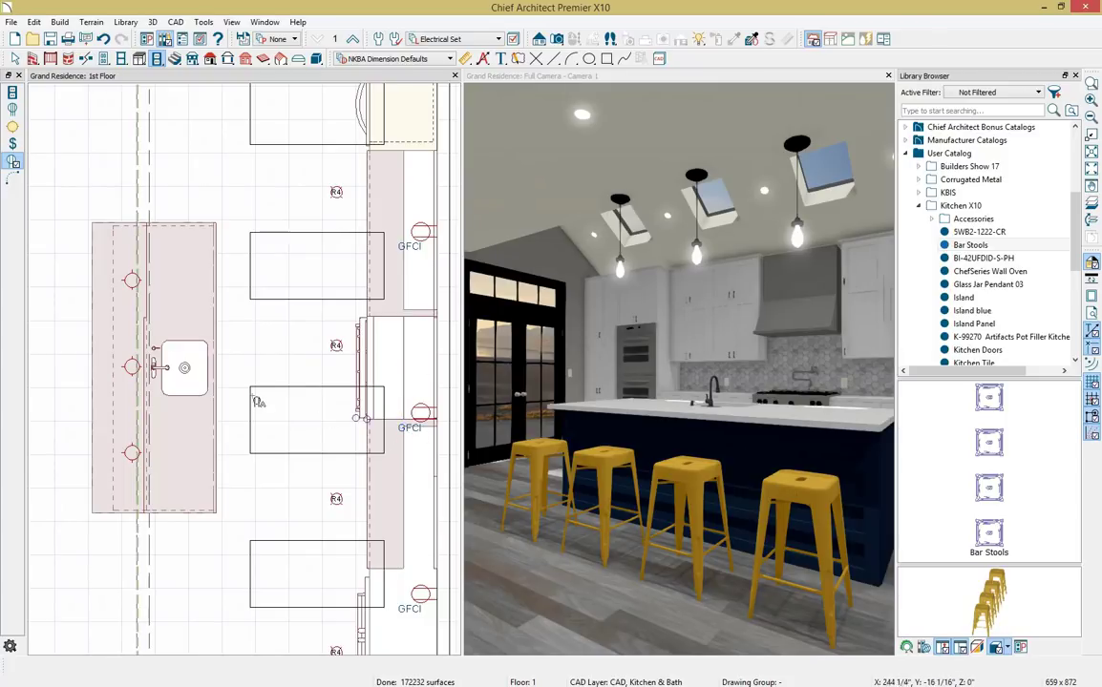
{"action": "scroll", "coordinate": [270, 378], "scroll_direction": "down", "scroll_amount": 3}
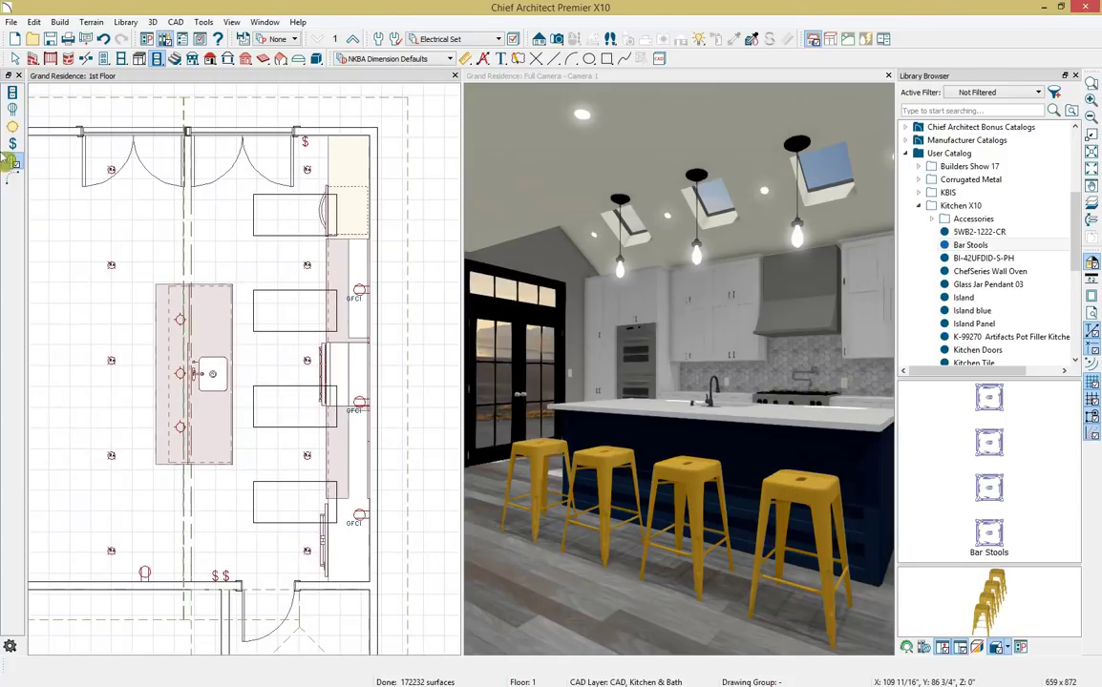
{"action": "left_click", "coordinate": [14, 179]}
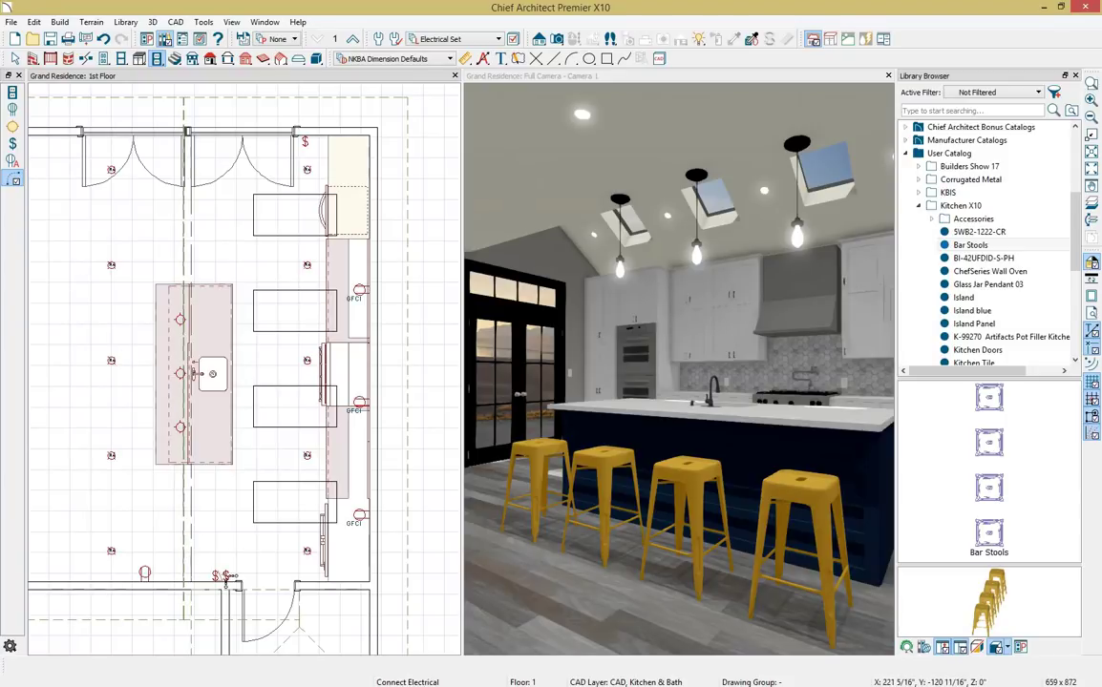
{"action": "mouse_move", "coordinate": [240, 570]}
{"action": "left_mouse_down"}
{"action": "mouse_move", "coordinate": [277, 534]}
{"action": "mouse_move", "coordinate": [306, 551]}
{"action": "mouse_move", "coordinate": [307, 158]}
{"action": "mouse_move", "coordinate": [306, 170]}
{"action": "mouse_move", "coordinate": [100, 157]}
{"action": "mouse_move", "coordinate": [111, 172]}
{"action": "mouse_move", "coordinate": [100, 460]}
{"action": "mouse_move", "coordinate": [111, 460]}
{"action": "mouse_move", "coordinate": [111, 551]}
{"action": "left_mouse_up"}
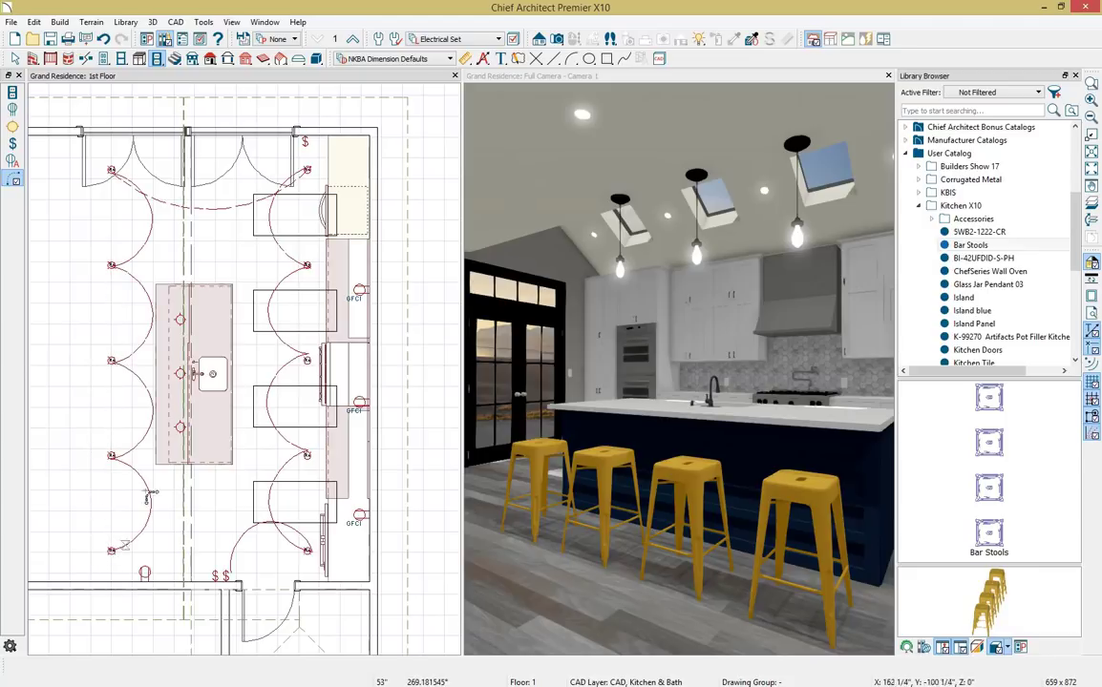
{"action": "left_click_drag", "start_coordinate": [309, 171], "coordinate": [304, 143]}
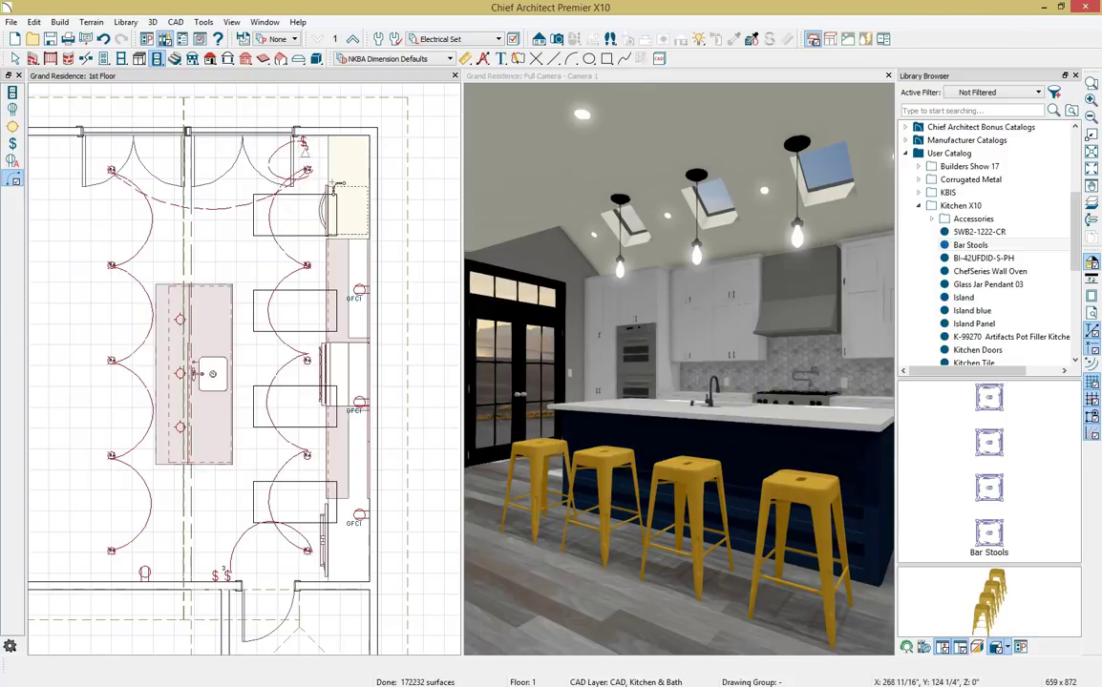
Connect the three island pendants to the other switch beside the interior door and reshape their connection lines.
{"action": "scroll", "coordinate": [334, 182], "scroll_direction": "up", "scroll_amount": 2}
{"action": "scroll", "coordinate": [334, 183], "scroll_direction": "down", "scroll_amount": 2}
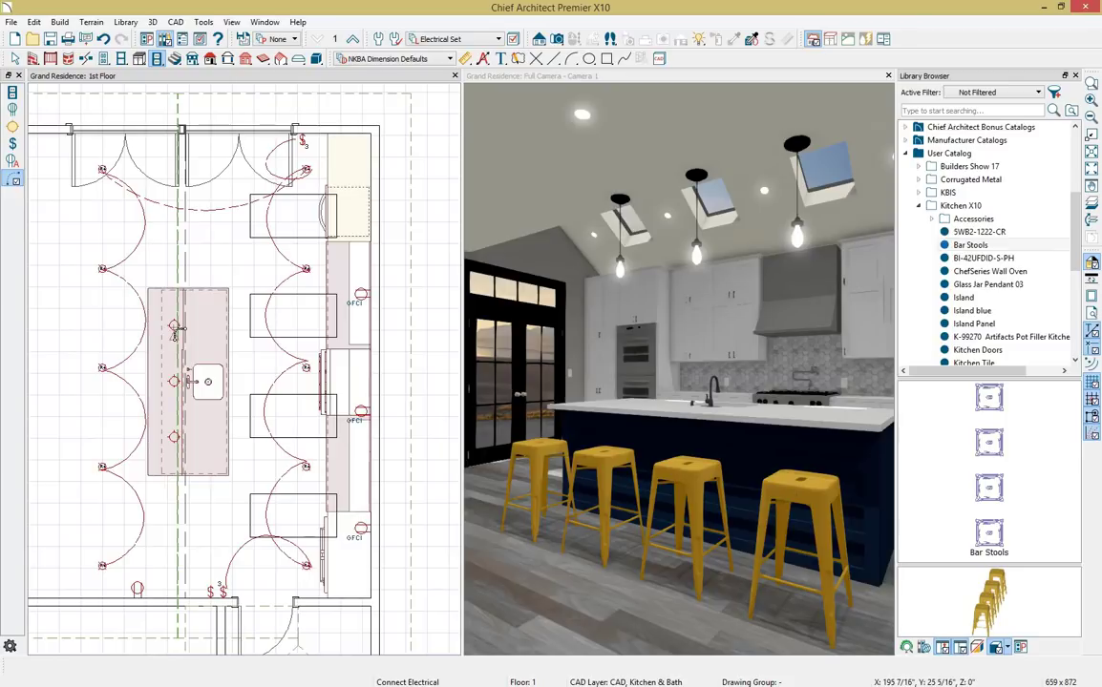
{"action": "left_click_drag", "start_coordinate": [177, 329], "coordinate": [218, 590]}
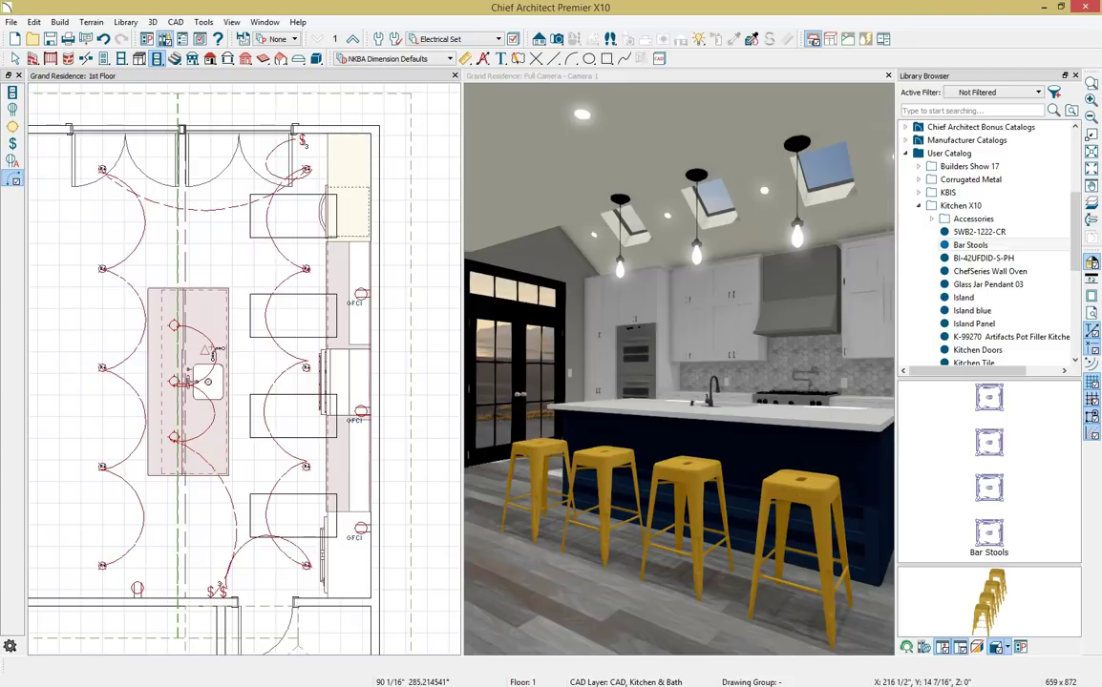
{"action": "left_click", "coordinate": [217, 353]}
{"action": "left_click_drag", "start_coordinate": [161, 336], "coordinate": [318, 526]}
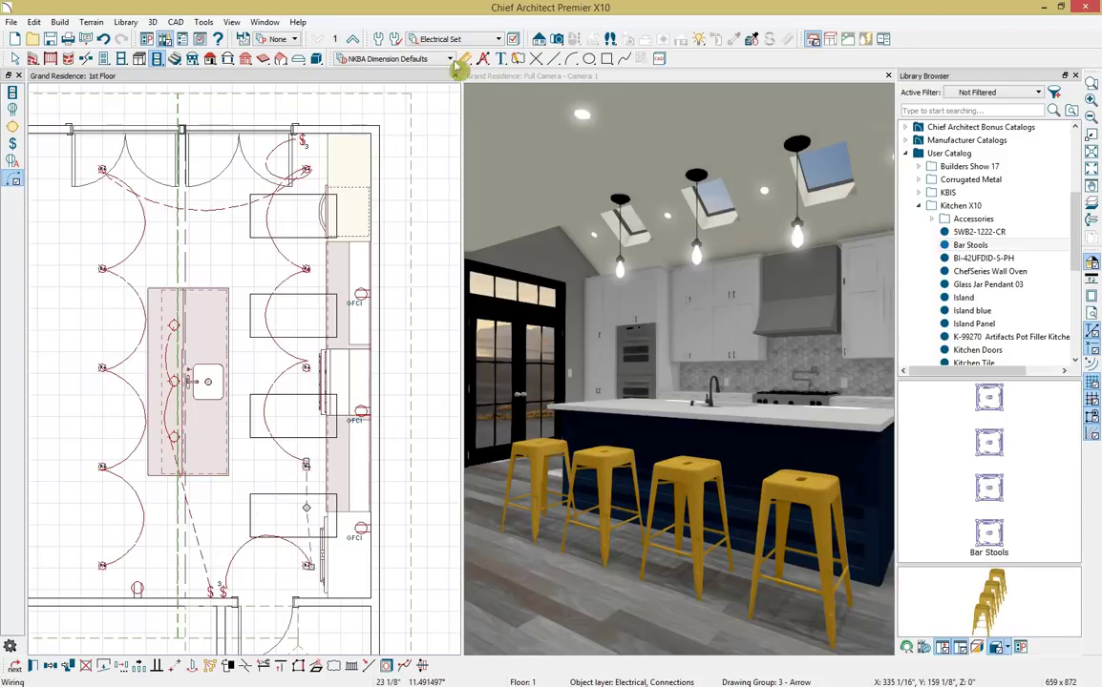
Switch the floor plan to the Kitchen & Bath Set layers and close the Library Browser.
{"action": "left_click", "coordinate": [498, 39]}
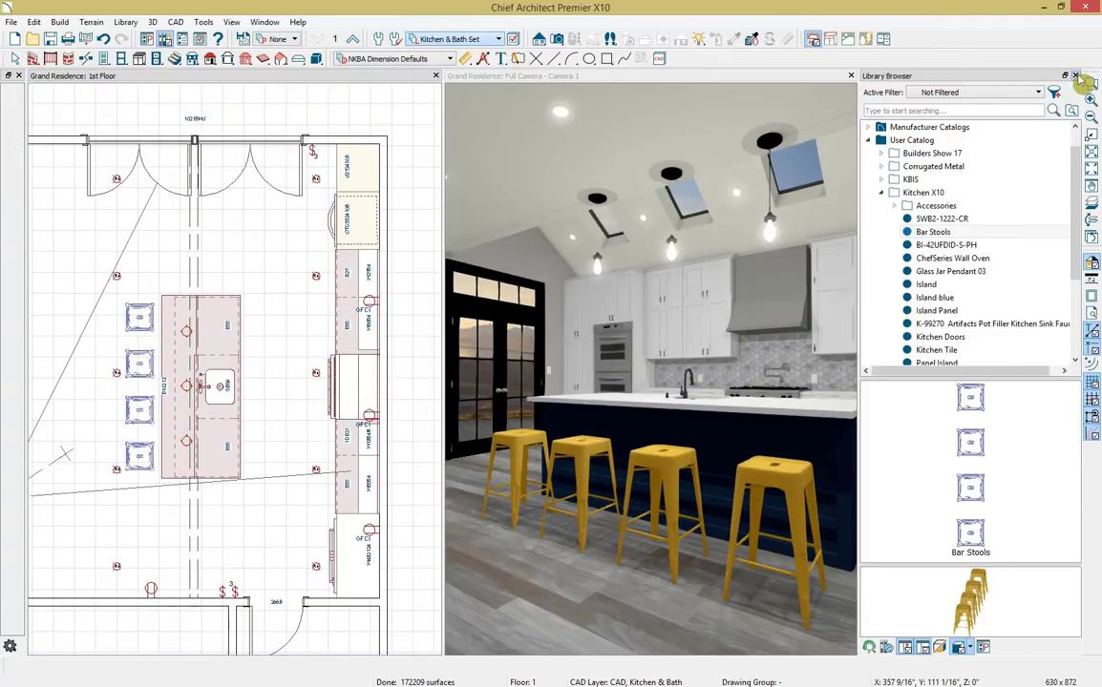
{"action": "left_click", "coordinate": [1076, 76]}
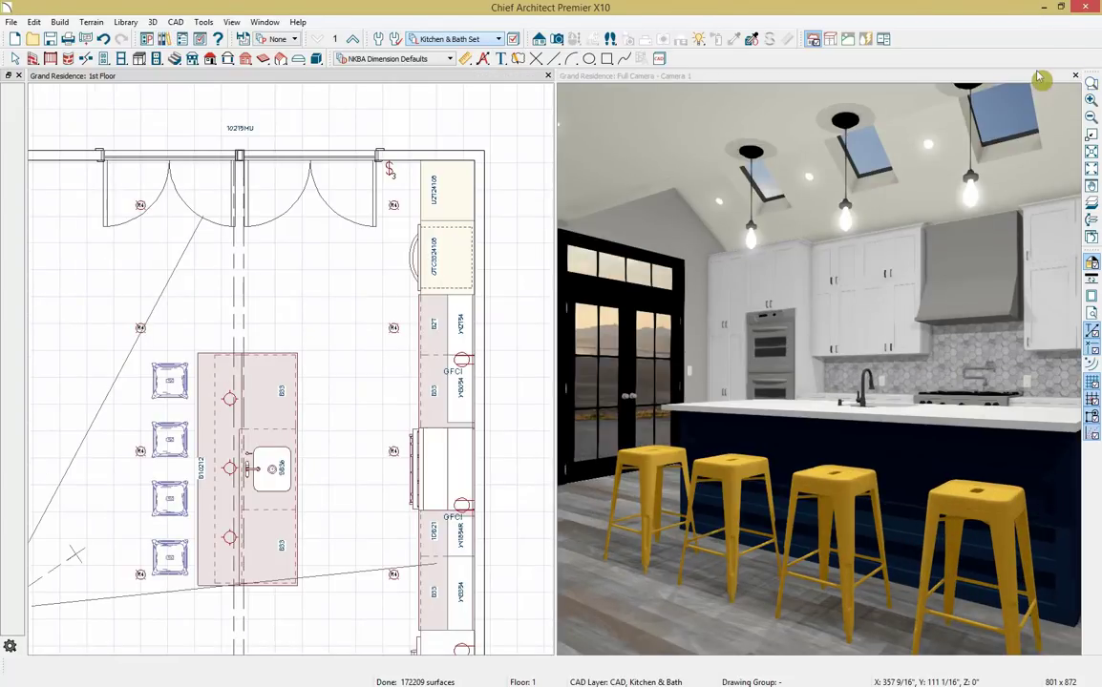
Calculate a materials list for all floors and examine its prices, total costs, and door and cabinet entries.
{"action": "left_click", "coordinate": [204, 22]}
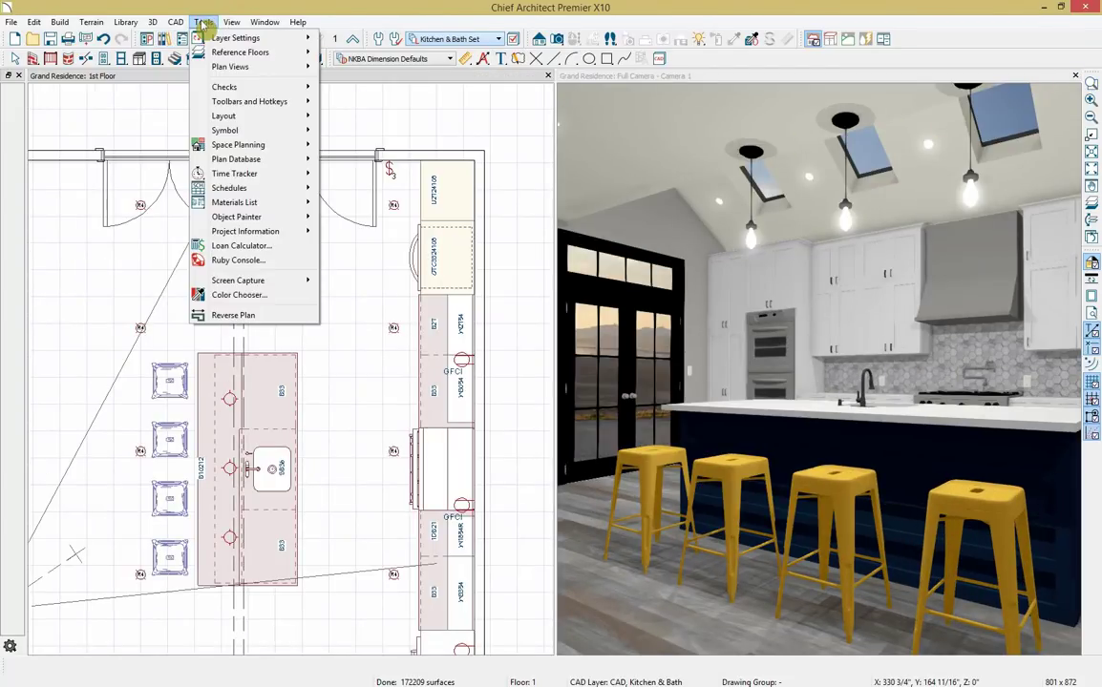
{"action": "mouse_move", "coordinate": [298, 210]}
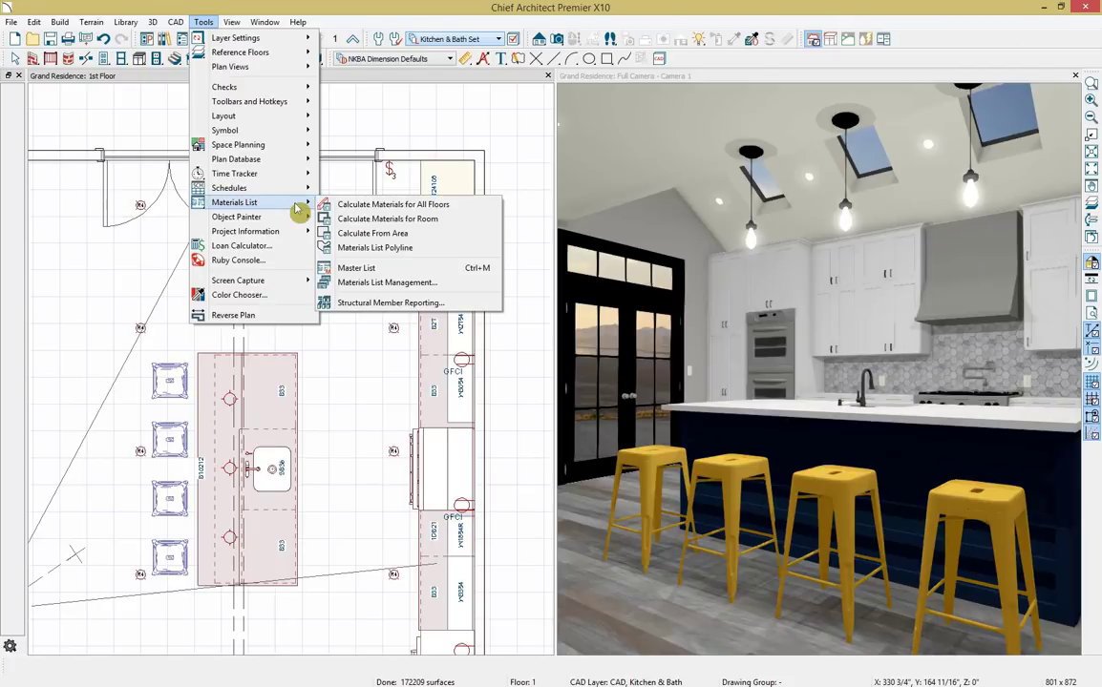
{"action": "left_click", "coordinate": [496, 205]}
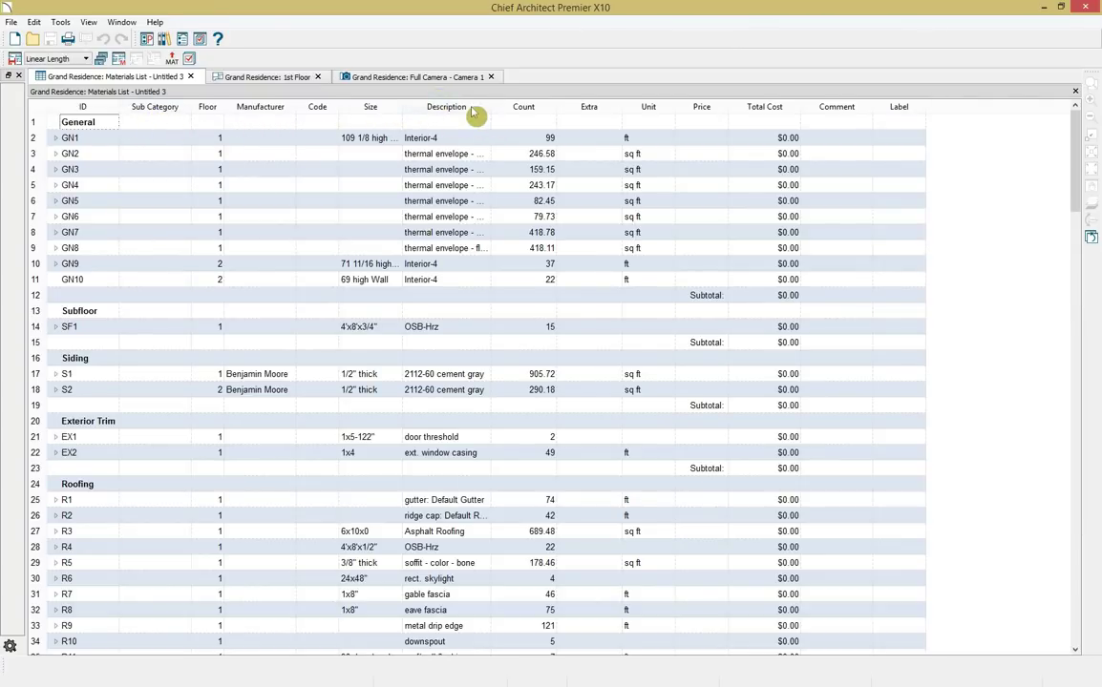
{"action": "left_click", "coordinate": [699, 143]}
{"action": "left_click", "coordinate": [703, 145]}
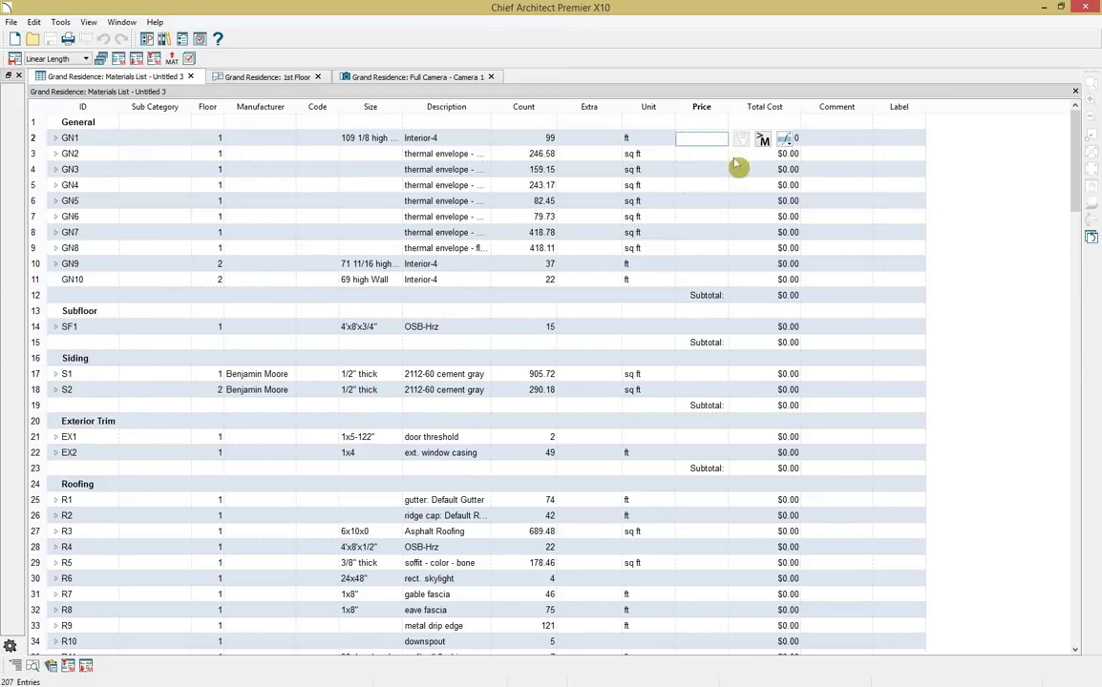
{"action": "left_click", "coordinate": [742, 154]}
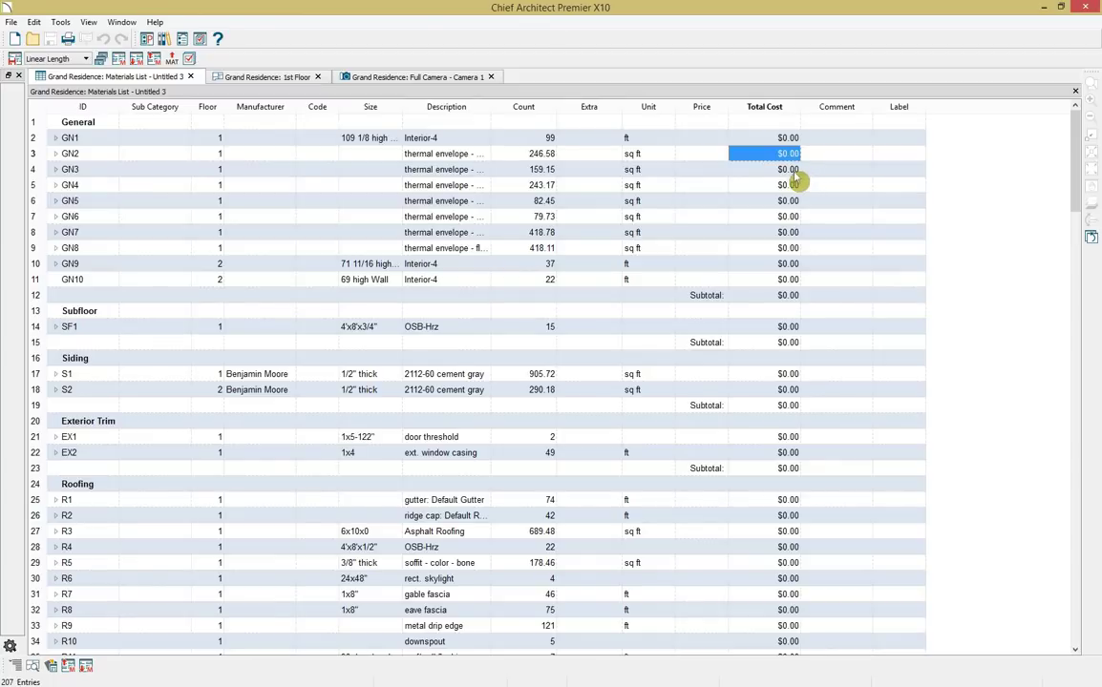
{"action": "left_click_drag", "start_coordinate": [1079, 145], "coordinate": [1076, 313]}
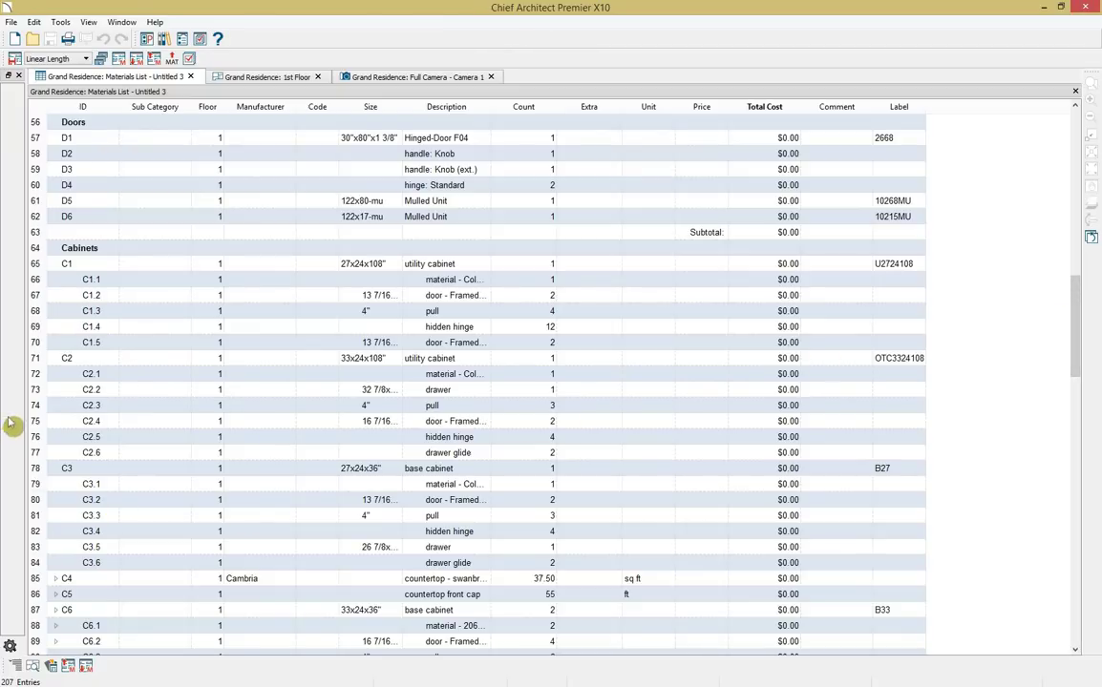
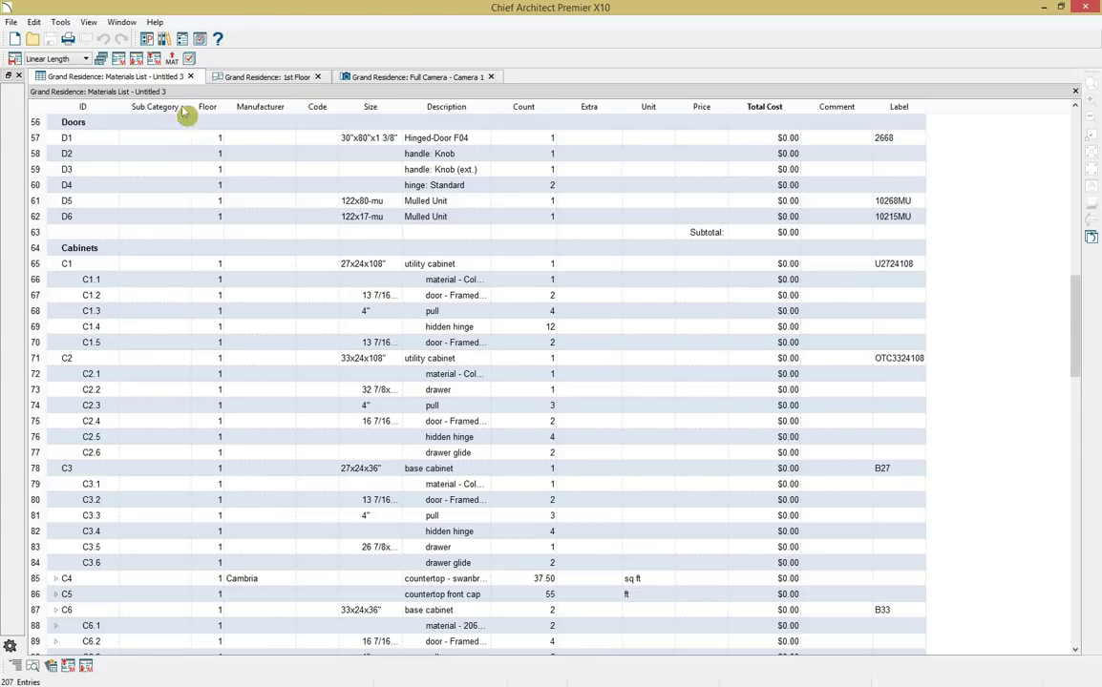
Check the export options for the materials list and close the list without saving it.
{"action": "left_click", "coordinate": [153, 58]}
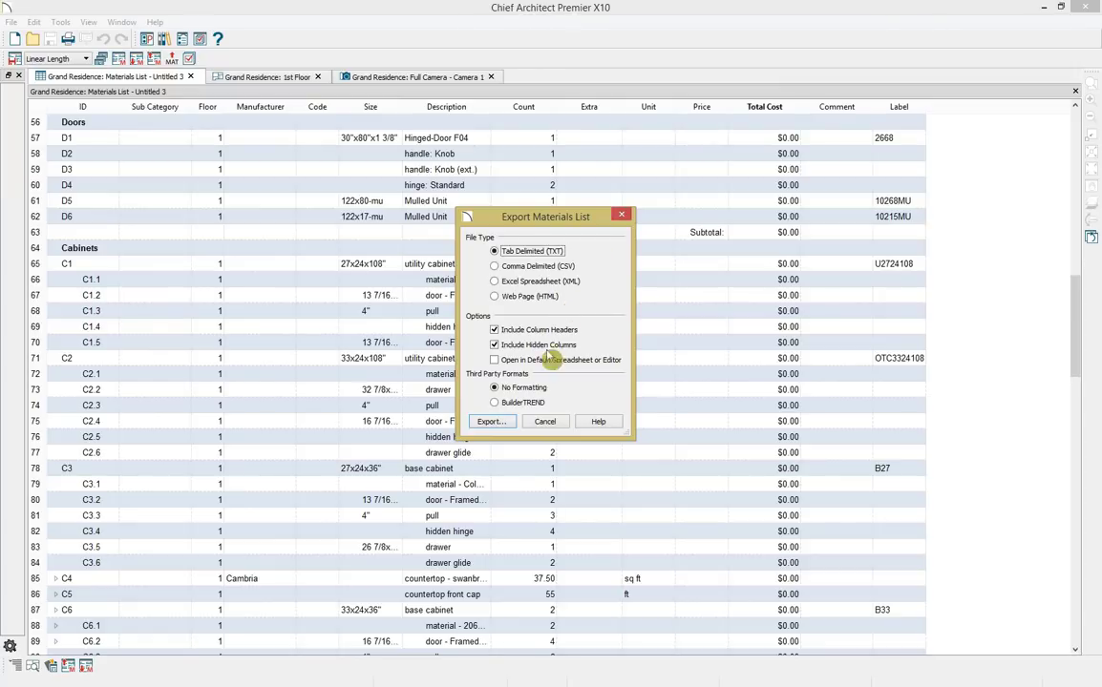
{"action": "left_click", "coordinate": [544, 421]}
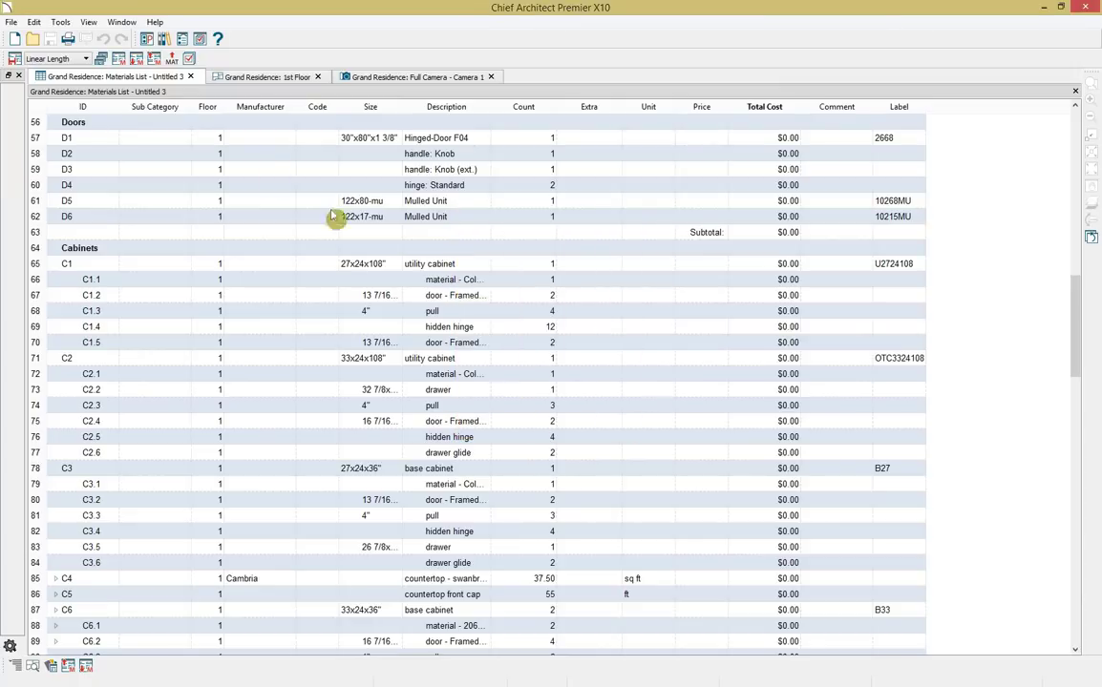
{"action": "left_click", "coordinate": [190, 77]}
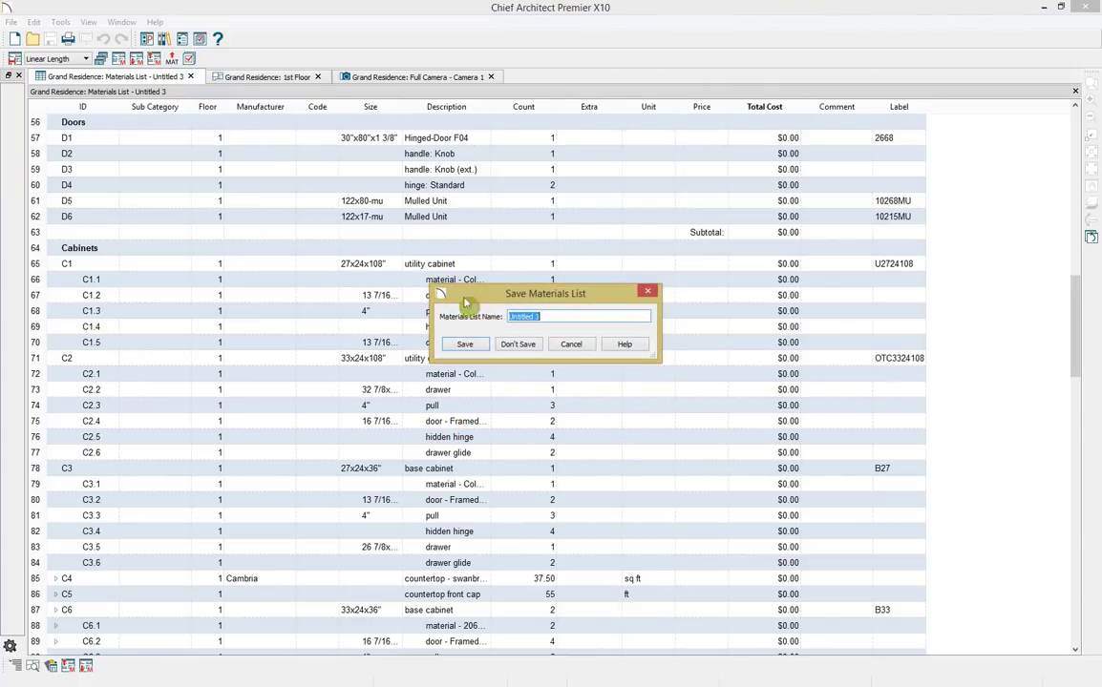
{"action": "left_click", "coordinate": [518, 343]}
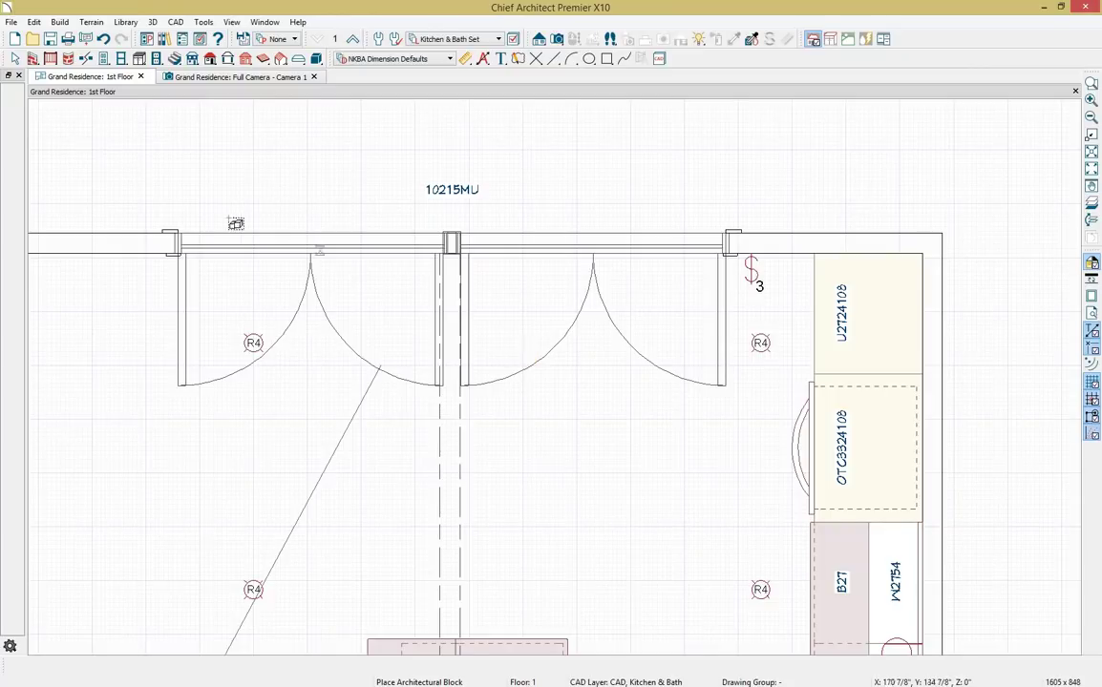
Switch to the Full Camera view and preview it in the Vector View, Glass House, Duotone and Technical Illustration techniques.
{"action": "left_click", "coordinate": [268, 80]}
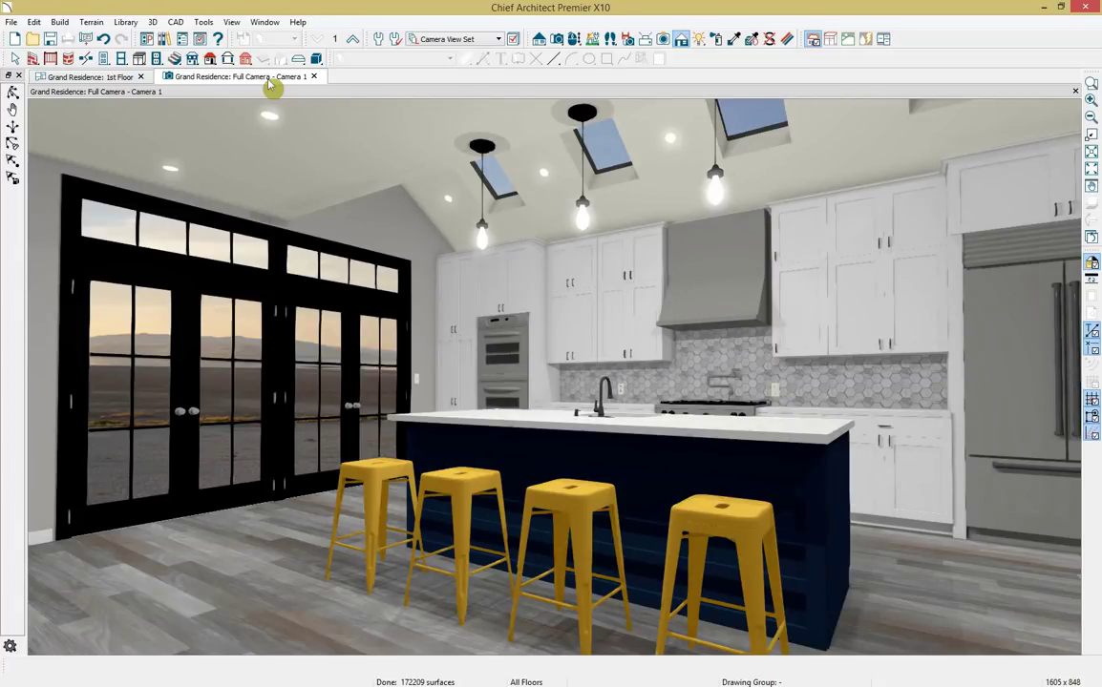
{"action": "left_click", "coordinate": [681, 40]}
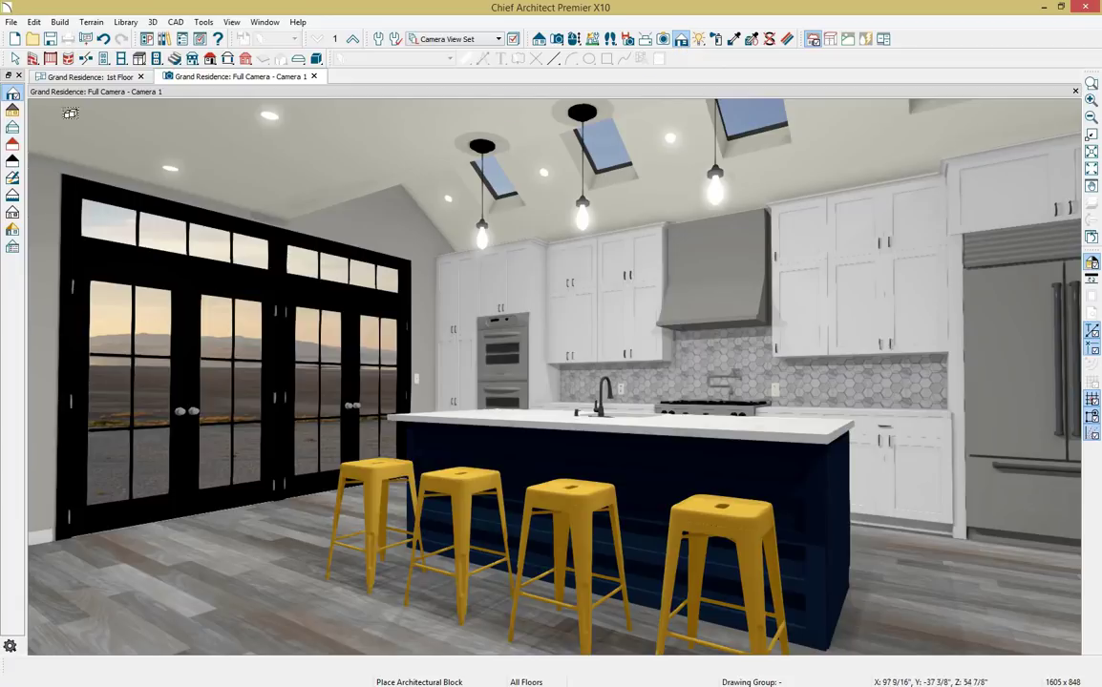
{"action": "left_click", "coordinate": [10, 113]}
{"action": "left_click", "coordinate": [12, 138]}
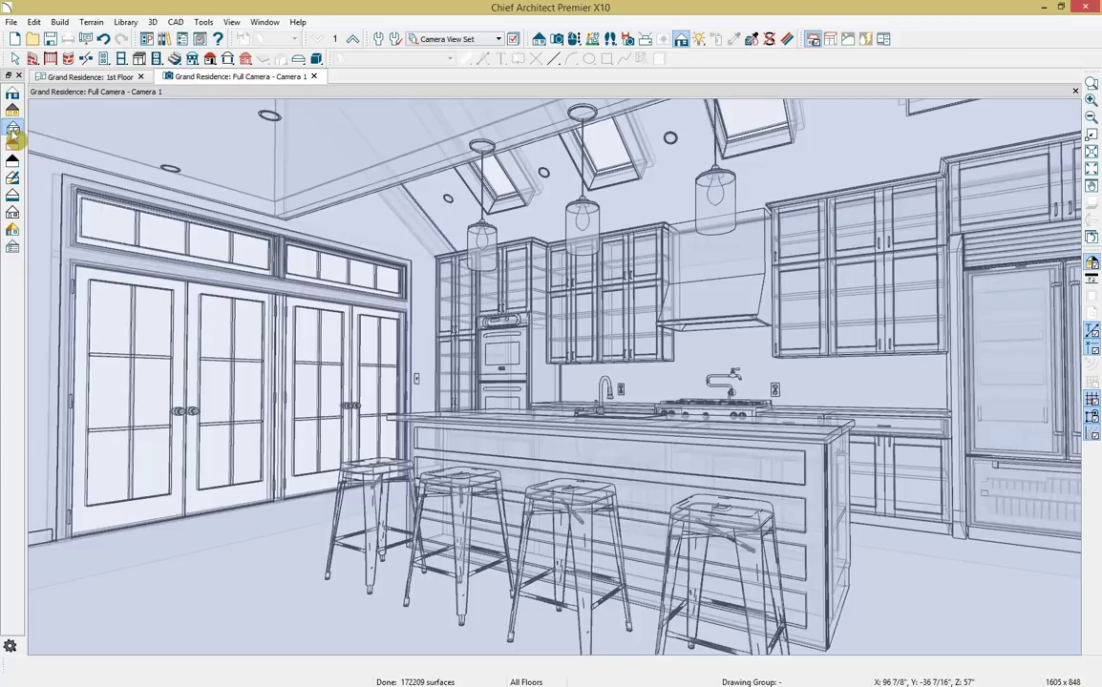
{"action": "left_click", "coordinate": [12, 149]}
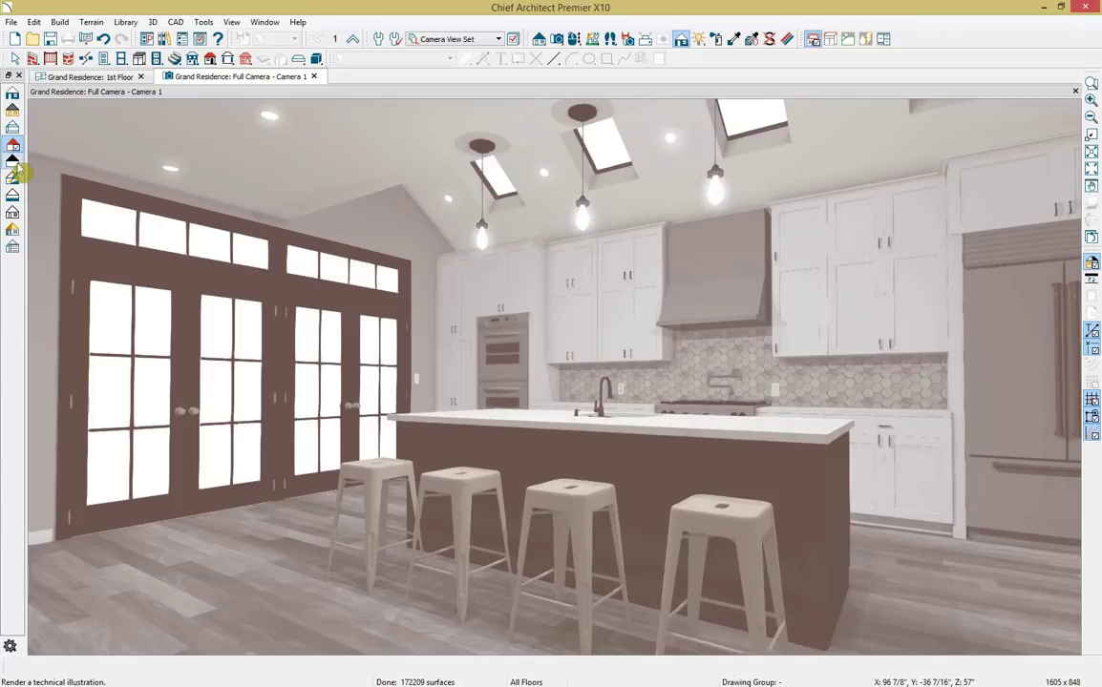
{"action": "left_click", "coordinate": [13, 164]}
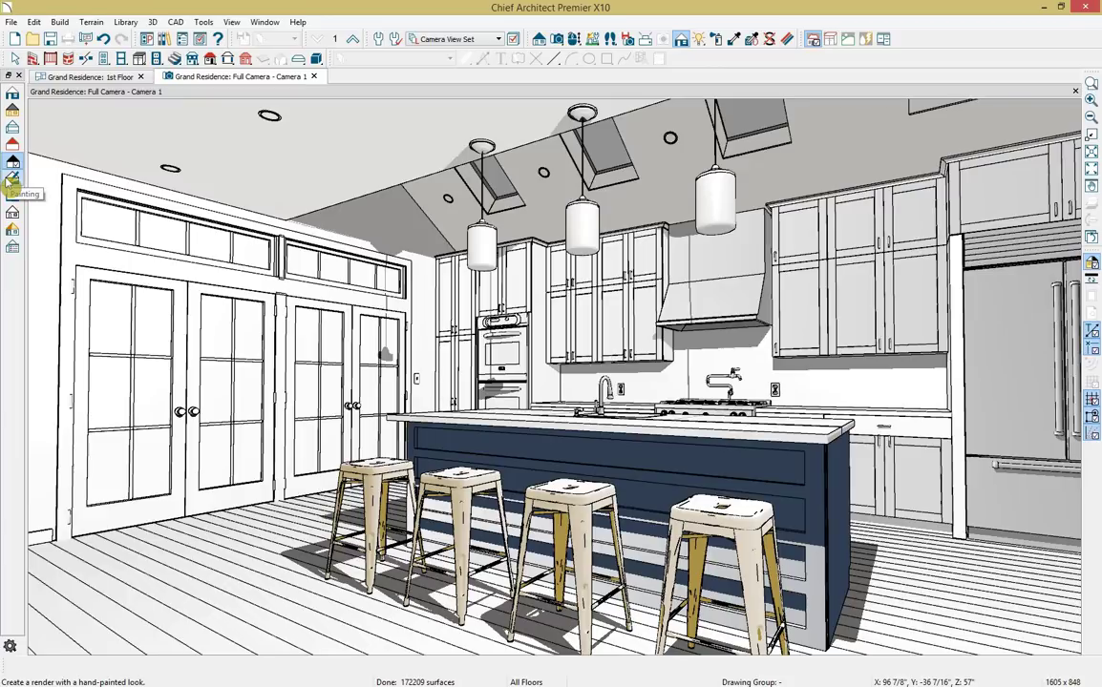
Preview the camera view in the Painting and Watercolor techniques and examine the Watercolor rendering options.
{"action": "left_click", "coordinate": [12, 186]}
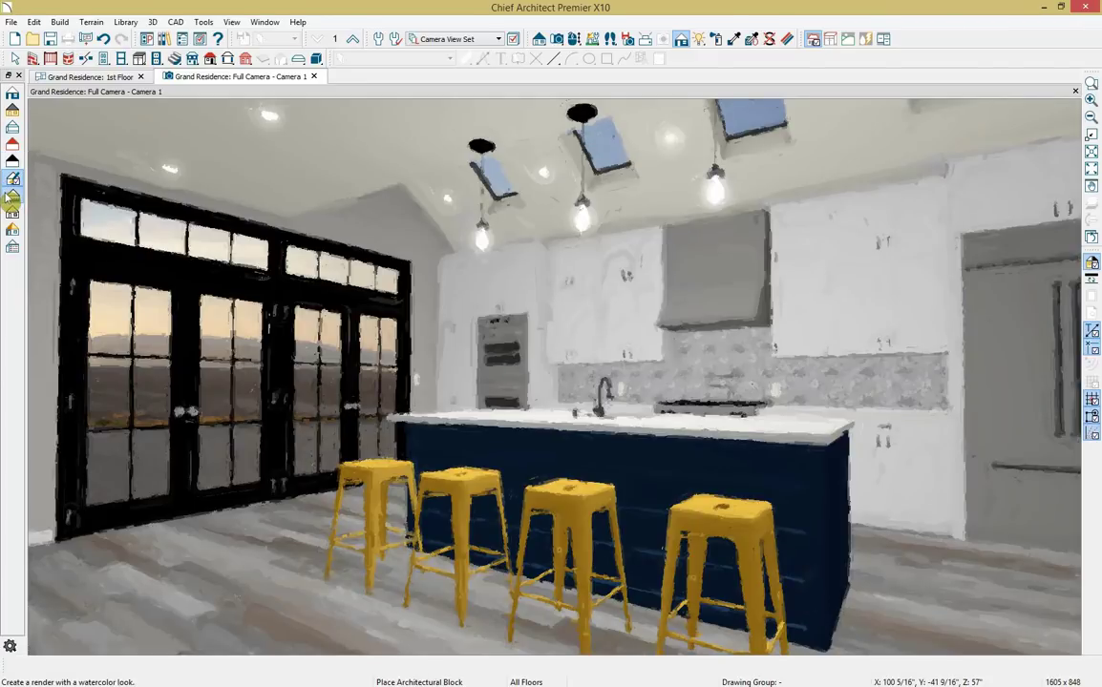
{"action": "left_click", "coordinate": [11, 198]}
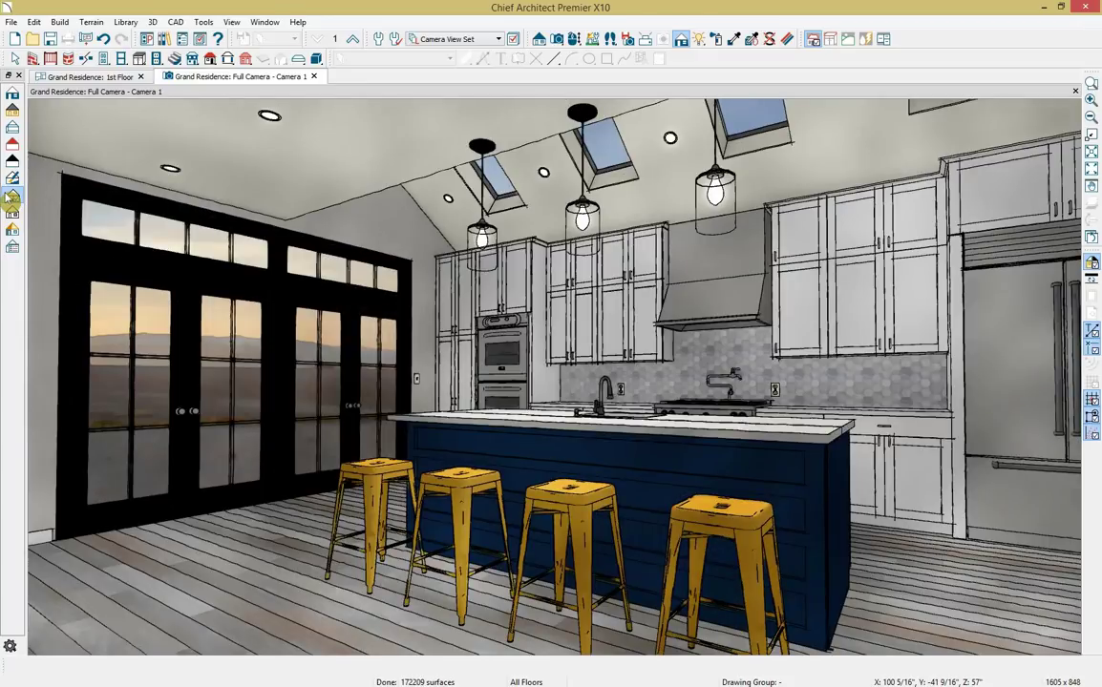
{"action": "left_click", "coordinate": [12, 248]}
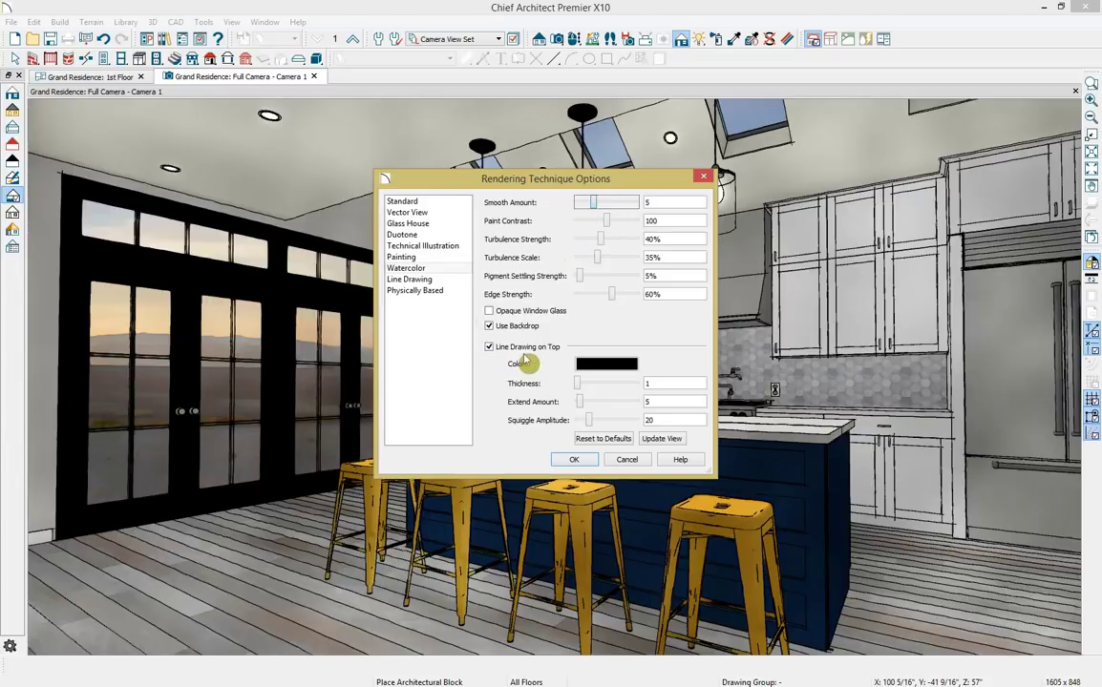
{"action": "left_click", "coordinate": [574, 459]}
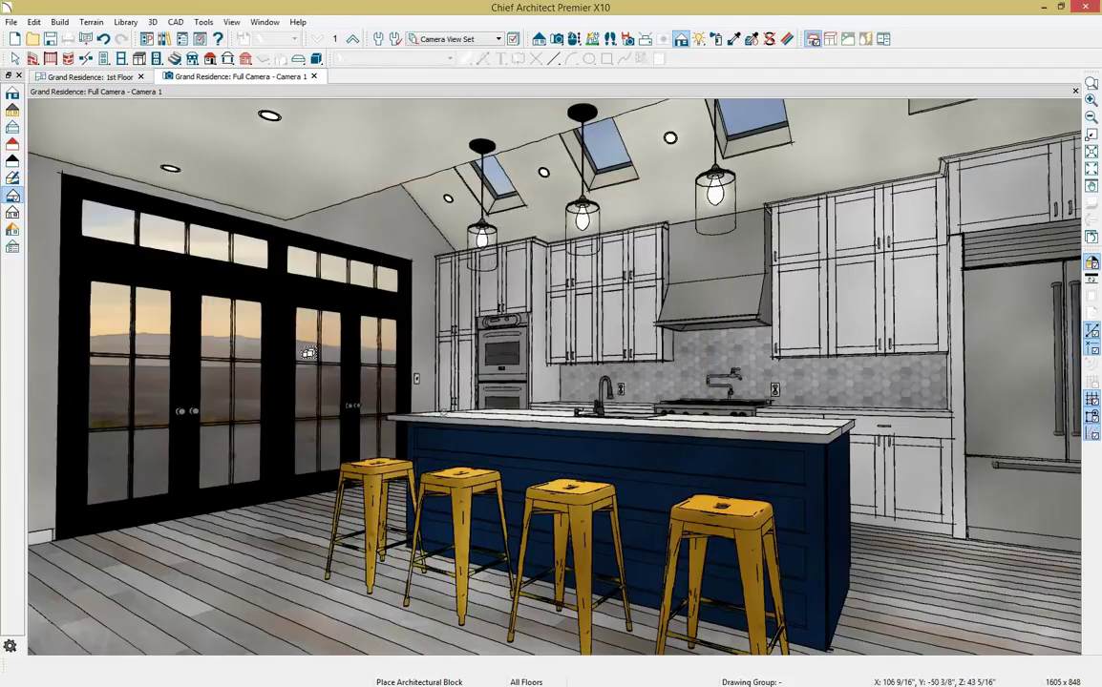
Preview the camera view as a Line Drawing and set its rendering technique to Physically Based.
{"action": "left_click", "coordinate": [13, 215]}
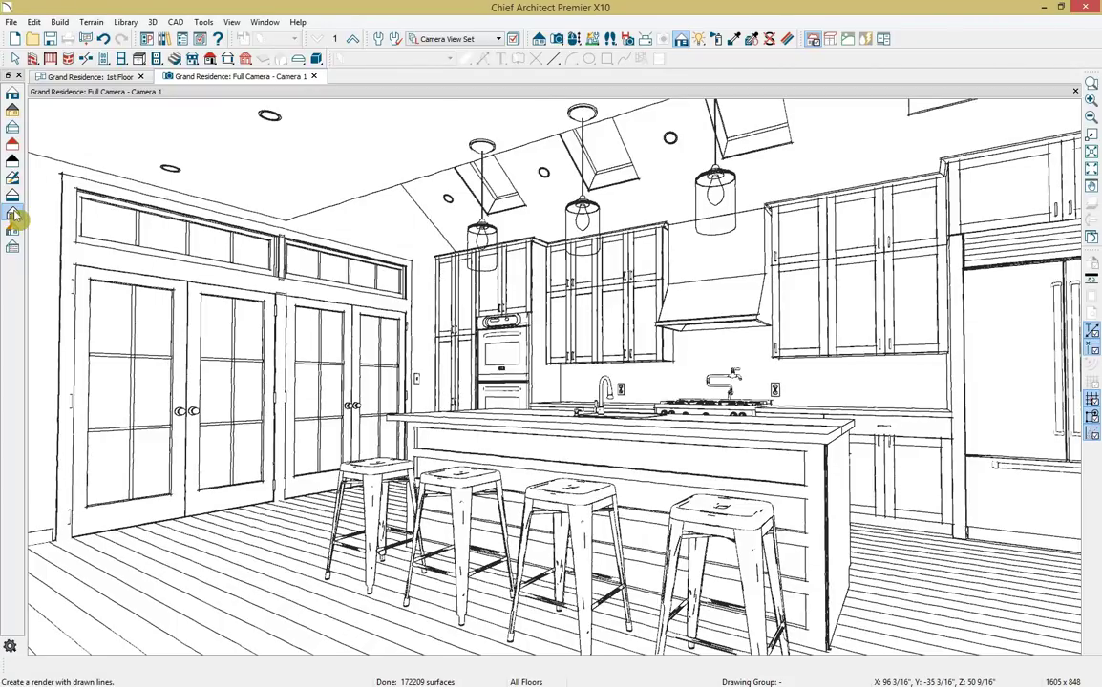
{"action": "left_click", "coordinate": [13, 232]}
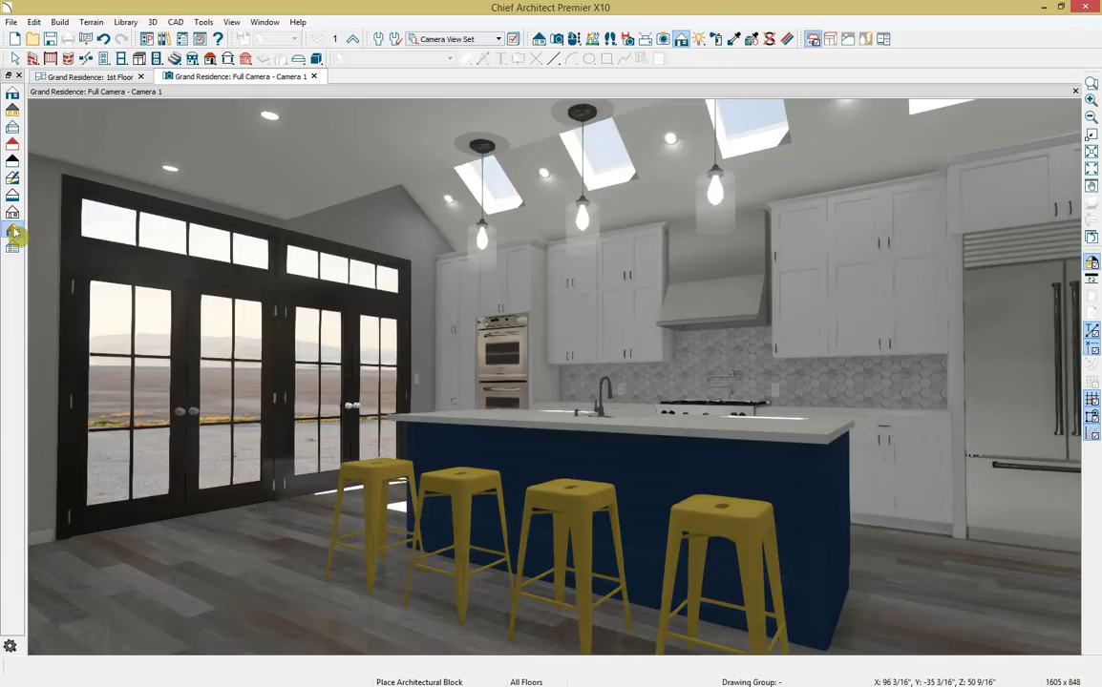
Open the layout file Layout-11x17-Template.layout.
{"action": "left_click", "coordinate": [12, 22]}
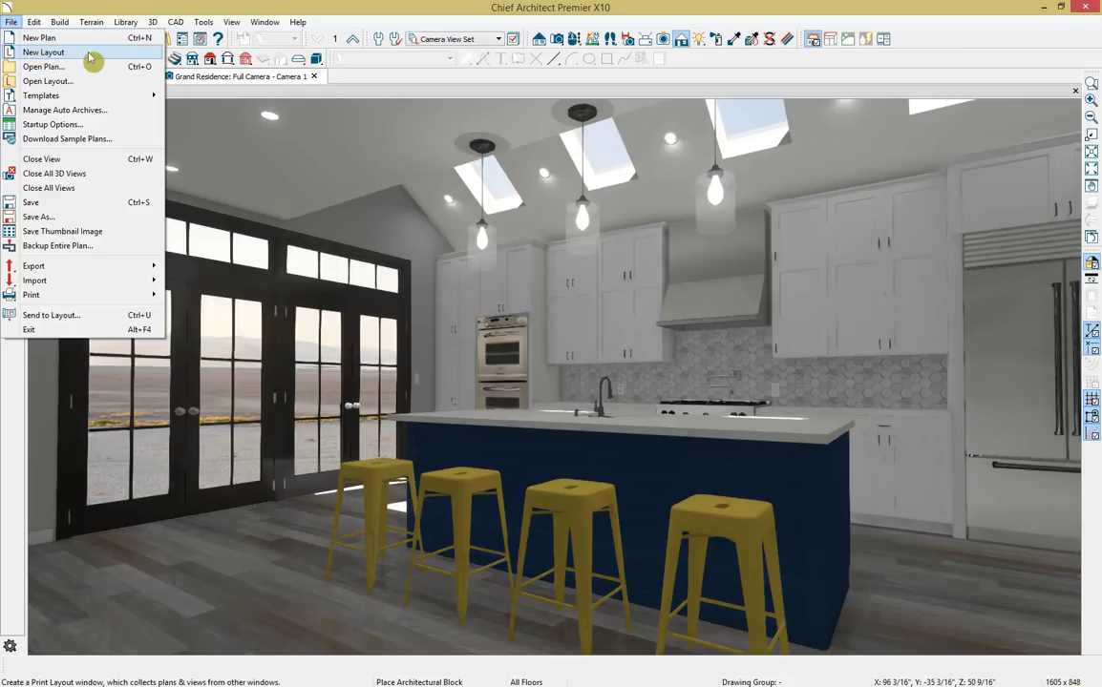
{"action": "left_click", "coordinate": [91, 82]}
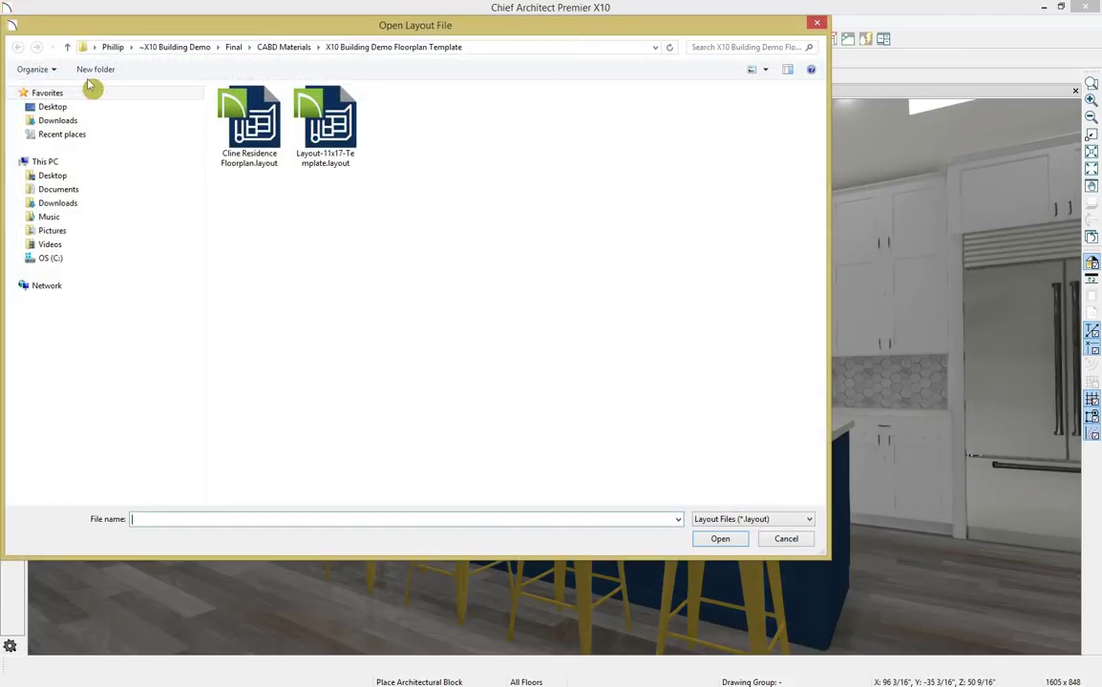
{"action": "double_click", "coordinate": [322, 129]}
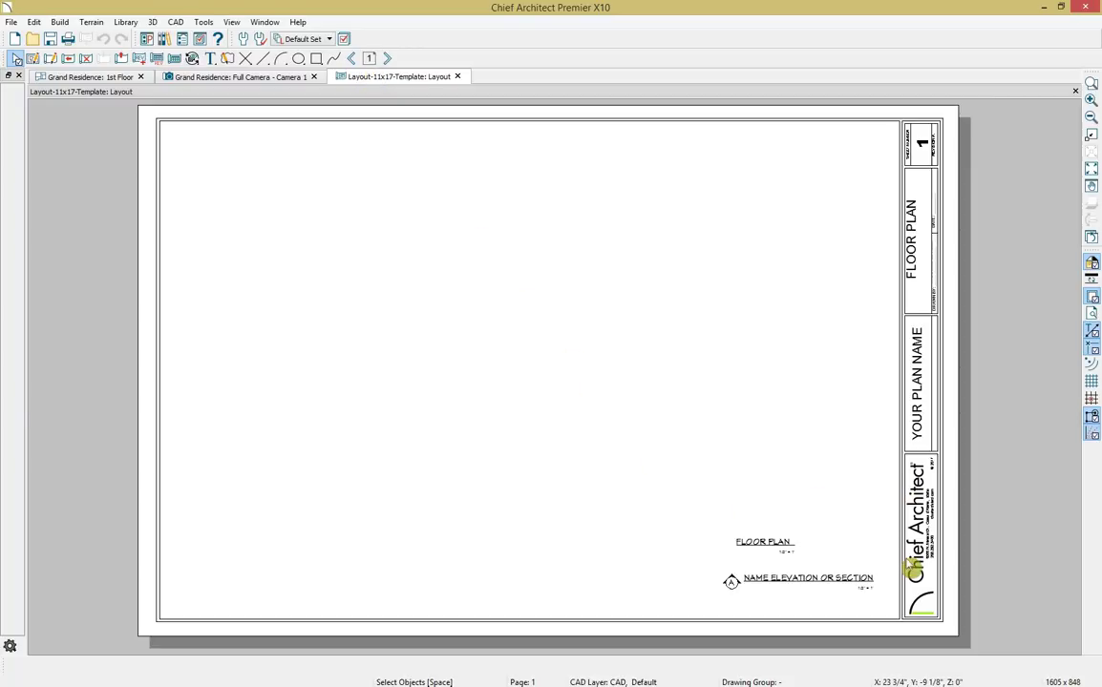
Go to layout page 0 and inspect the text specification of the title block's company field.
{"action": "left_click", "coordinate": [352, 58]}
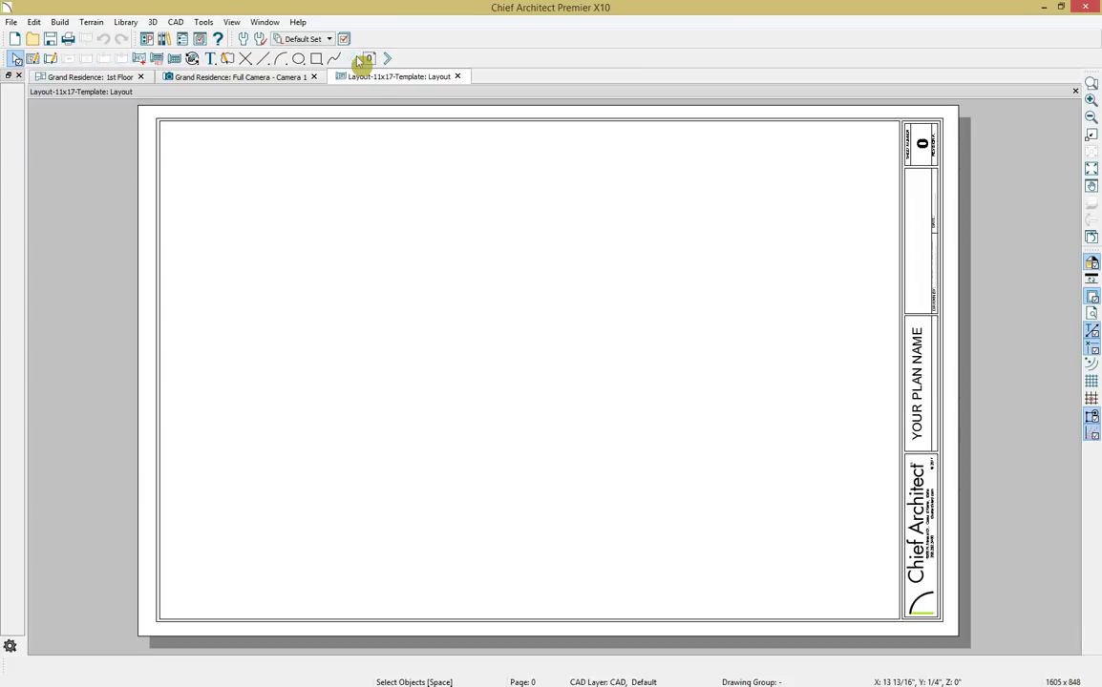
{"action": "double_click", "coordinate": [942, 492]}
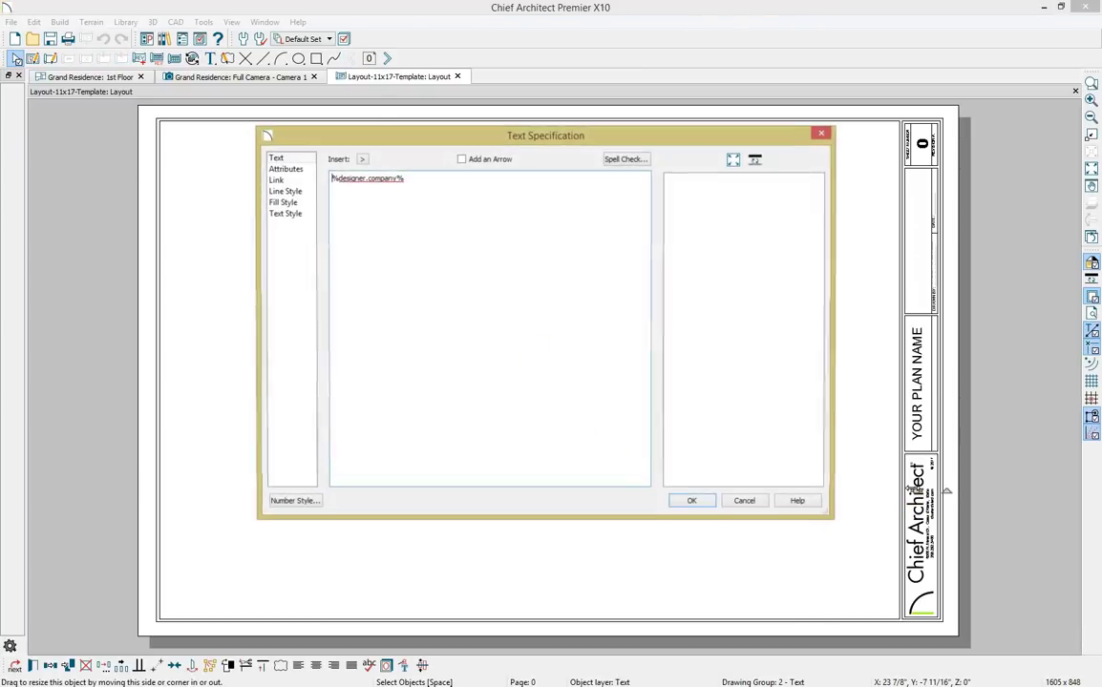
{"action": "key", "text": "Escape"}
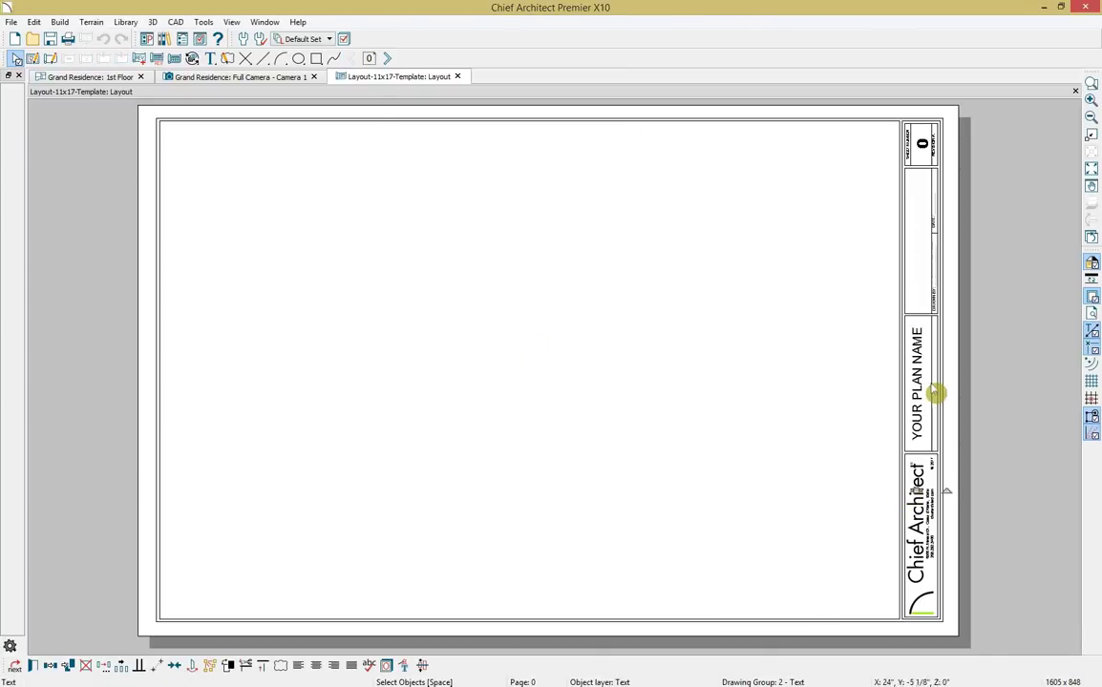
Replace the title block's YOUR PLAN NAME text with Grand and return to layout page 1.
{"action": "double_click", "coordinate": [931, 402]}
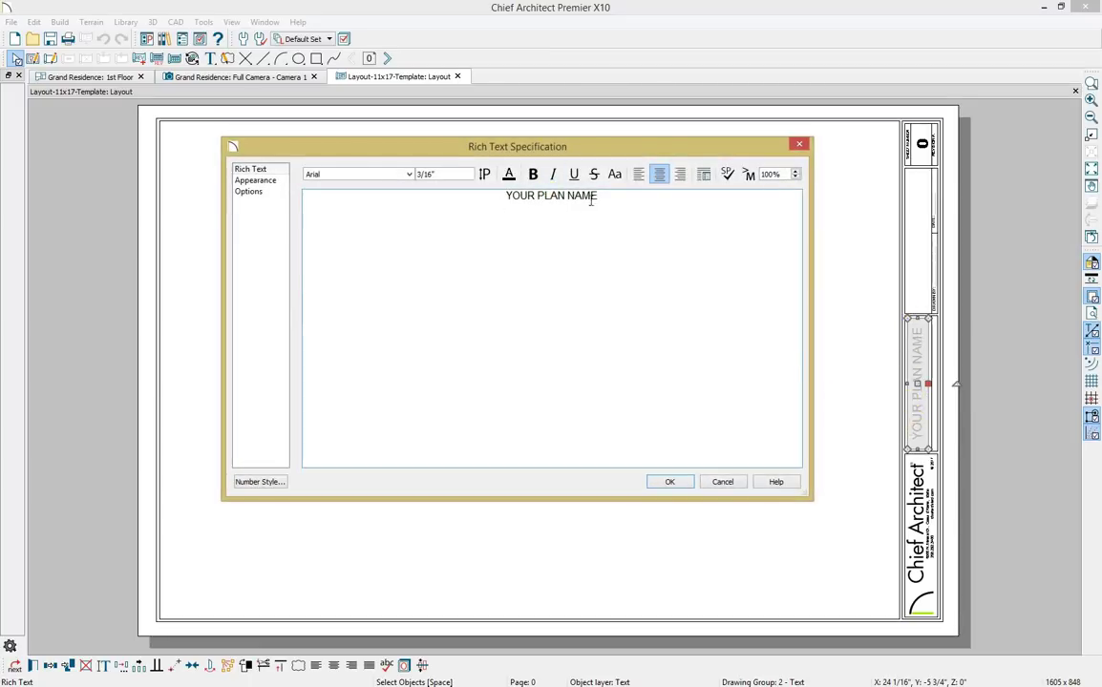
{"action": "left_click_drag", "start_coordinate": [629, 208], "coordinate": [504, 200]}
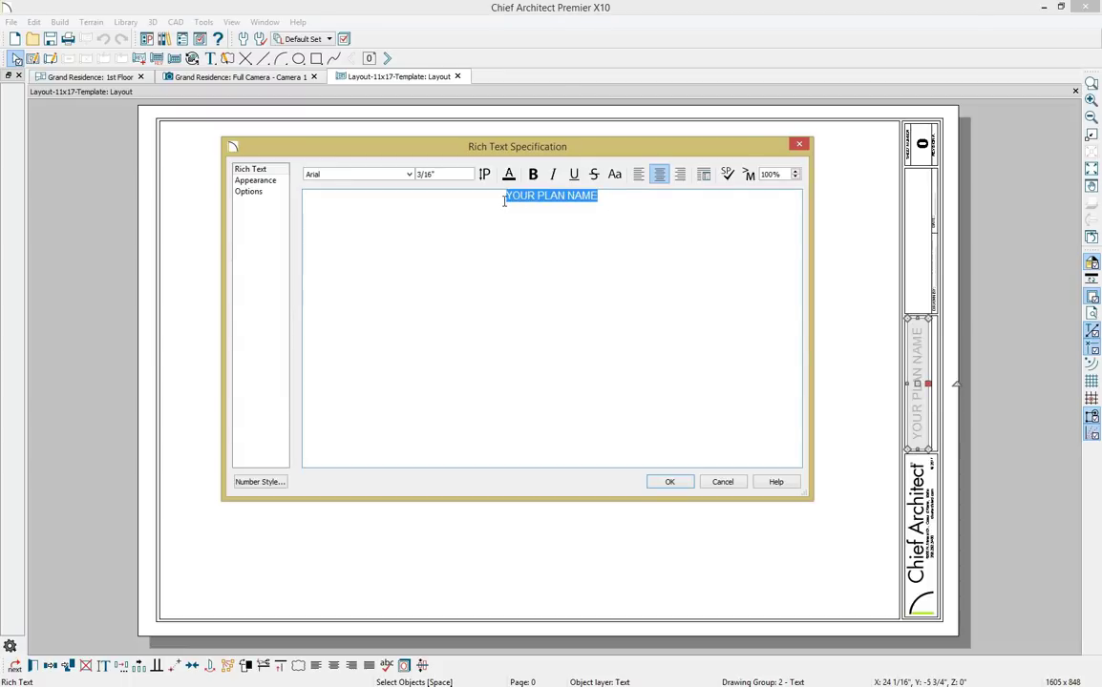
{"action": "type", "text": "Grand"}
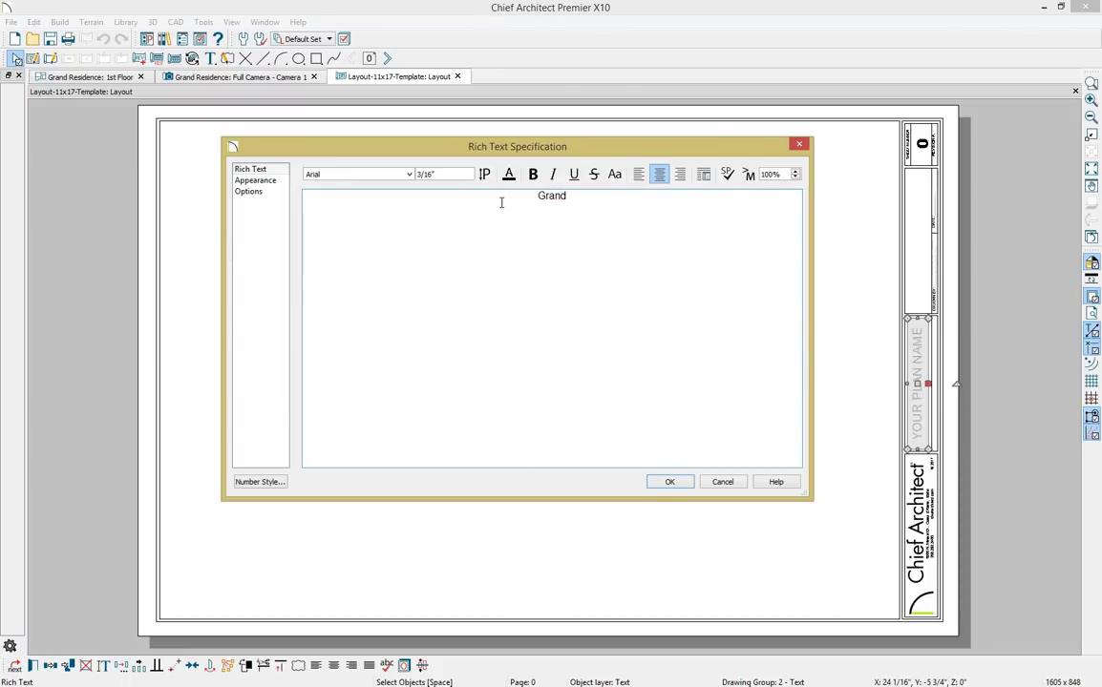
{"action": "left_click", "coordinate": [657, 484]}
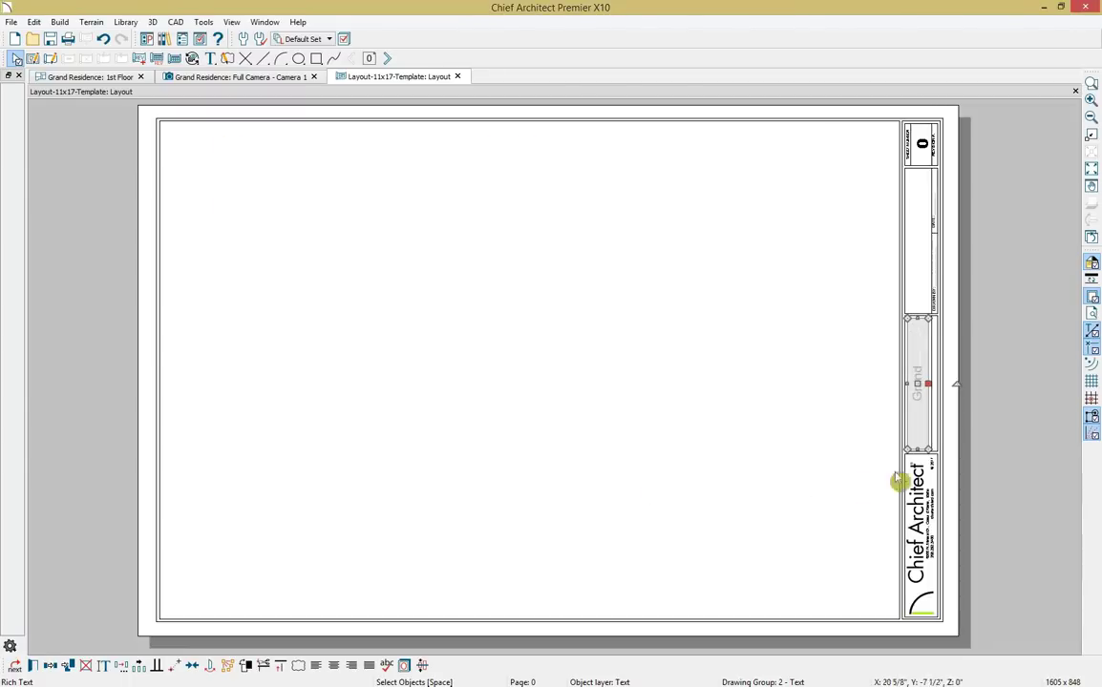
{"action": "left_click", "coordinate": [859, 445]}
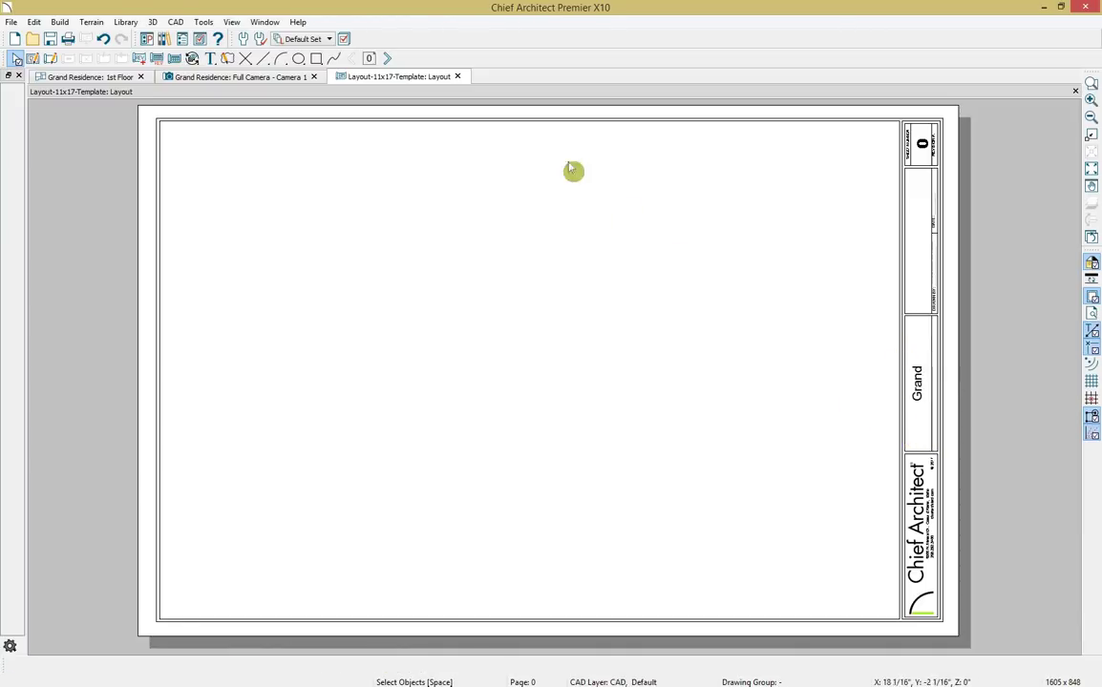
{"action": "left_click", "coordinate": [387, 58]}
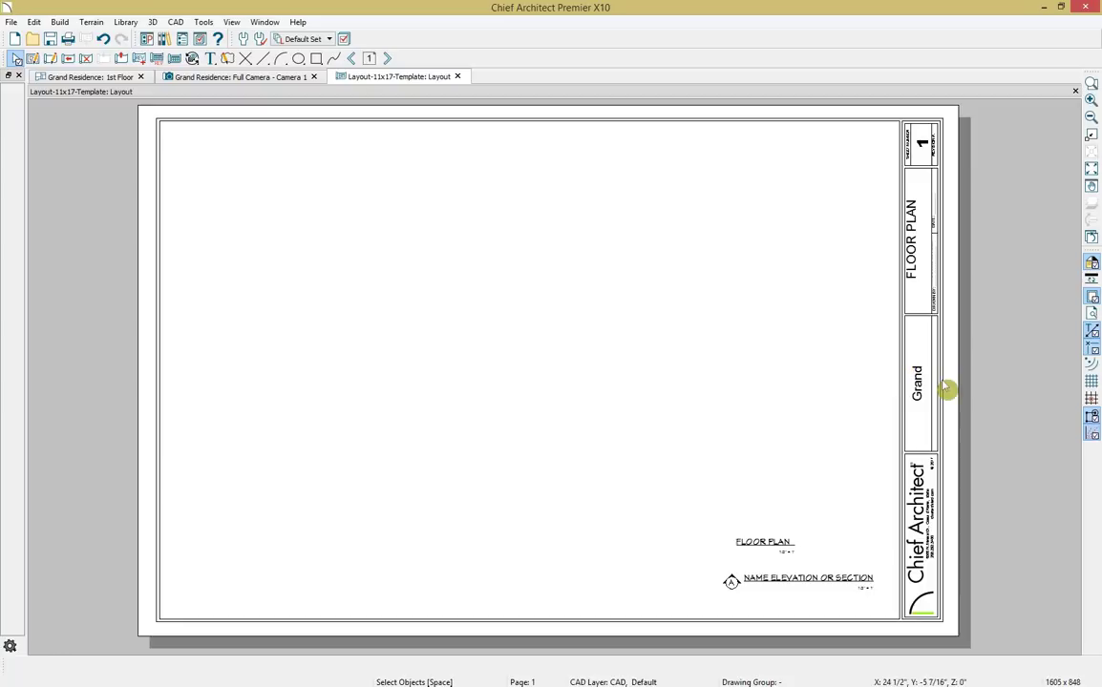
Send the Full Camera view to layout page 1 as an always-updating live view of the current screen.
{"action": "left_click", "coordinate": [250, 77]}
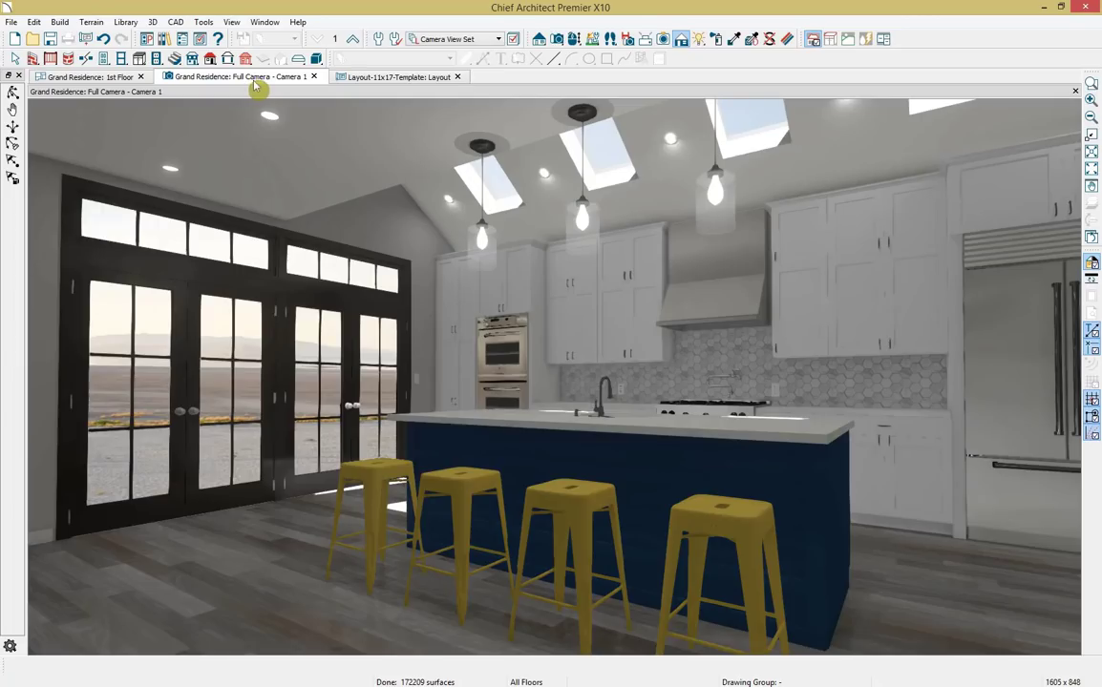
{"action": "left_click", "coordinate": [9, 22]}
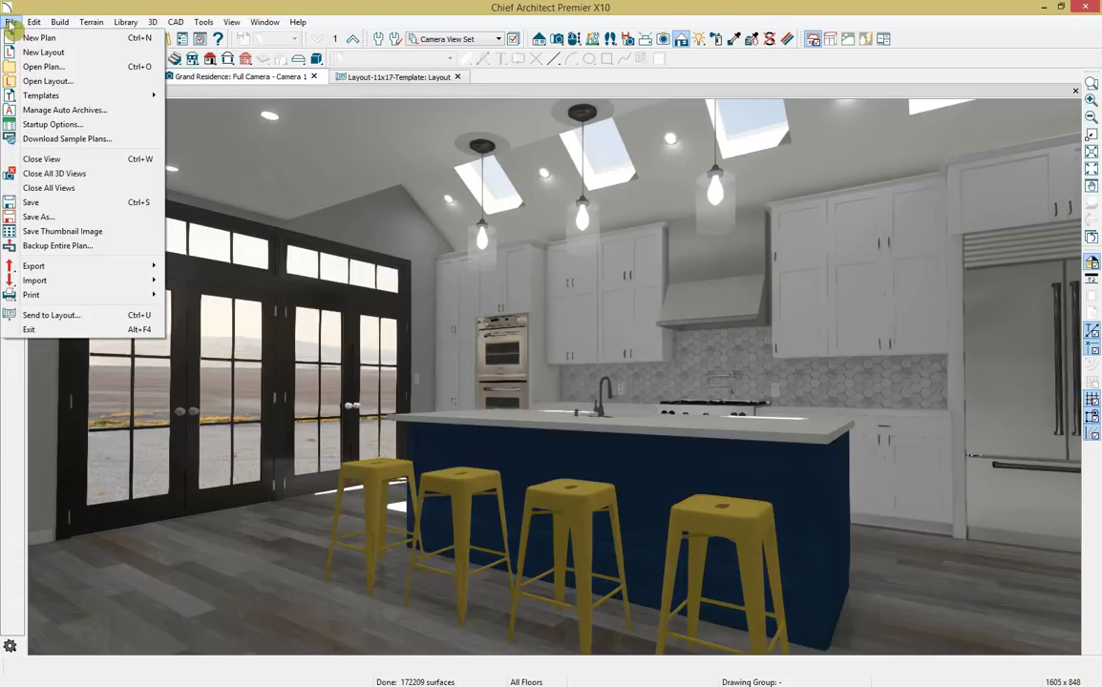
{"action": "left_click", "coordinate": [127, 316]}
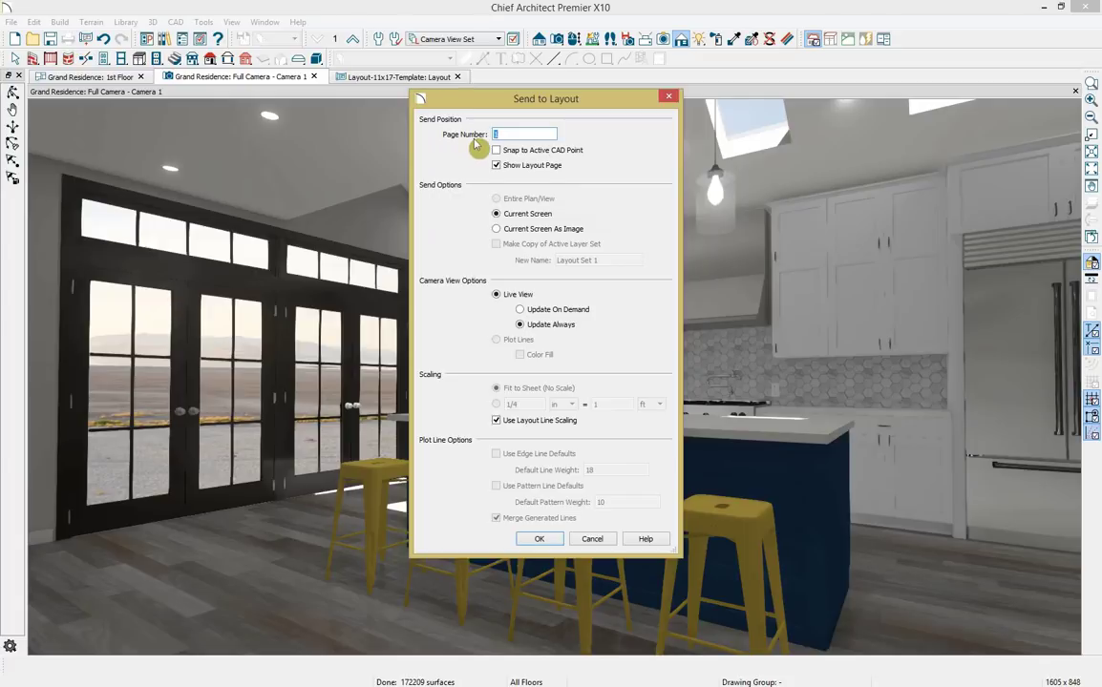
{"action": "left_click", "coordinate": [536, 541]}
Move the camera view box toward the left side of the sheet and crop its right edge slightly inward.
{"action": "left_click", "coordinate": [540, 369]}
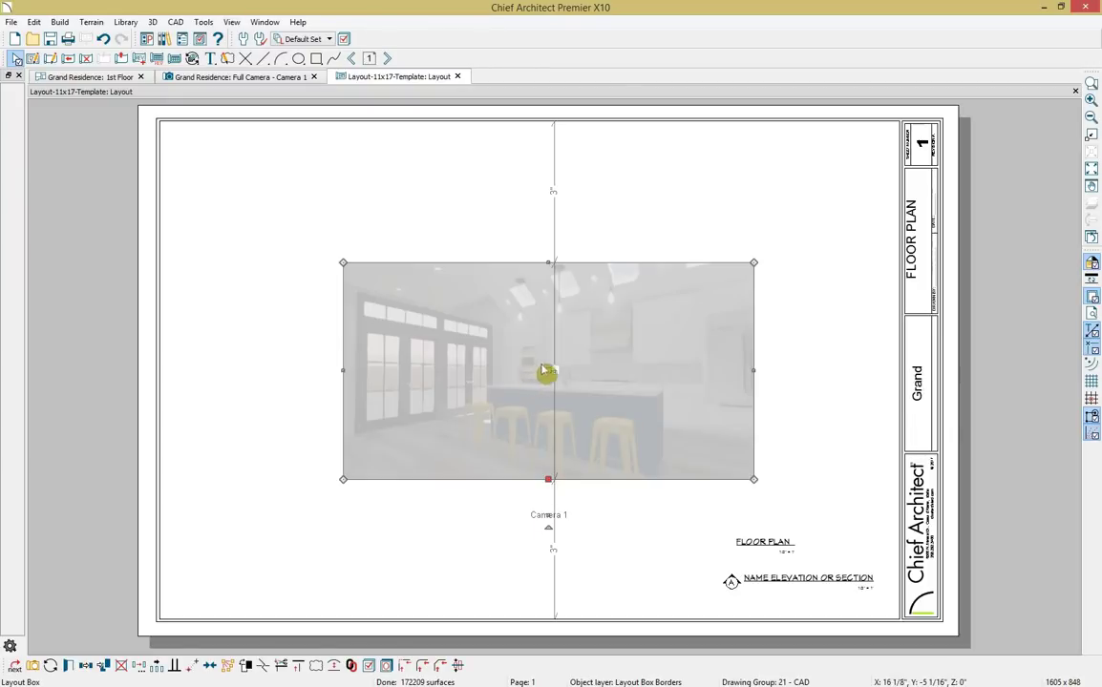
{"action": "left_click_drag", "start_coordinate": [547, 370], "coordinate": [402, 369]}
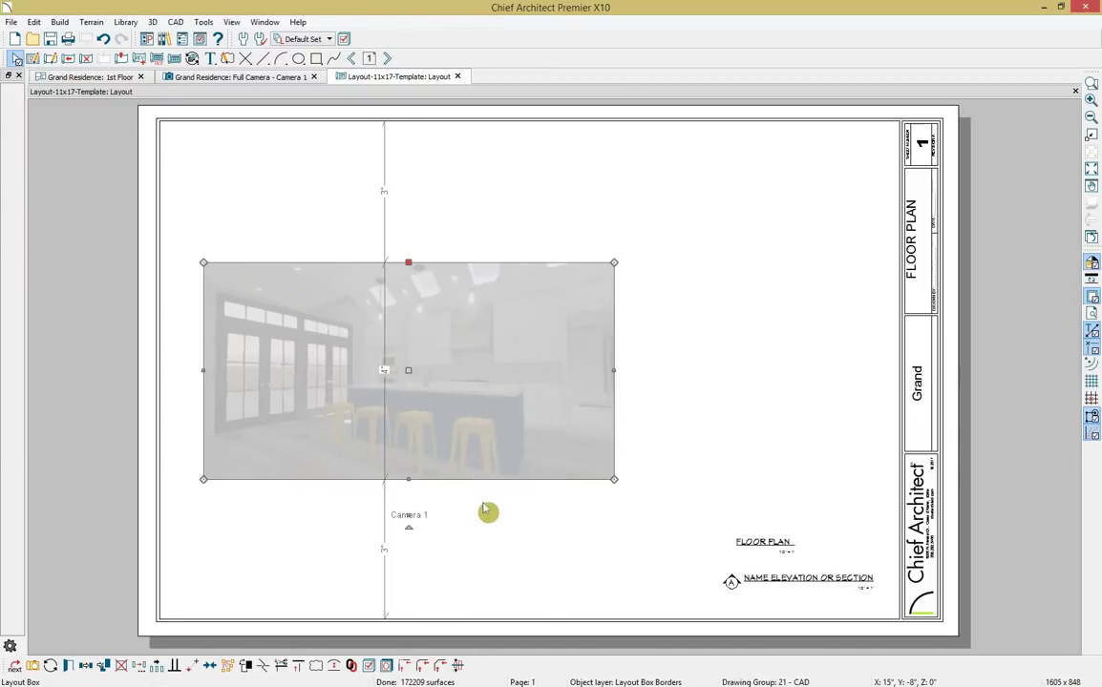
{"action": "left_click", "coordinate": [485, 510]}
{"action": "left_click", "coordinate": [614, 372]}
{"action": "left_click_drag", "start_coordinate": [612, 370], "coordinate": [590, 371]}
{"action": "left_click", "coordinate": [583, 526]}
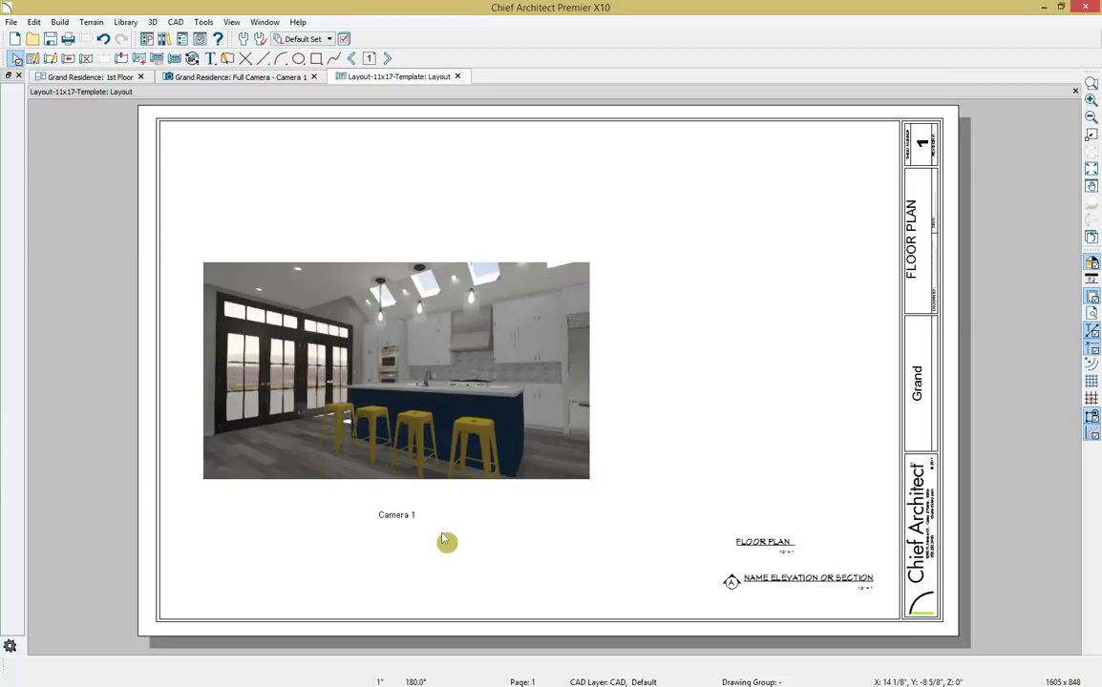
Create a Wall Elevation from the 1st Floor plan, looking from beside the island toward the range wall.
{"action": "left_click", "coordinate": [112, 81]}
{"action": "scroll", "coordinate": [477, 458], "scroll_direction": "down", "scroll_amount": 2}
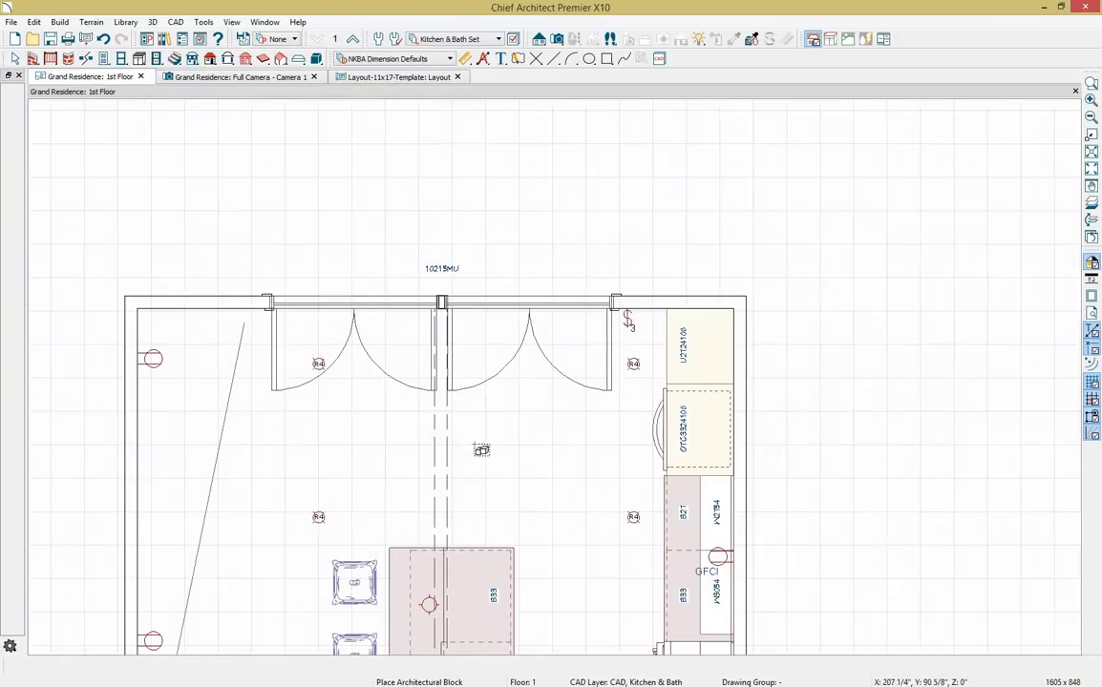
{"action": "middle_click_drag", "start_coordinate": [505, 487], "coordinate": [474, 271]}
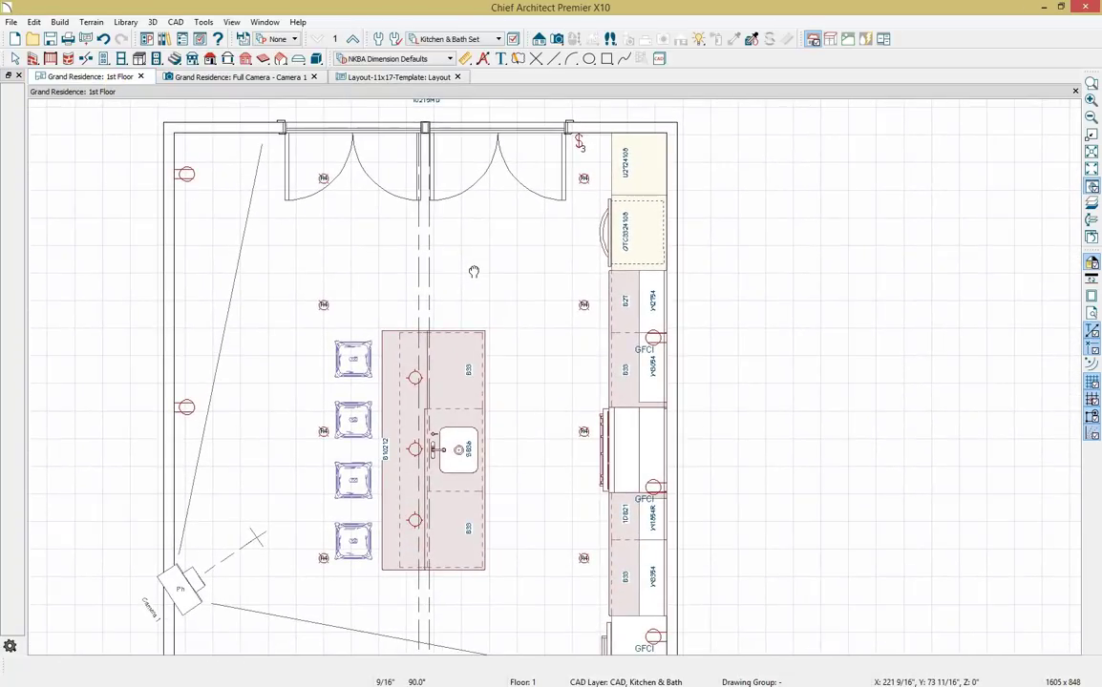
{"action": "left_click", "coordinate": [517, 58]}
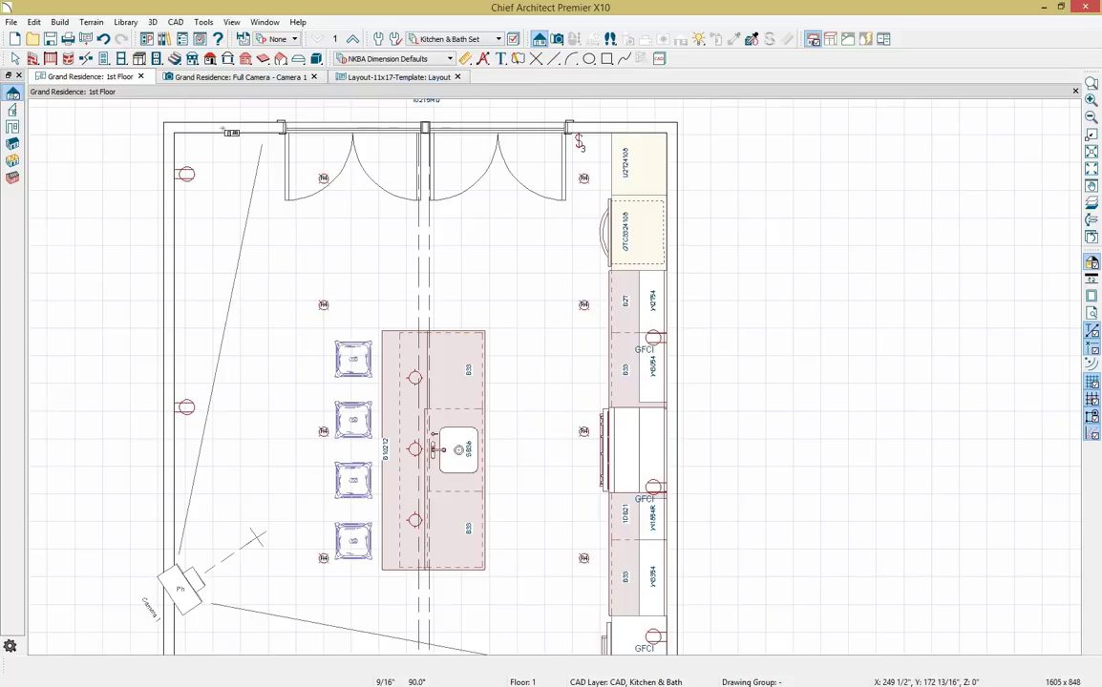
{"action": "left_click", "coordinate": [12, 127]}
{"action": "left_click_drag", "start_coordinate": [514, 458], "coordinate": [583, 459]}
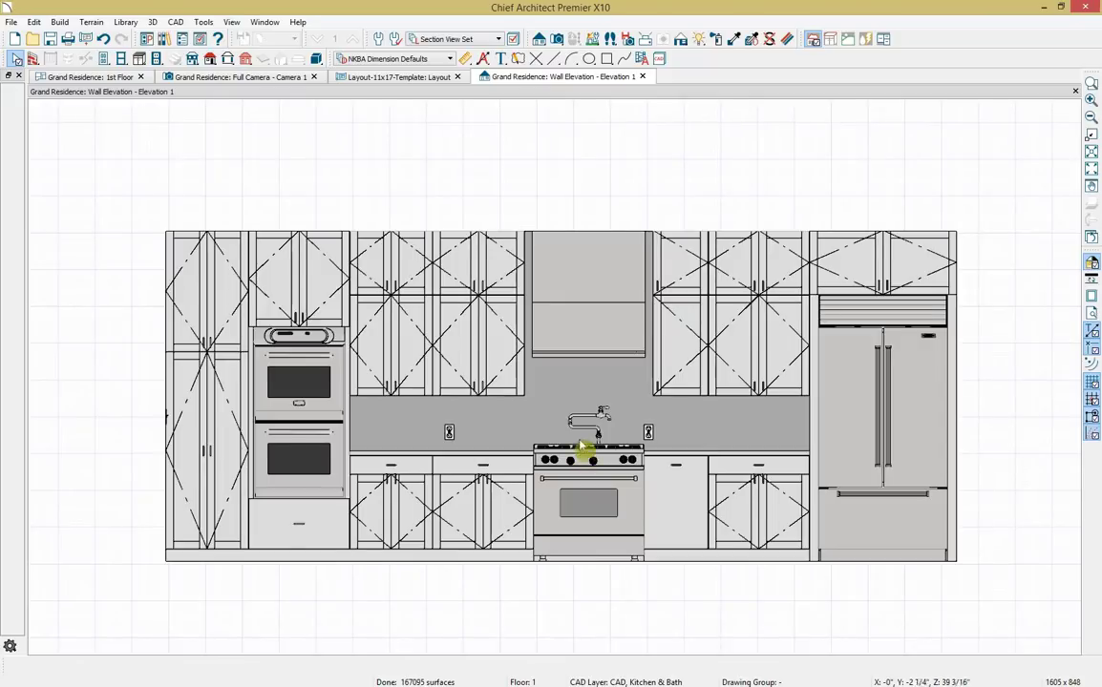
Add automatic elevation dimensions to the cabinets and appliances in the wall elevation.
{"action": "middle_click_drag", "start_coordinate": [583, 446], "coordinate": [576, 409]}
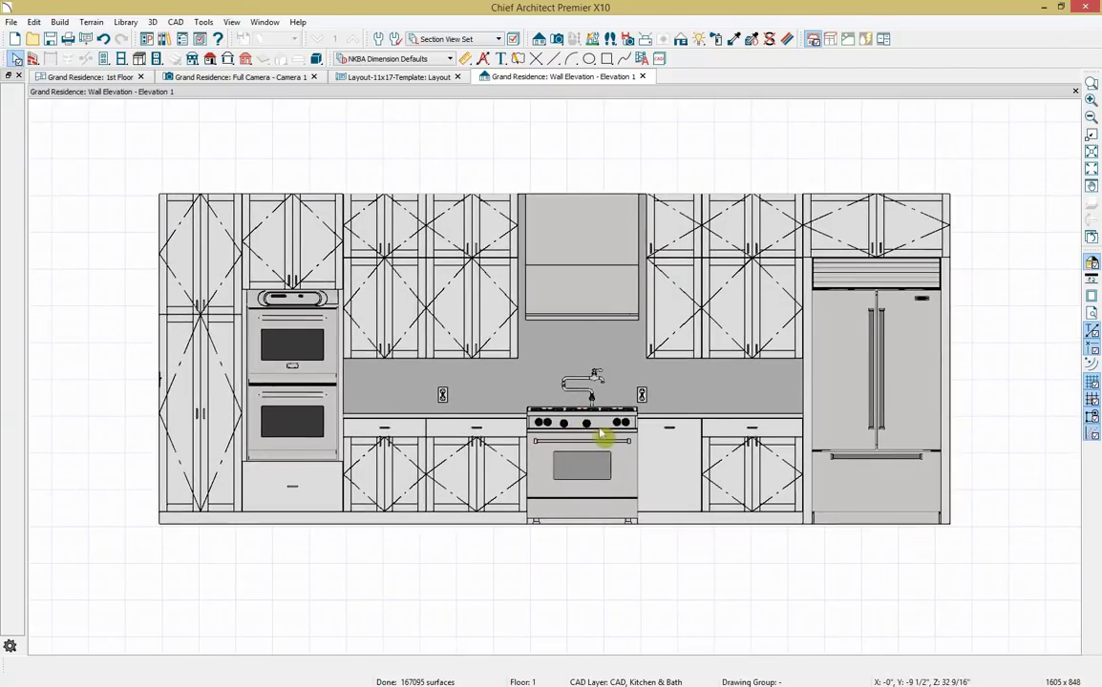
{"action": "left_click", "coordinate": [484, 59]}
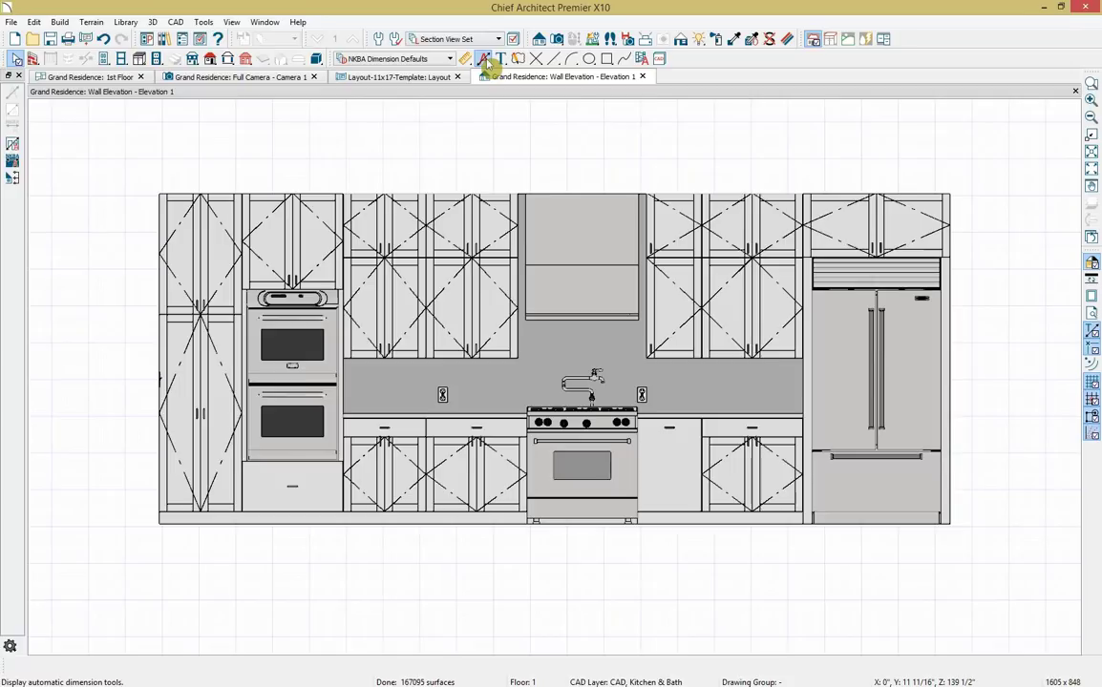
{"action": "left_click", "coordinate": [14, 145]}
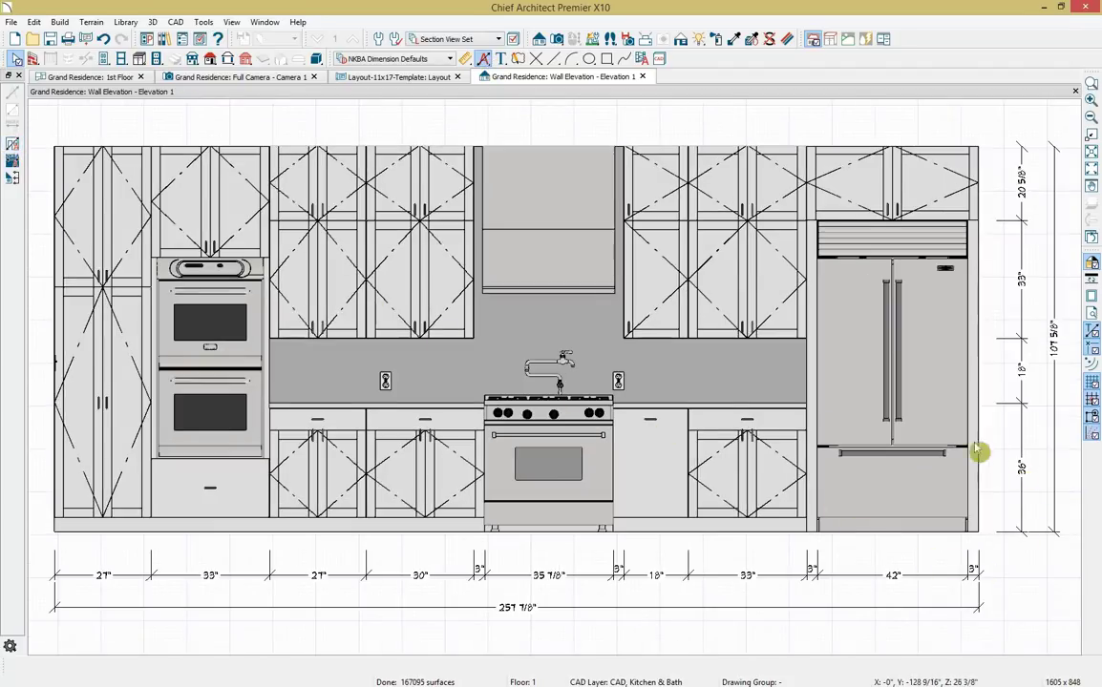
Send the dimensioned wall elevation to layout page 2 at a scale of 1/2 in = 1 ft.
{"action": "left_click", "coordinate": [10, 22]}
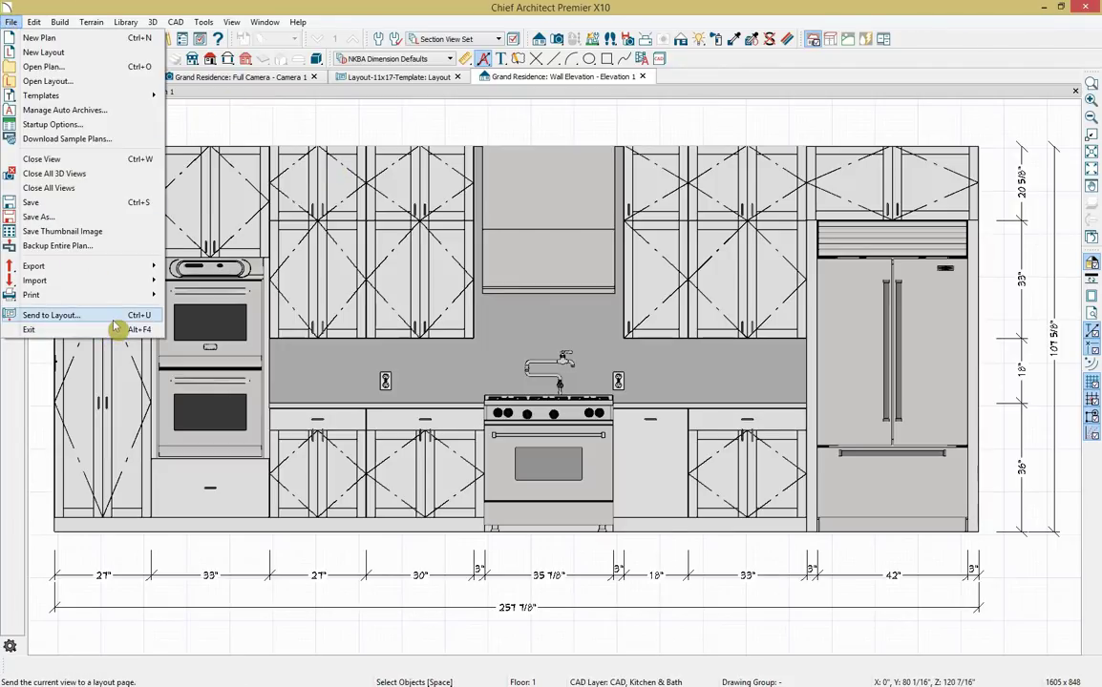
{"action": "left_click", "coordinate": [50, 315]}
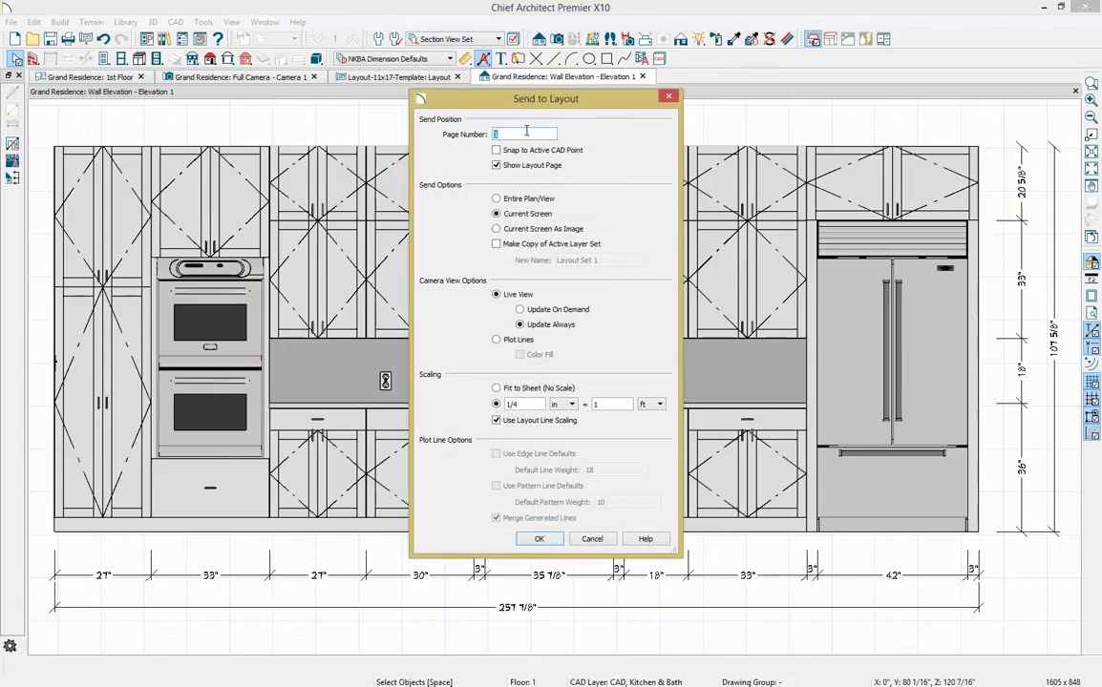
{"action": "type", "text": "2"}
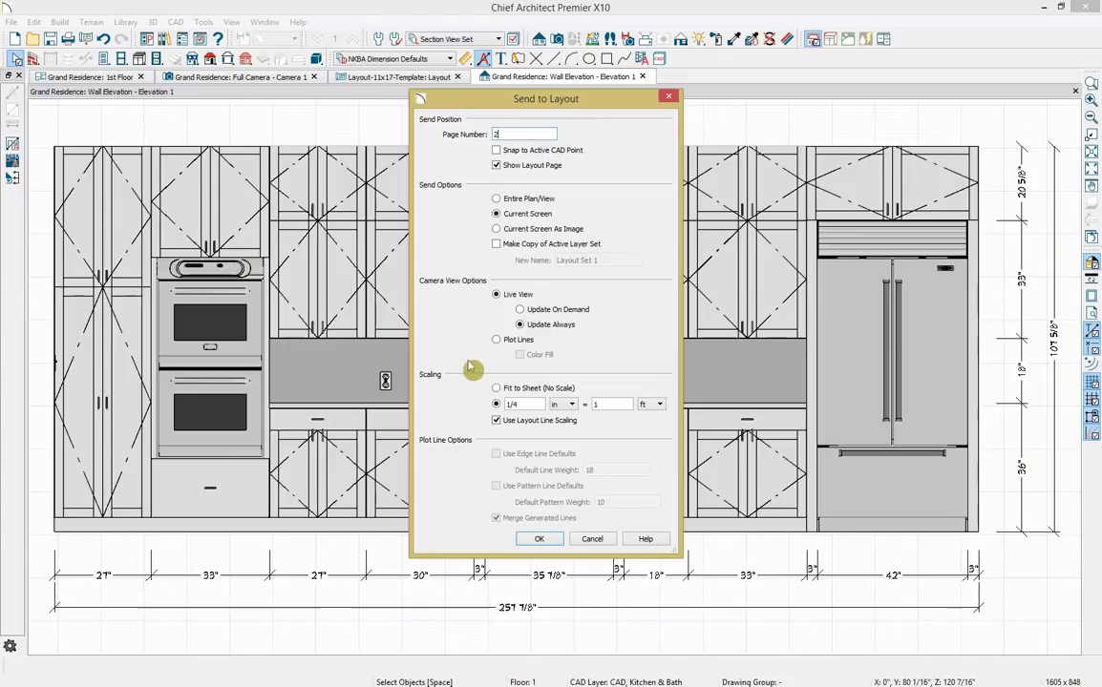
{"action": "left_click_drag", "start_coordinate": [520, 403], "coordinate": [510, 404]}
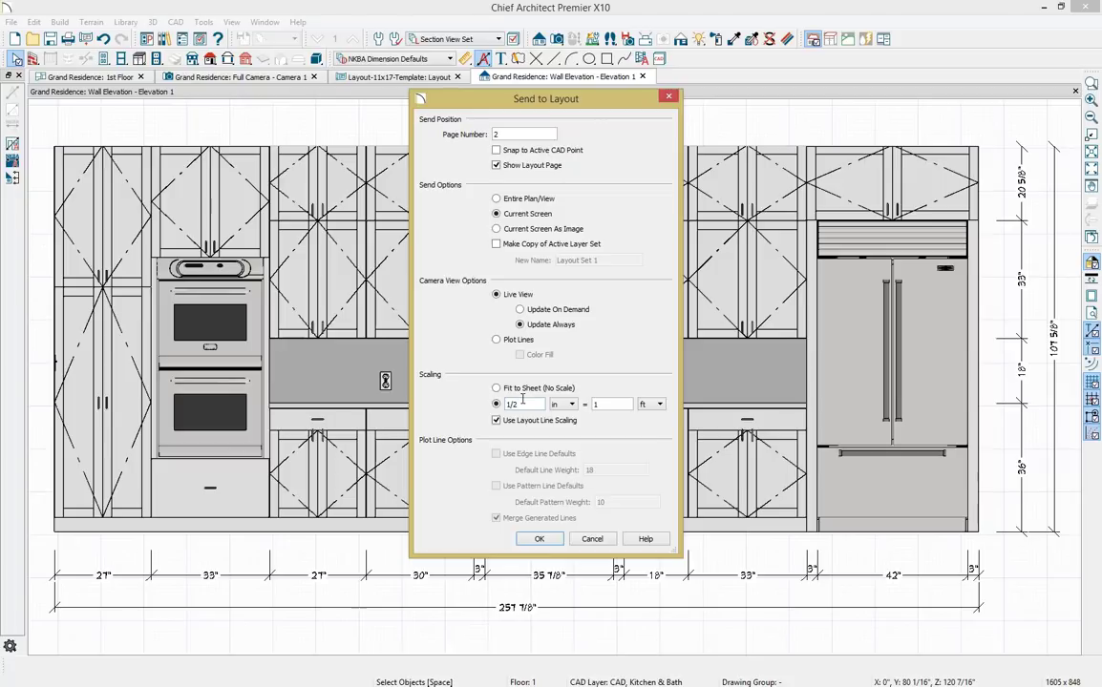
{"action": "left_click", "coordinate": [538, 540]}
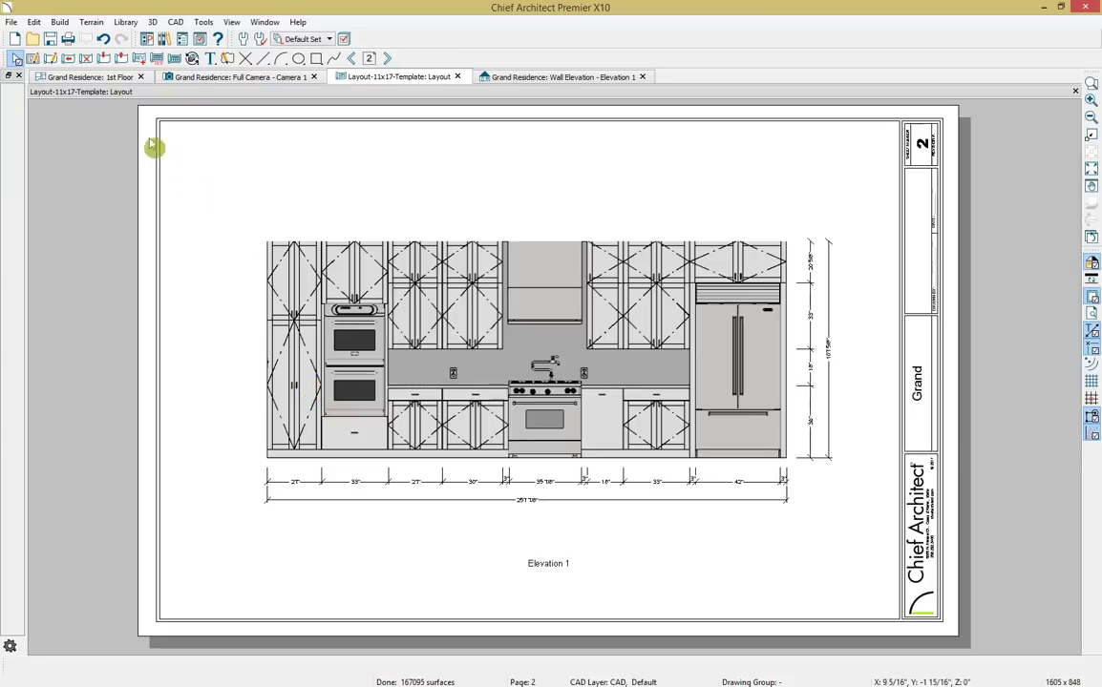
Create a new CAD detail named Cabinet Schedule from the 1st Floor plan.
{"action": "left_click", "coordinate": [112, 78]}
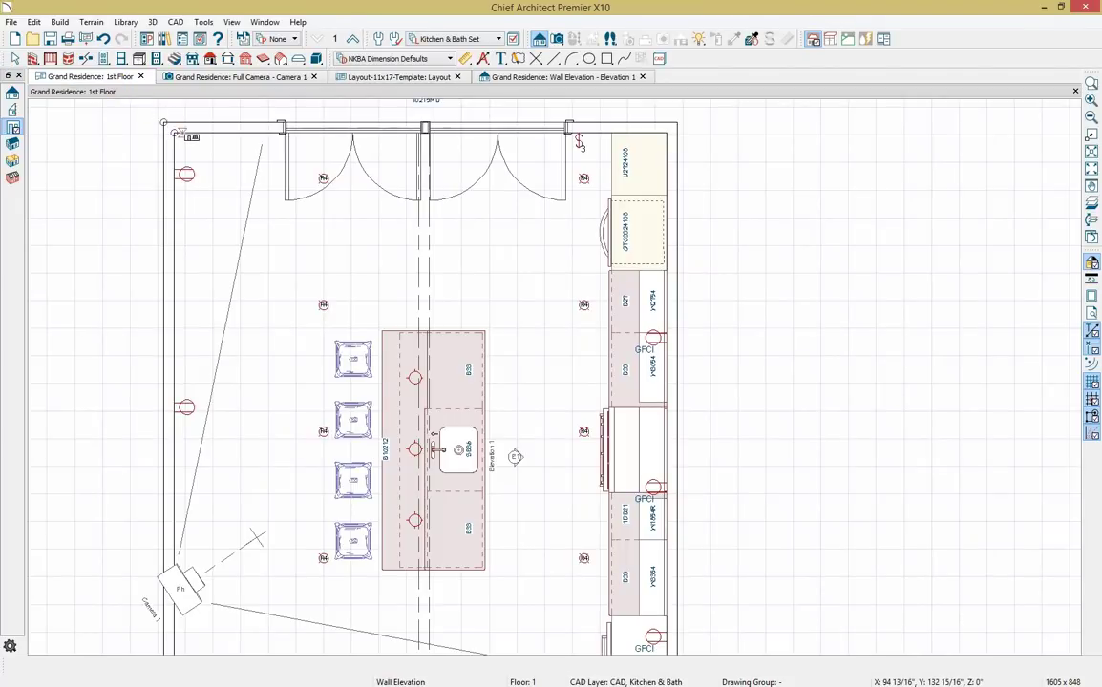
{"action": "left_click", "coordinate": [176, 22]}
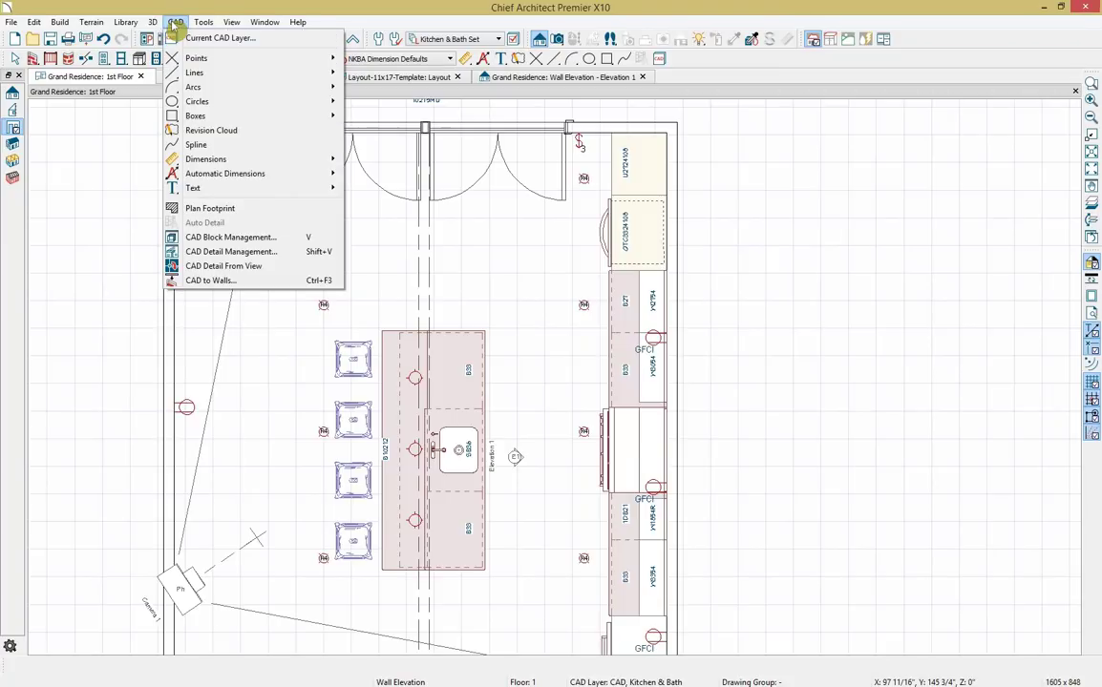
{"action": "left_click", "coordinate": [284, 254]}
{"action": "left_click", "coordinate": [645, 268]}
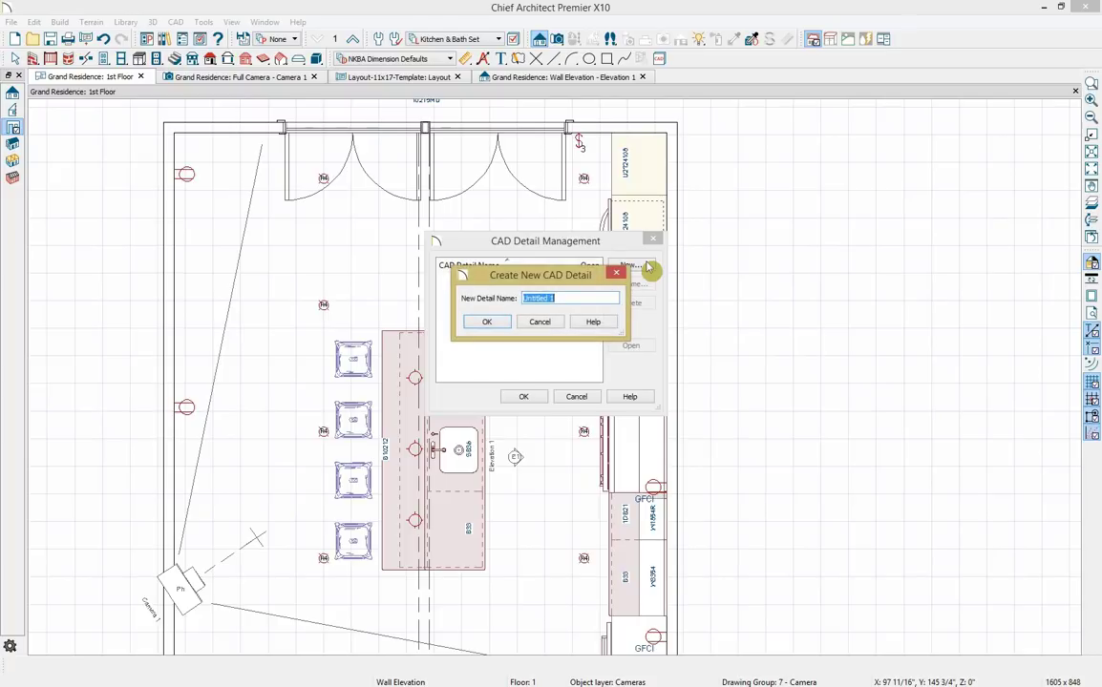
{"action": "type", "text": "Cabinet Schedule"}
{"action": "left_click", "coordinate": [486, 323]}
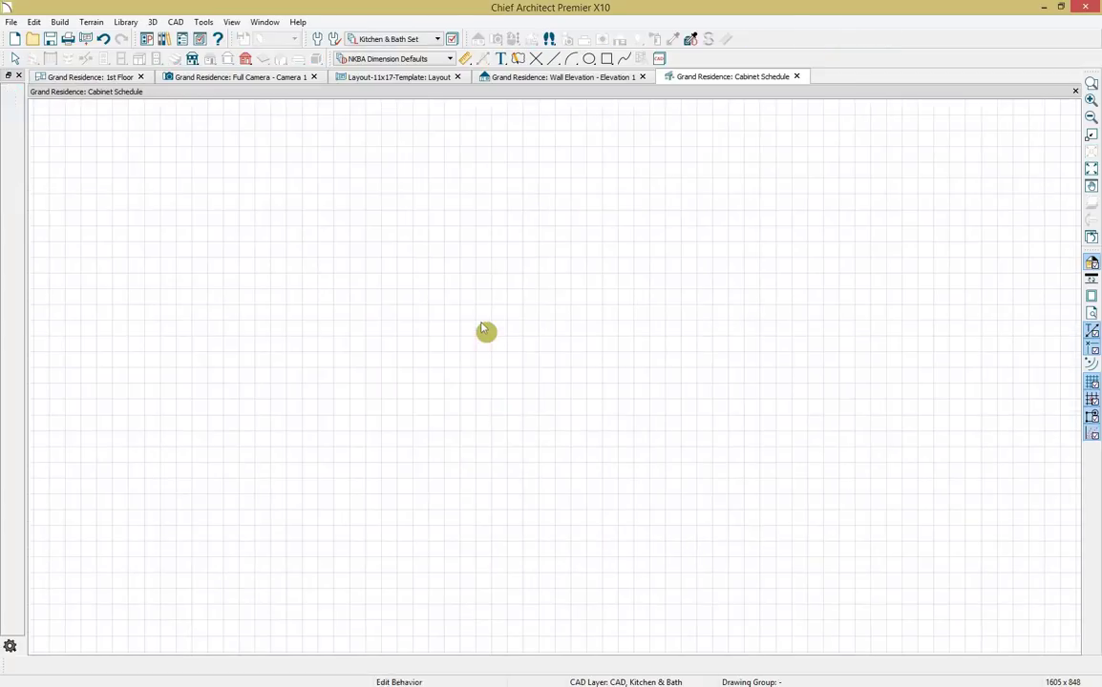
Place a cabinet schedule in the upper middle of the blank CAD detail and select it.
{"action": "left_click", "coordinate": [202, 21]}
{"action": "mouse_move", "coordinate": [293, 195]}
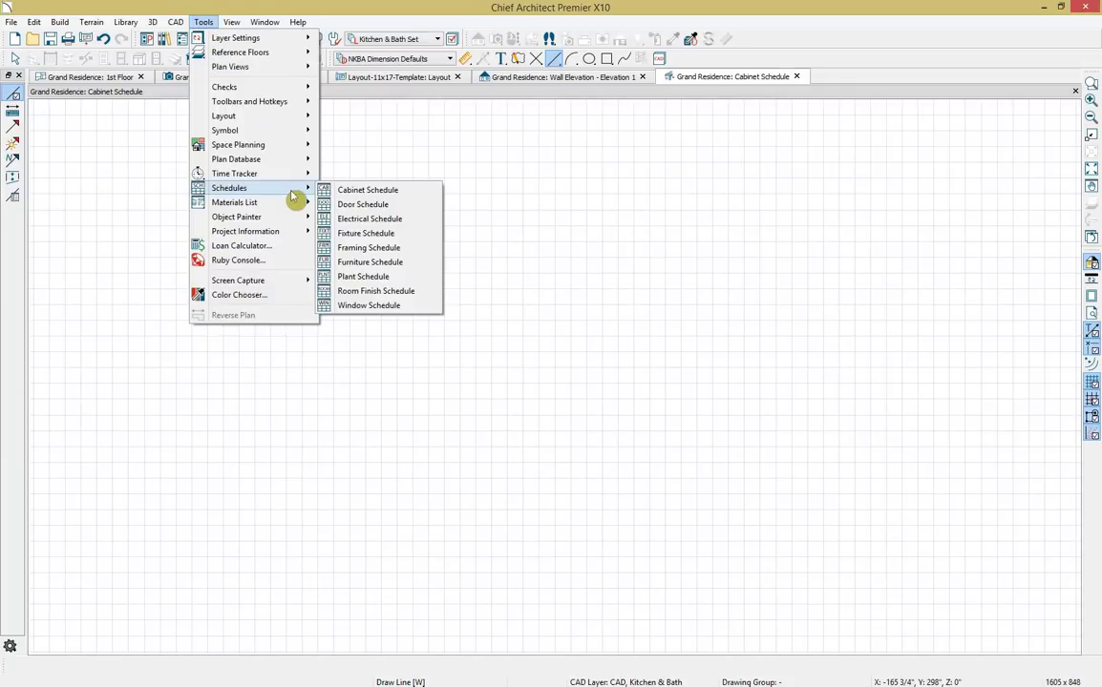
{"action": "left_click", "coordinate": [352, 191]}
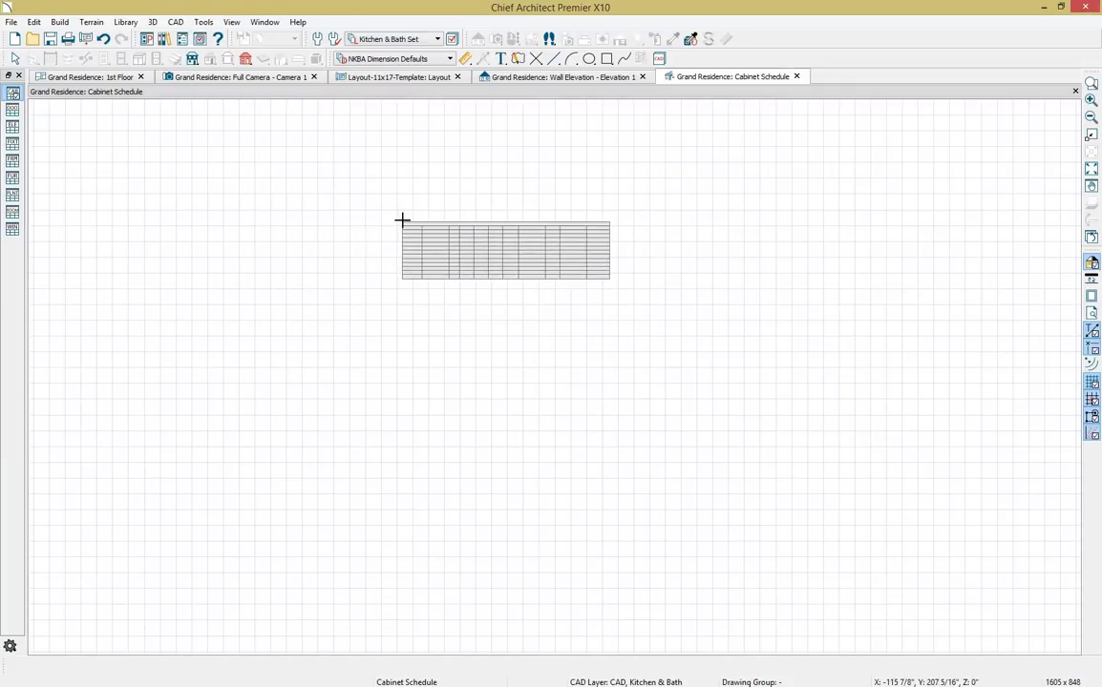
{"action": "scroll", "coordinate": [401, 220], "scroll_direction": "up", "scroll_amount": 3}
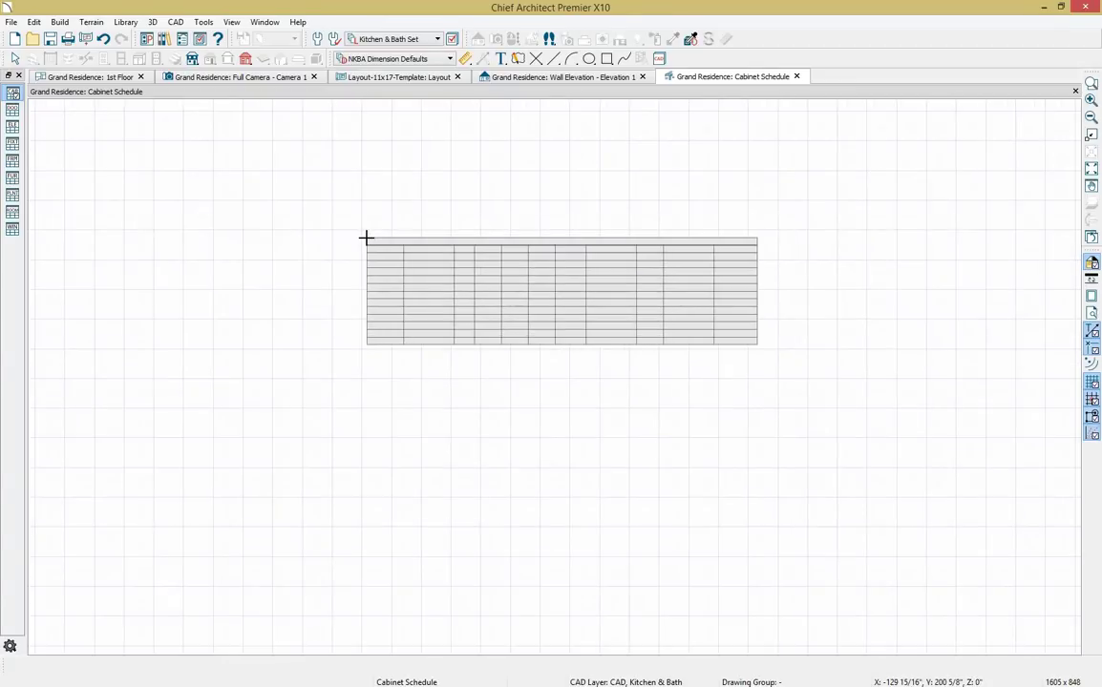
{"action": "left_click", "coordinate": [366, 237]}
{"action": "left_click", "coordinate": [365, 238]}
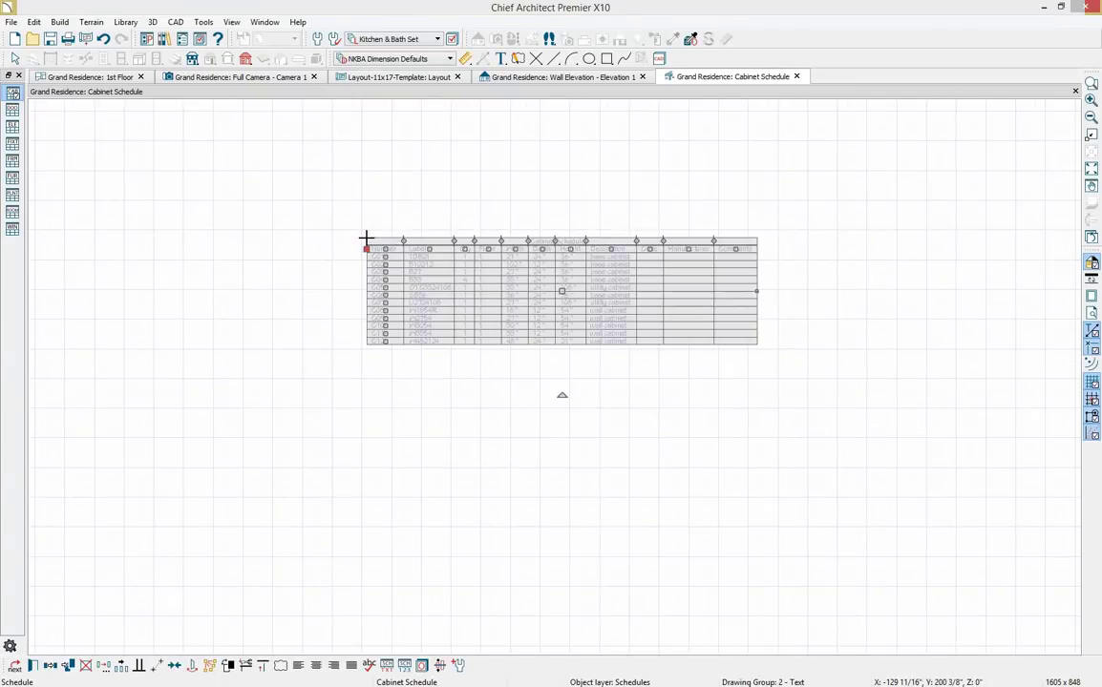
Replace the Label column with a 3D Perspective column in the cabinet schedule's specification.
{"action": "double_click", "coordinate": [365, 238]}
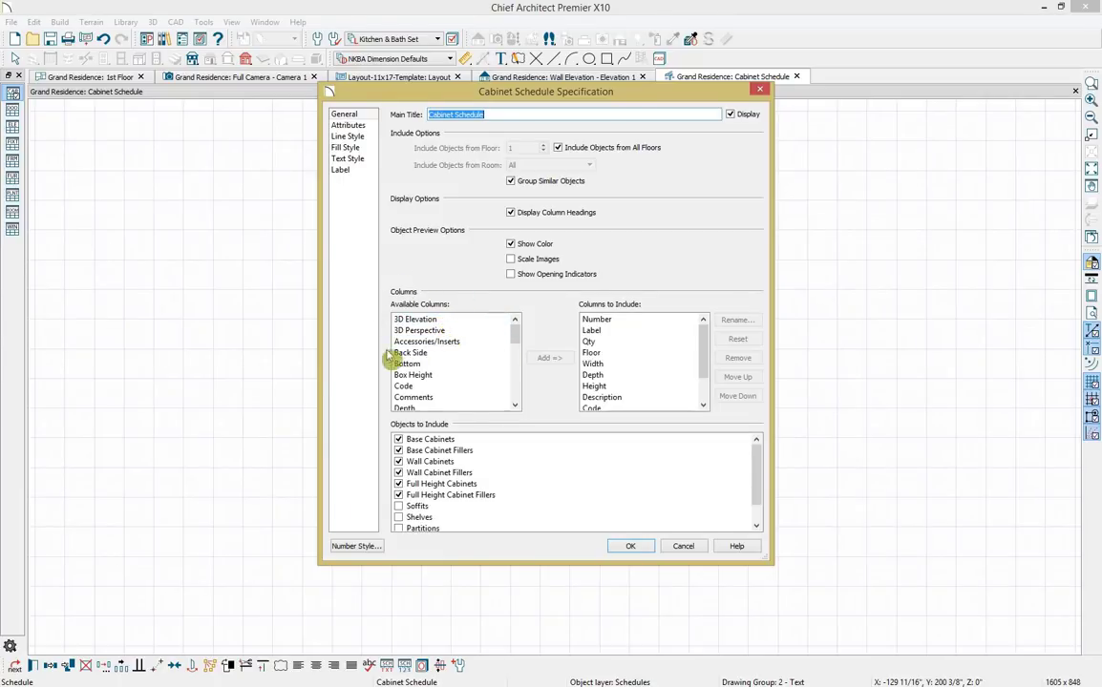
{"action": "left_click", "coordinate": [616, 330]}
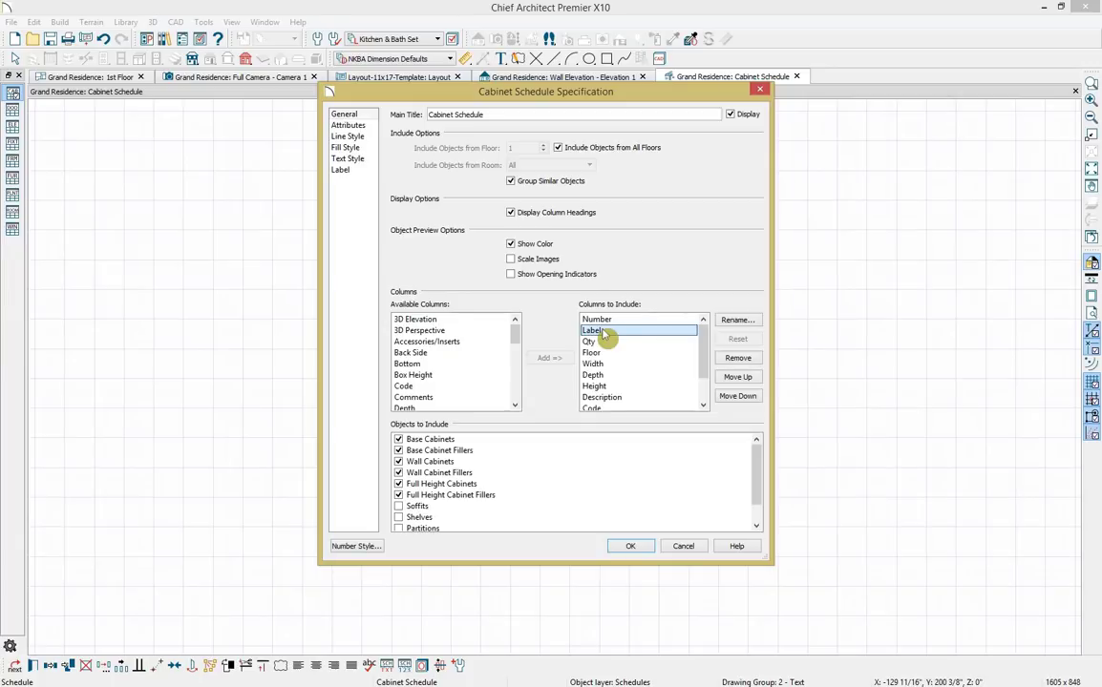
{"action": "left_click", "coordinate": [727, 363]}
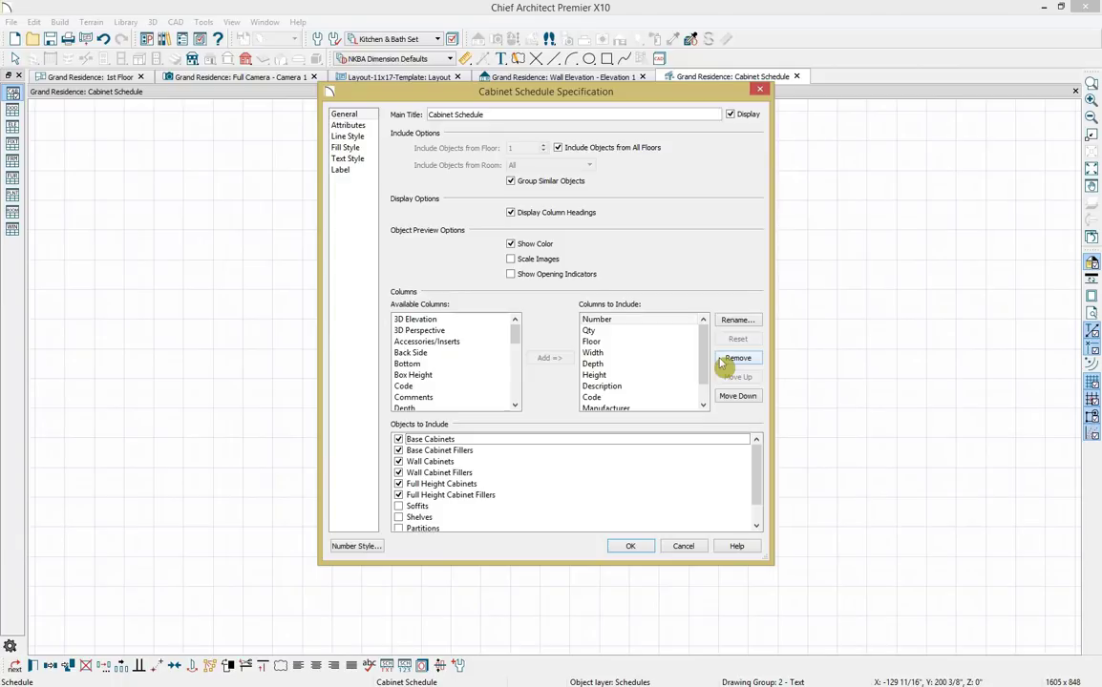
{"action": "left_click", "coordinate": [441, 330]}
{"action": "left_click", "coordinate": [549, 359]}
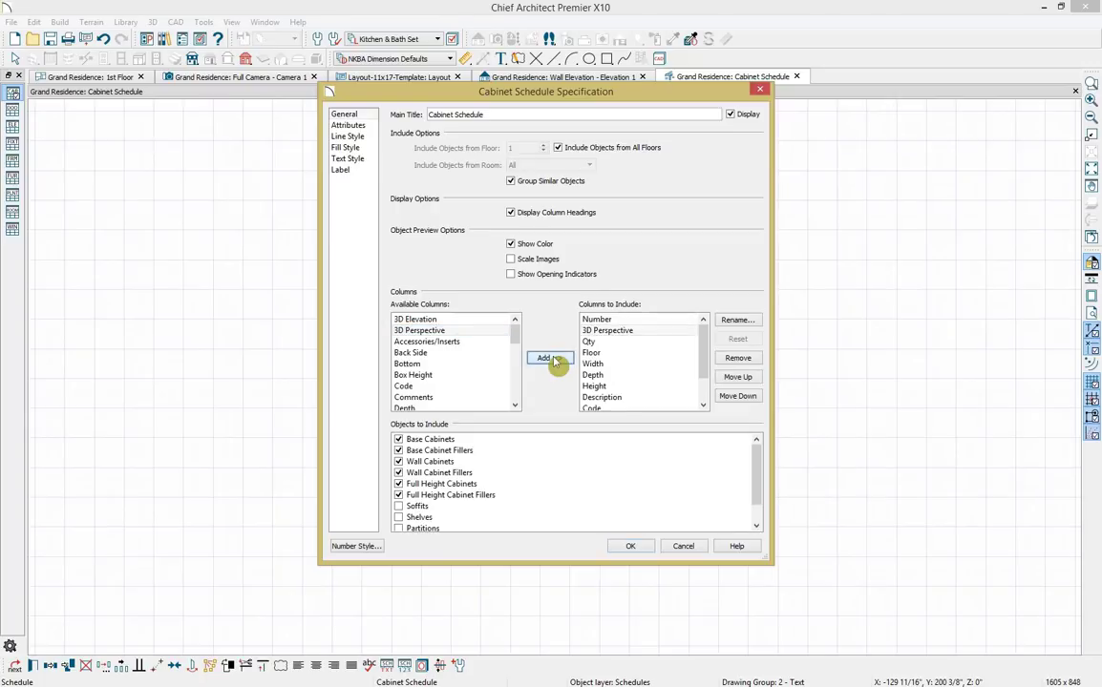
Remove the Floor, Description, Code, Manufacturer and Comments columns from the cabinet schedule and apply the changes.
{"action": "left_click", "coordinate": [645, 353]}
{"action": "left_click", "coordinate": [737, 359]}
{"action": "left_click", "coordinate": [622, 386]}
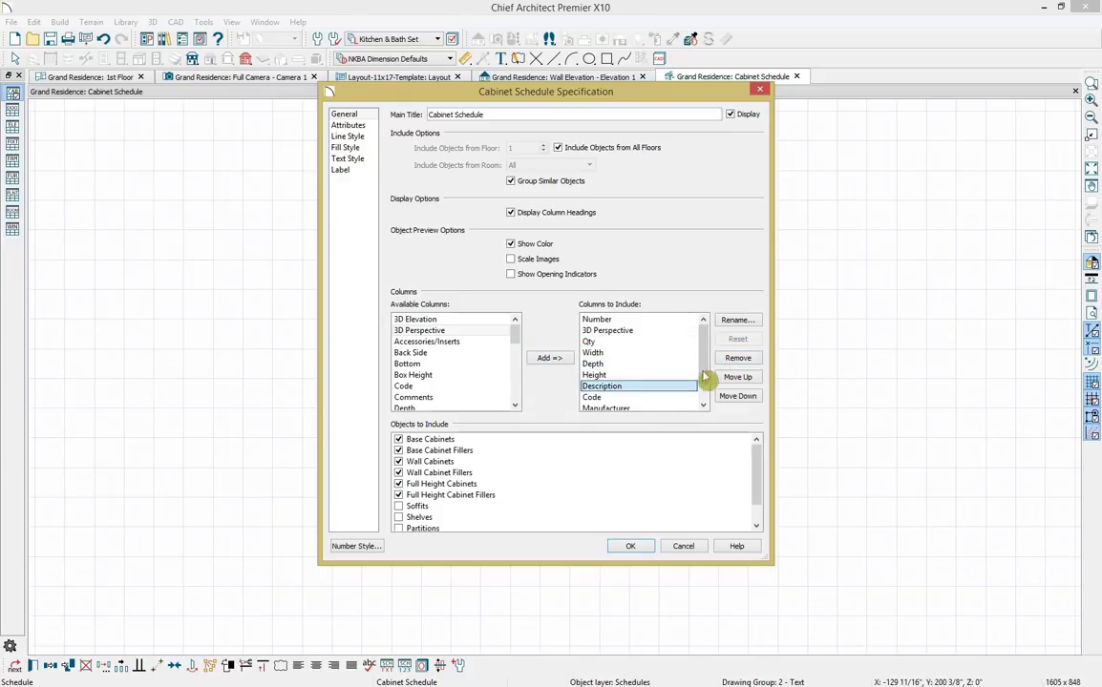
{"action": "left_click", "coordinate": [737, 359]}
{"action": "left_click", "coordinate": [657, 387]}
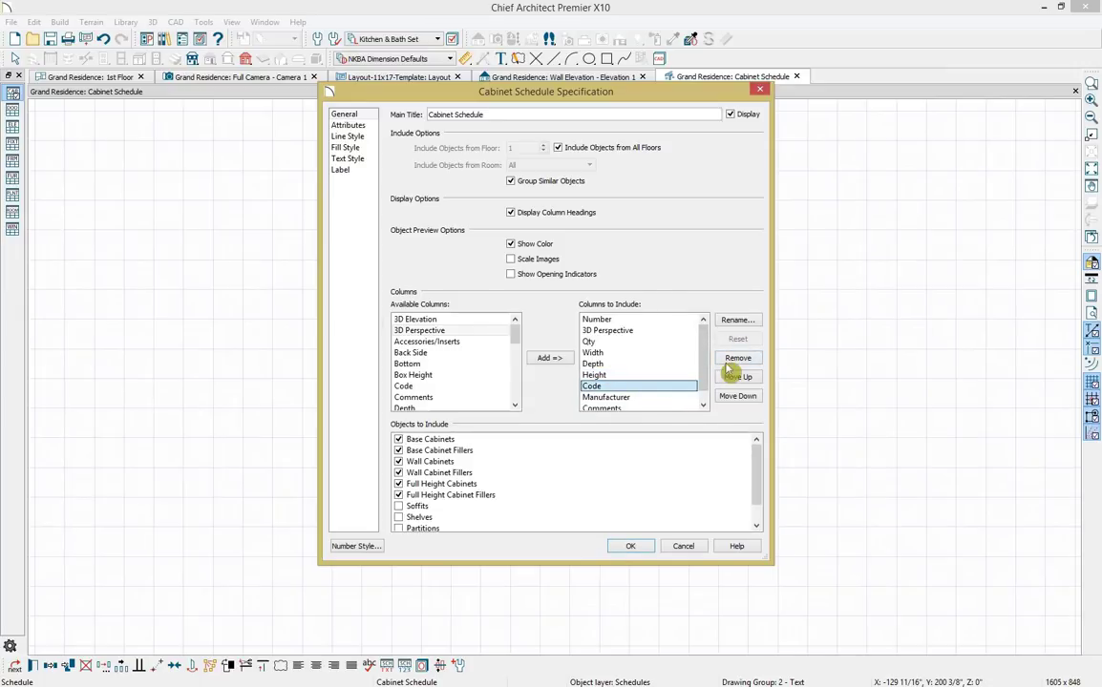
{"action": "left_click", "coordinate": [736, 358]}
{"action": "left_click", "coordinate": [653, 387]}
{"action": "left_click", "coordinate": [737, 358]}
{"action": "left_click", "coordinate": [649, 387]}
{"action": "left_click", "coordinate": [732, 360]}
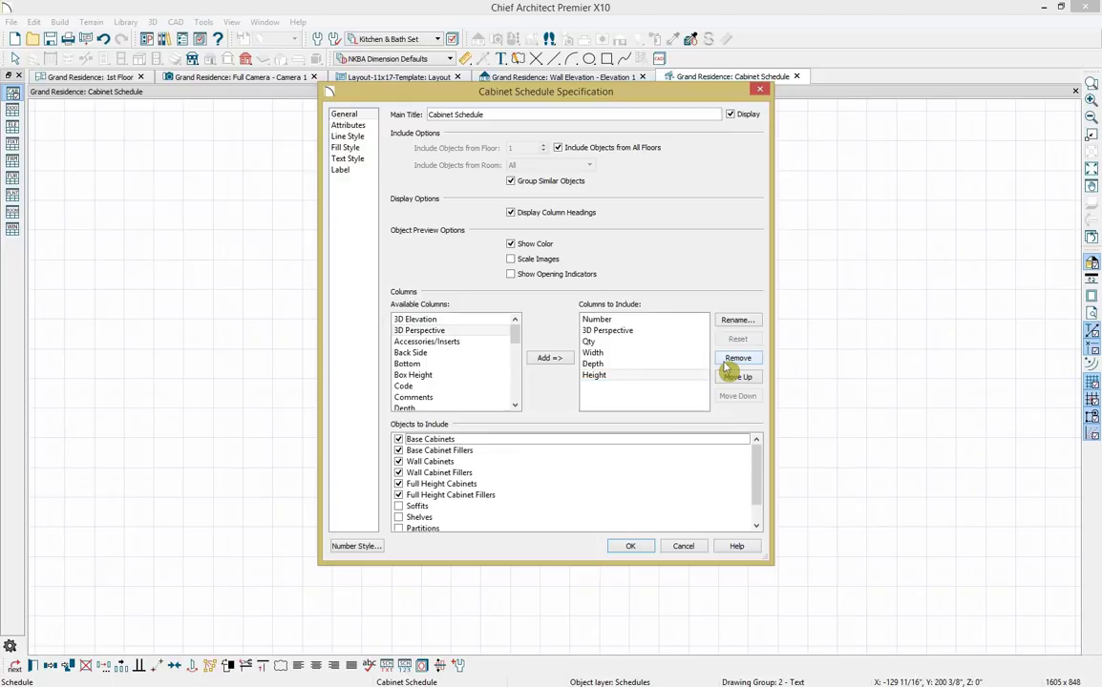
{"action": "left_click", "coordinate": [632, 546]}
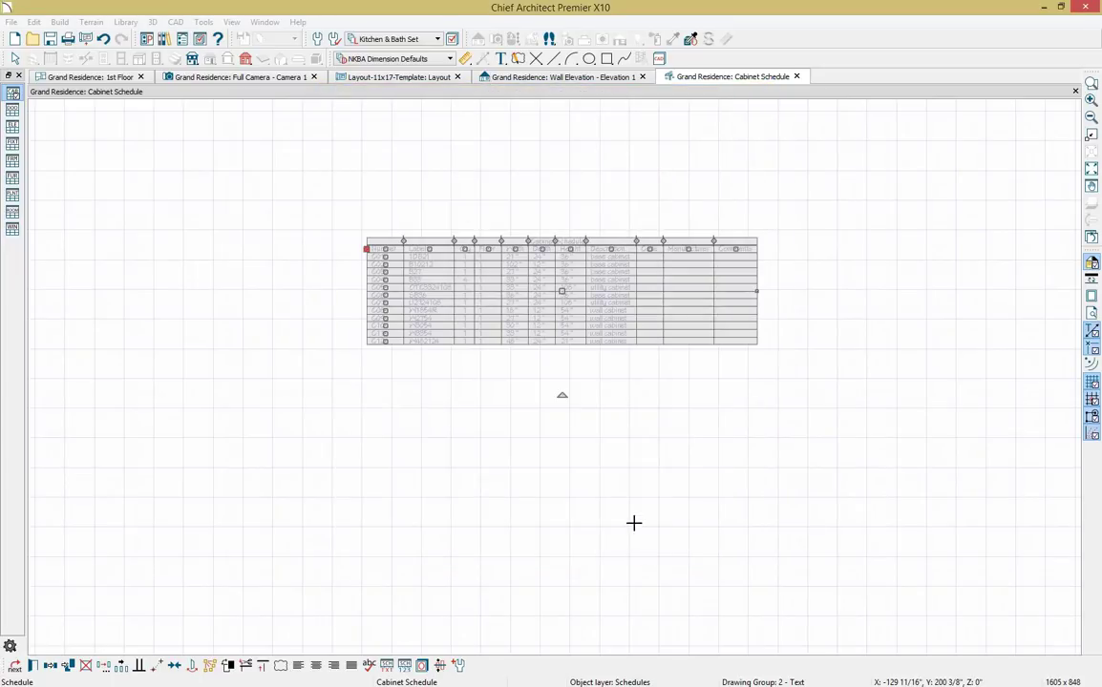
Send the current screen of the cabinet schedule to layout page 3 at a scale of 1/2 in = 1 ft.
{"action": "middle_click_drag", "start_coordinate": [644, 440], "coordinate": [566, 258]}
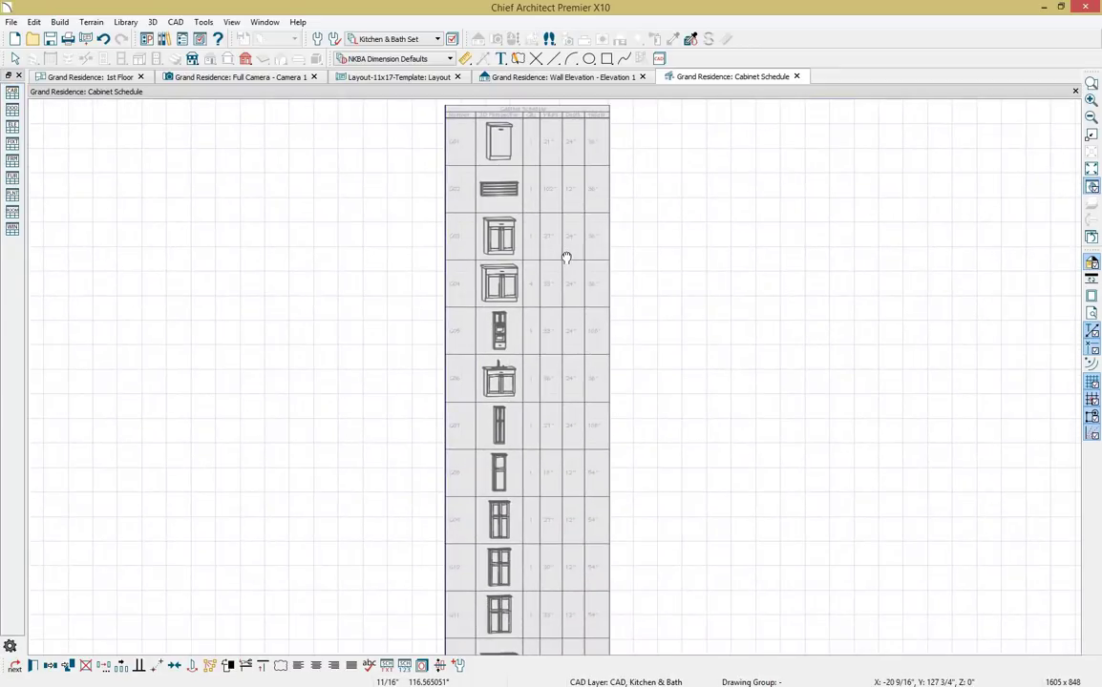
{"action": "left_click", "coordinate": [566, 257]}
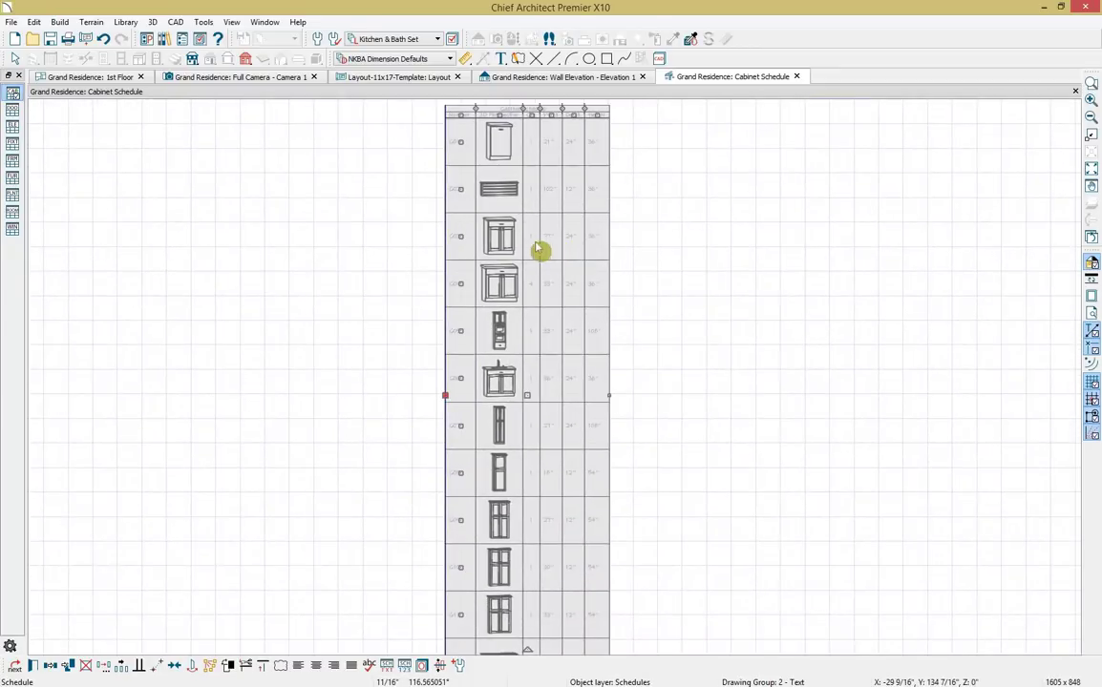
{"action": "left_click", "coordinate": [11, 21]}
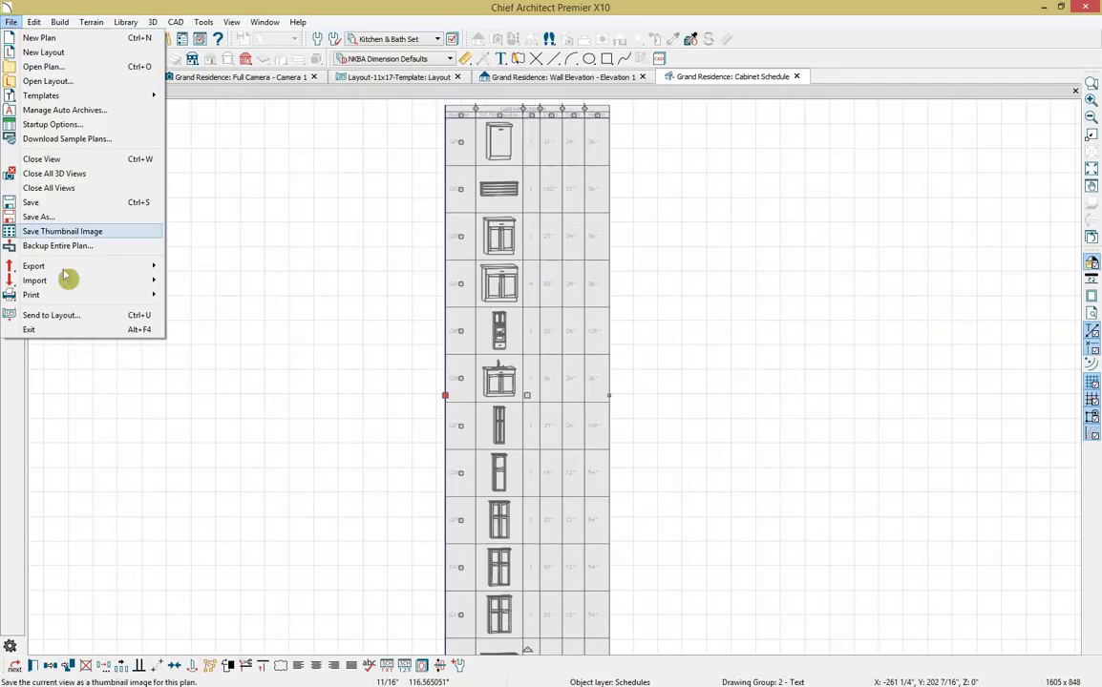
{"action": "left_click", "coordinate": [77, 315]}
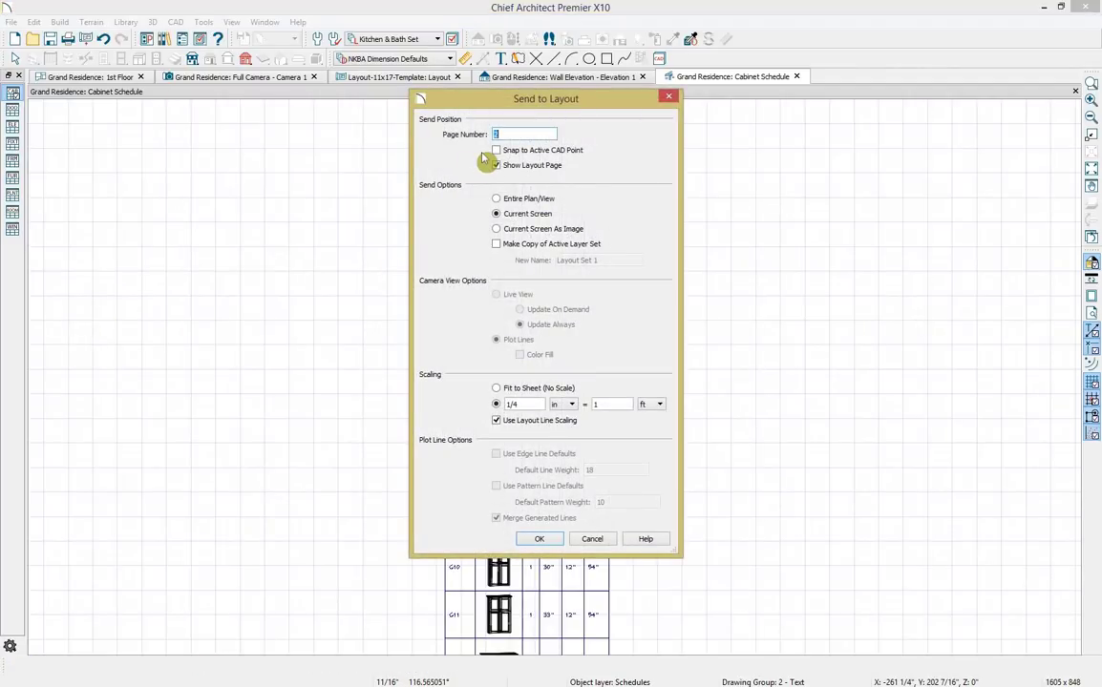
{"action": "left_click", "coordinate": [495, 165]}
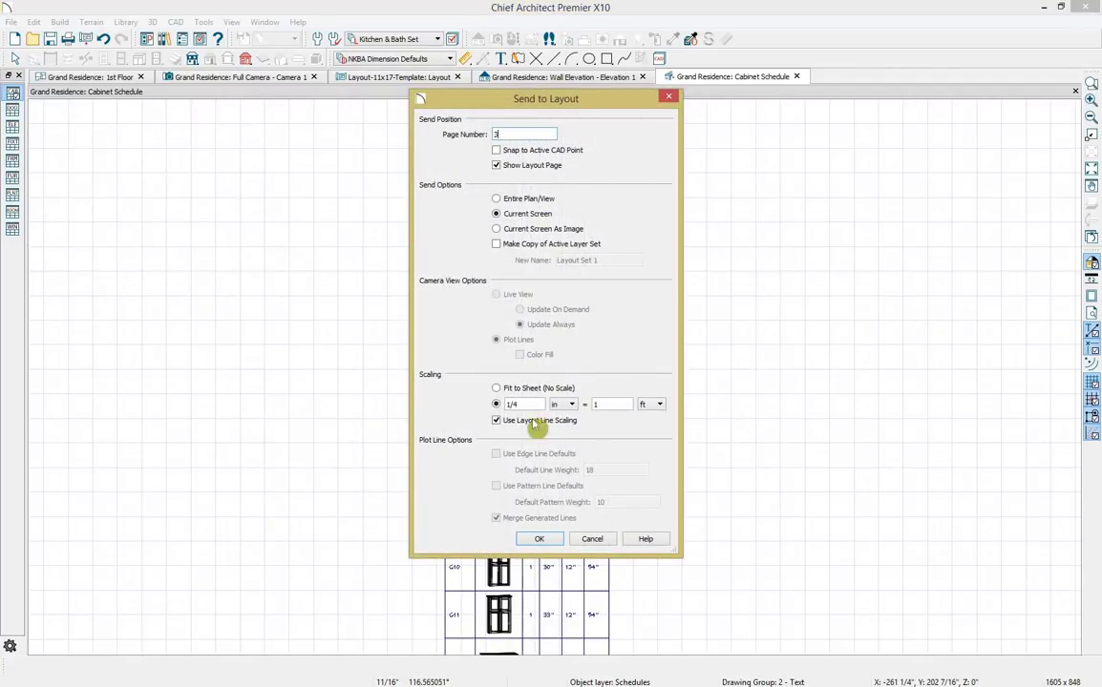
{"action": "left_click", "coordinate": [538, 403]}
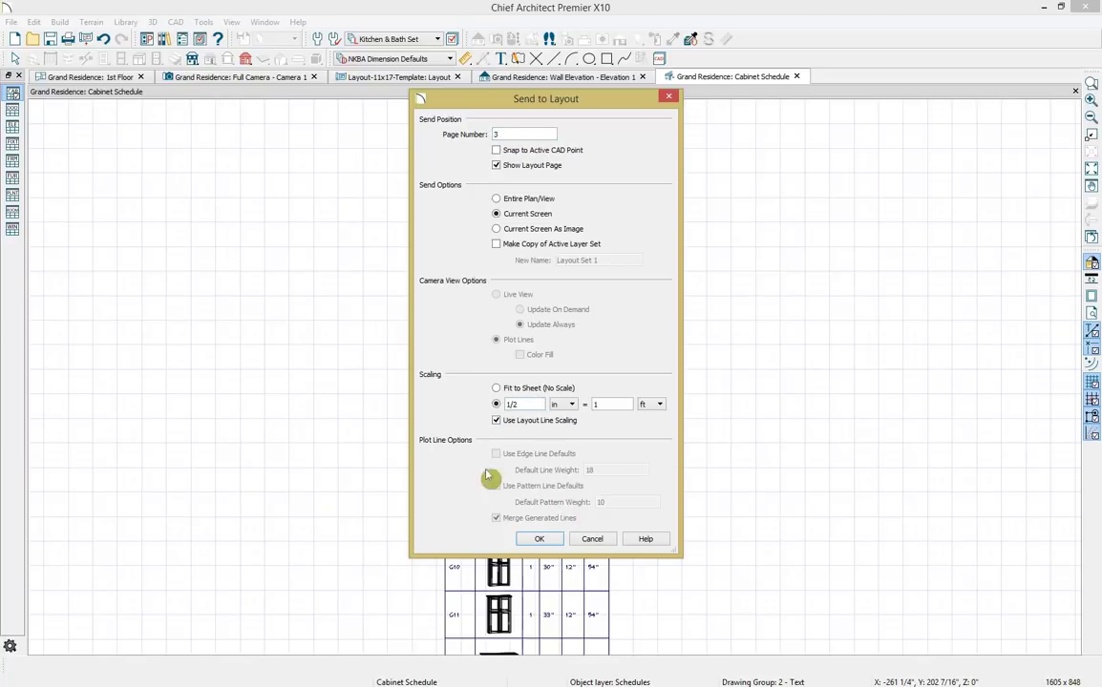
{"action": "left_click", "coordinate": [539, 538]}
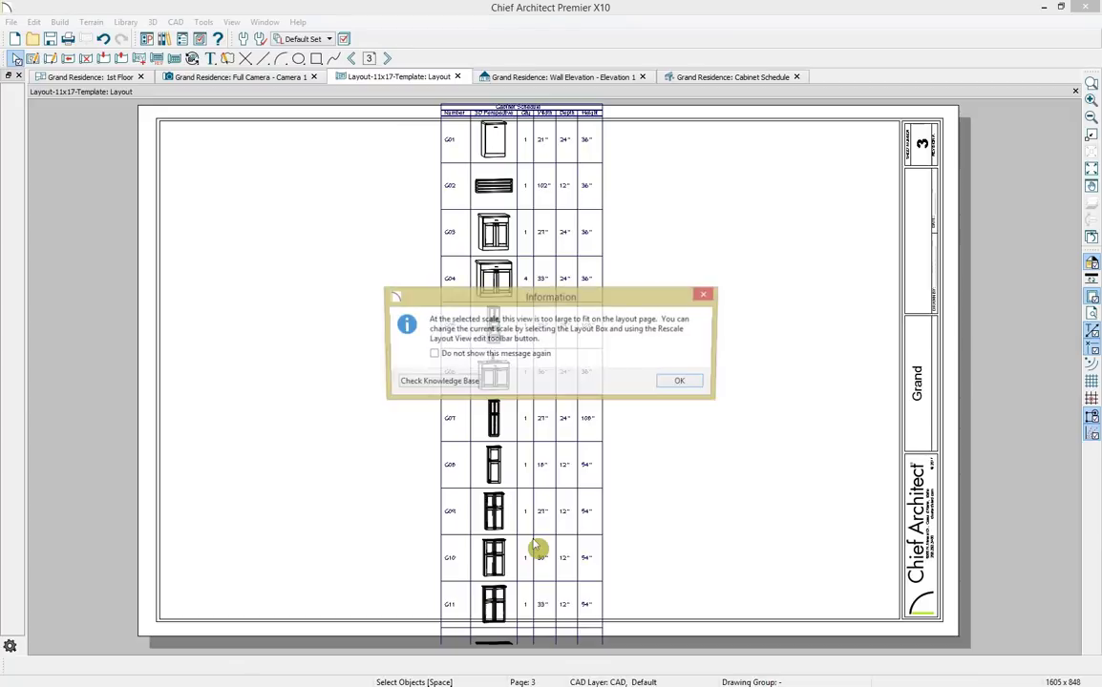
{"action": "left_click", "coordinate": [680, 383]}
Rescale the cabinet schedule's layout view on page 3 to 1/4 in = 1 ft.
{"action": "scroll", "coordinate": [583, 455], "scroll_direction": "down", "scroll_amount": 1}
{"action": "left_click", "coordinate": [489, 303]}
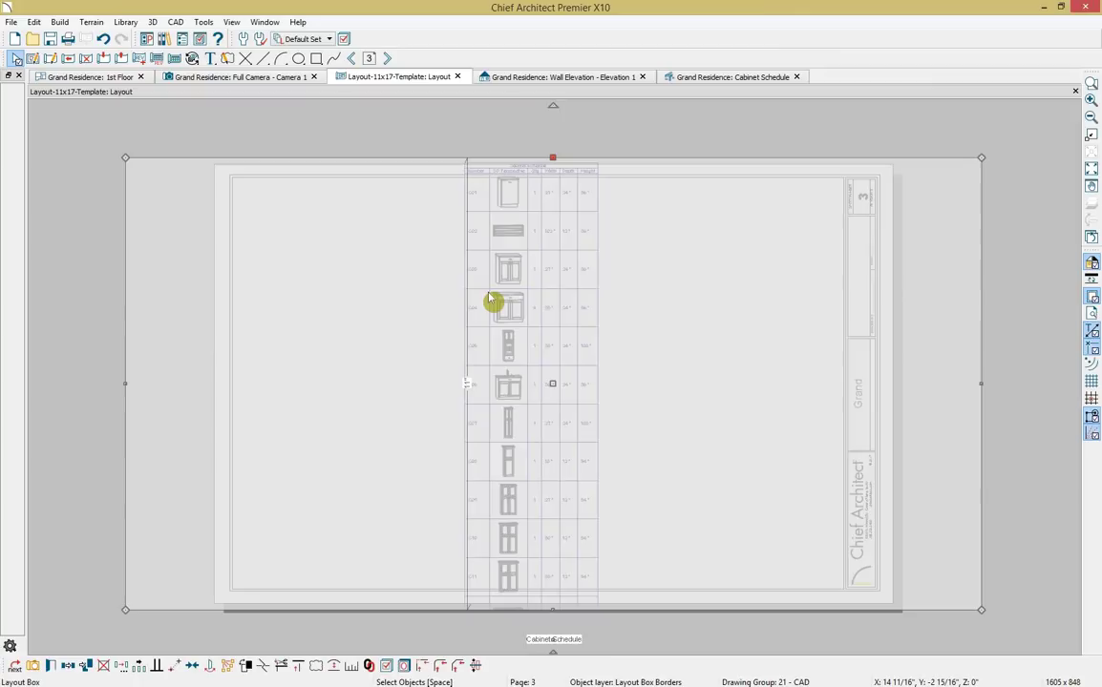
{"action": "key", "text": "Escape"}
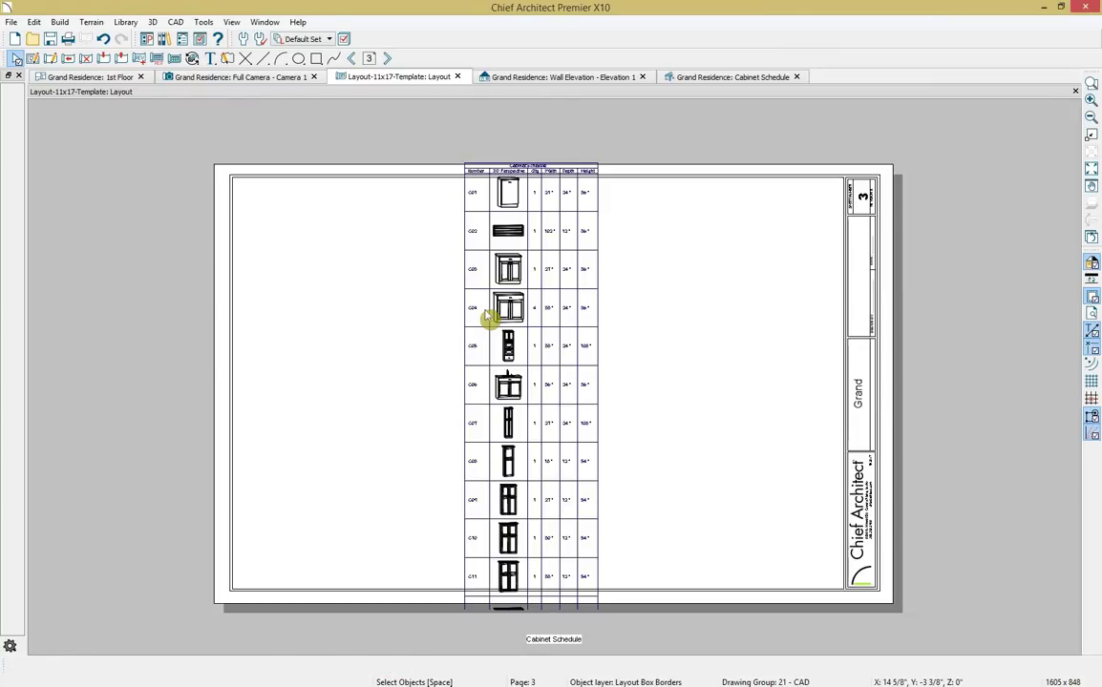
{"action": "left_click", "coordinate": [488, 313]}
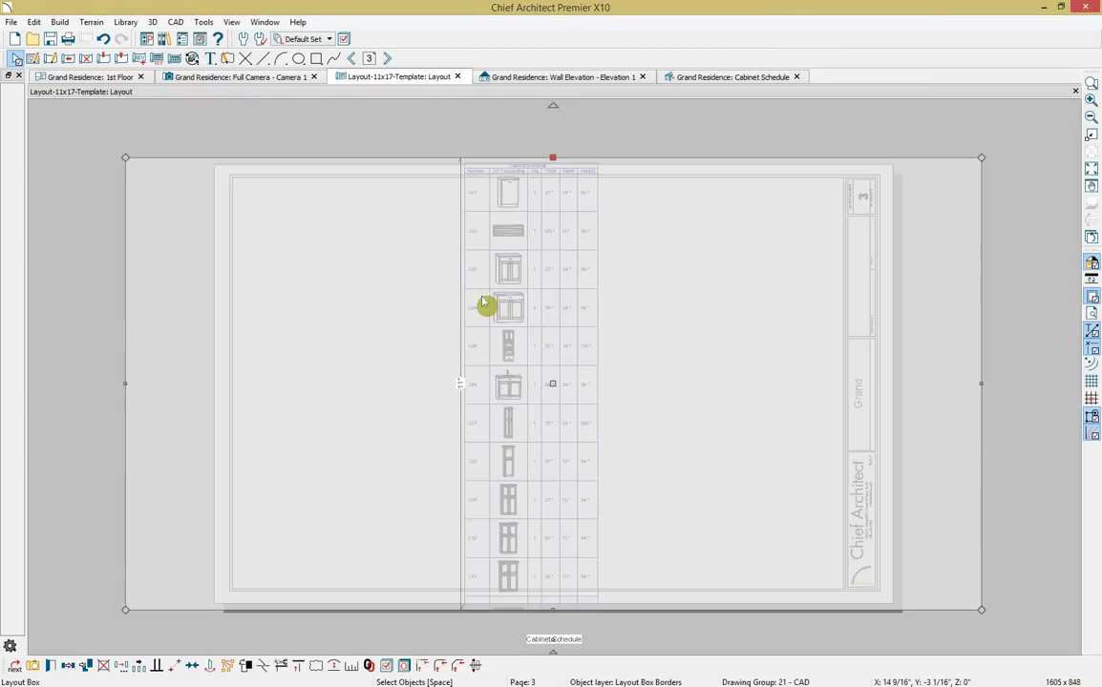
{"action": "left_click", "coordinate": [354, 665]}
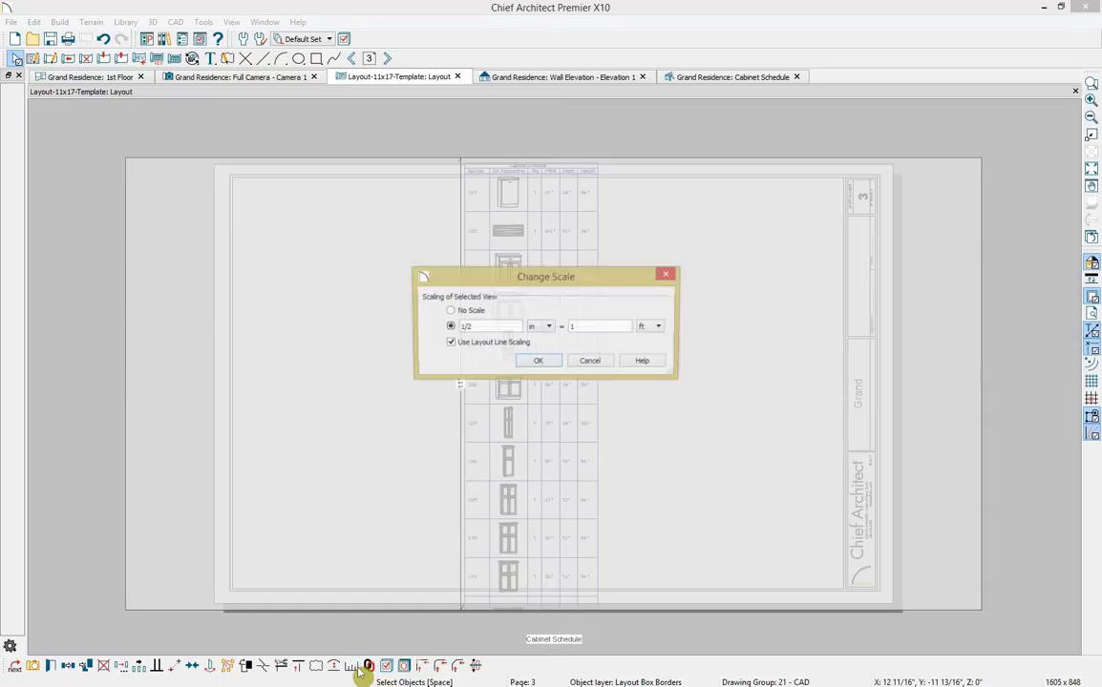
{"action": "type", "text": "4"}
{"action": "left_click", "coordinate": [538, 363]}
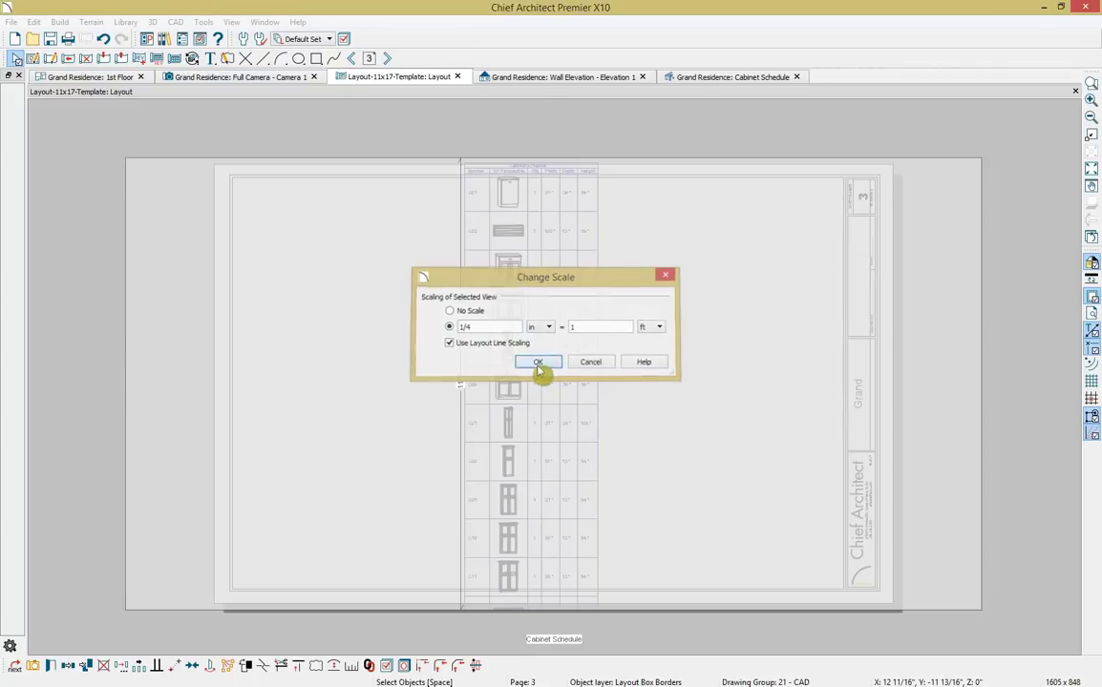
Extend the lower edge of the cabinet schedule's layout box downward to include the last cabinet row.
{"action": "left_click", "coordinate": [578, 513]}
{"action": "left_click", "coordinate": [570, 437]}
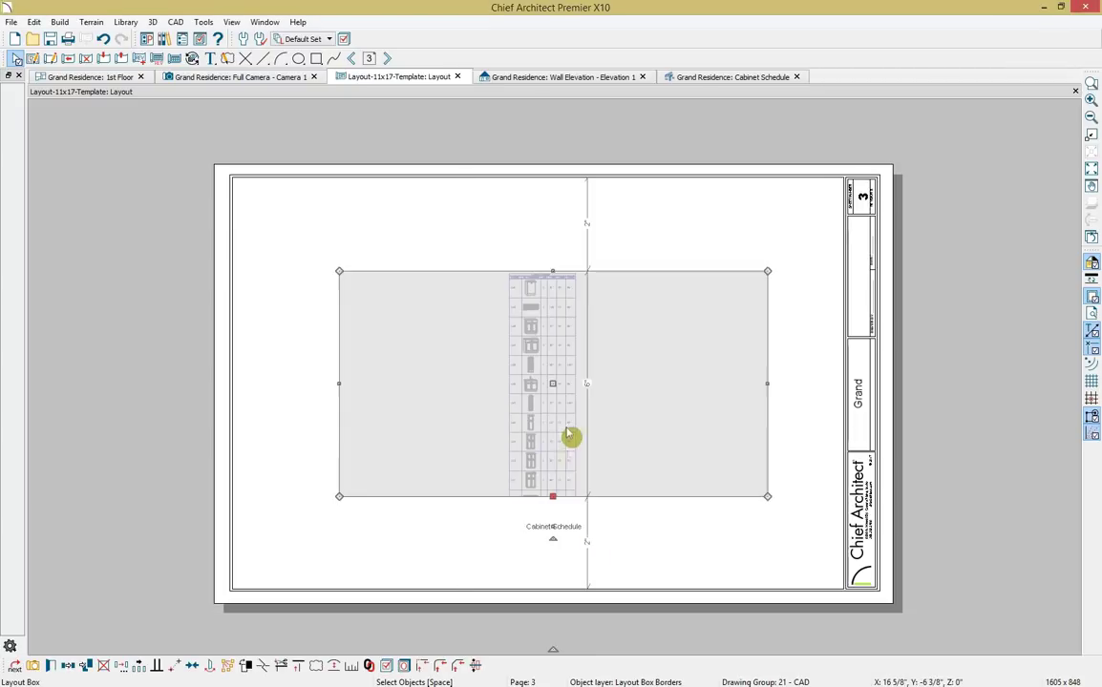
{"action": "left_click_drag", "start_coordinate": [563, 500], "coordinate": [563, 516]}
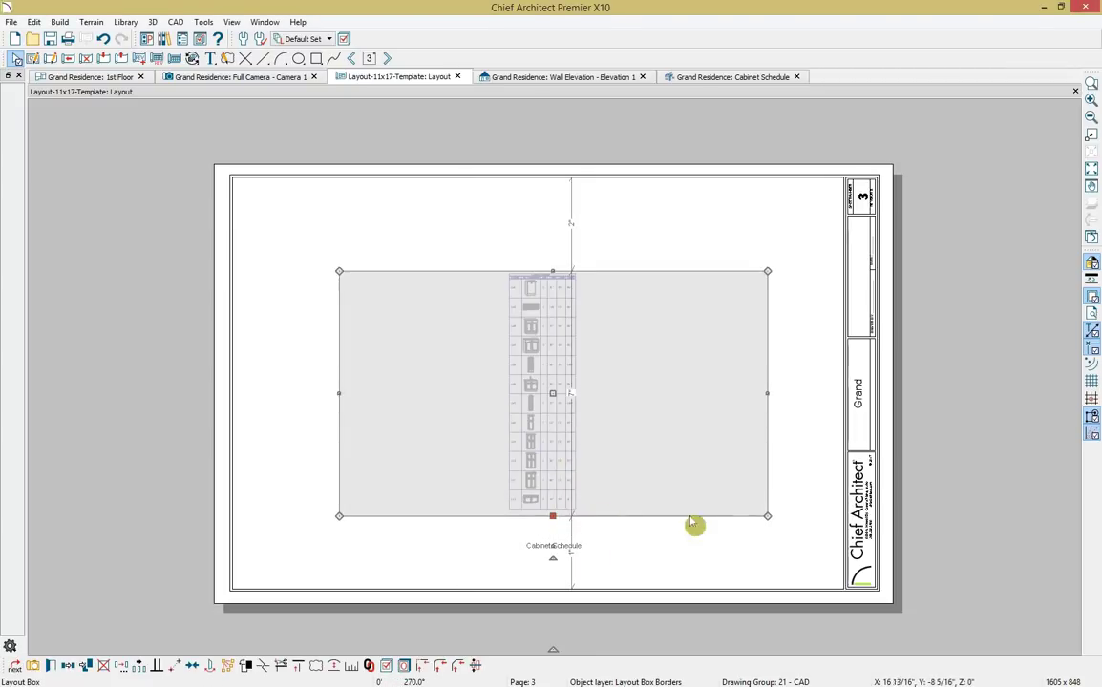
{"action": "left_click", "coordinate": [720, 553]}
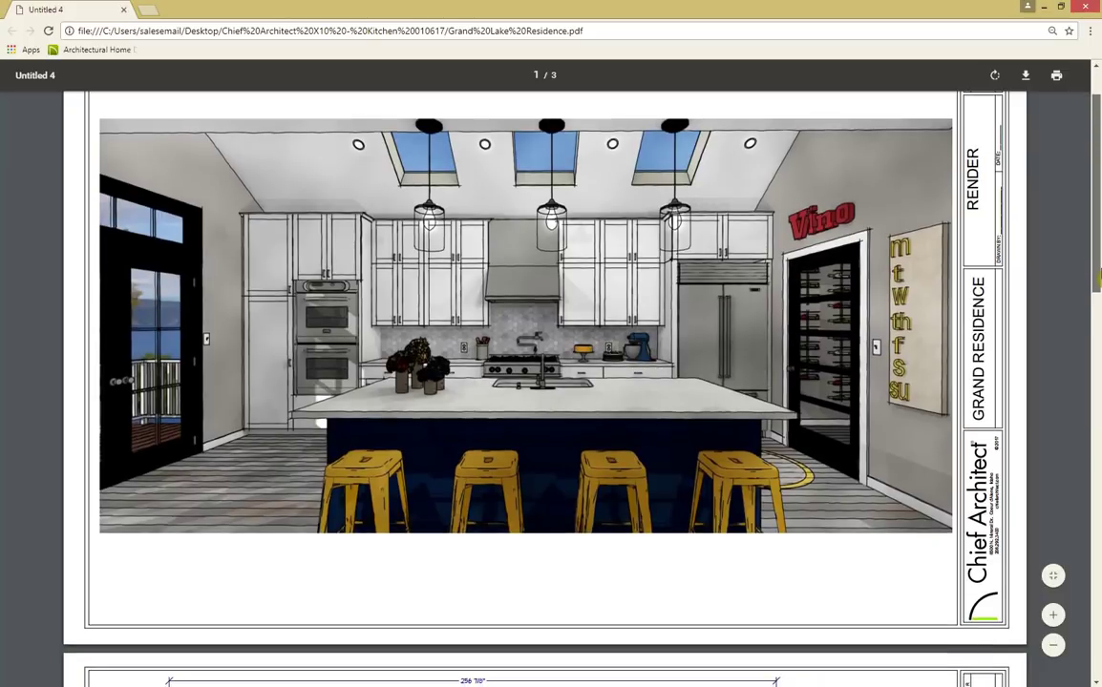
Switch to the Grand Lake Residence PDF in the browser and examine its sheets through to the kitchen wall elevation.
{"action": "left_click_drag", "start_coordinate": [1098, 277], "coordinate": [1073, 665]}
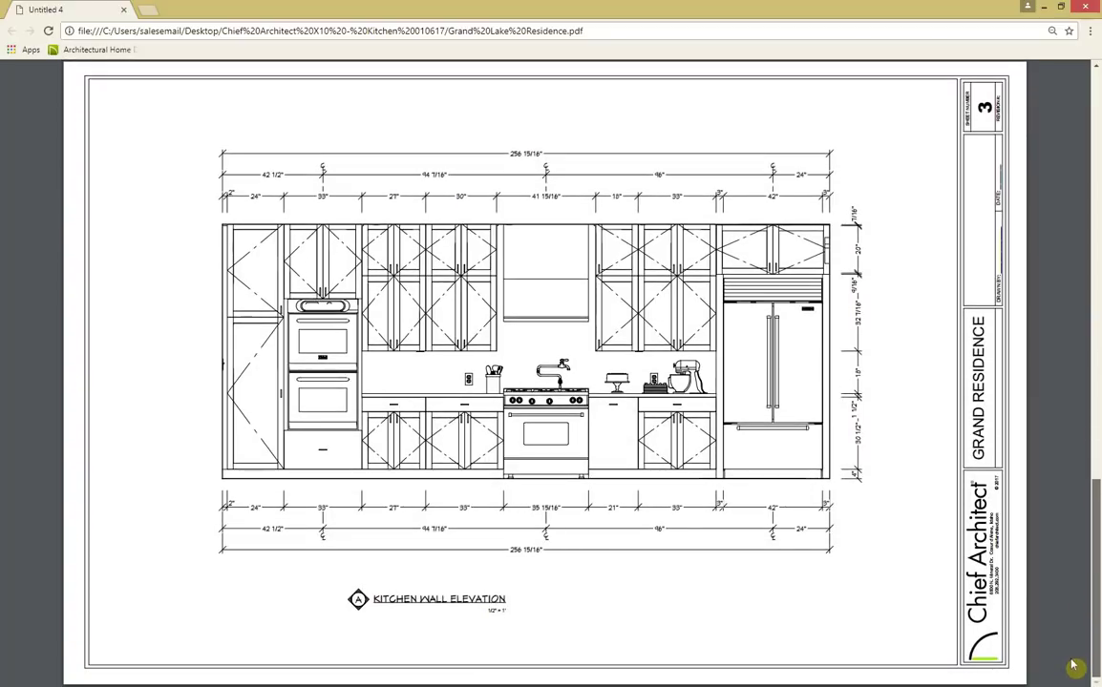